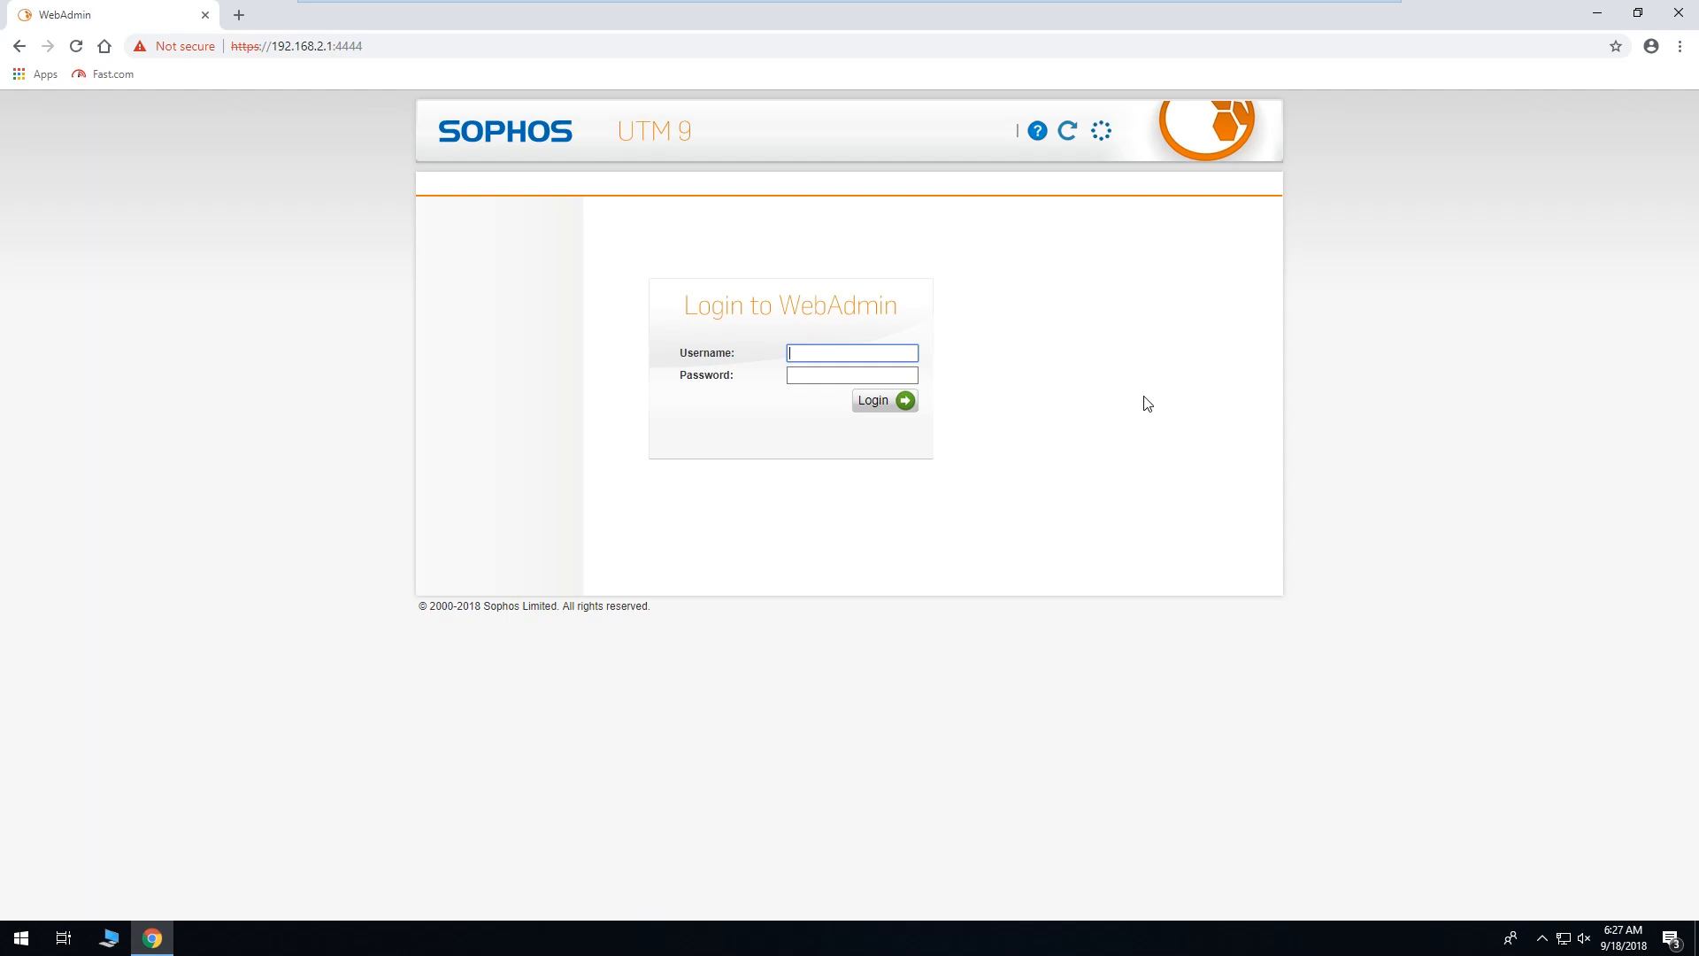
Log in to WebAdmin with the admin username and password.
text(admin)
key(Tab)
text(a•••••••)
key(Return)
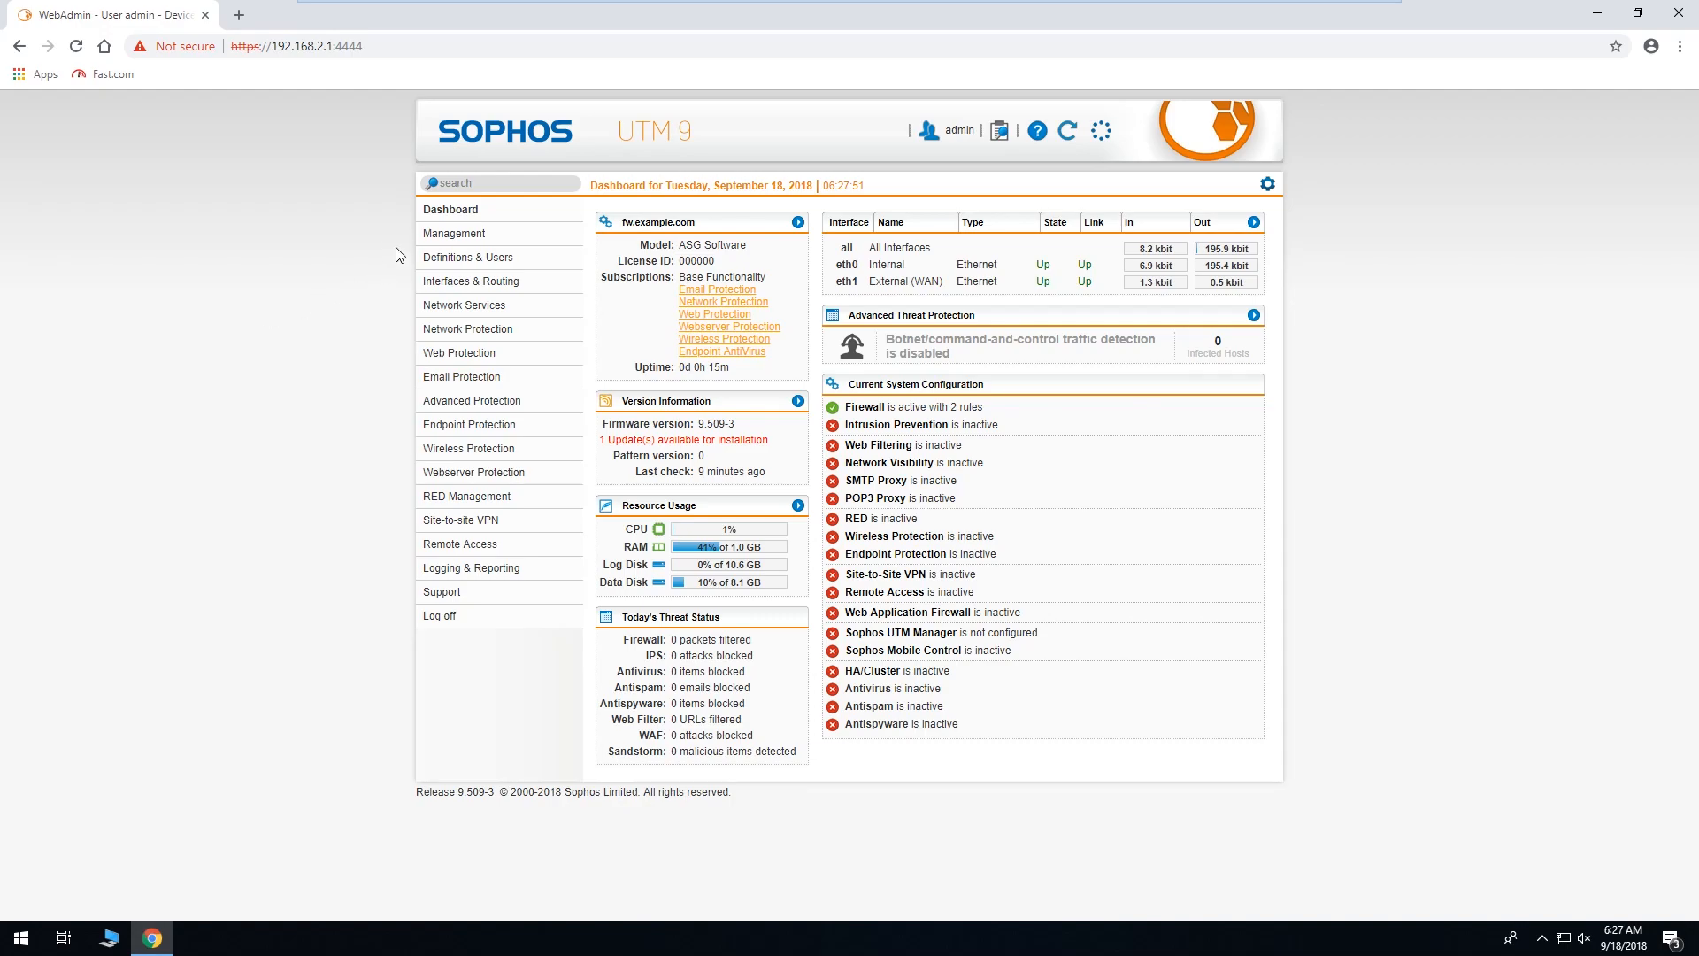
Go to Management > WebAdmin Settings and show the User Preferences tab.
click(434, 233)
click(458, 269)
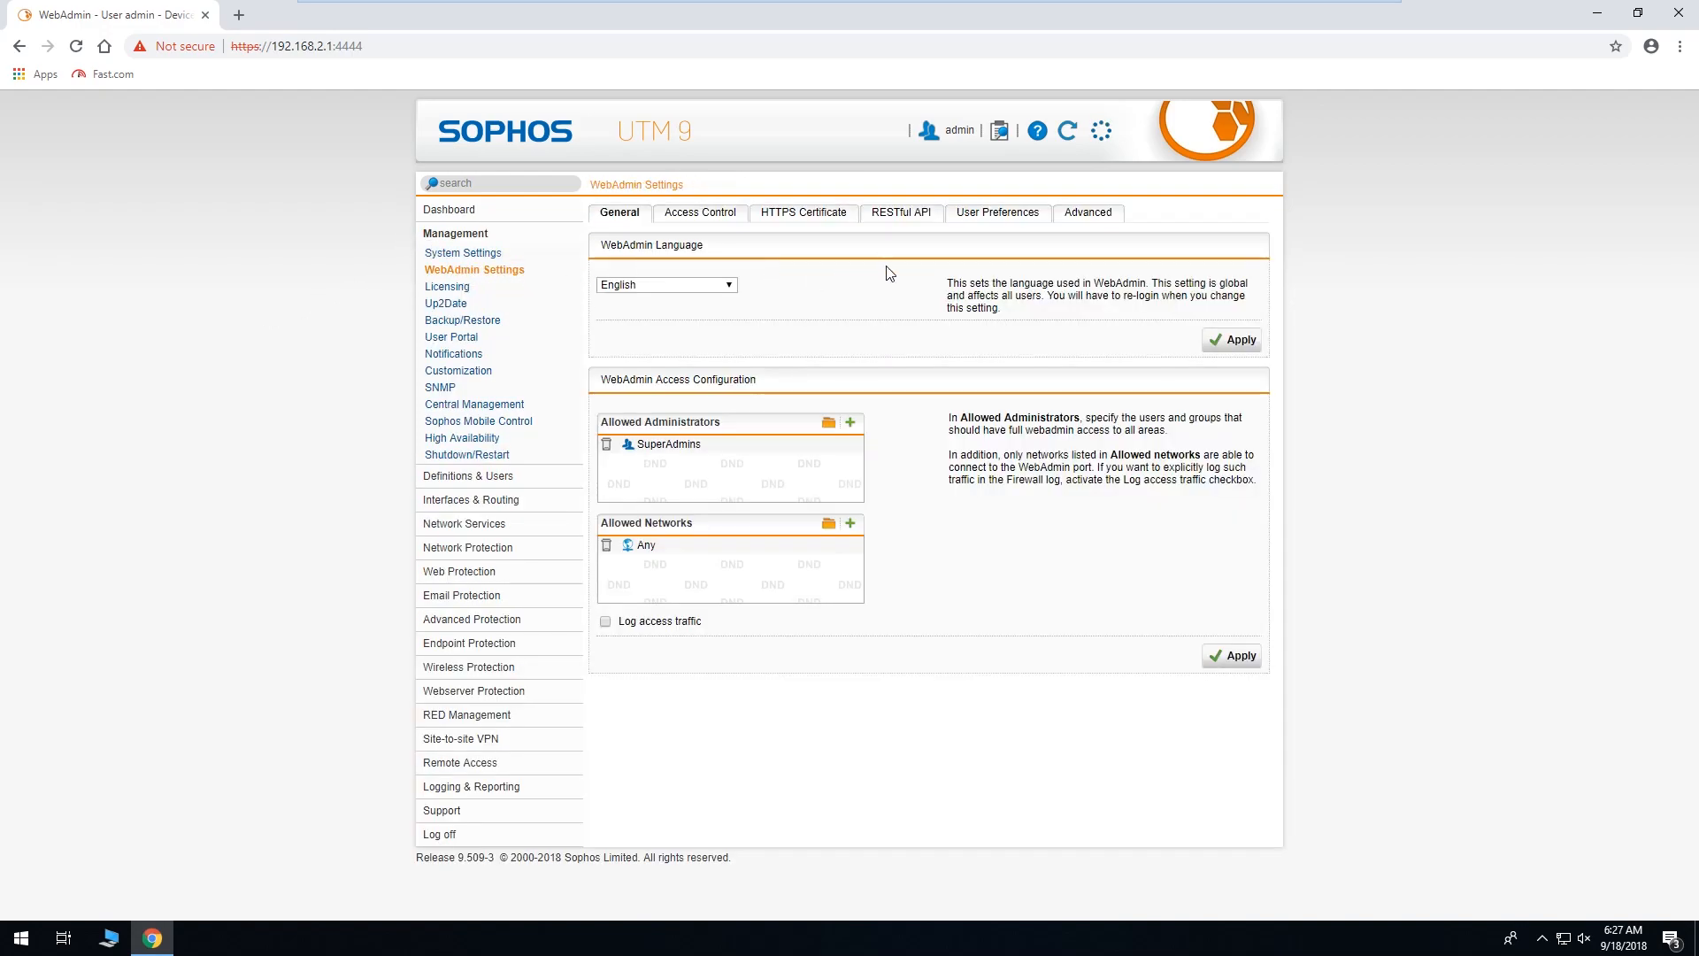
click(1013, 227)
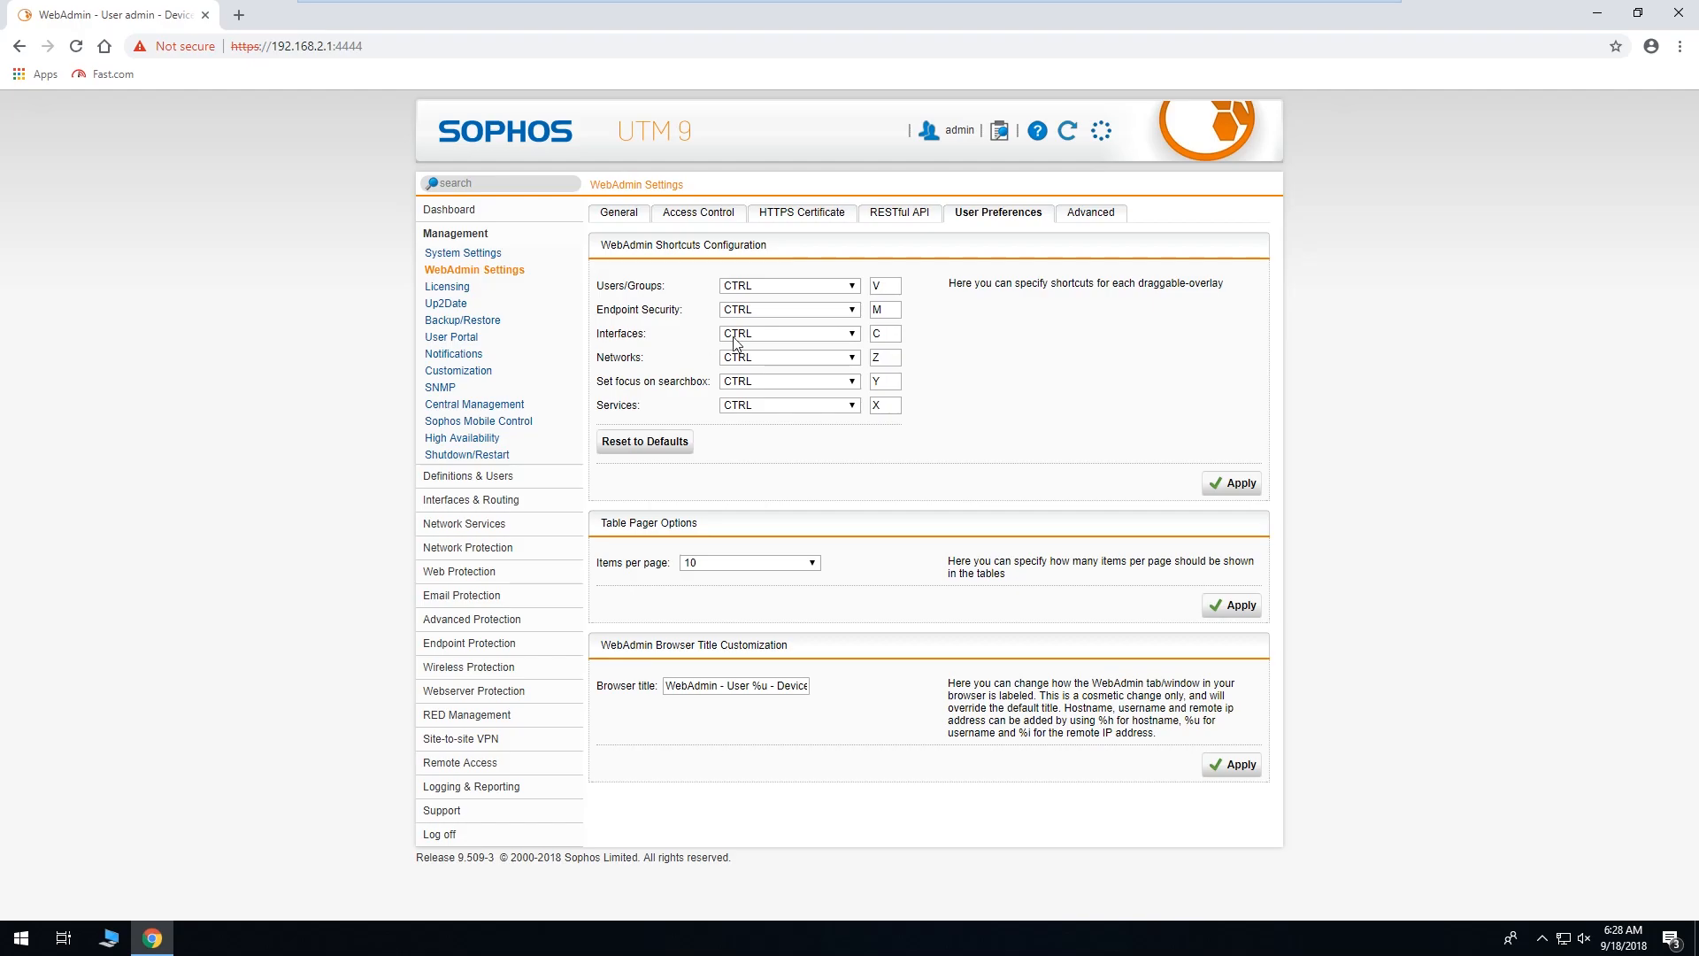
Try the Interfaces keyboard shortcut, then close the overlay it opens.
double_click(882, 334)
key(ctrl+c)
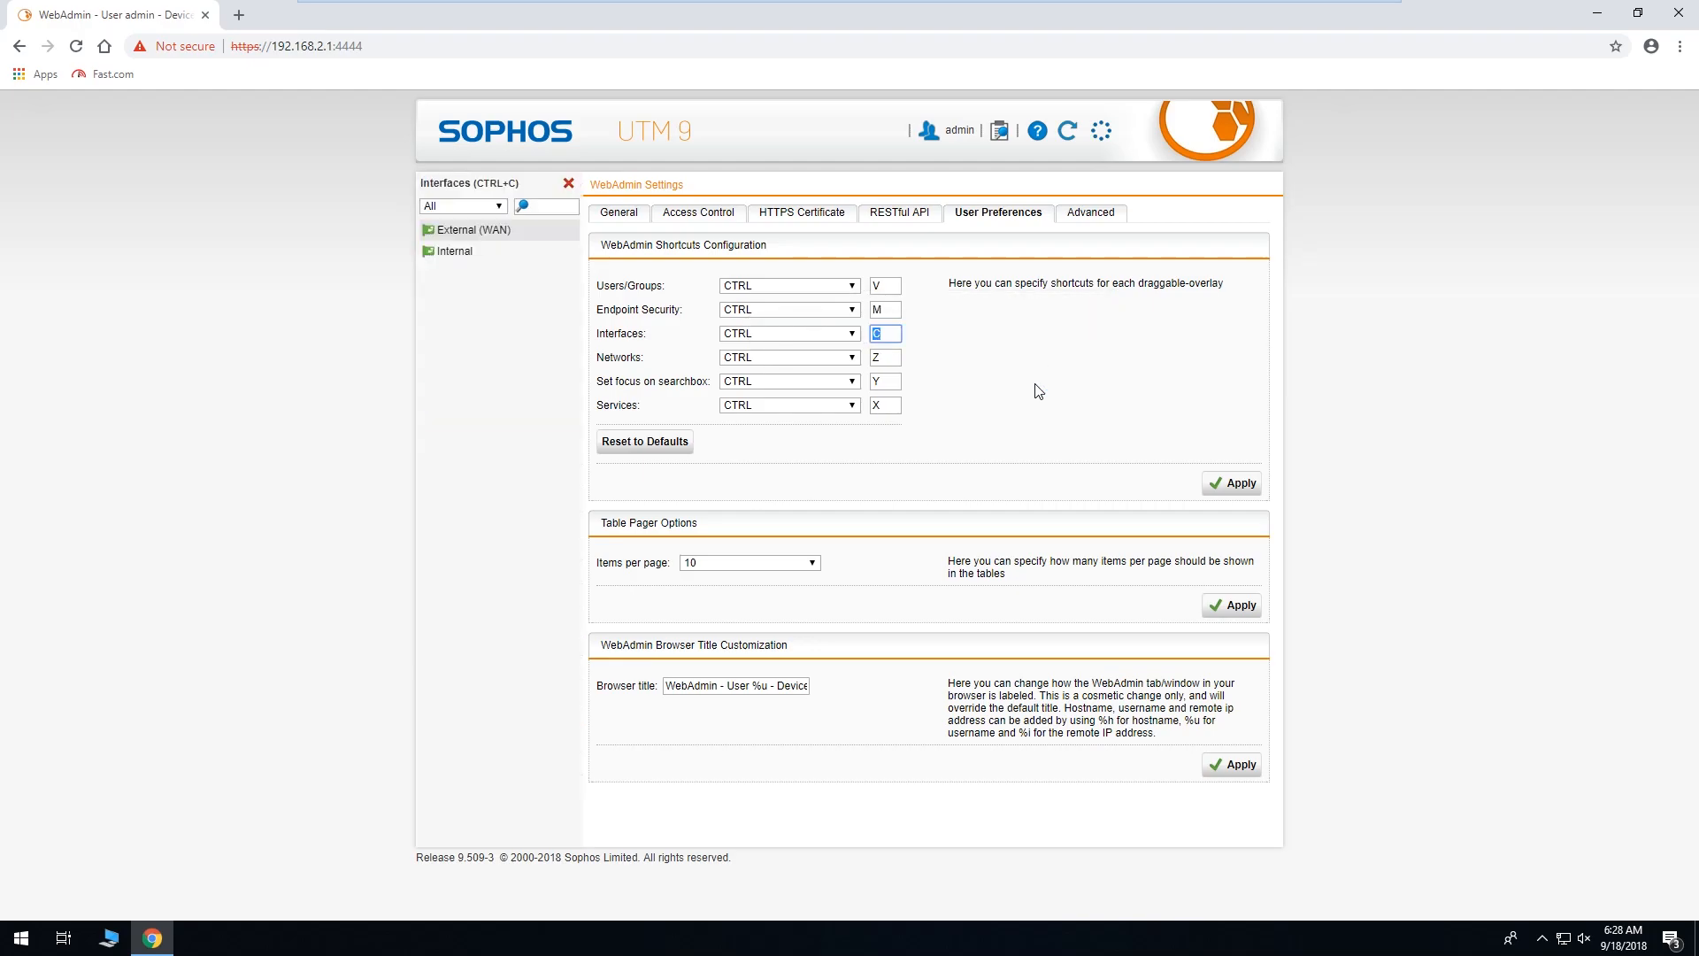
click(567, 185)
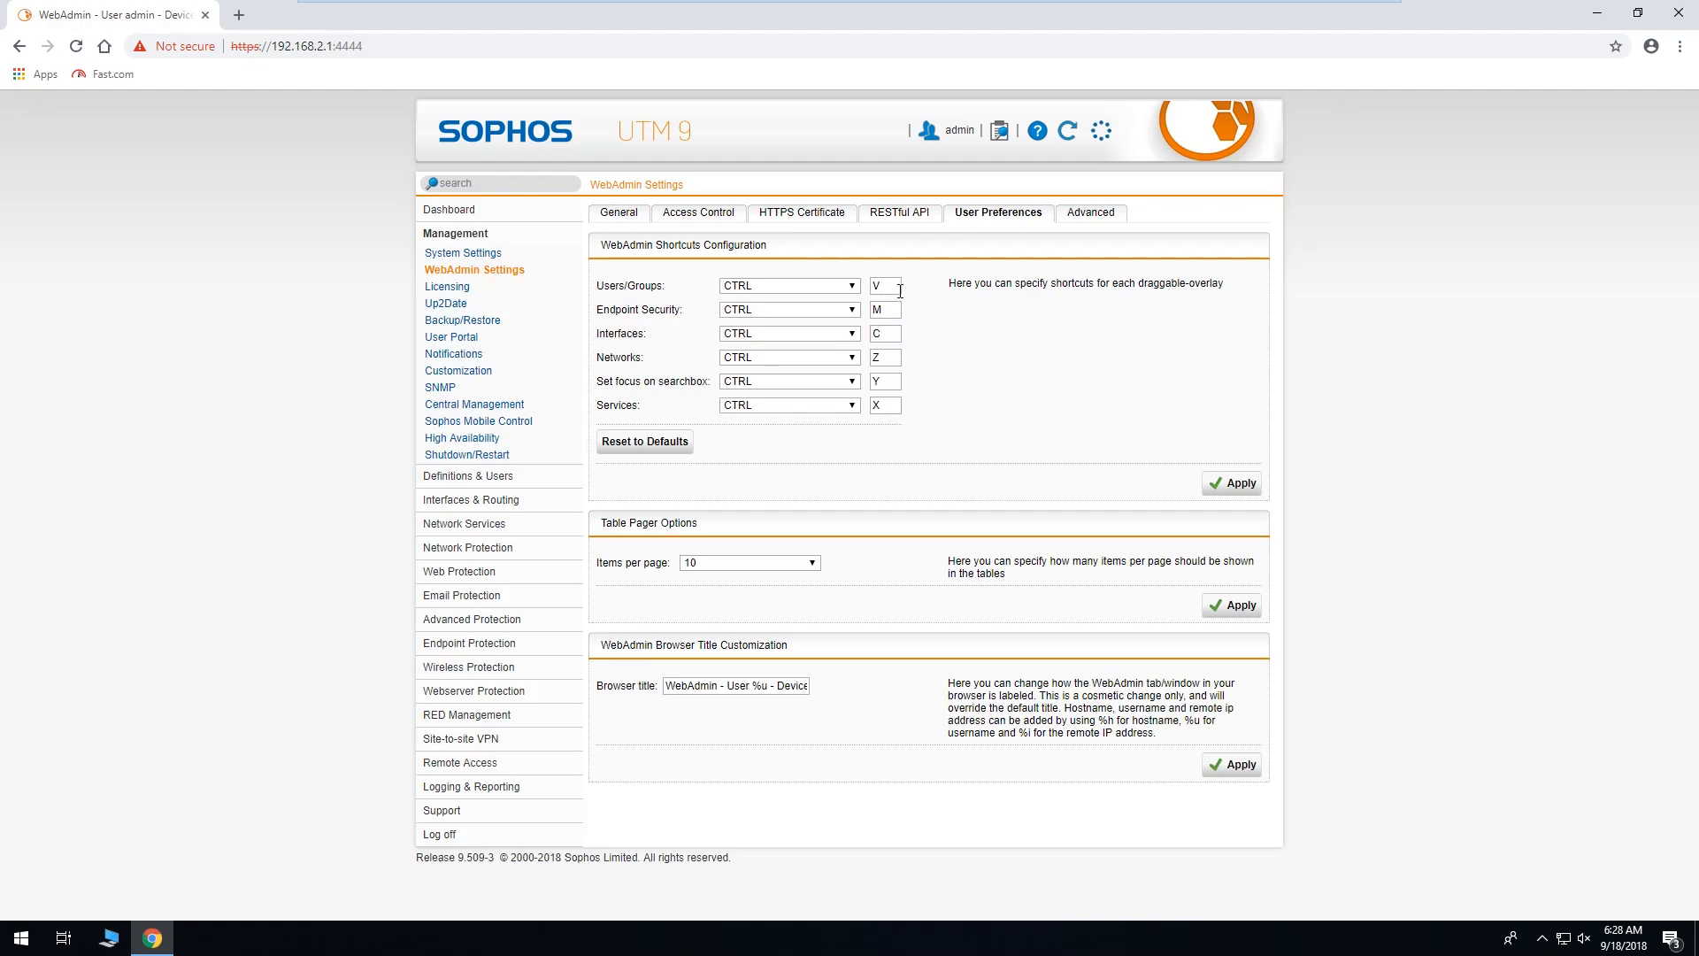
Turn off the Users/Groups, Endpoint Security, Interfaces, Networks, search box and Services shortcuts, and apply.
click(852, 285)
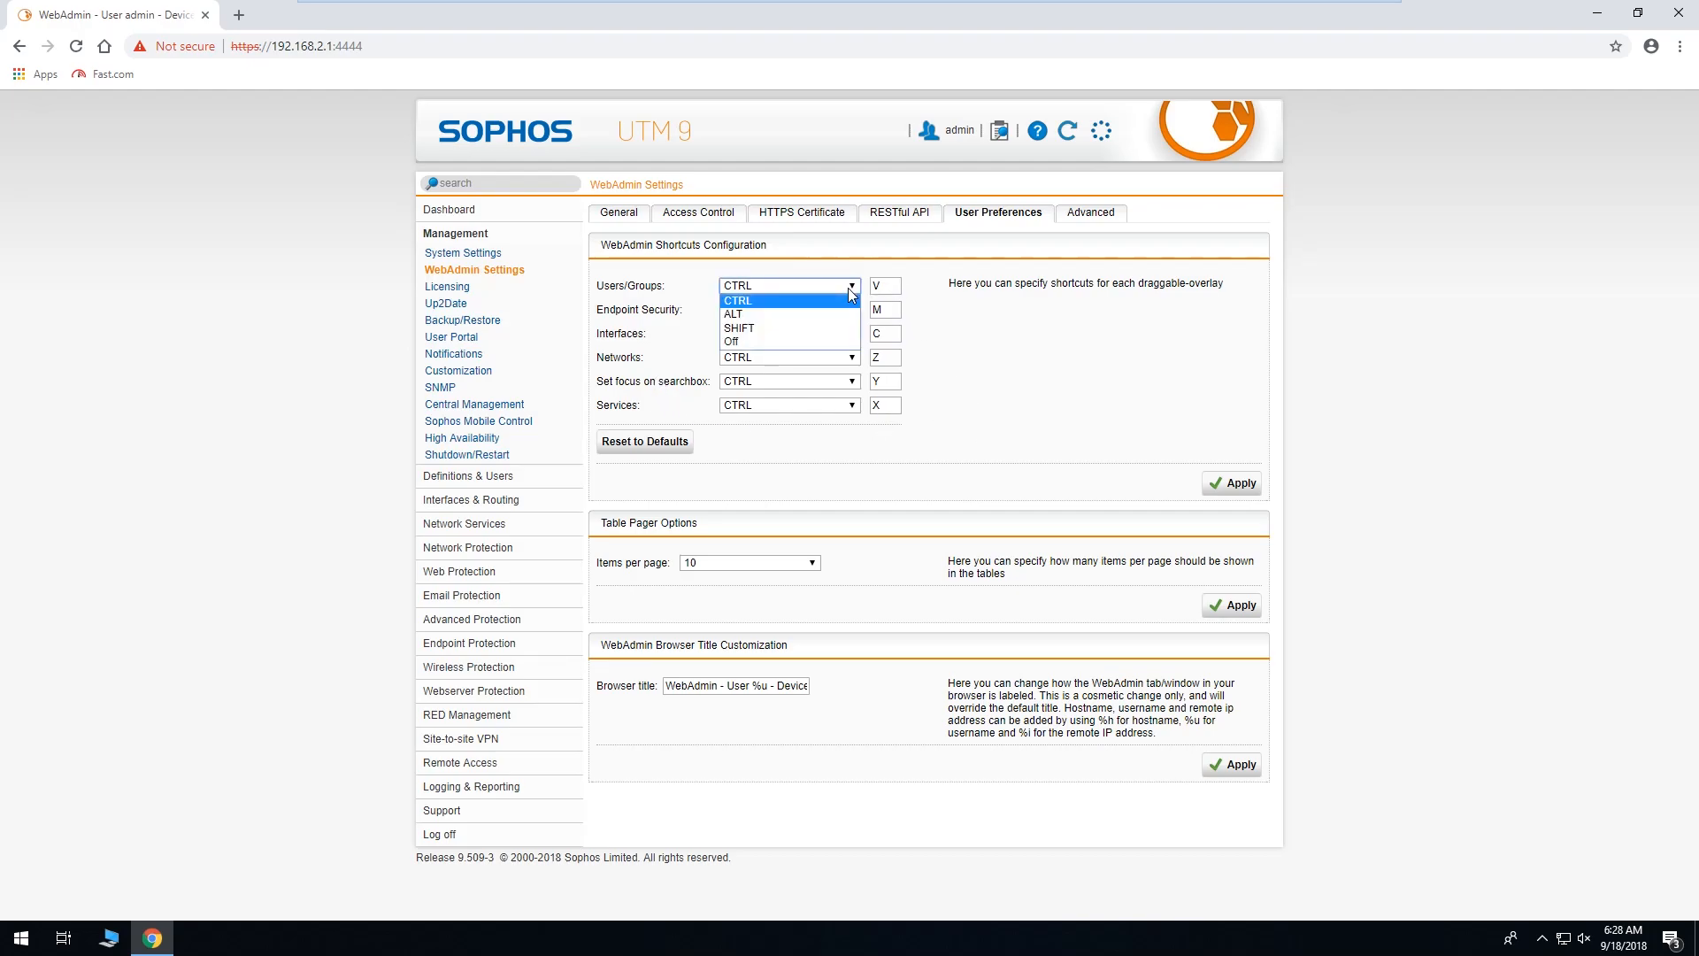
click(779, 342)
click(801, 309)
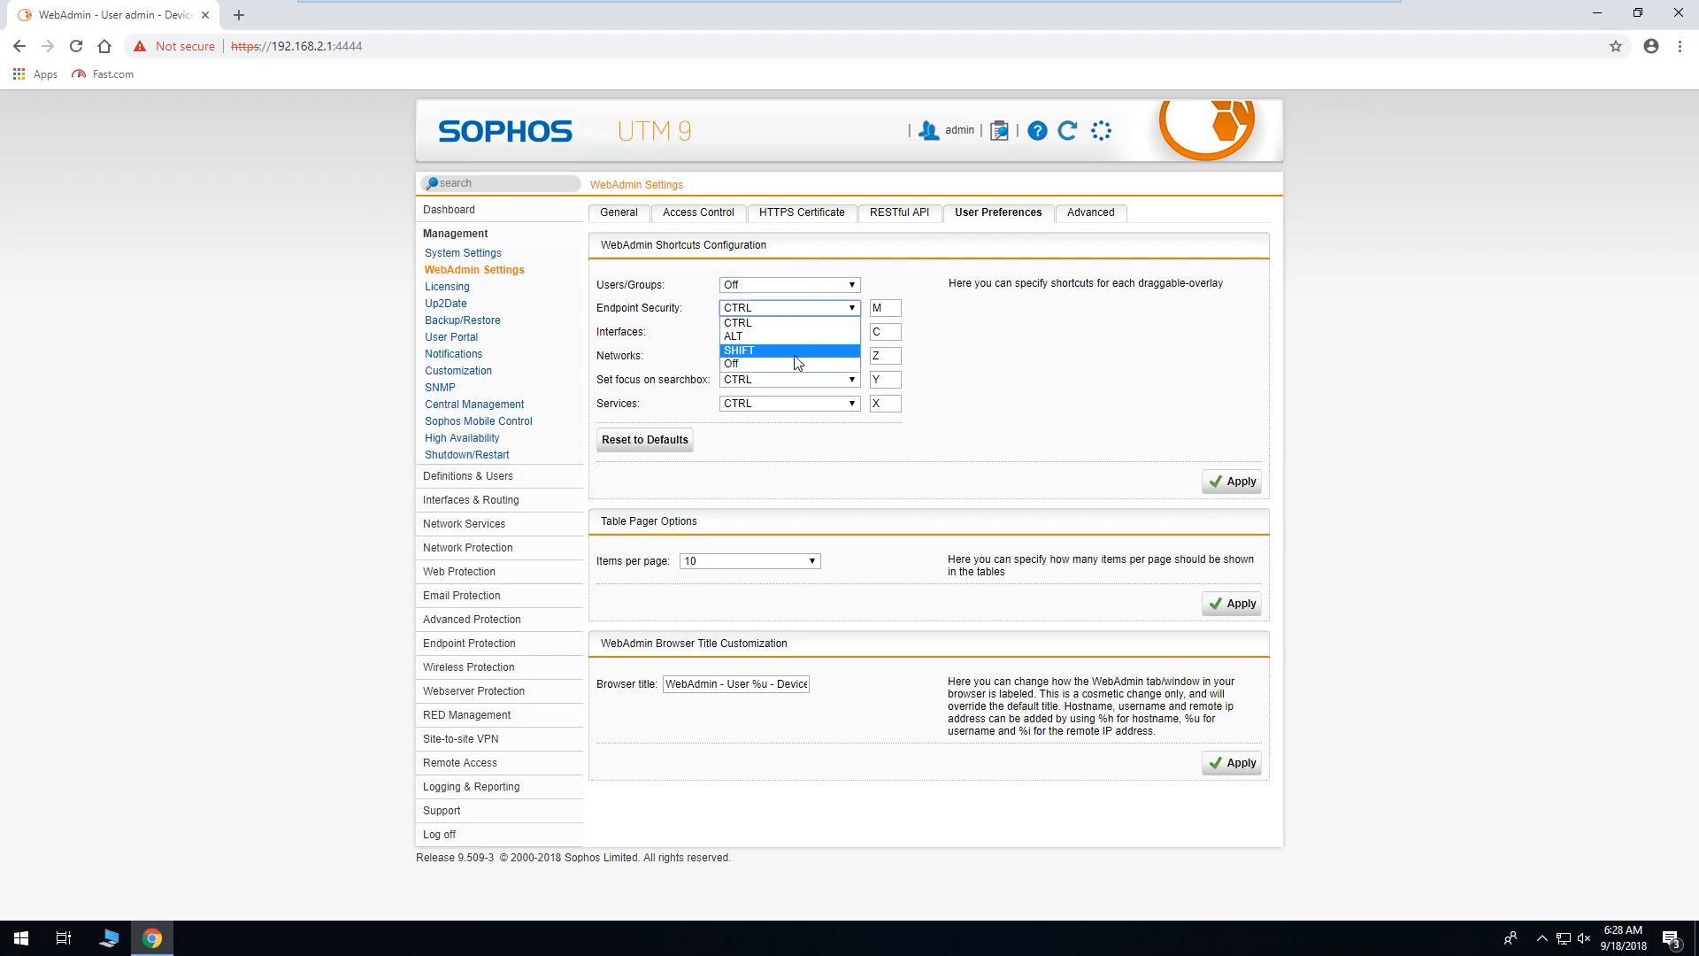
click(790, 364)
click(784, 332)
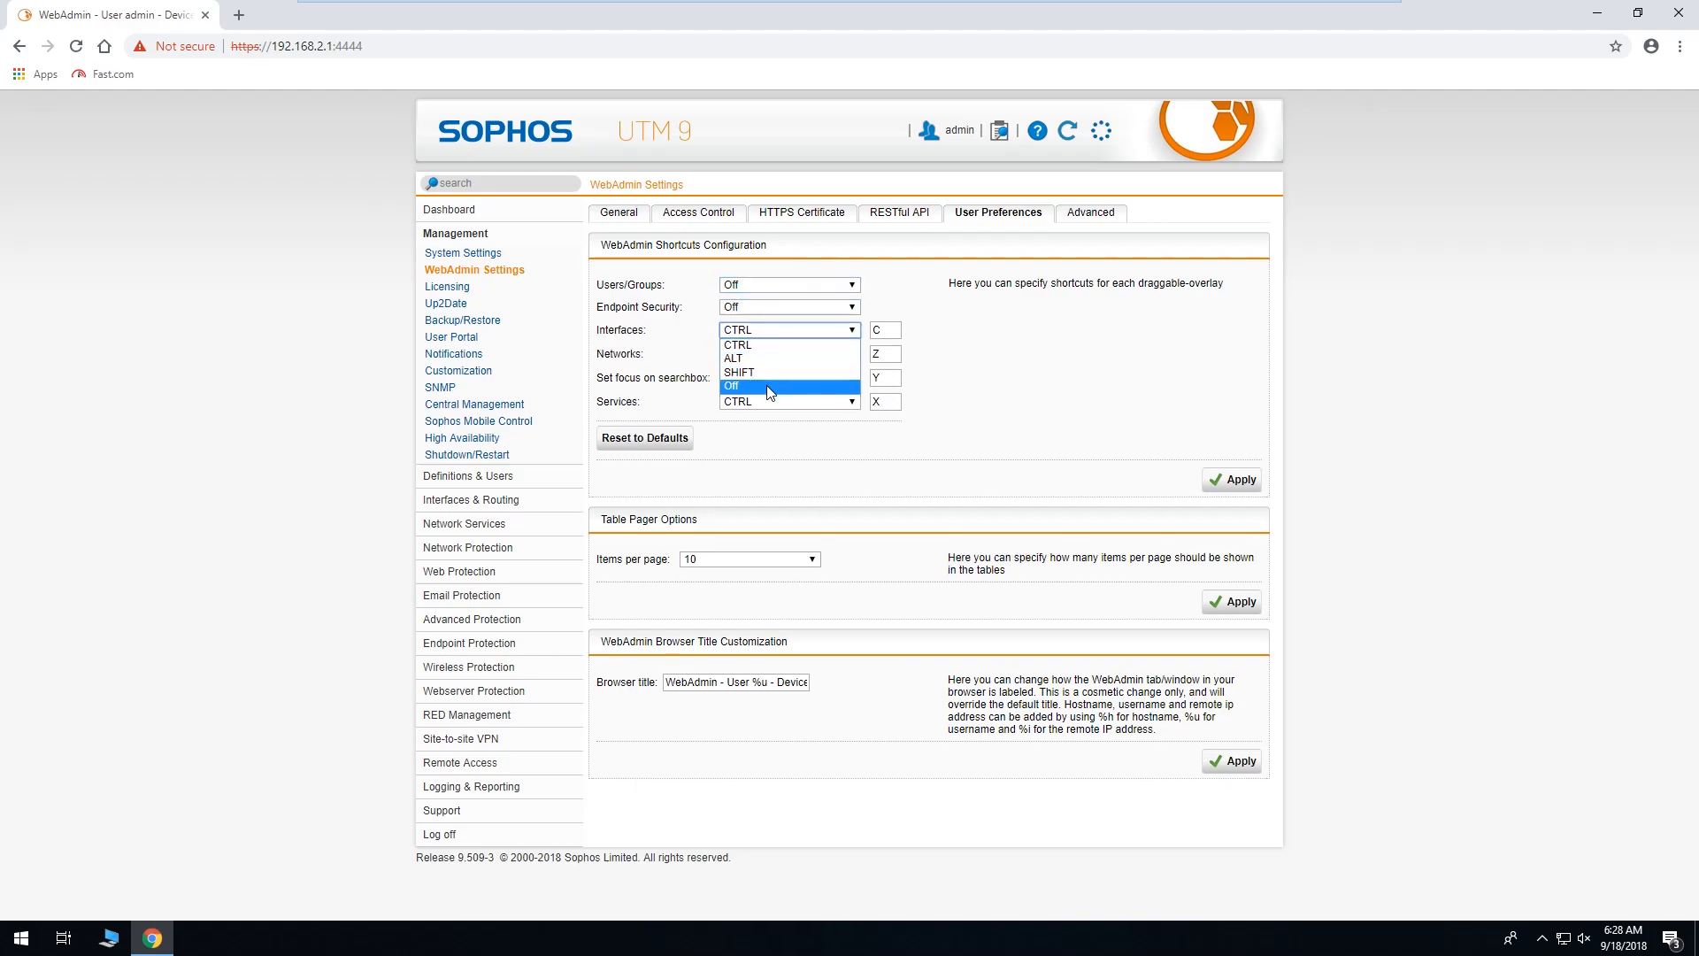
click(769, 386)
click(766, 353)
click(767, 407)
click(766, 374)
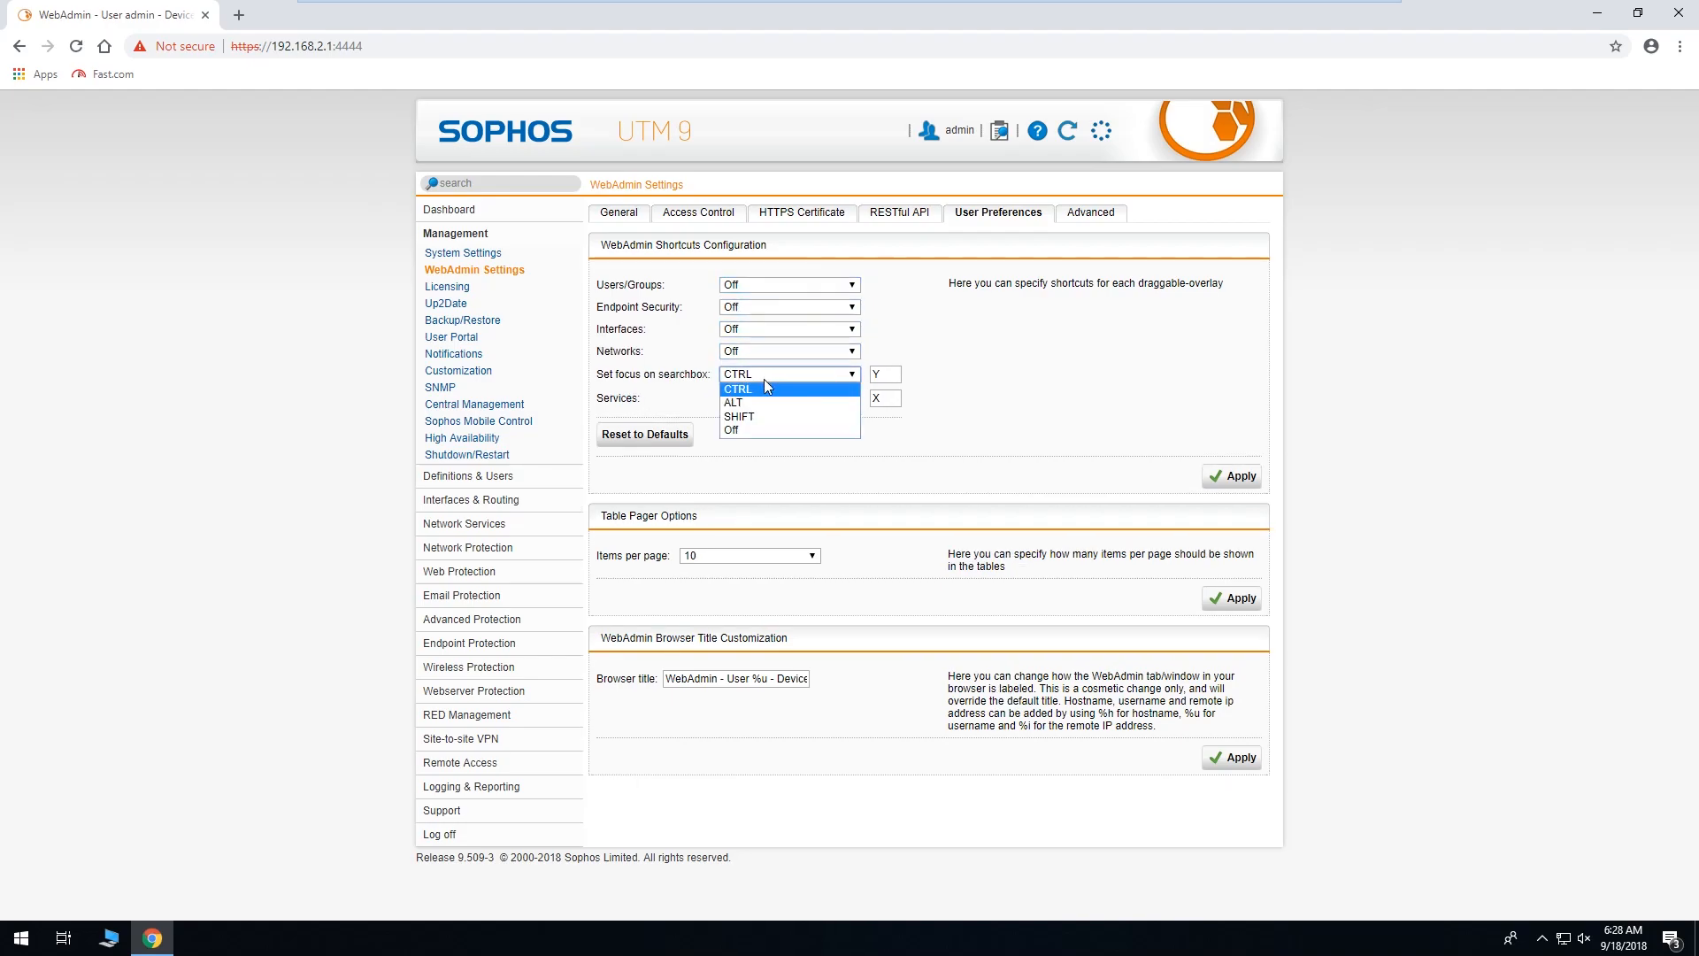
click(758, 429)
click(769, 397)
click(773, 451)
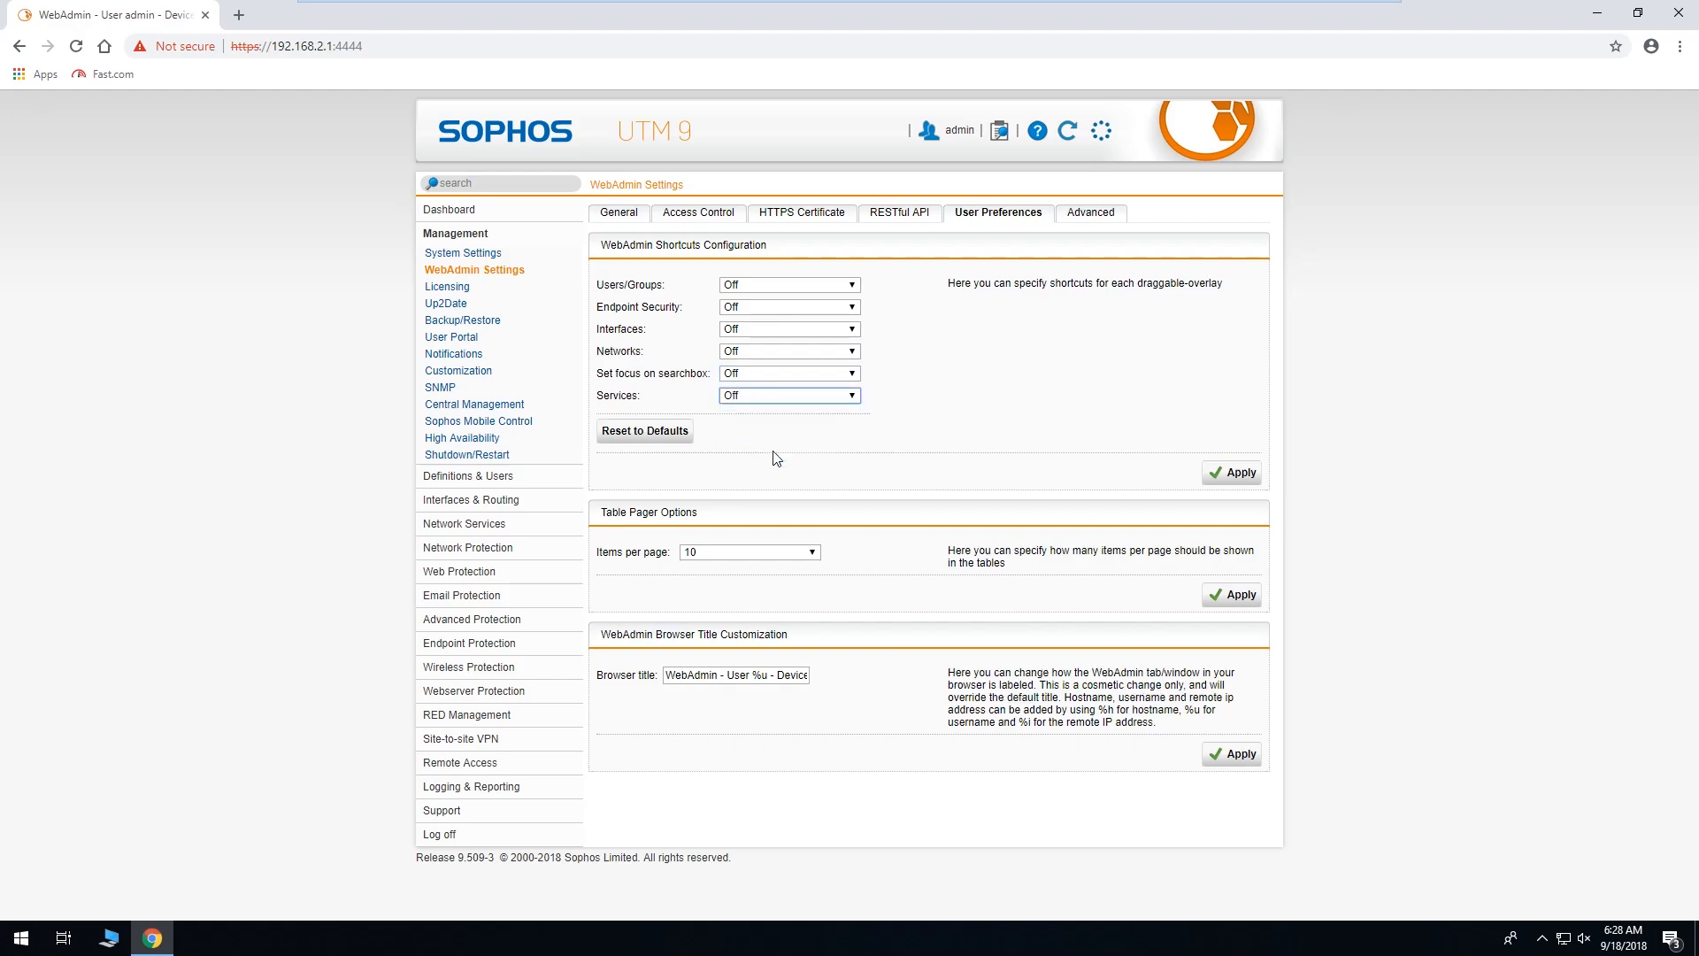
click(1218, 476)
Set tables to show 50 items per page and apply.
click(813, 552)
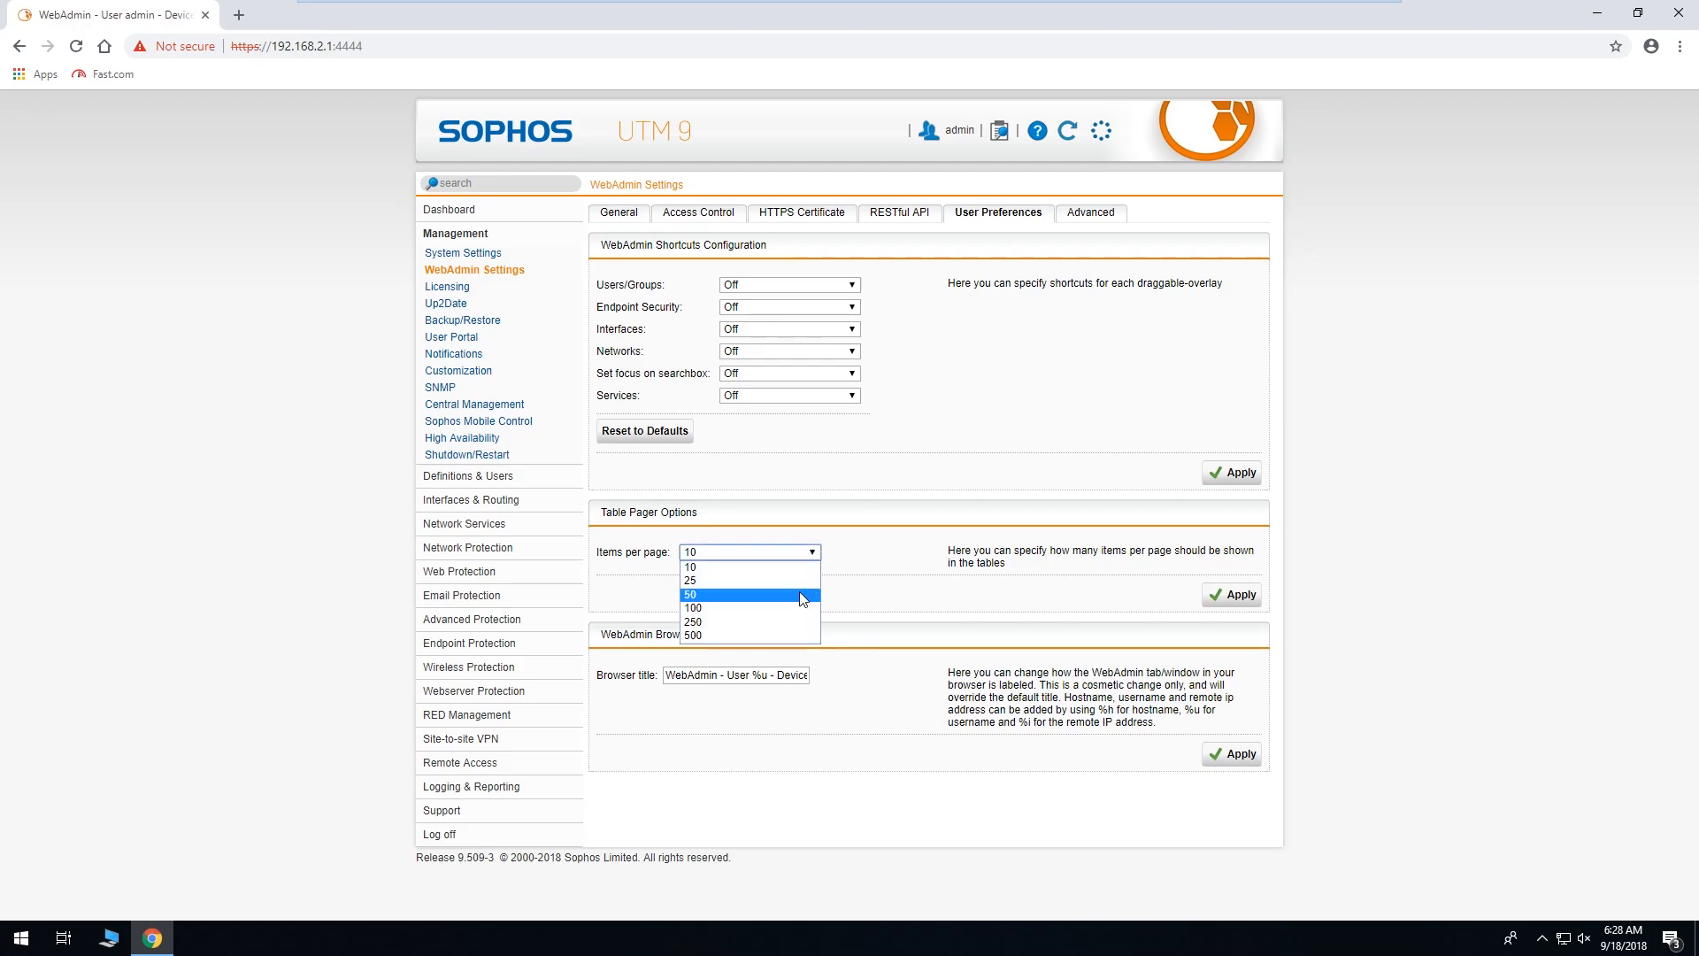
click(802, 596)
click(820, 557)
click(820, 558)
click(1230, 597)
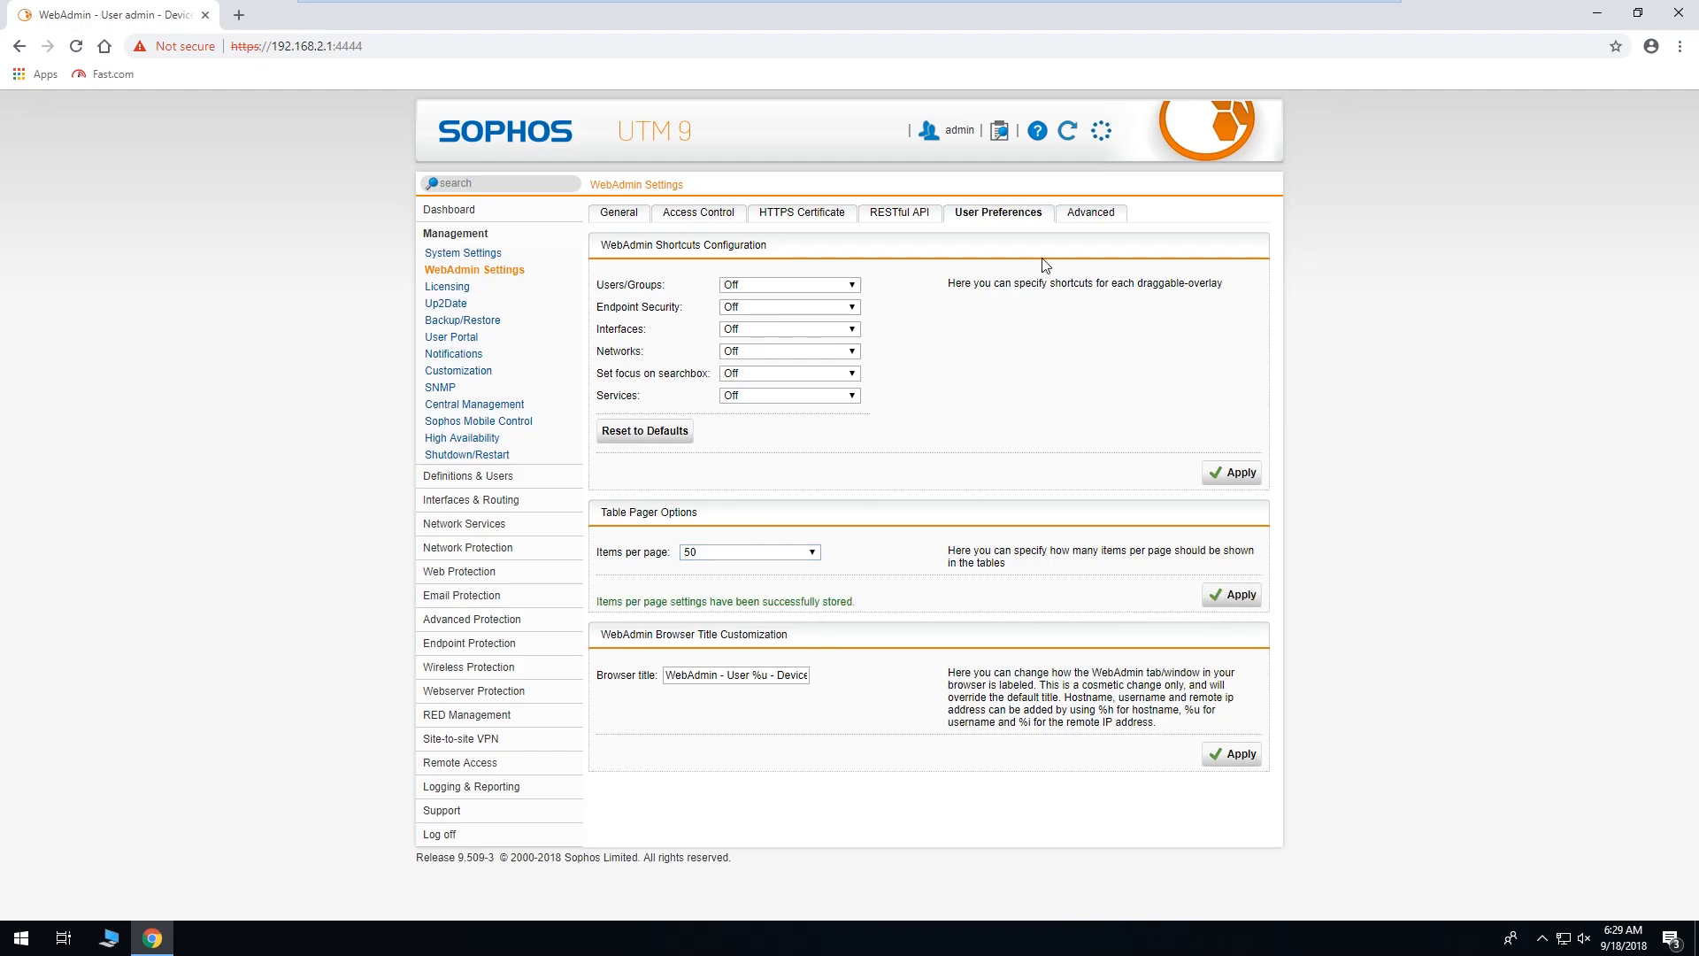
Copy the hostname fw.example.com from the Advanced > HTTPS Certificate settings.
click(1094, 219)
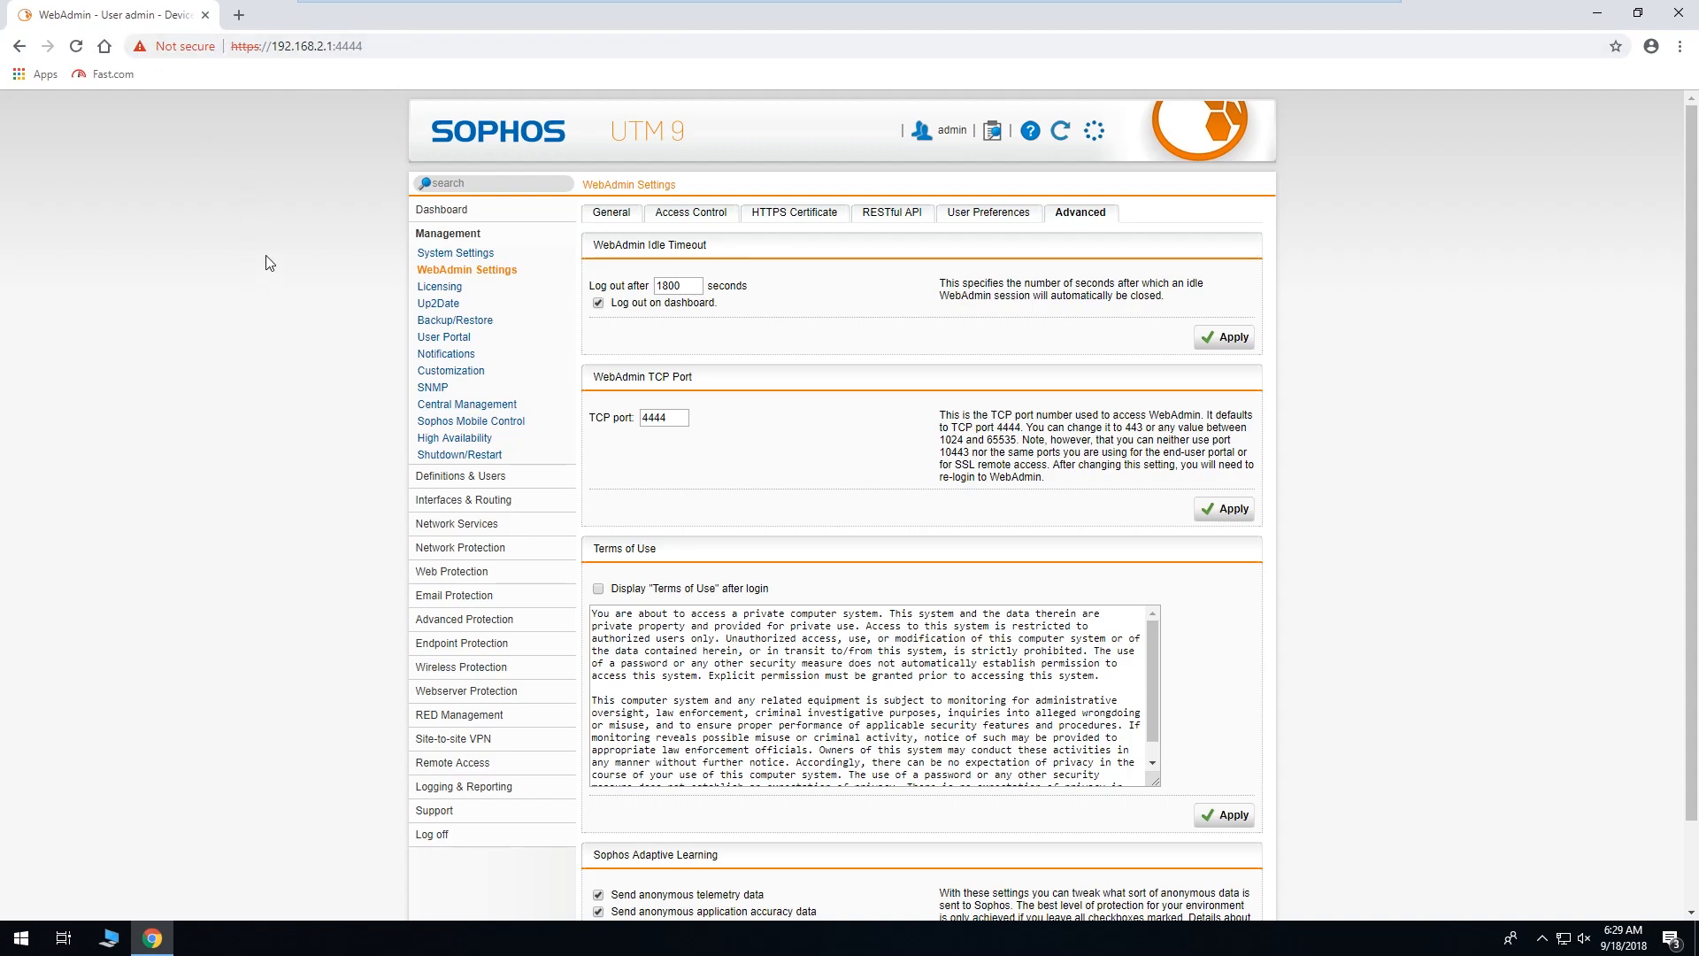
click(791, 213)
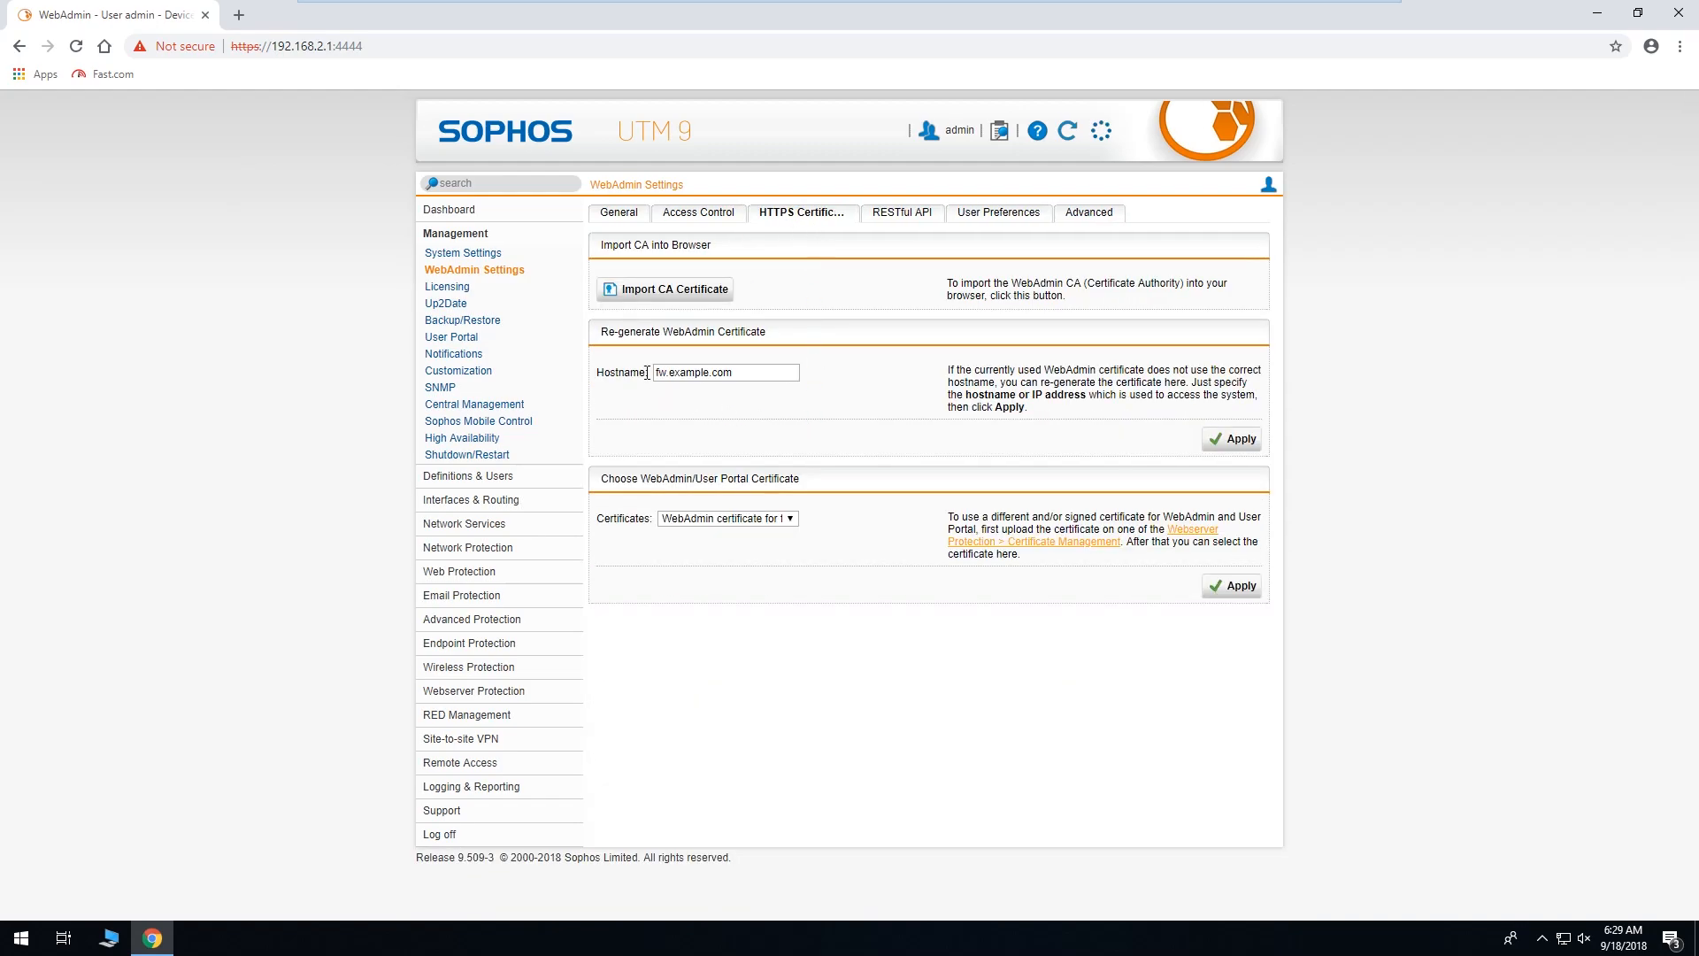
drag(653, 373, 775, 396)
right_click(721, 374)
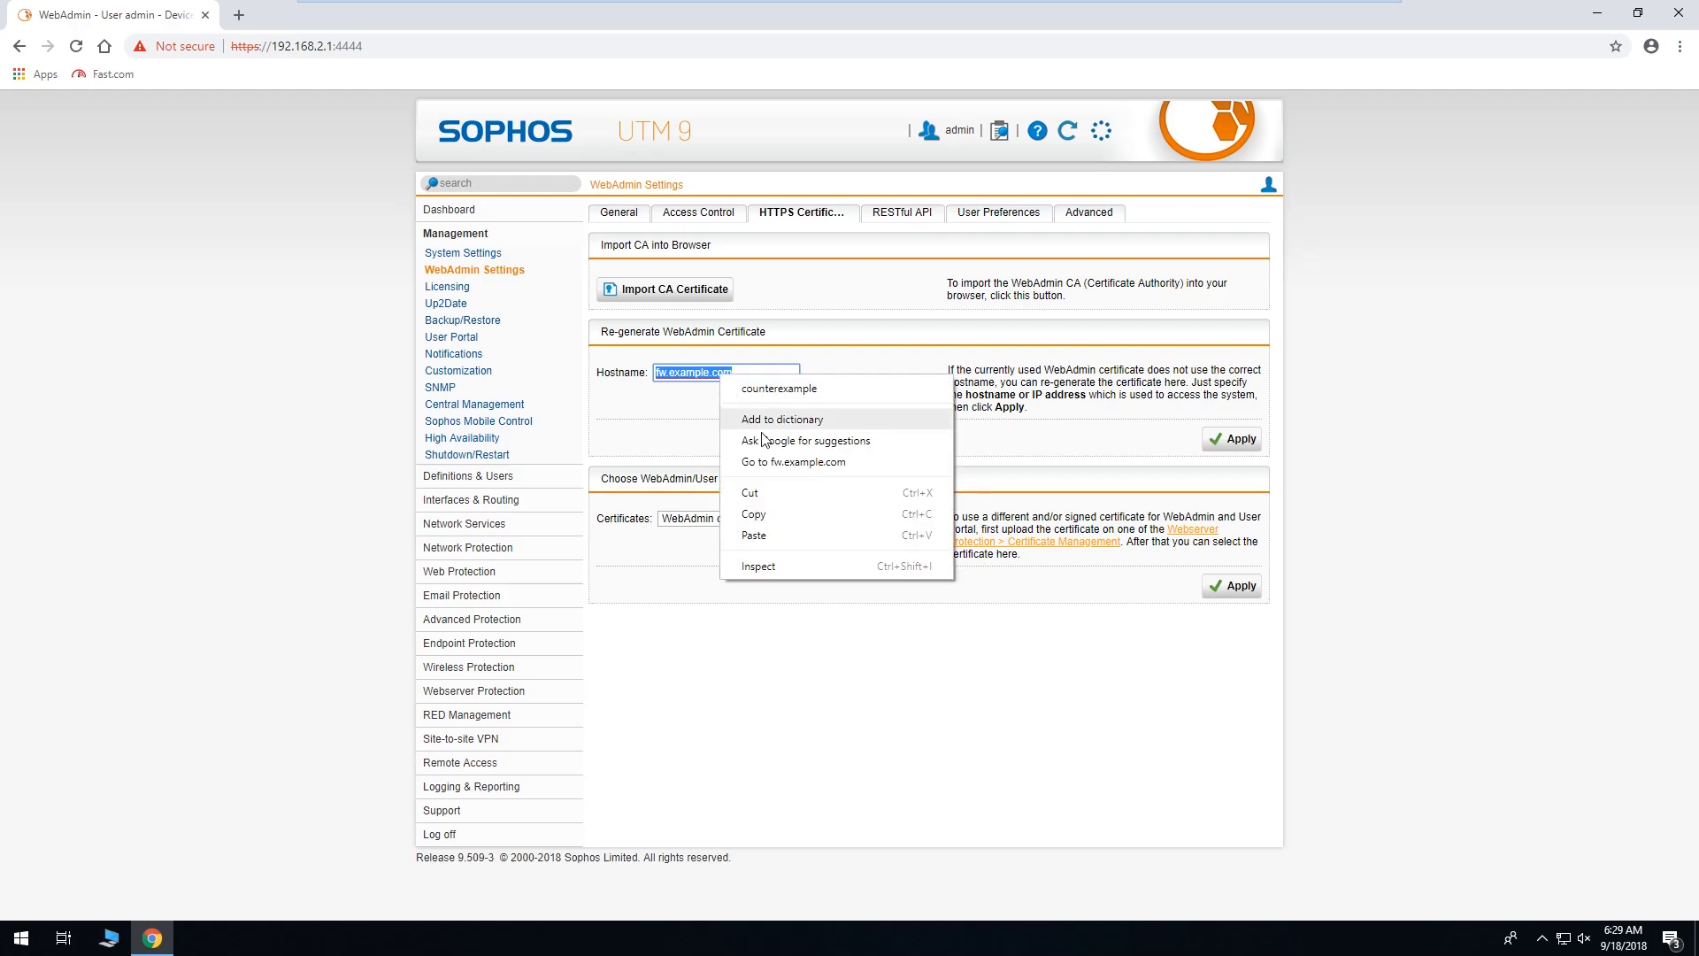
click(782, 519)
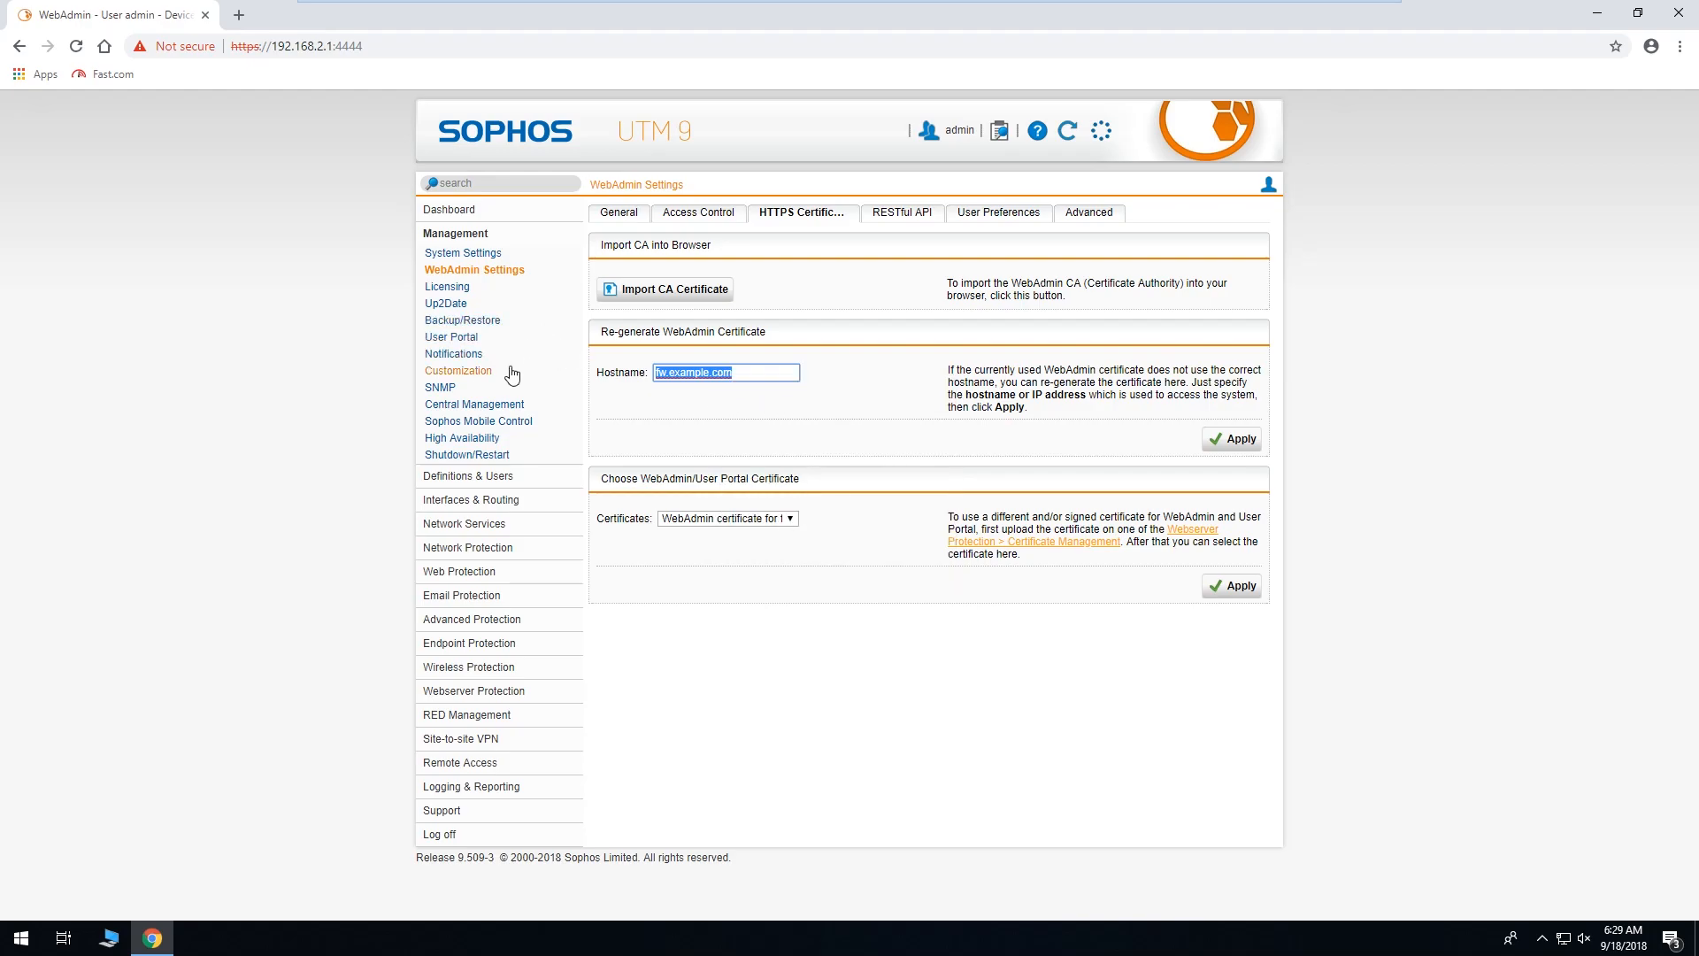
Open Network Definitions filtered to show only host definitions.
click(513, 479)
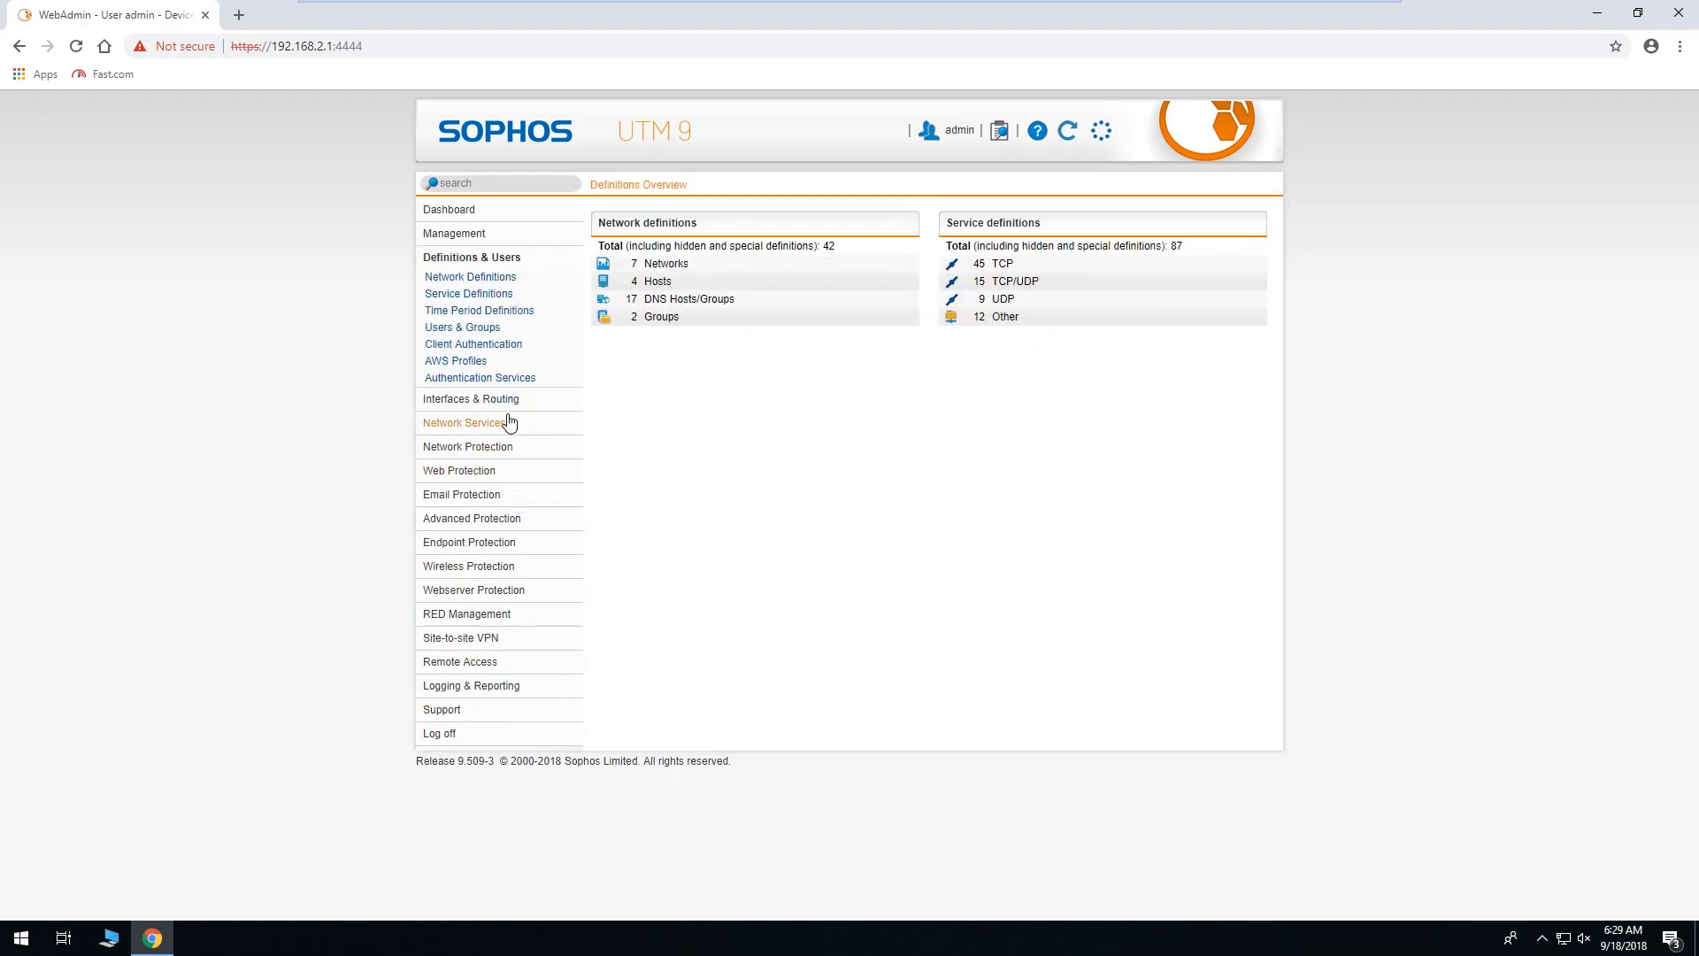
click(477, 279)
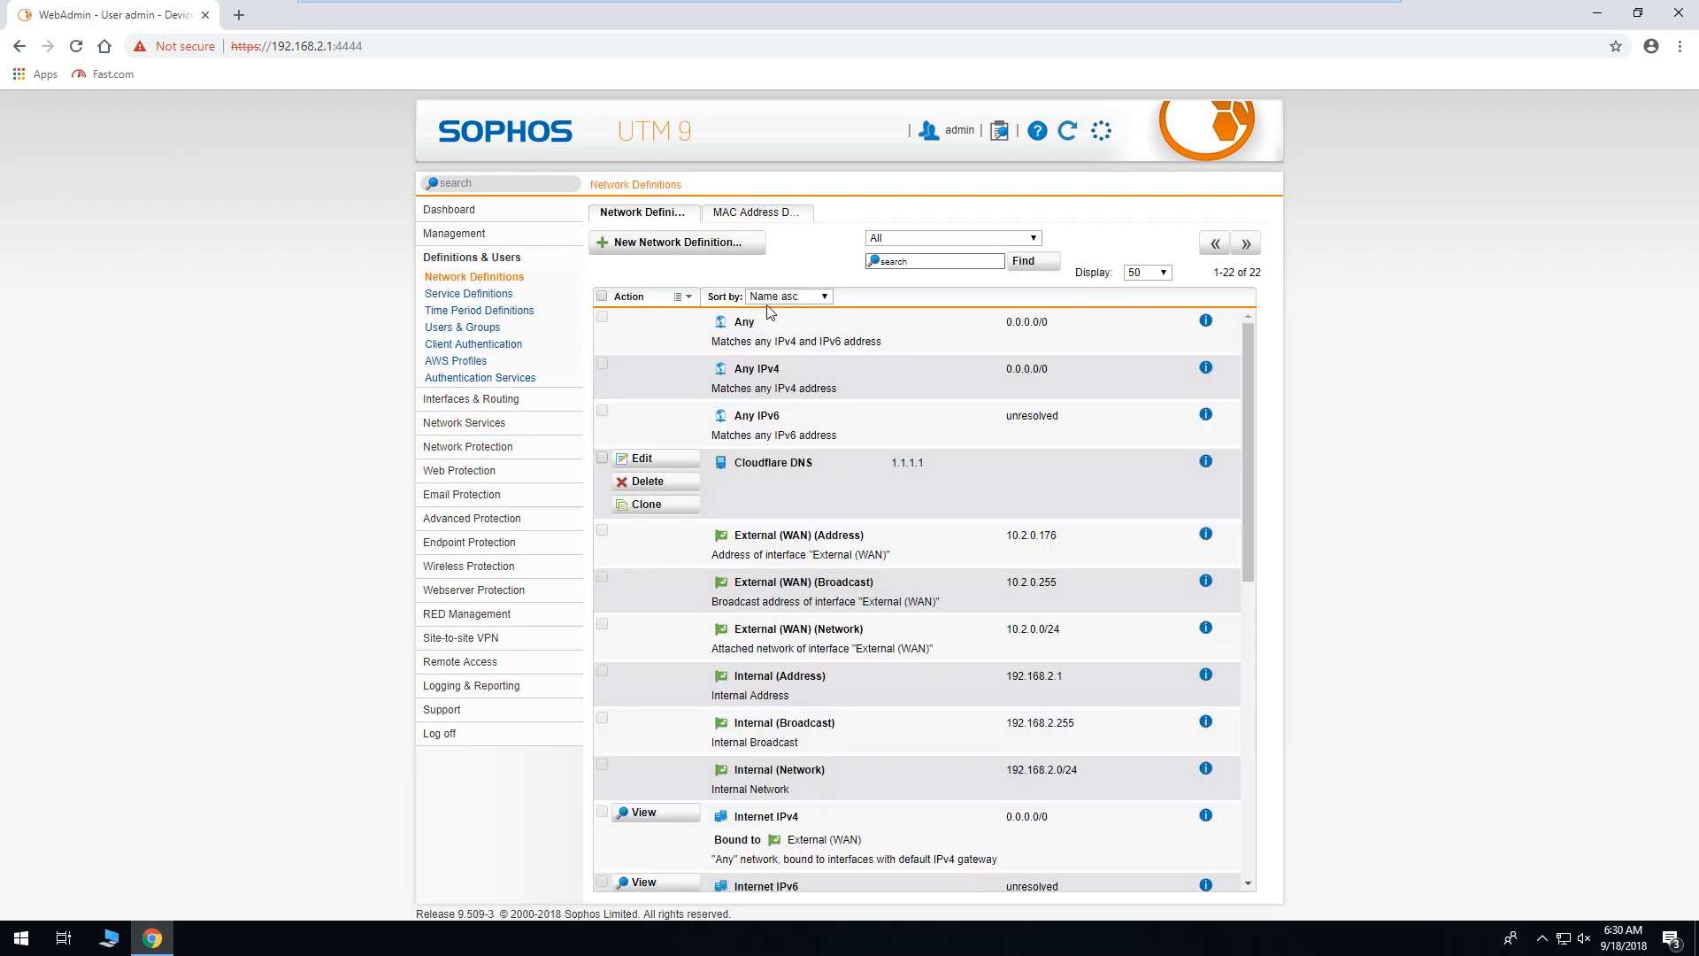
click(890, 241)
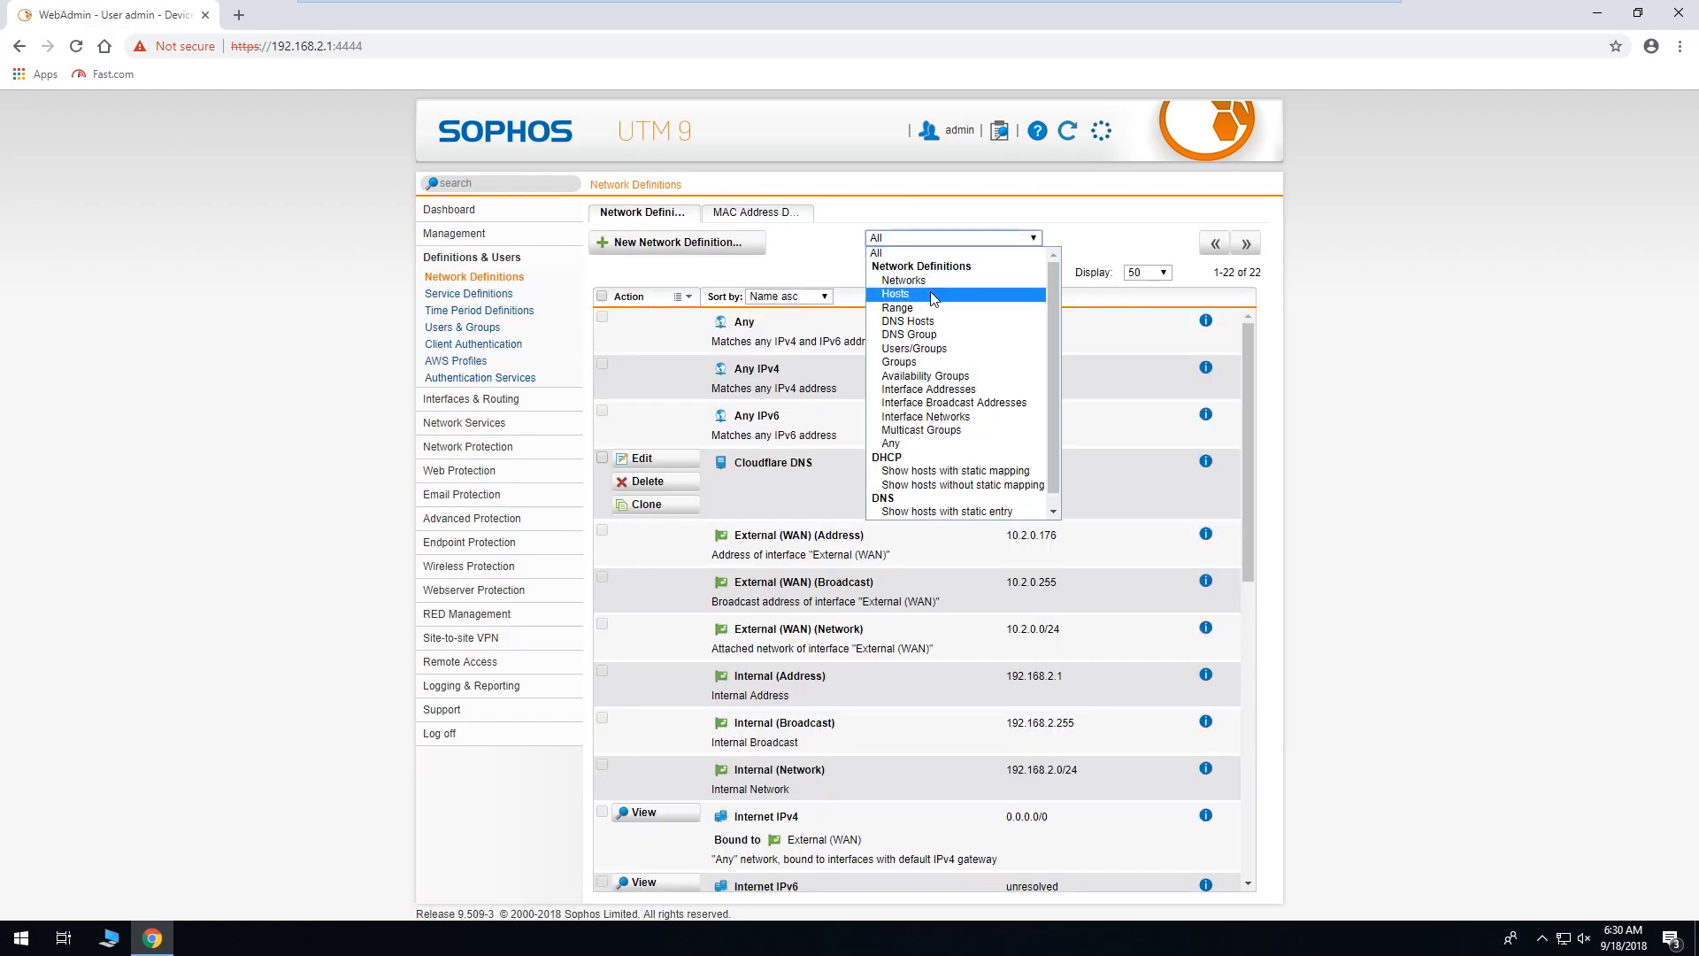
click(931, 292)
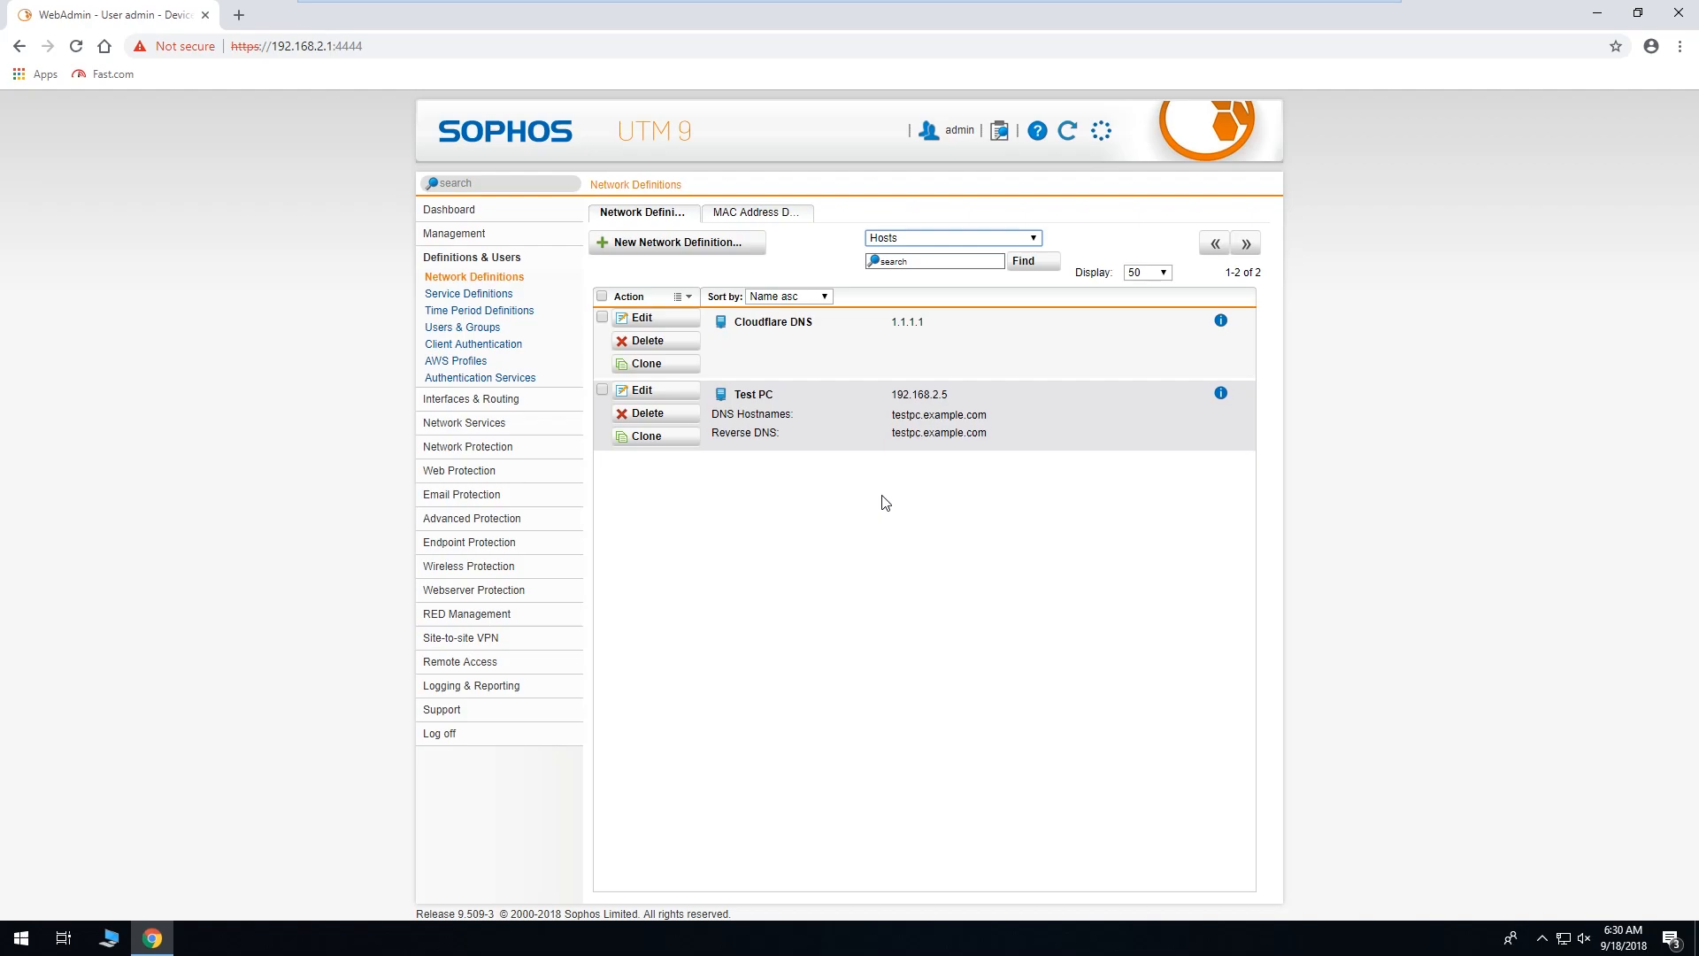
Create a new host definition named Firewall with IPv4 address 192.168.2.1.
click(717, 245)
click(735, 324)
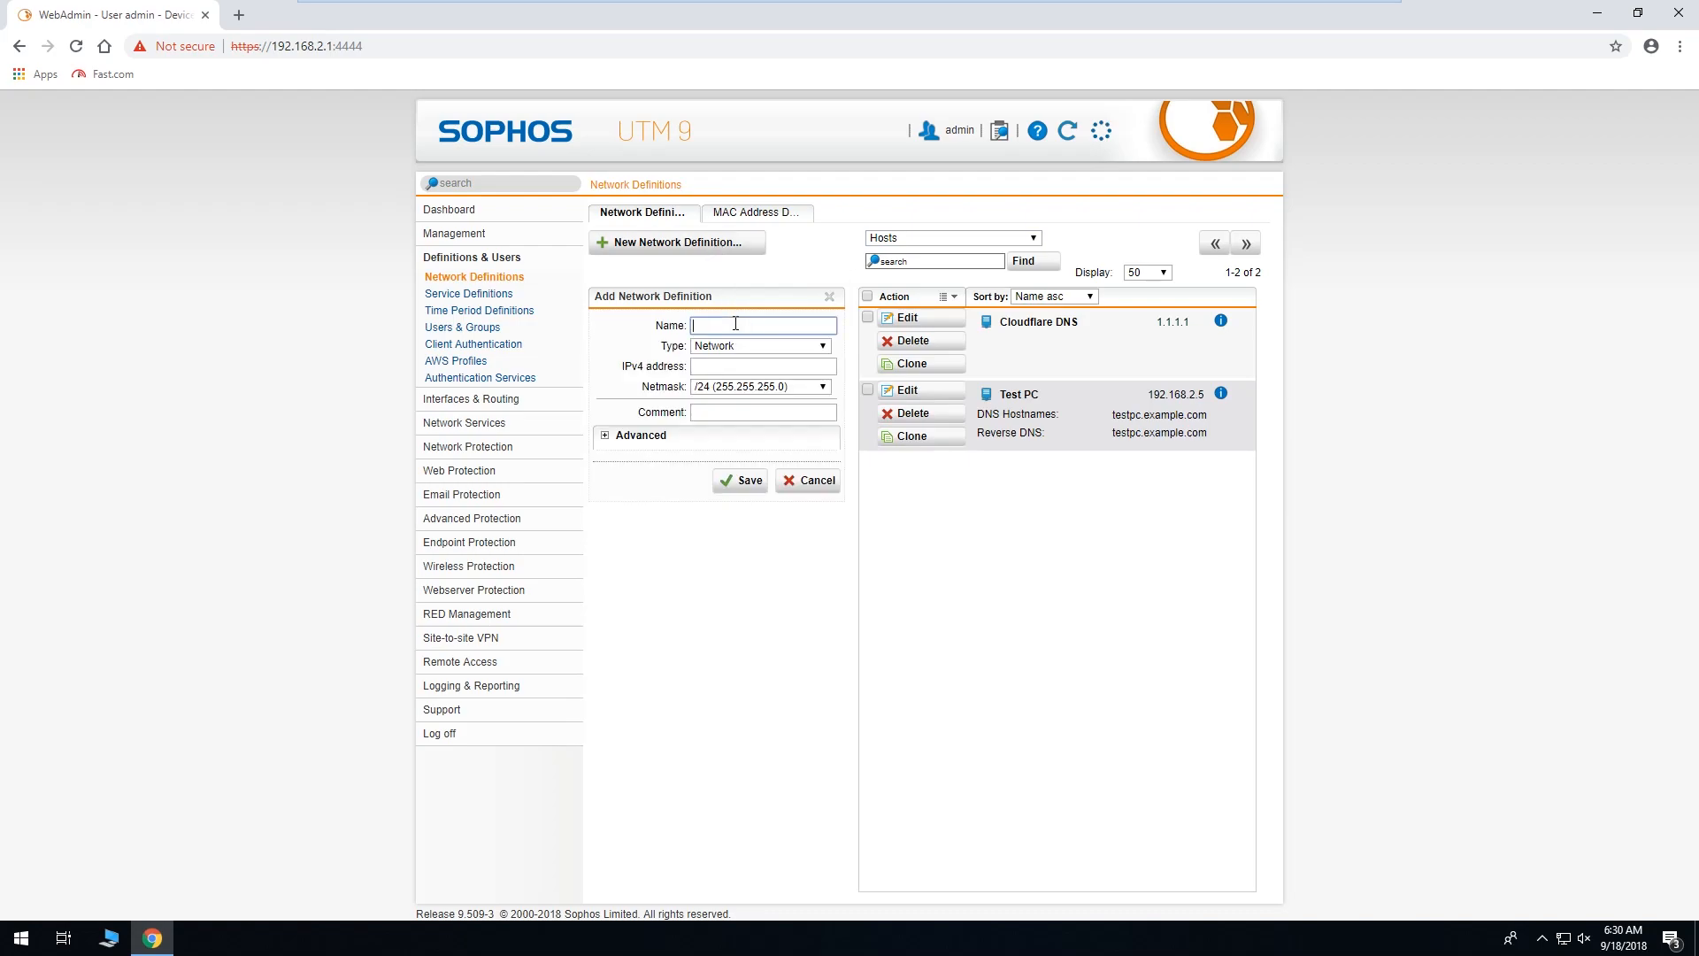
text(Firewa)
click(740, 348)
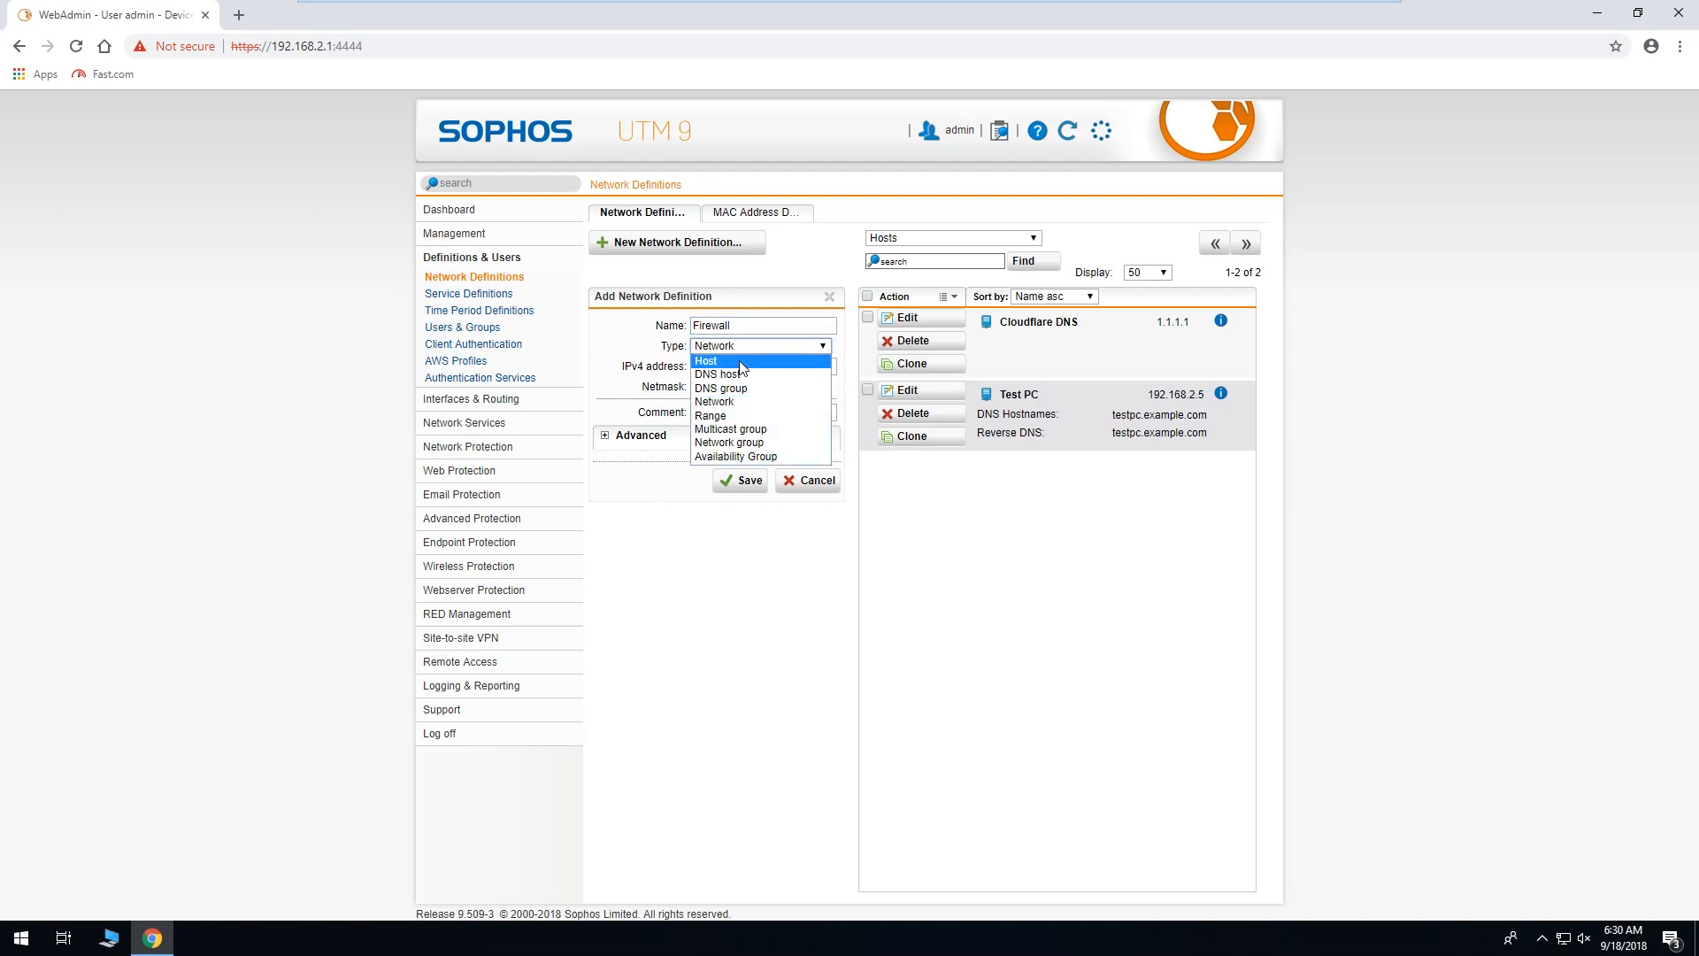
click(740, 362)
click(740, 364)
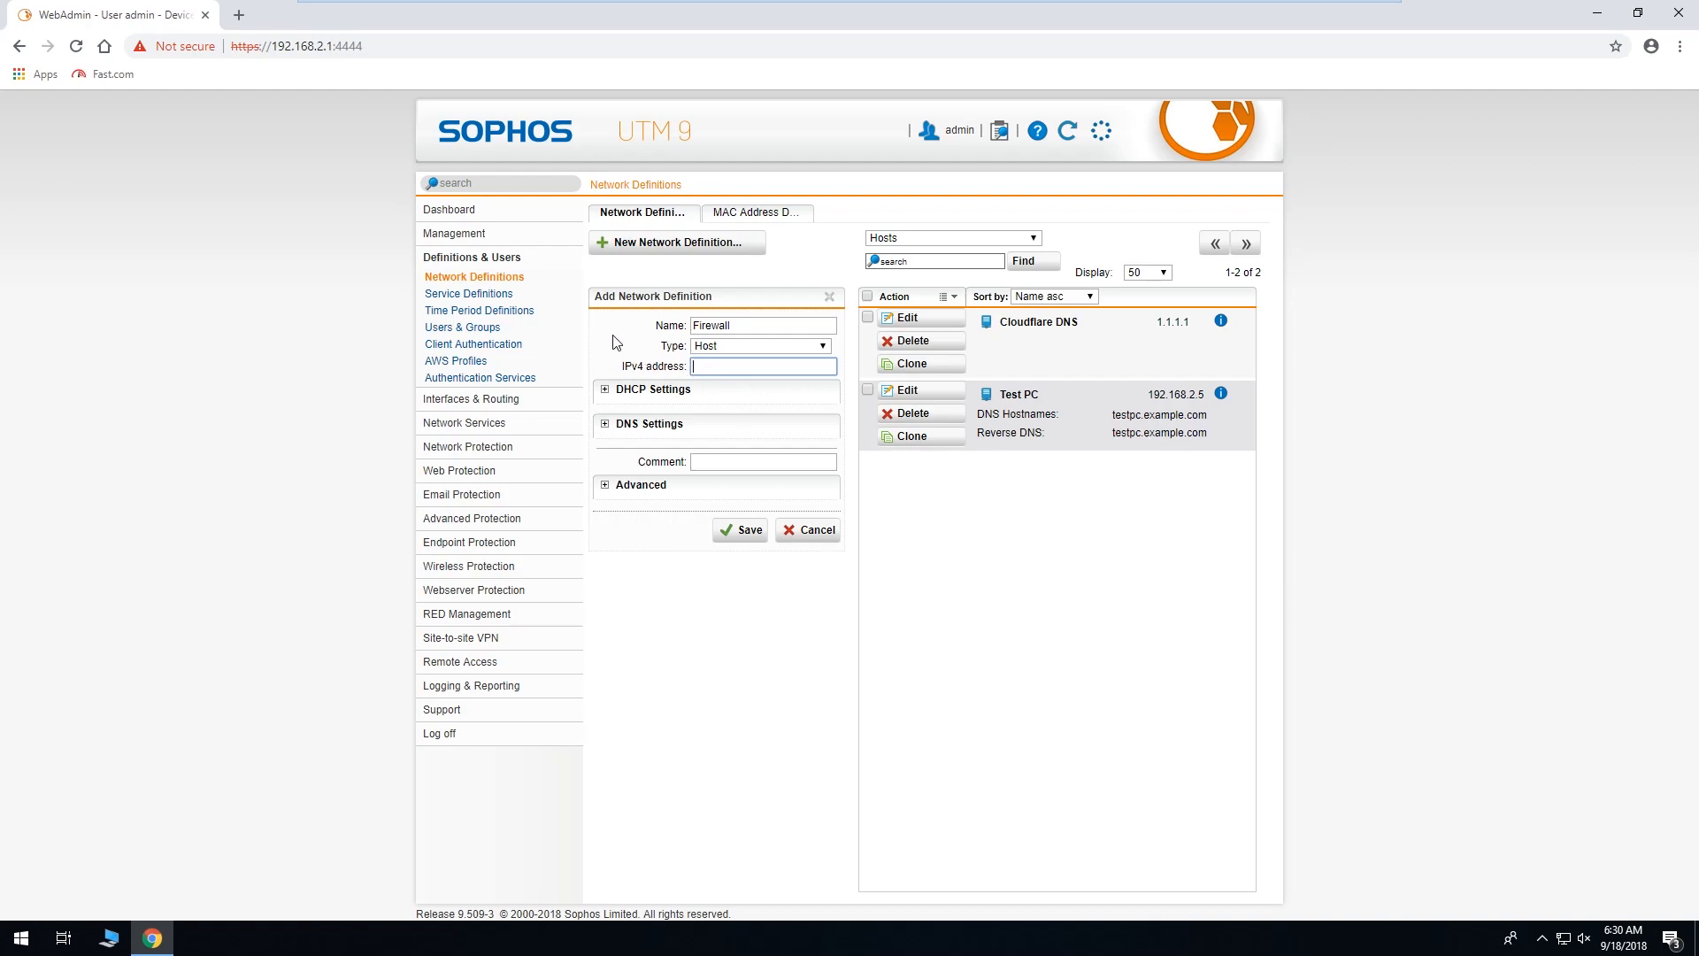
text(192.168.2.1)
Paste fw.example.com as its DNS hostname, enable reverse DNS, and save.
click(644, 424)
right_click(733, 451)
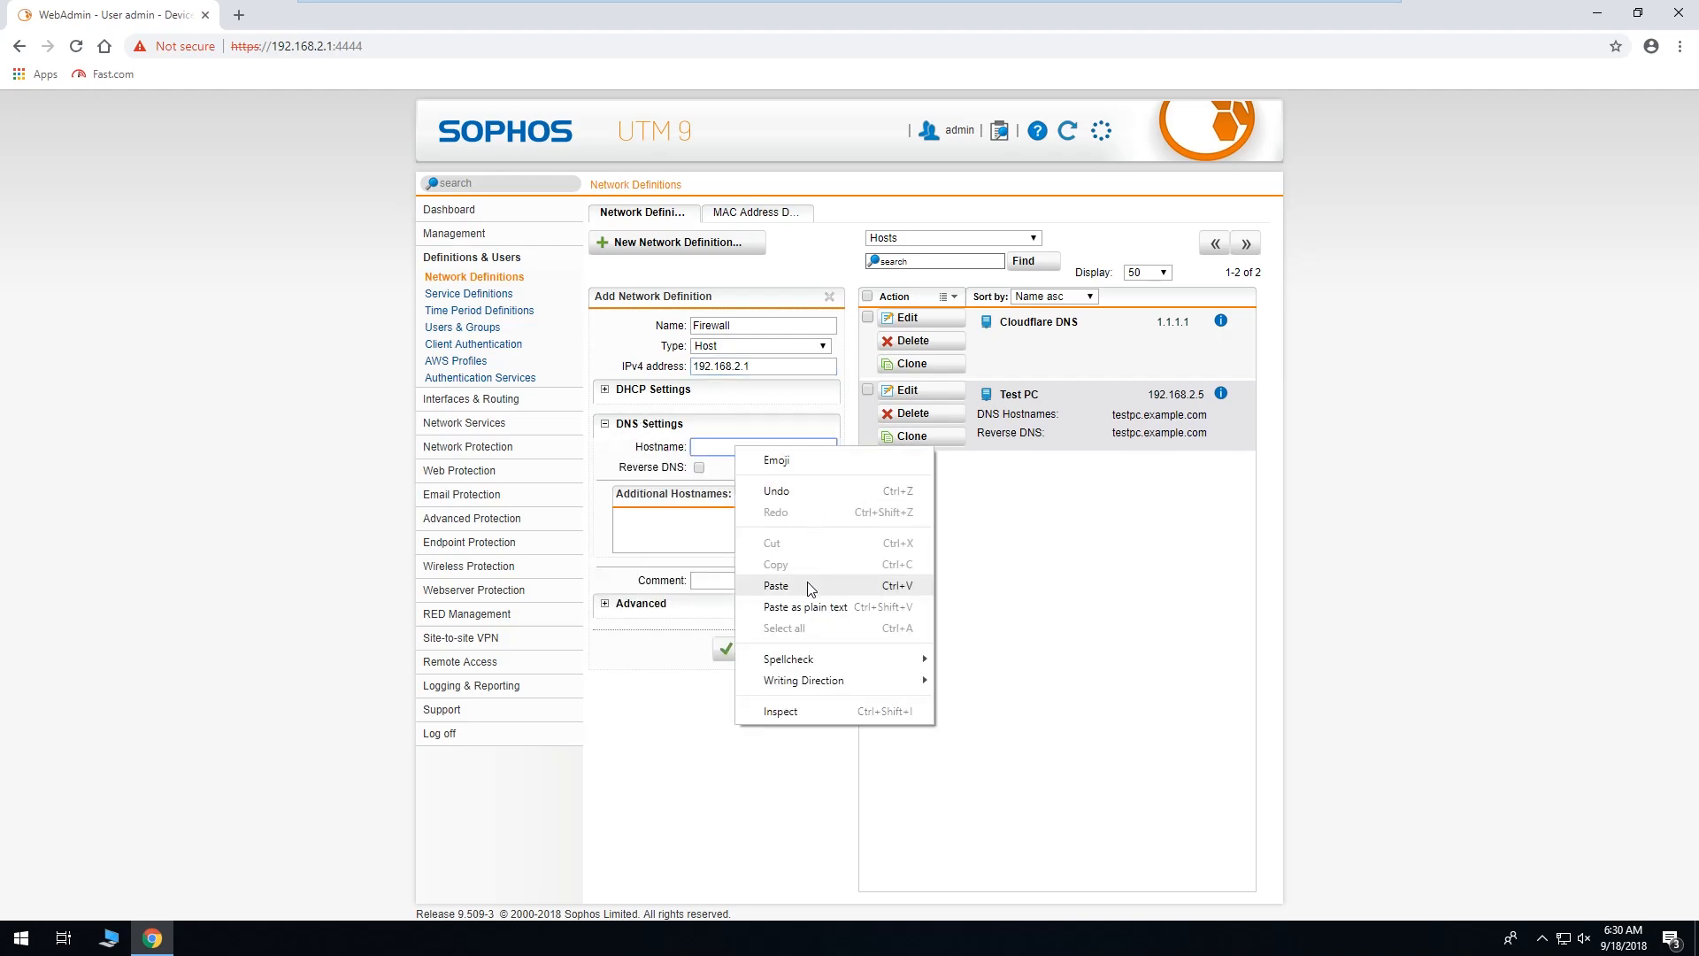
click(771, 586)
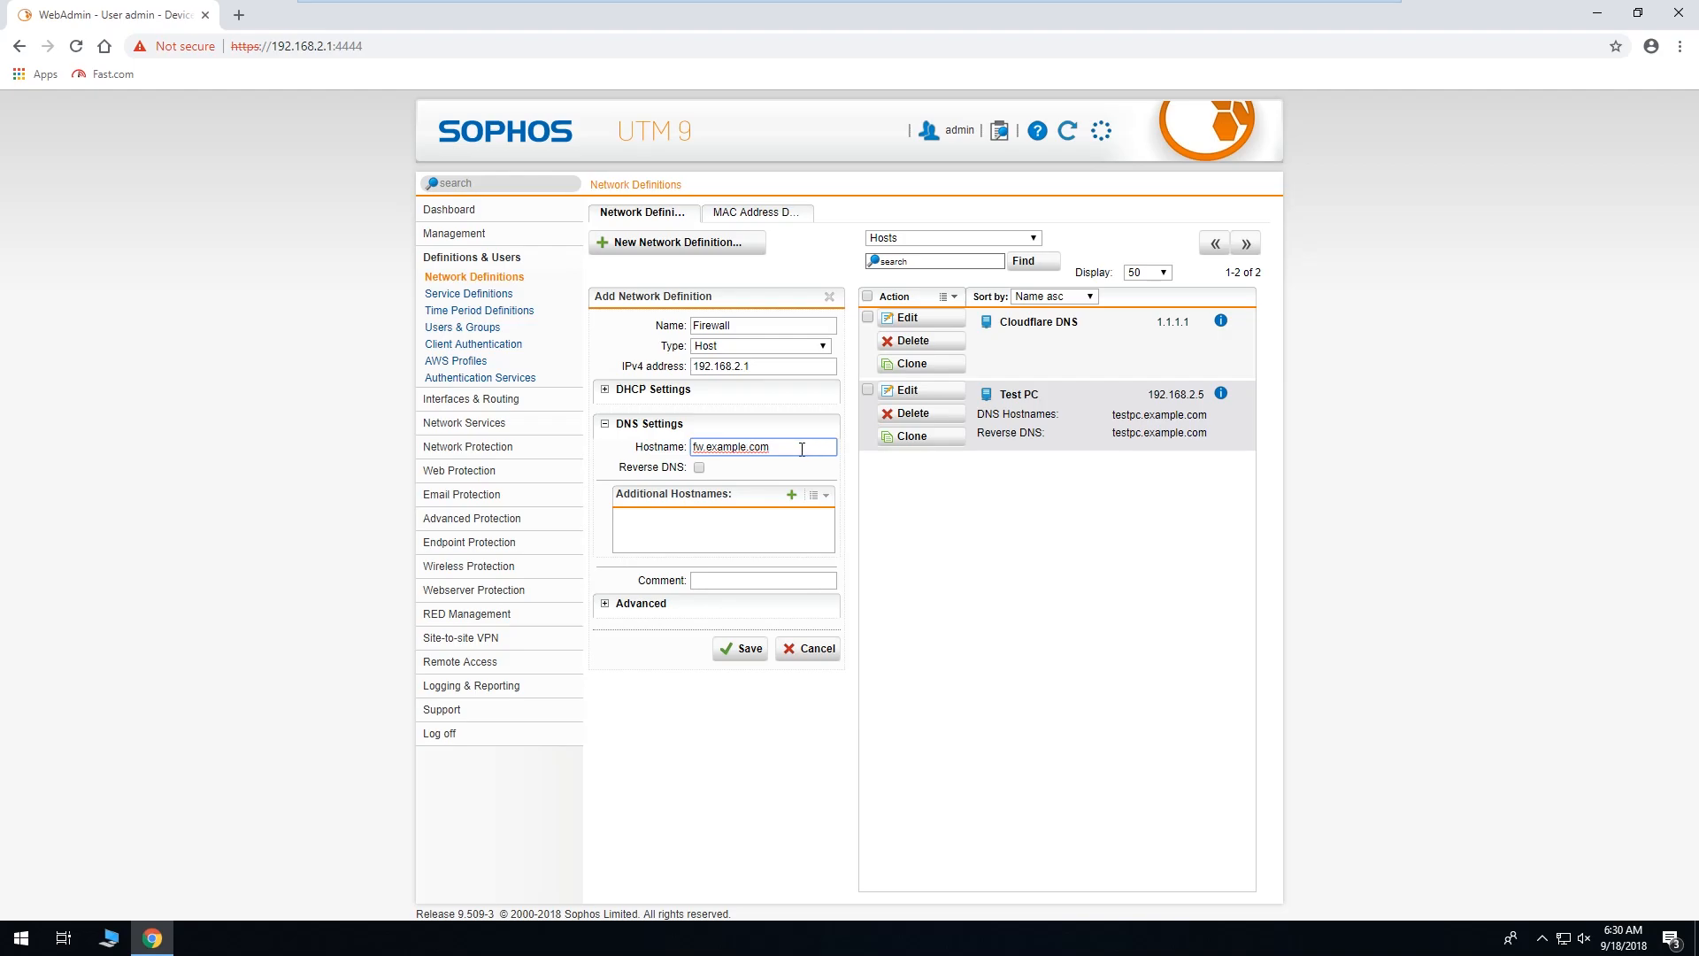
click(699, 468)
click(728, 659)
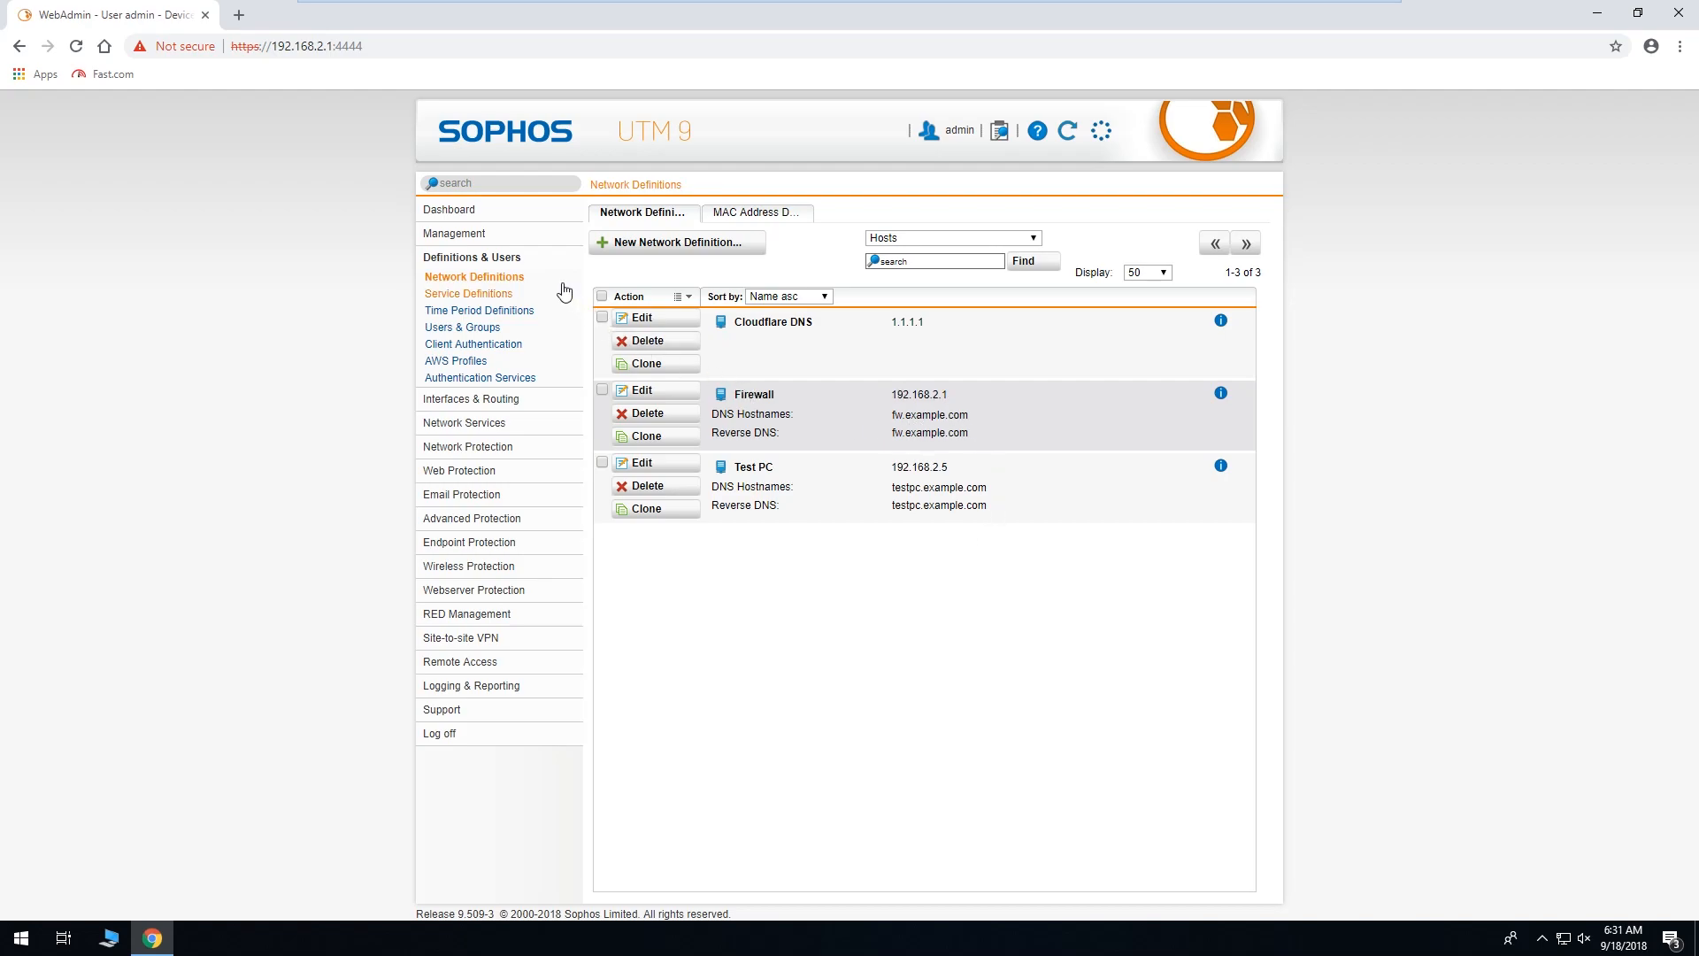
Download WebAdmin.cer from the HTTPS Certificate tab and confirm opening the file.
click(523, 235)
click(513, 274)
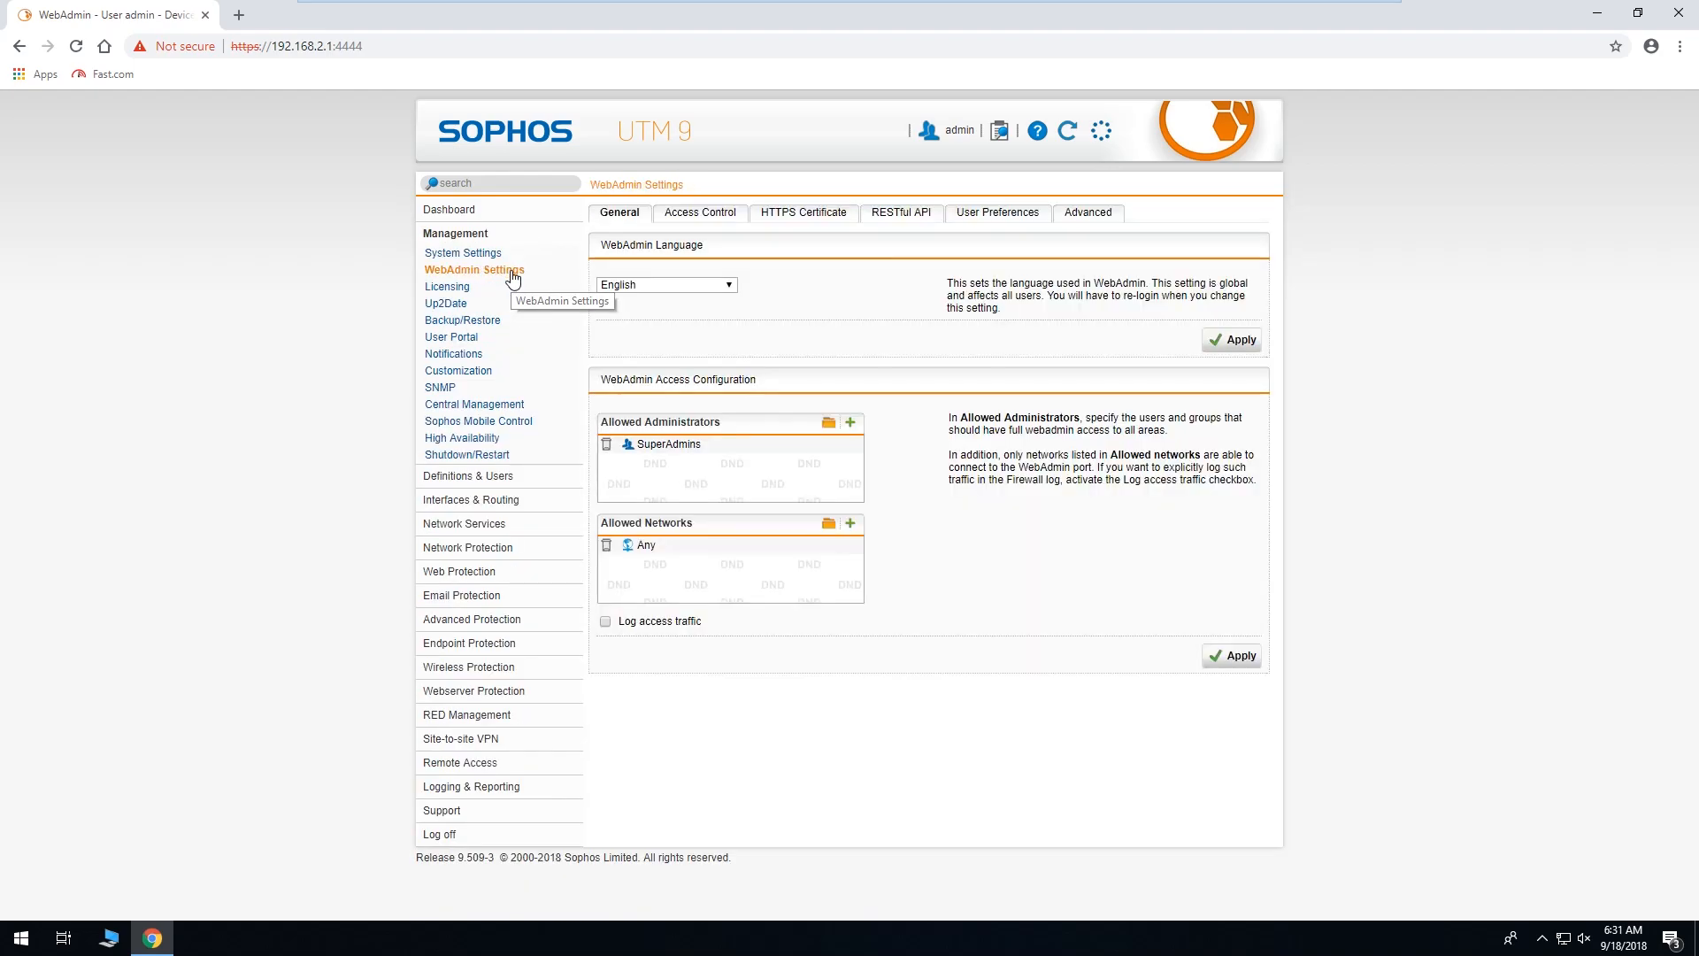
click(801, 217)
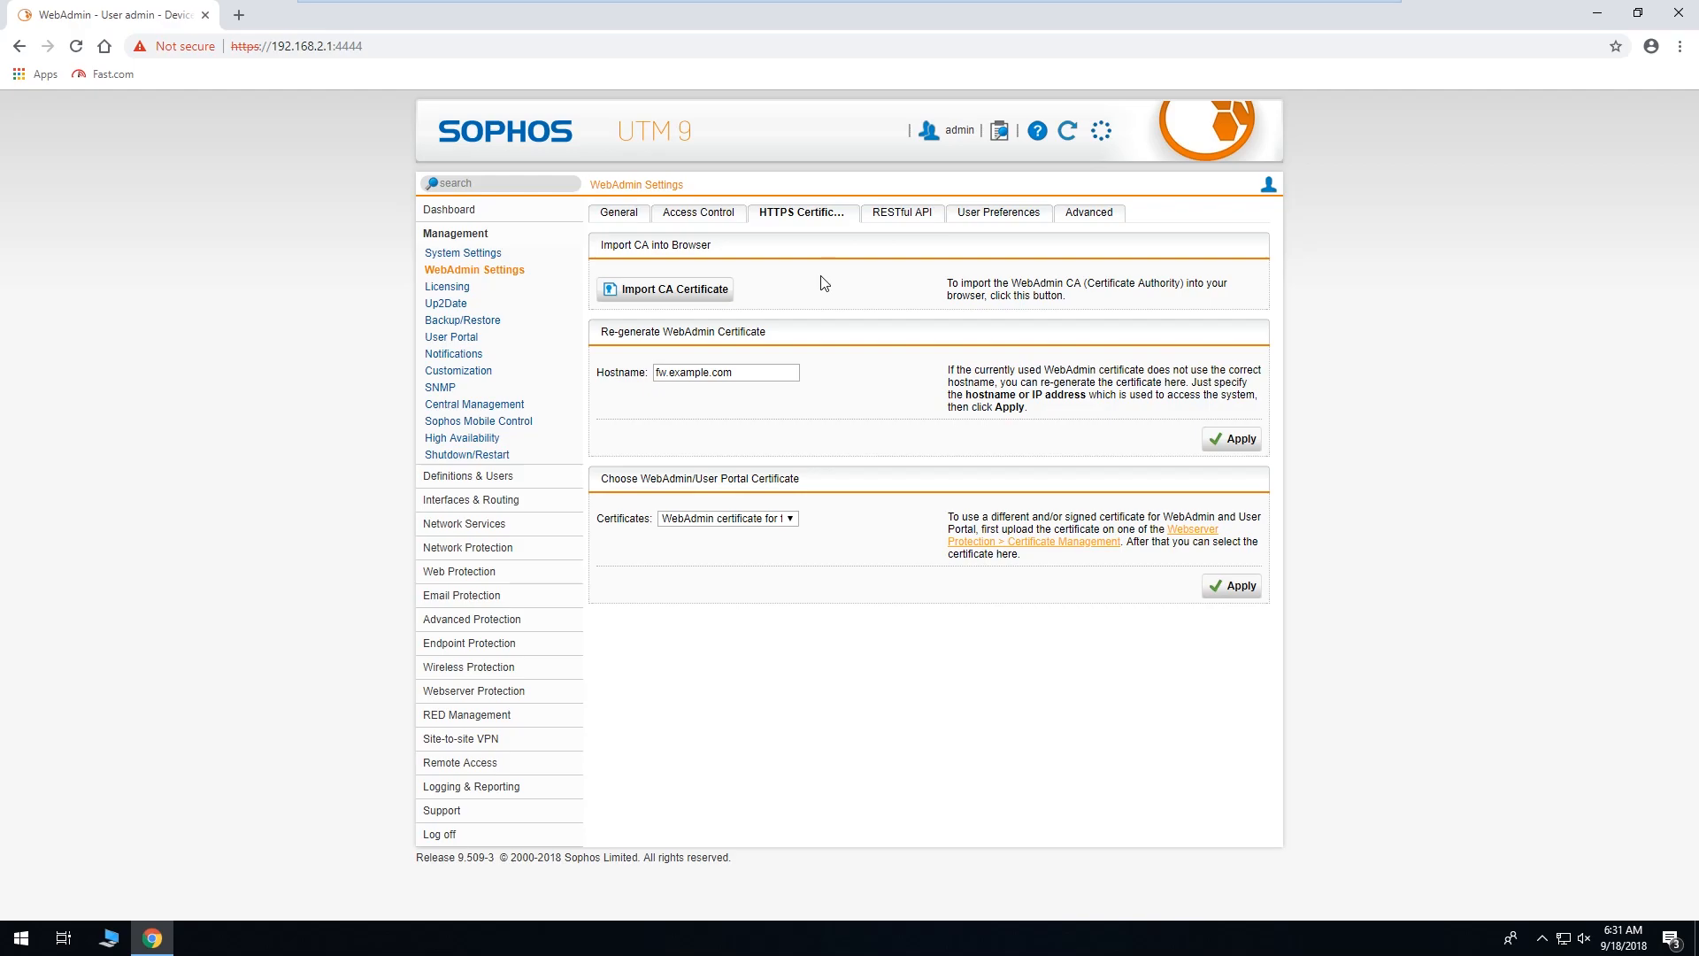
click(691, 294)
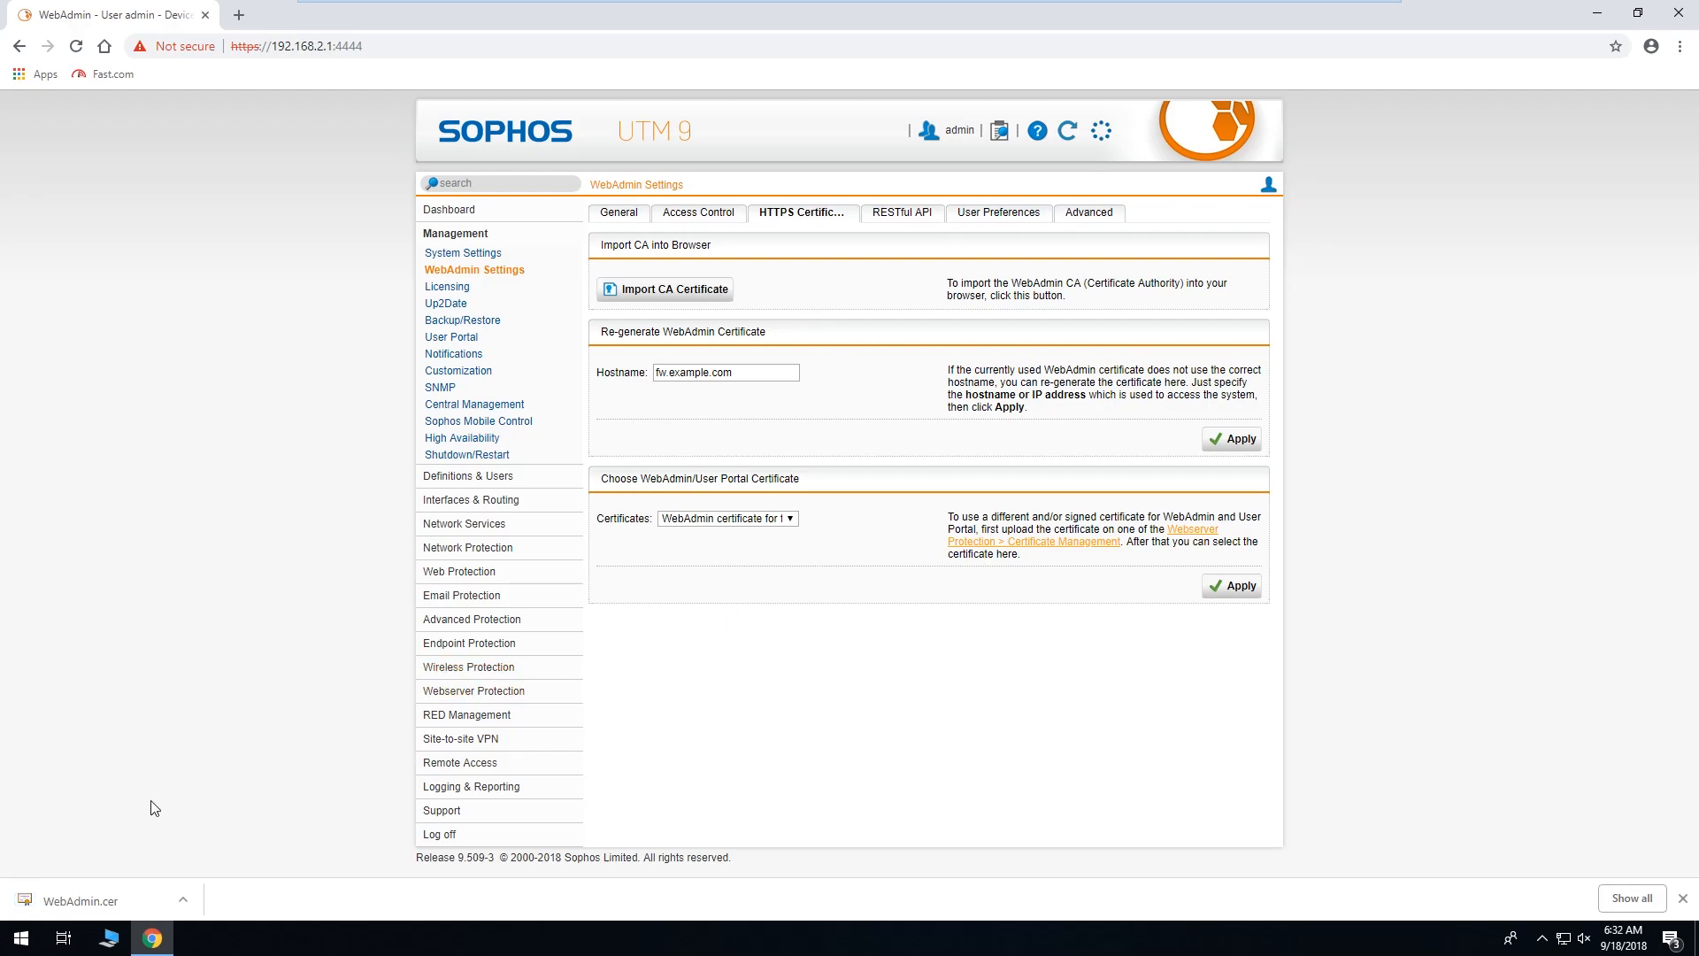
click(124, 899)
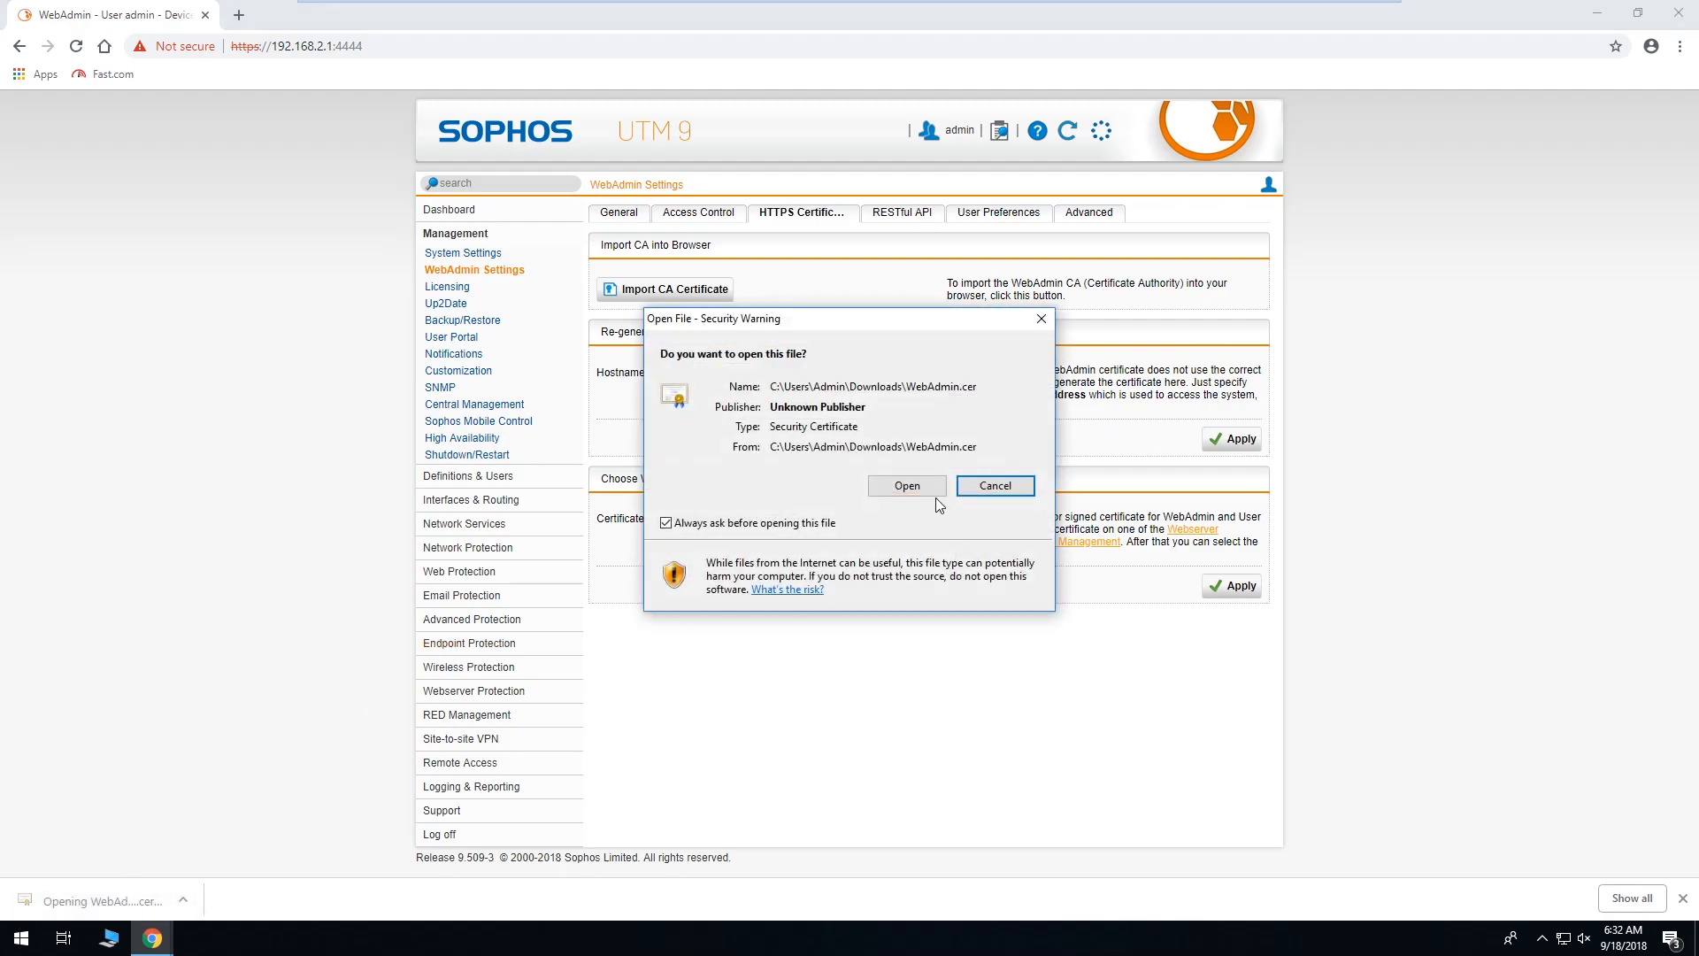
click(924, 490)
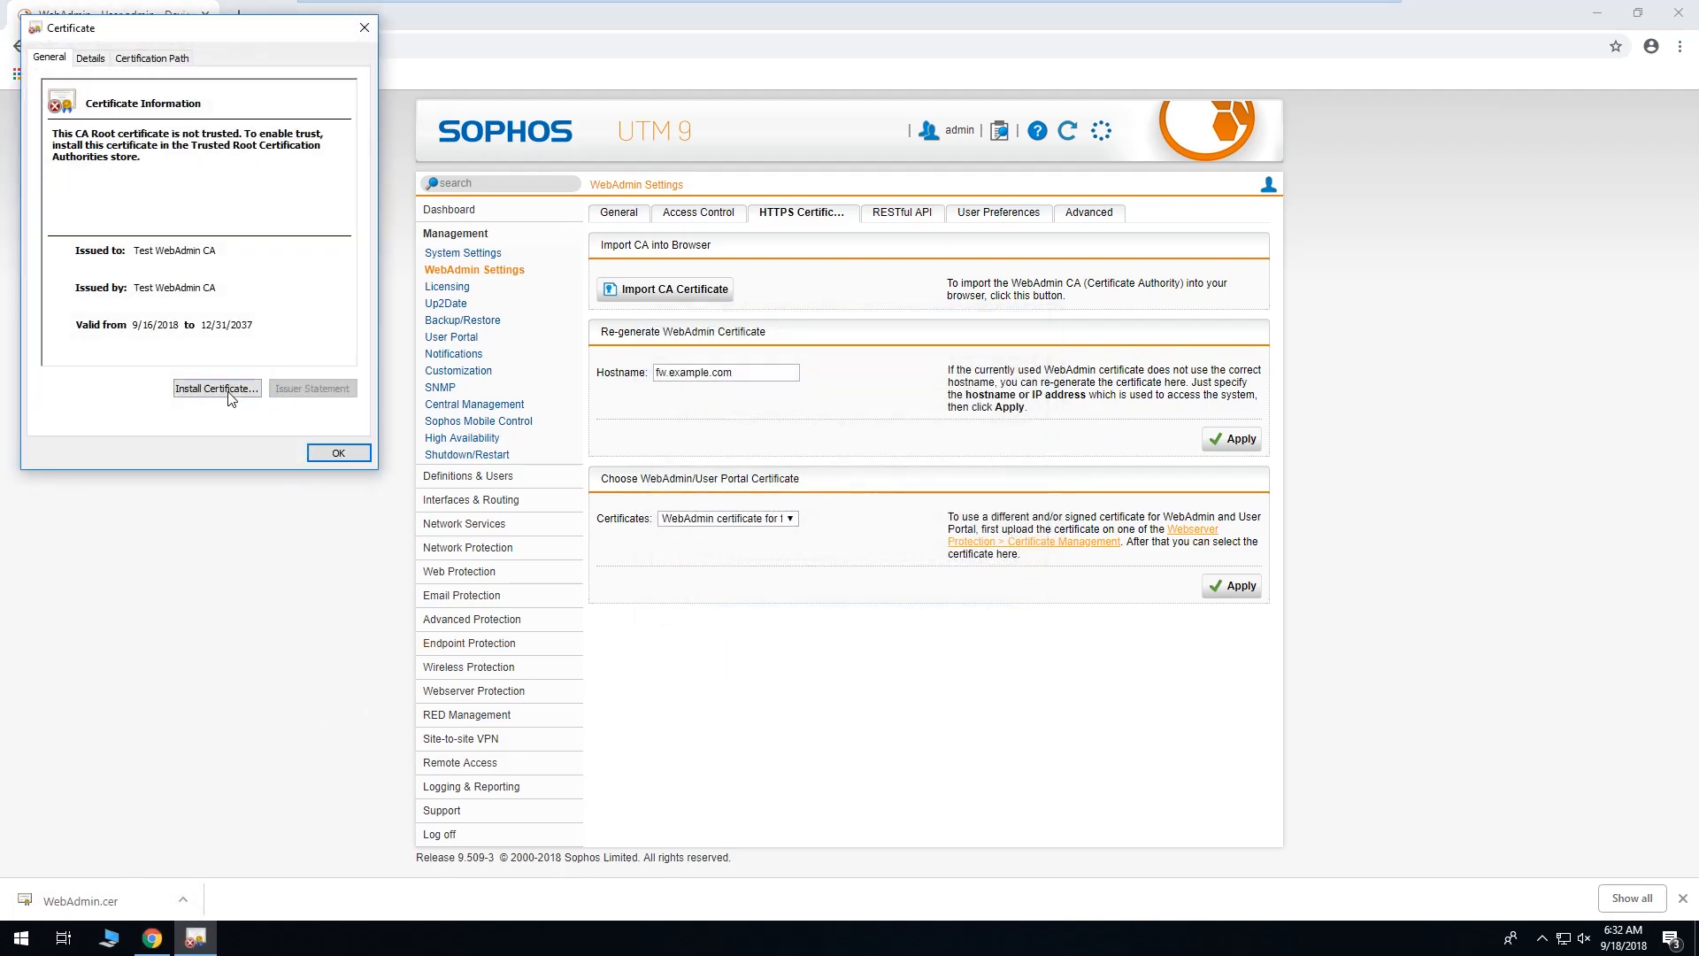
Import the certificate into Trusted Root Certification Authorities, approve the warning, and close the windows.
click(217, 388)
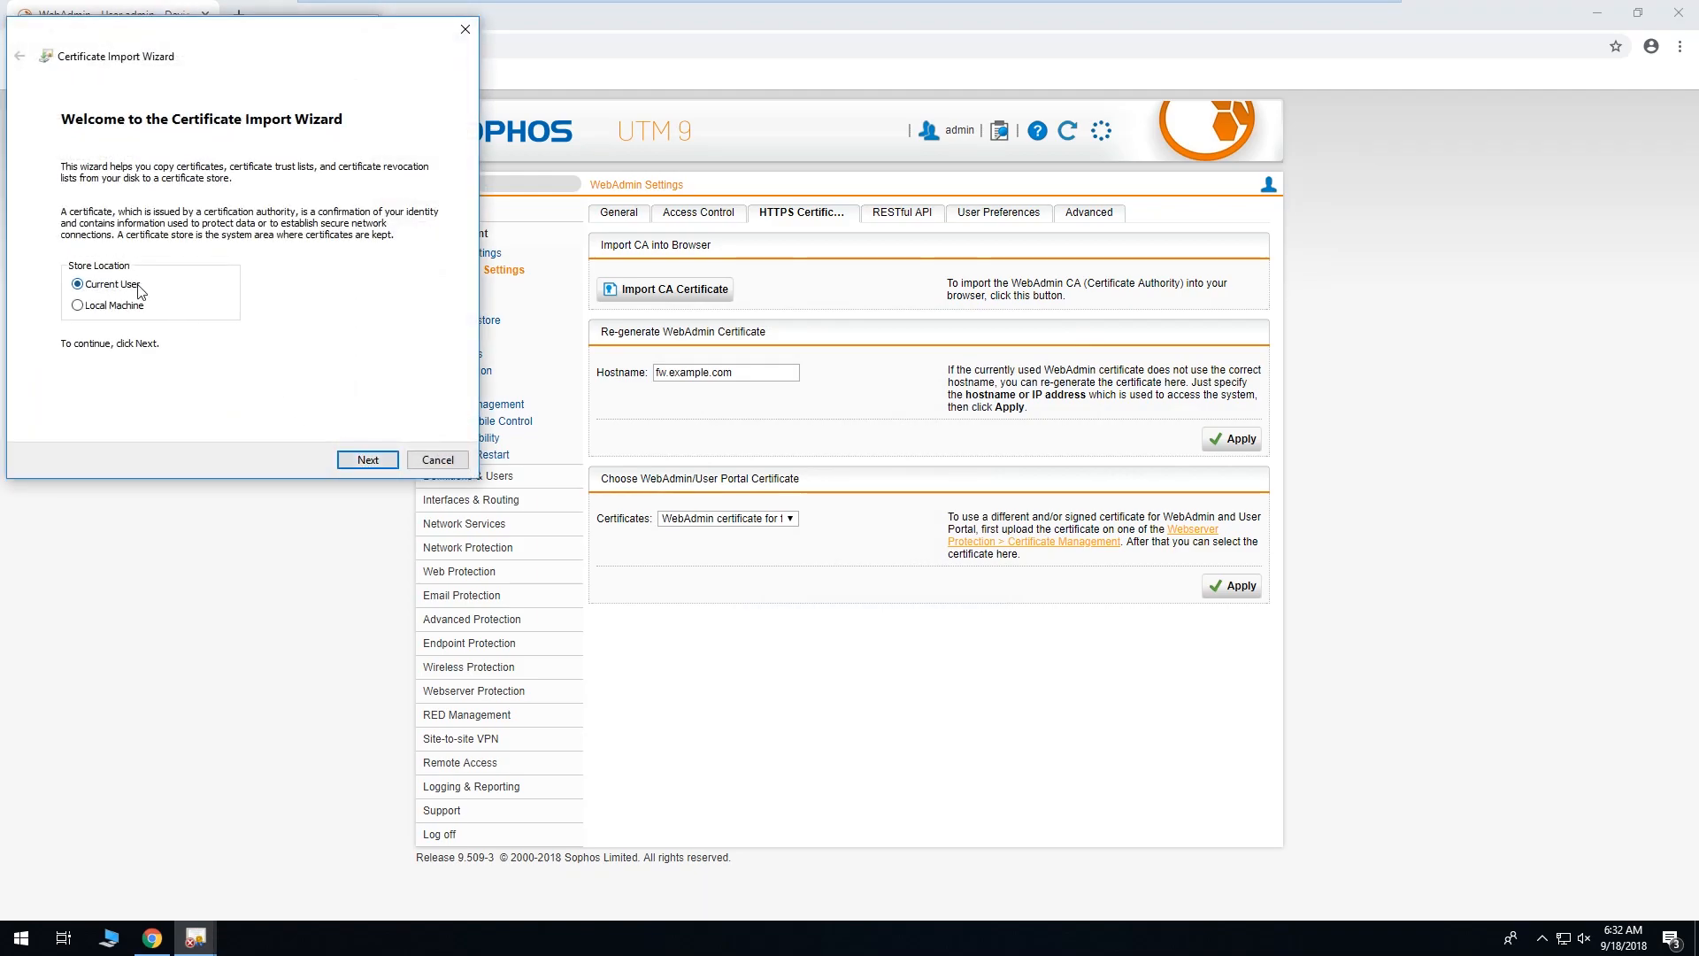
click(359, 461)
click(188, 234)
click(394, 272)
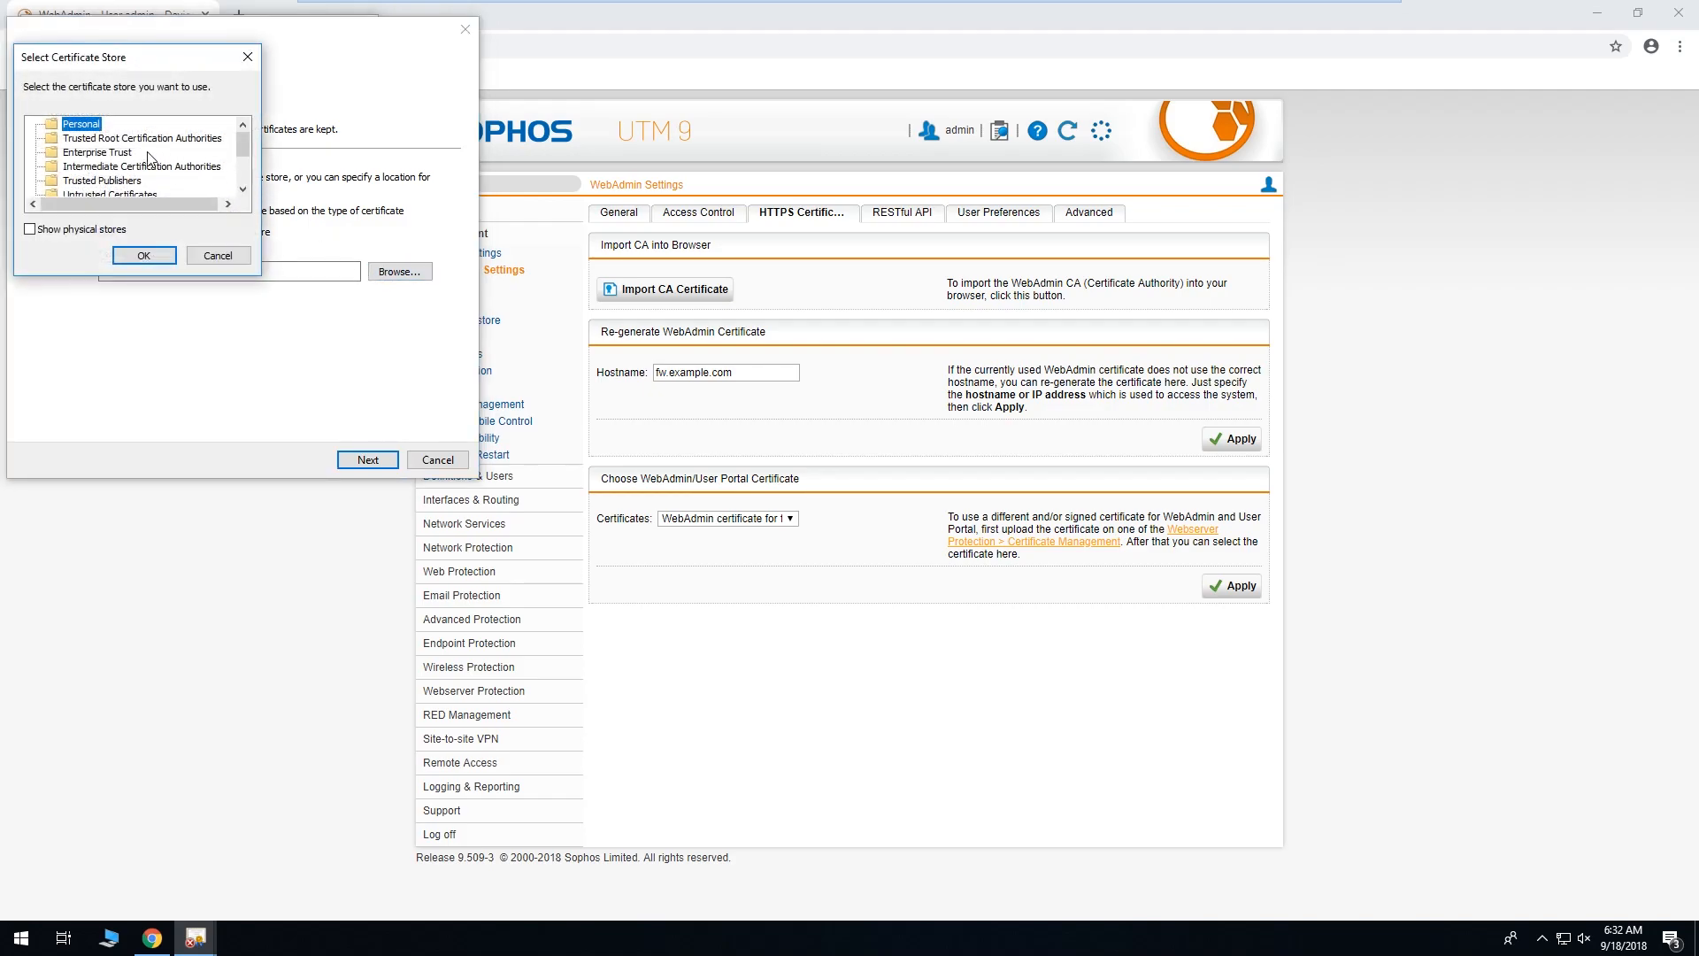
click(110, 139)
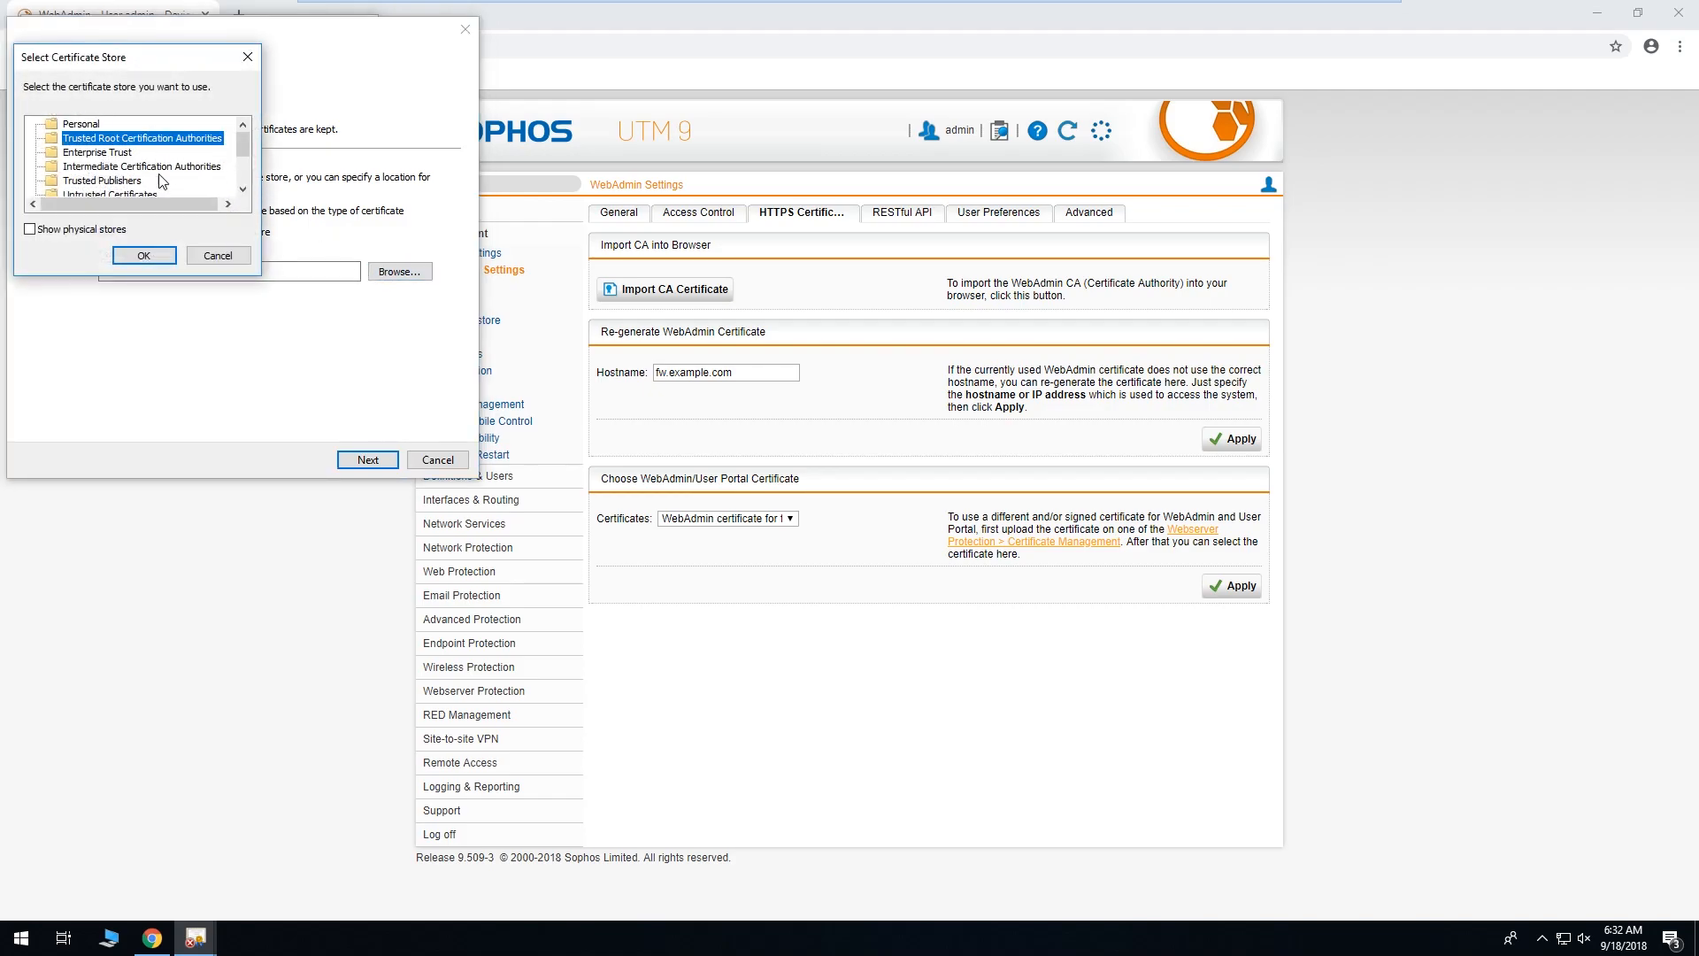
click(142, 255)
click(367, 461)
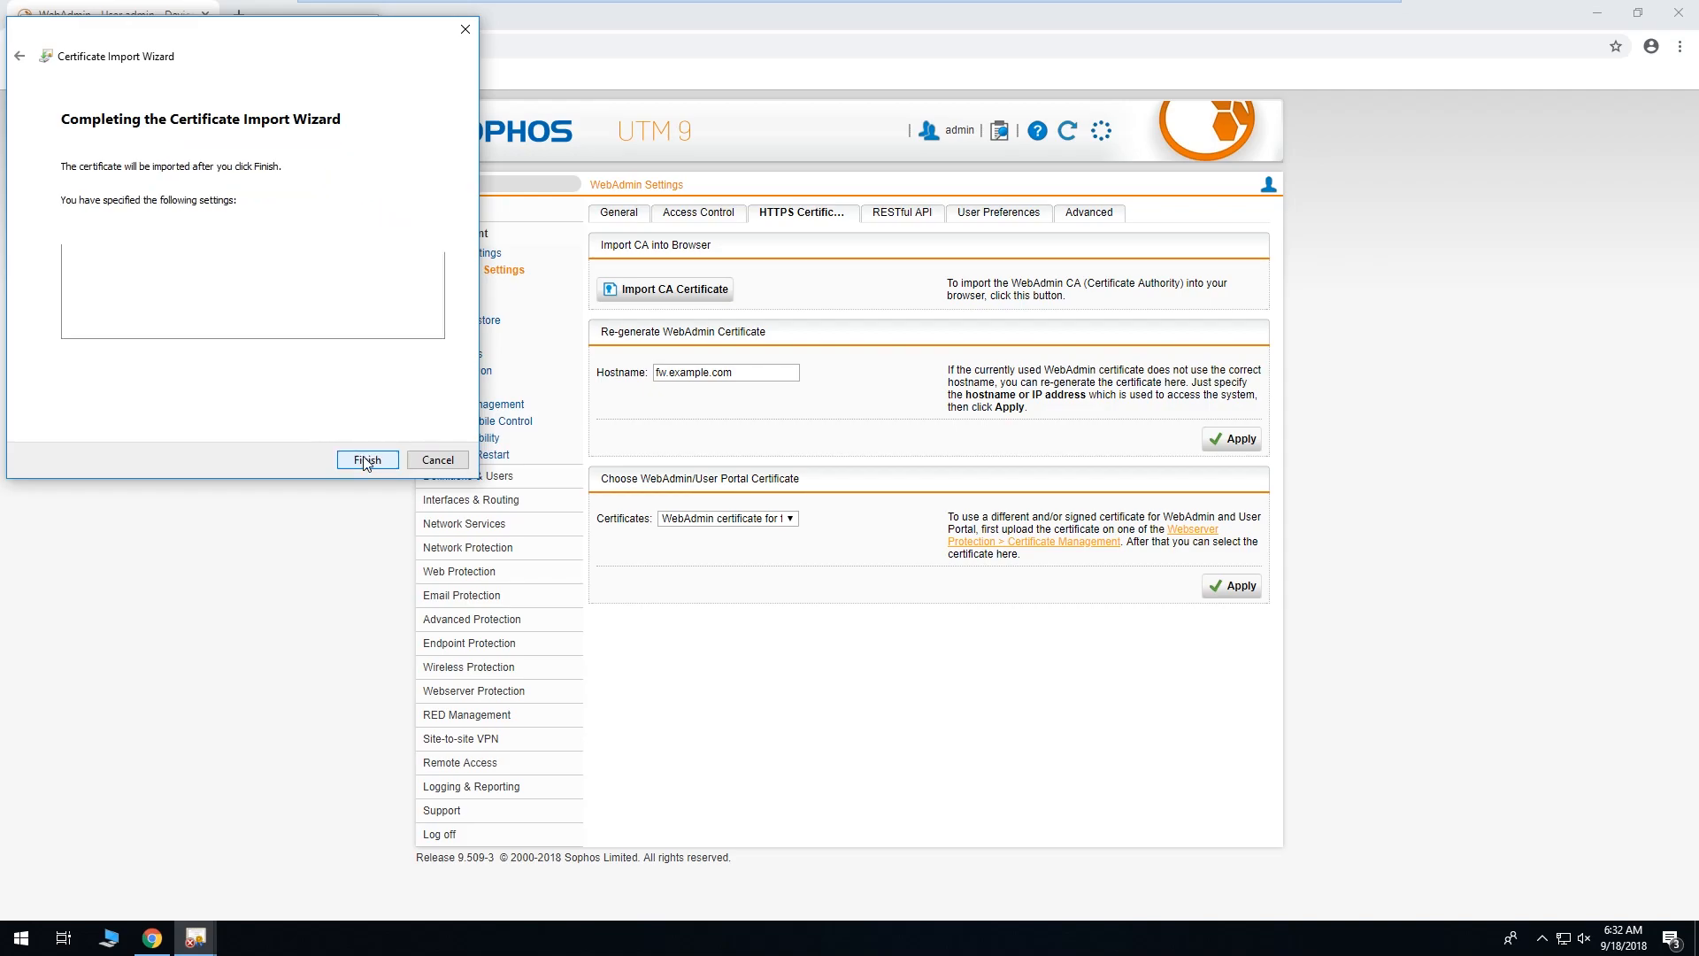
click(366, 460)
click(916, 633)
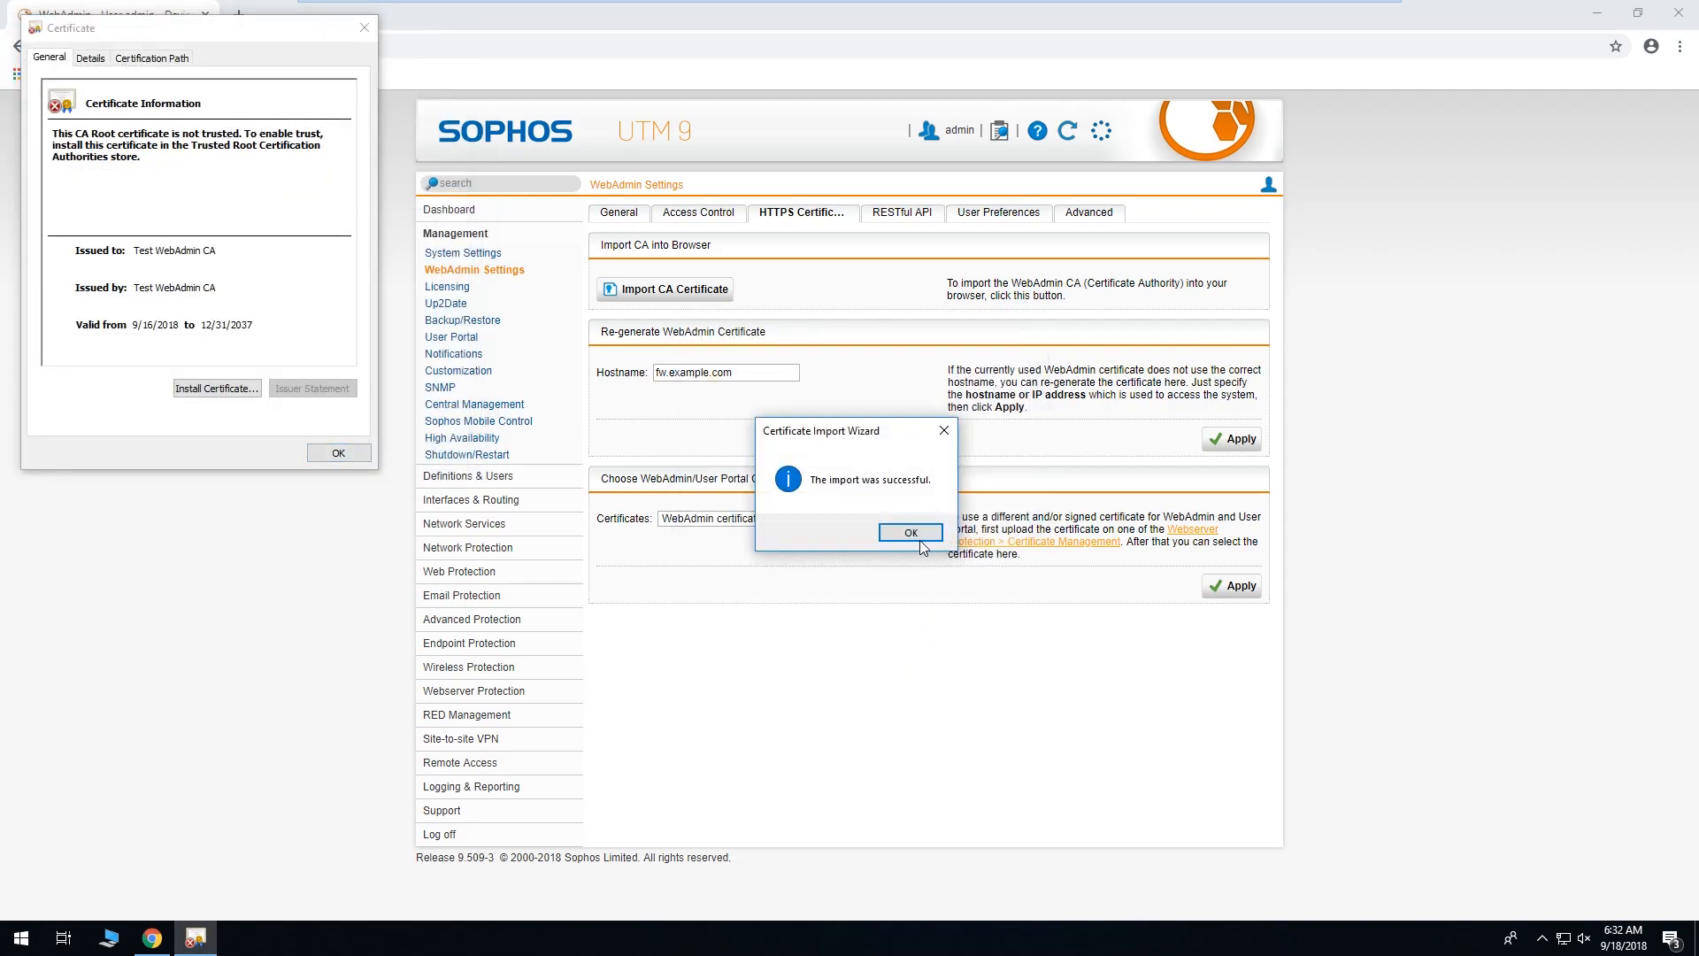
click(917, 536)
click(341, 453)
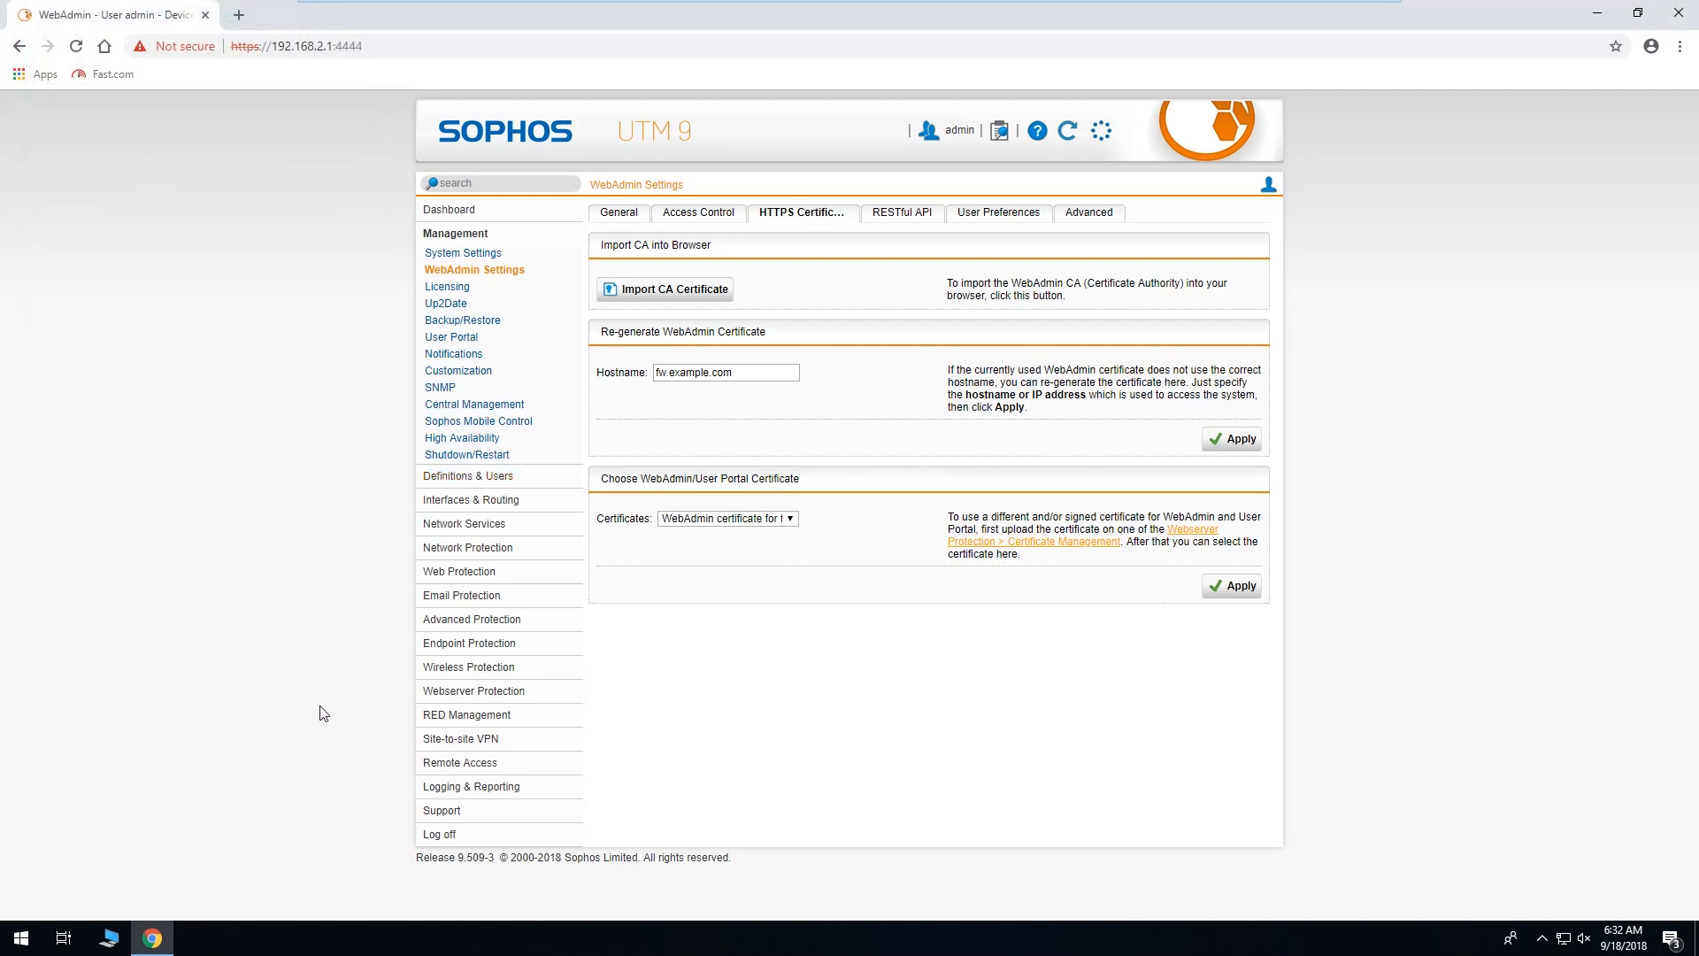
click(424, 841)
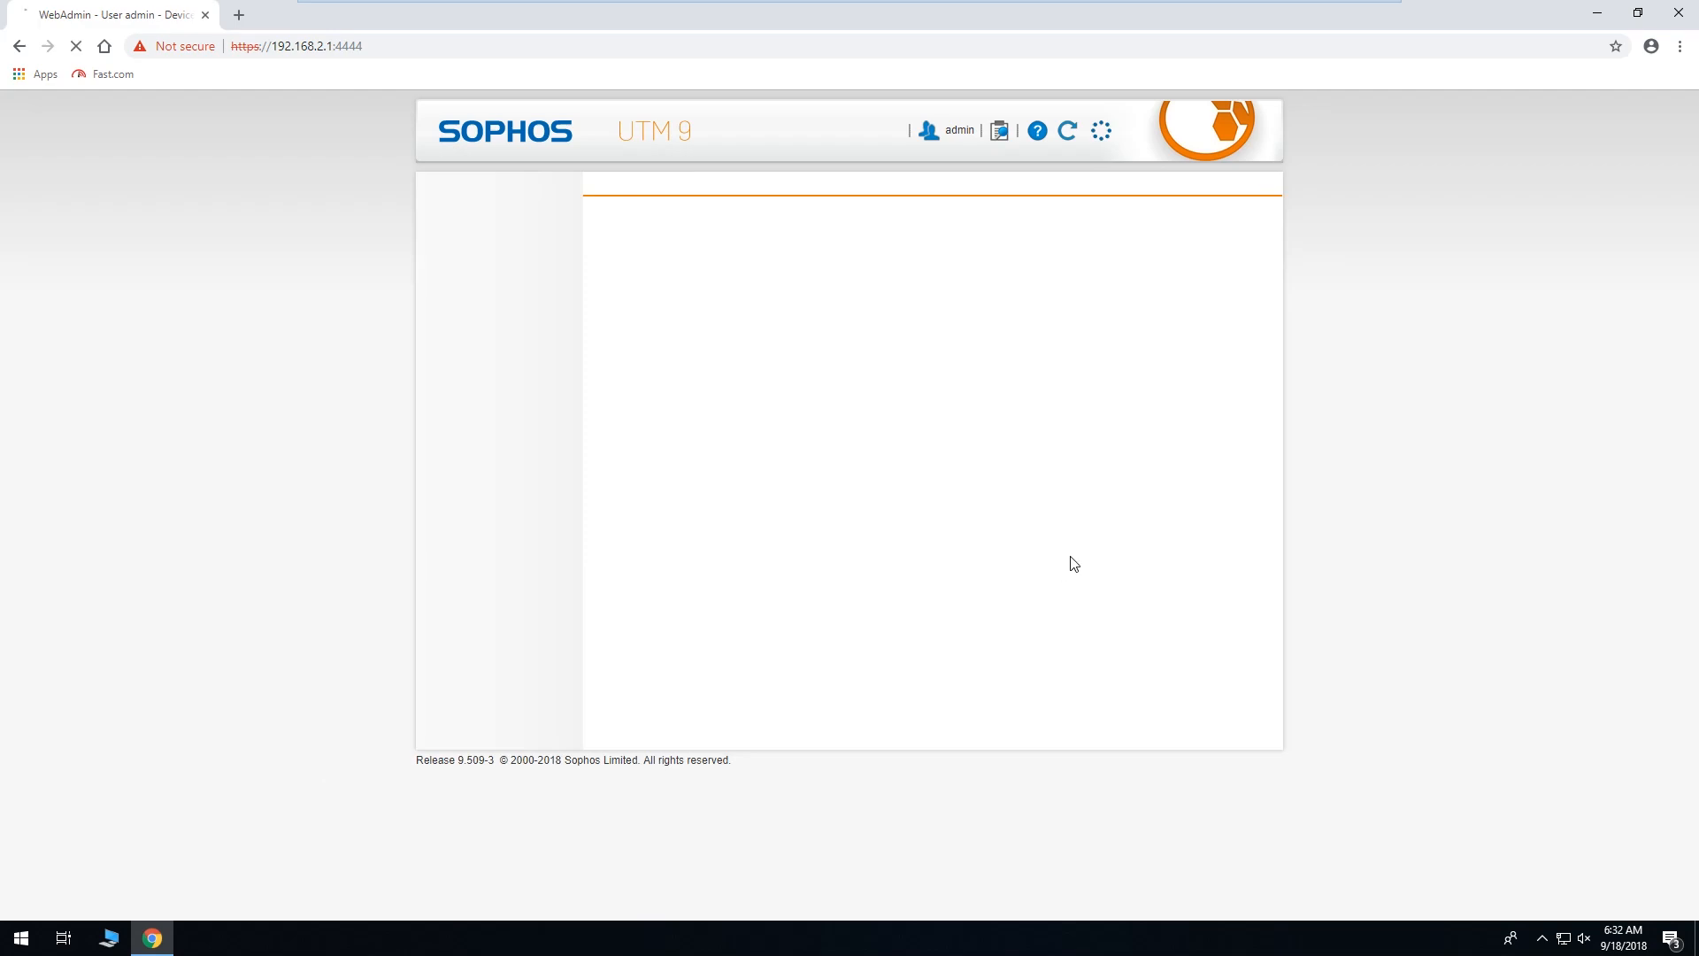
click(1686, 13)
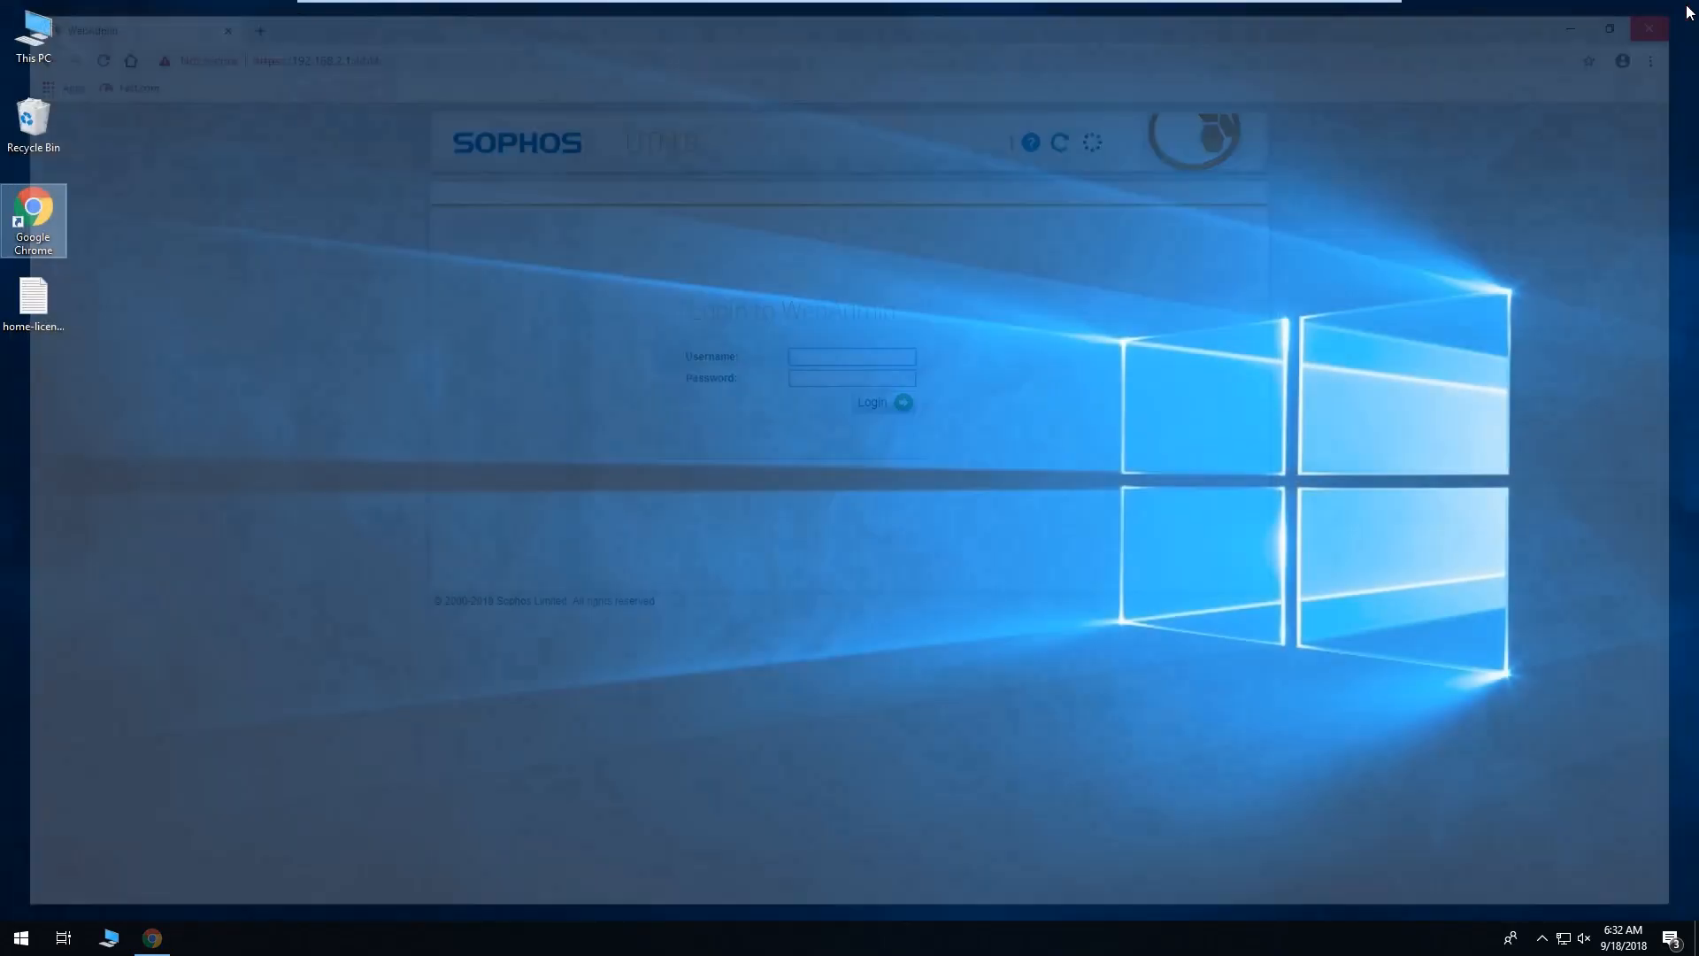
double_click(26, 213)
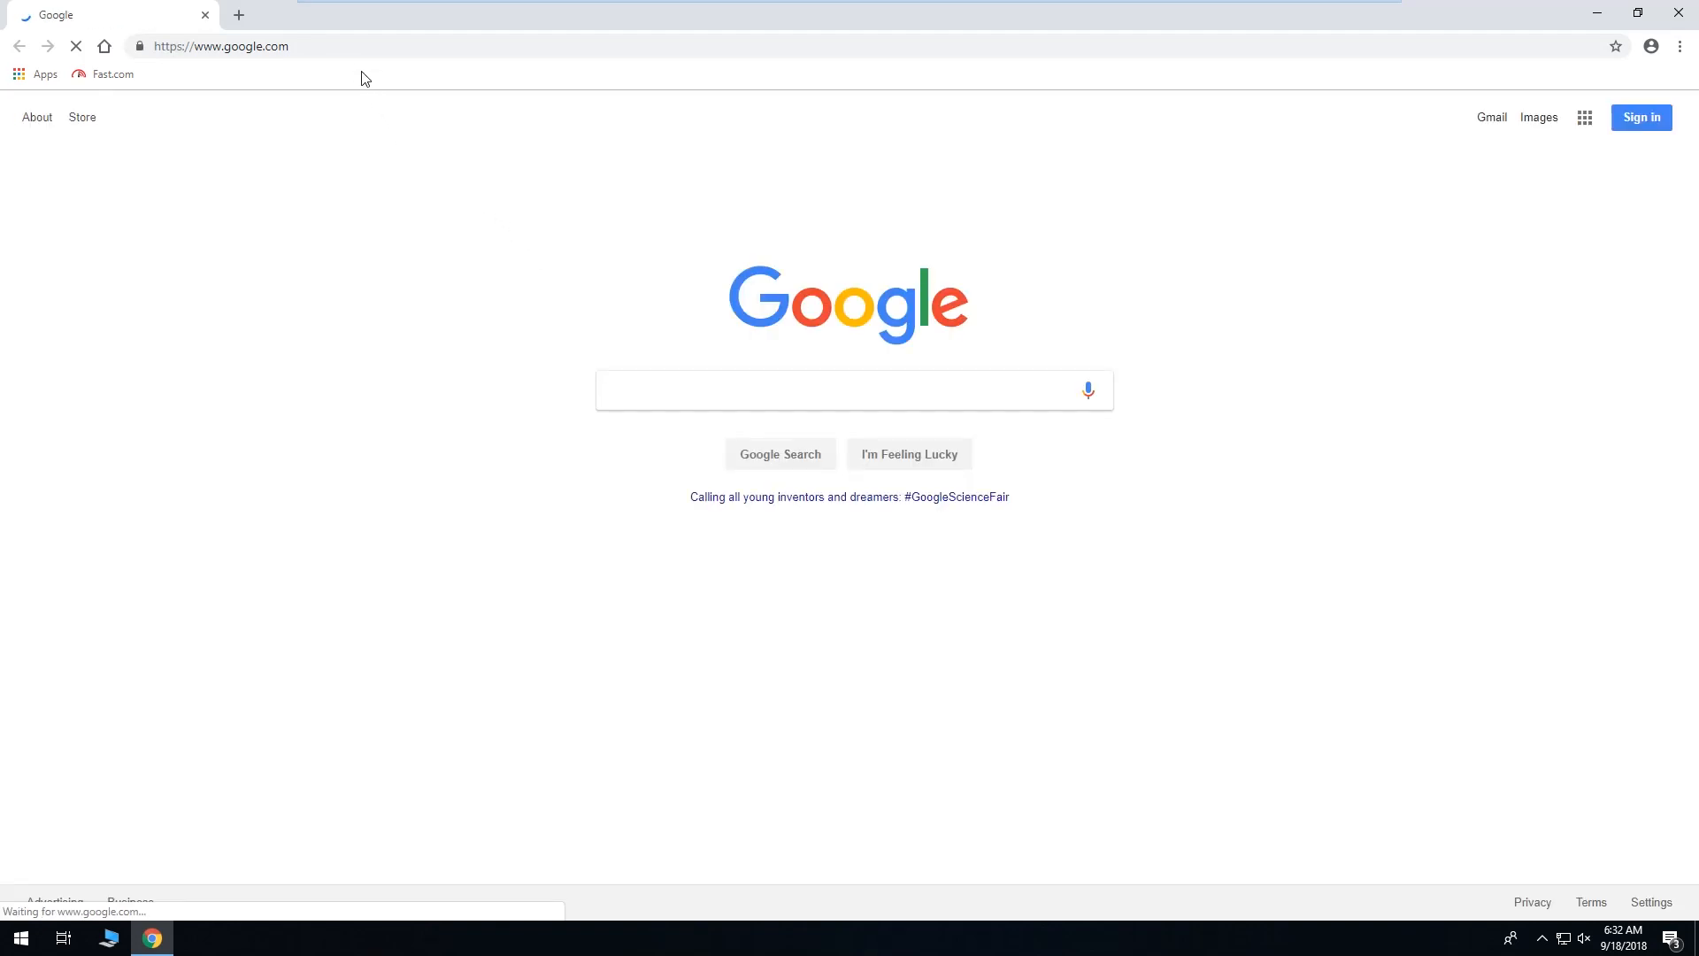
click(360, 47)
text(htt)
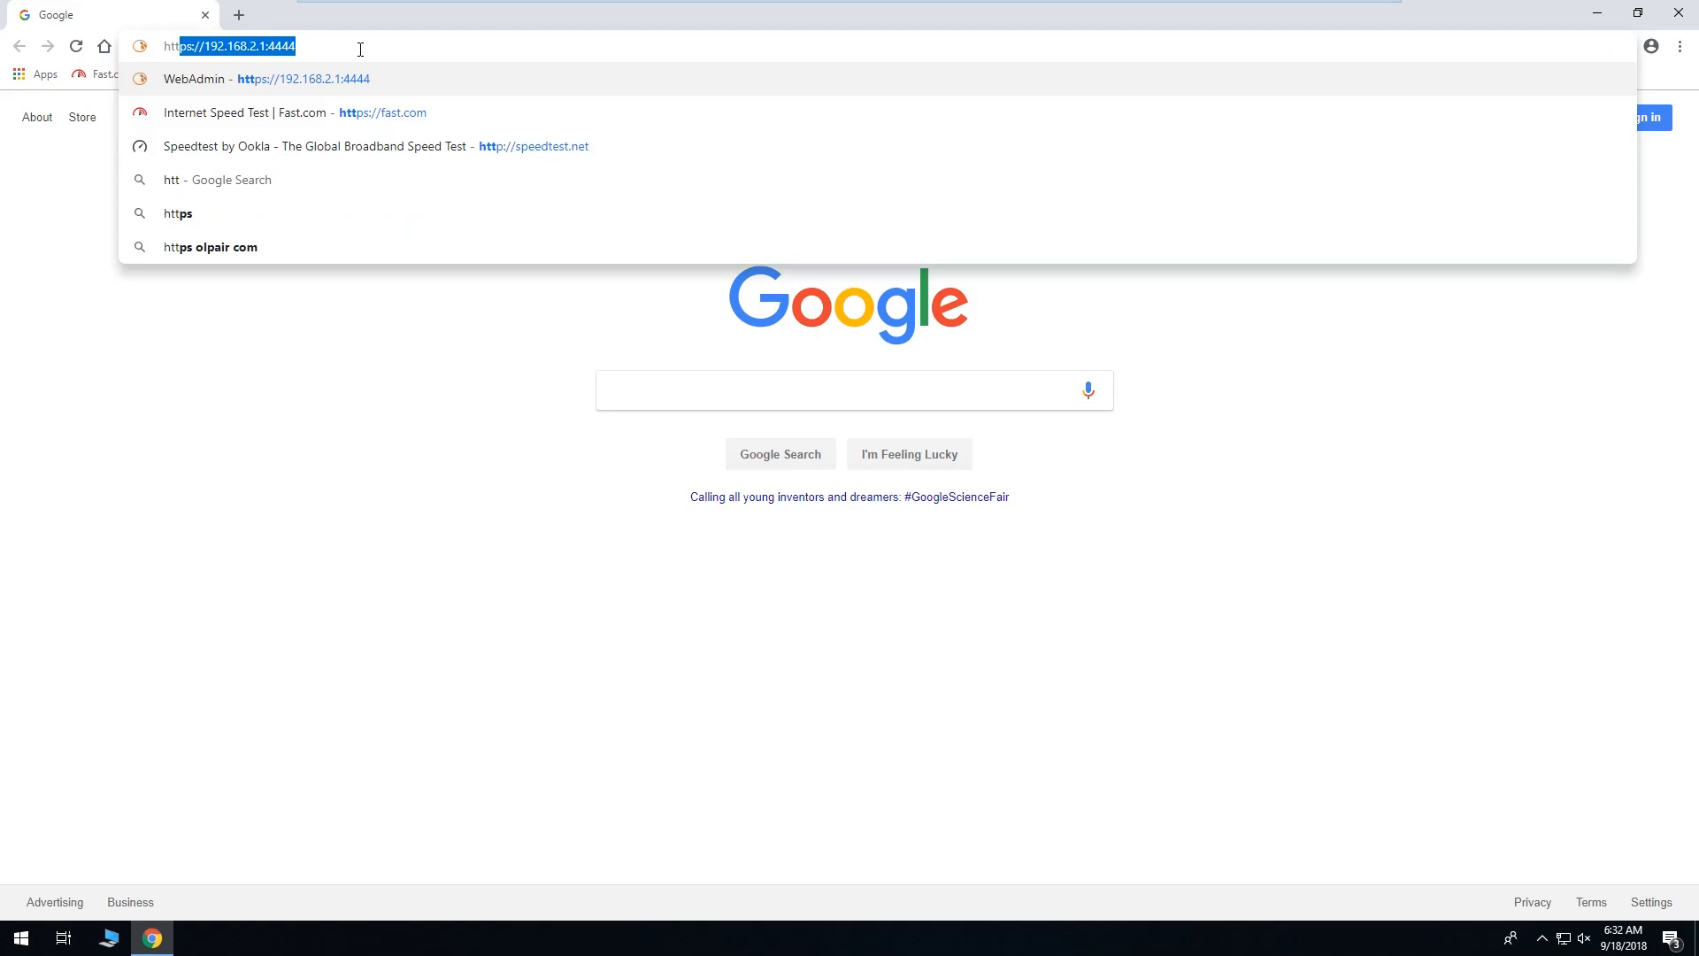
text(ps://)
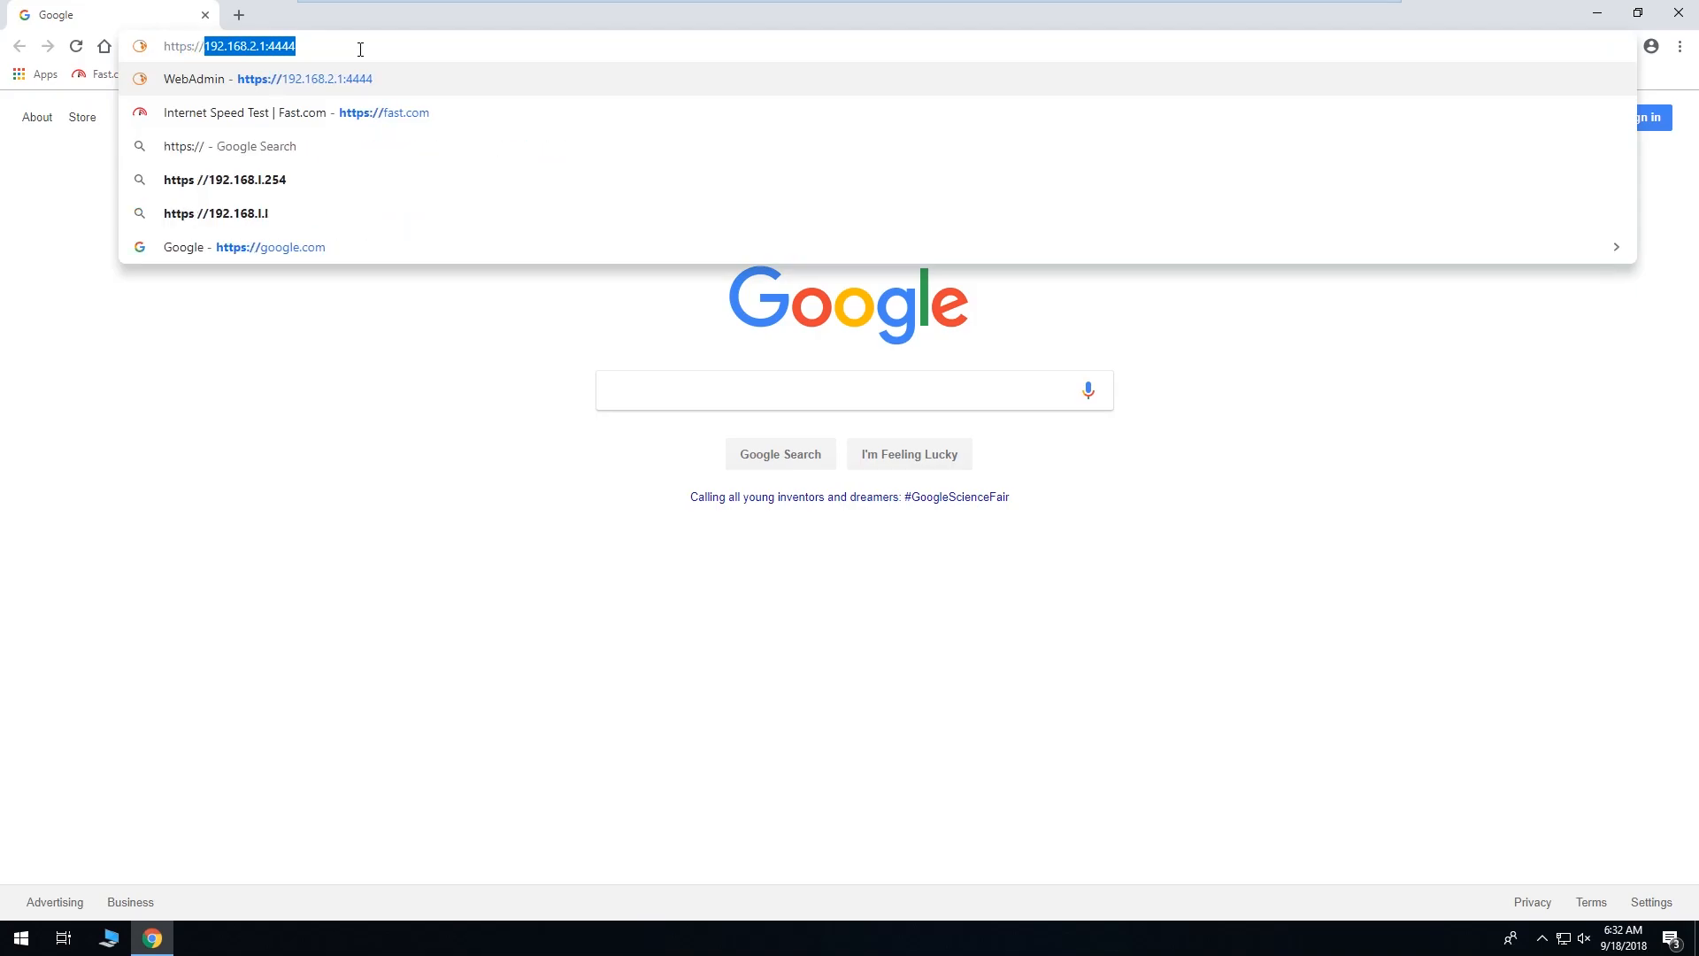
text(fw.)
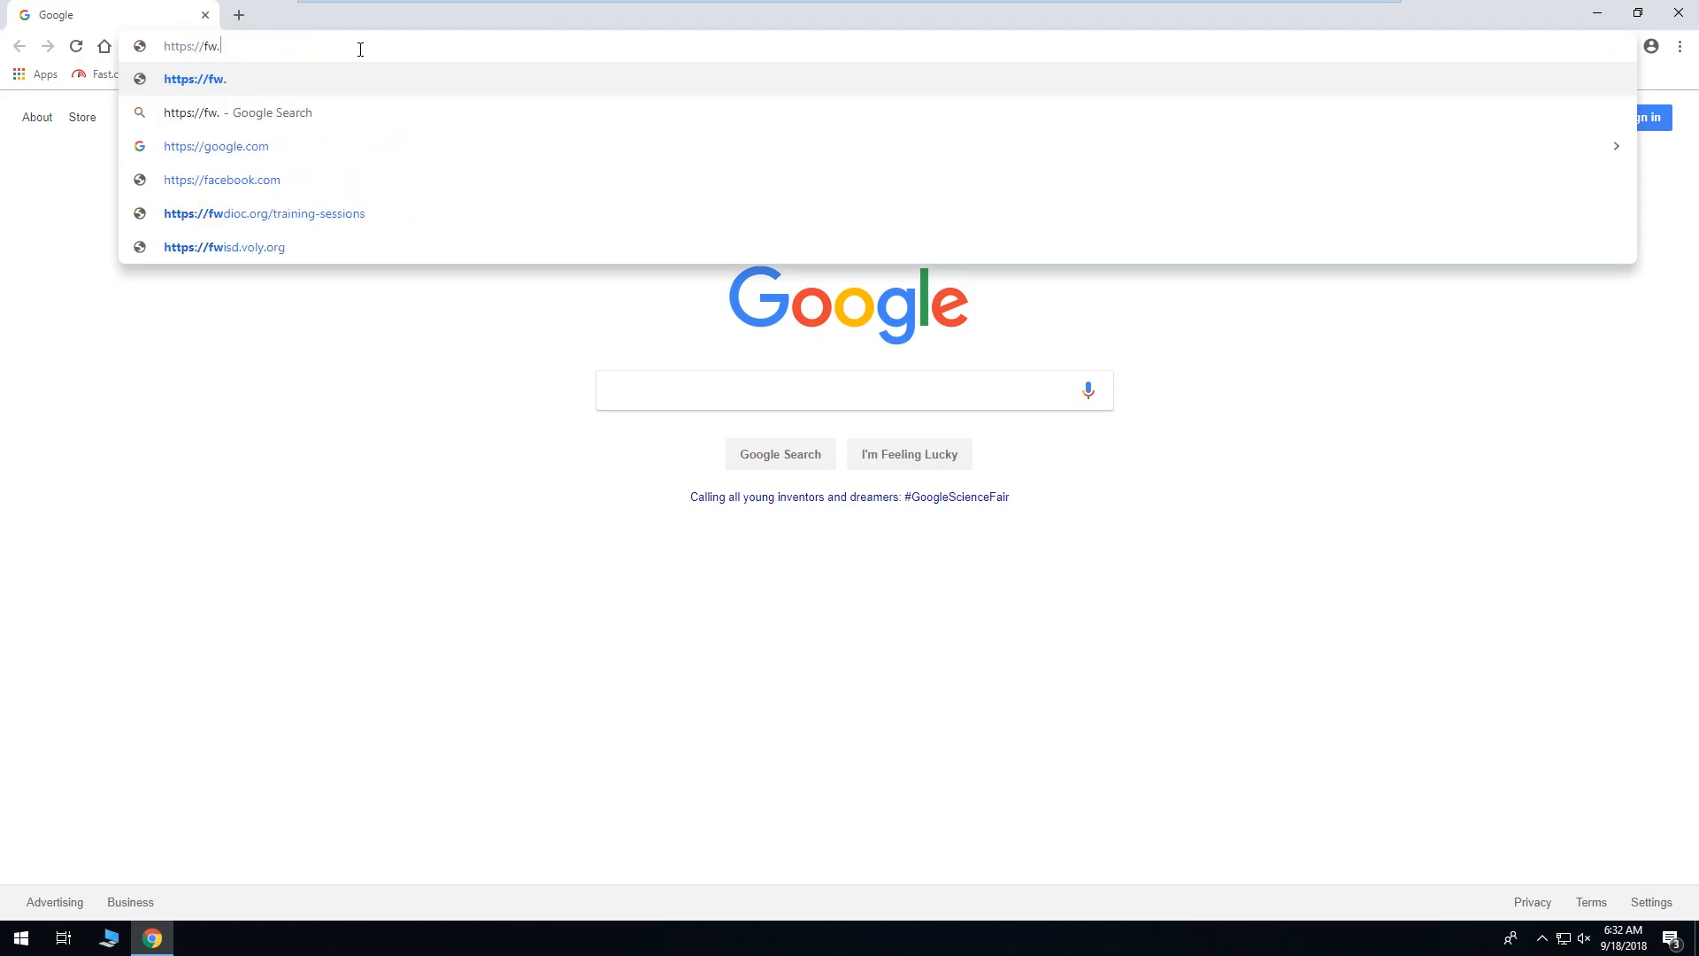
text(example.com)
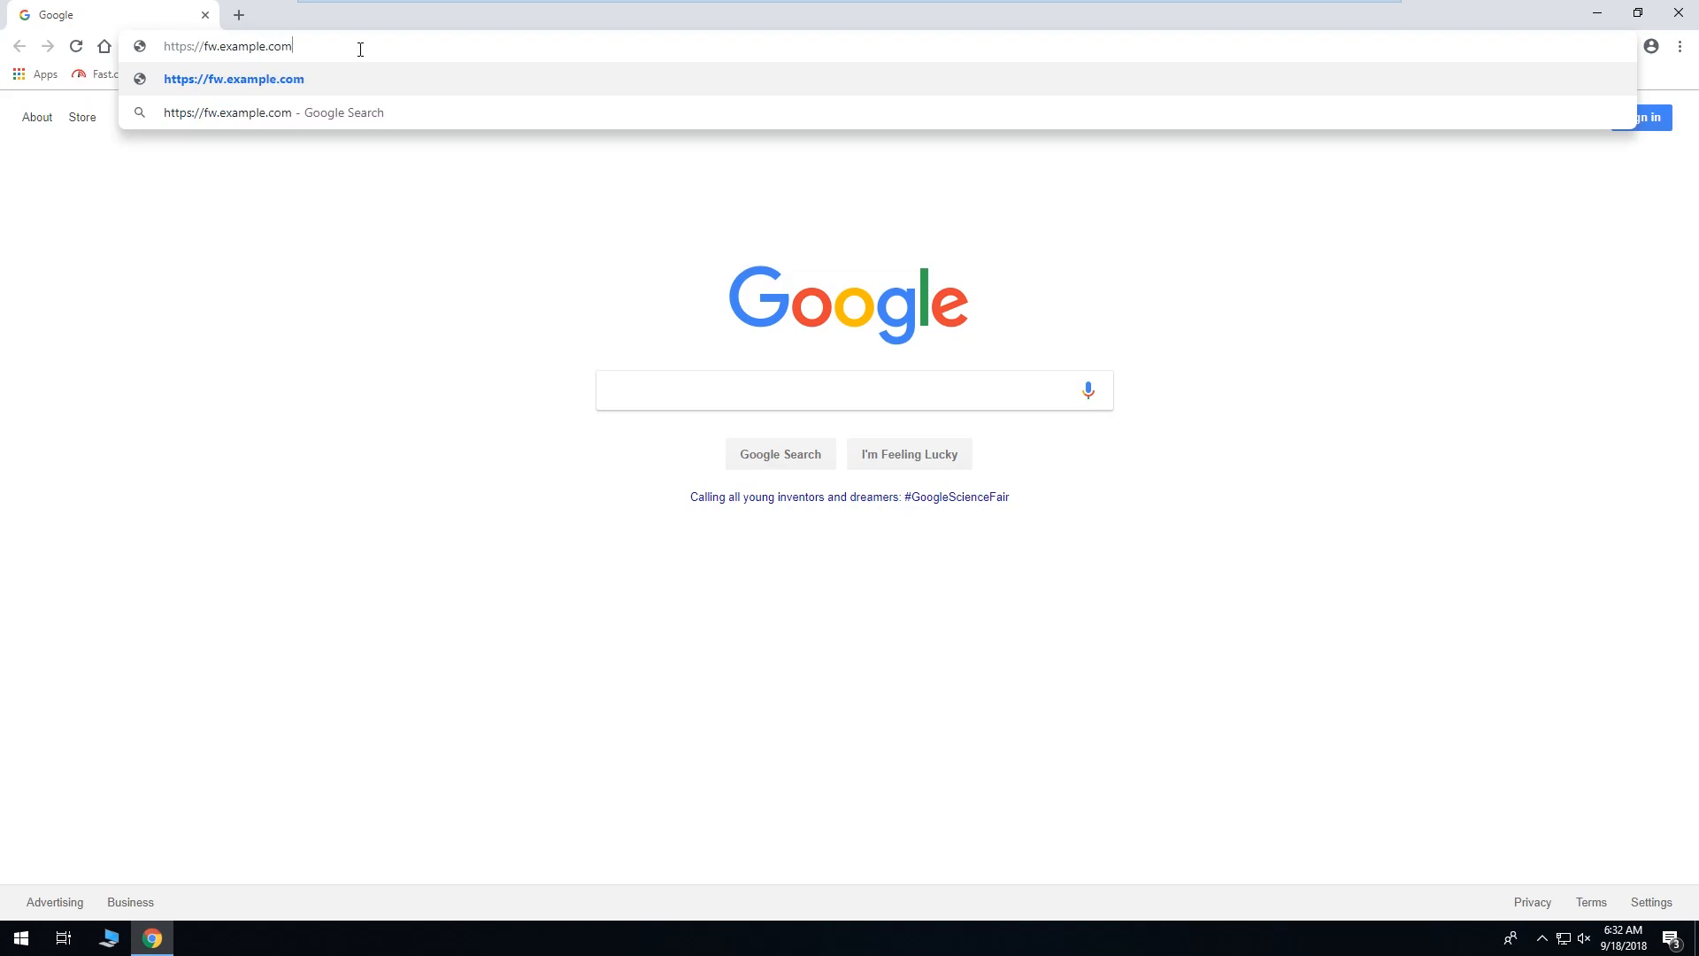
text(:4444)
key(Return)
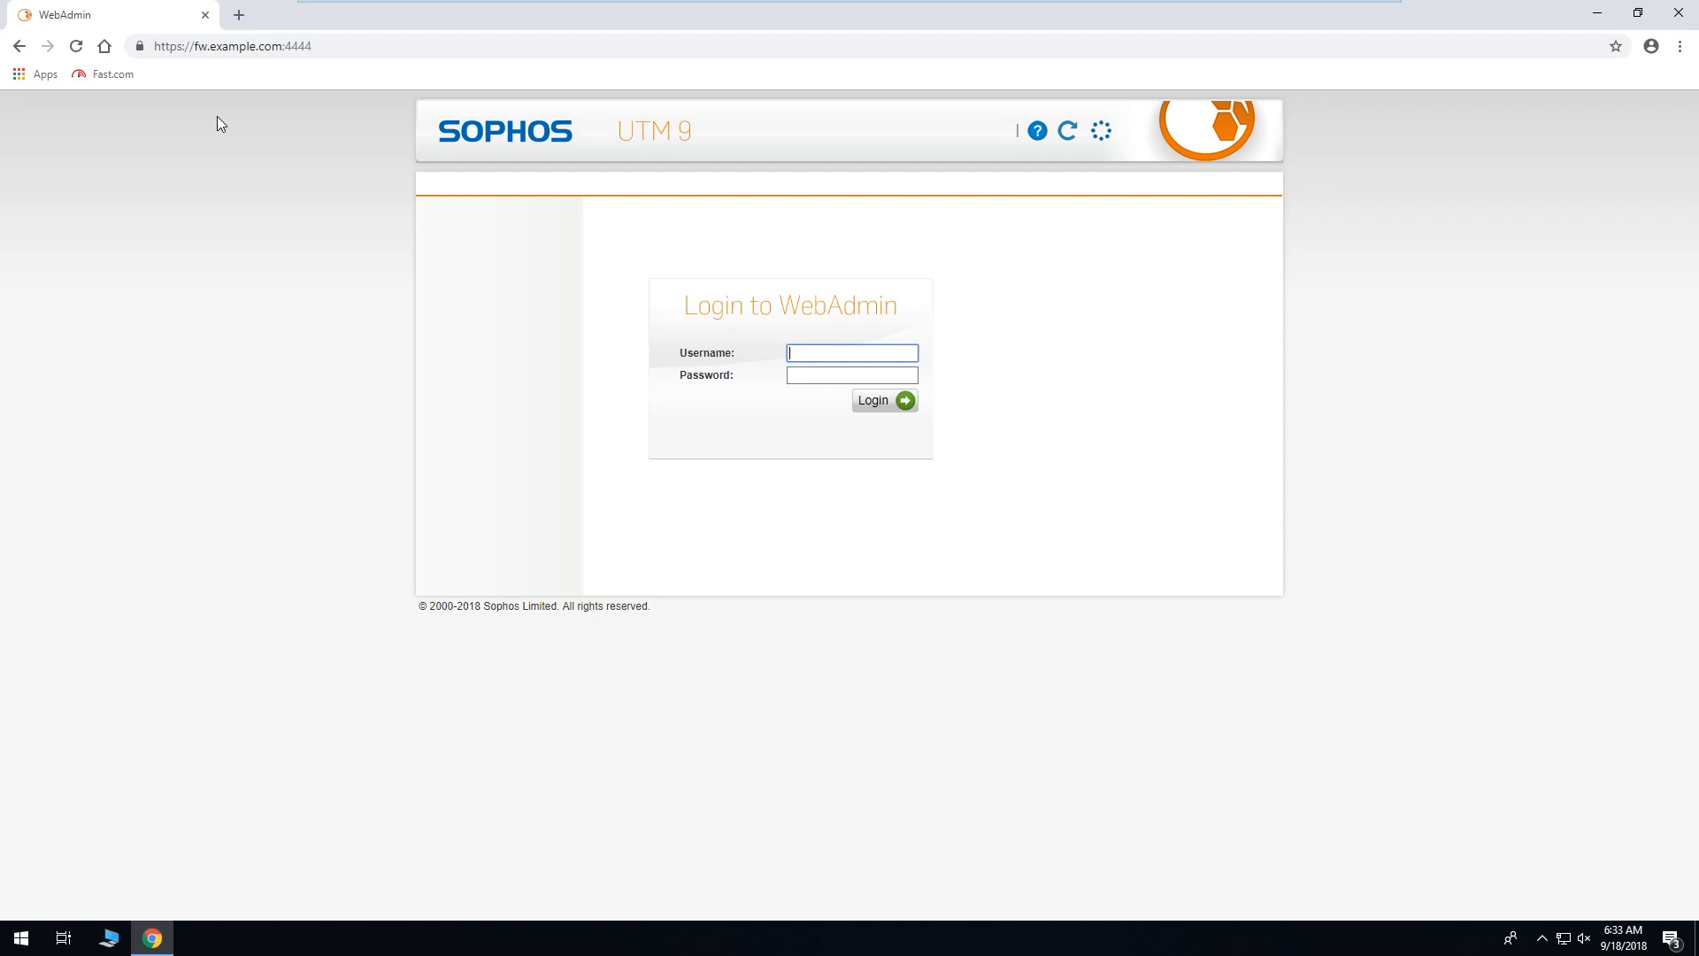
Log in as admin and choose Never in Chrome's save-password prompt.
text(admin)
key(Tab)
text(a)
text(•••••••)
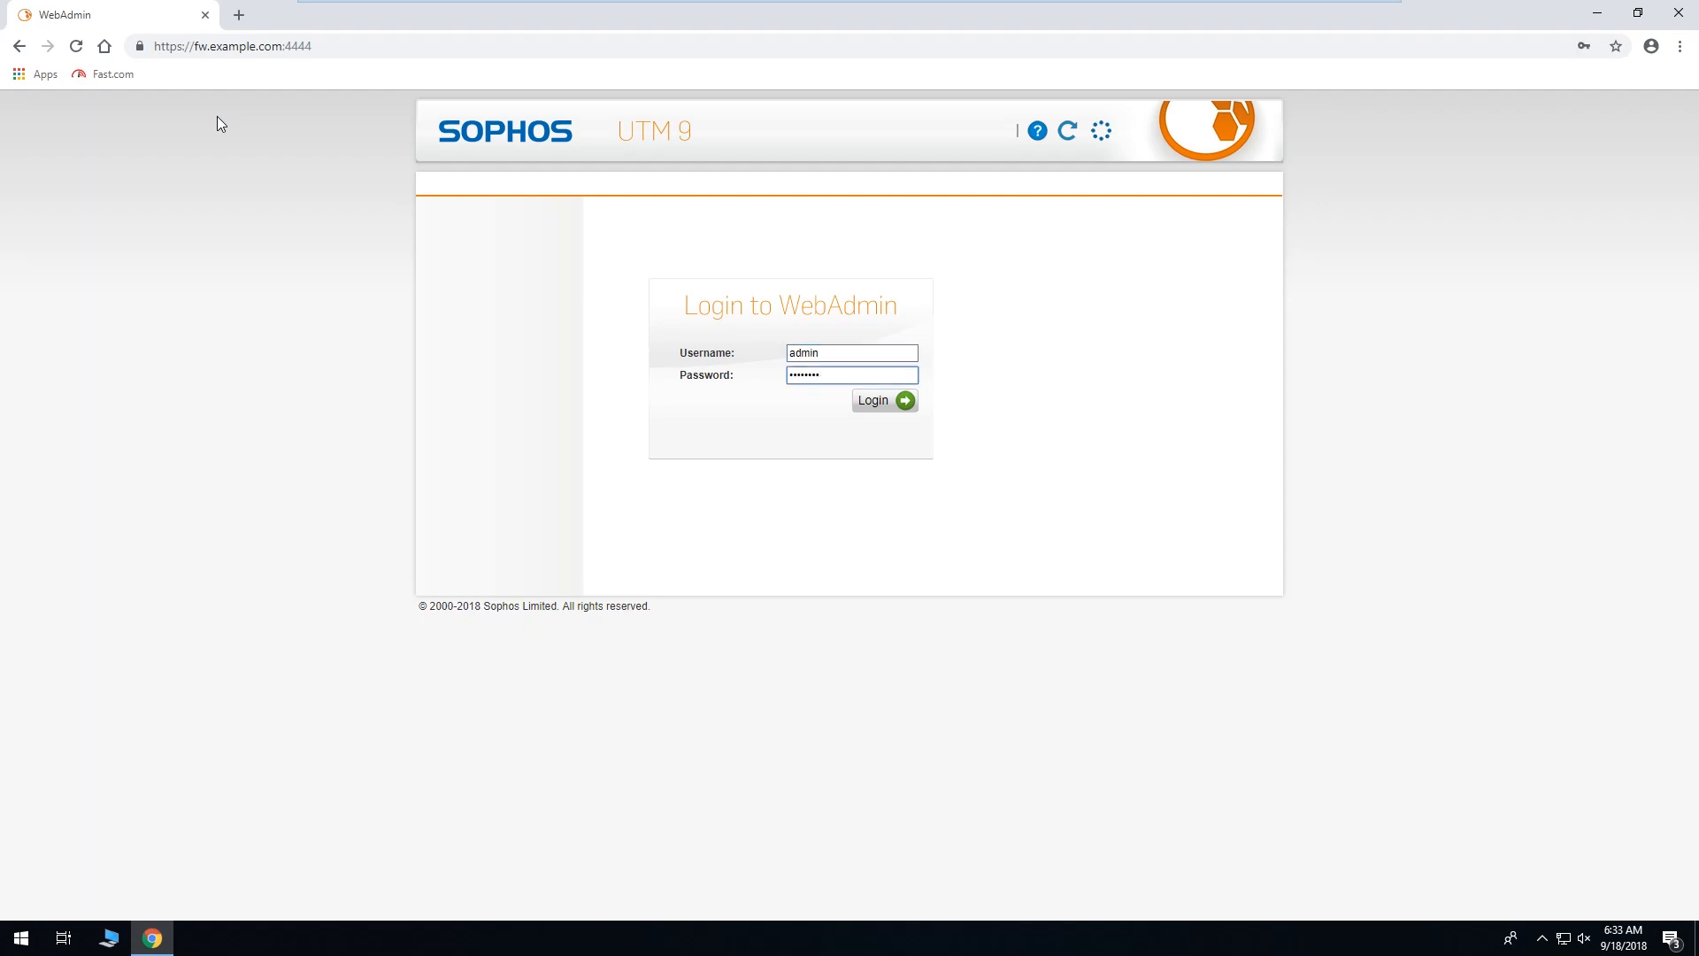
key(Return)
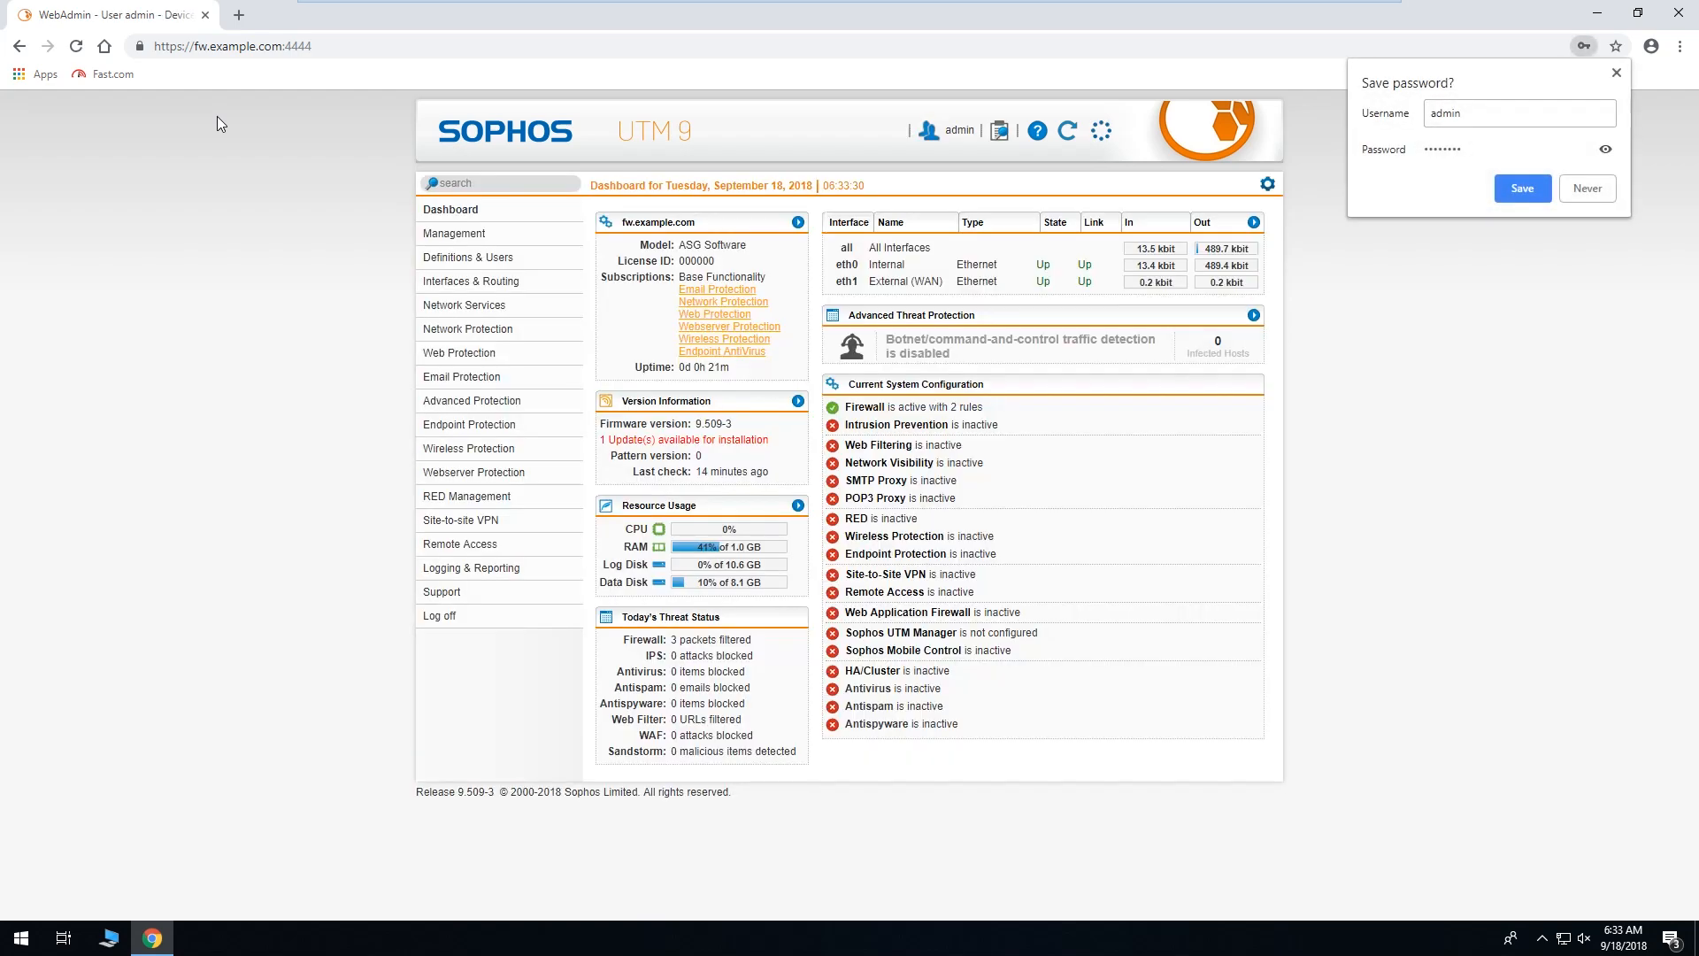
click(1584, 192)
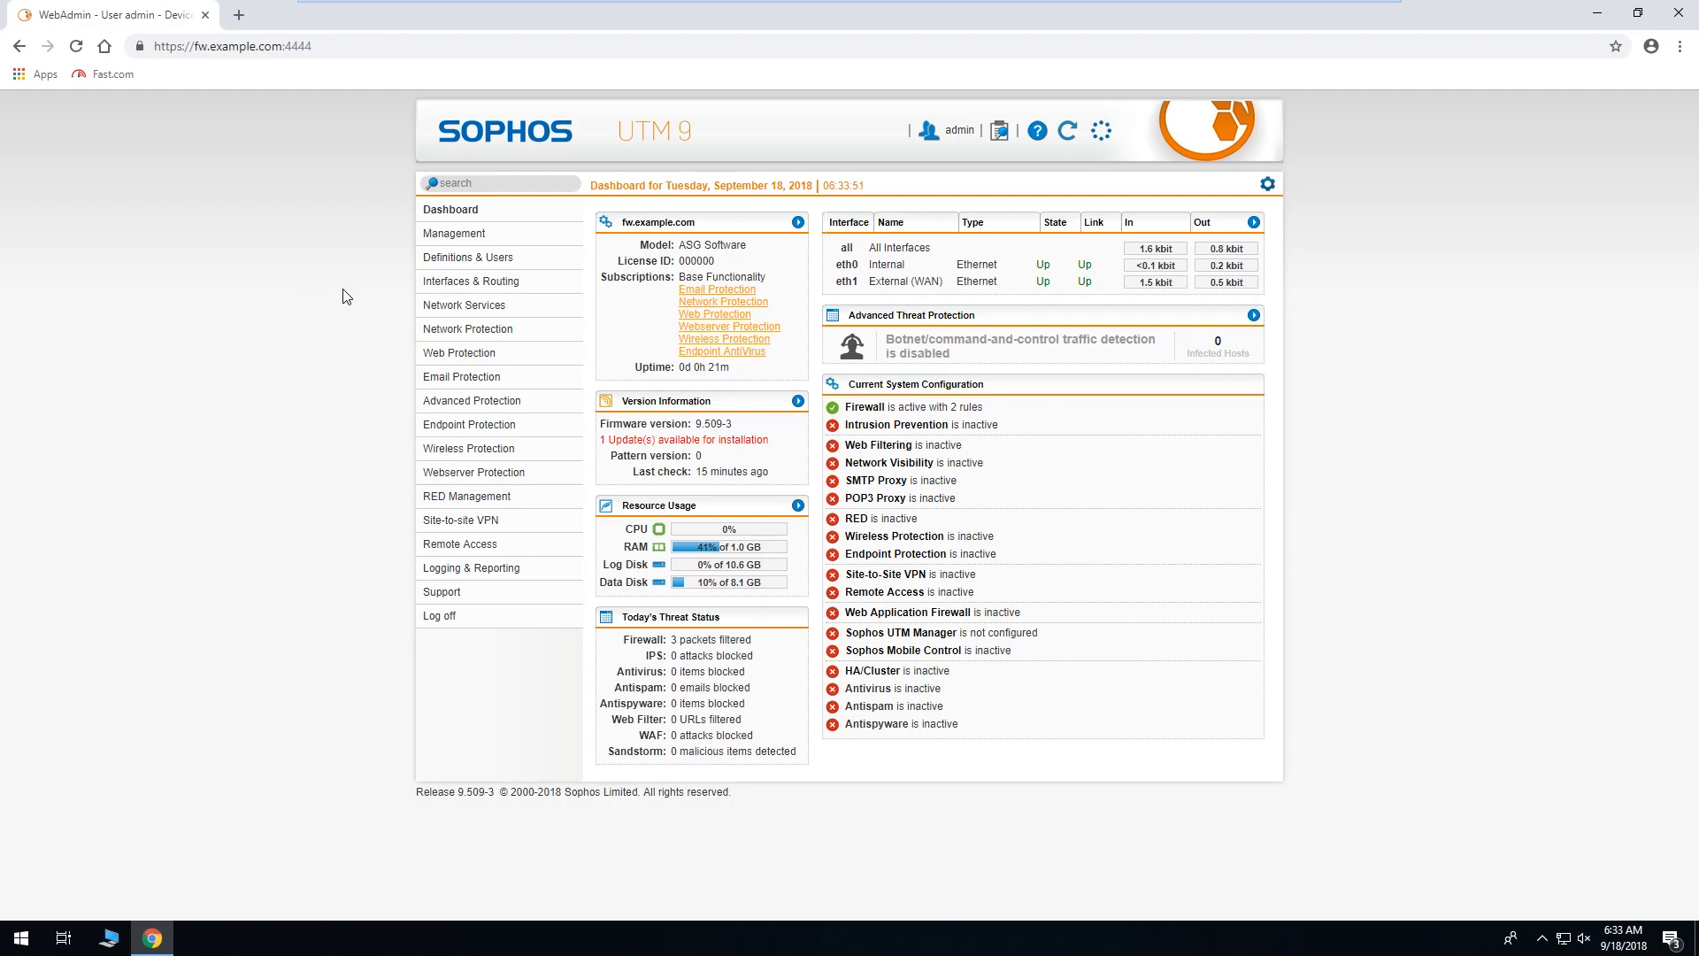
Check the WebAdmin certificate list on the HTTPS Certificate tab, then go to Certificate Management.
click(442, 234)
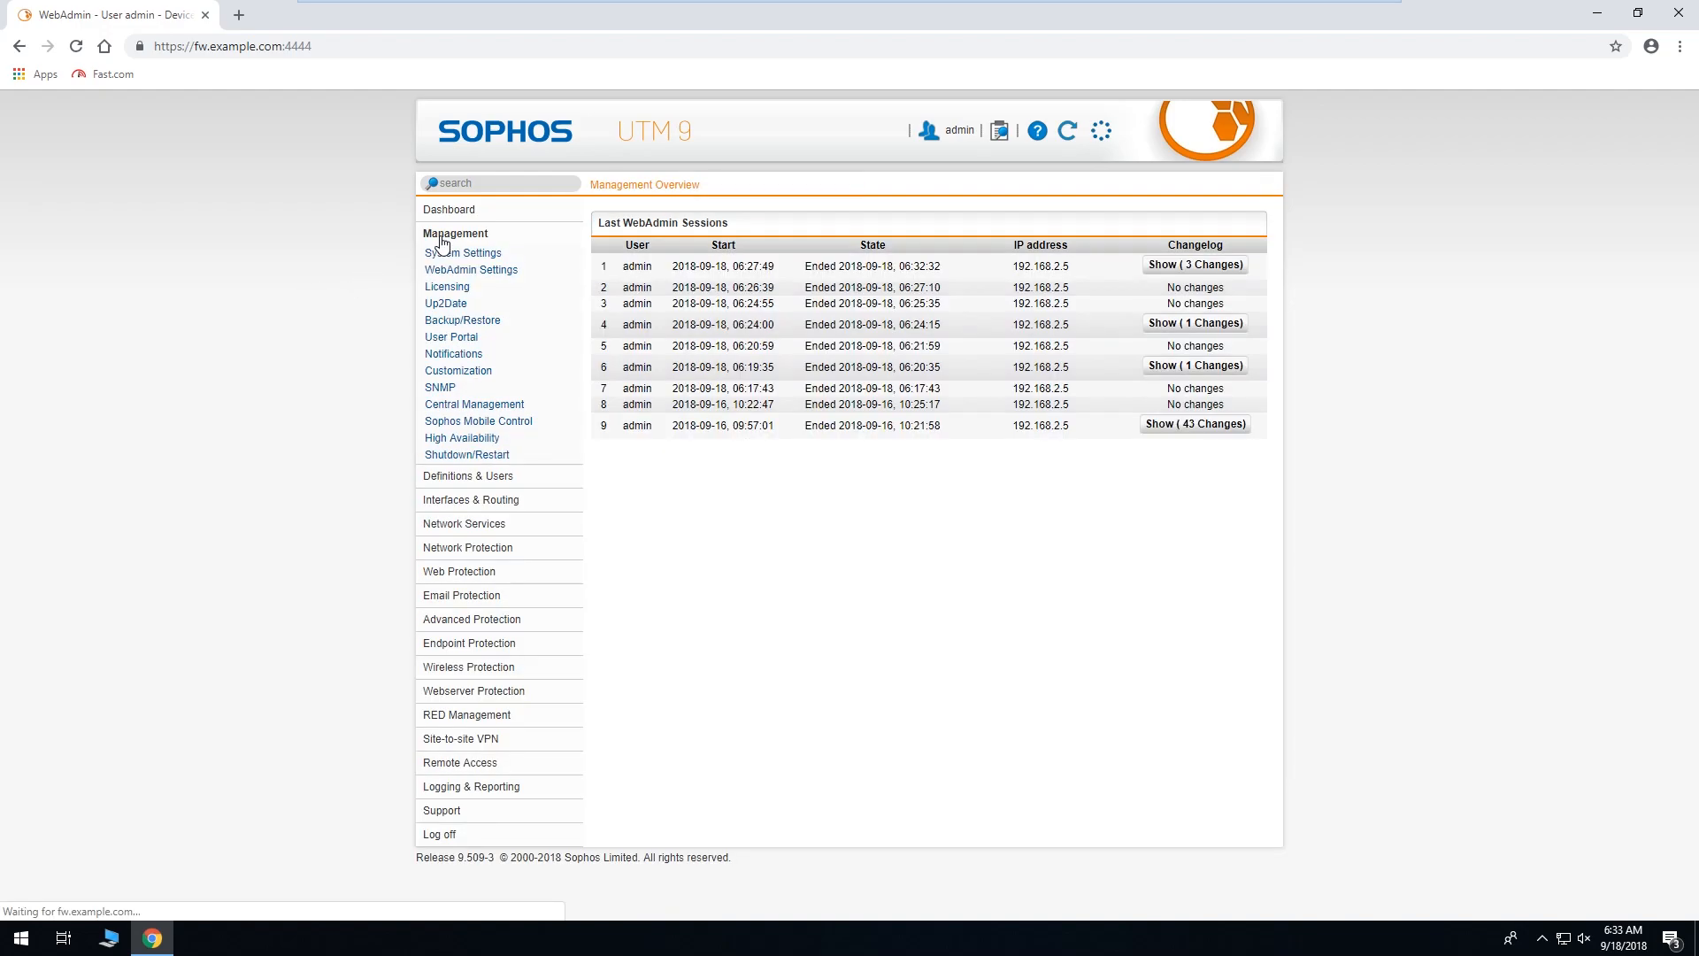
click(495, 281)
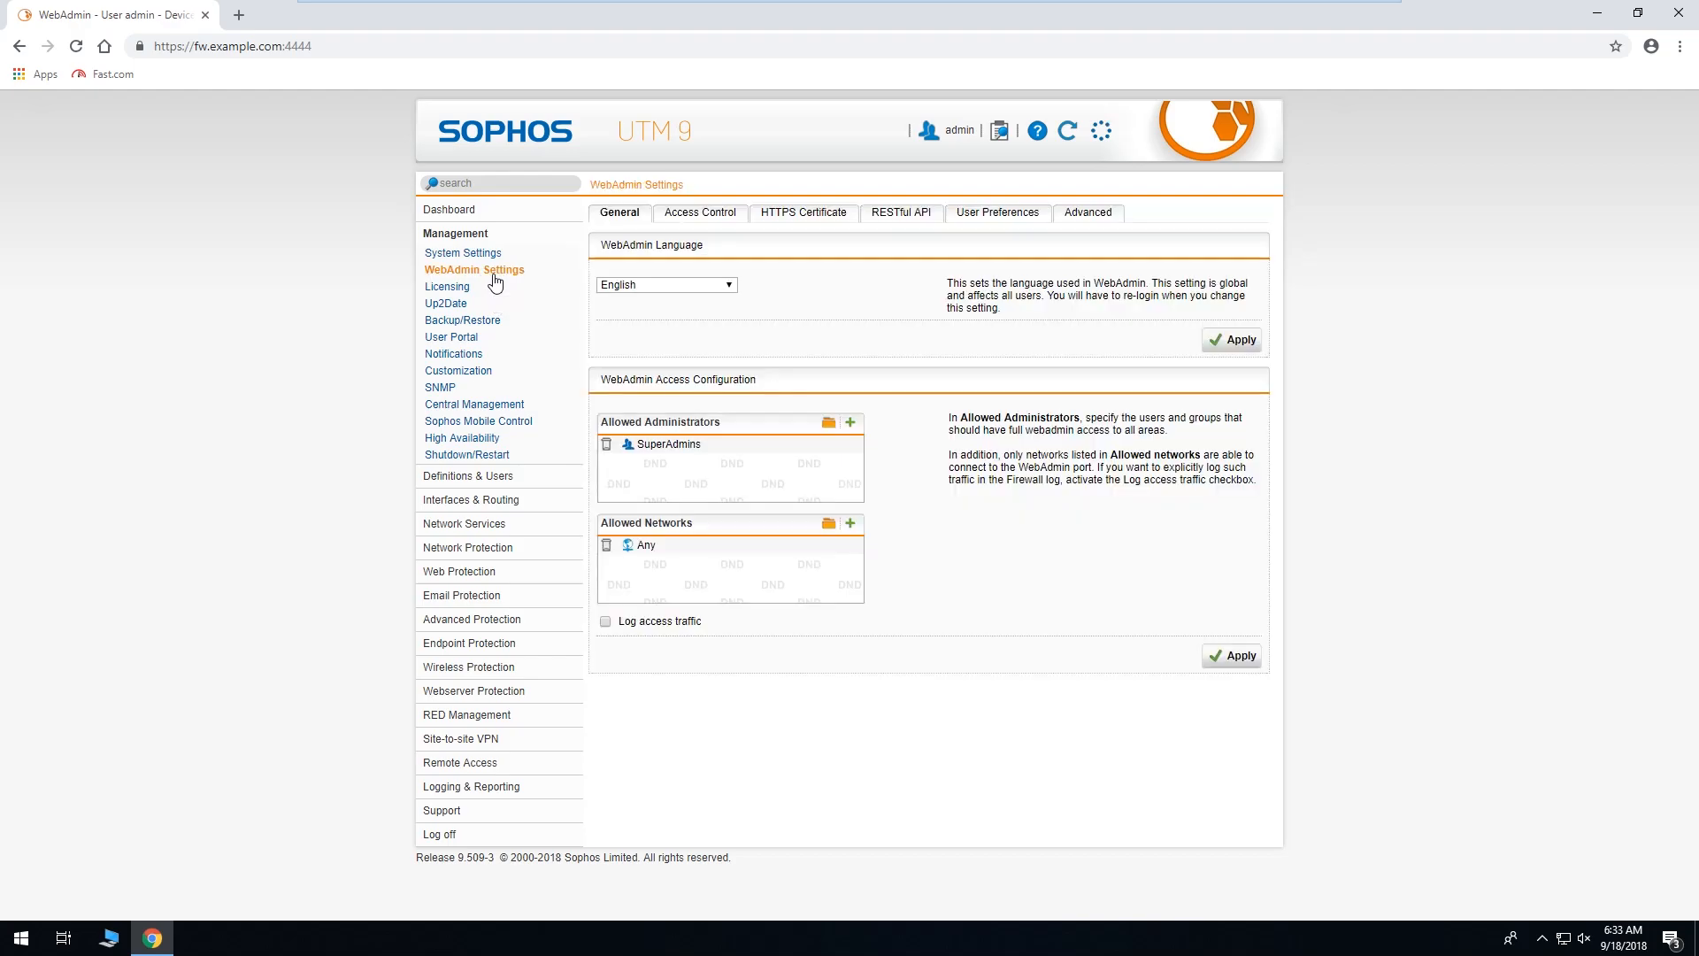
click(830, 215)
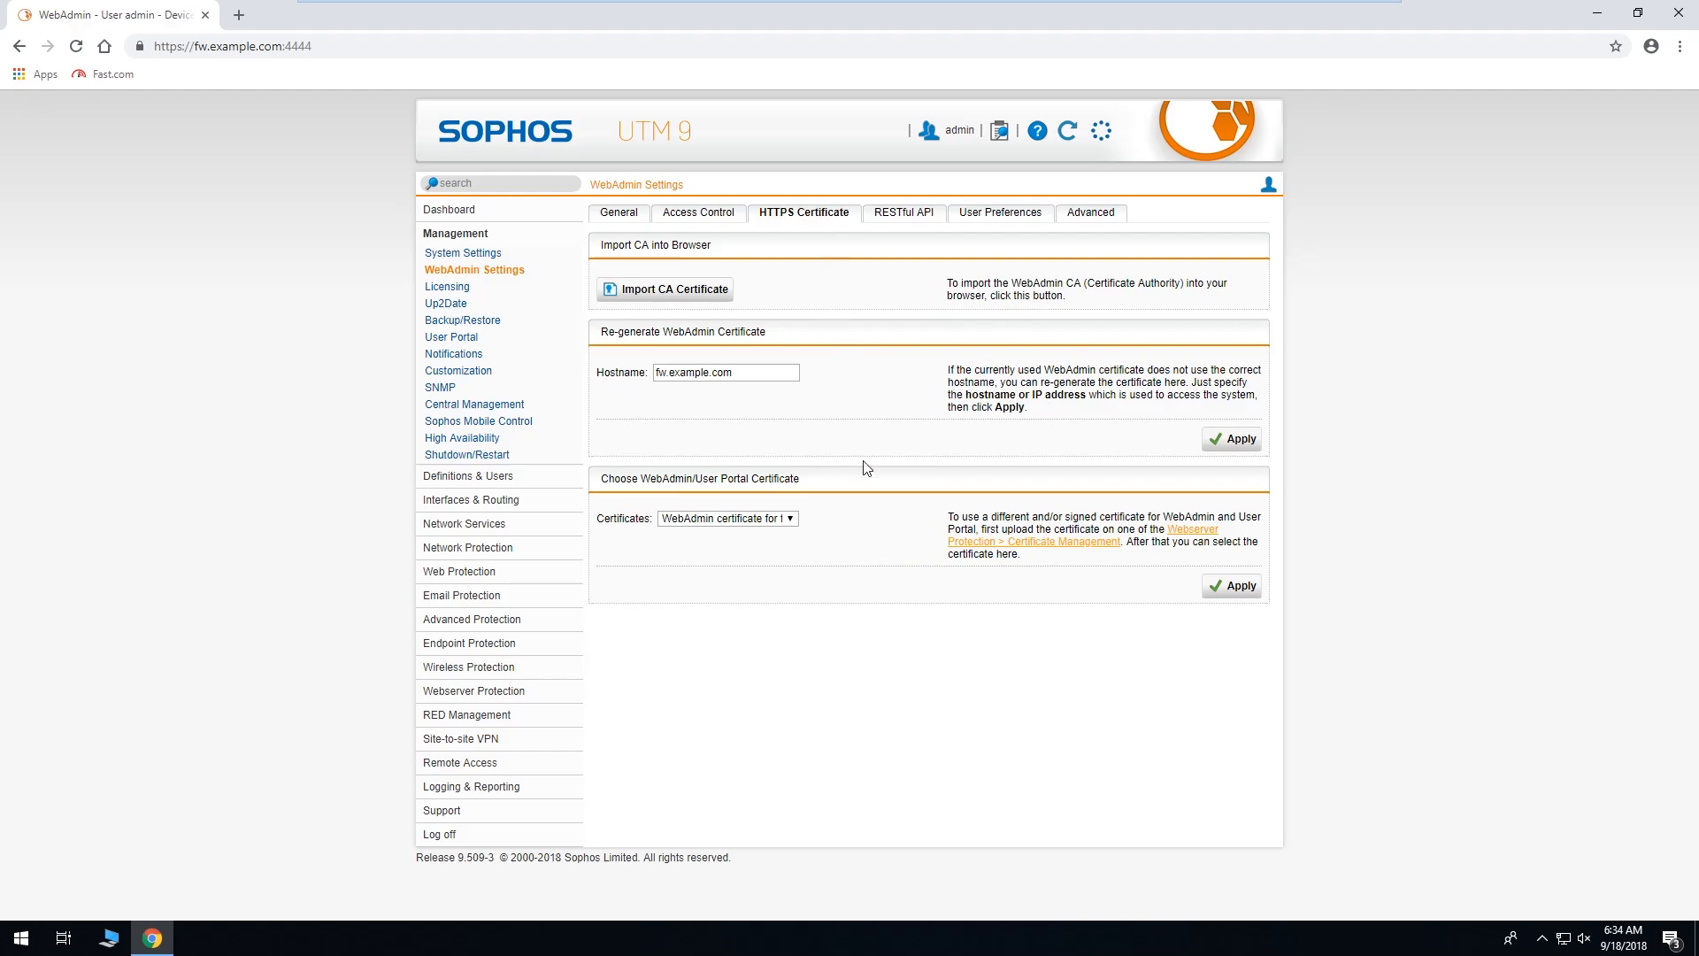
click(786, 520)
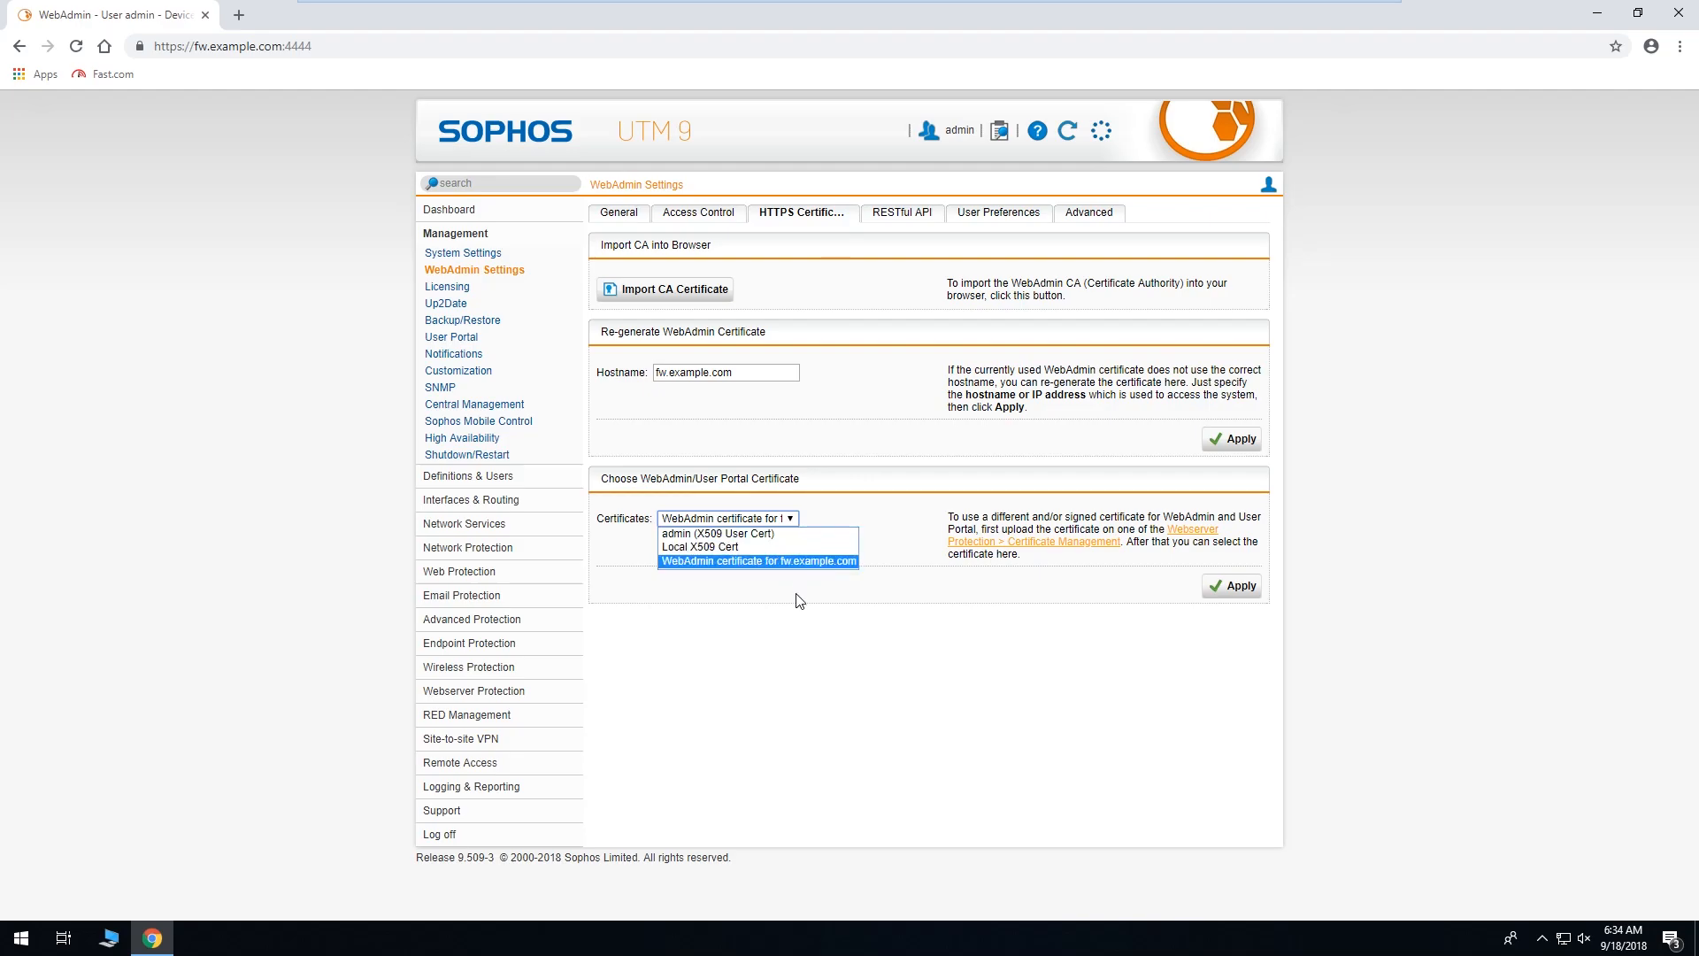
click(823, 619)
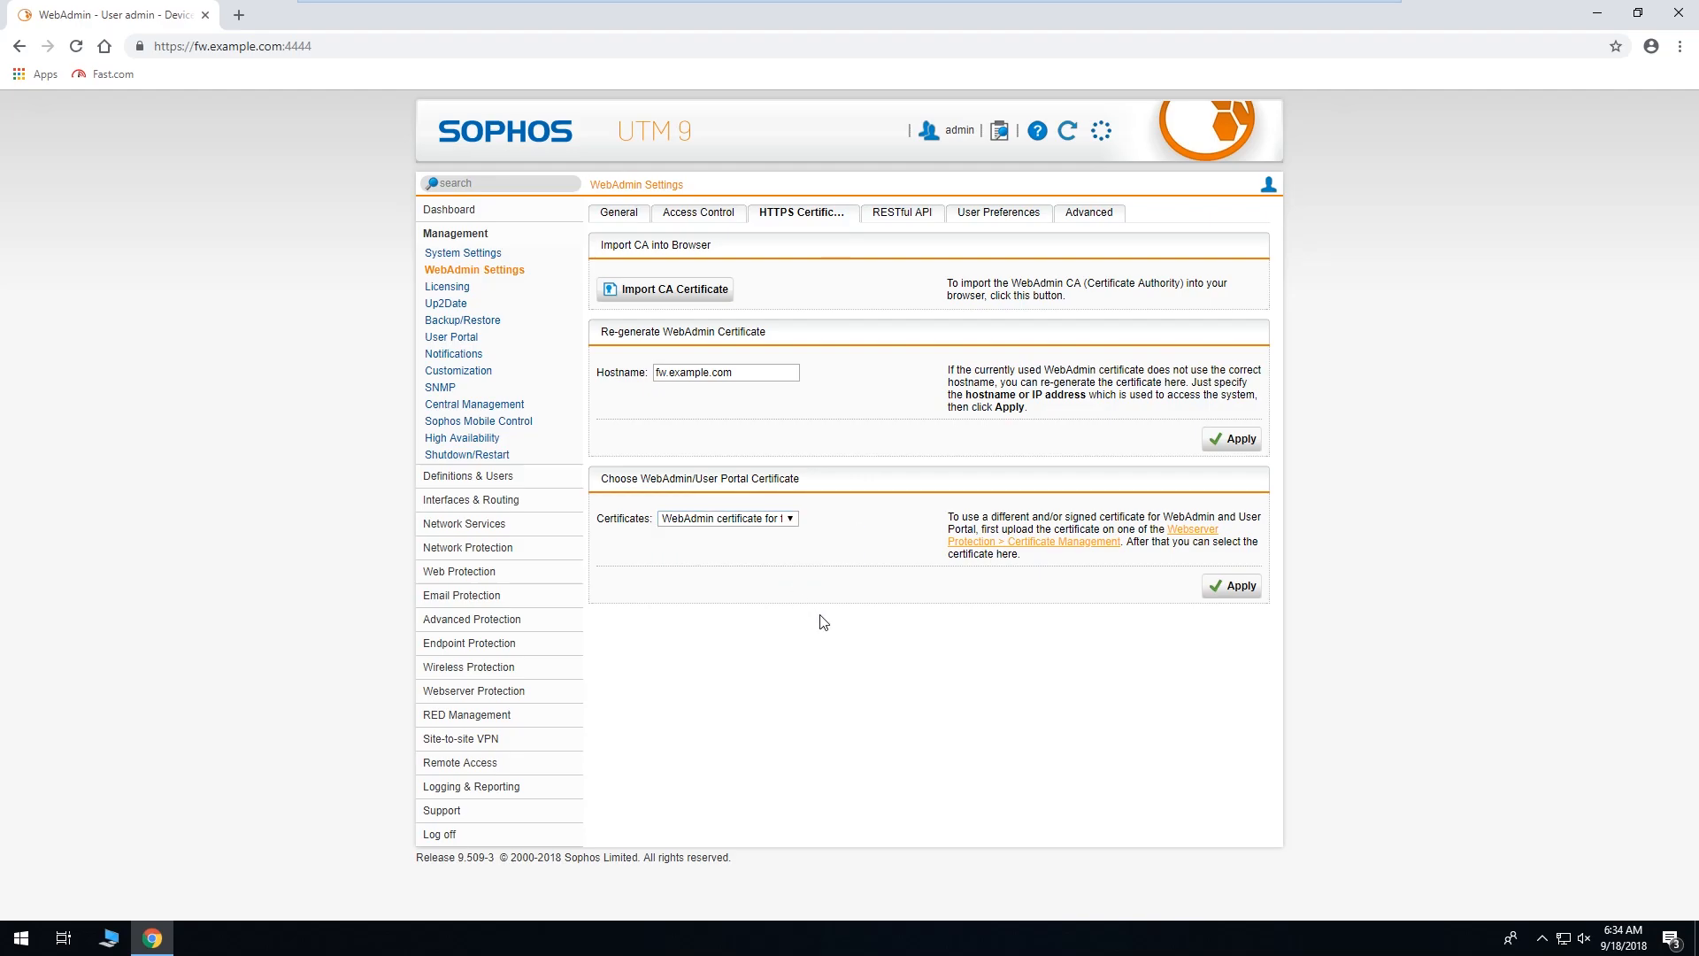
click(1059, 542)
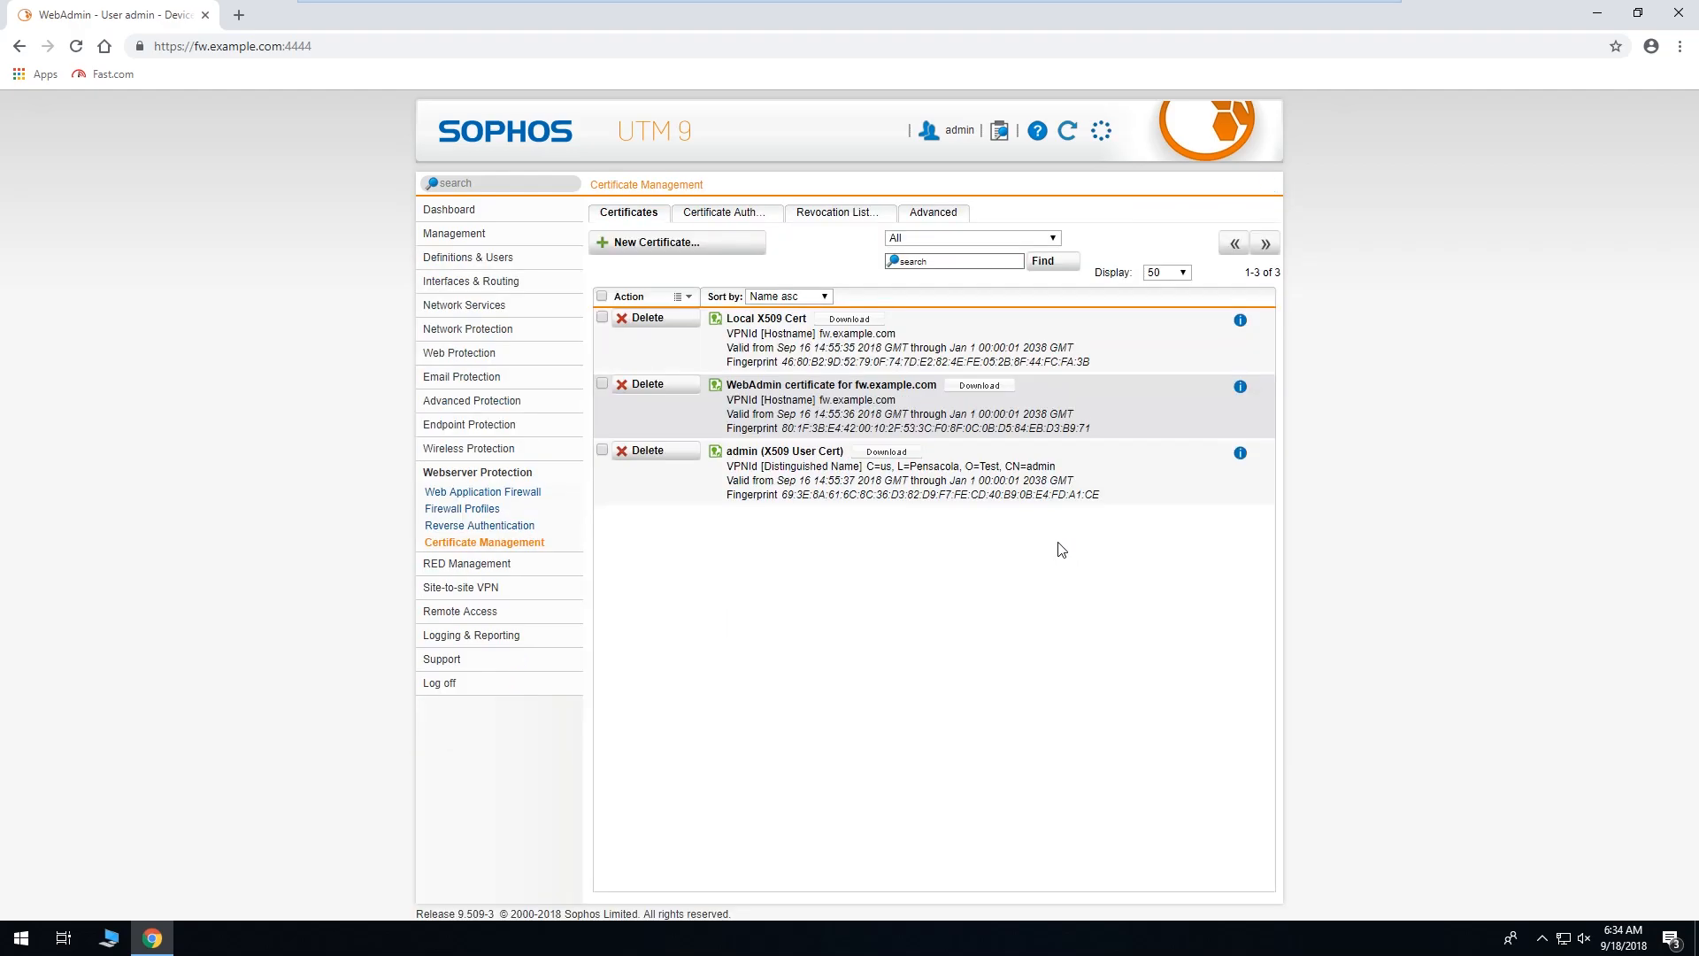
Add a certificate with method Upload, name 'WebAdmin Certificate', and file type PKCS#12 (Cert+CA).
click(647, 248)
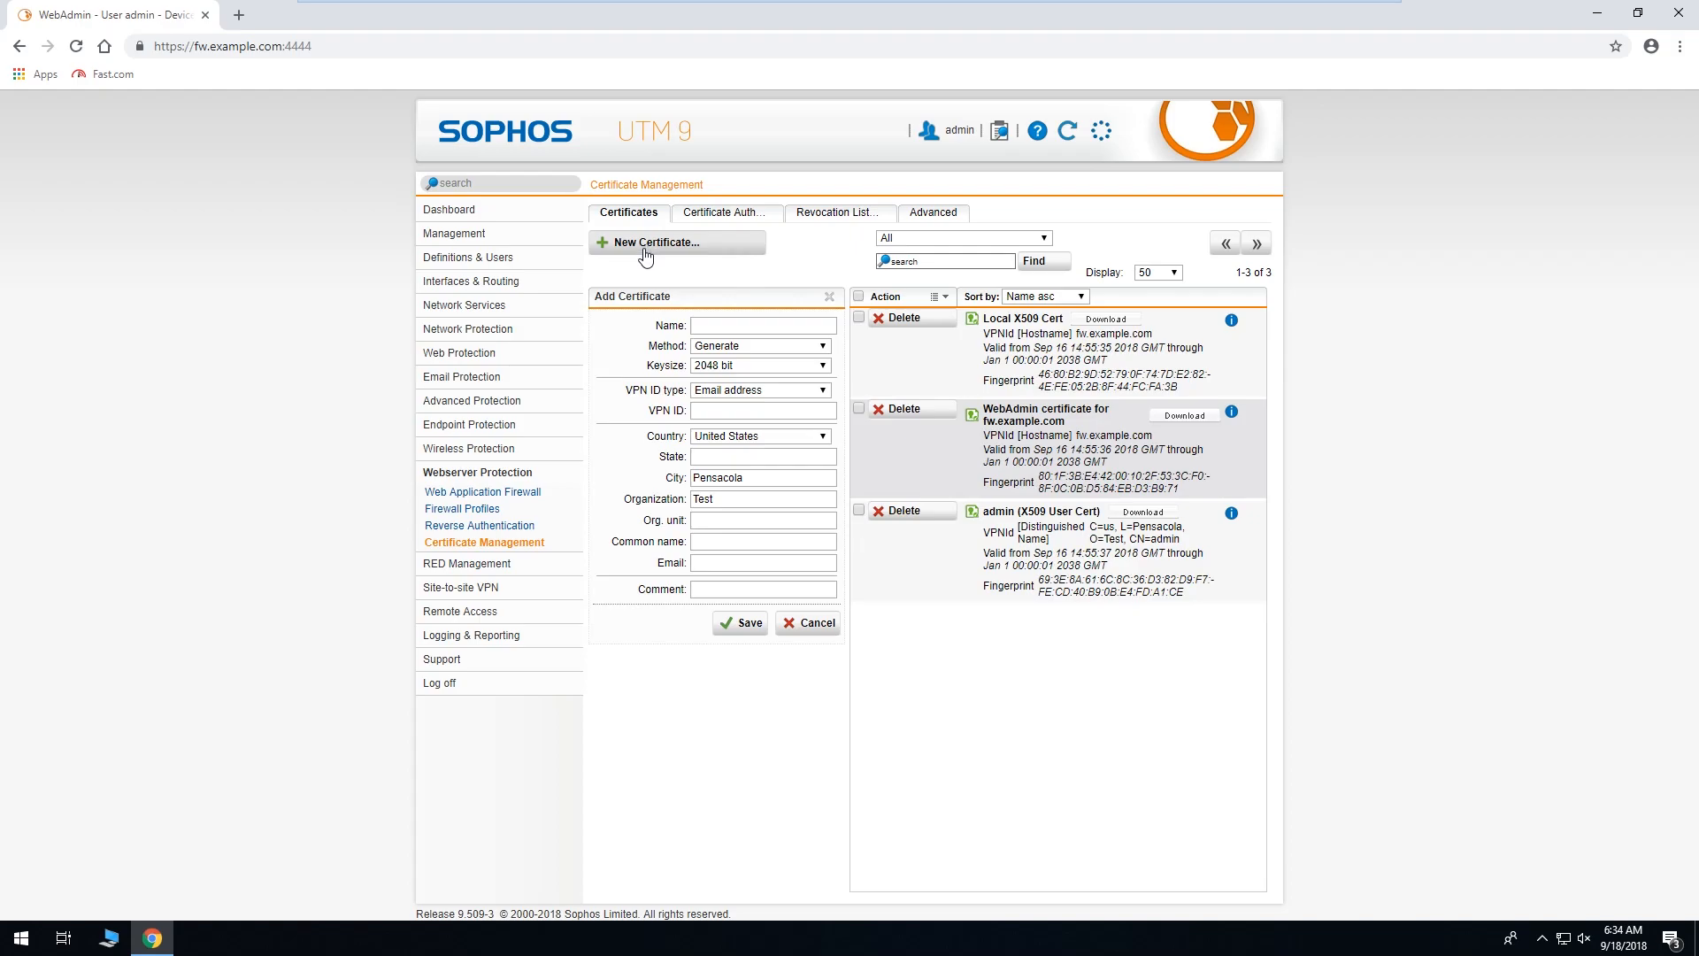
click(807, 345)
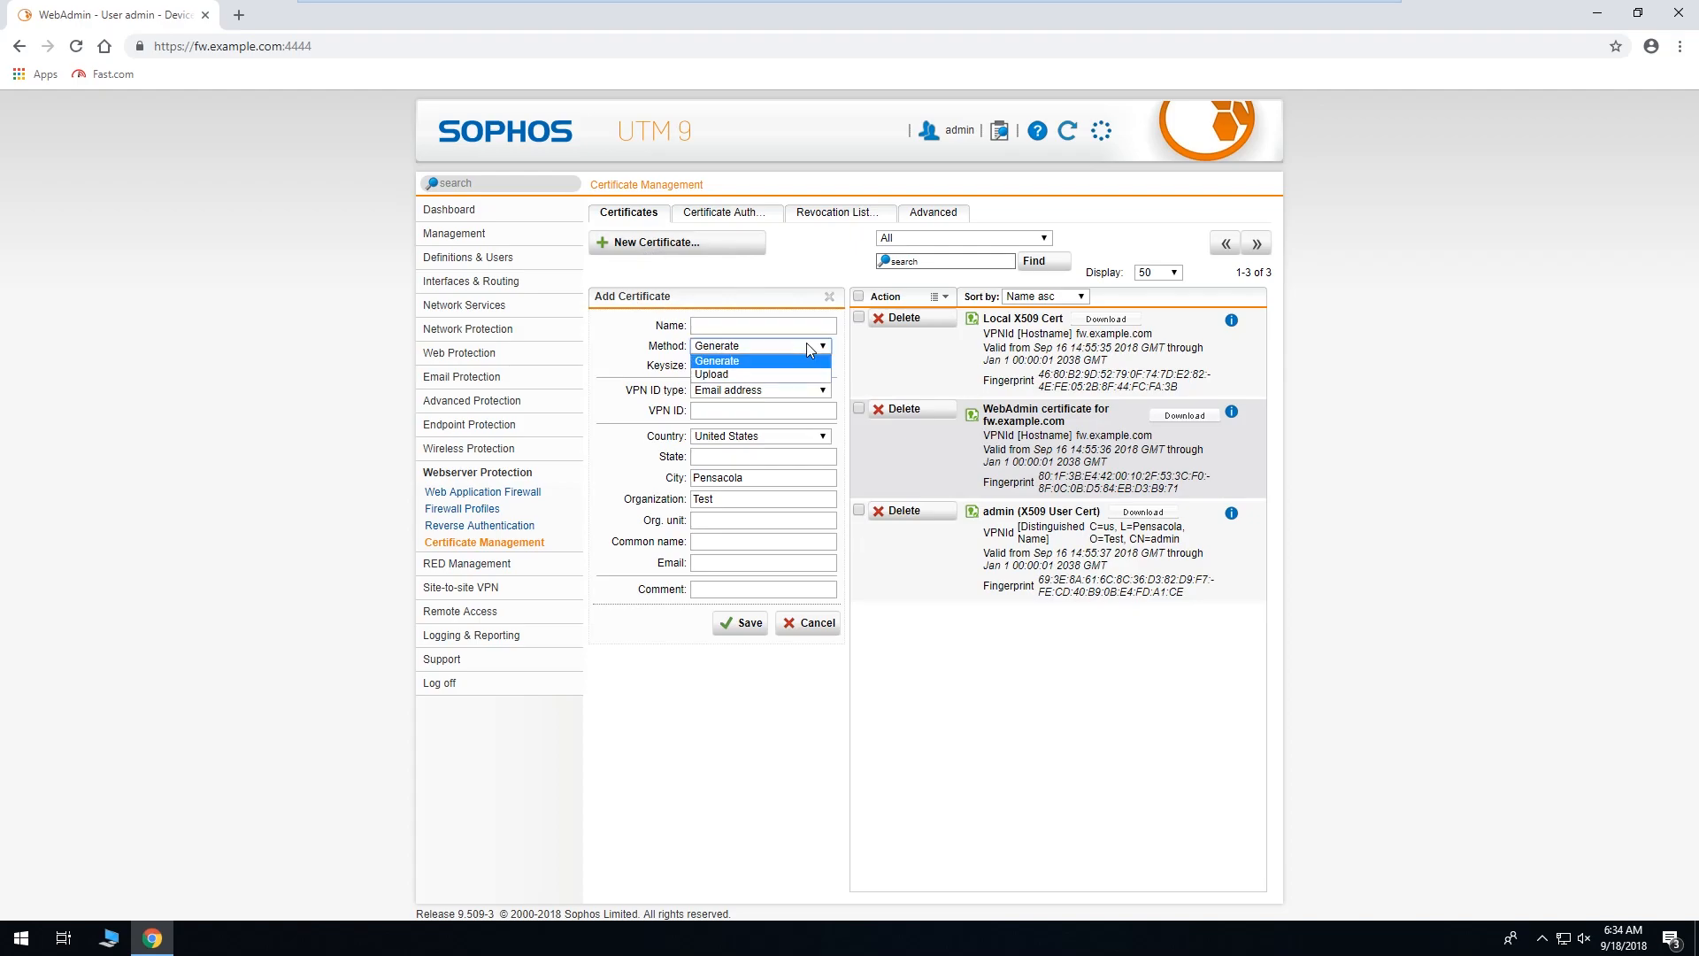
click(797, 375)
click(768, 328)
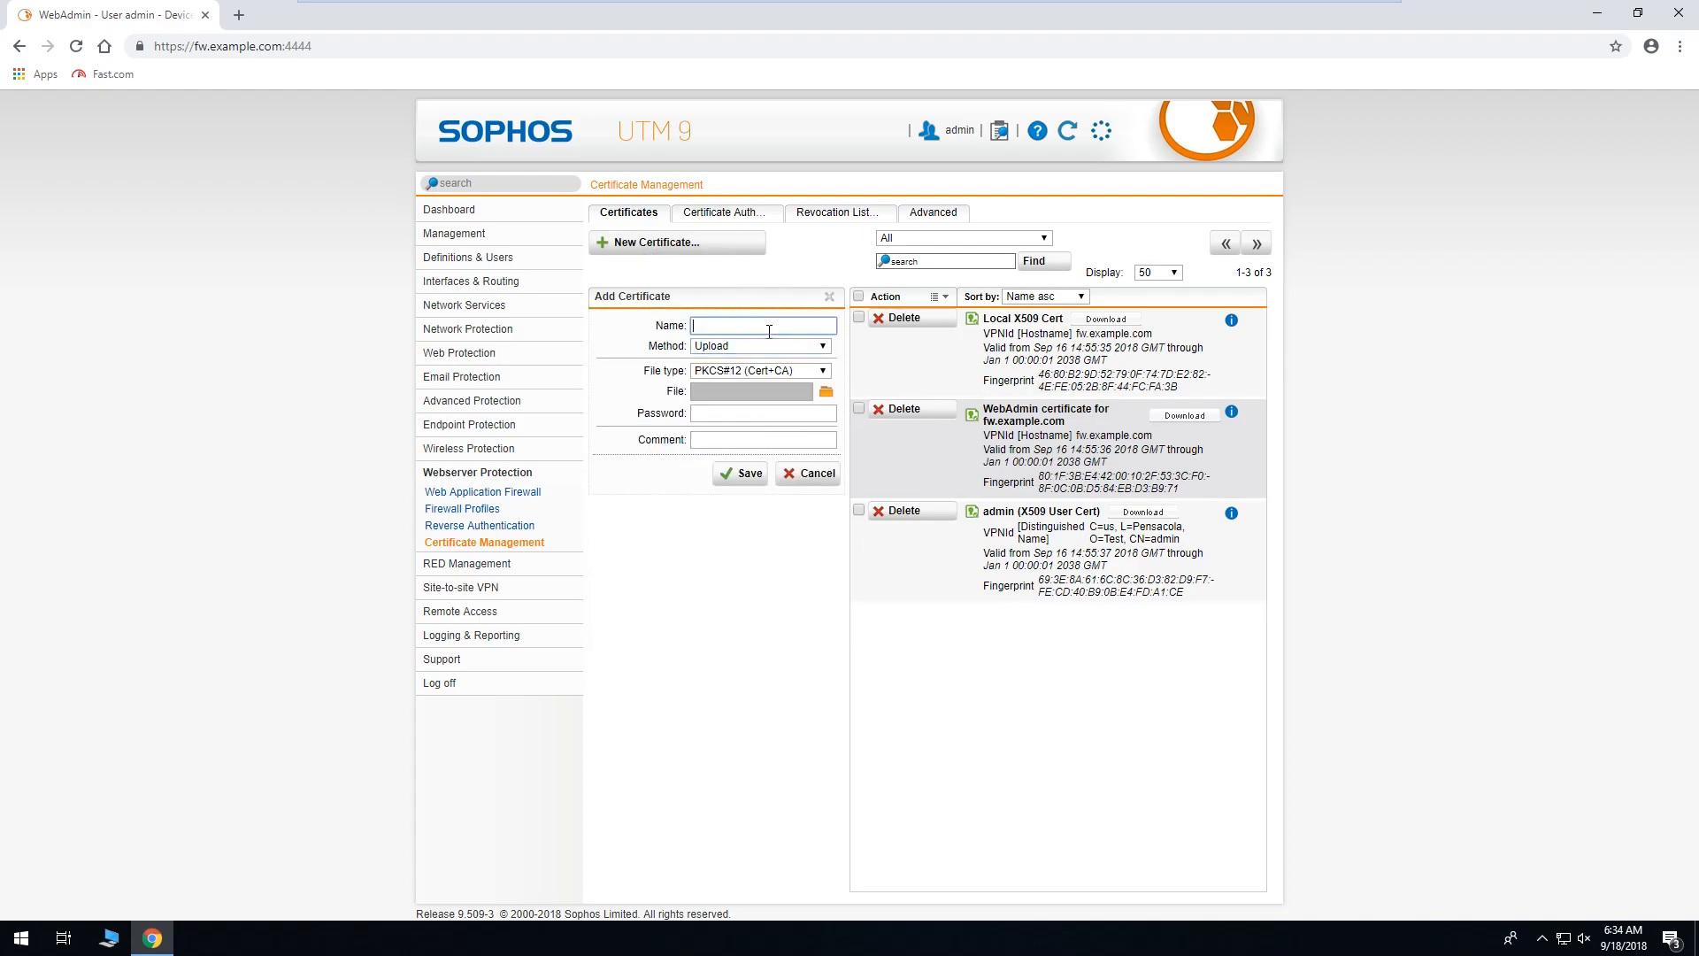
text(WebAdmin Certificate)
click(709, 374)
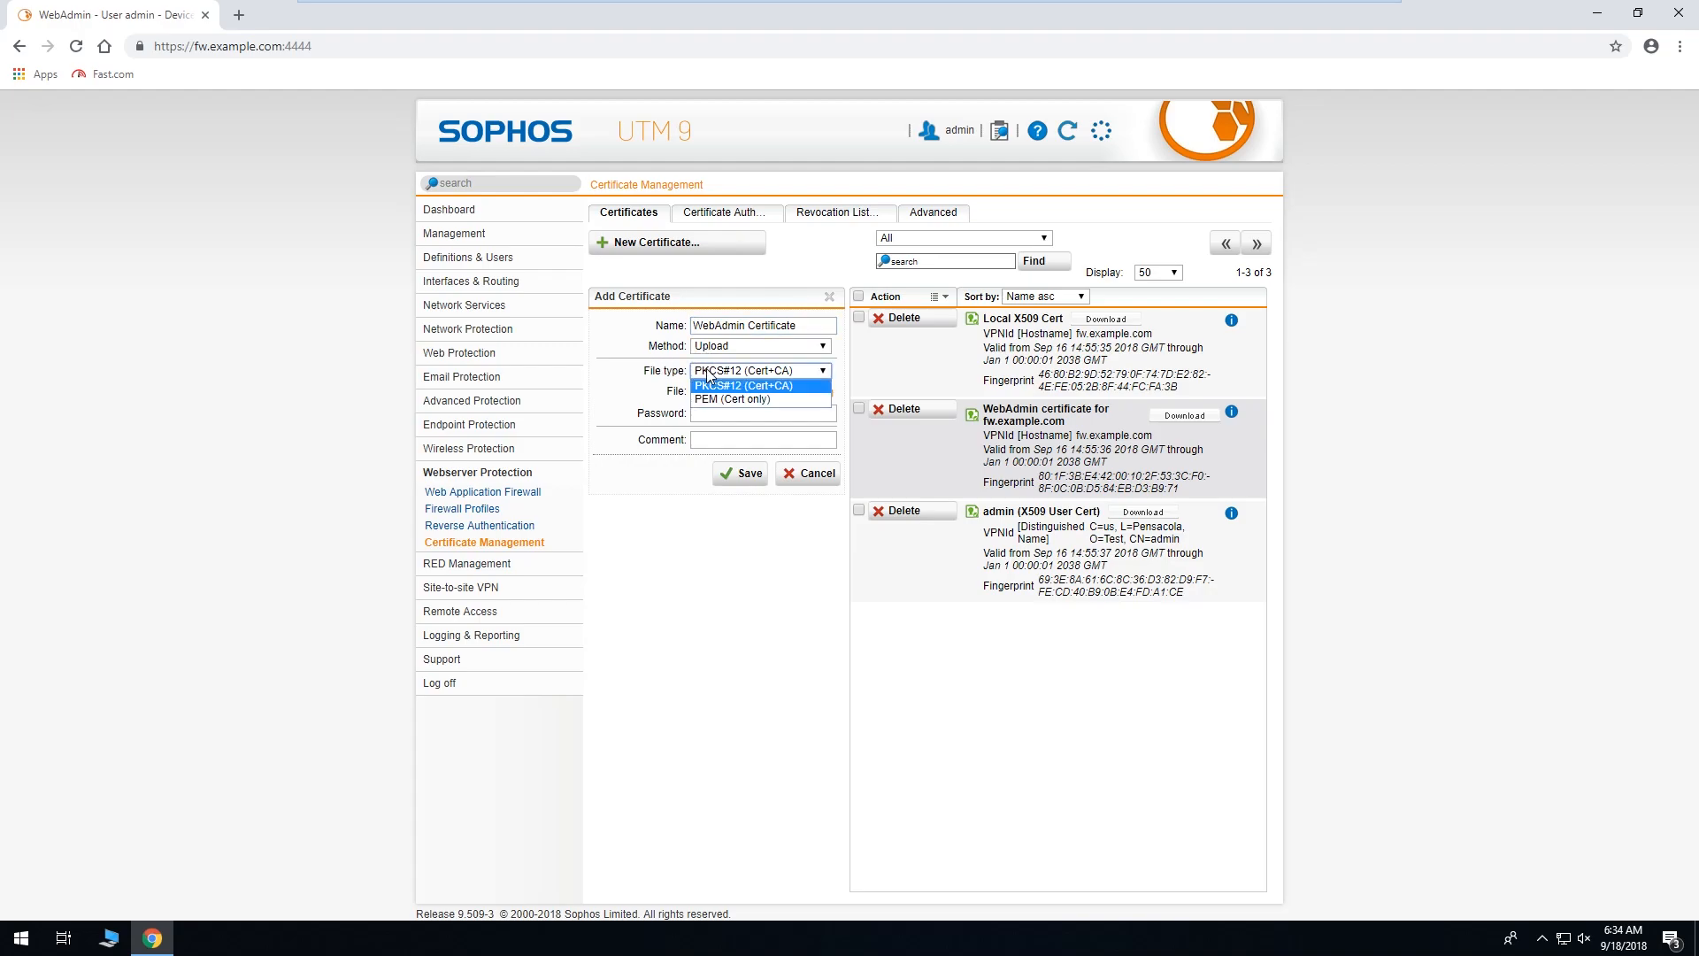
click(647, 371)
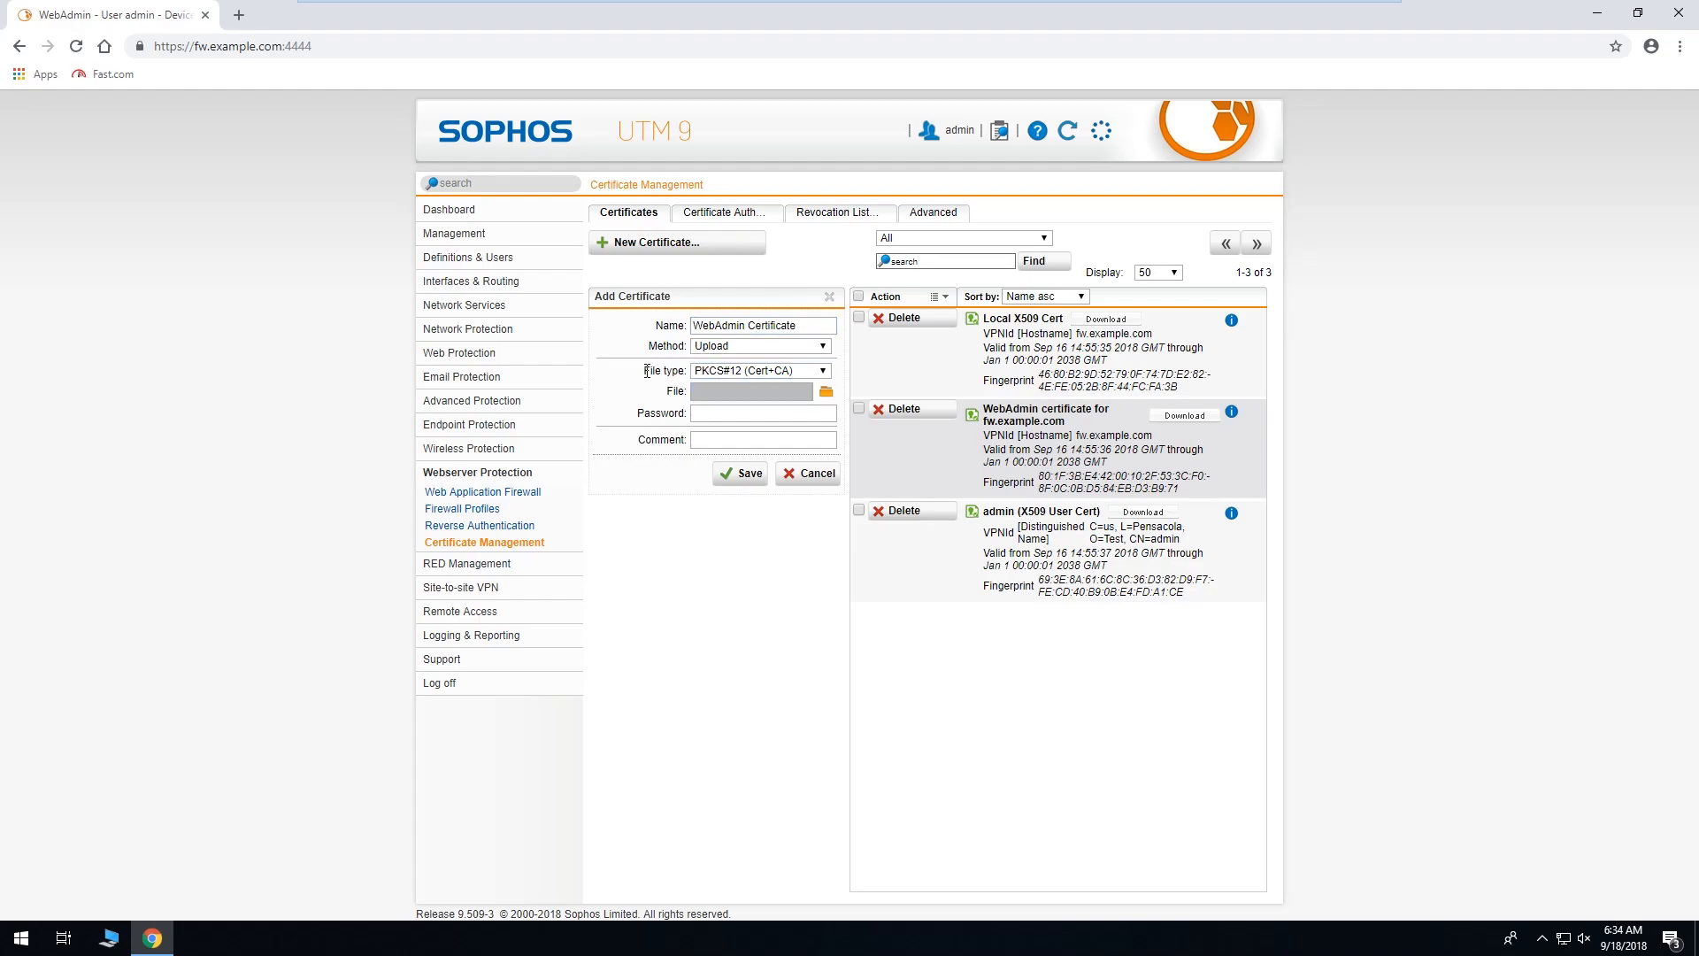
click(825, 371)
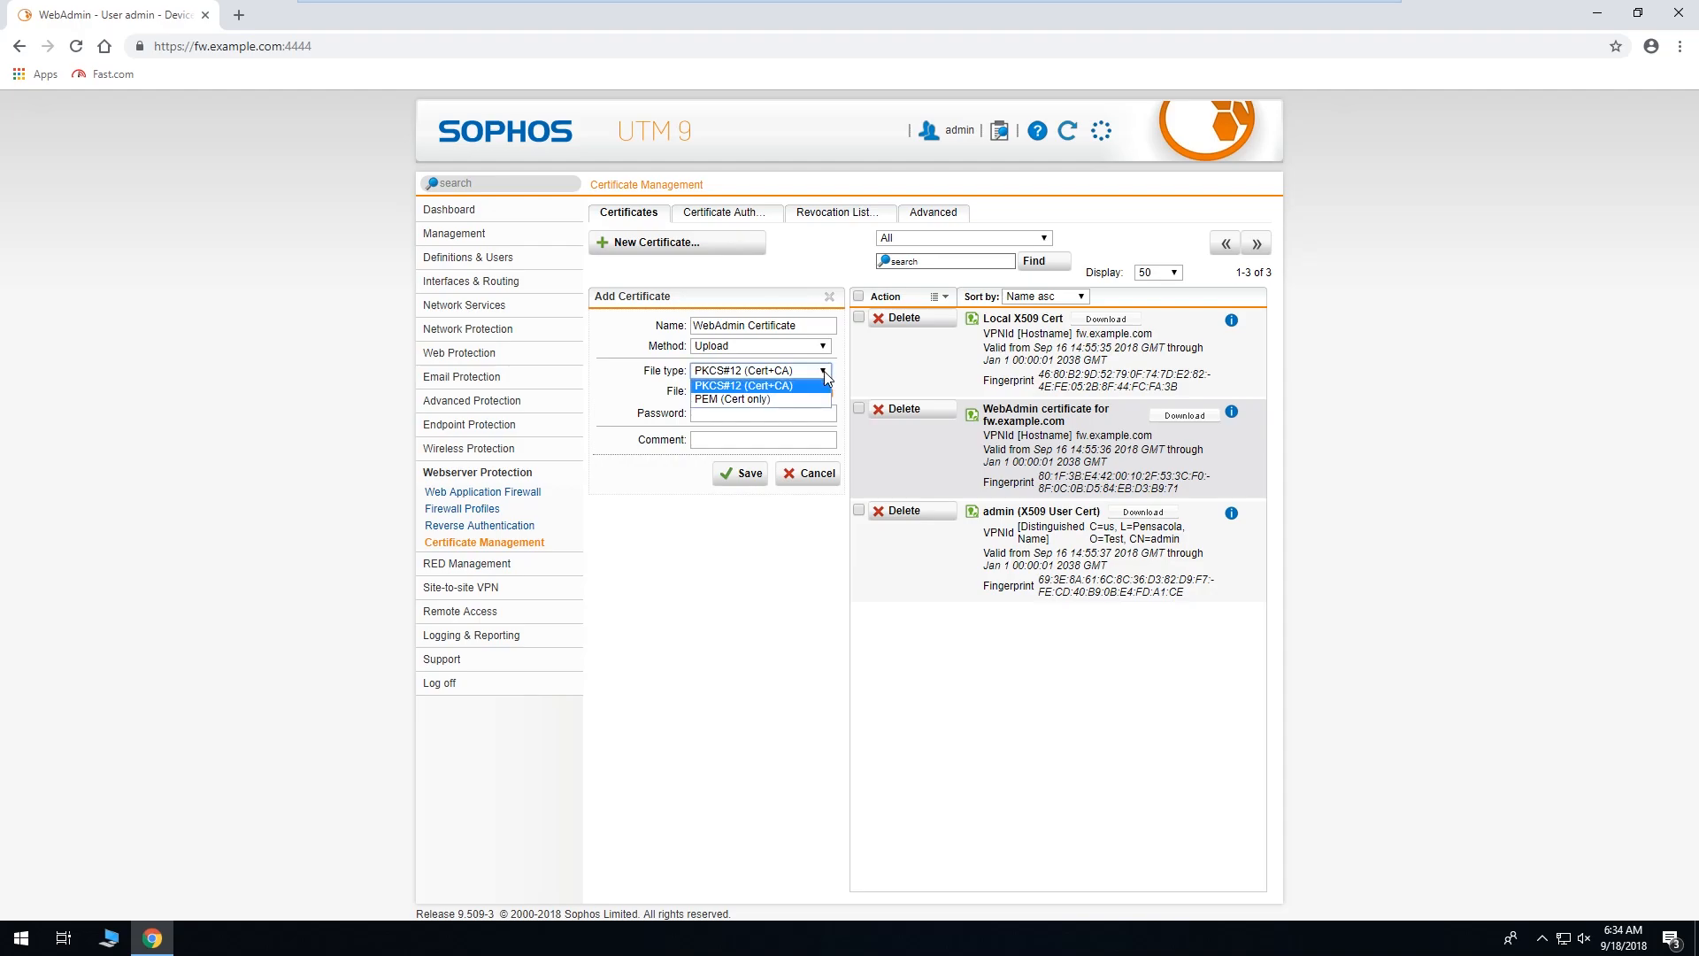
click(826, 370)
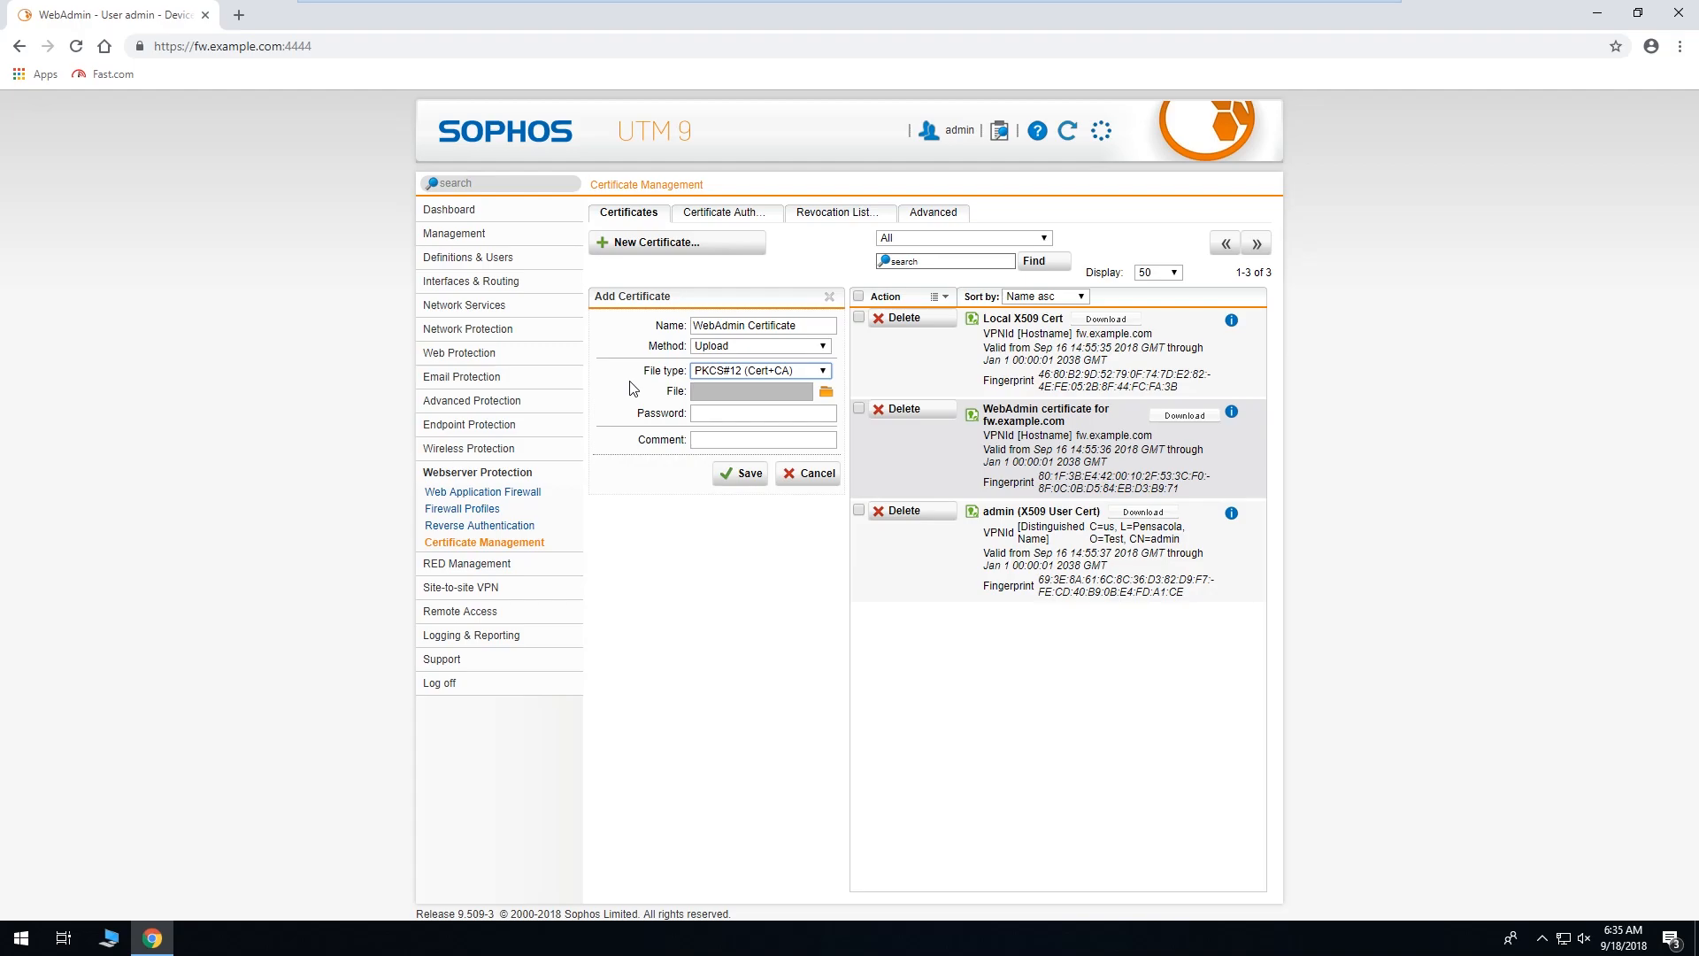
Discard the unfinished certificate, review the WebAdmin HTTPS certificate list unchanged, then open Users & Groups.
click(808, 473)
click(474, 240)
click(478, 269)
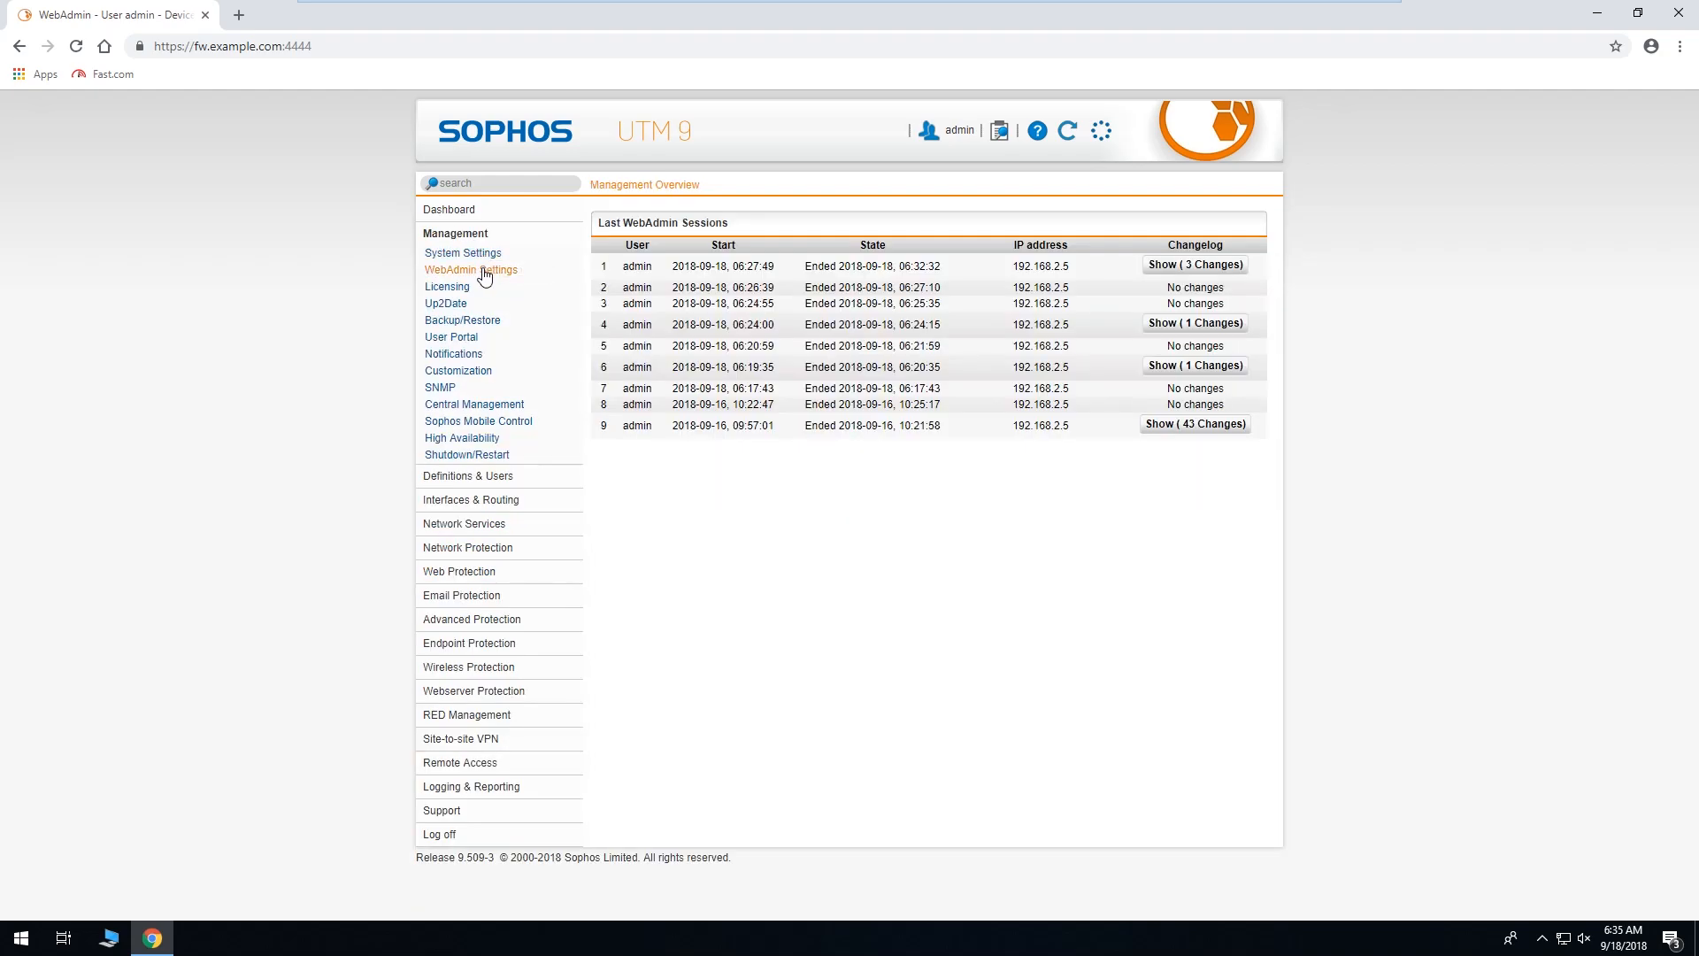
click(785, 226)
click(779, 519)
click(951, 630)
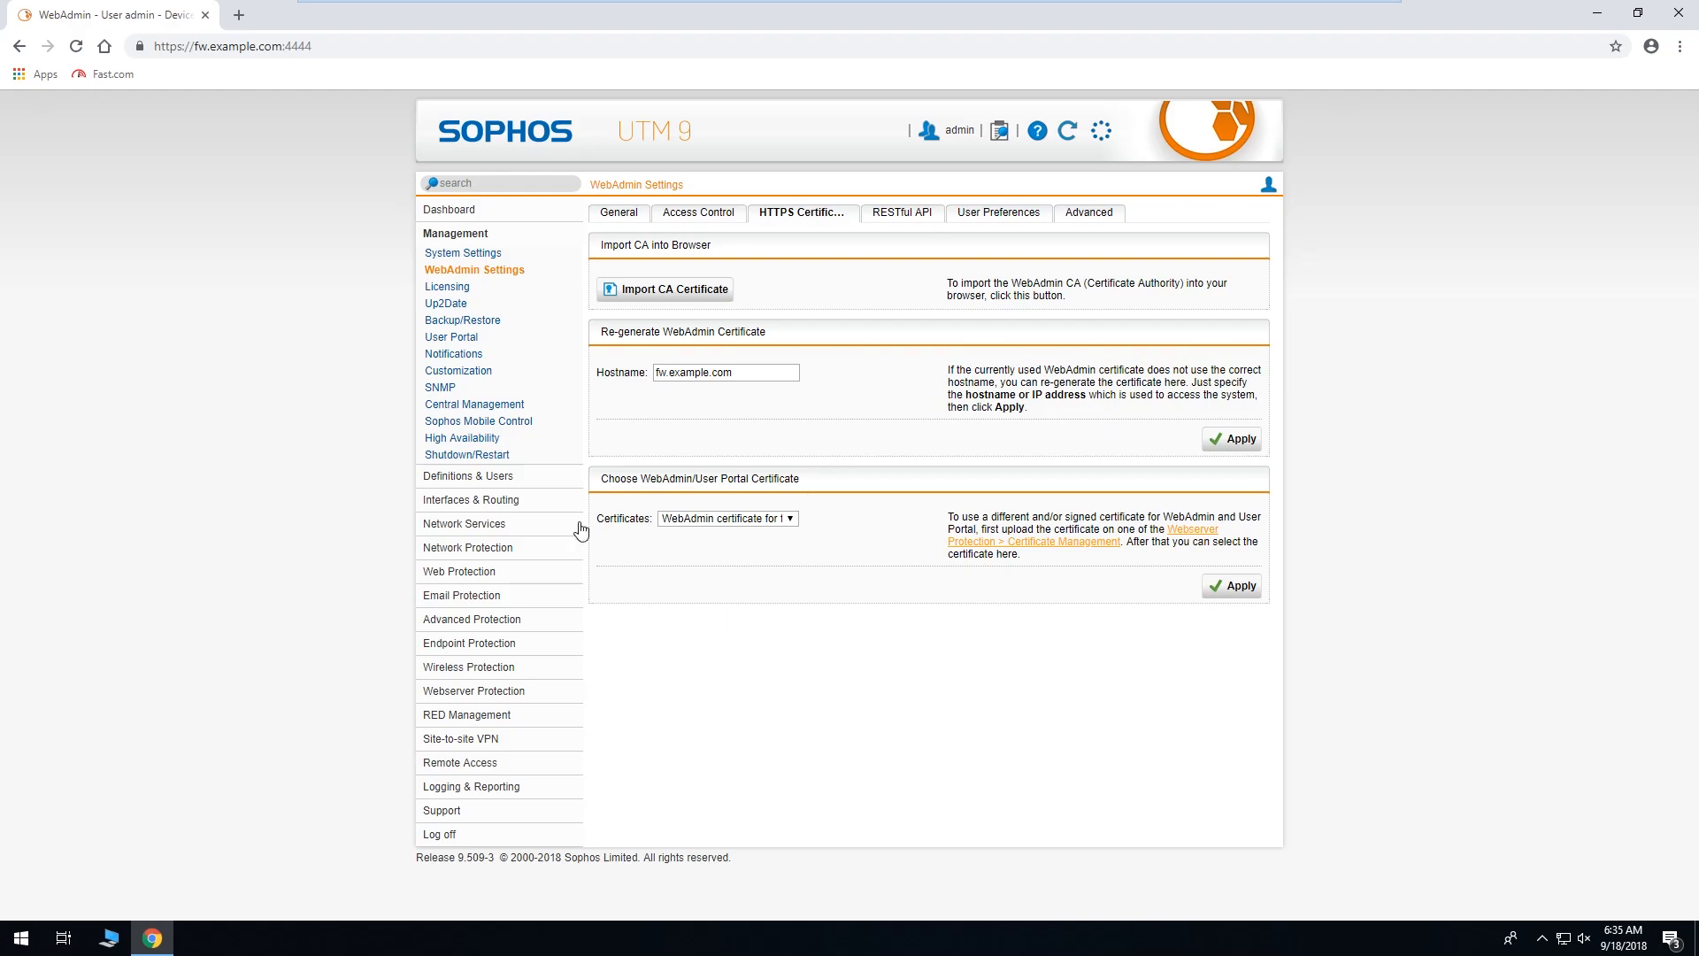
click(541, 479)
click(465, 328)
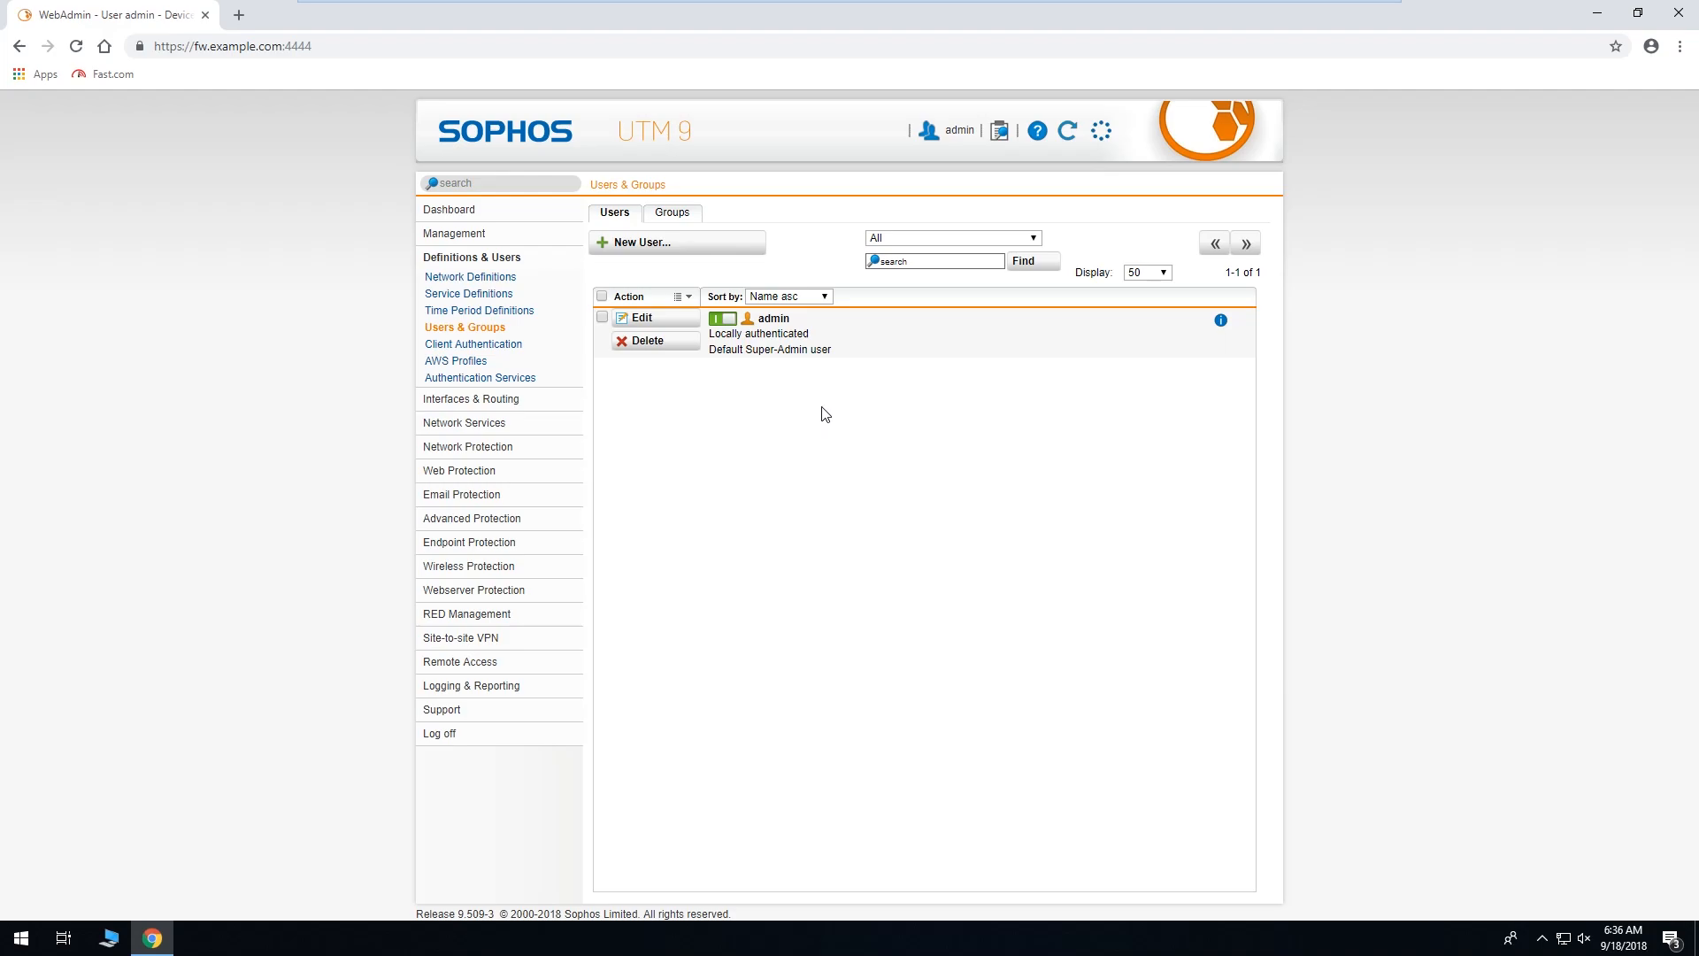
Start a new user and enter its username and real name, moving the misplaced full name.
click(734, 254)
click(746, 326)
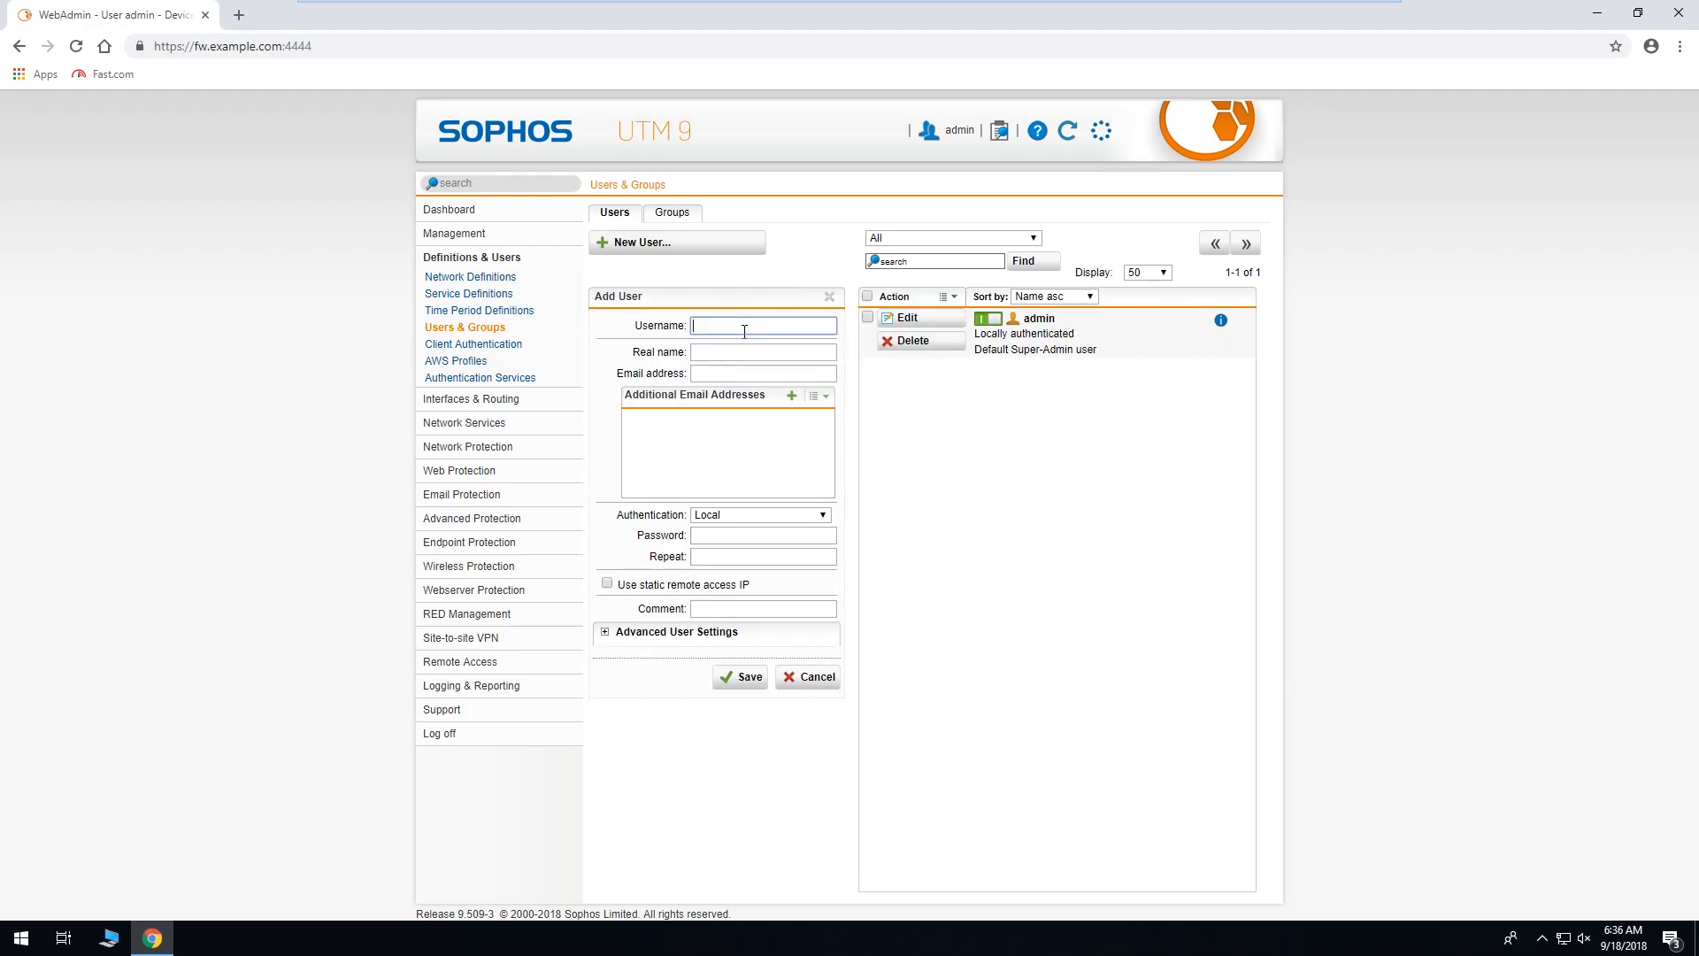
drag(746, 326, 682, 324)
key(ctrl+x)
click(740, 353)
key(ctrl+v)
click(740, 327)
Enter the user's e-mail address, keep Local authentication, and fill in the password twice.
click(742, 374)
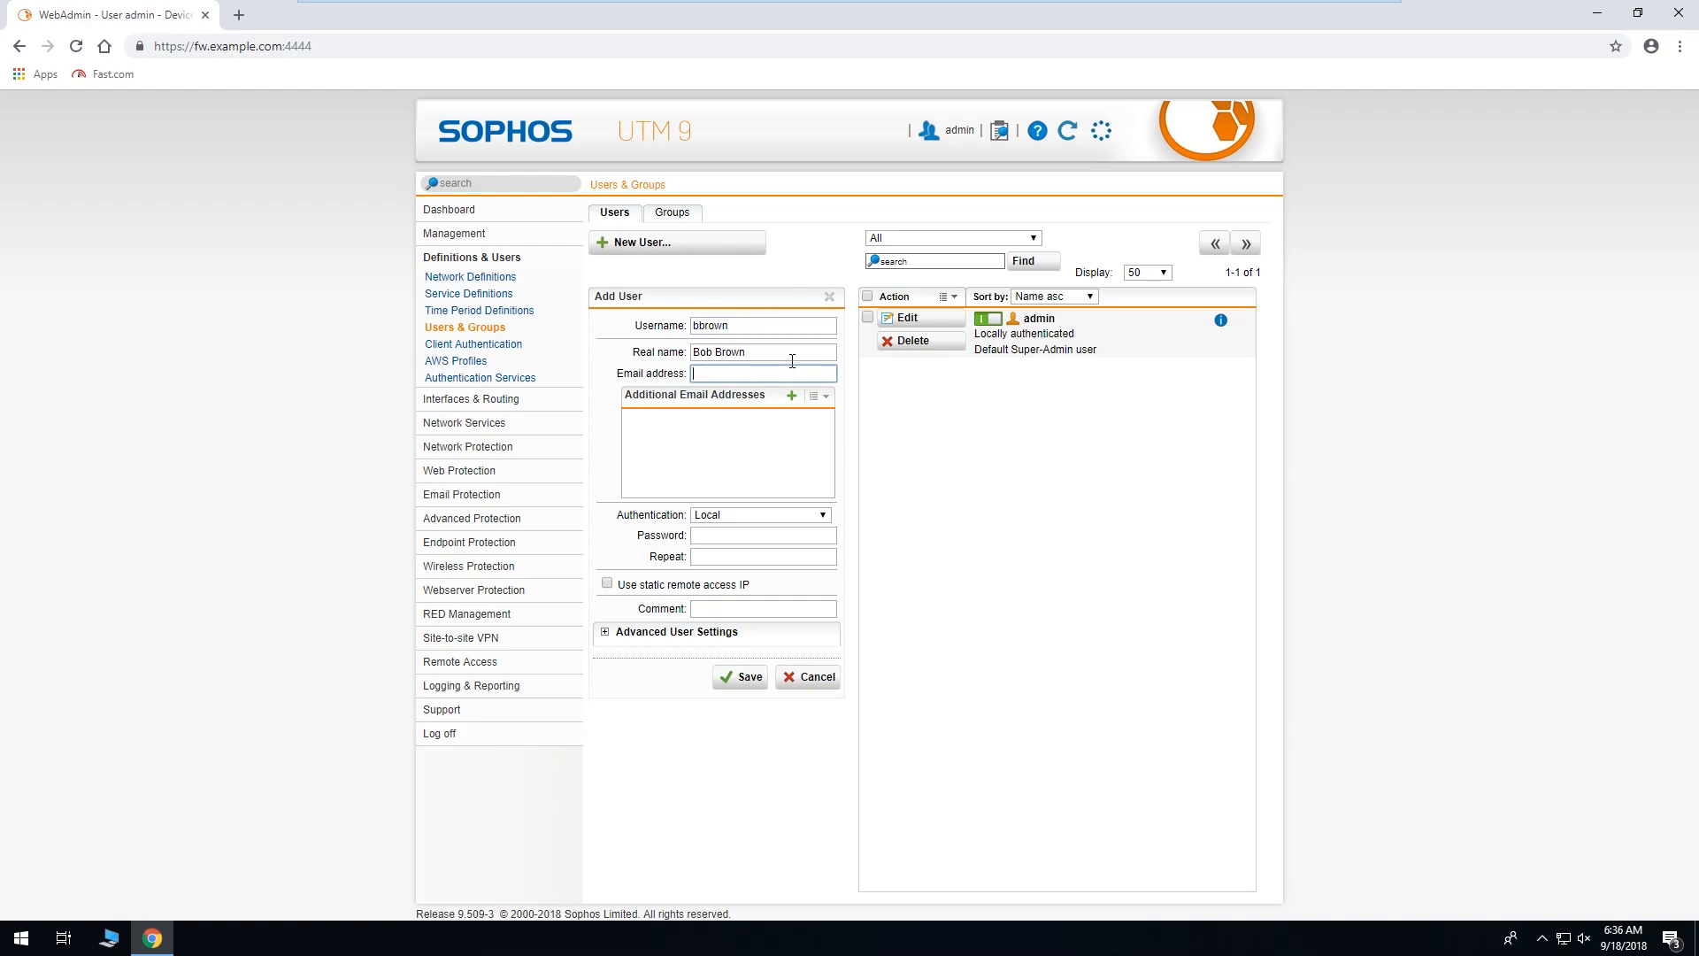
text(bbrown@example.com)
click(824, 515)
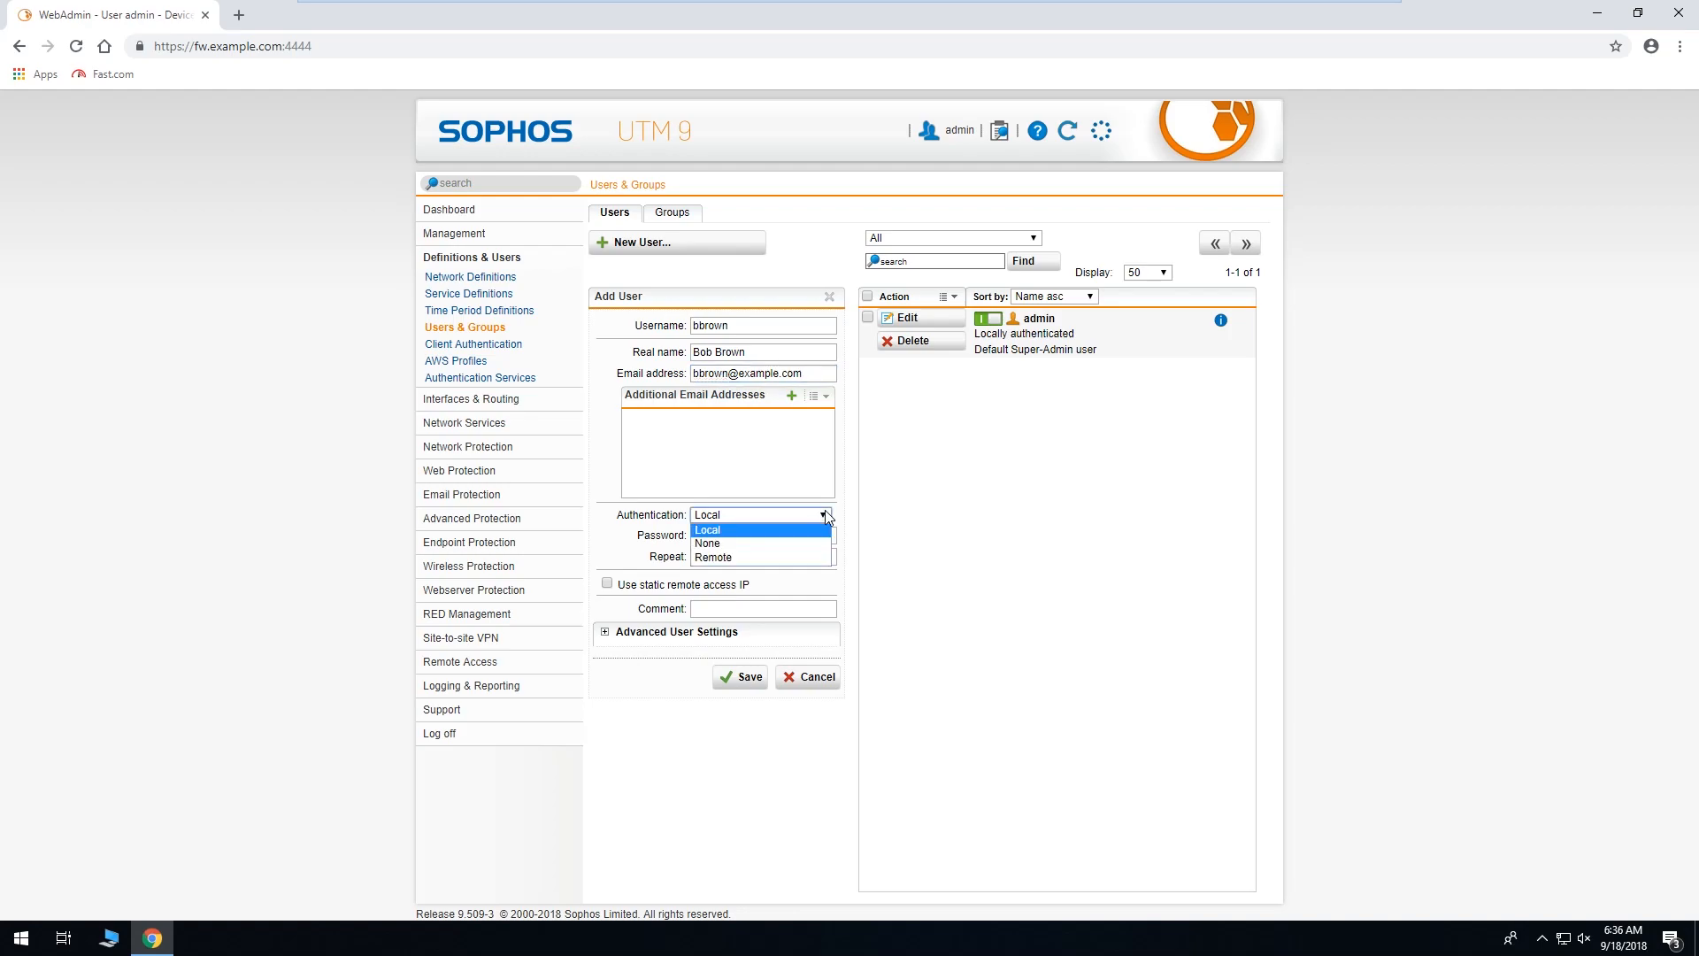
click(824, 515)
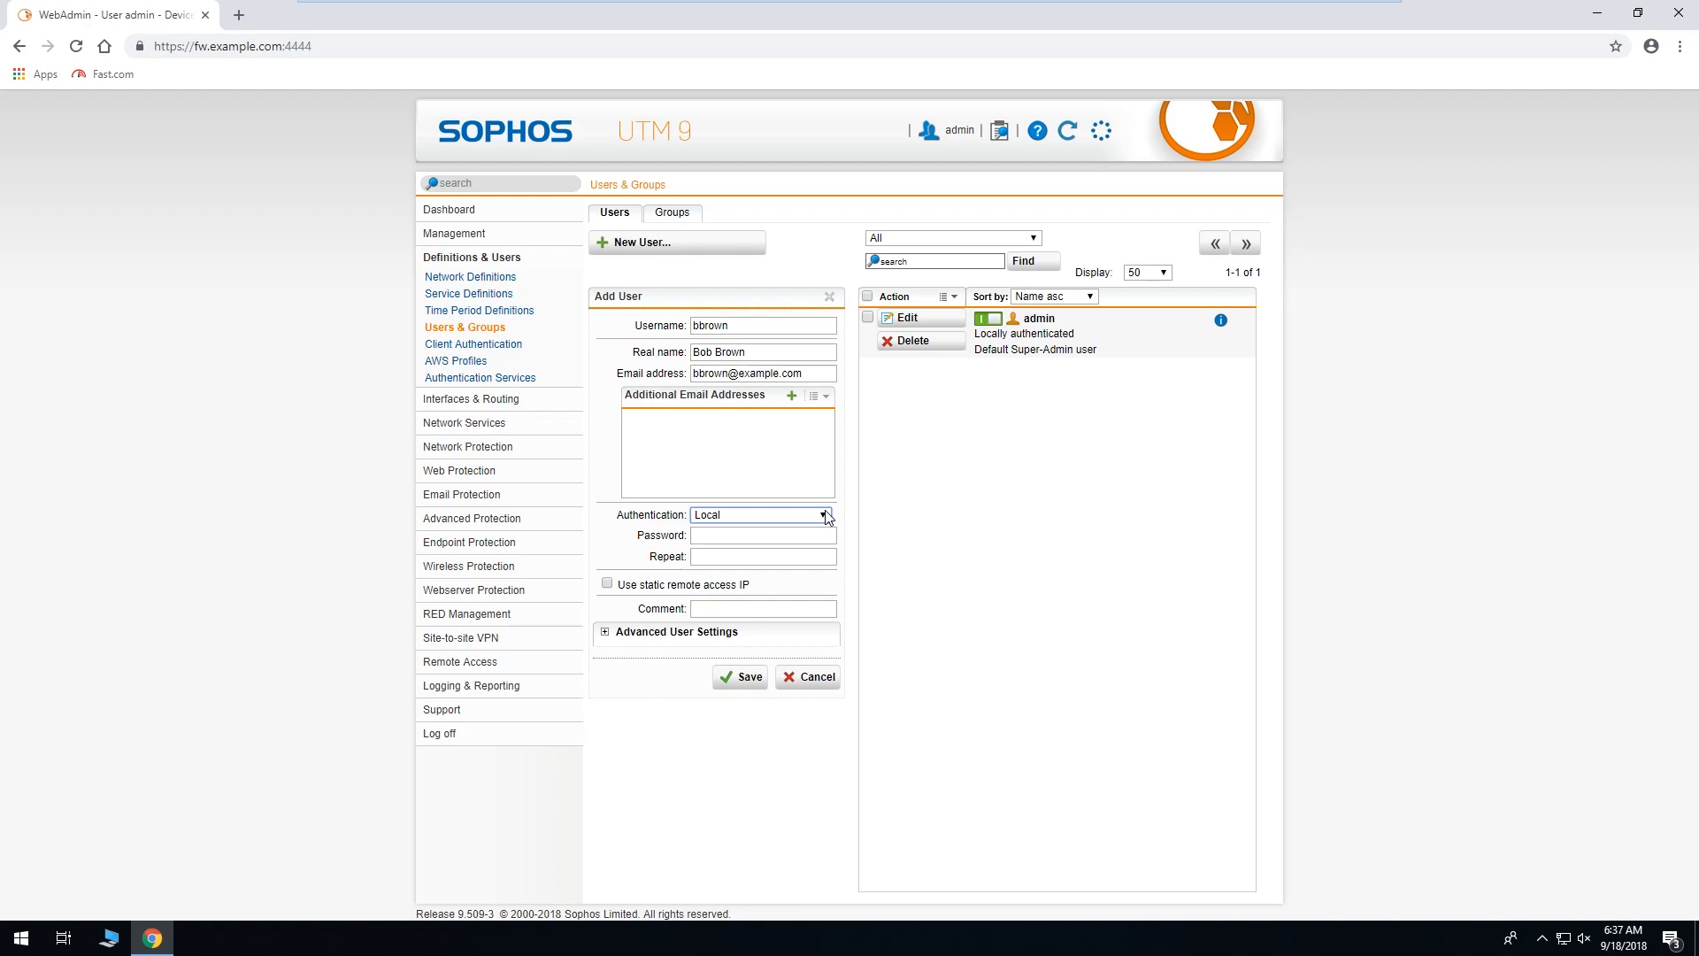
click(824, 537)
text(••••••••)
key(Tab)
text(•••••)
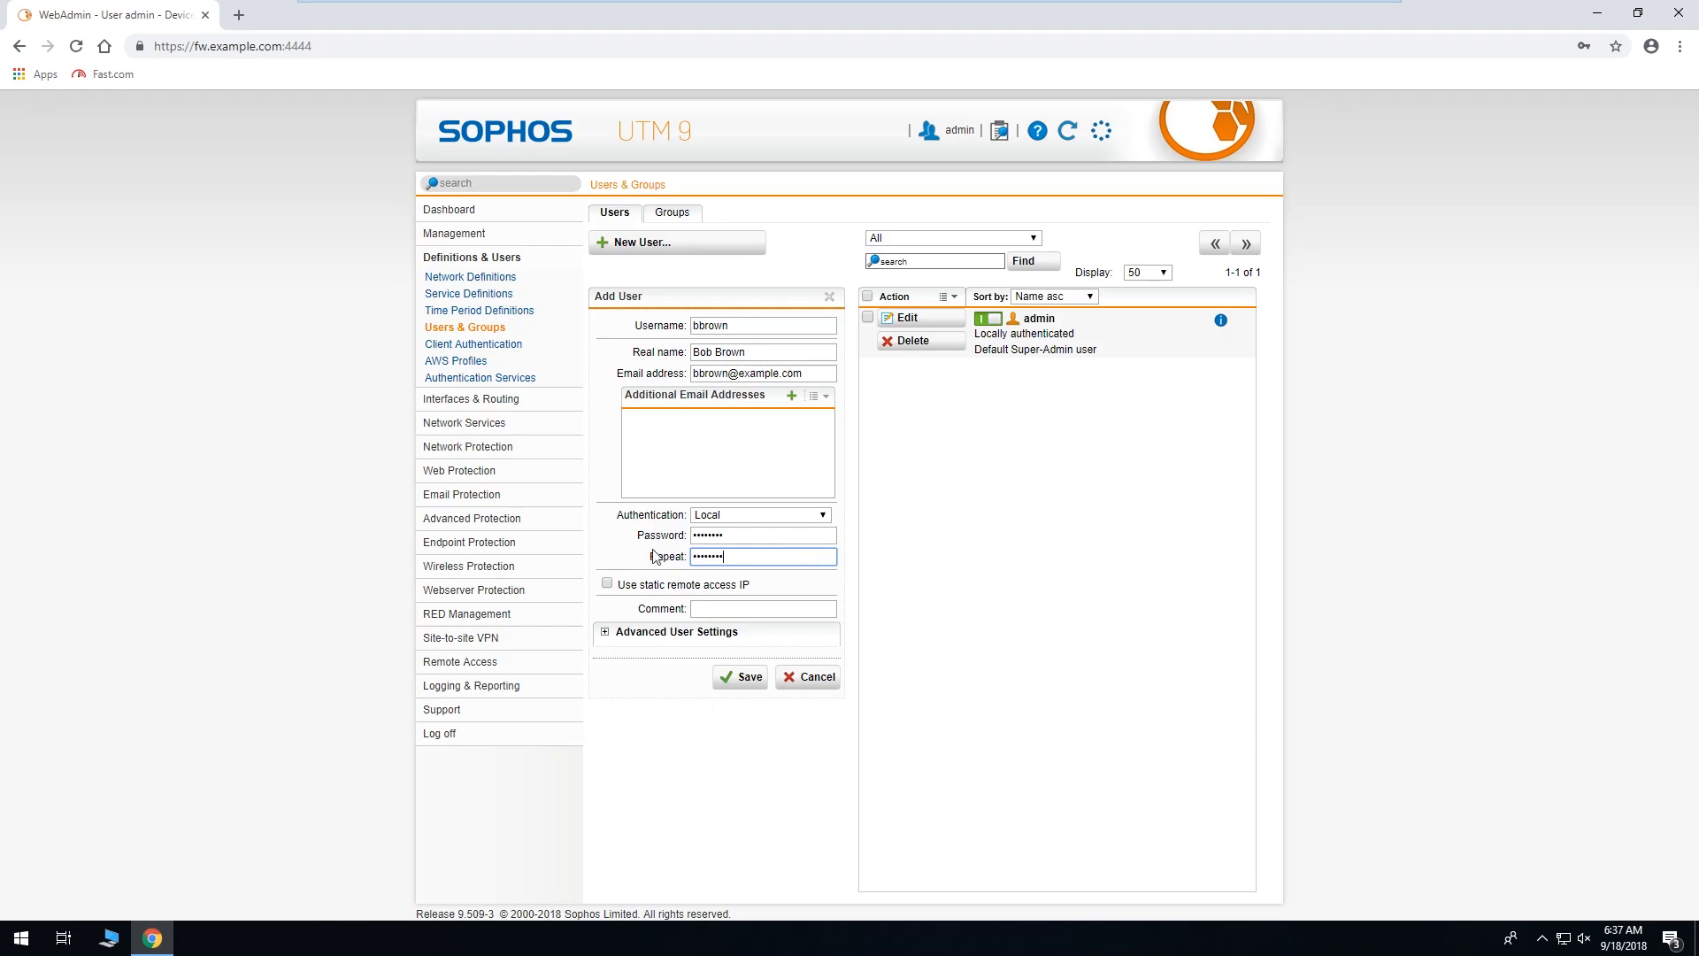
Leave advanced settings and static remote access IP off, then save the new user.
click(645, 632)
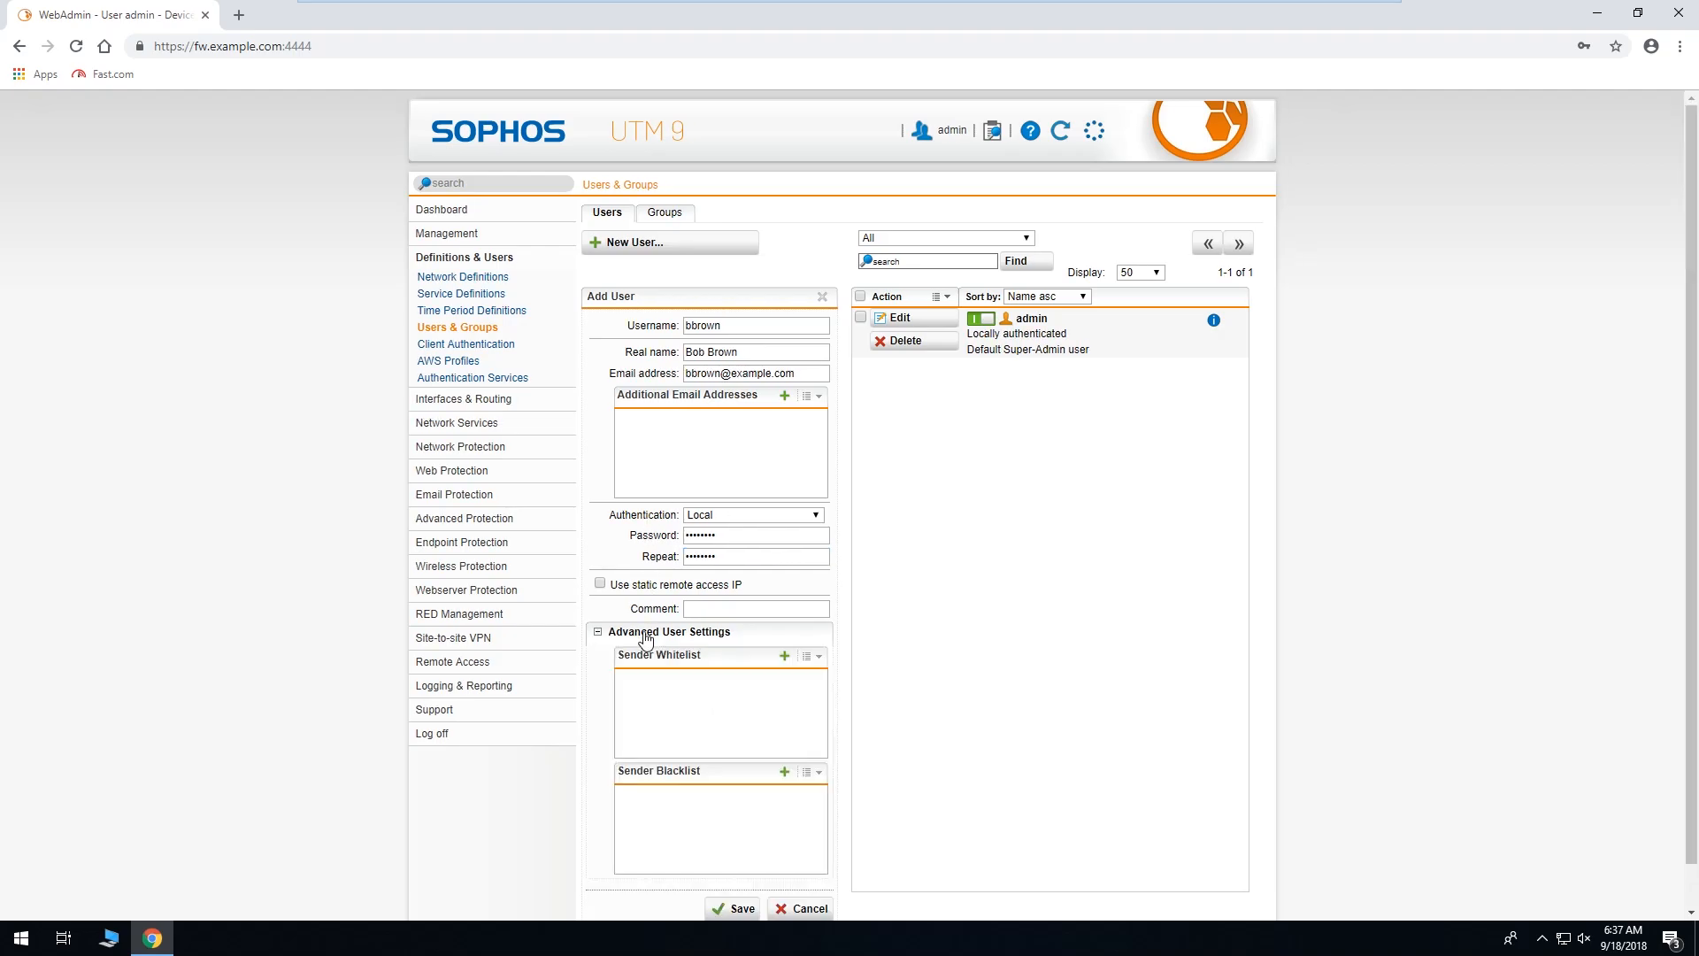
click(644, 634)
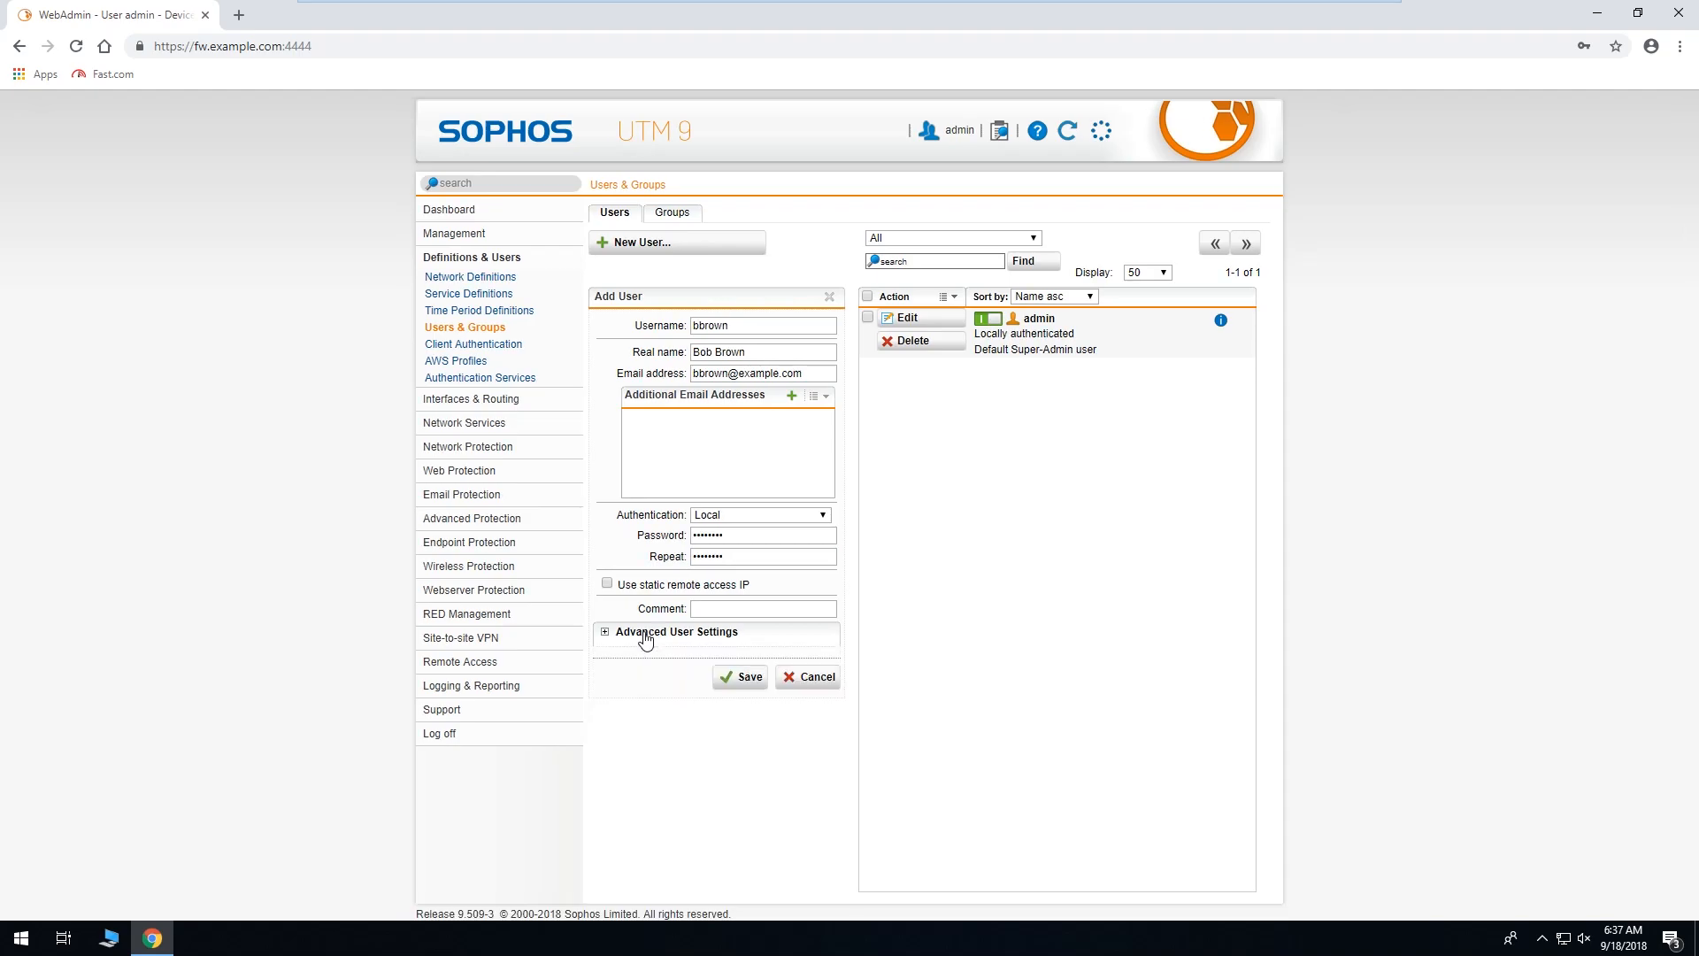
click(608, 586)
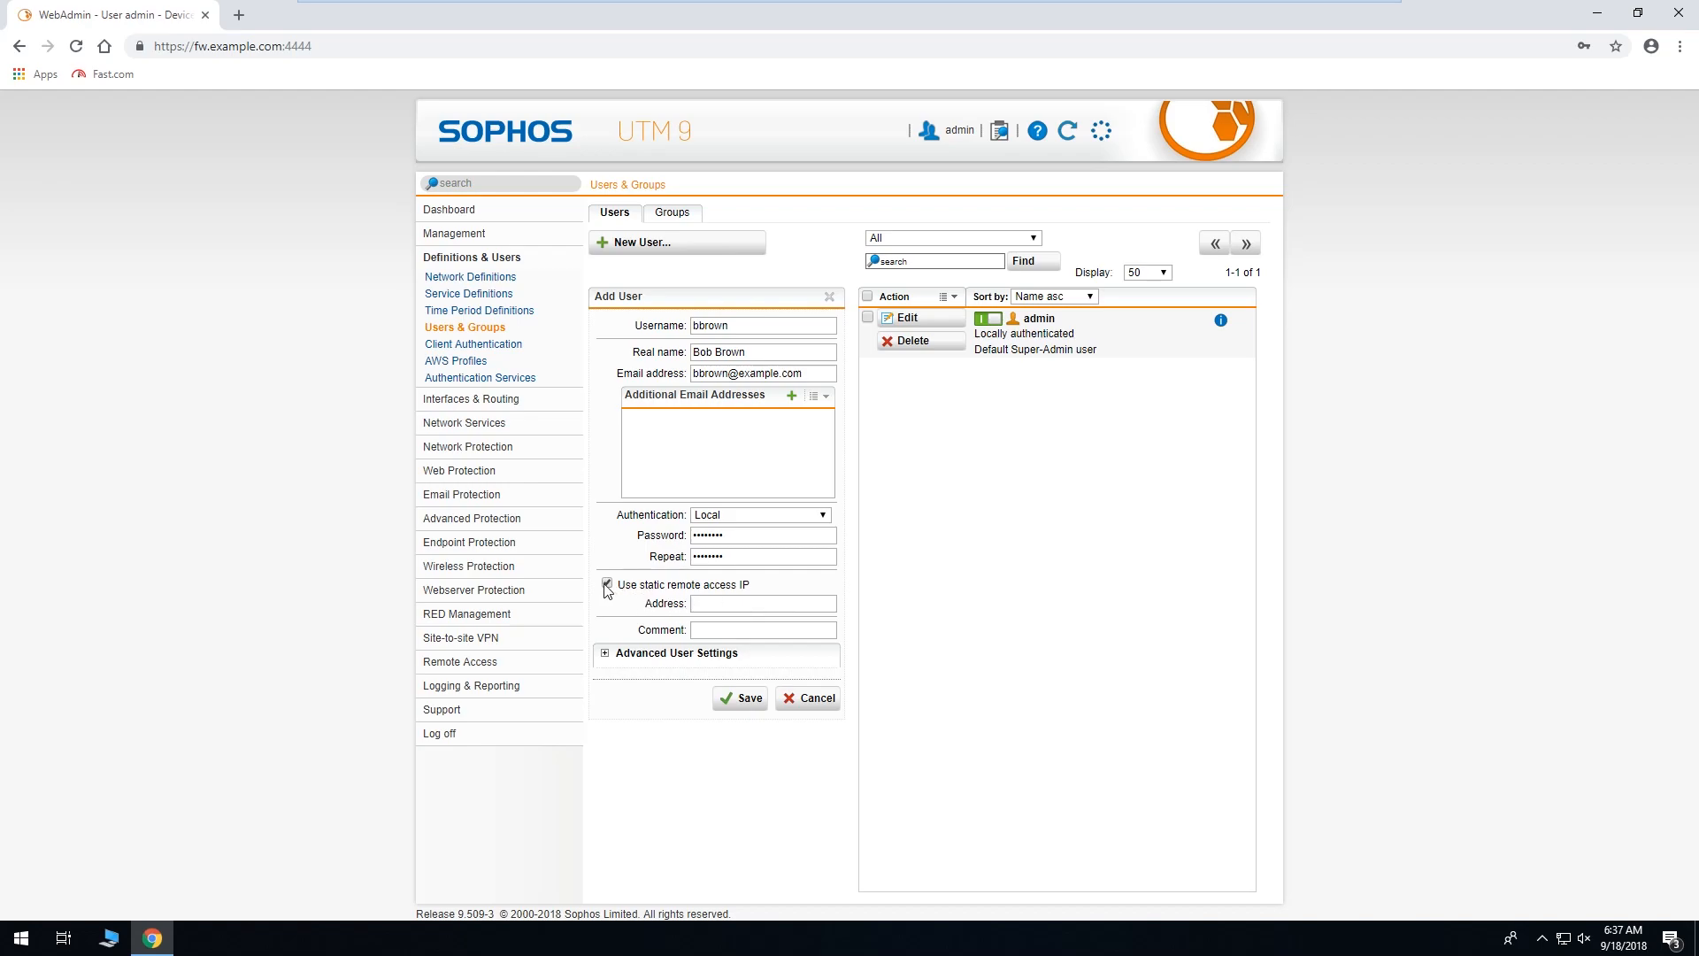
click(606, 584)
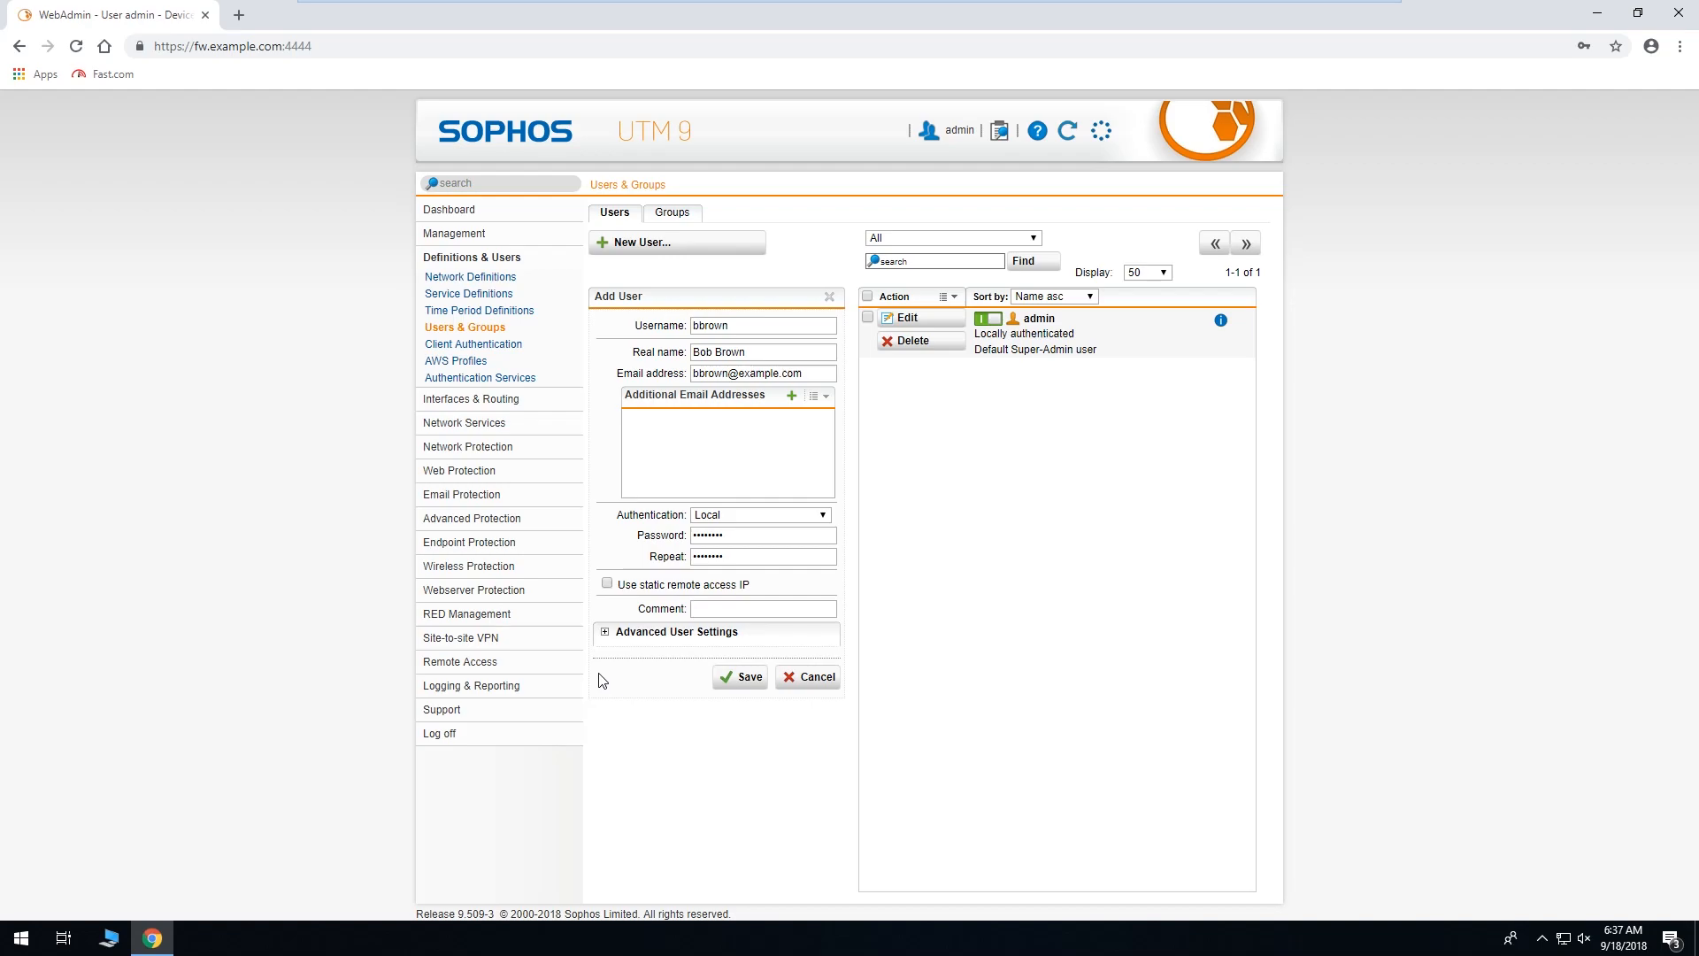
click(637, 631)
scroll(639, 639, down, 1)
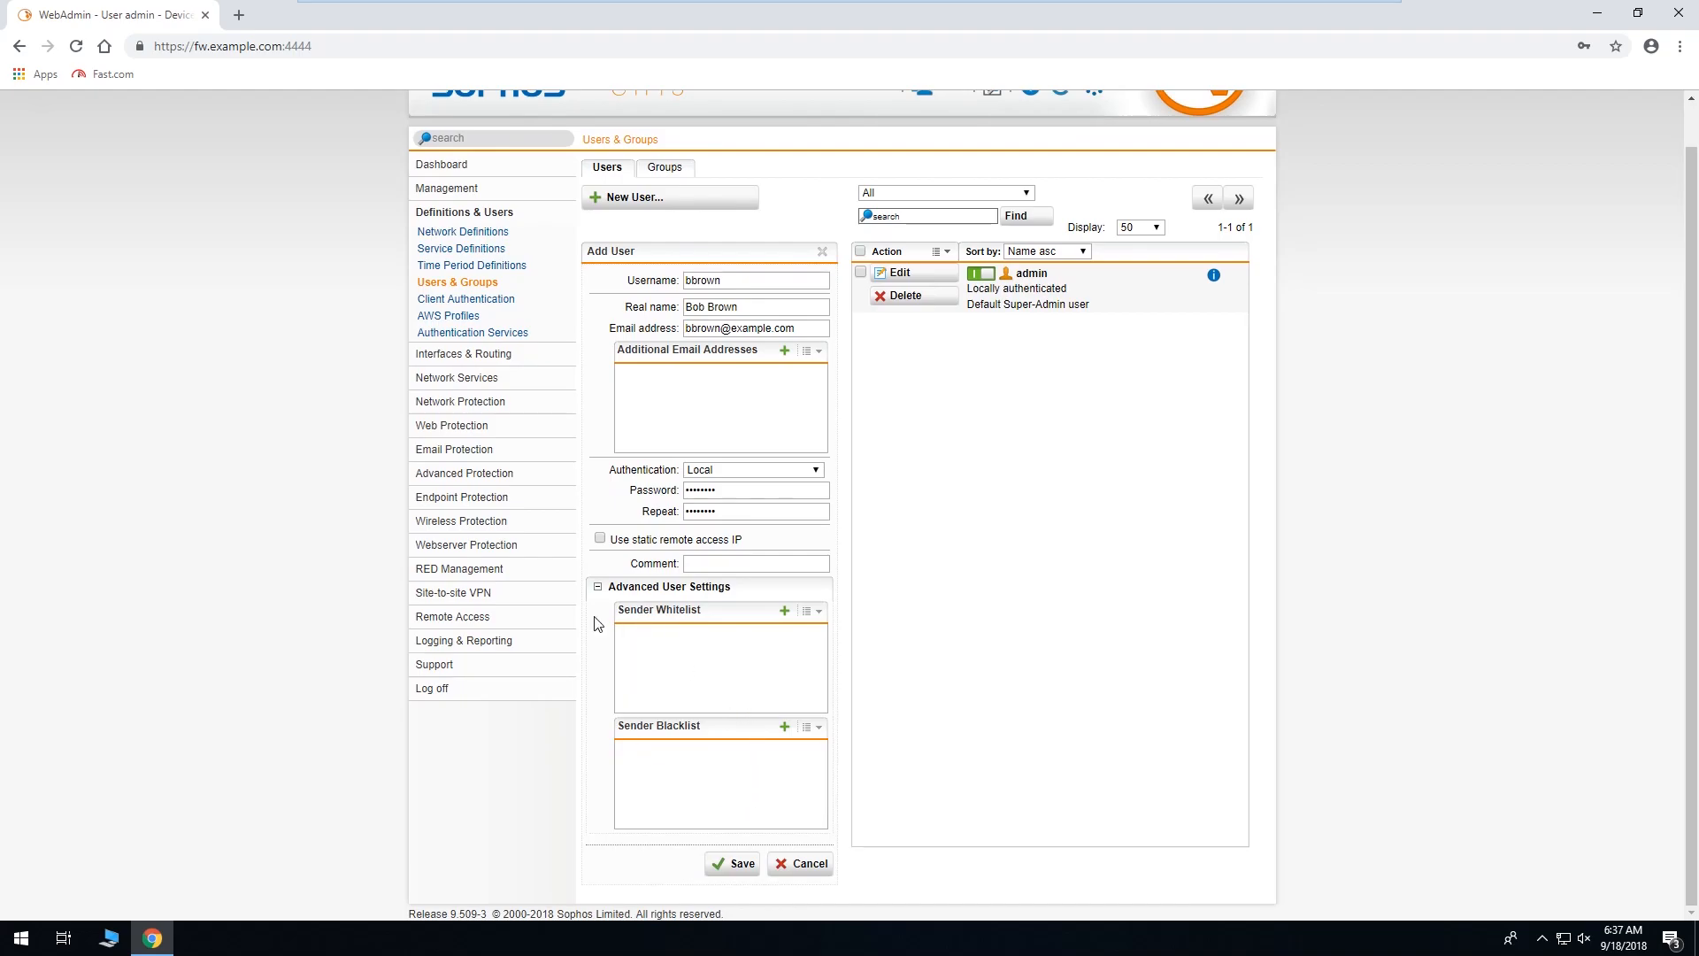
click(599, 588)
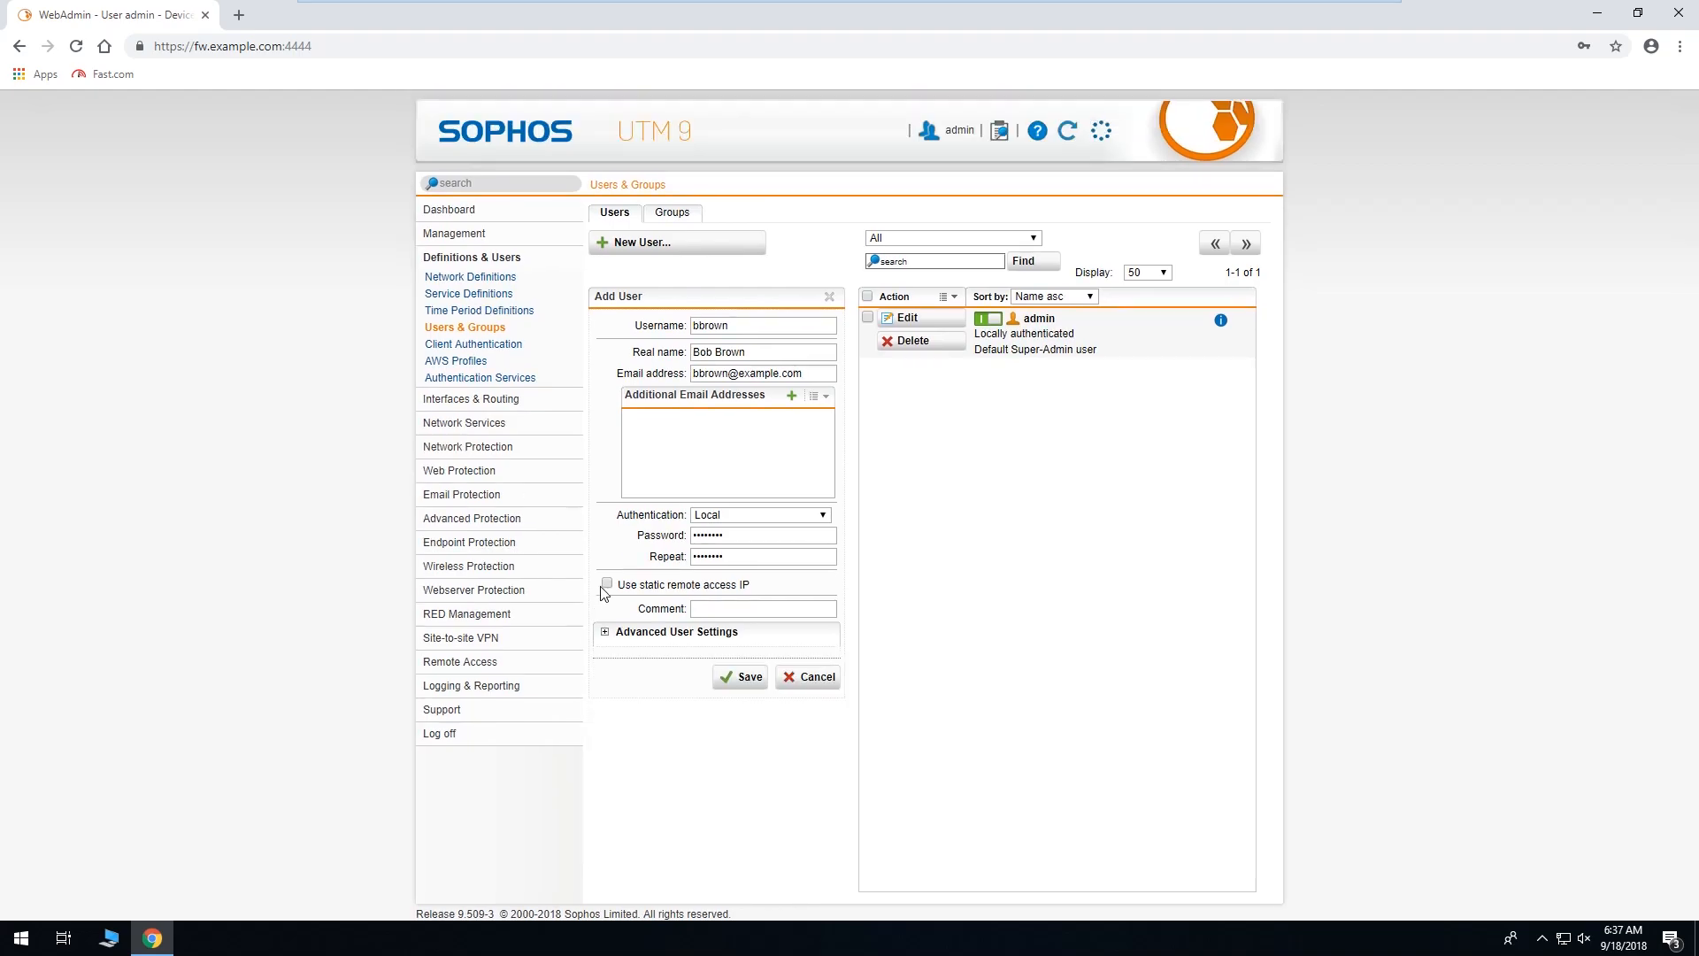
click(739, 678)
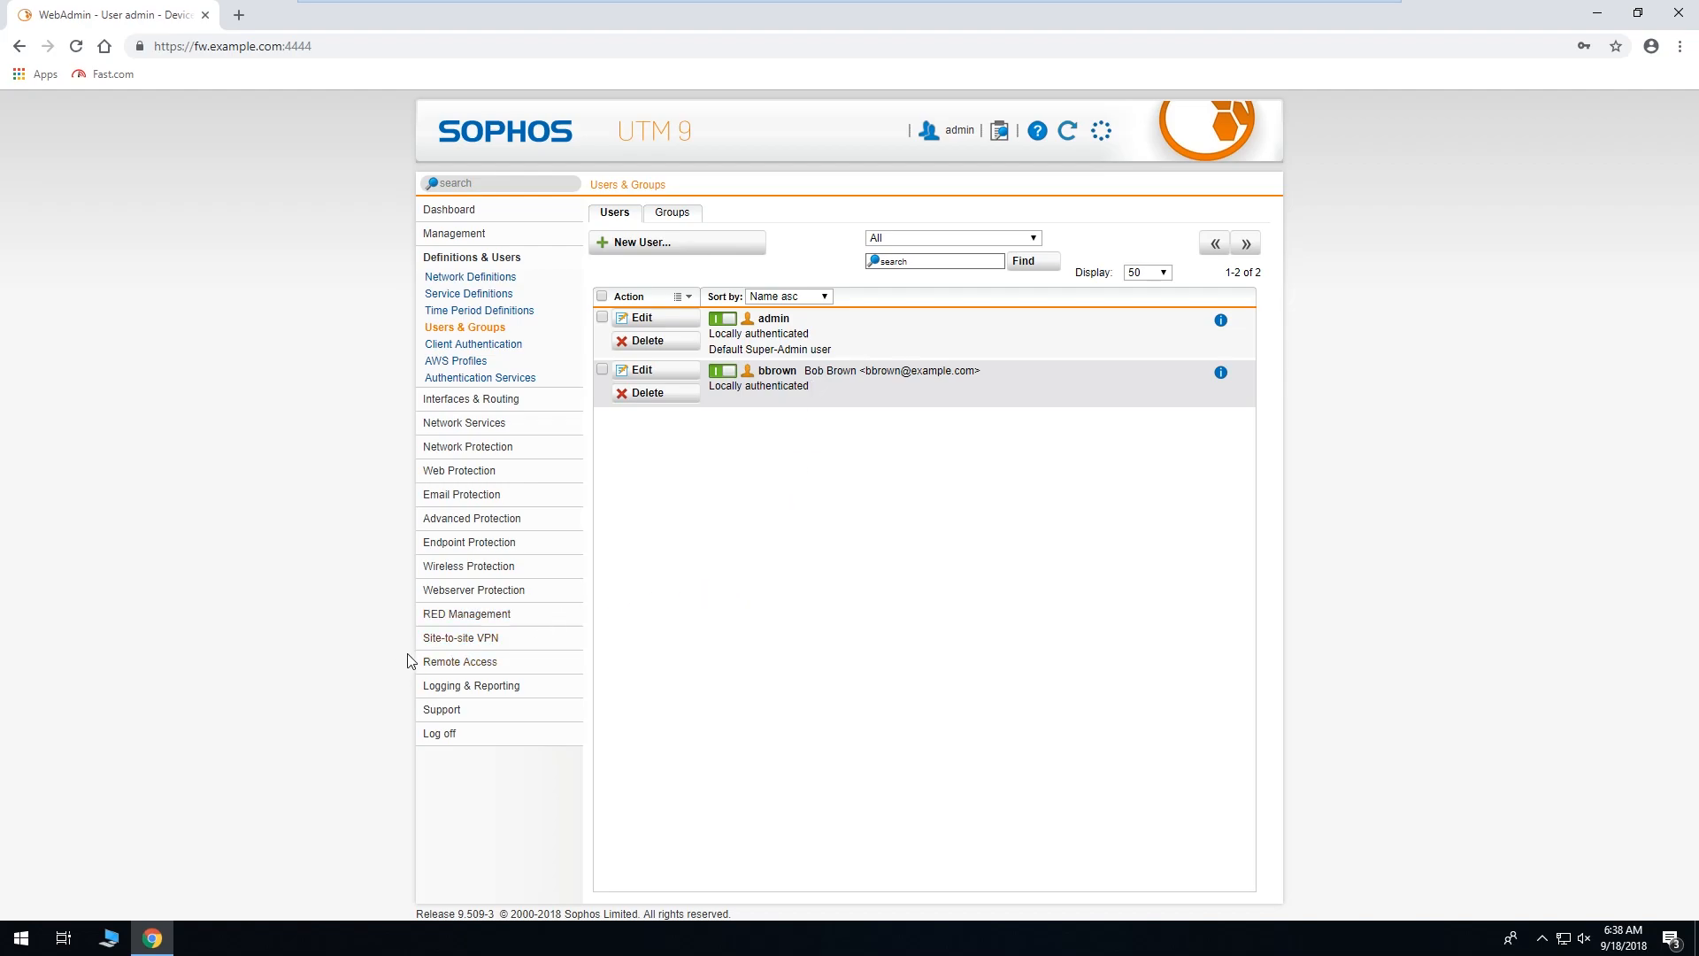
Browse the Site-to-site VPN IPsec, Amazon VPC and SSL pages, then open Remote Access status.
click(524, 650)
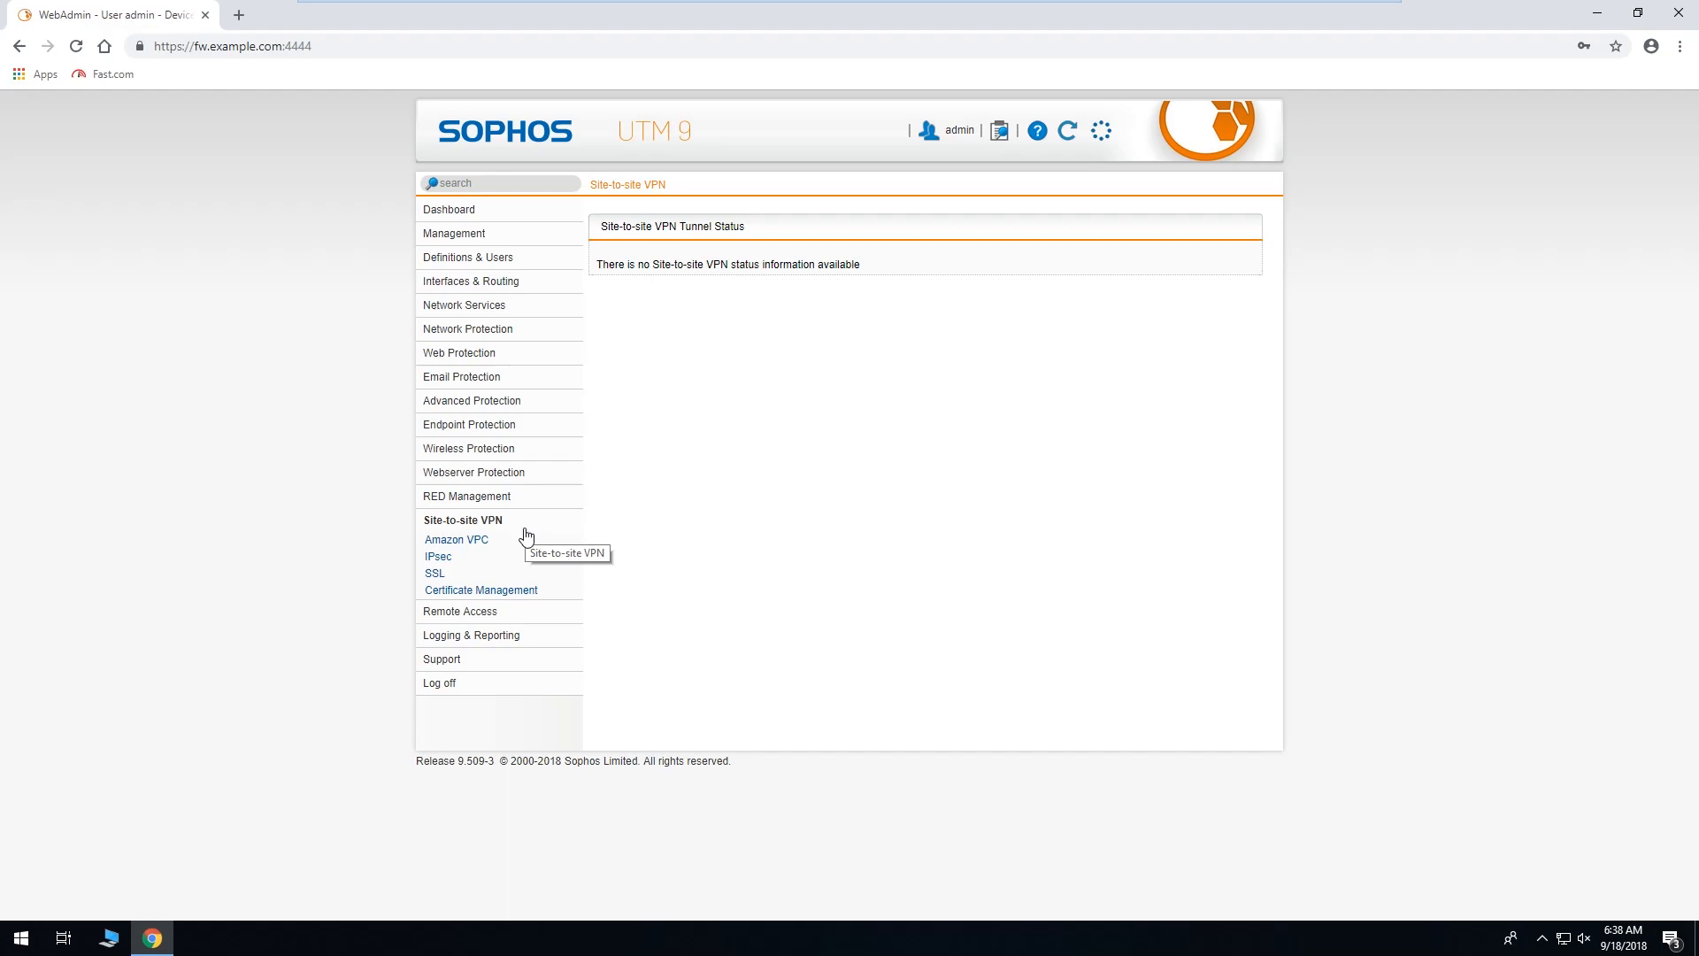
click(478, 560)
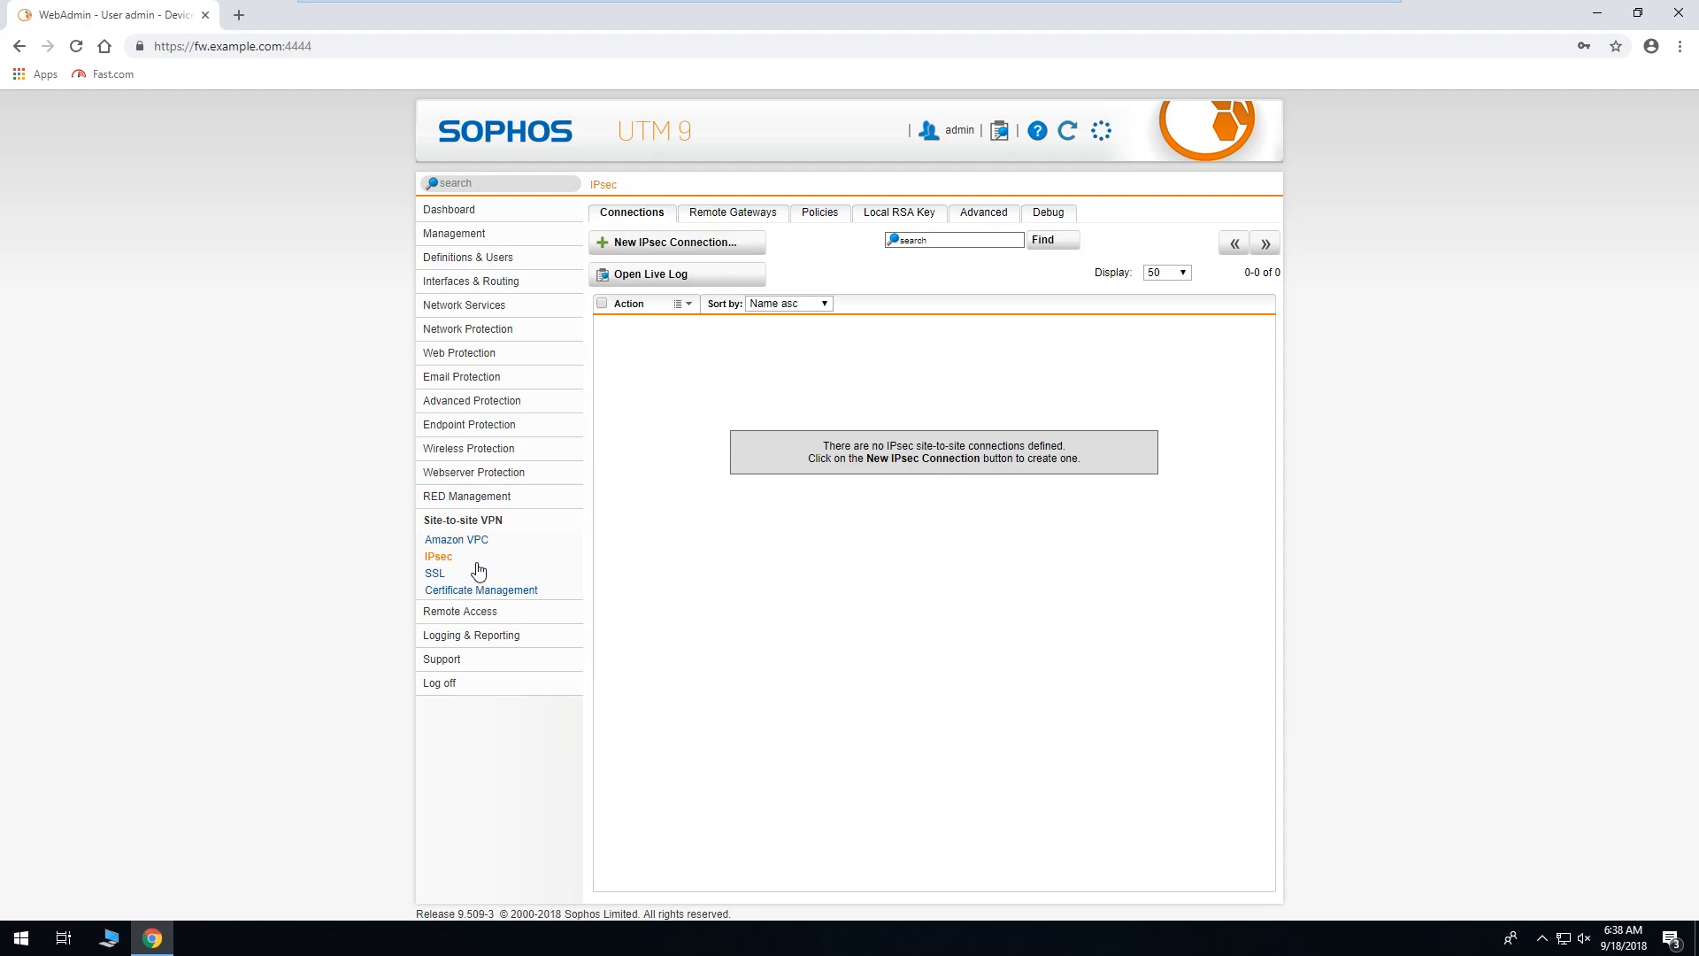
click(475, 542)
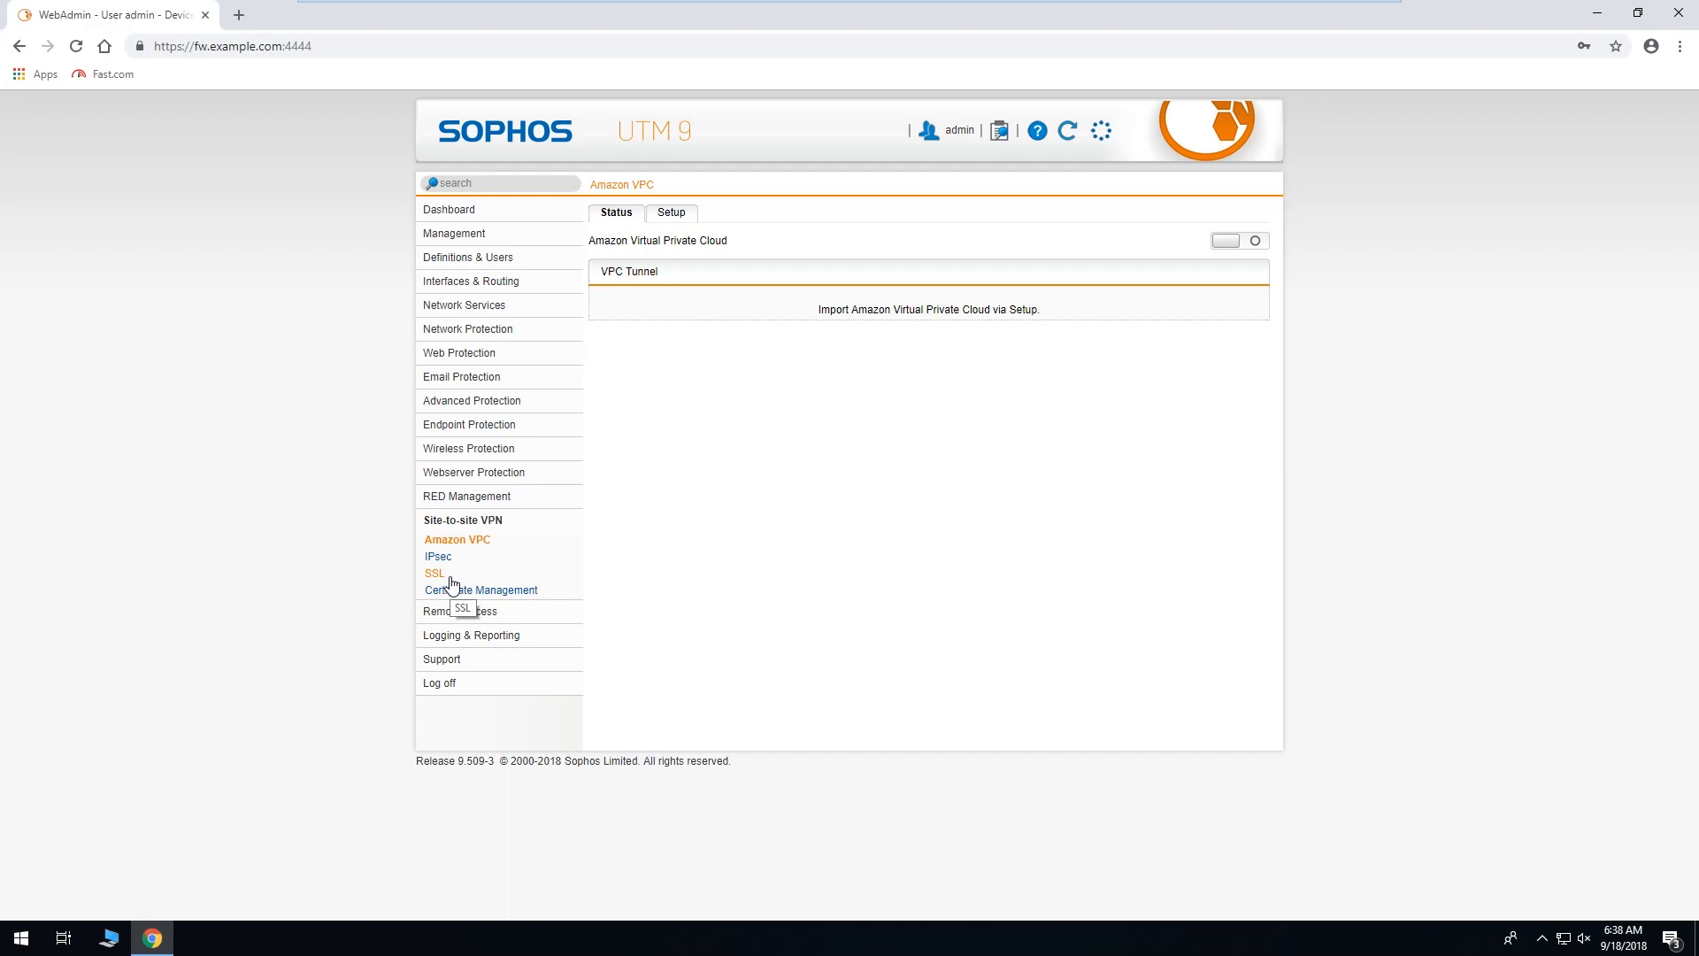
click(451, 583)
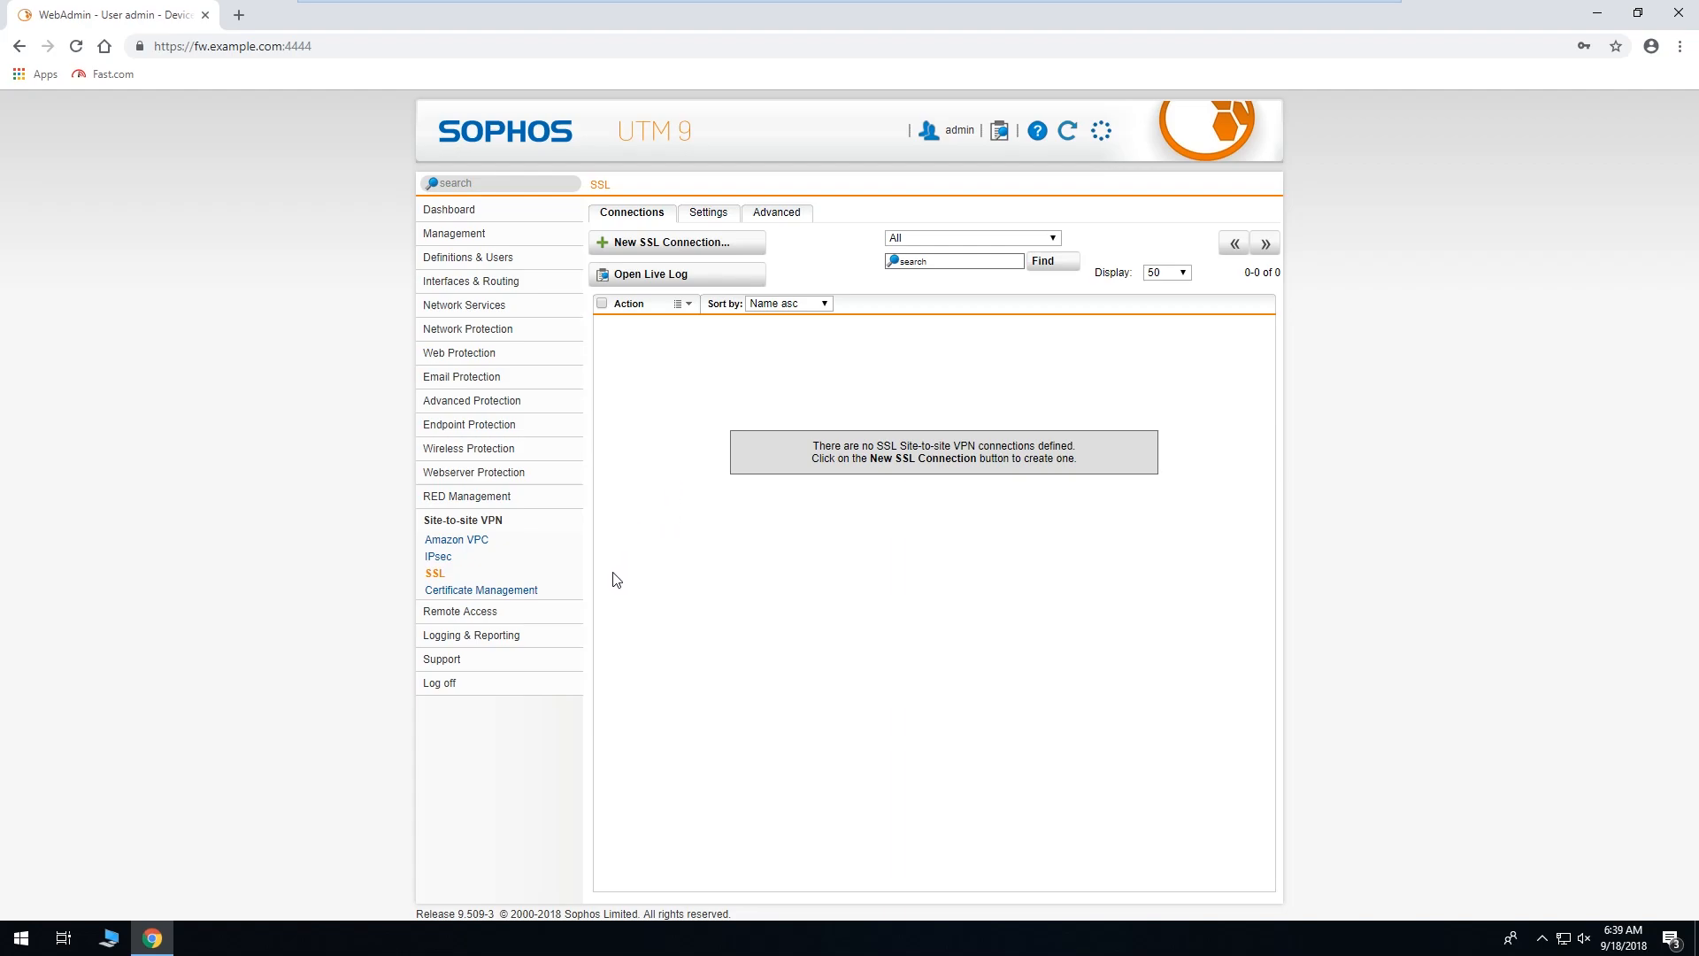
click(569, 617)
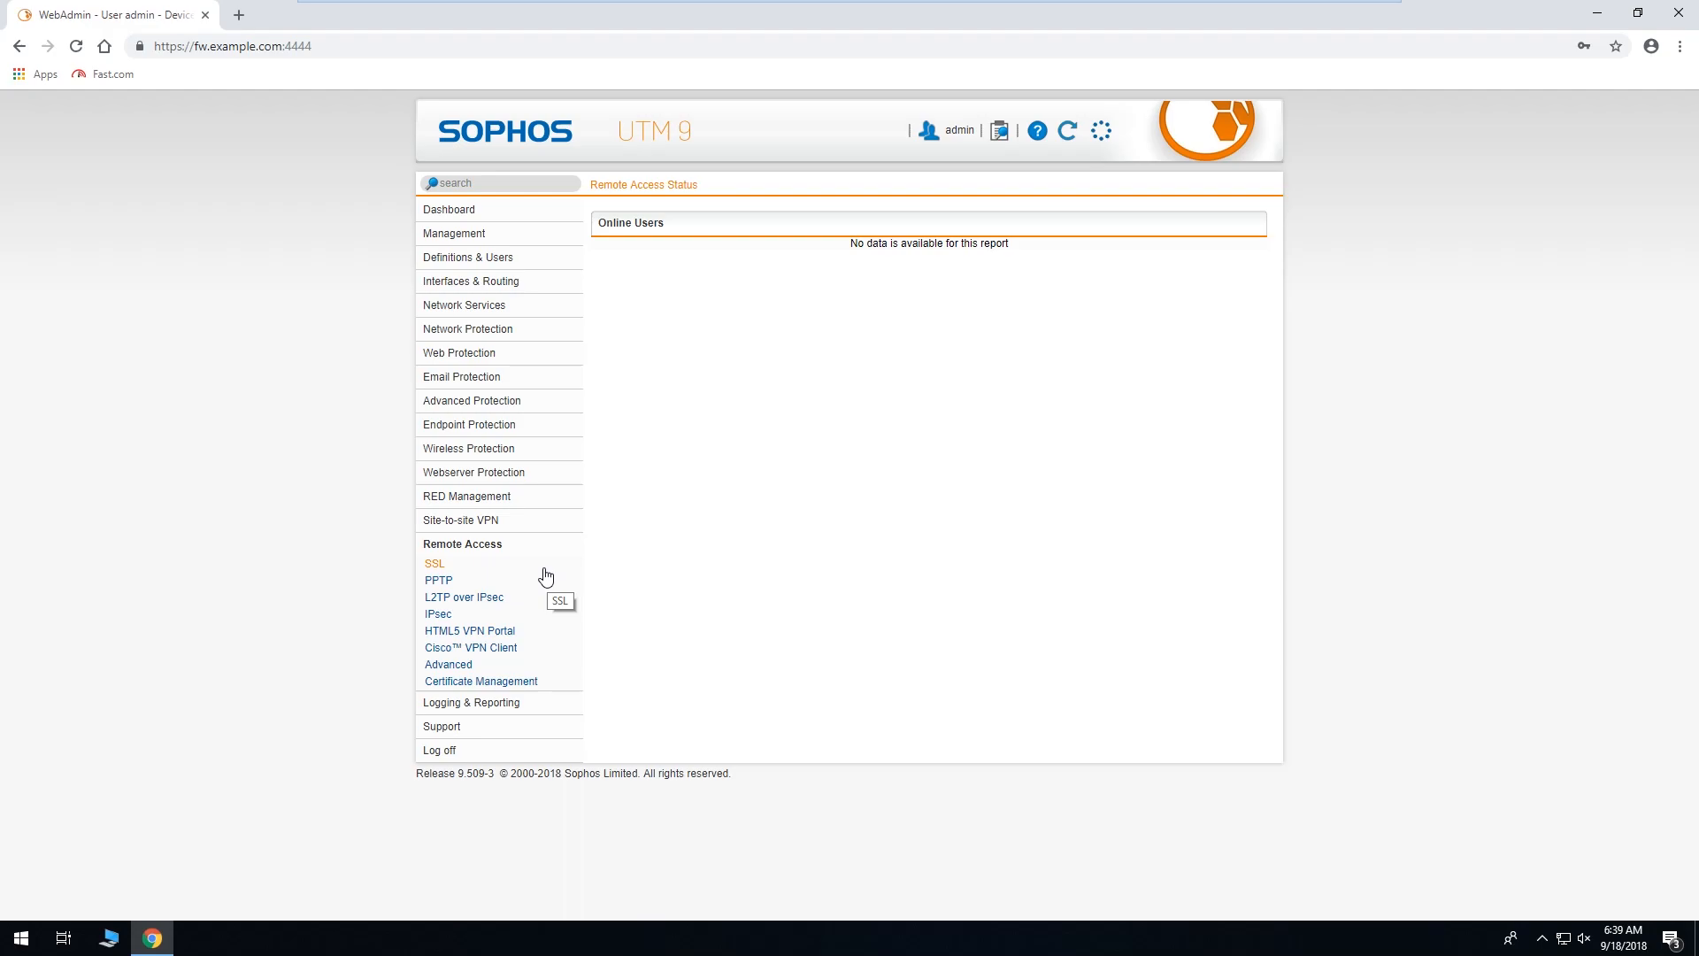
Start a new SSL remote access profile and place the cursor in its Profile name field.
click(463, 565)
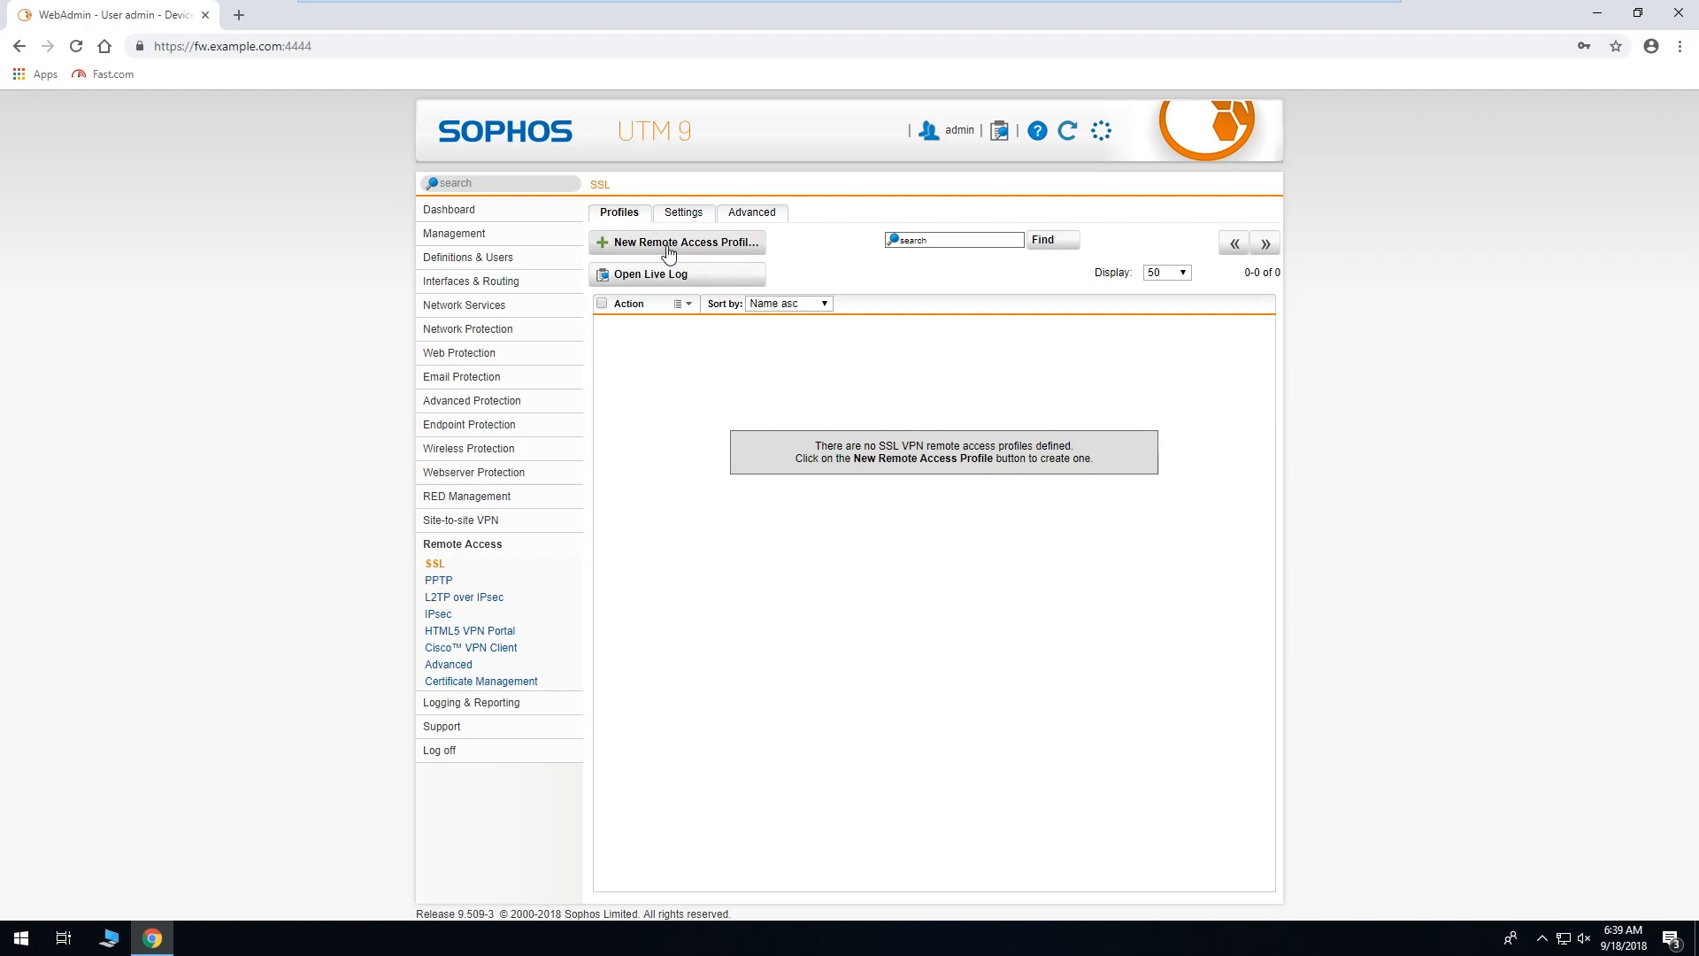
click(634, 246)
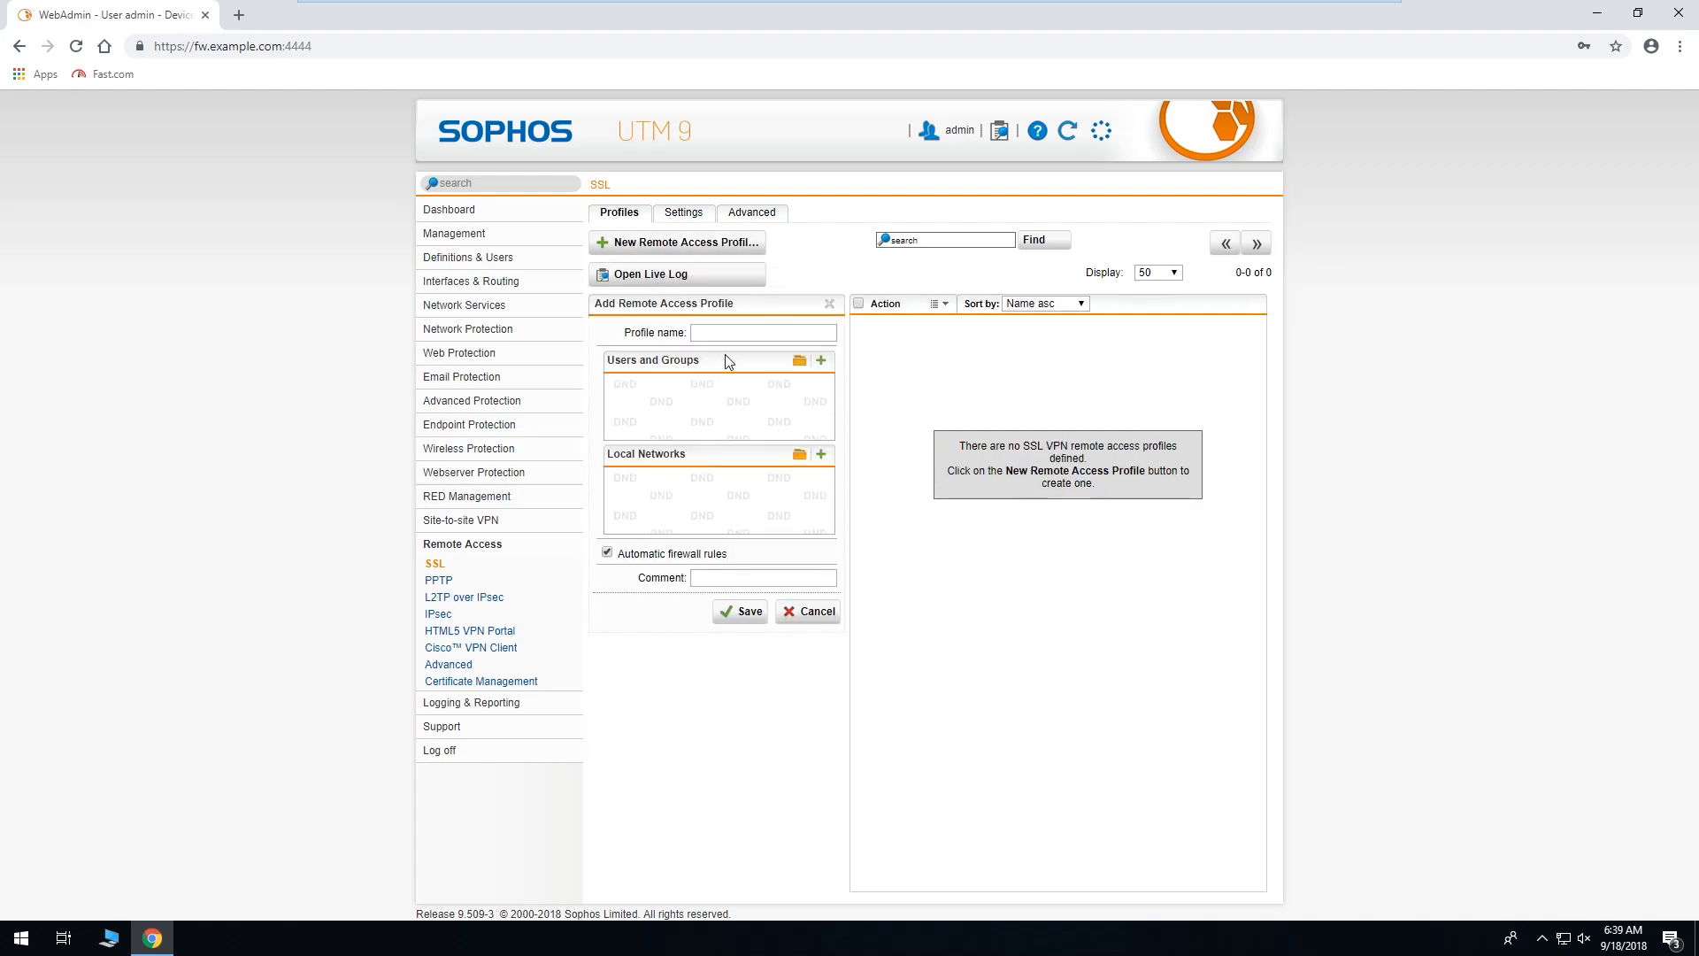
click(737, 332)
Name the profile 'Test' and add the second, non-admin user account to its Users and Groups.
text(est)
click(797, 362)
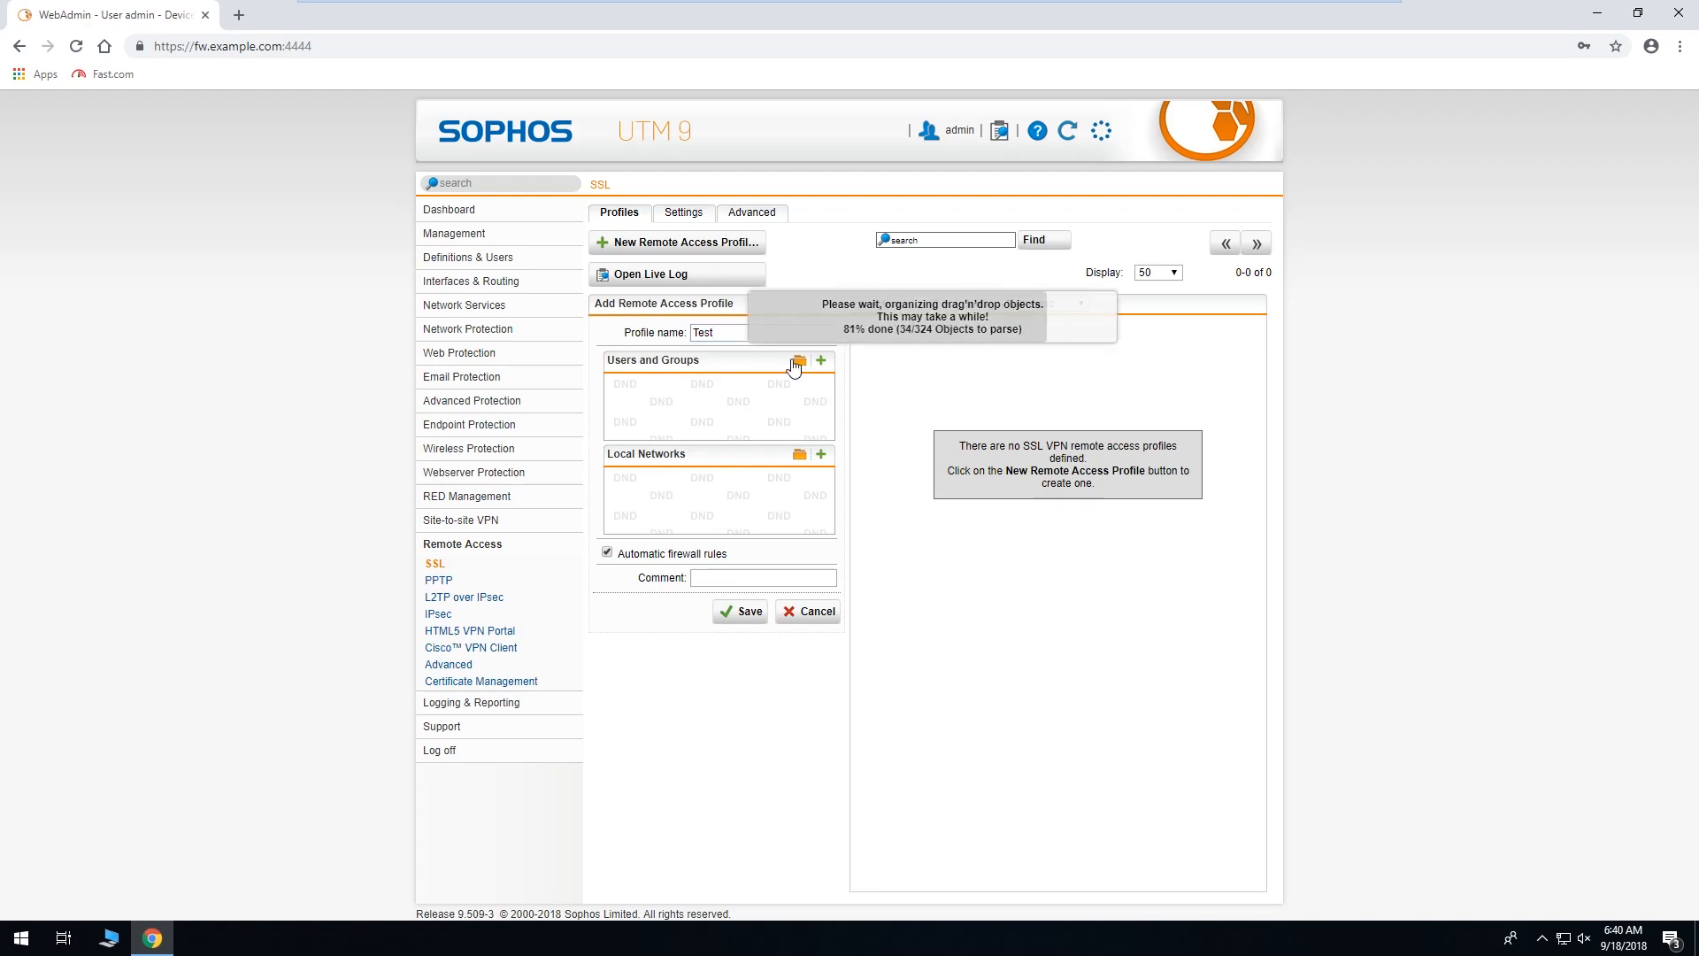
drag(455, 252, 673, 417)
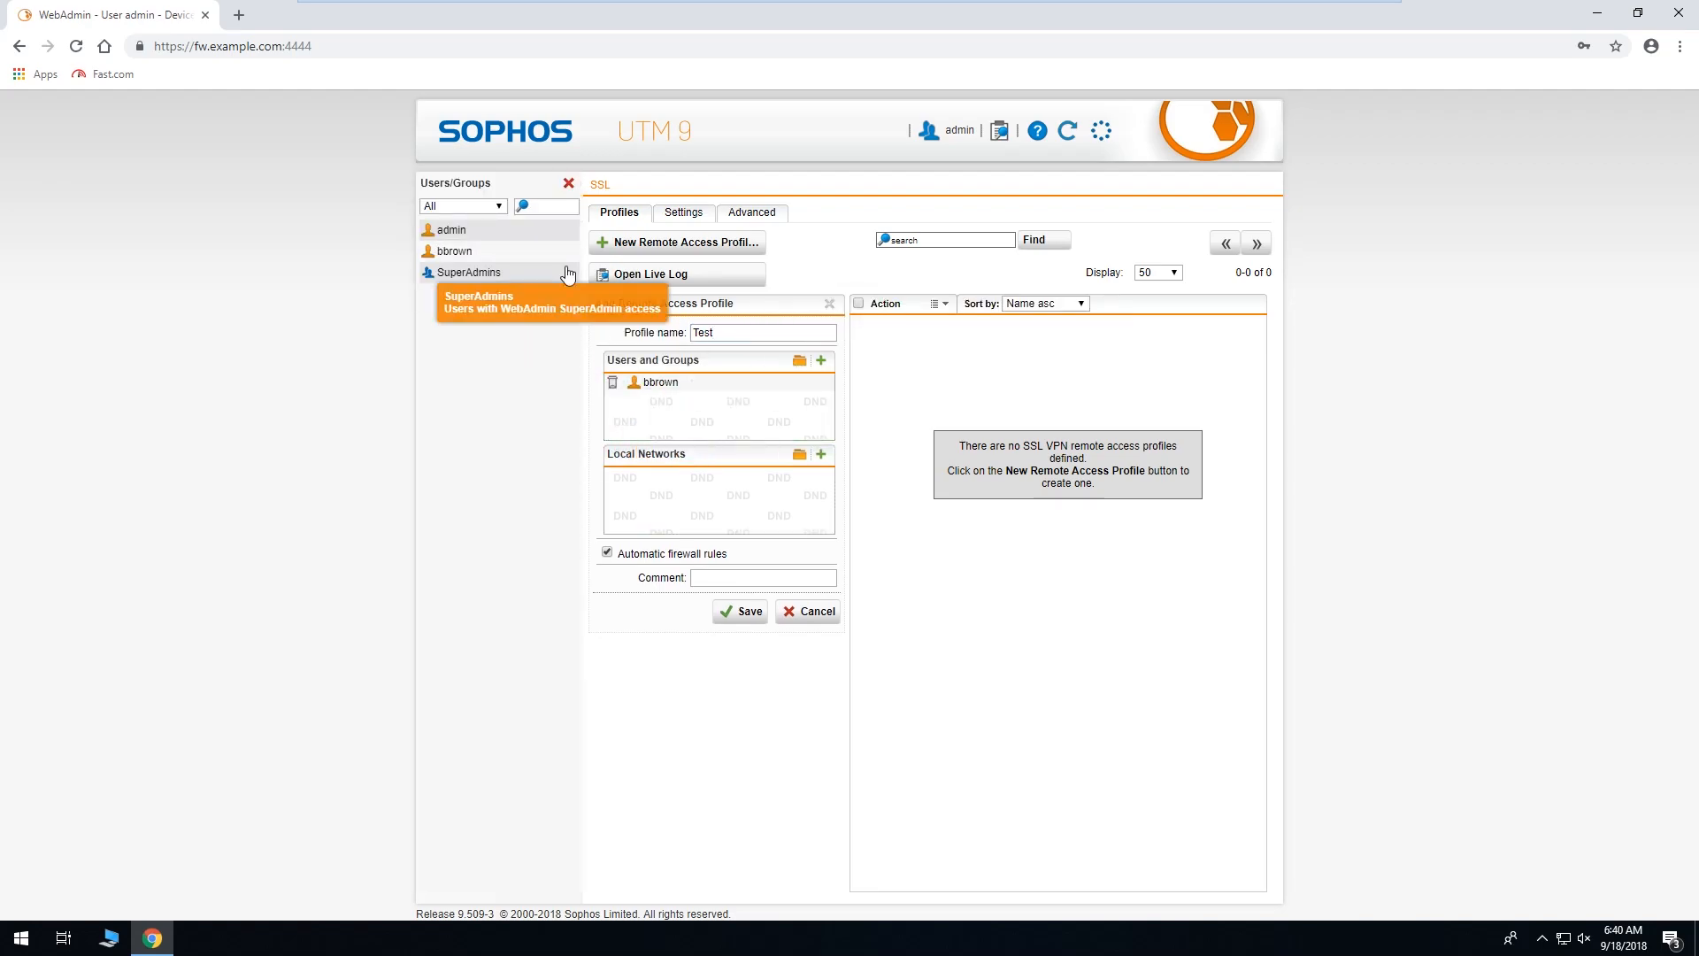
click(568, 183)
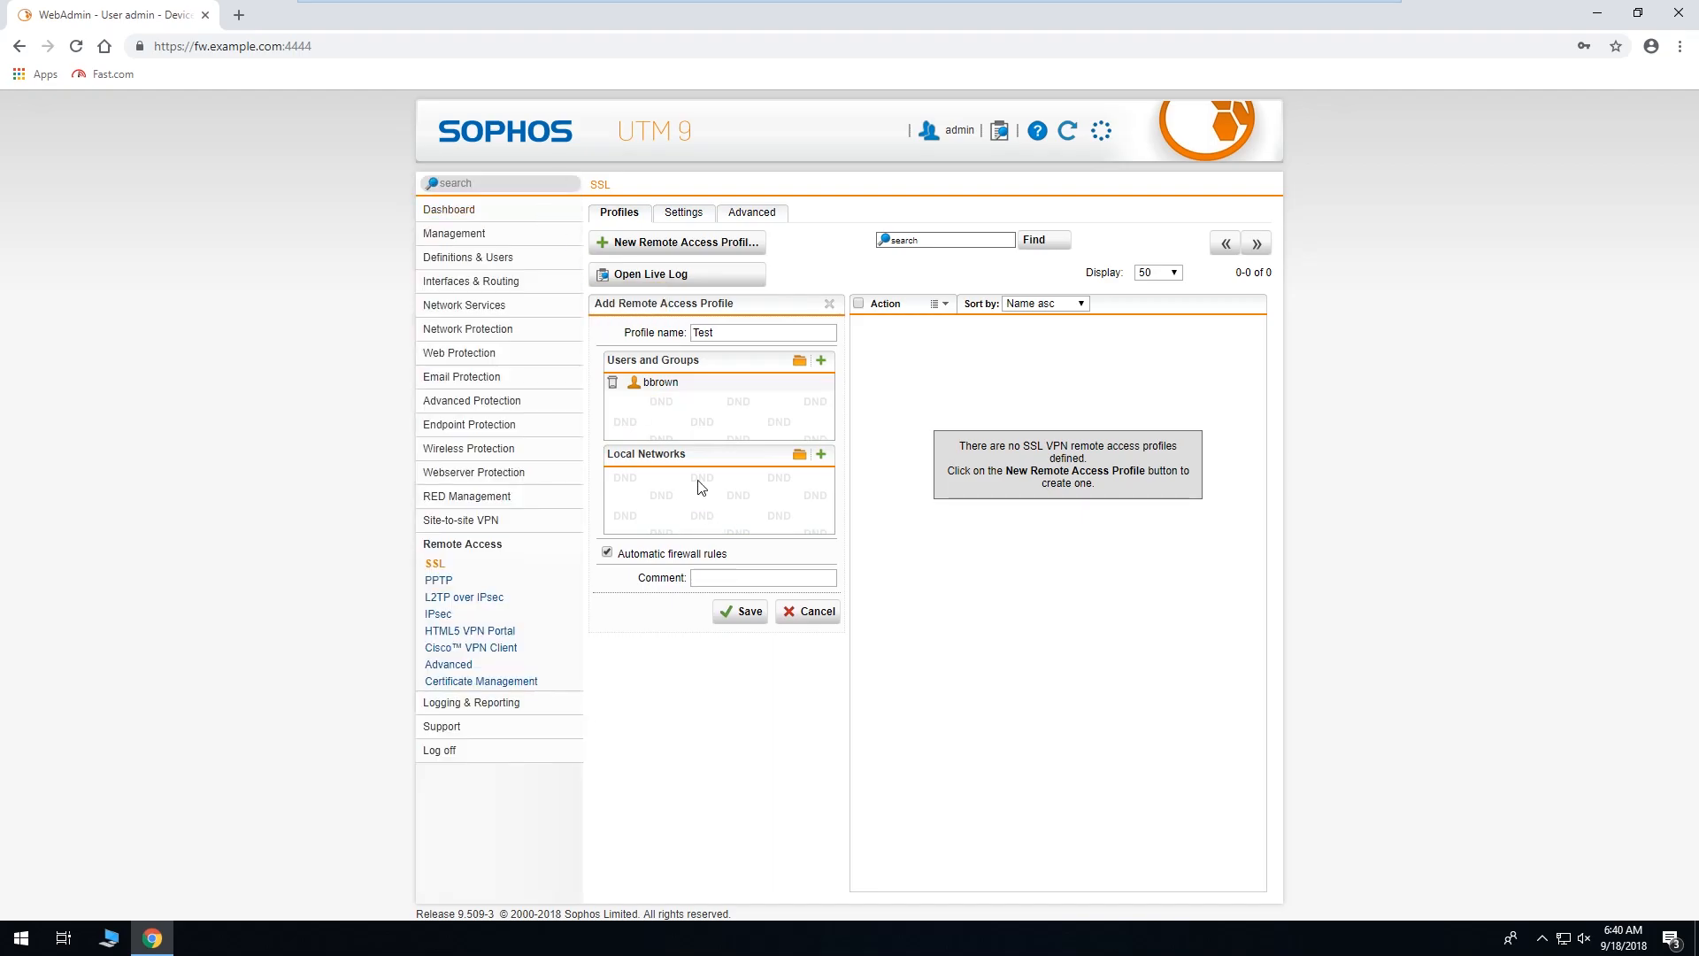
click(799, 455)
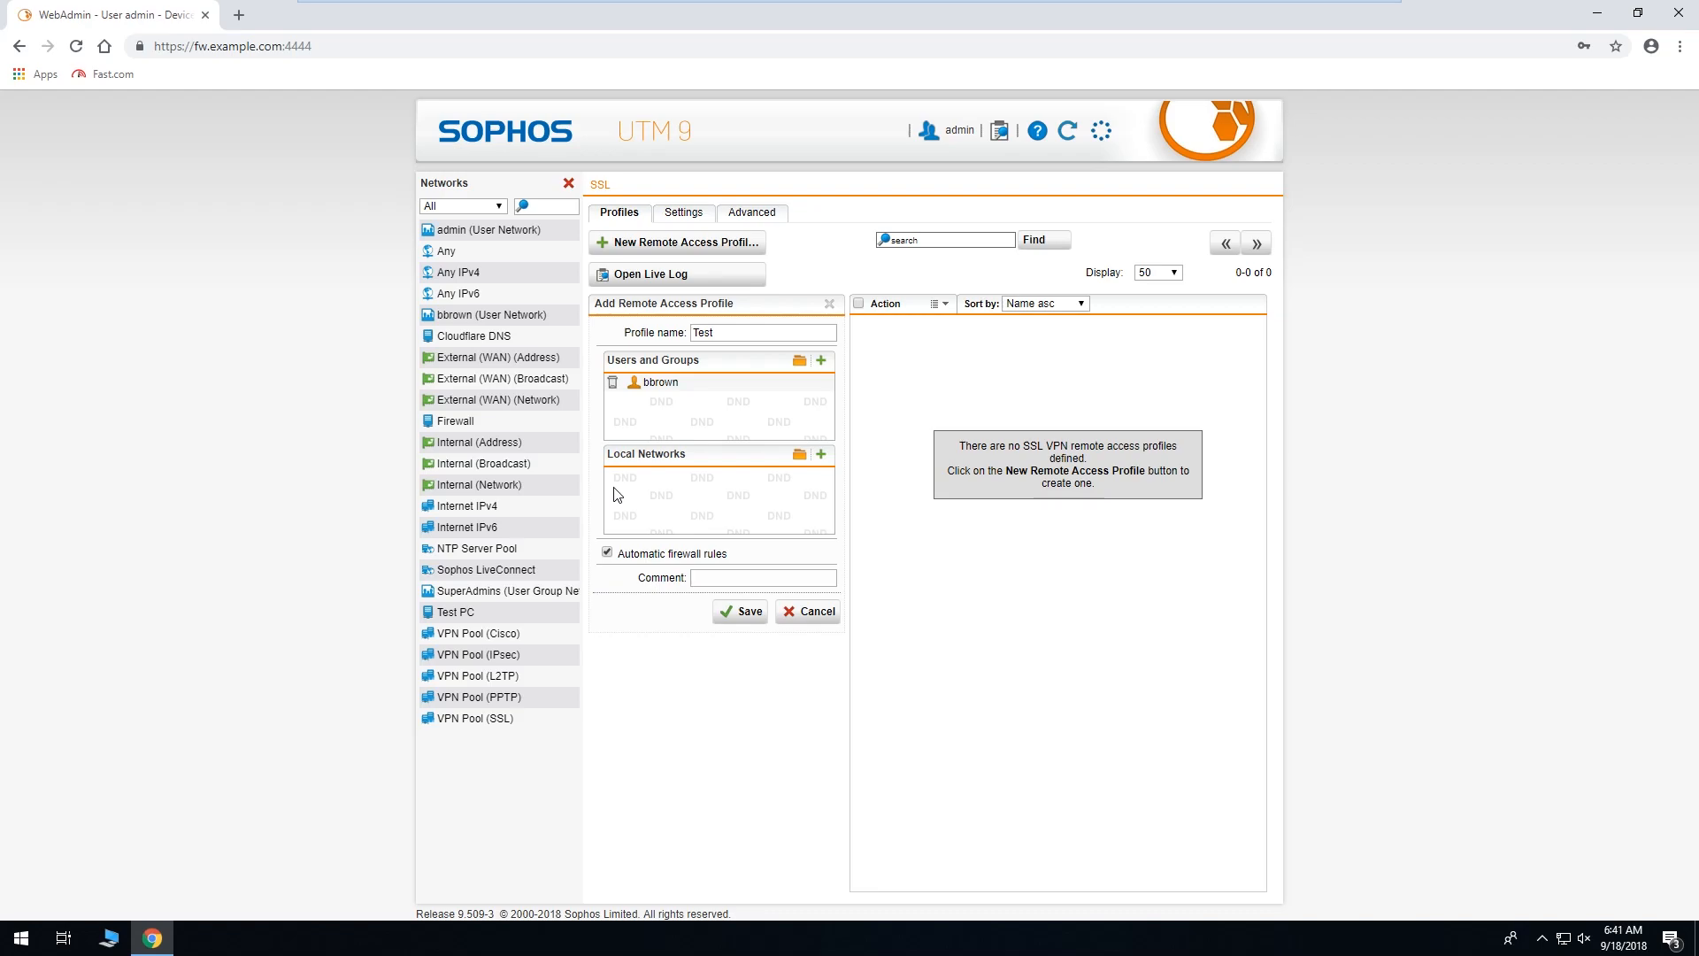
Try Internal (Network), Internet IPv4 and IPv6 as local networks, remove them, and set Any instead.
drag(479, 484, 664, 498)
drag(535, 506, 753, 507)
drag(468, 527, 651, 527)
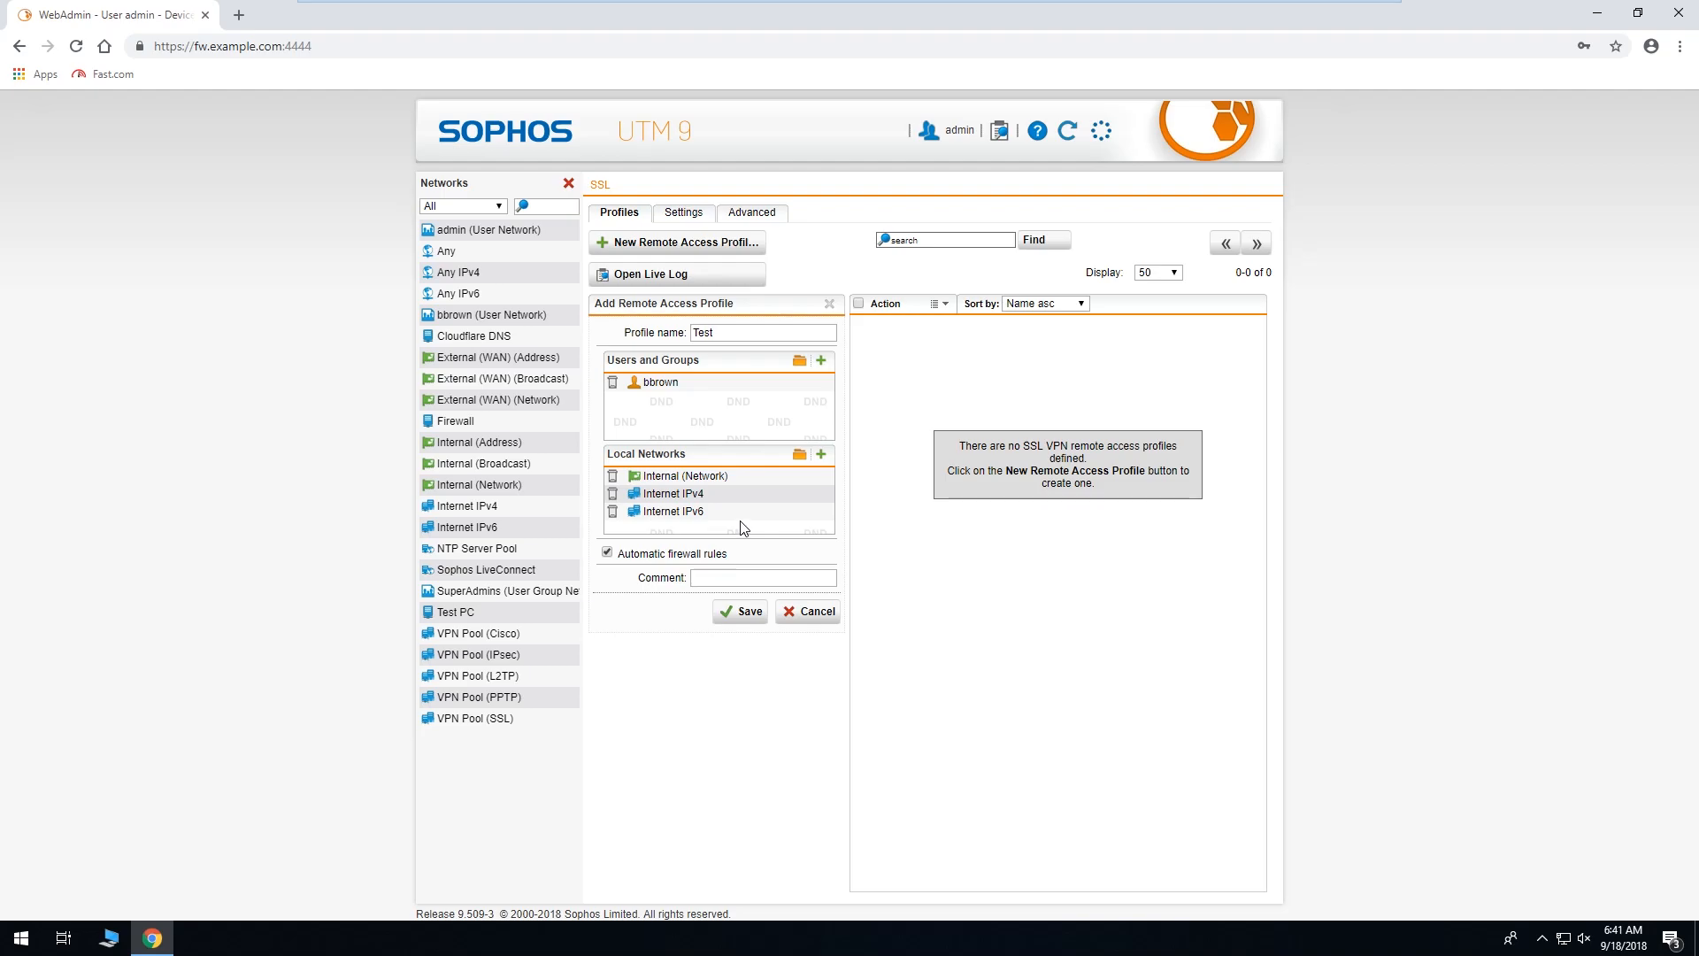
click(613, 512)
click(613, 494)
click(612, 477)
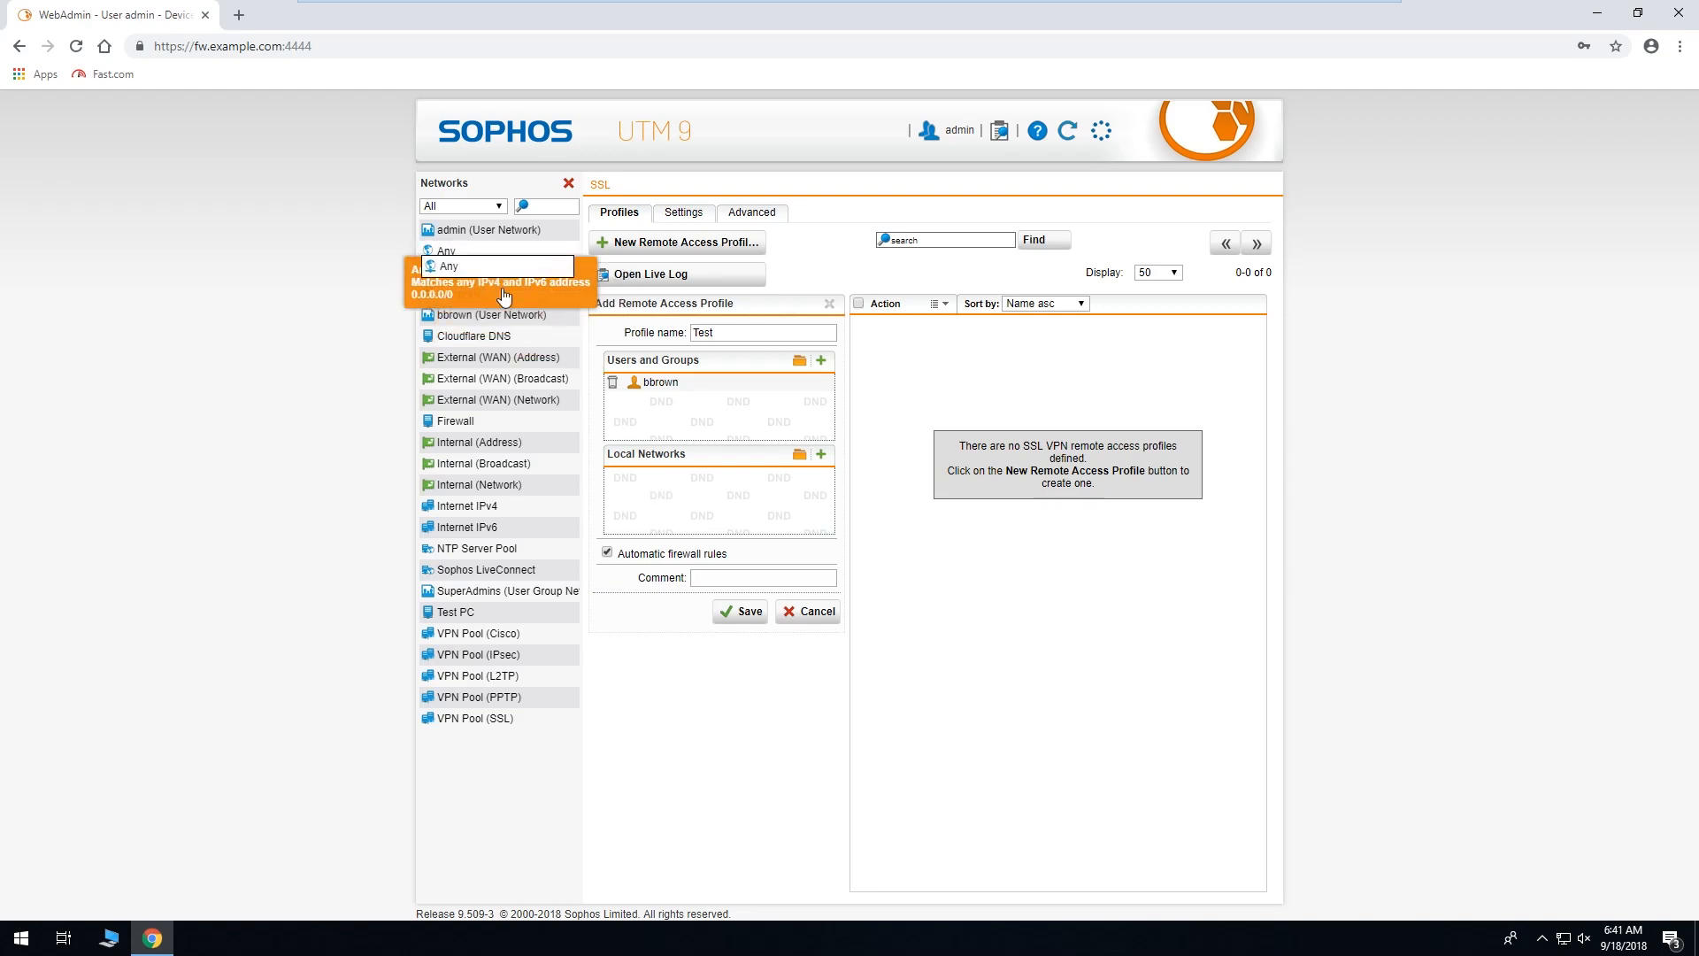
drag(489, 284, 660, 493)
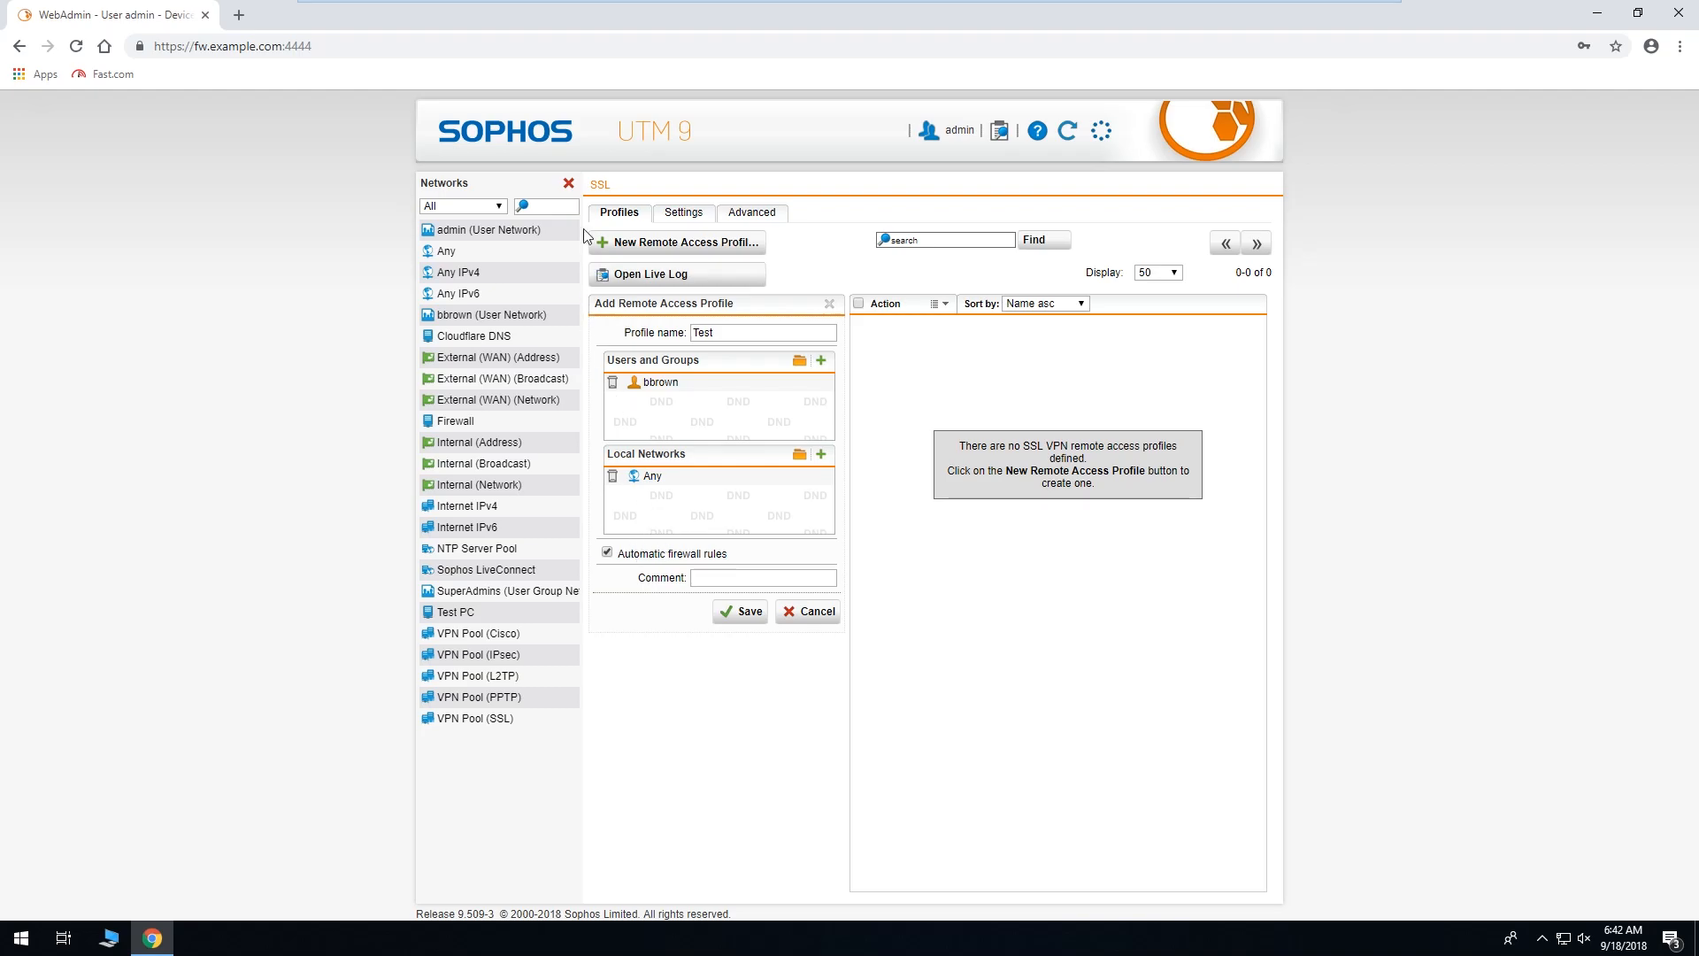
click(568, 183)
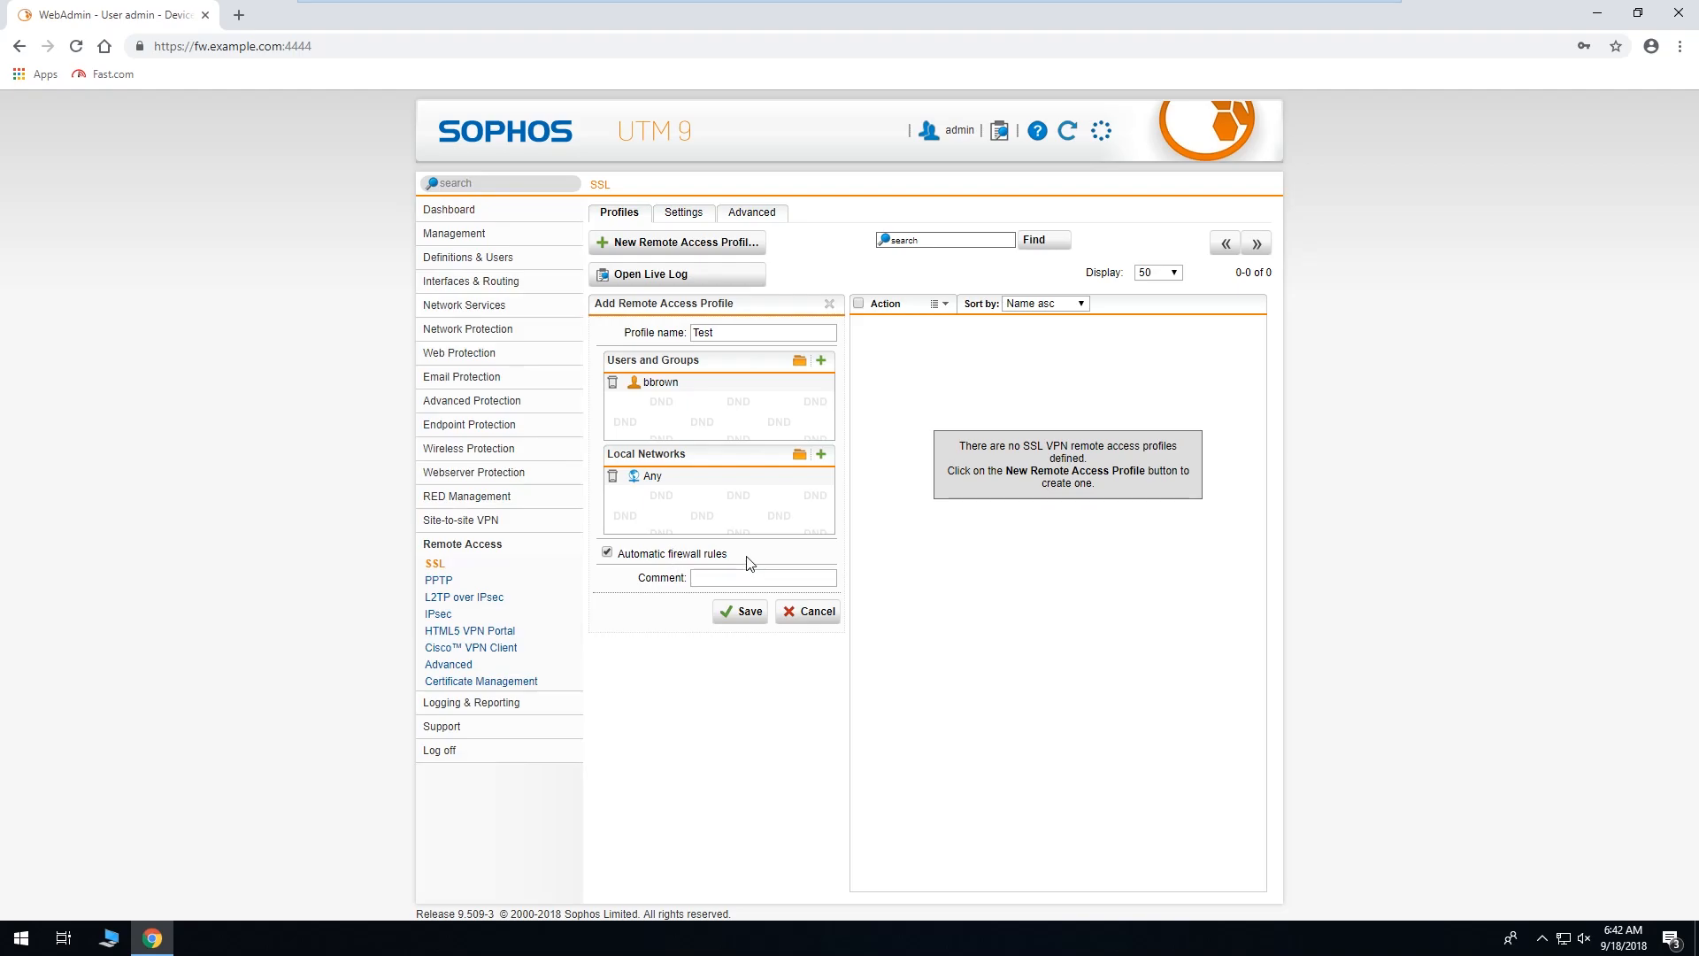
Swap the Local Networks entry between Internal (Network) and Any several times, finishing with Any.
mouse_move(639, 483)
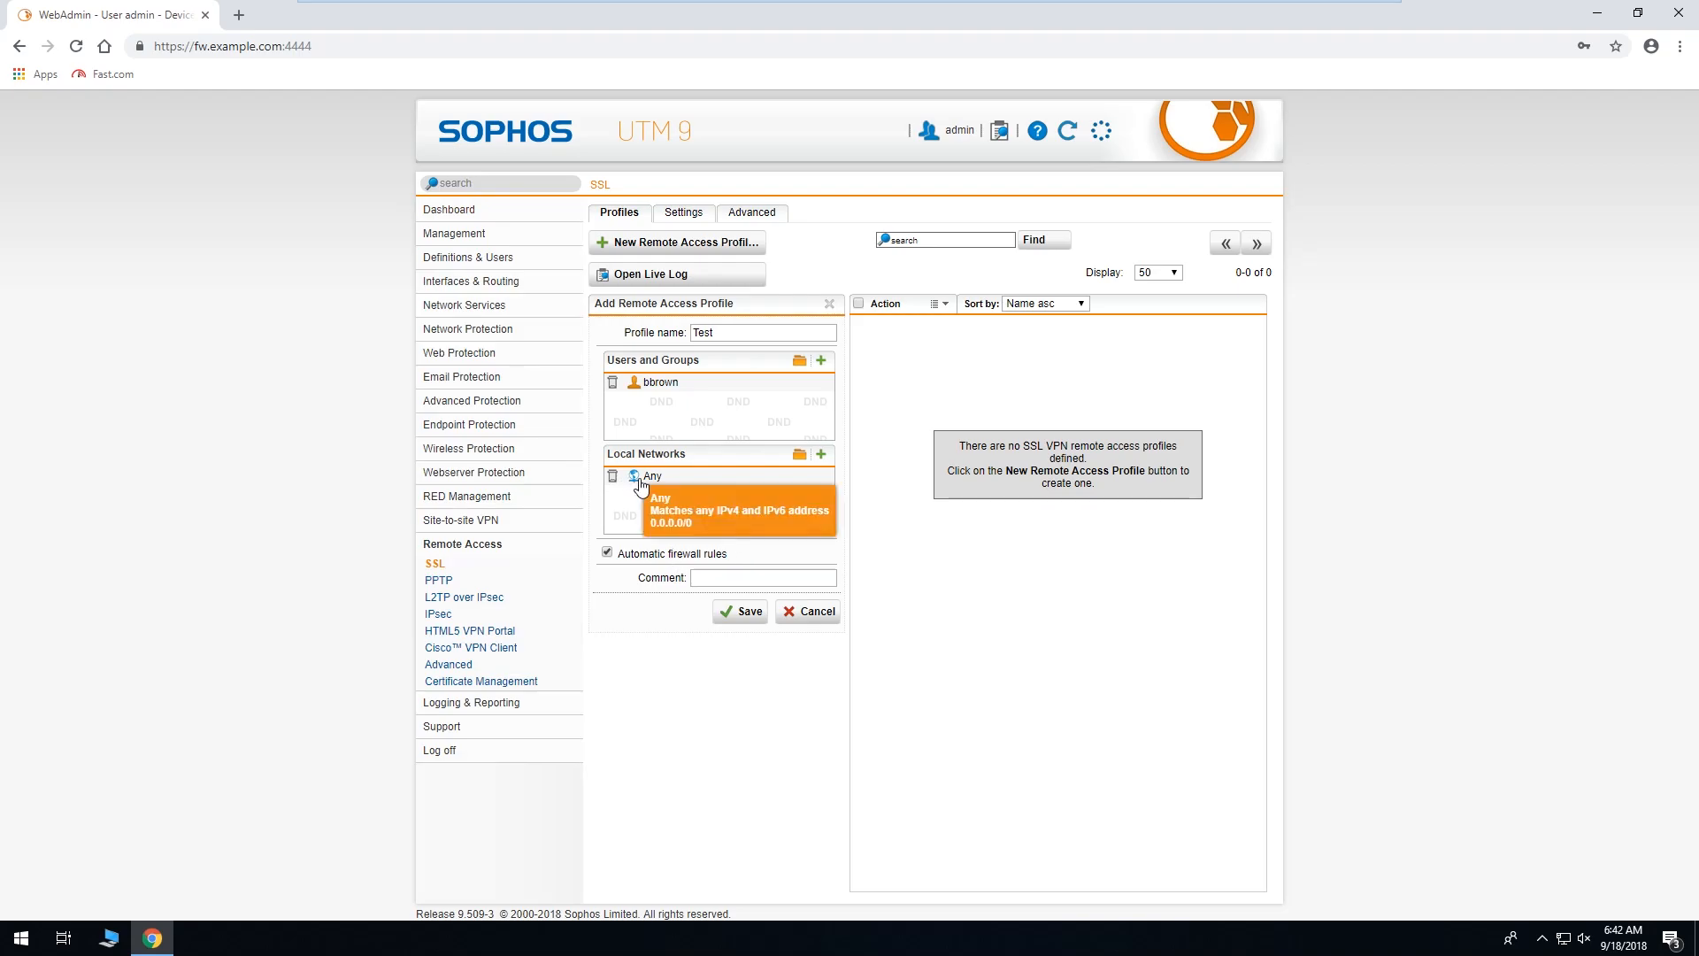
click(800, 456)
click(612, 477)
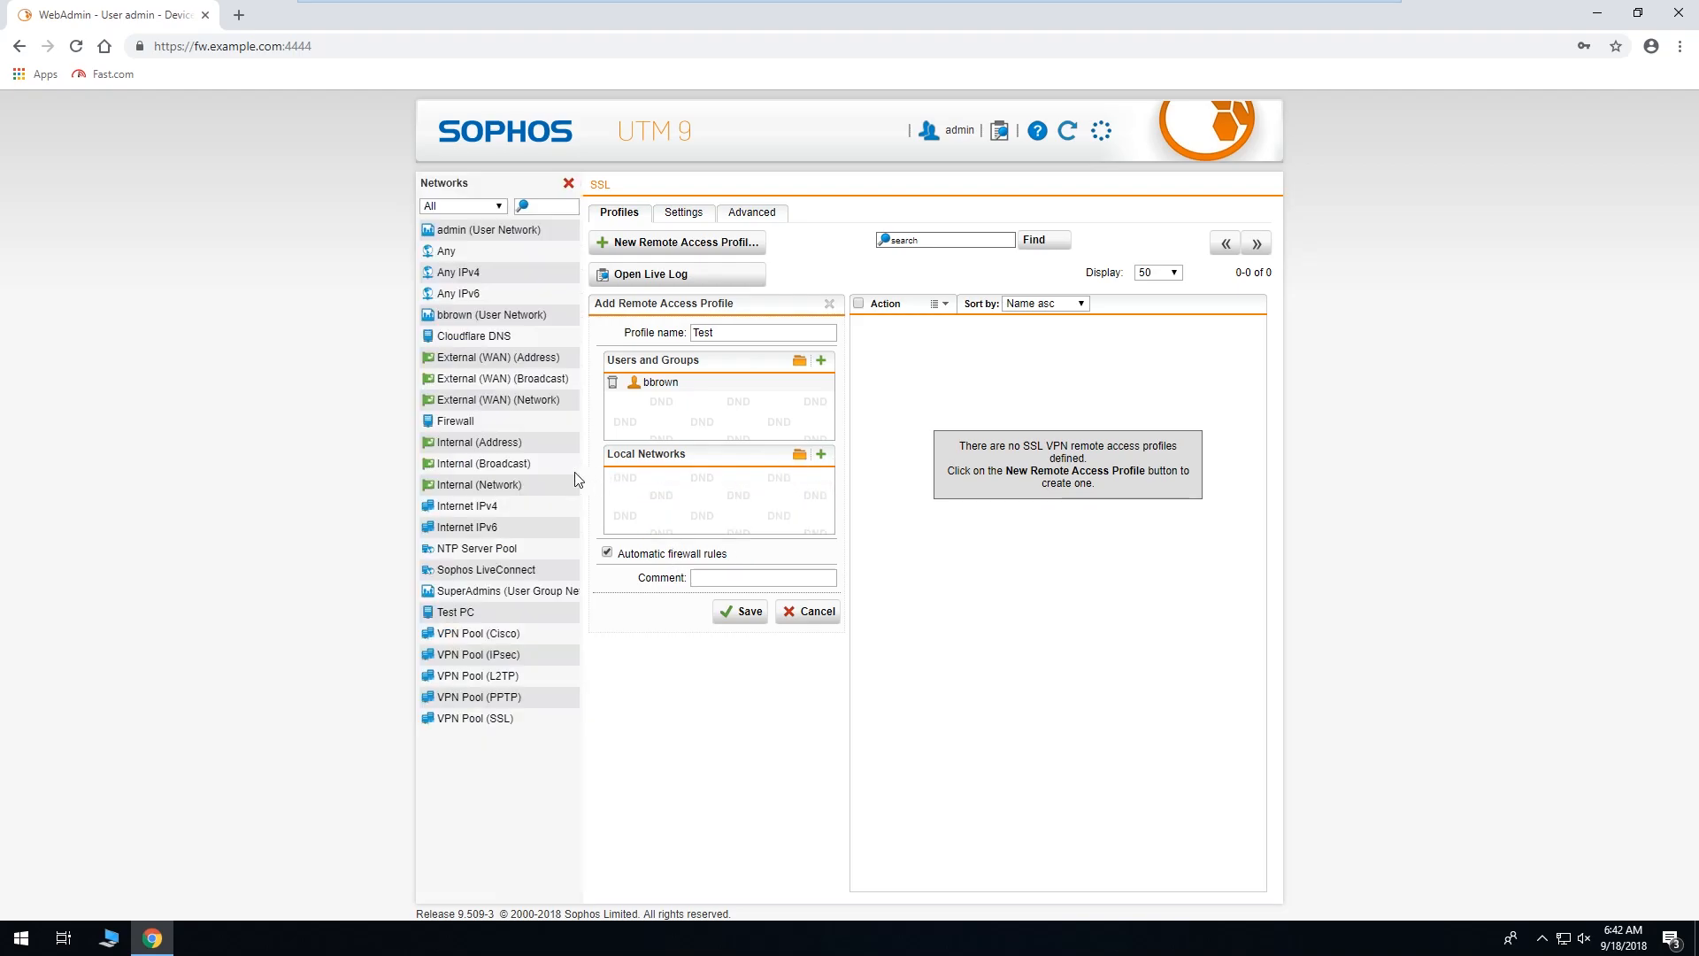
drag(548, 485, 677, 500)
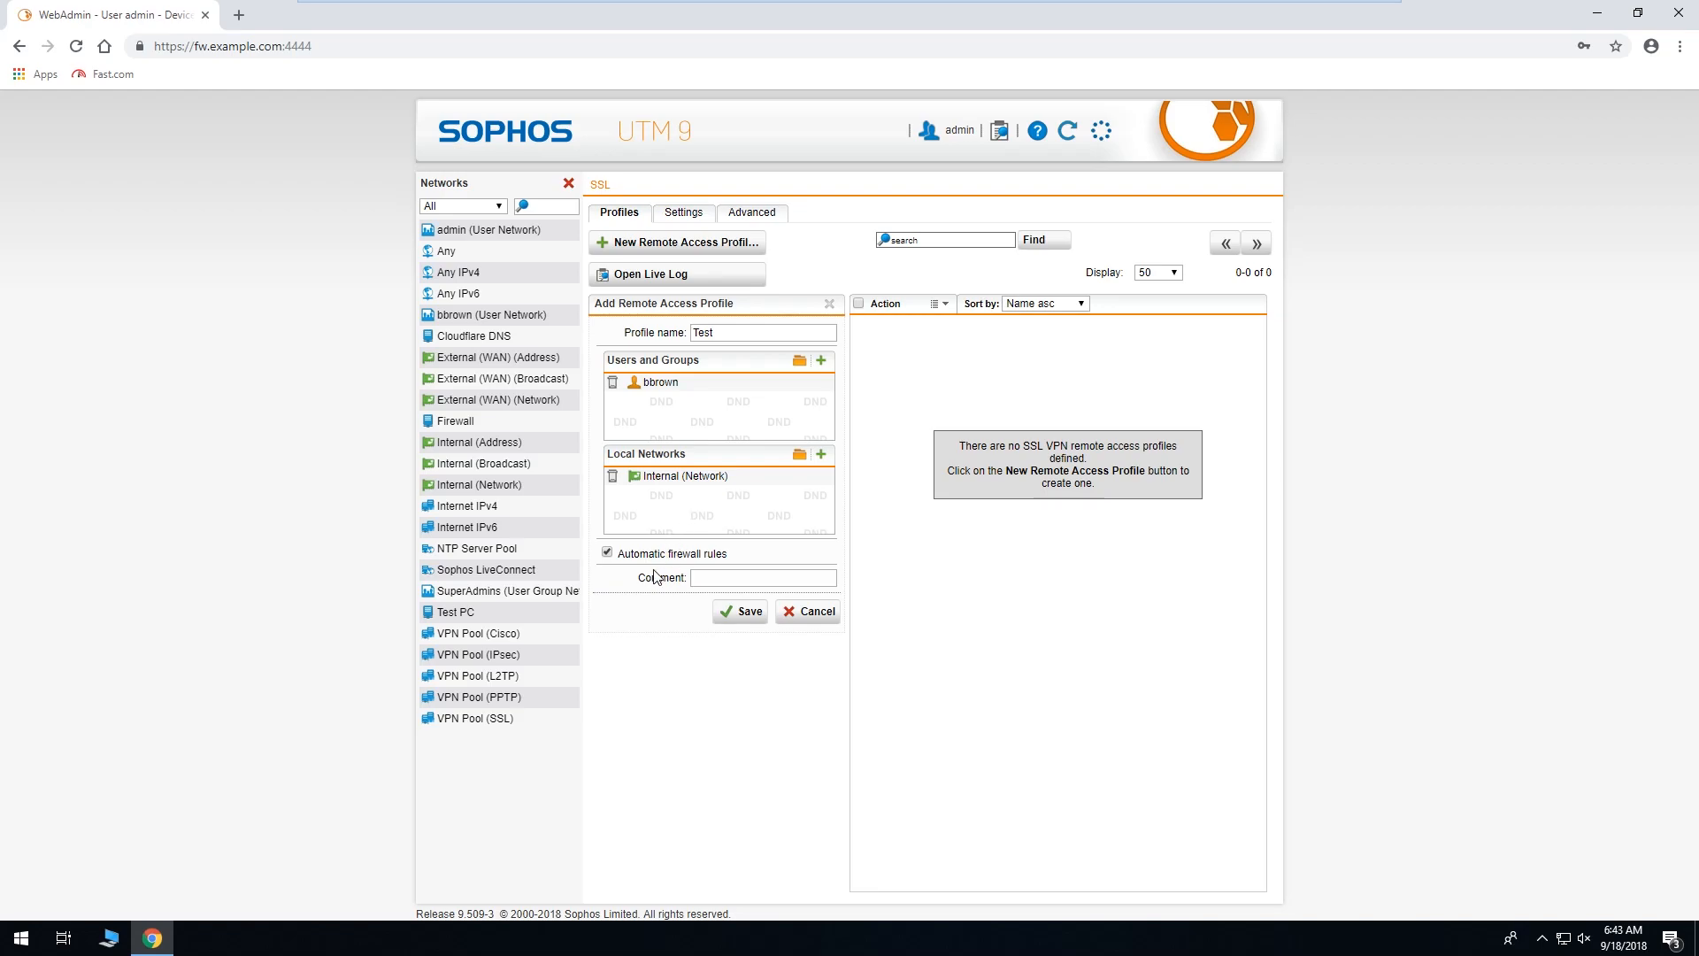
click(612, 475)
drag(448, 252, 662, 511)
click(613, 475)
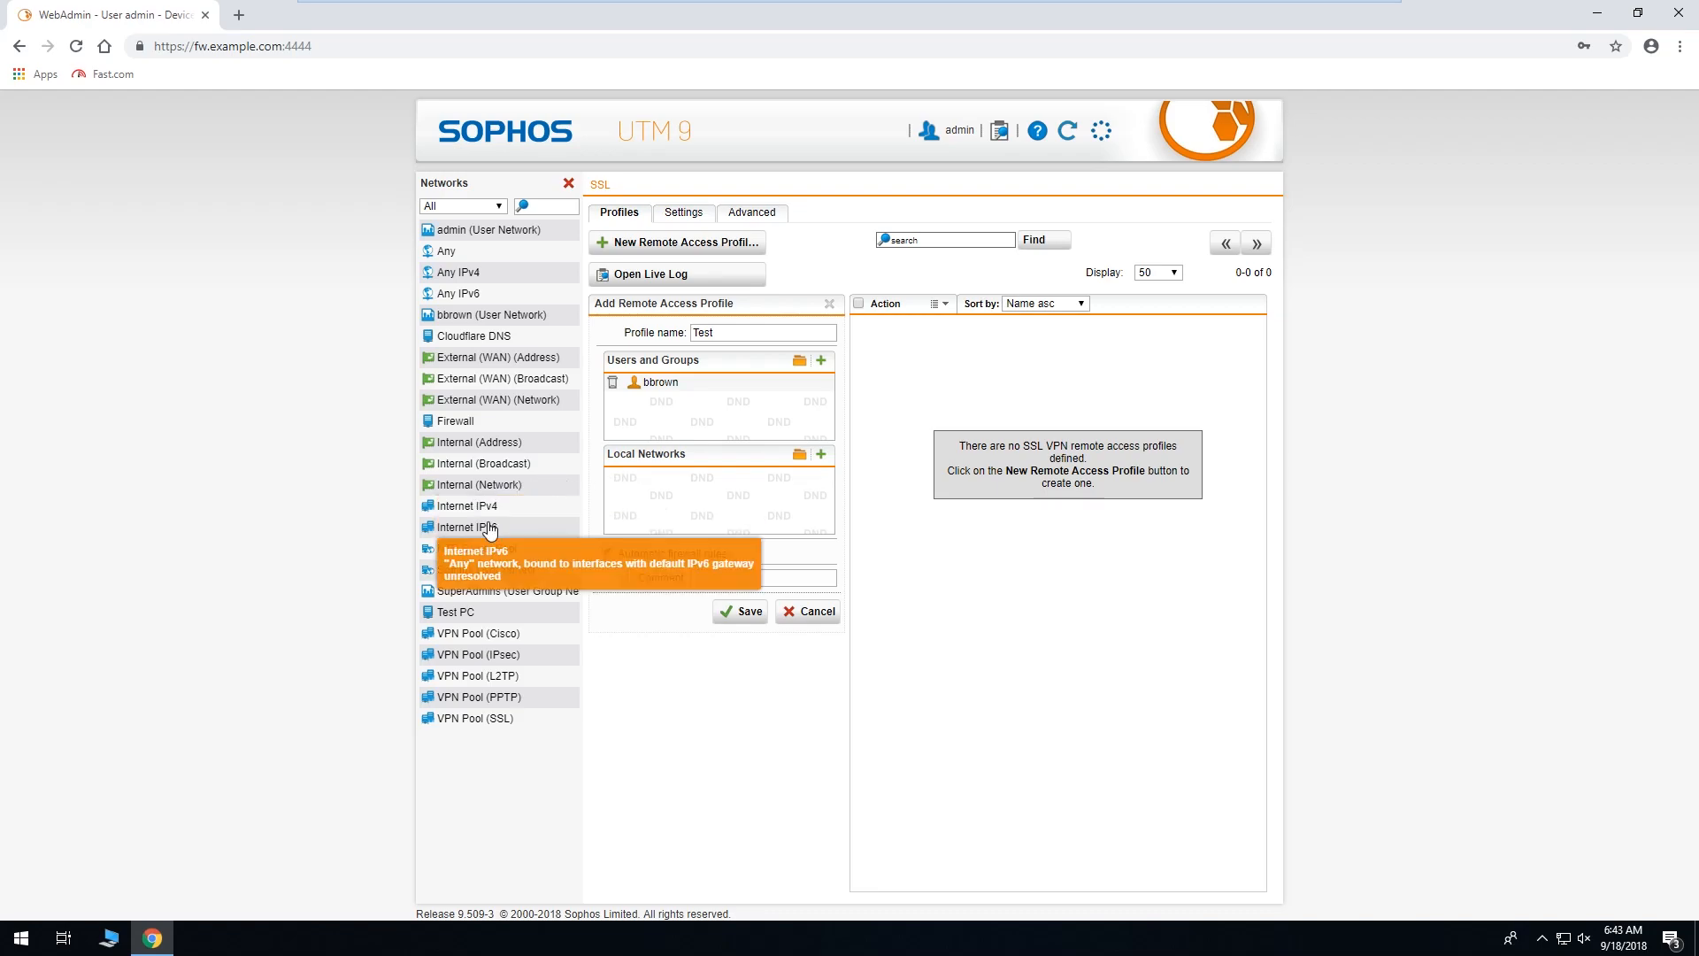
drag(479, 484, 682, 496)
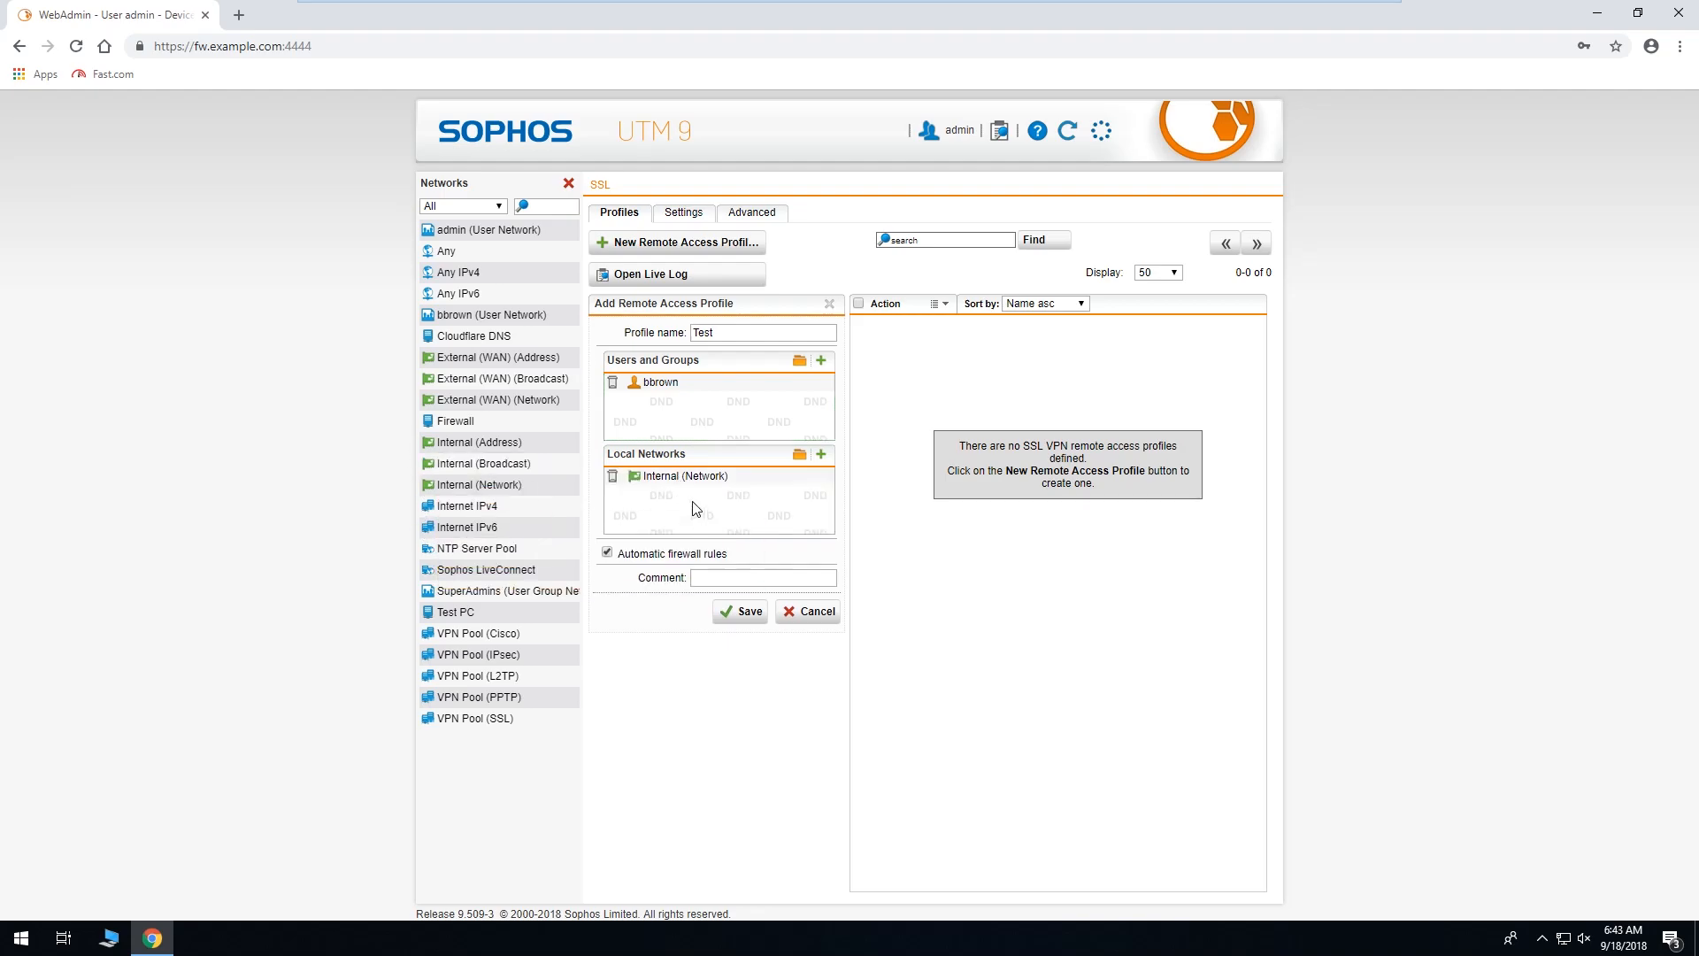
click(613, 475)
drag(466, 255, 684, 485)
Save the Test profile and close the network definitions pane.
click(744, 612)
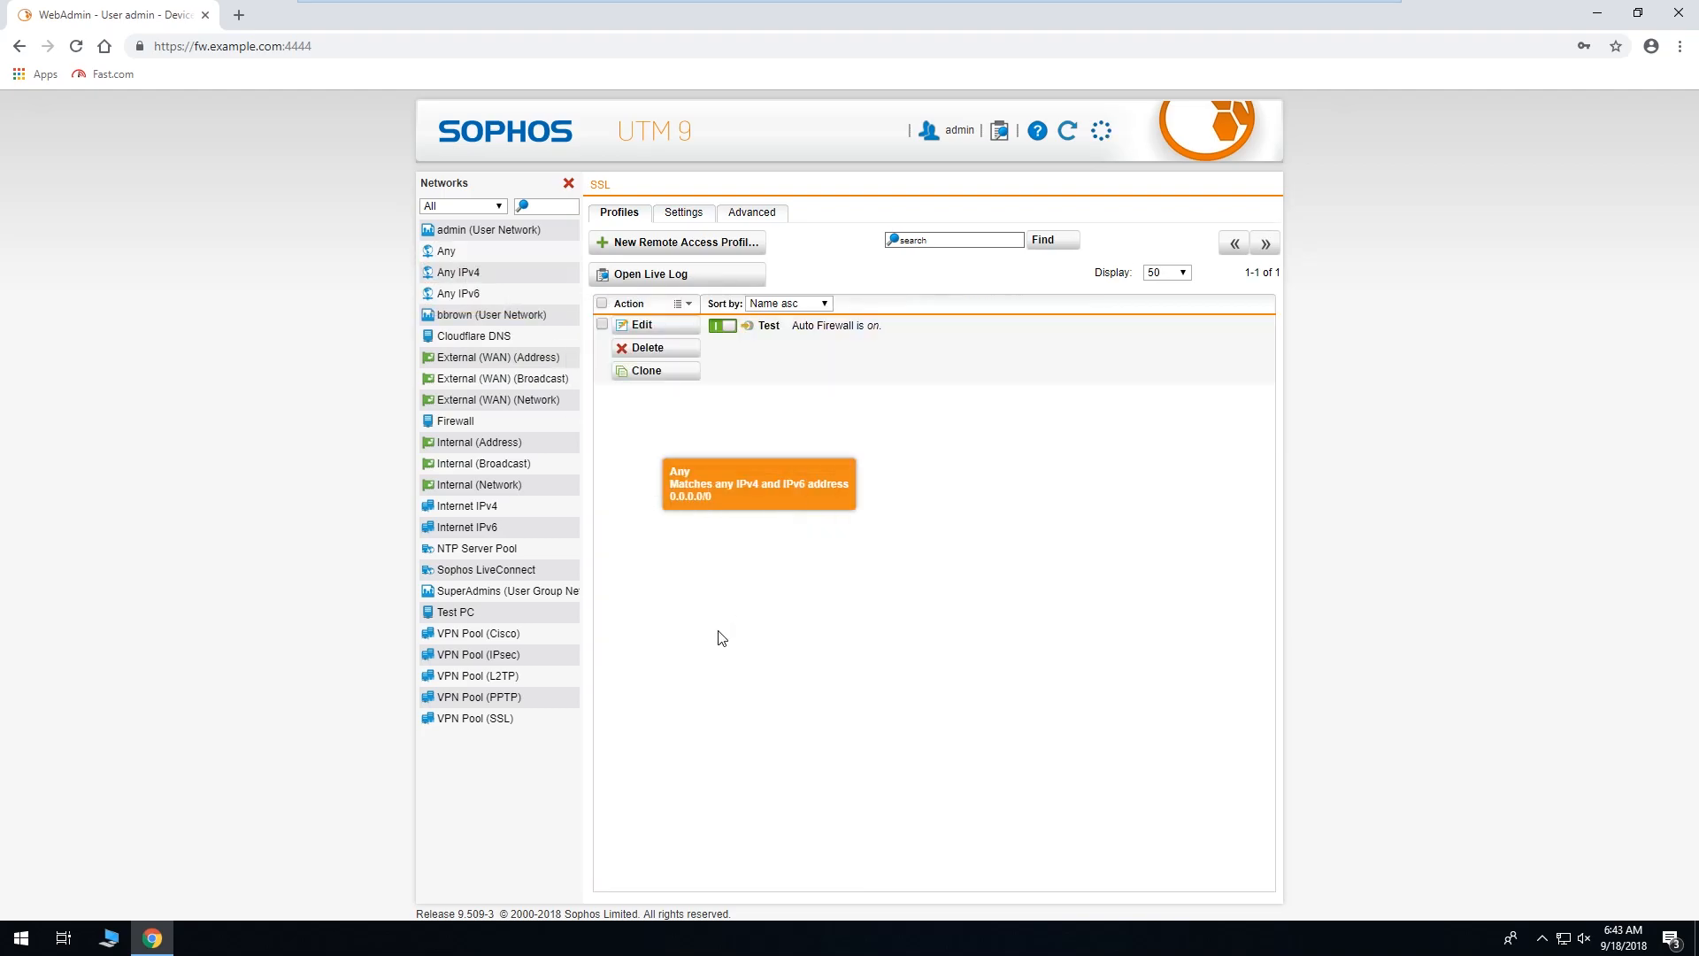
click(568, 183)
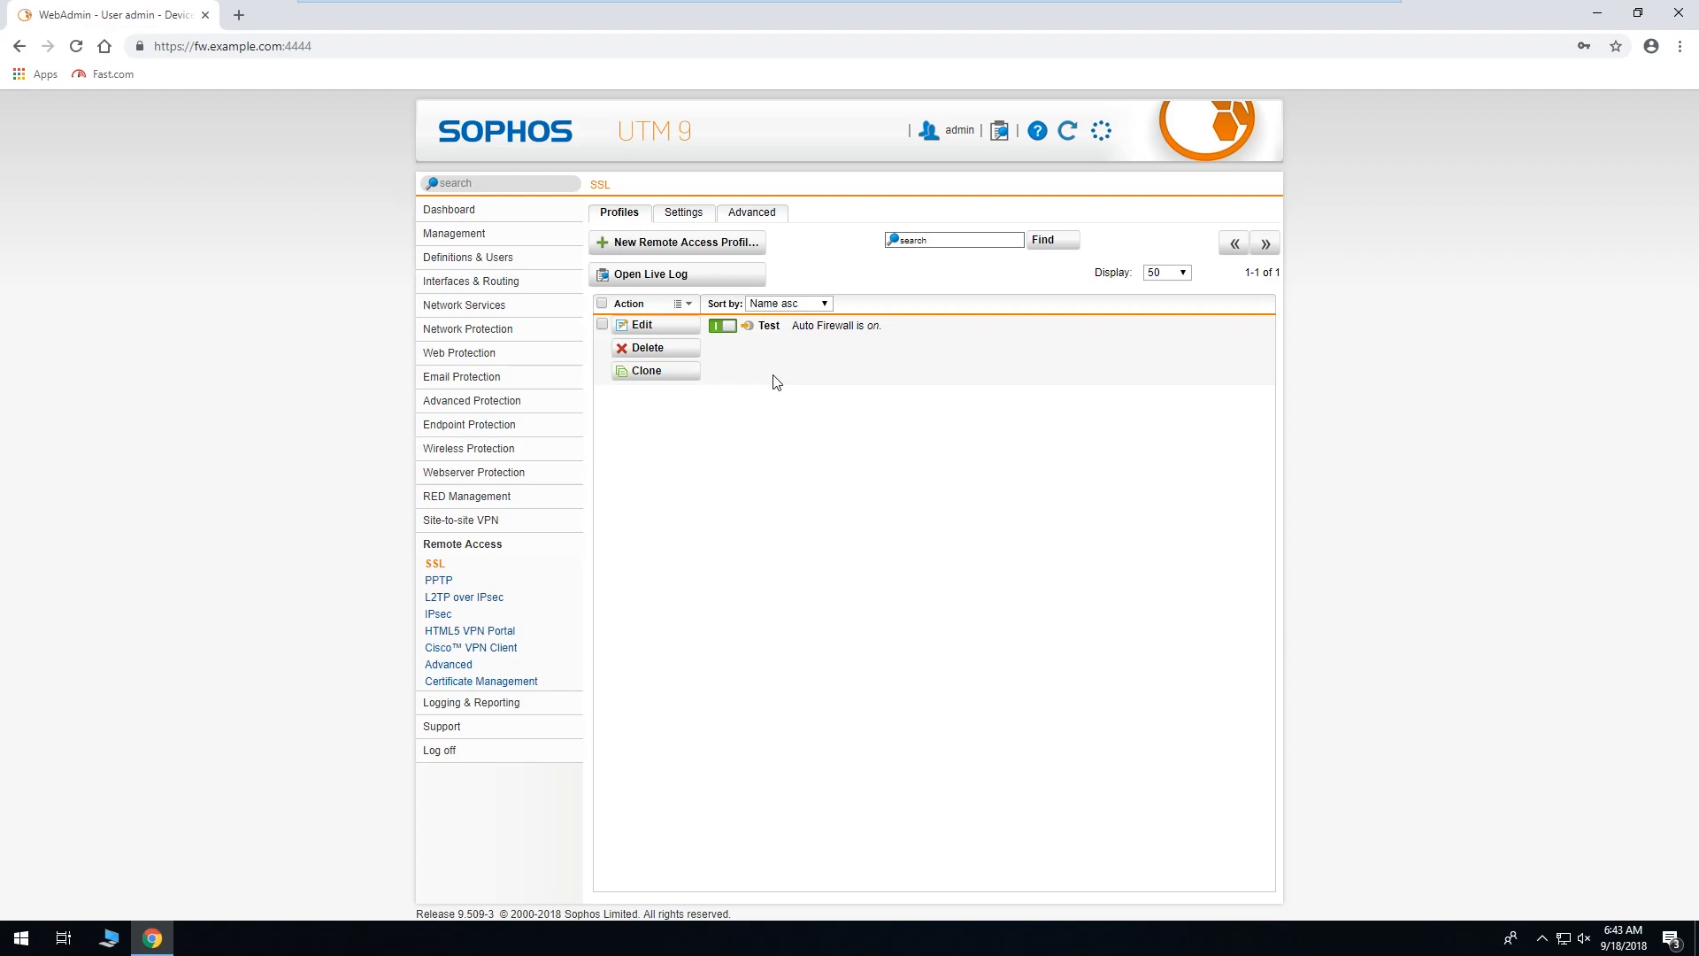
Review Users & Groups and its Action menu for the checked user, then open the Management overview.
click(498, 262)
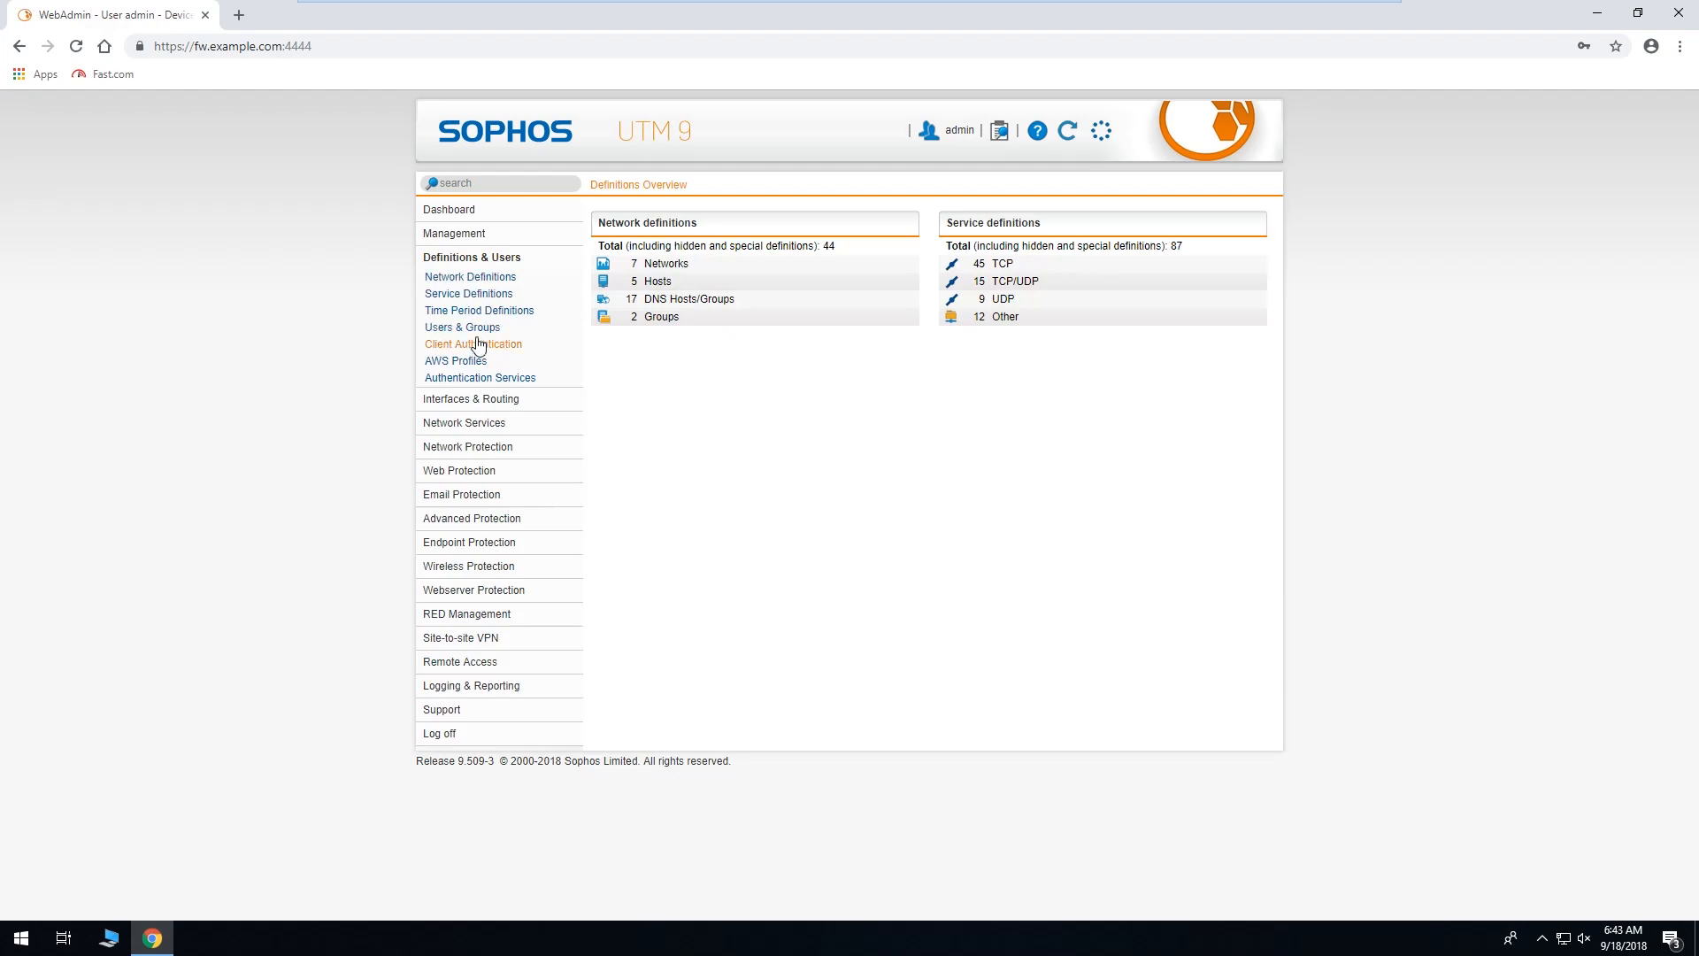
click(474, 328)
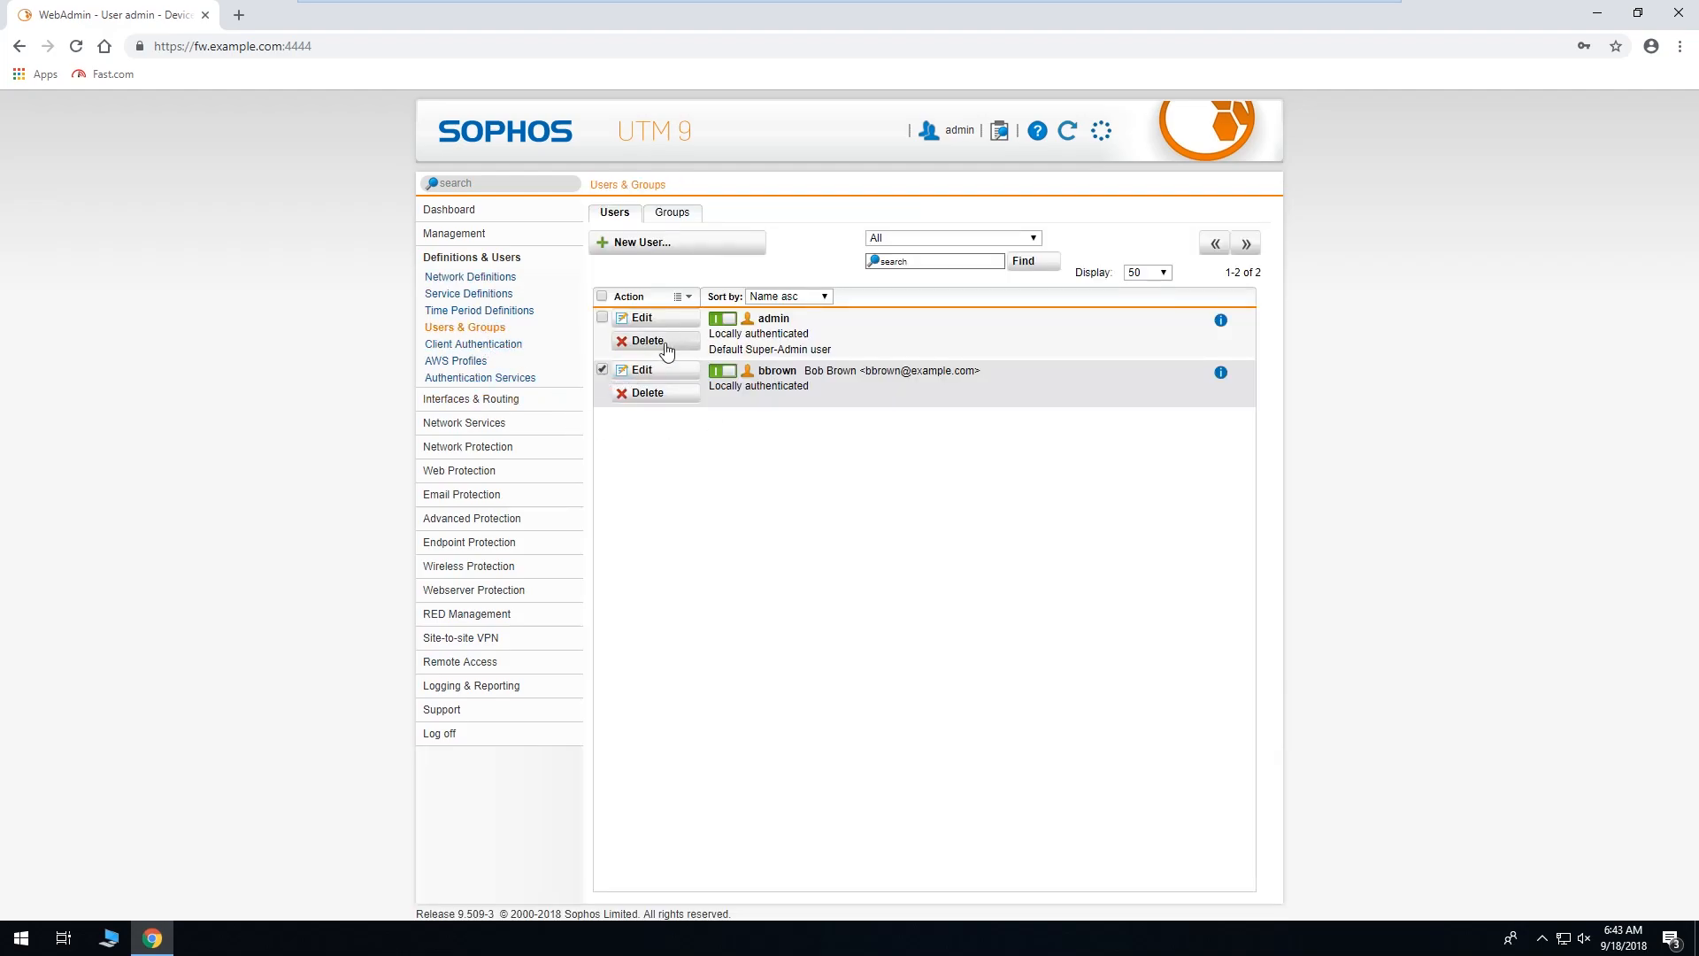
click(688, 297)
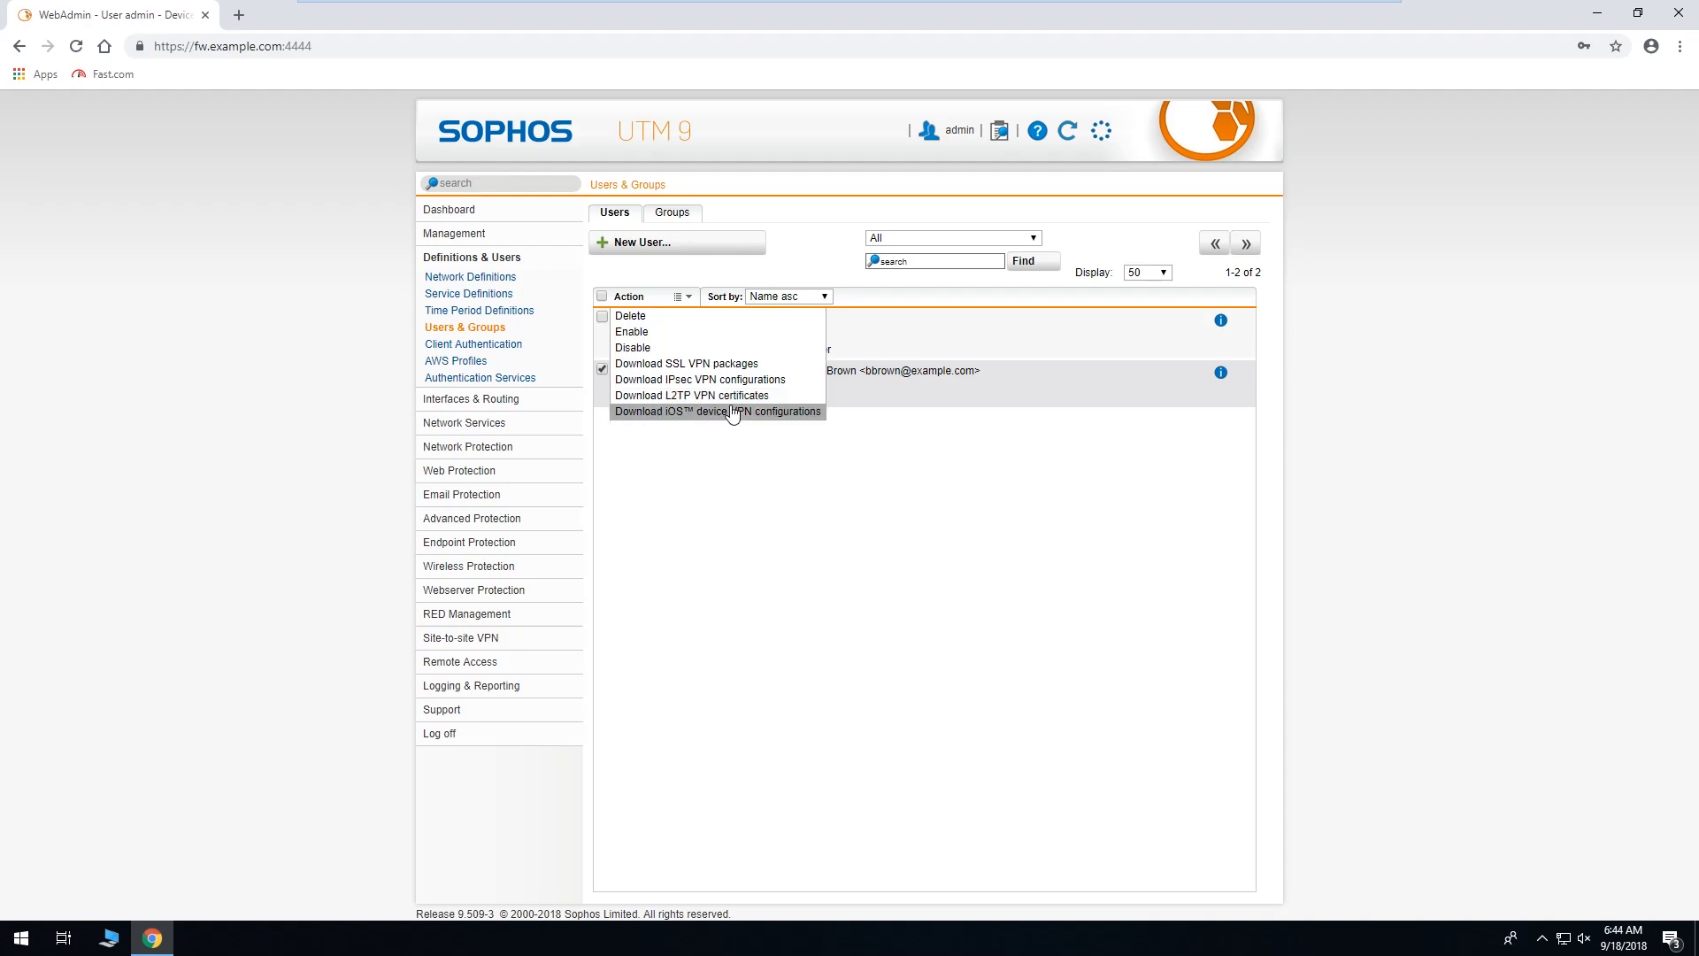
click(741, 456)
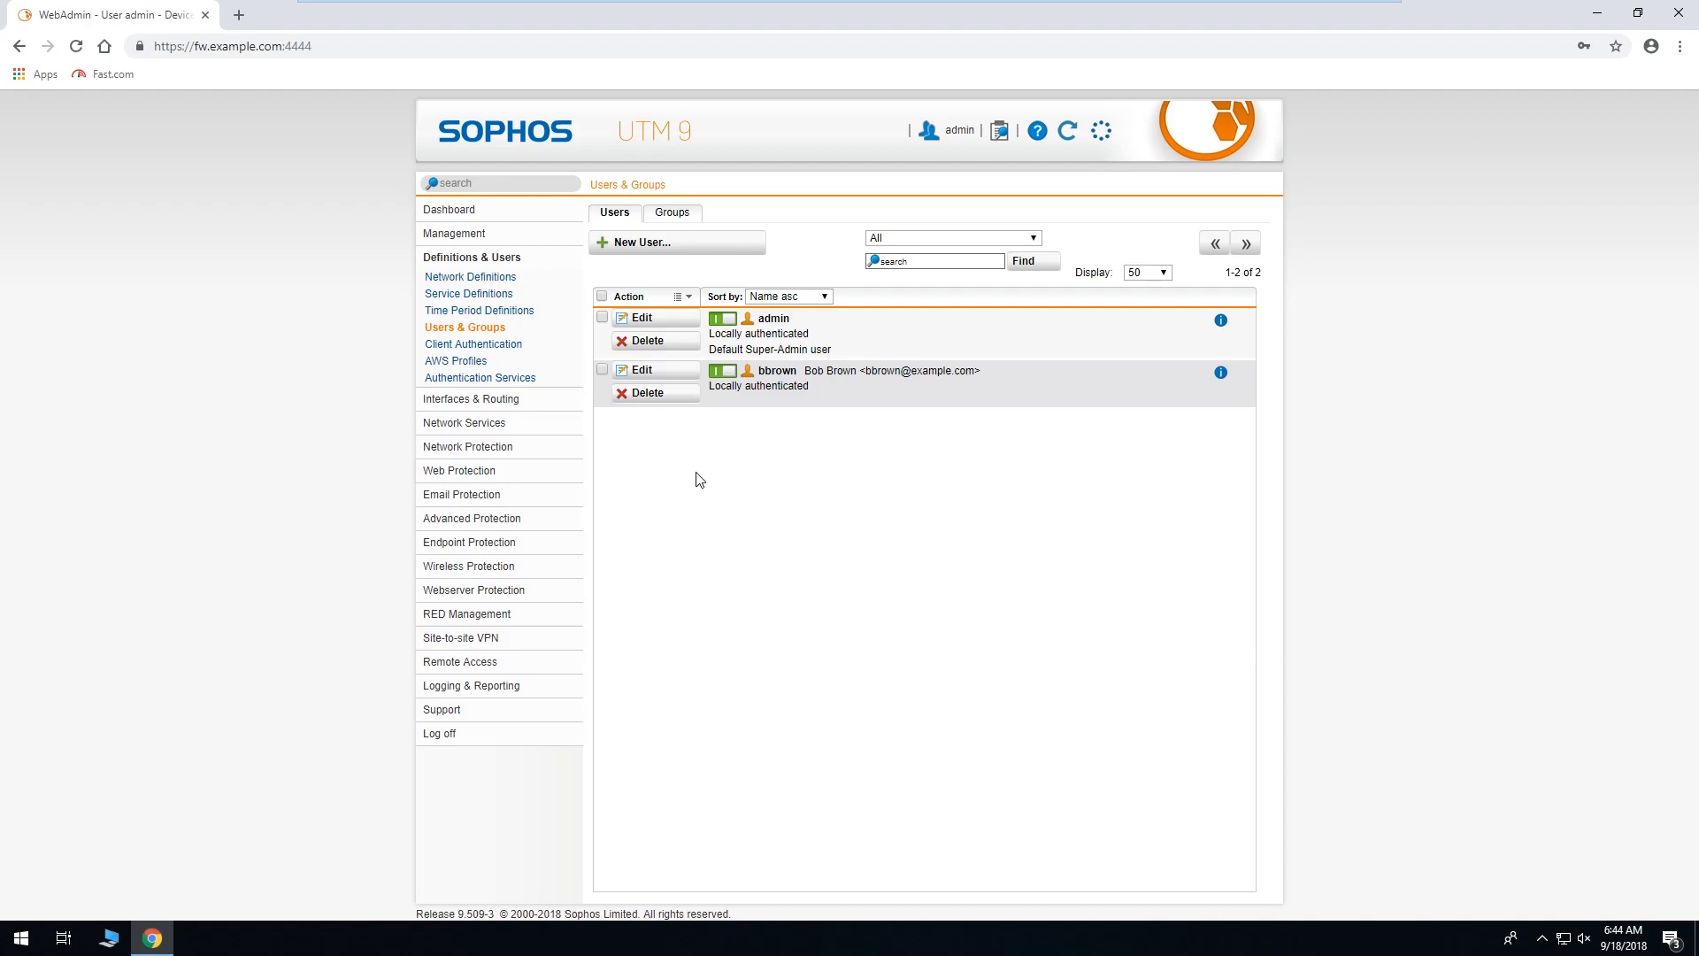
click(526, 243)
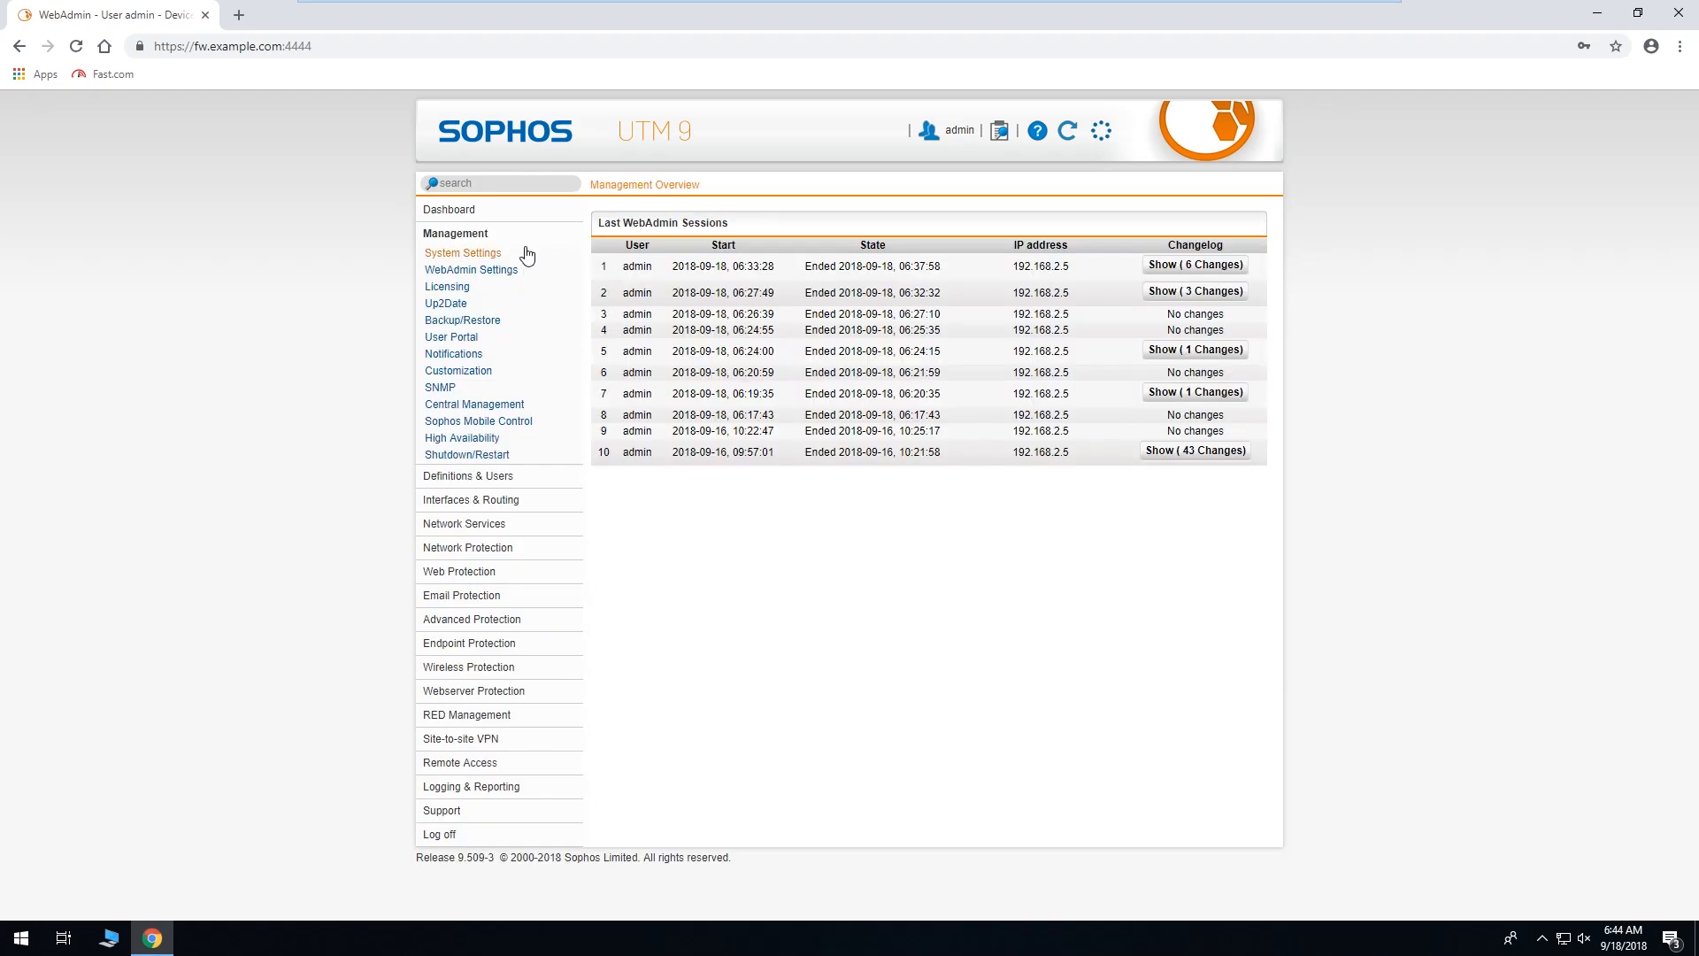
Switch the End-User Portal on, add Any to Allowed Networks, and apply the portal settings.
click(472, 340)
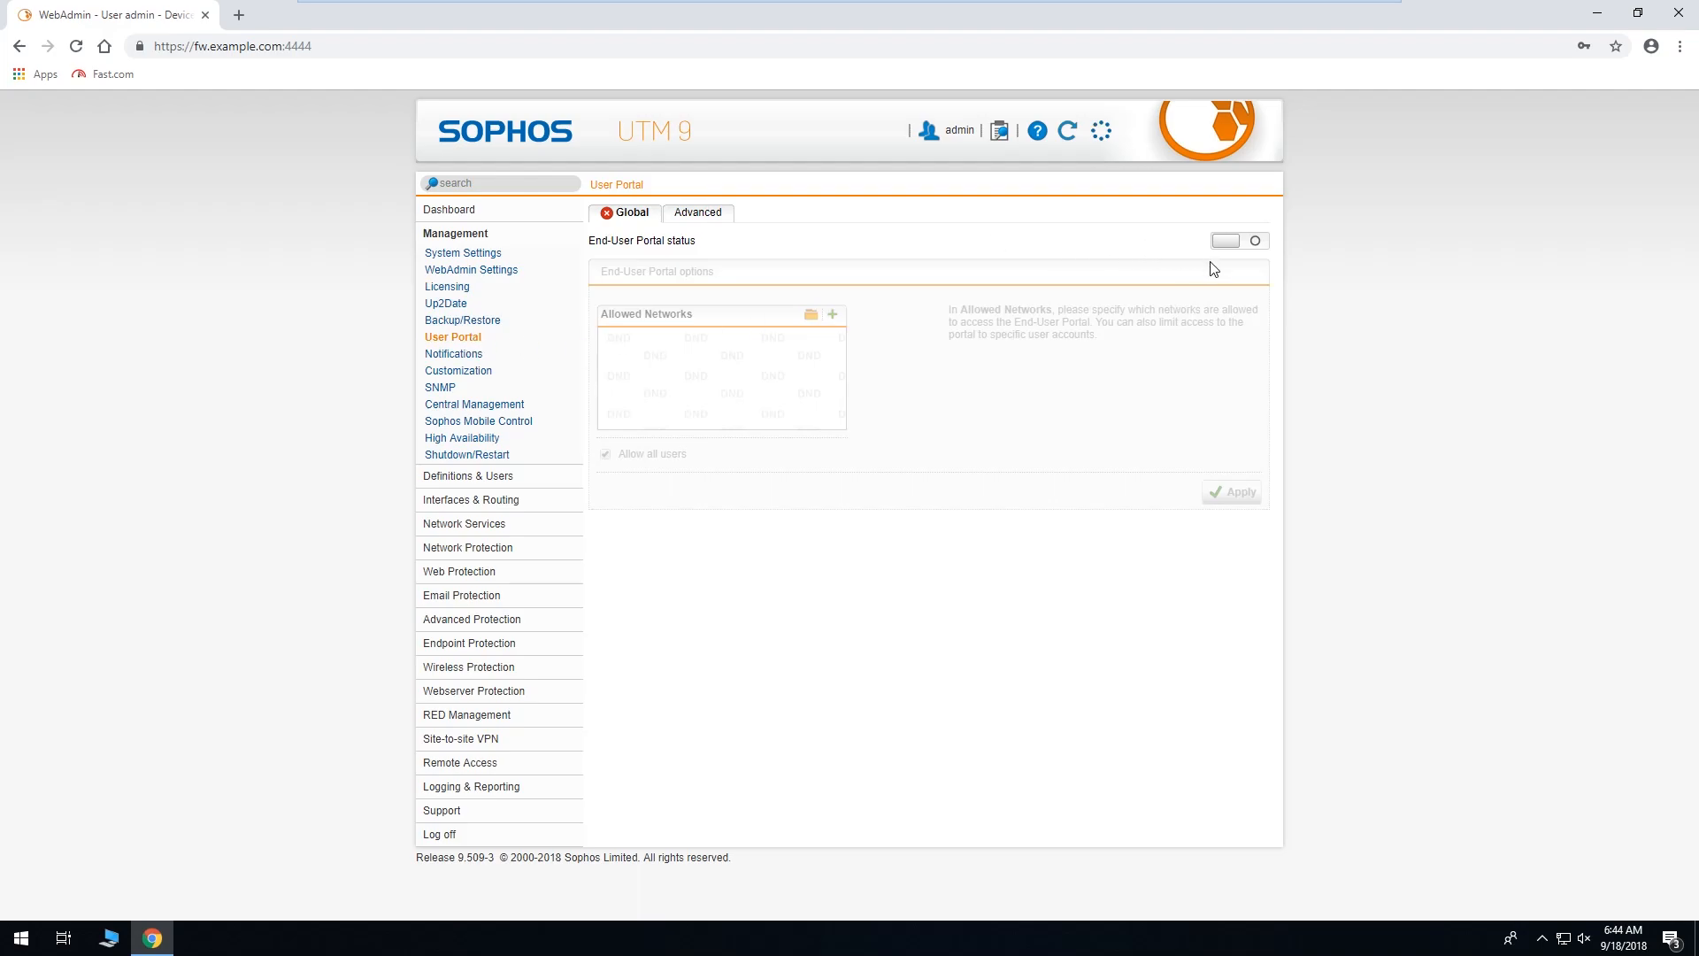
click(1238, 252)
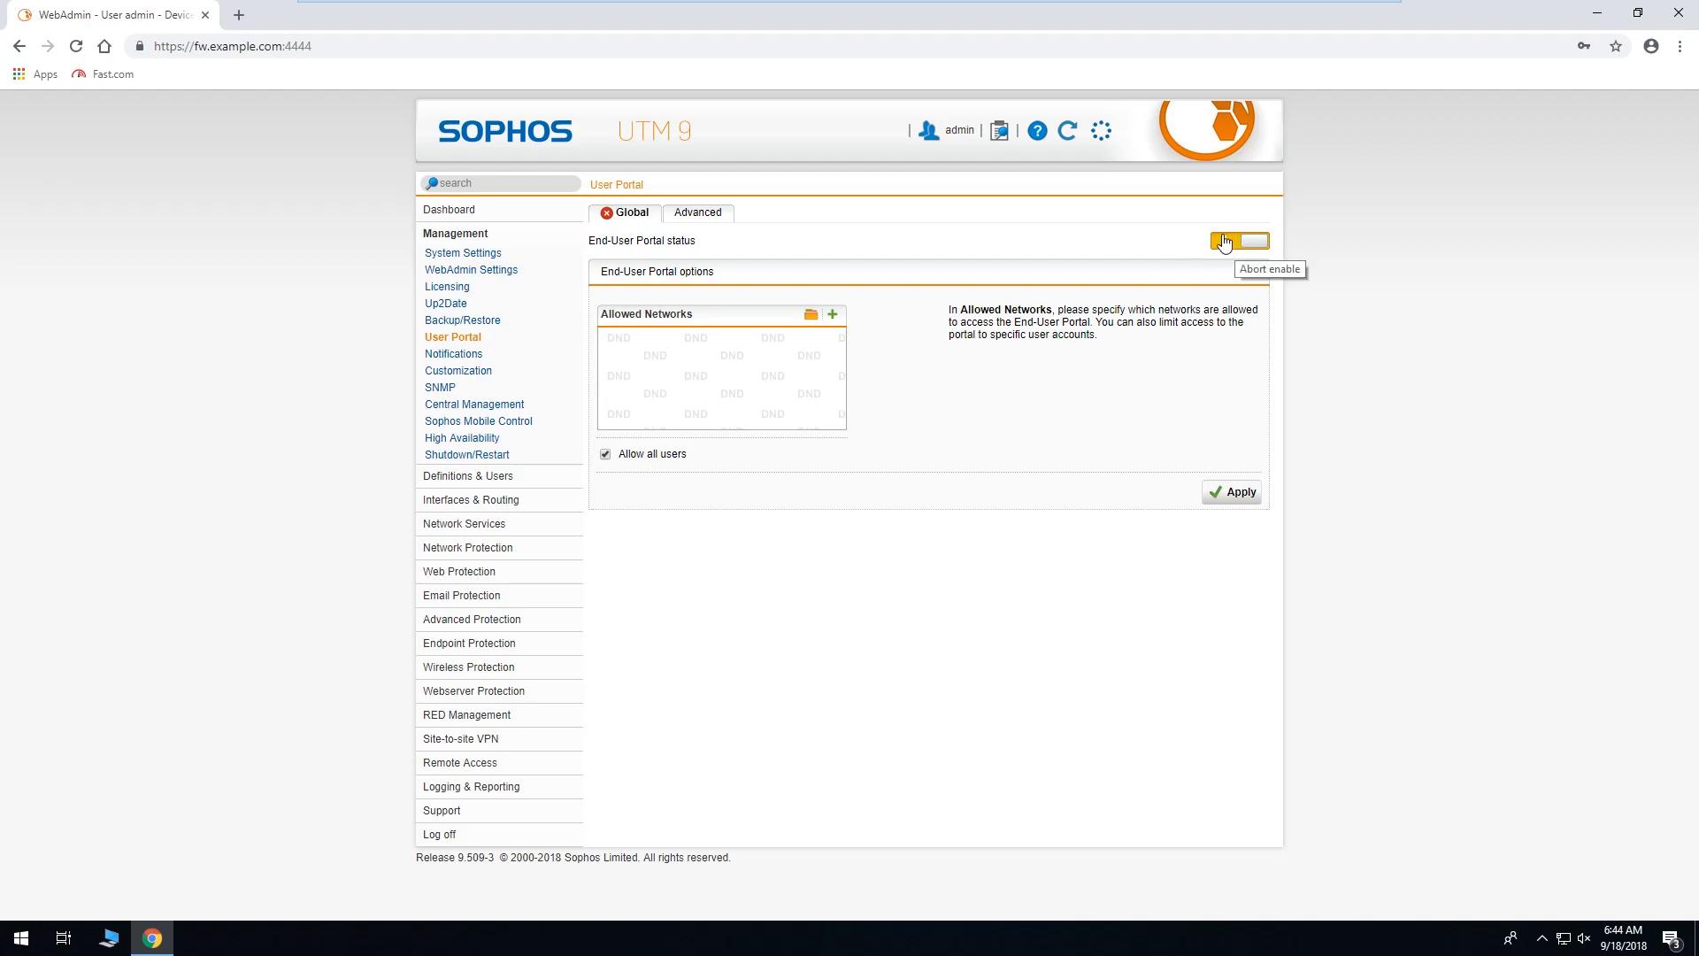
click(812, 319)
drag(447, 252, 708, 359)
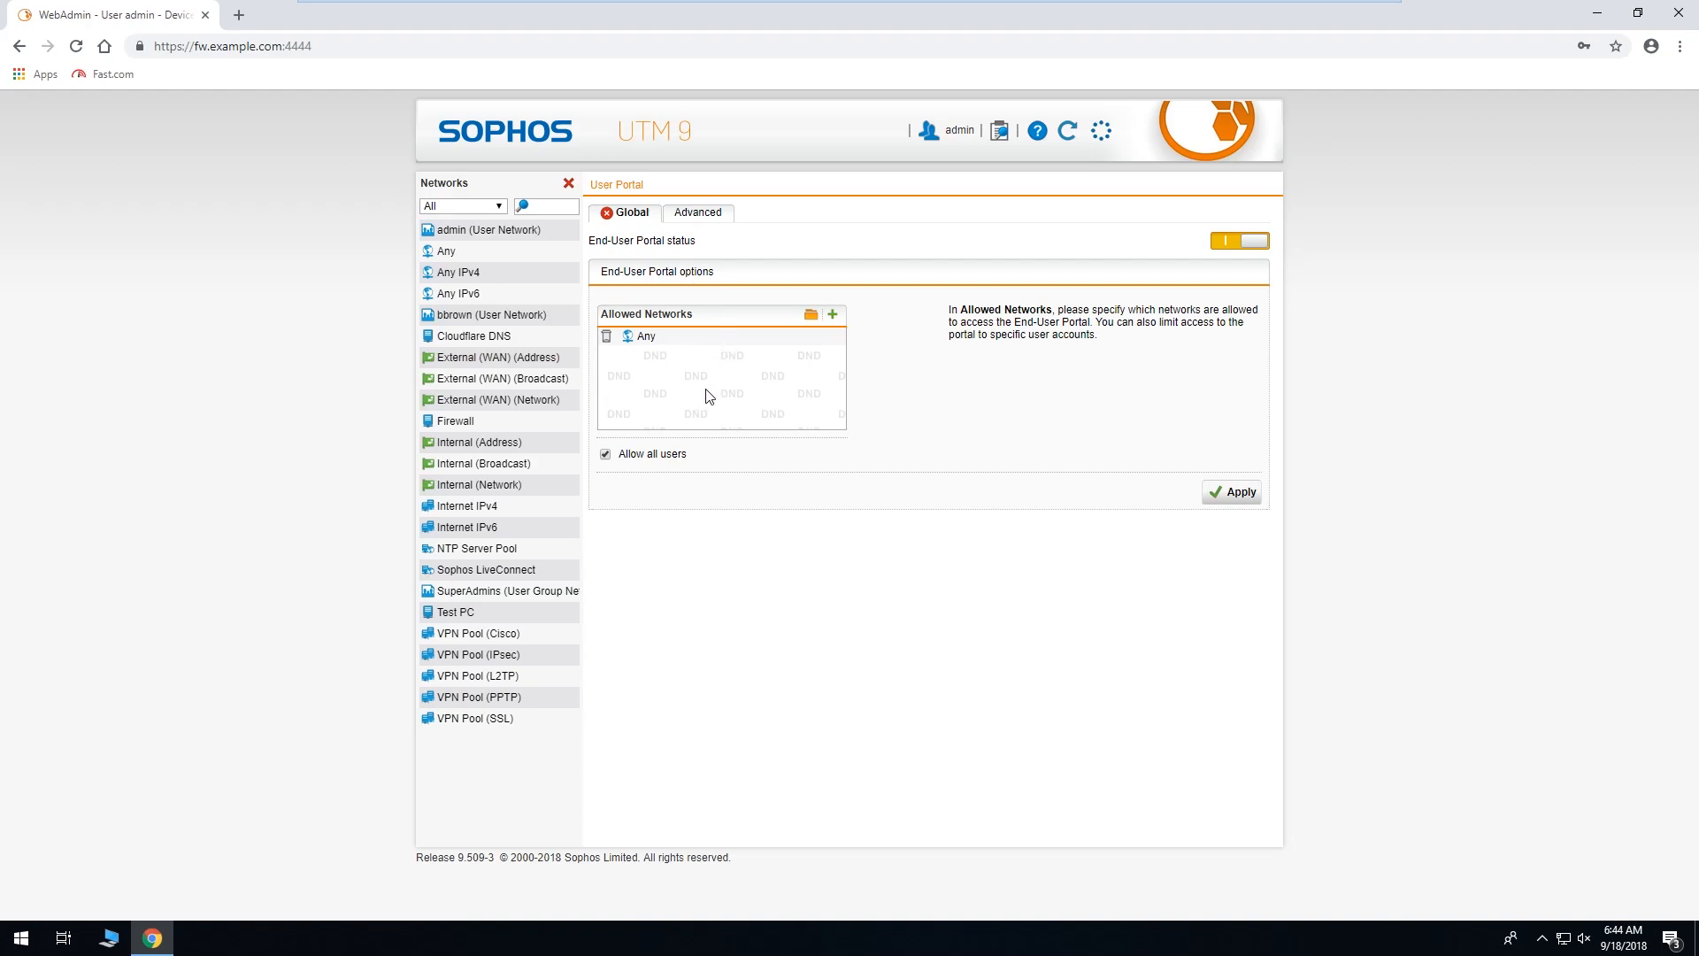
click(569, 184)
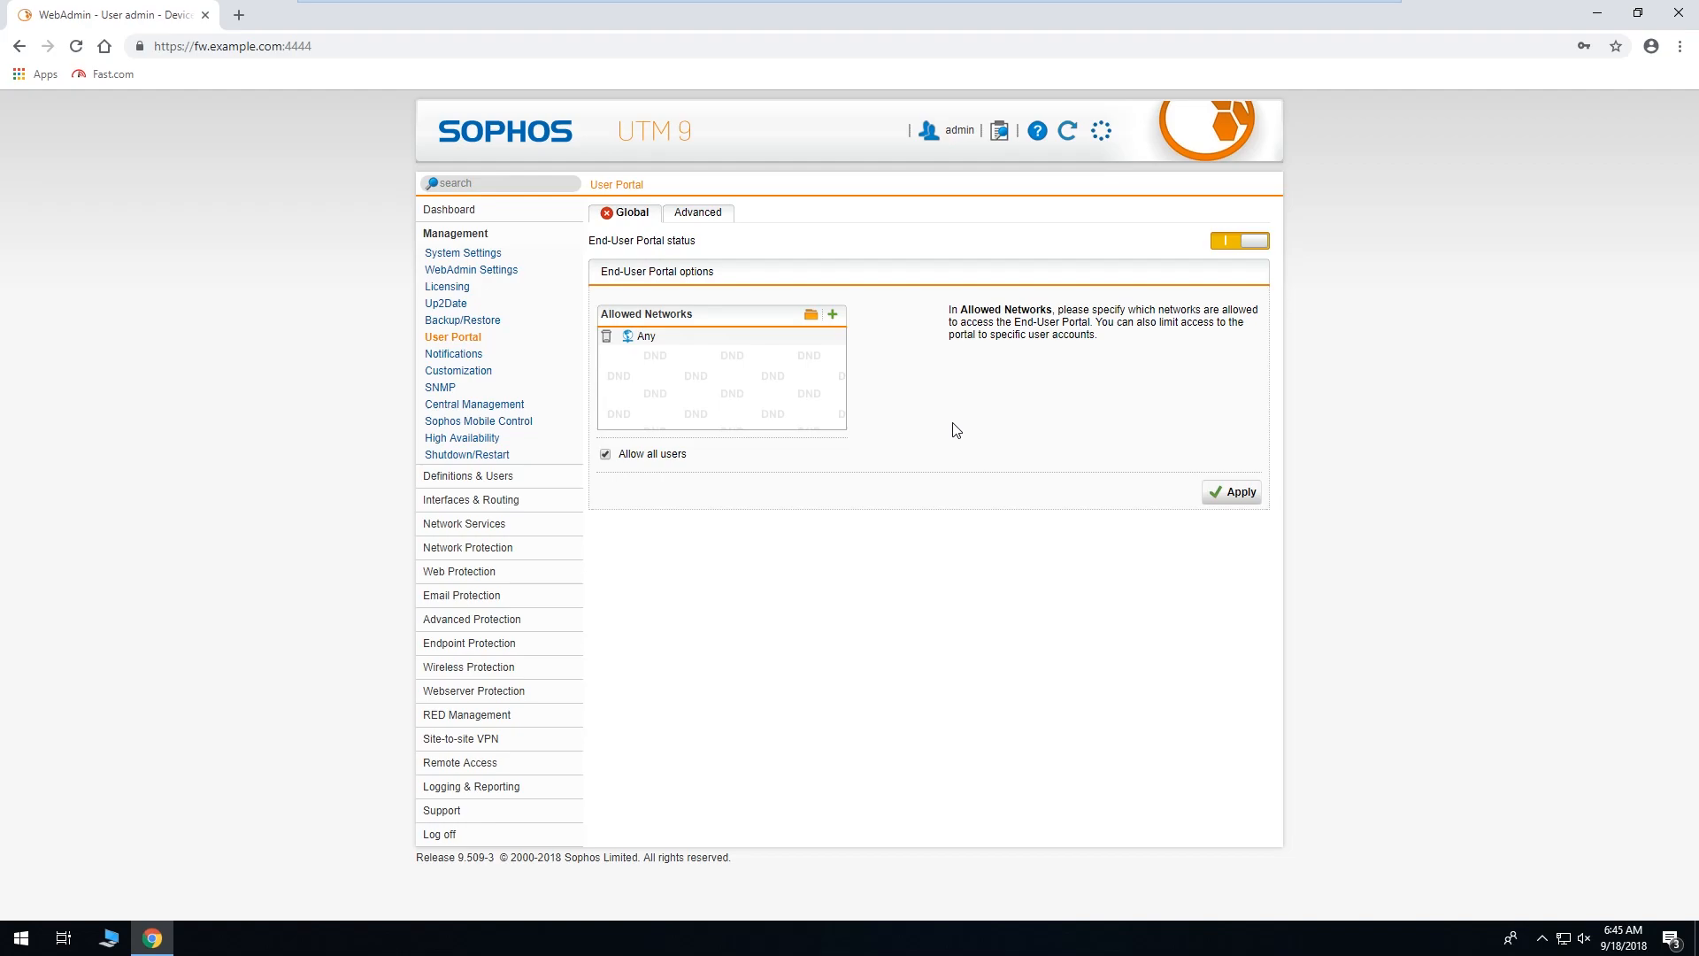
click(1233, 493)
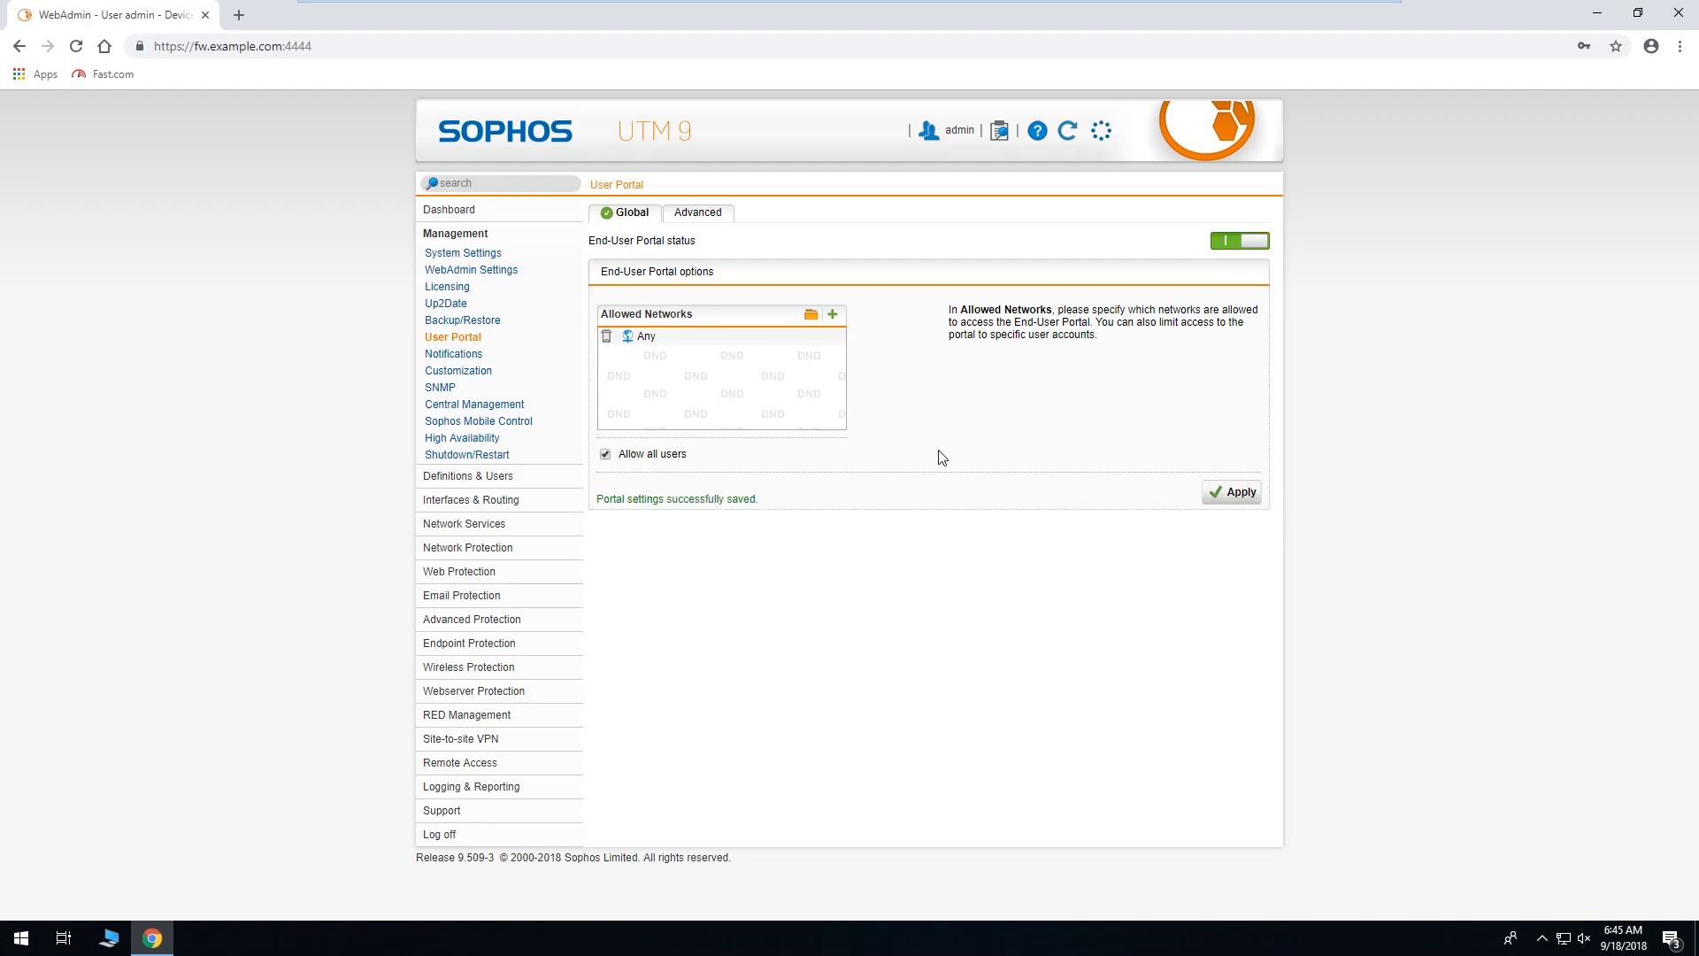
On the Advanced tab, disable all twelve portal items, SMTP Quarantine through Sophos Outlook Add-in, and apply.
click(722, 217)
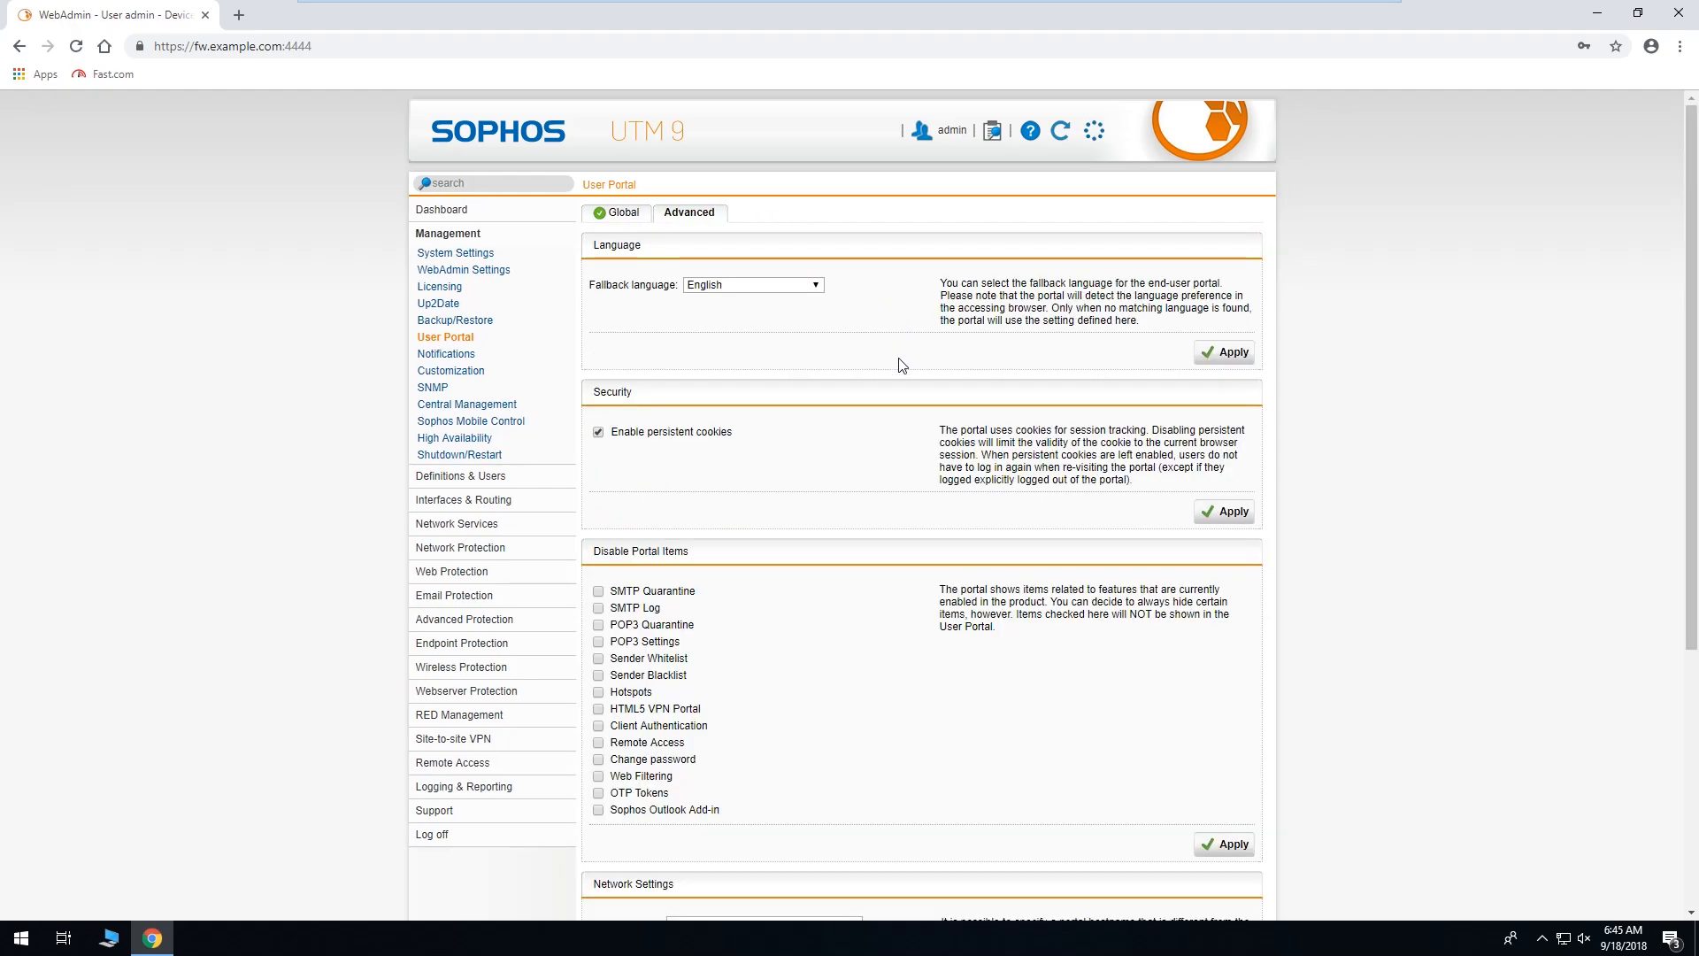
scroll(899, 370, down, 5)
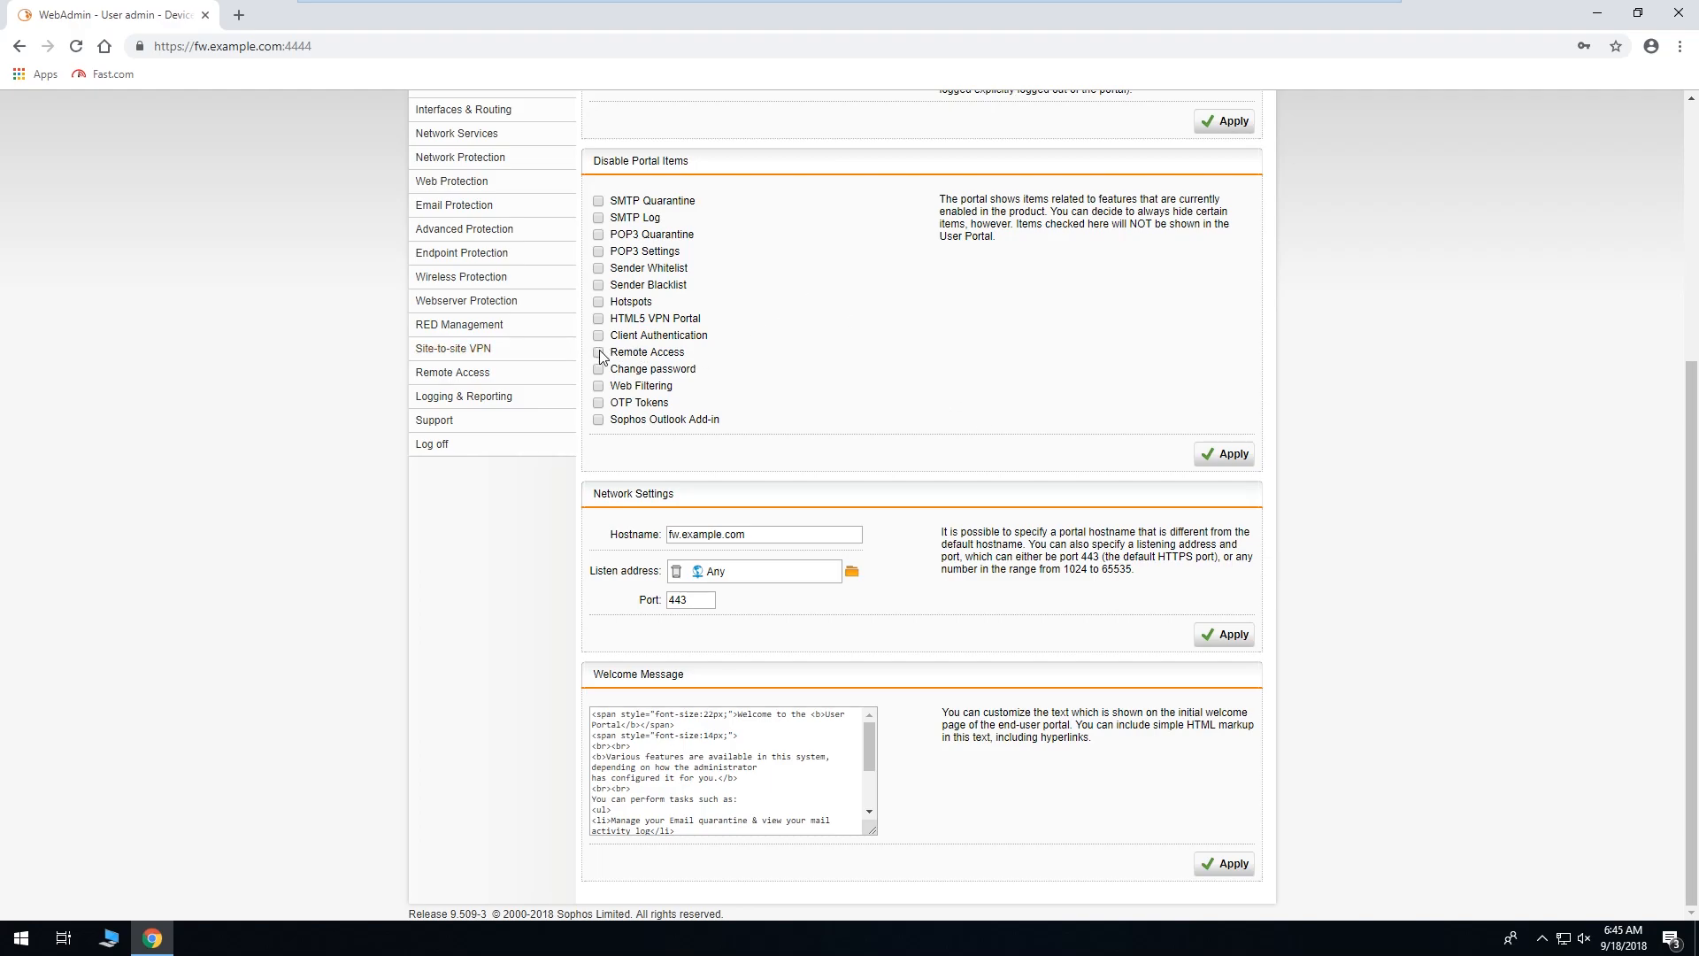
click(599, 201)
click(598, 218)
click(599, 234)
click(599, 252)
click(599, 268)
click(599, 285)
click(598, 302)
click(598, 335)
click(598, 369)
click(599, 386)
click(599, 403)
click(598, 420)
click(1225, 454)
Re-enable all twelve portal items and apply the now-empty Disable Portal Items list.
click(598, 419)
click(599, 403)
click(598, 386)
click(598, 369)
click(599, 336)
click(599, 302)
click(598, 285)
click(598, 268)
click(599, 251)
click(598, 234)
click(598, 218)
click(598, 201)
click(1225, 454)
Replace the portal listen address Any with Internal (Address) and apply, accepting the SSL VPN conflict.
scroll(912, 589, up, 5)
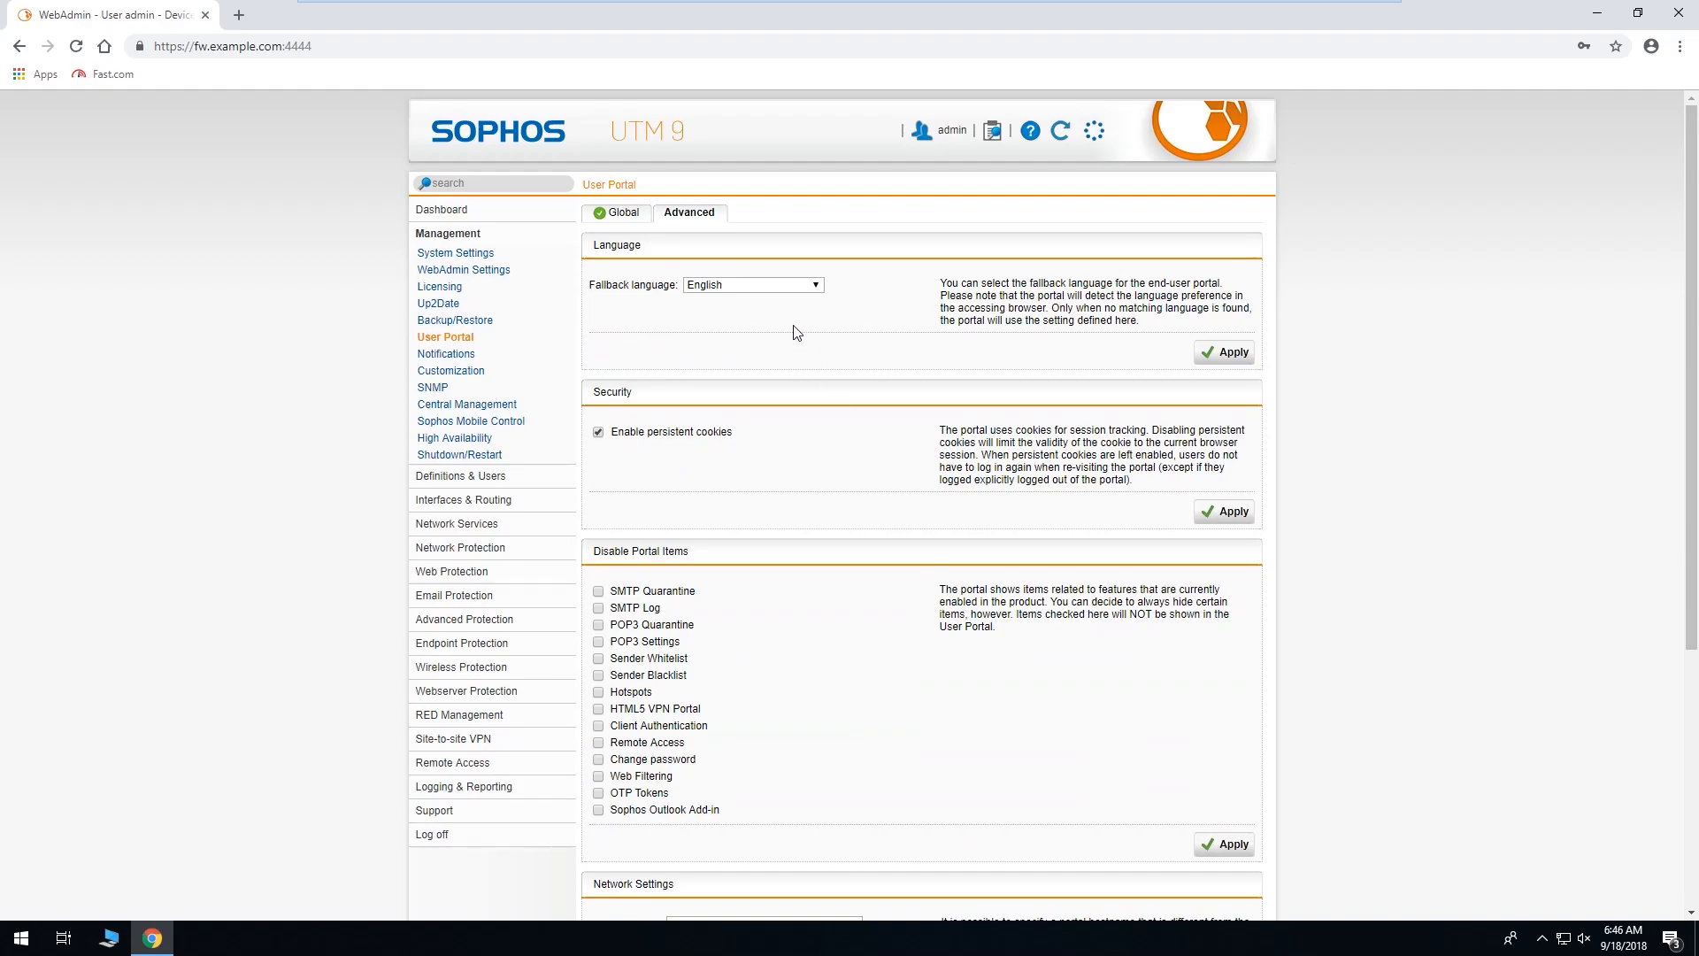
click(620, 214)
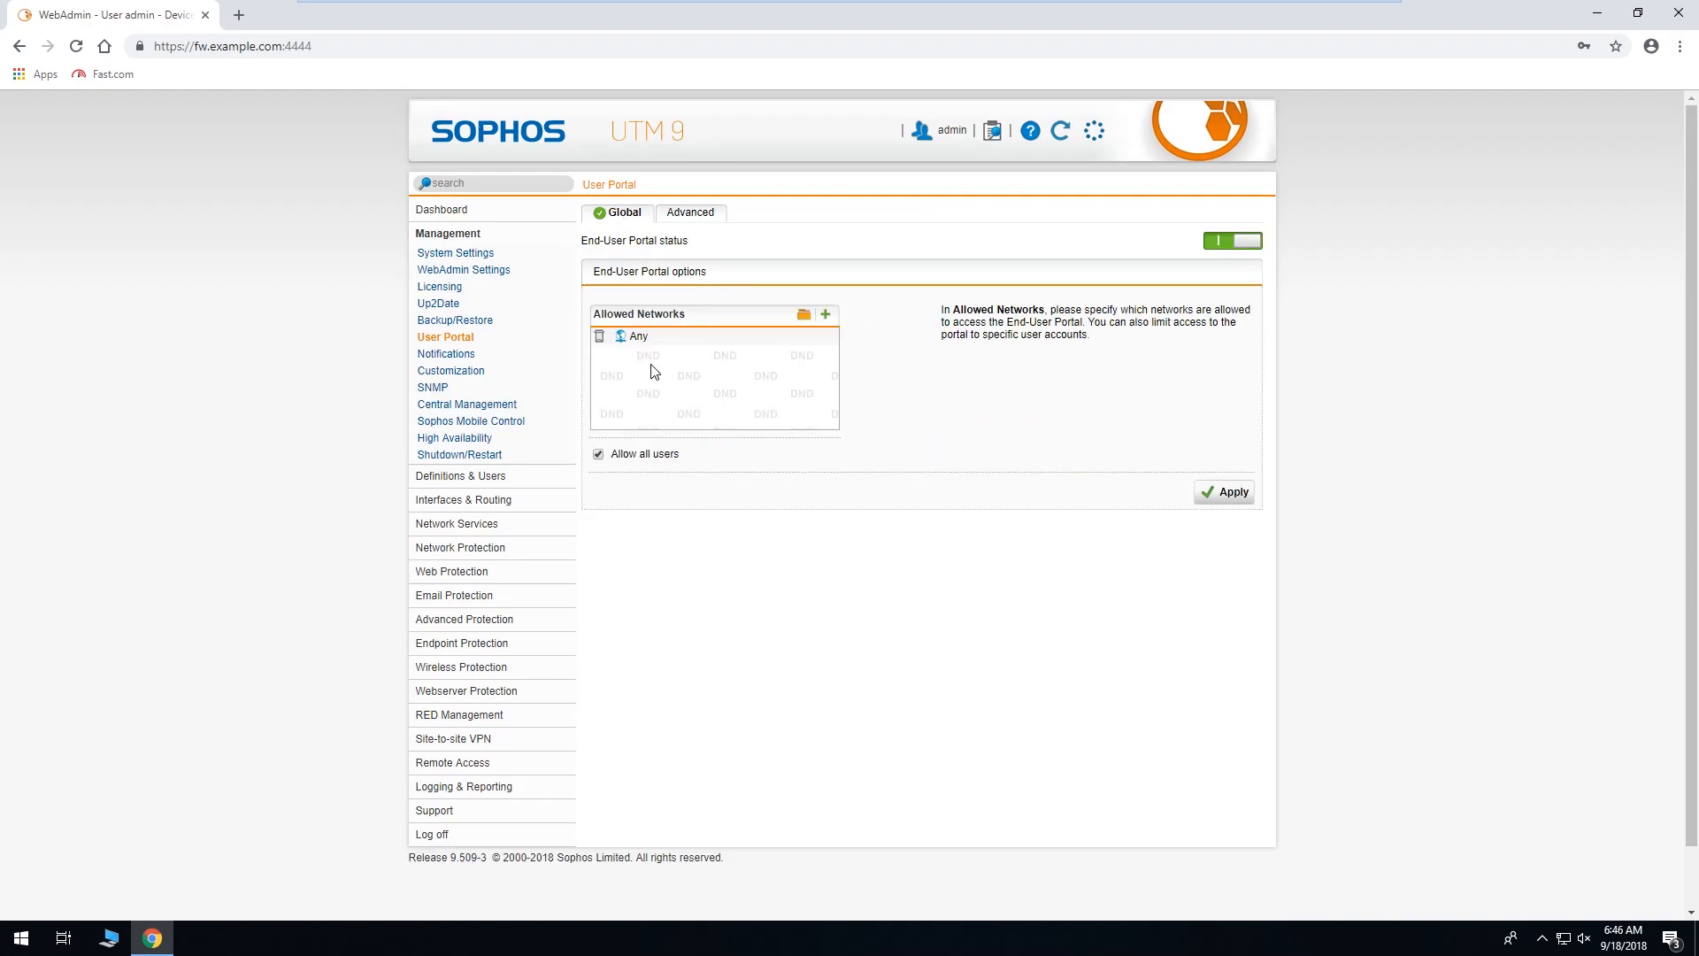
click(691, 213)
scroll(925, 483, down, 4)
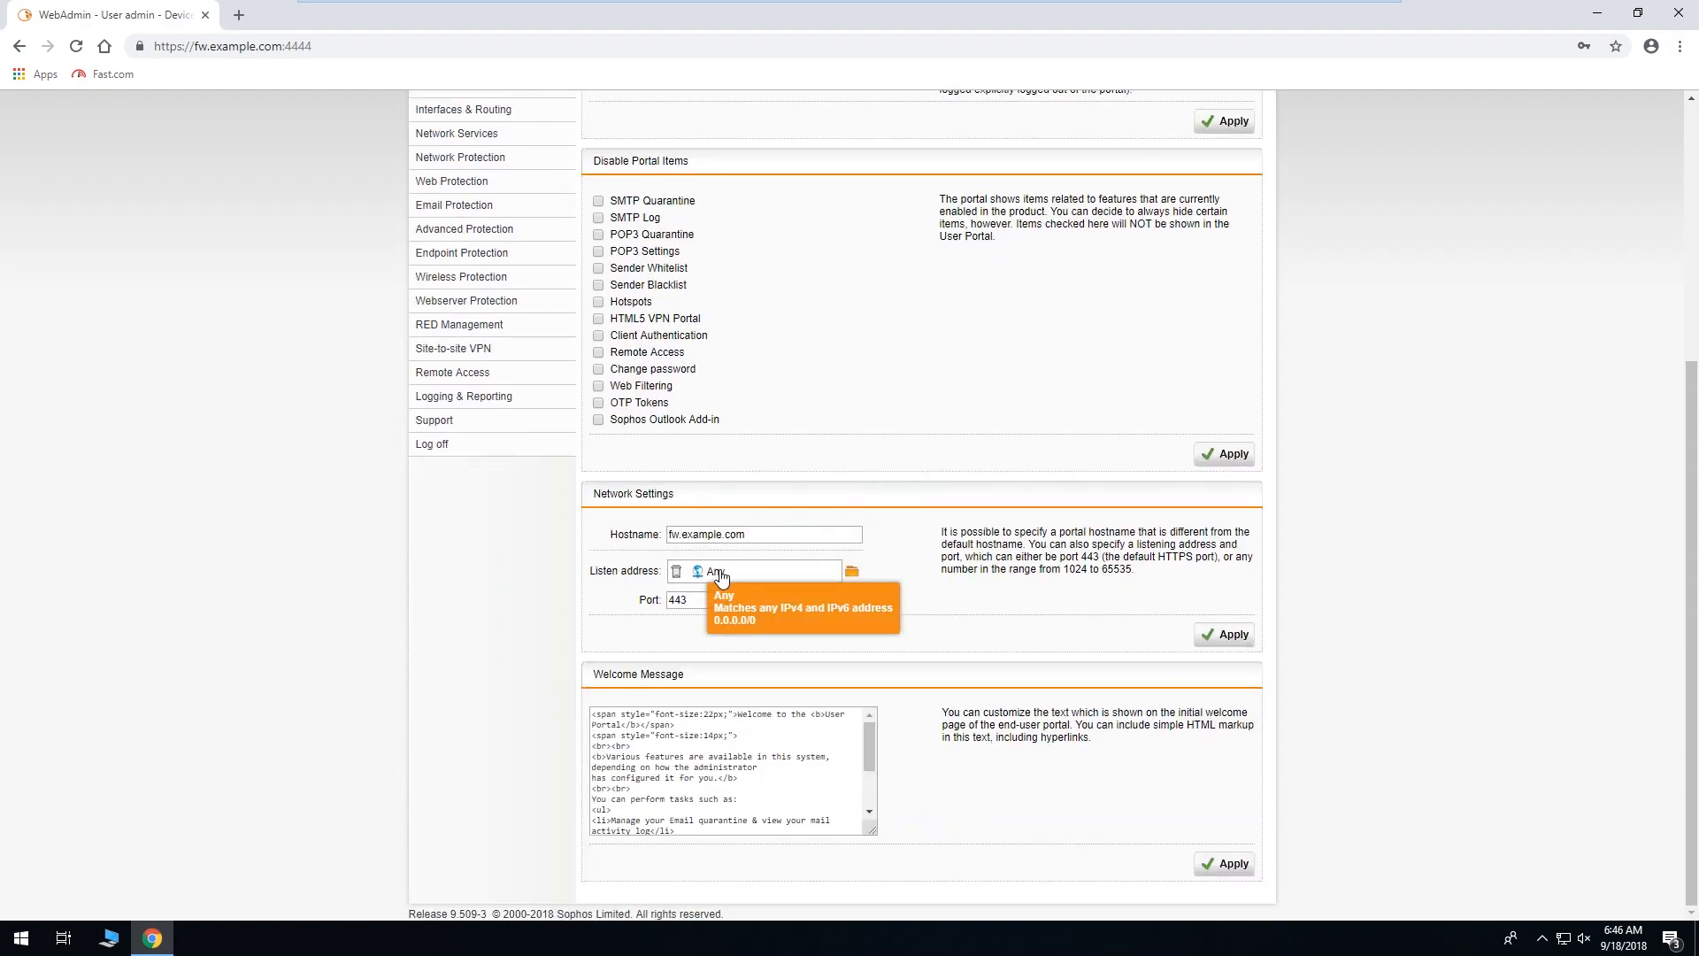
click(676, 573)
click(851, 571)
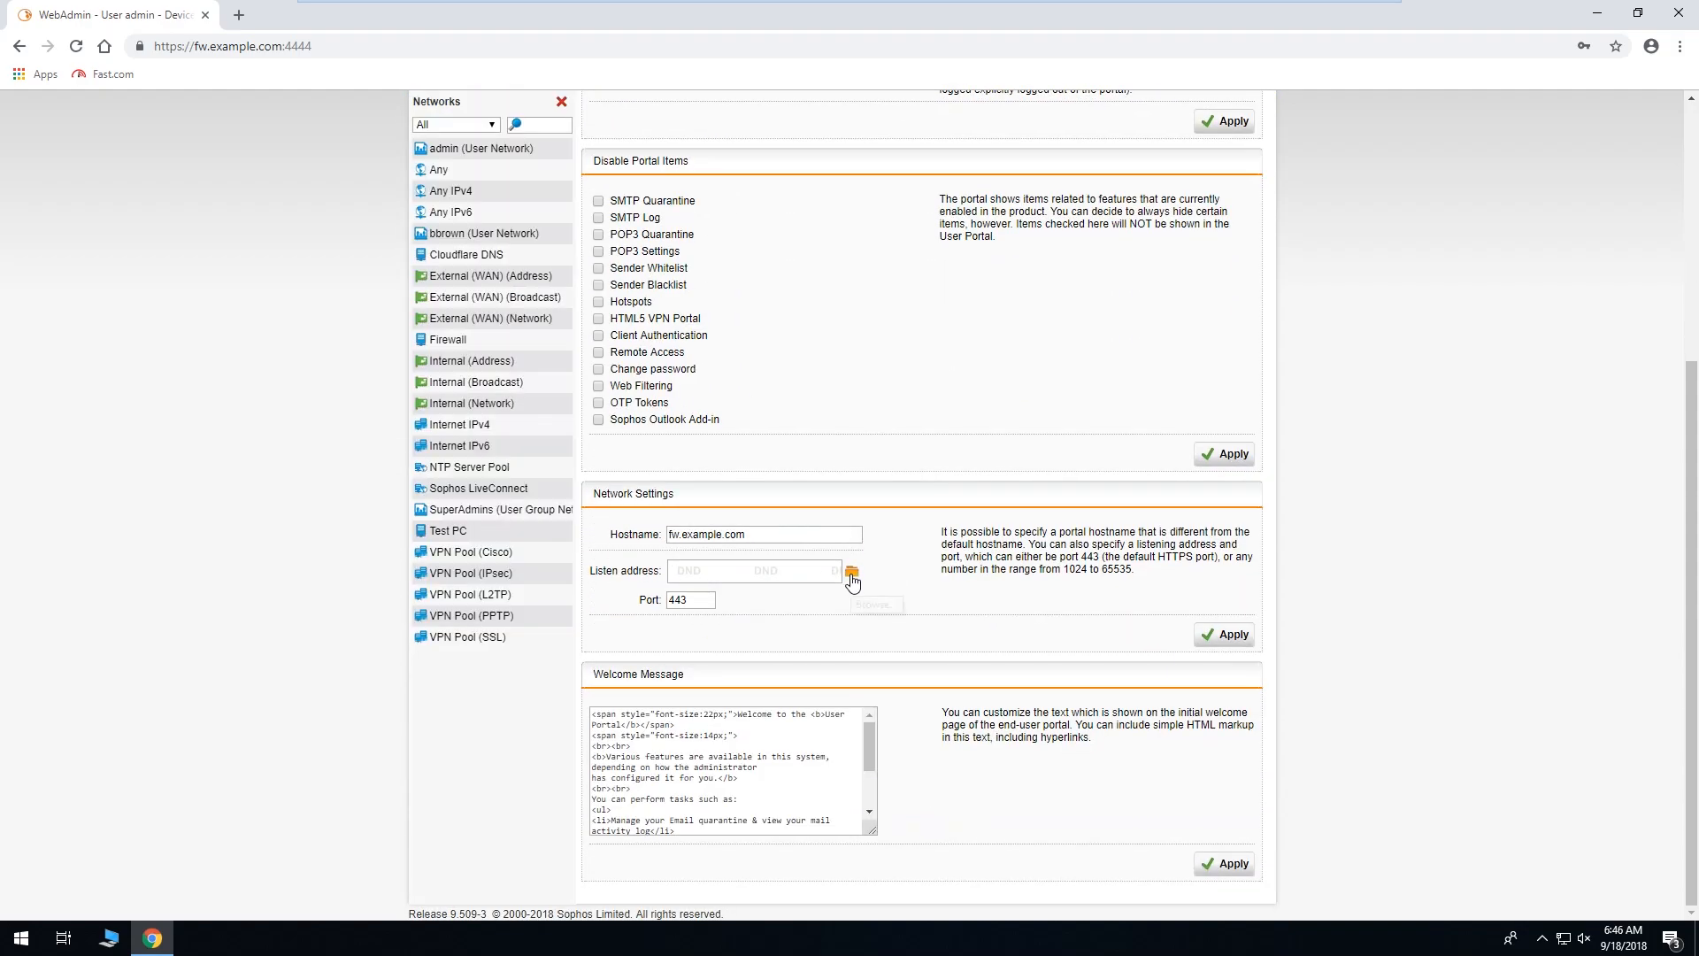
drag(462, 361, 717, 571)
click(1214, 635)
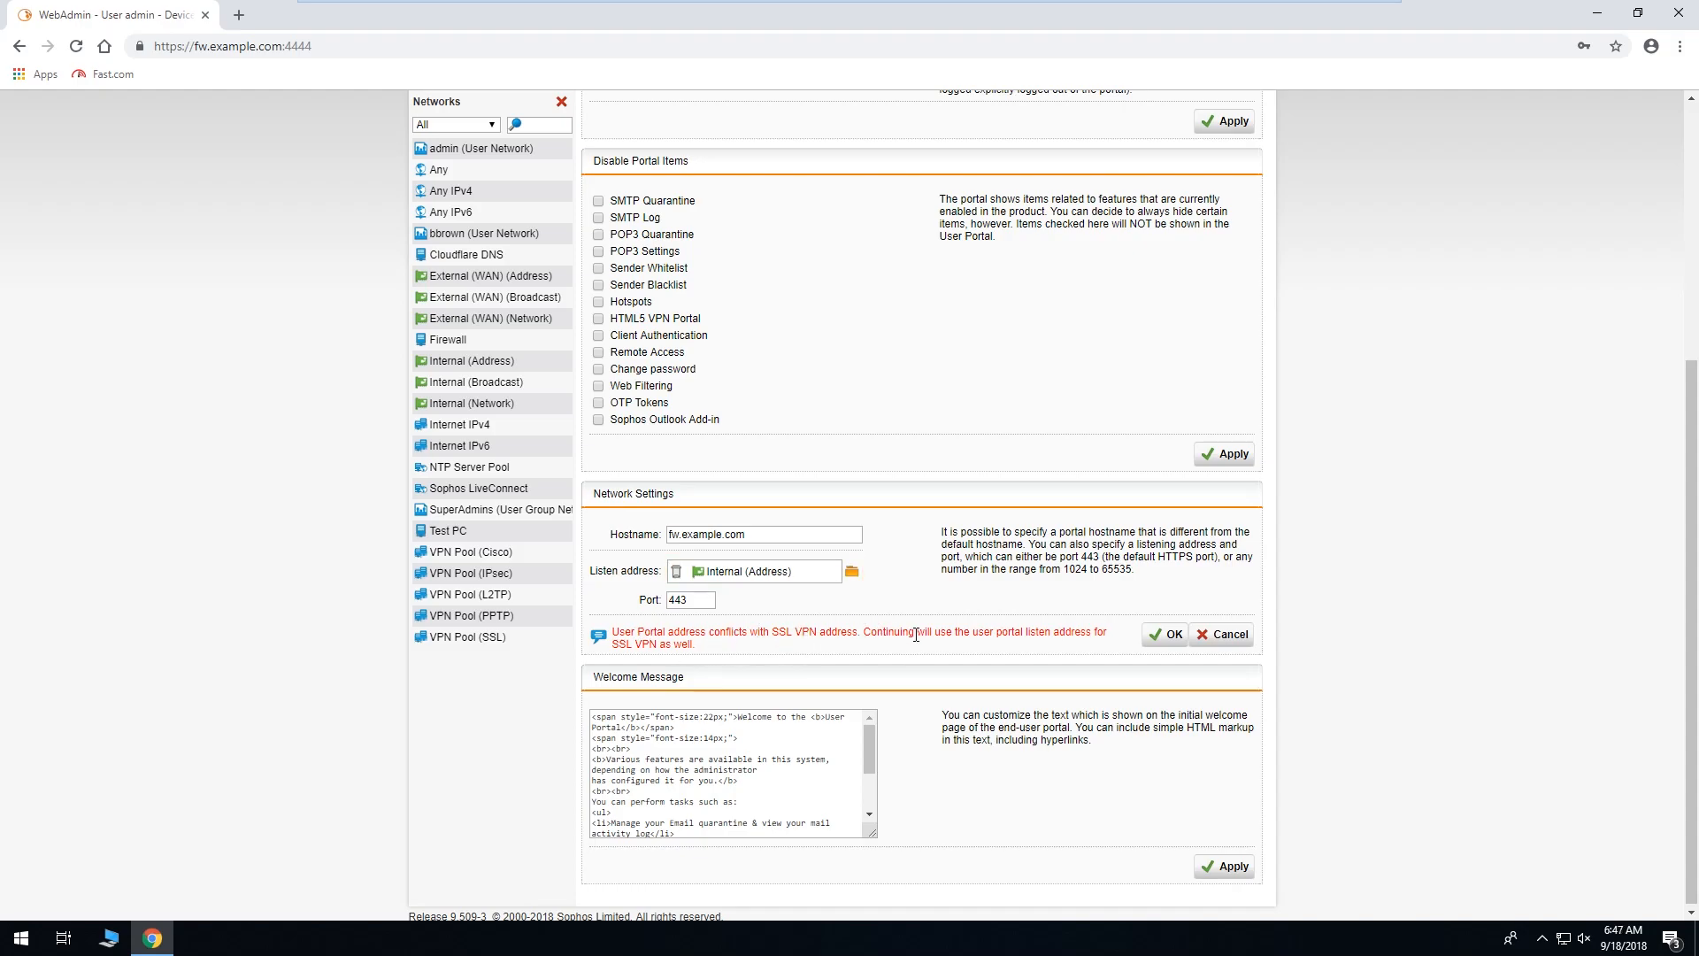
click(1155, 634)
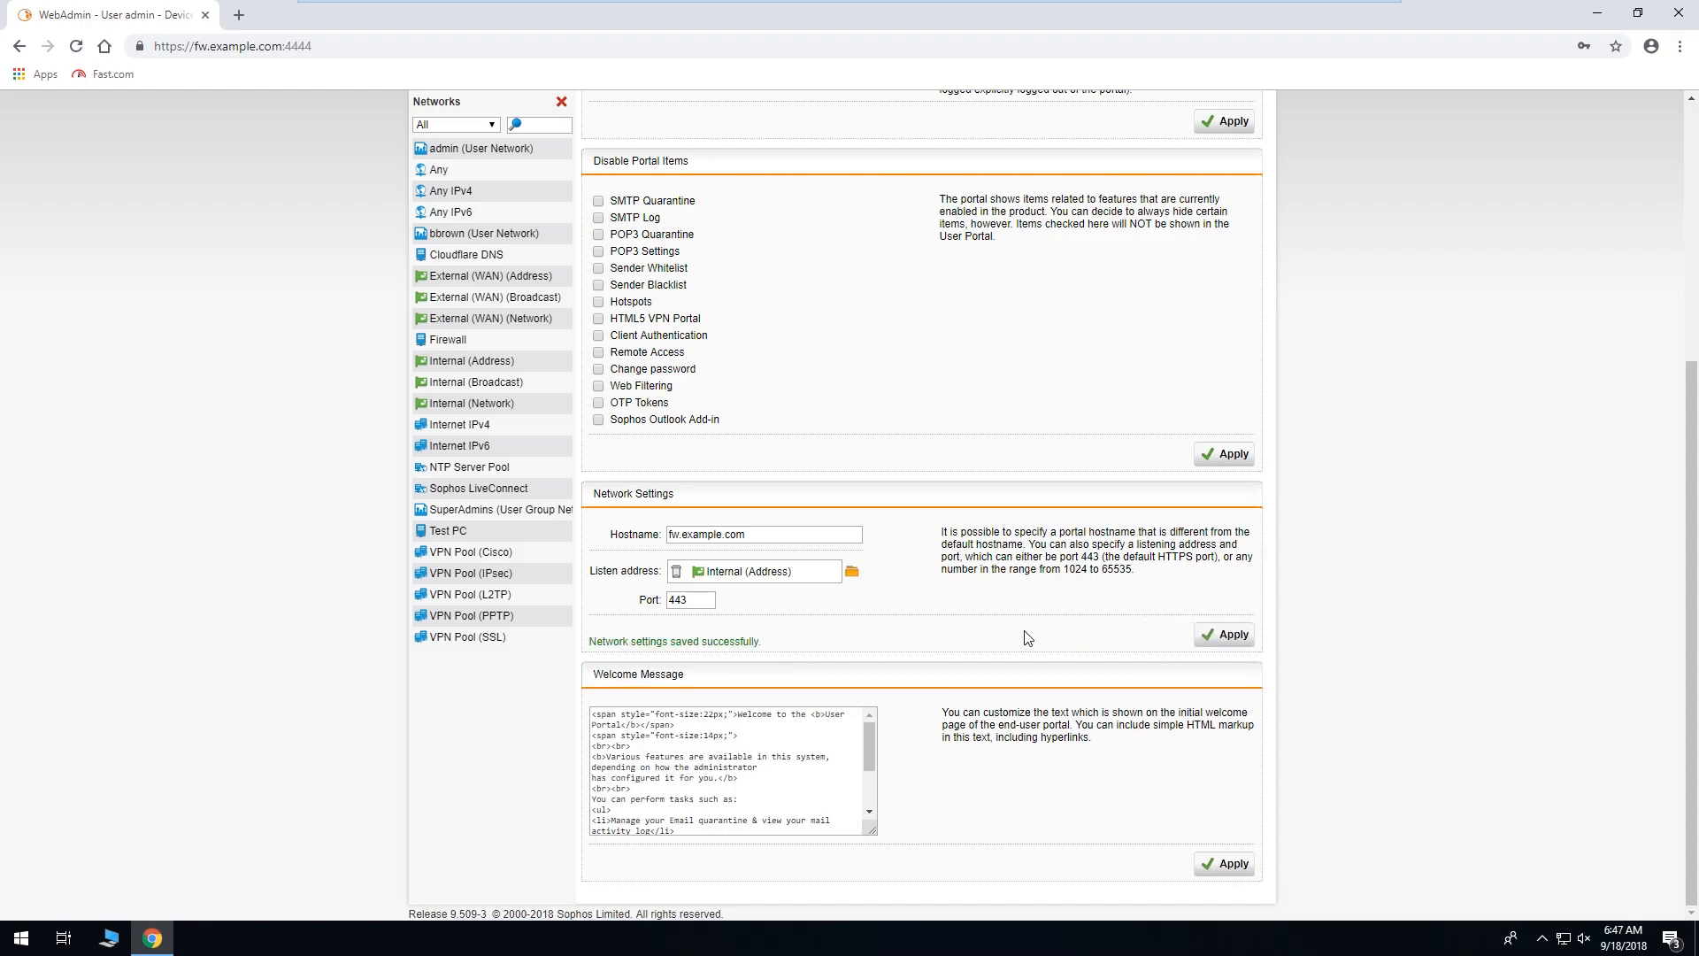
Close the network objects list and go back to the portal's Global settings.
scroll(1036, 592, up, 5)
click(560, 184)
click(624, 212)
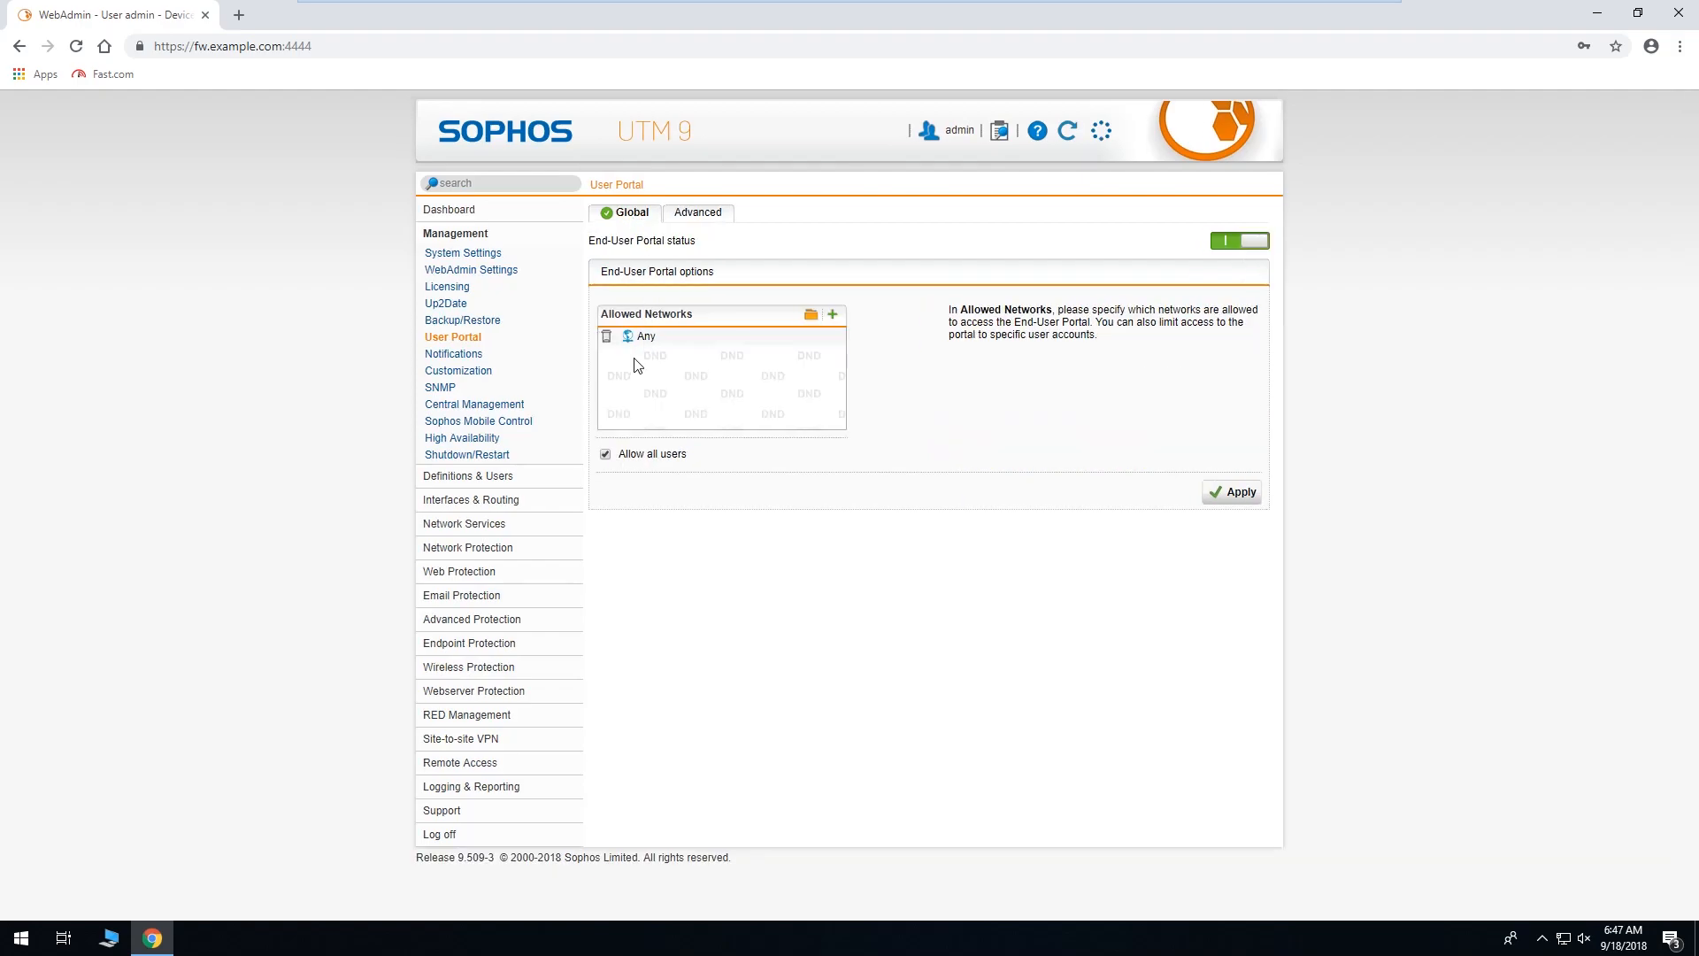
Swap Internal (Address) for Any as the portal listen address and apply, confirming the address conflict.
click(698, 213)
scroll(947, 503, down, 5)
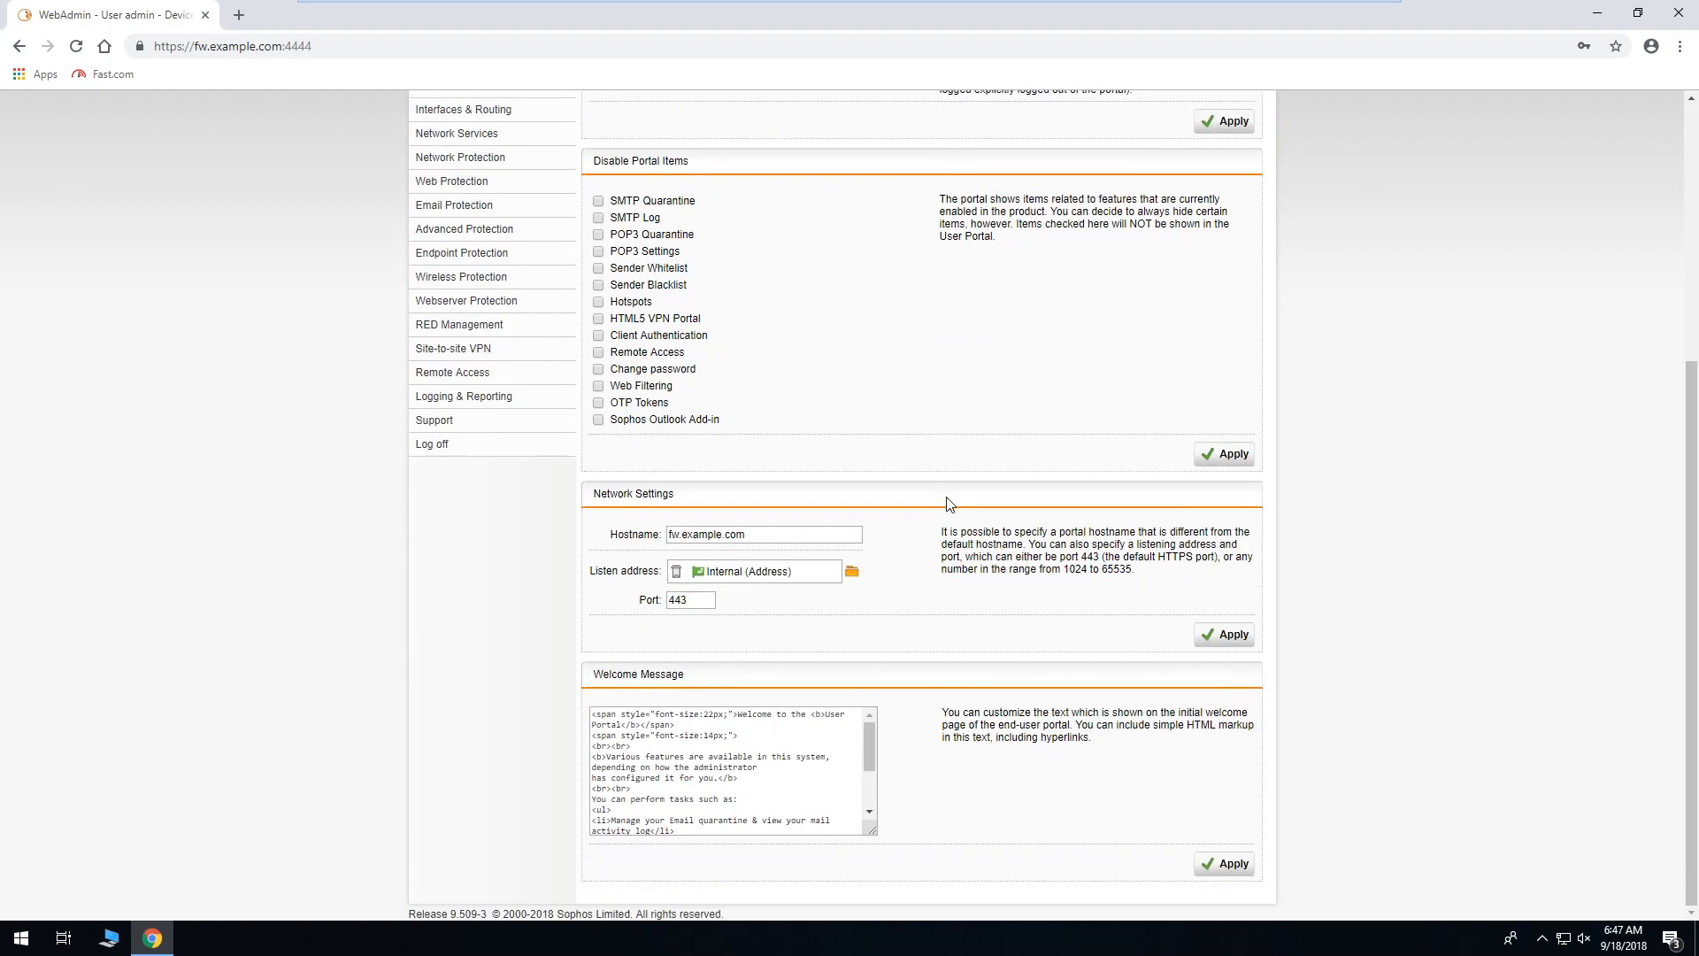
mouse_move(772, 589)
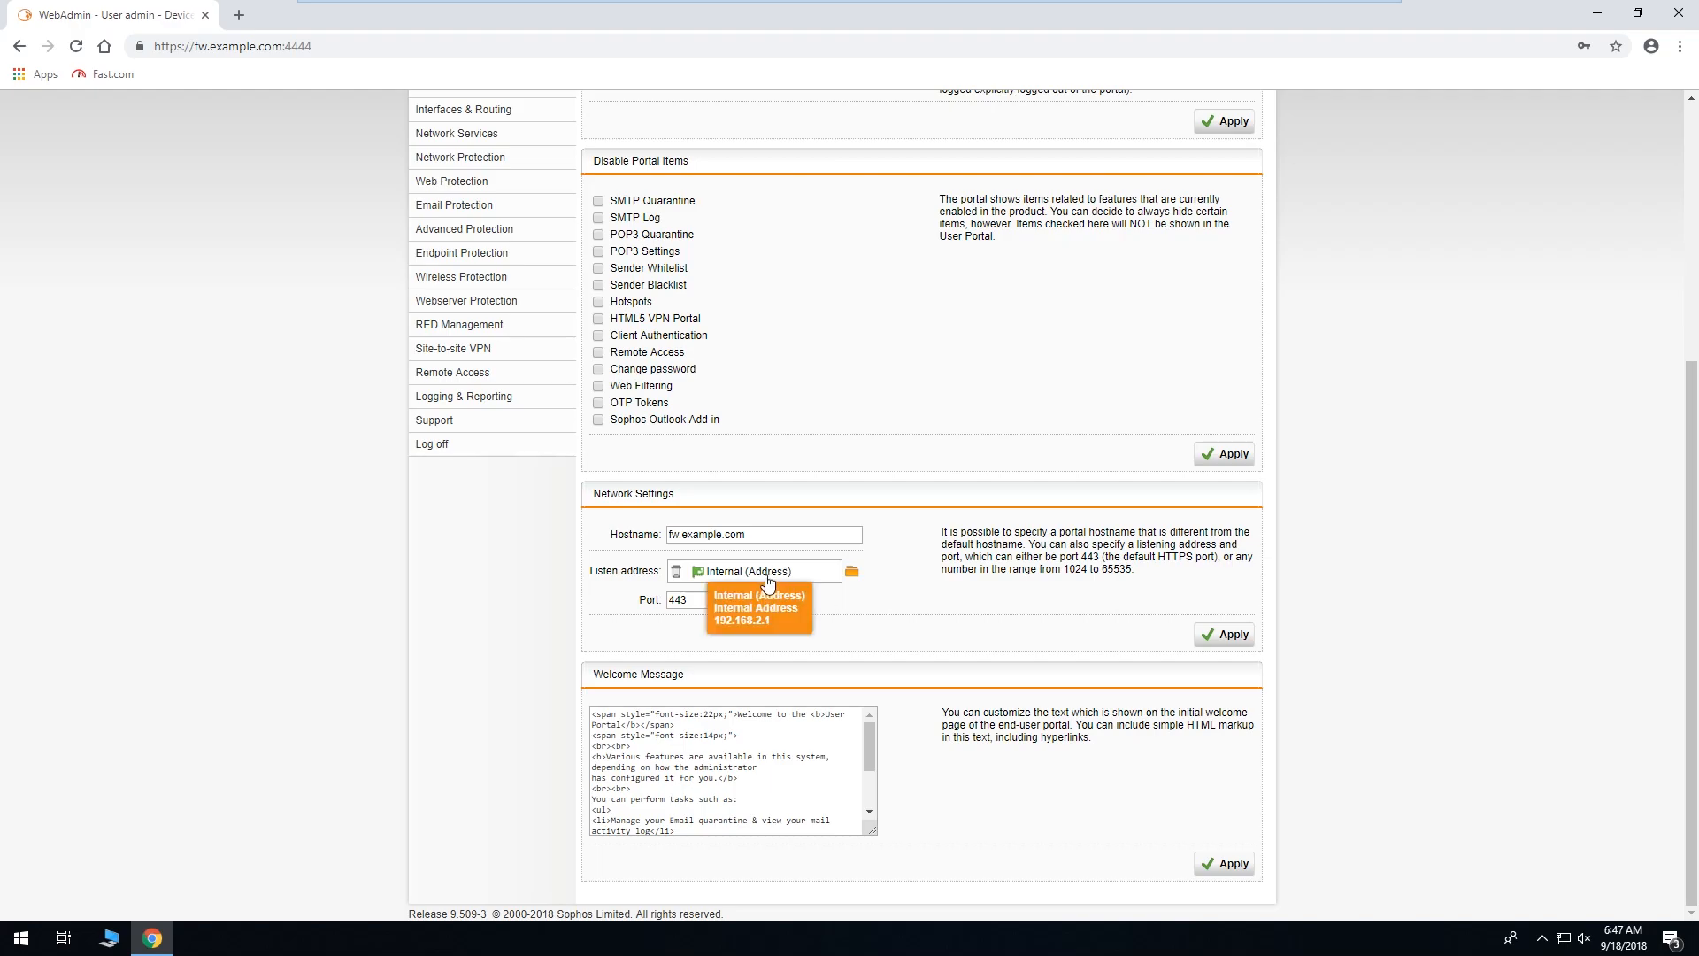
click(677, 571)
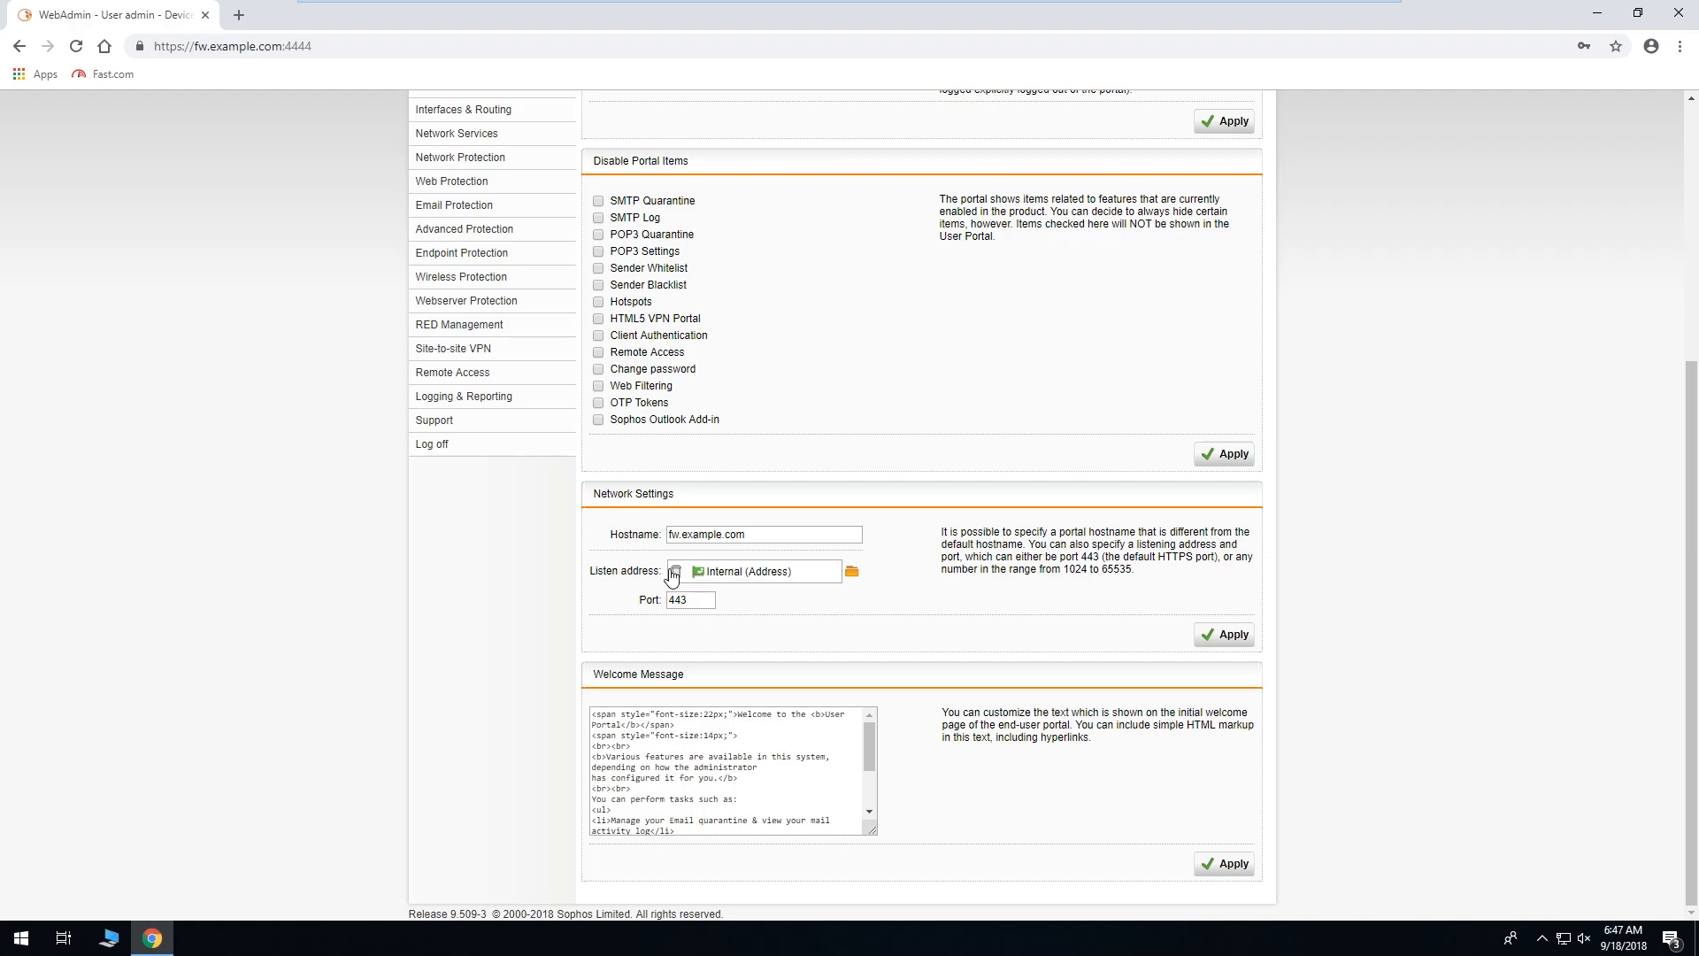
click(851, 573)
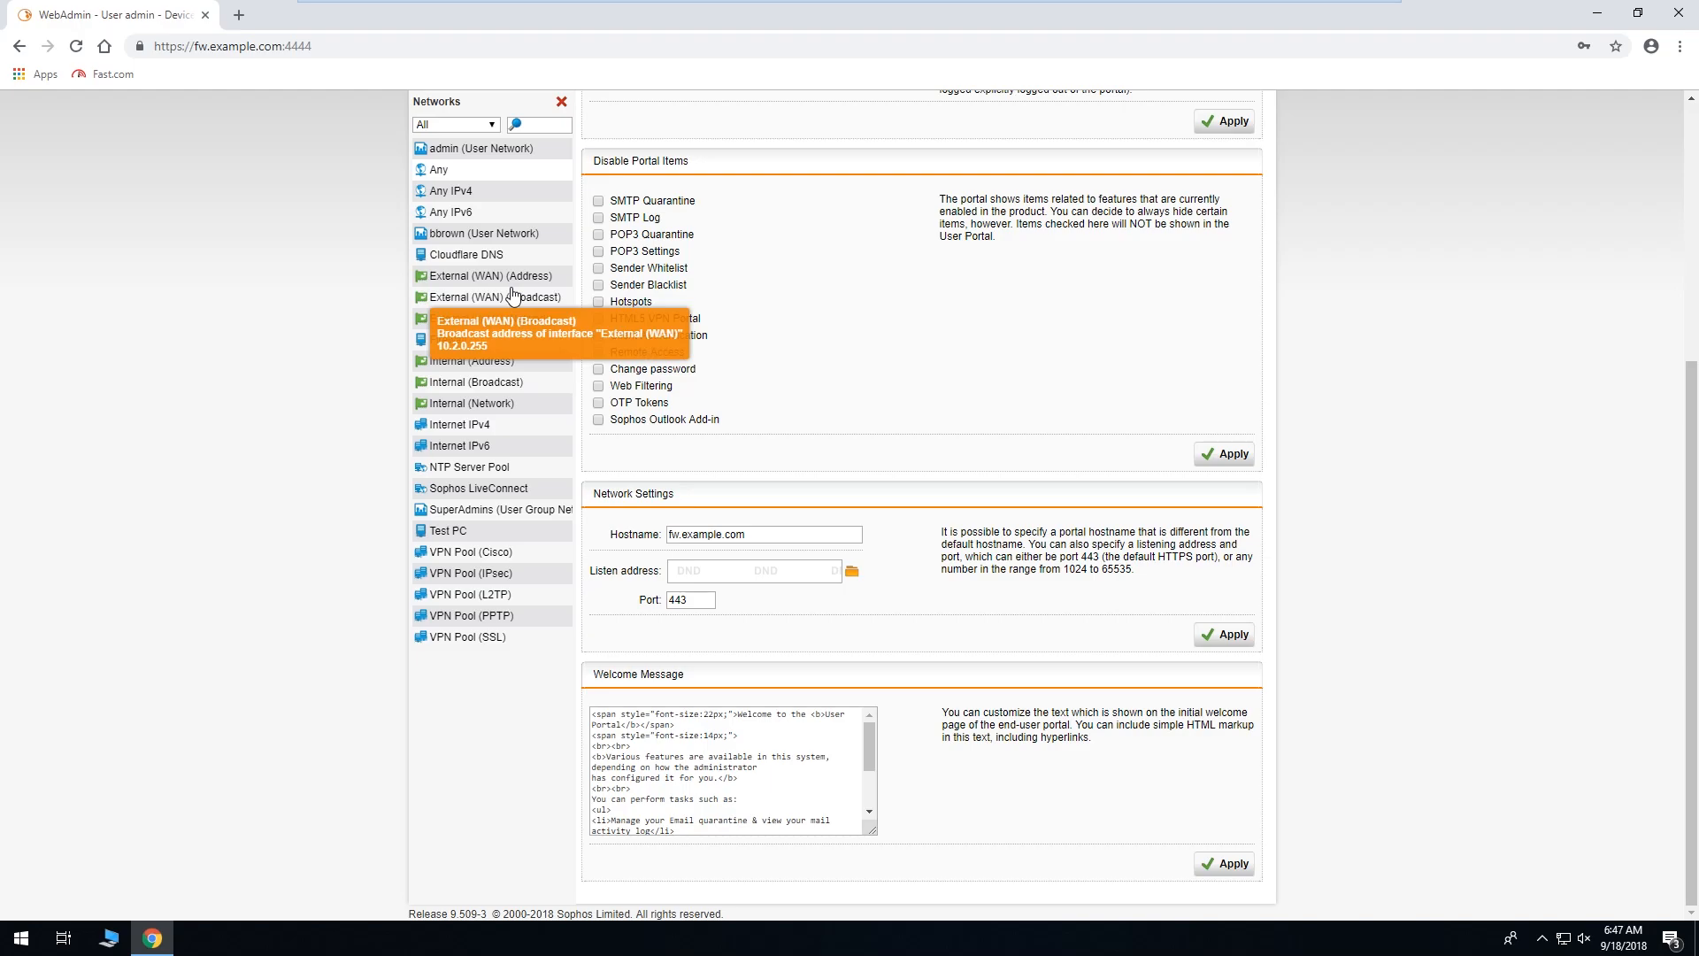
drag(424, 177, 822, 585)
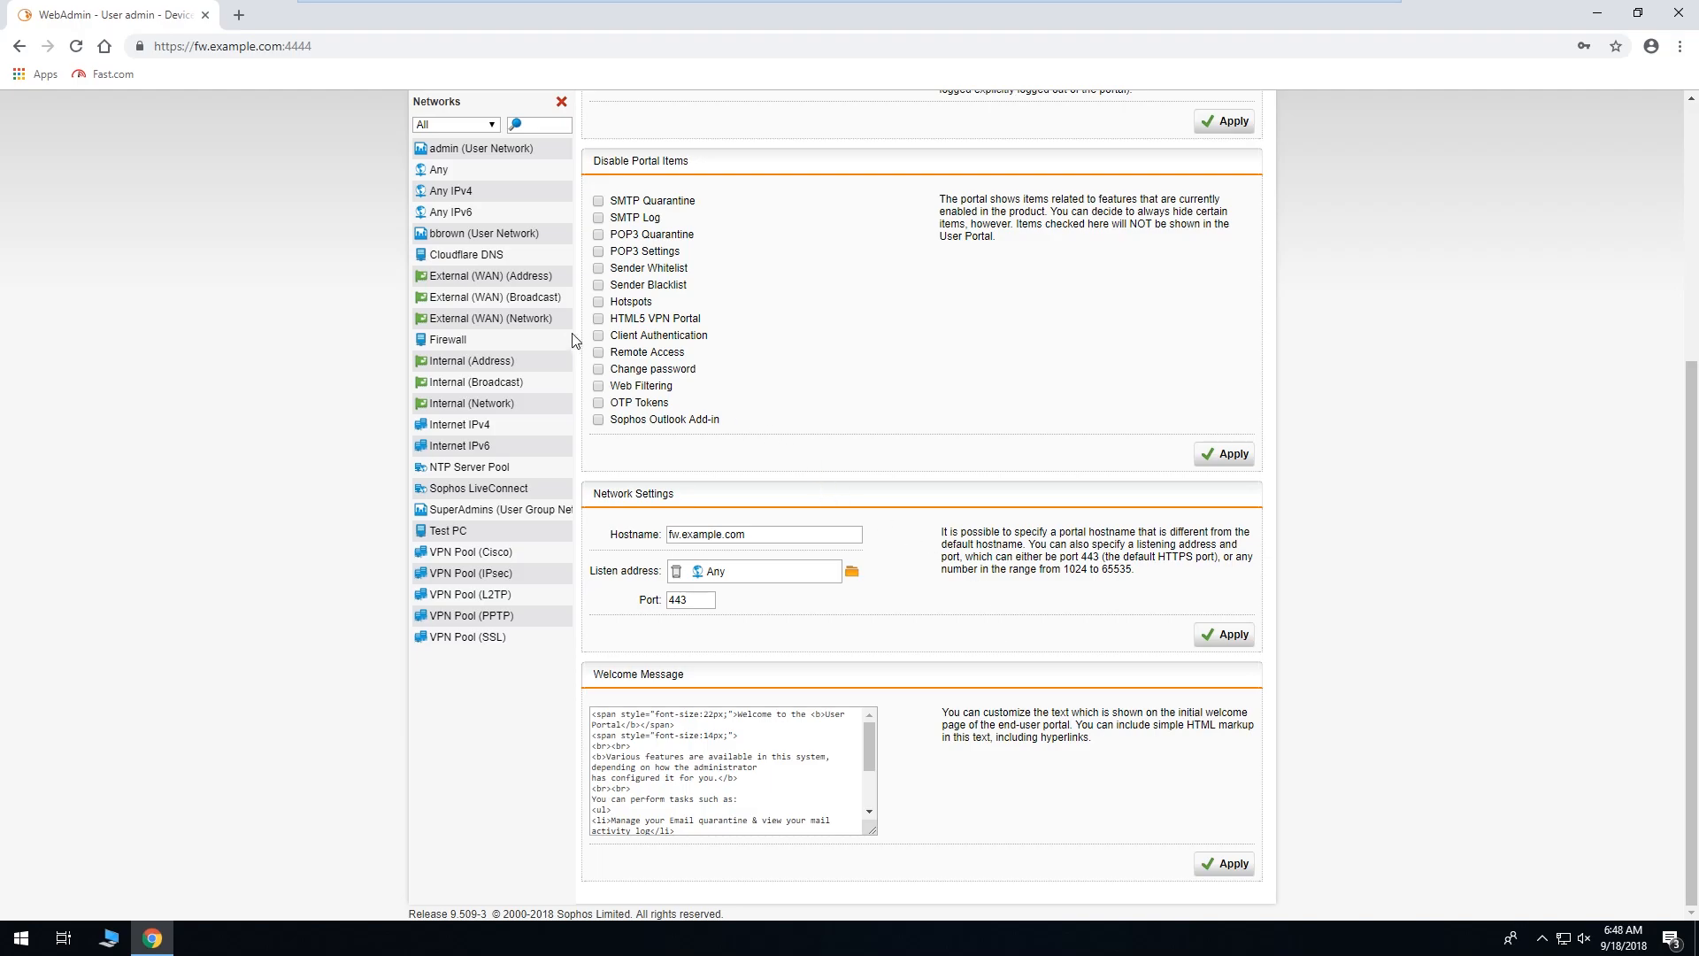
mouse_move(548, 277)
click(562, 103)
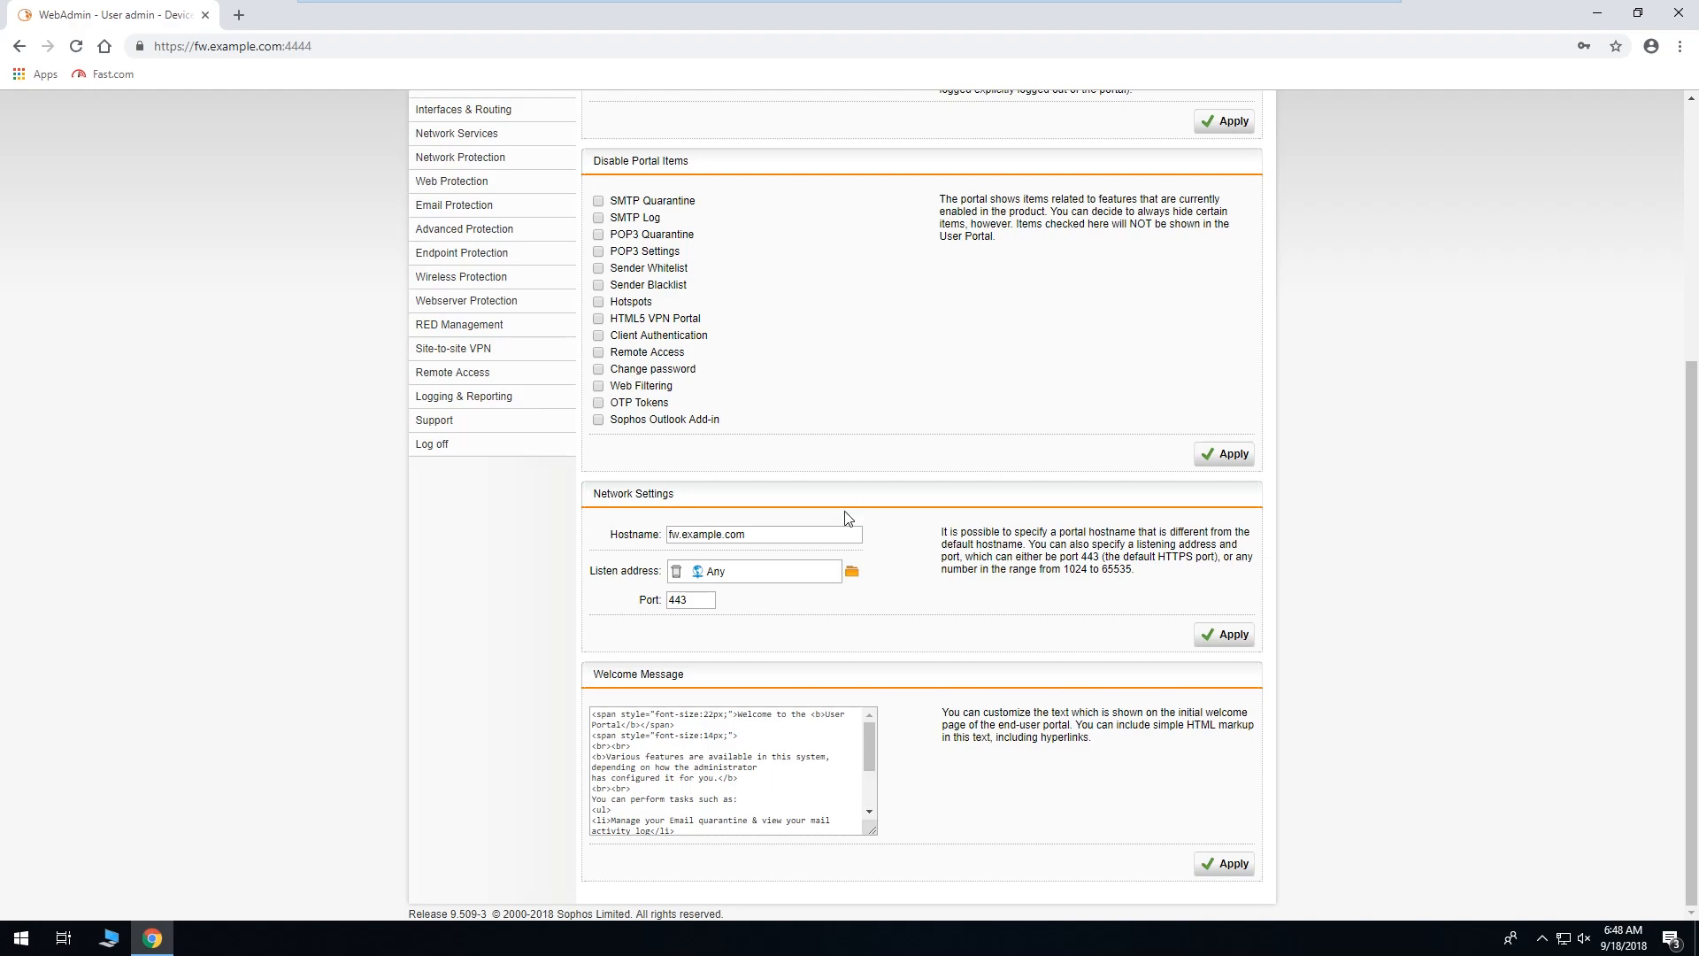
click(1224, 634)
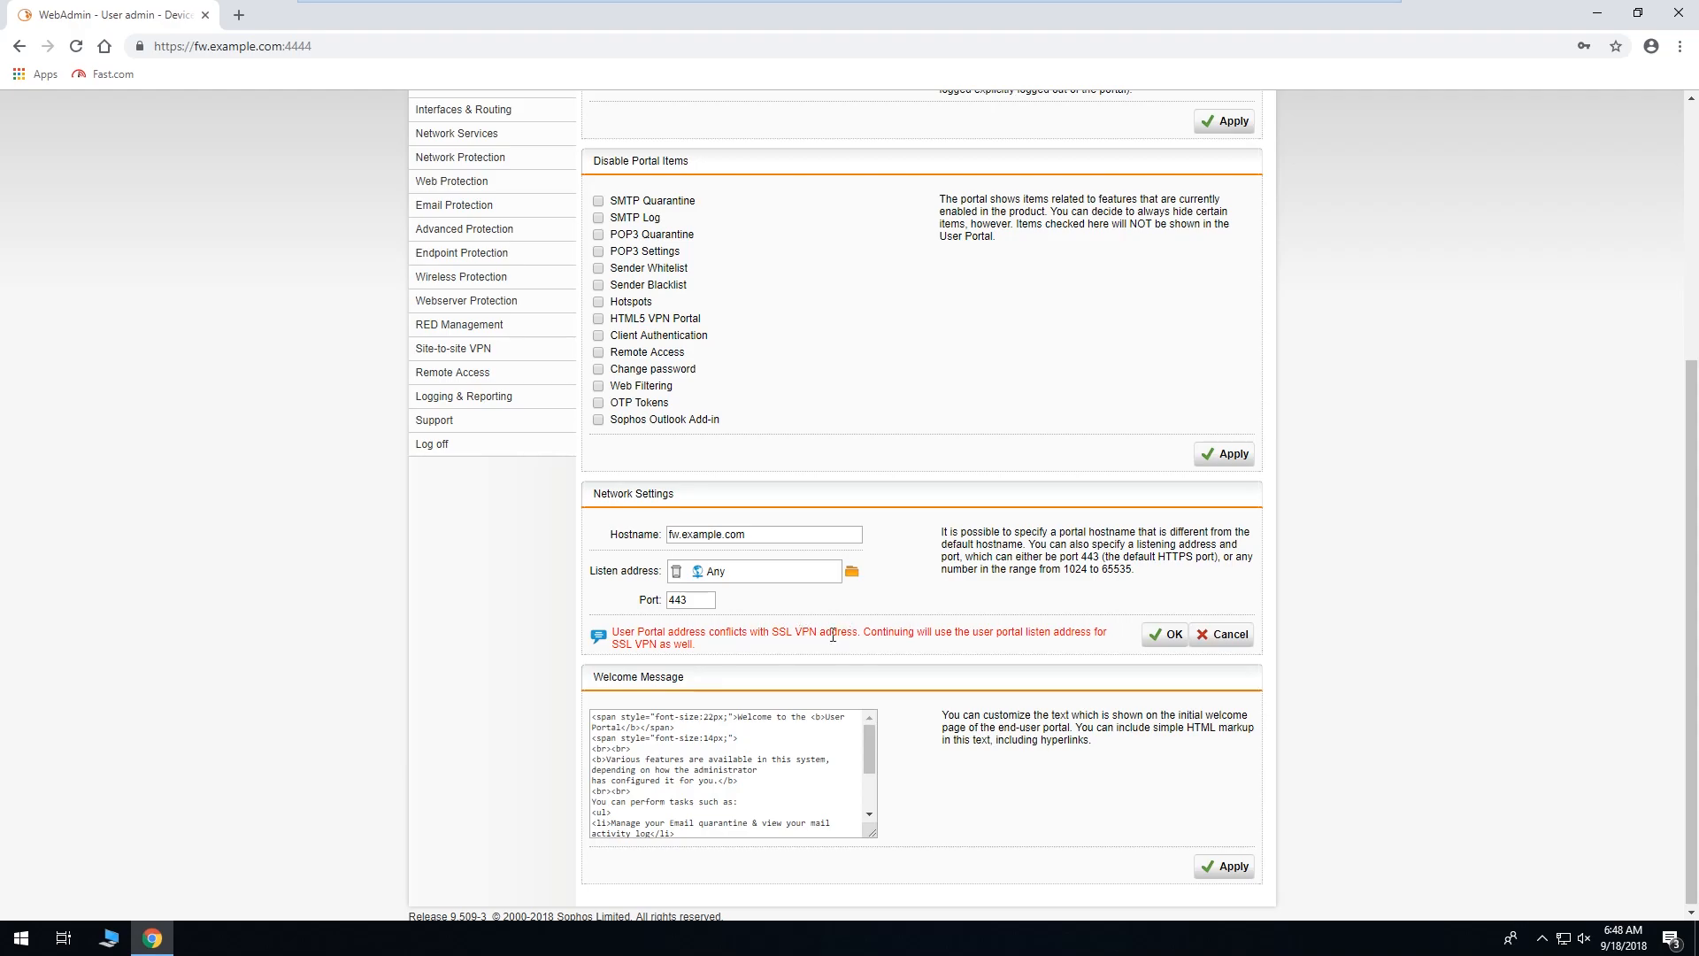
click(1146, 634)
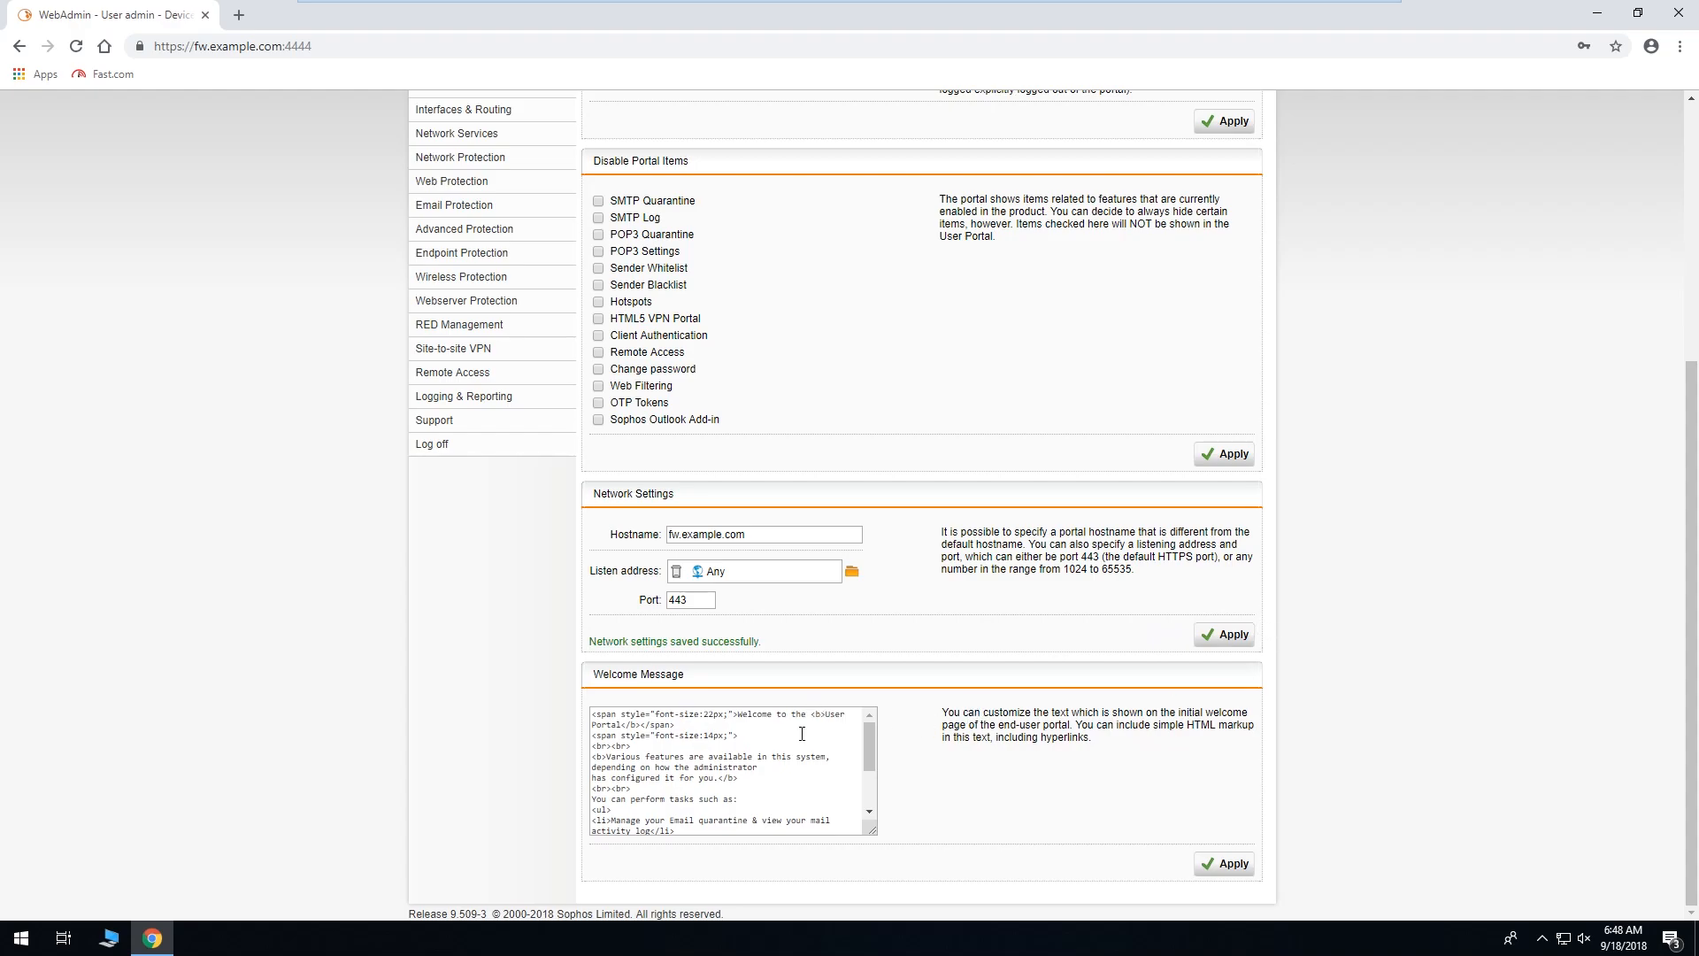
scroll(795, 754, down, 2)
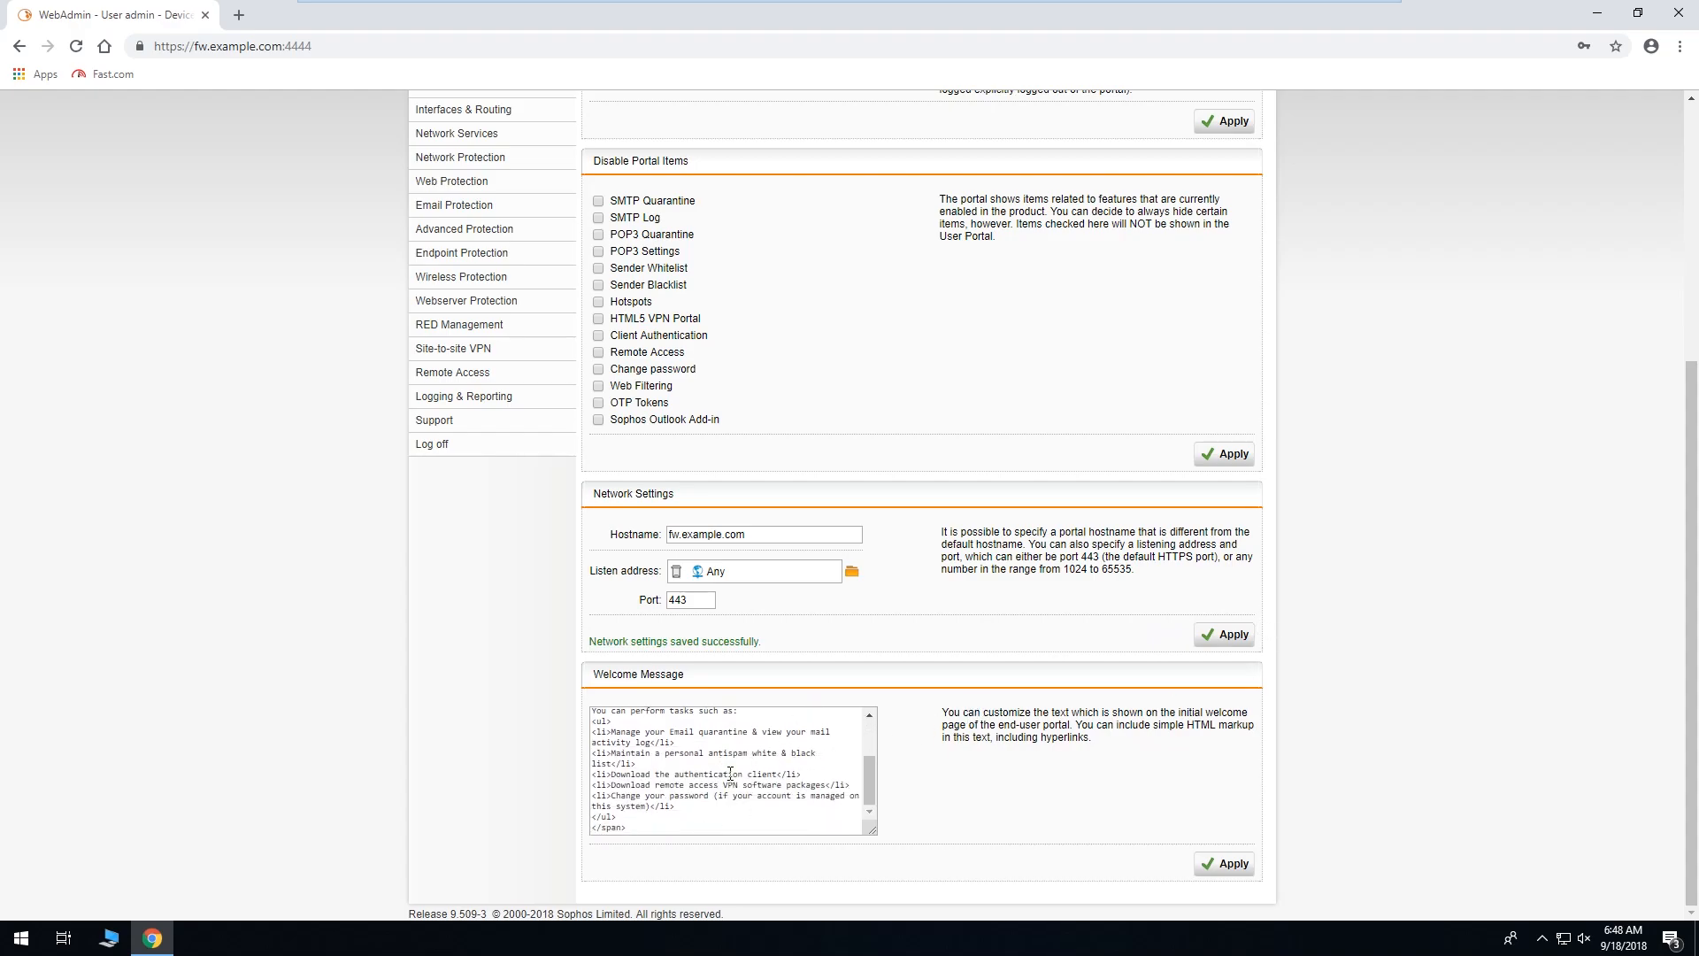
scroll(728, 774, up, 3)
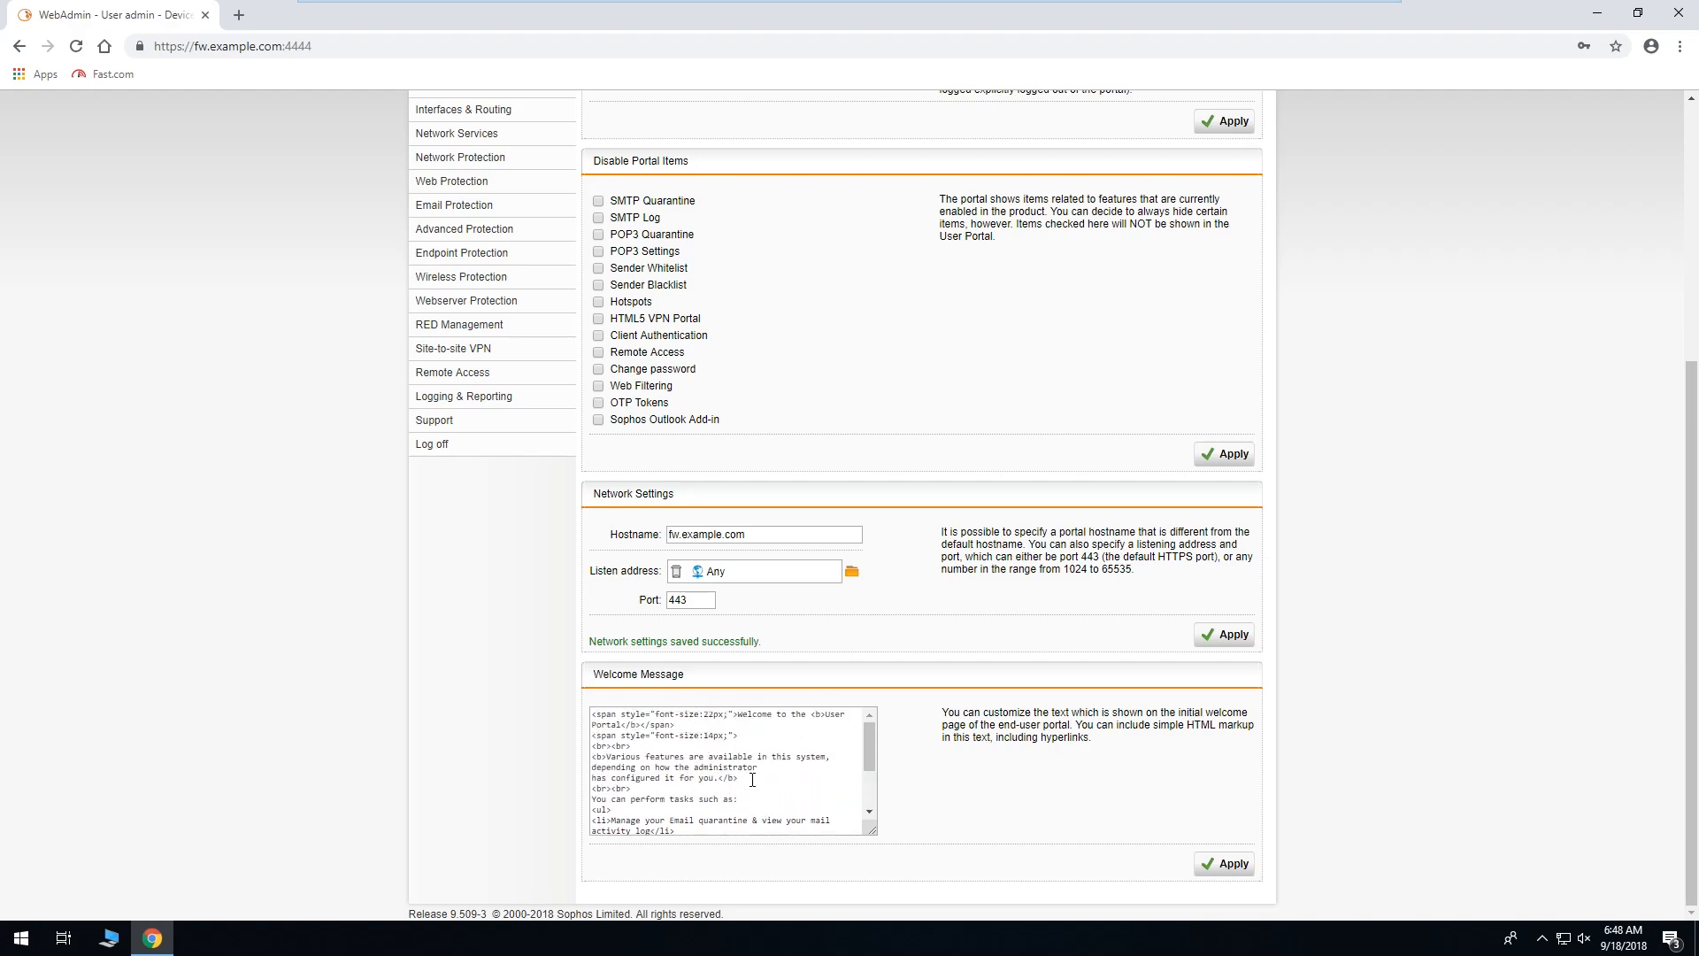
scroll(1409, 677, up, 5)
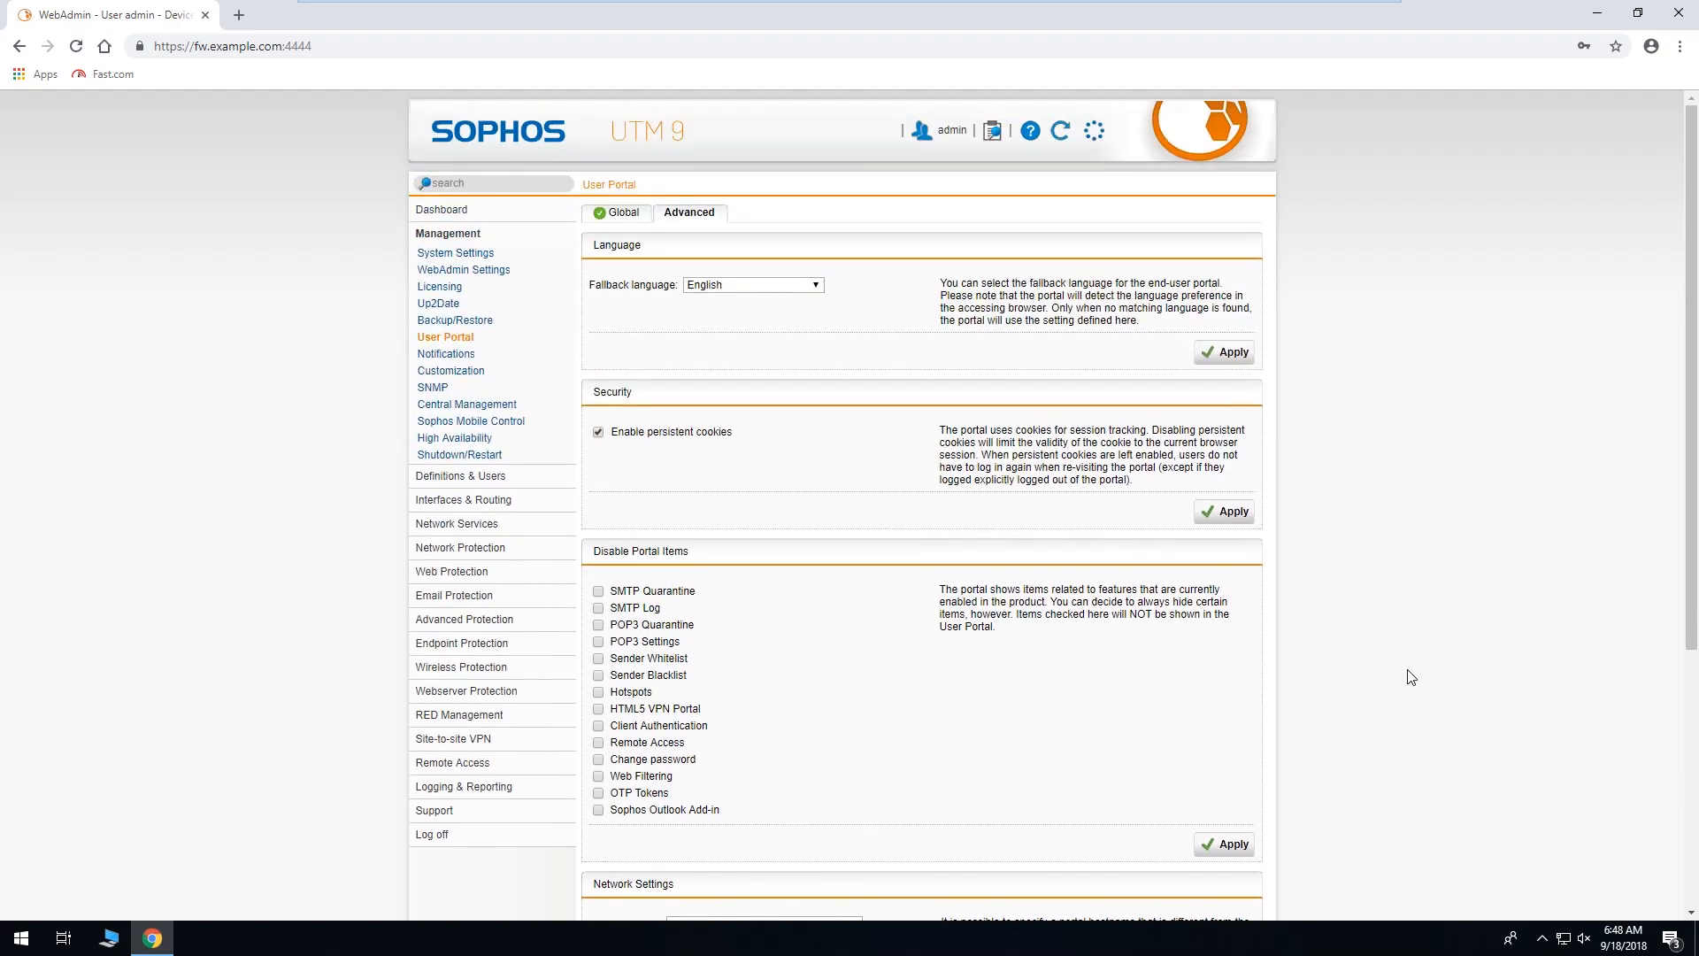
click(241, 14)
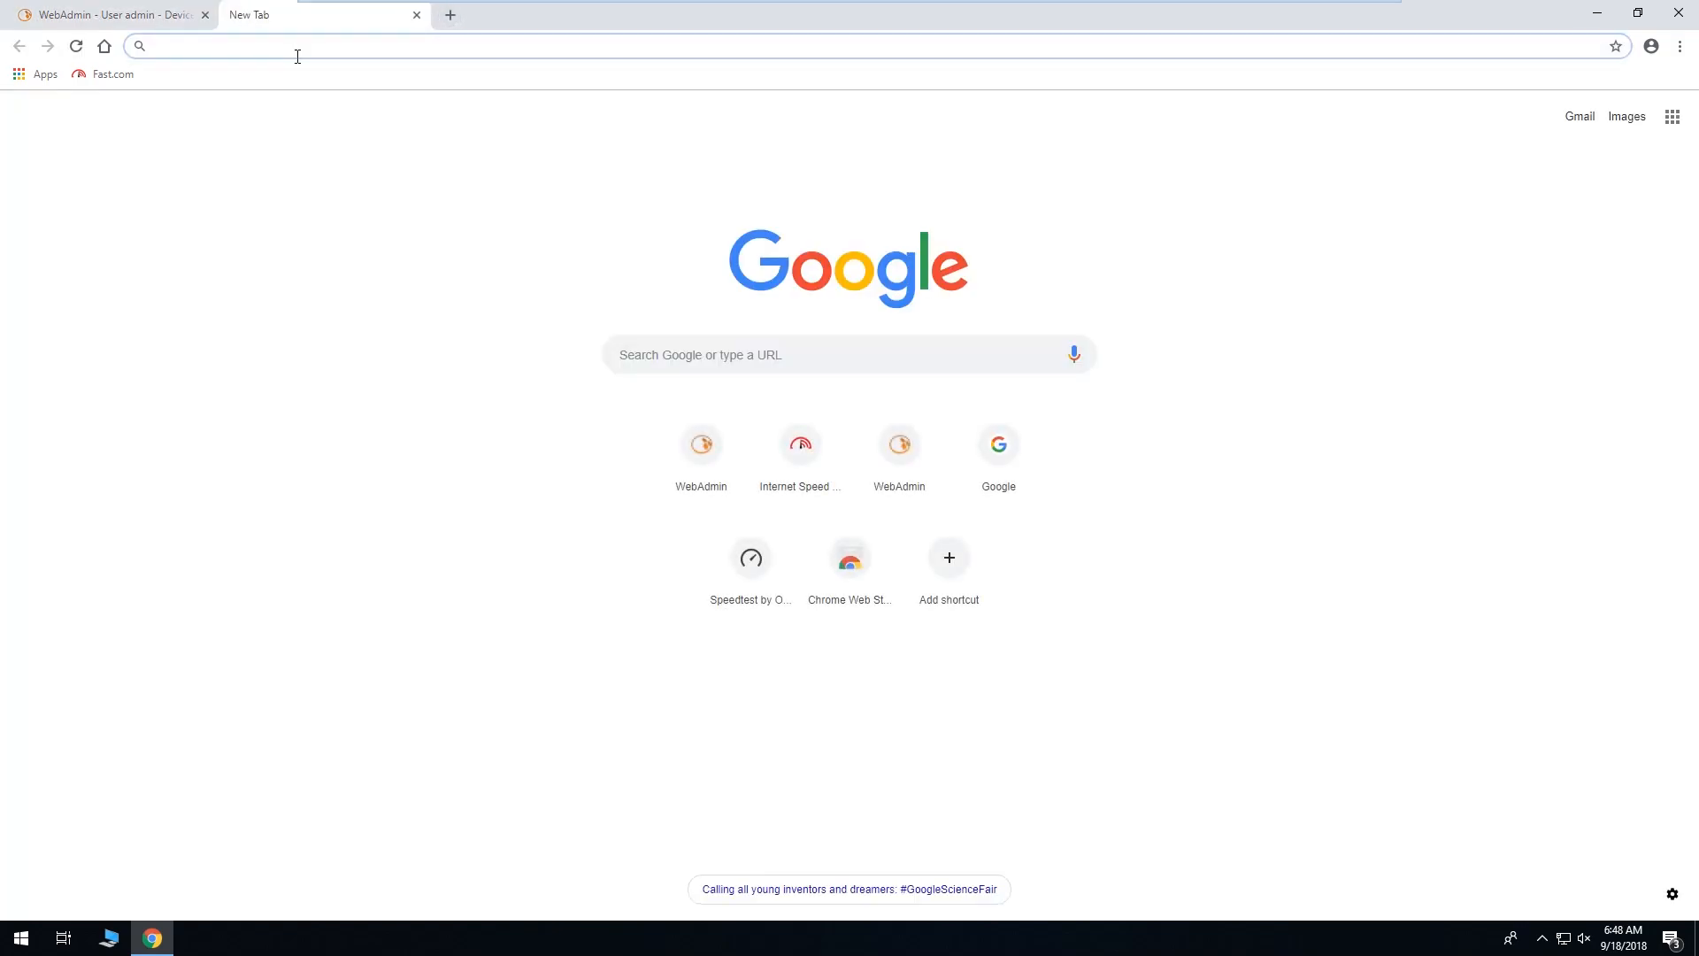
text(fw.example.com:4444)
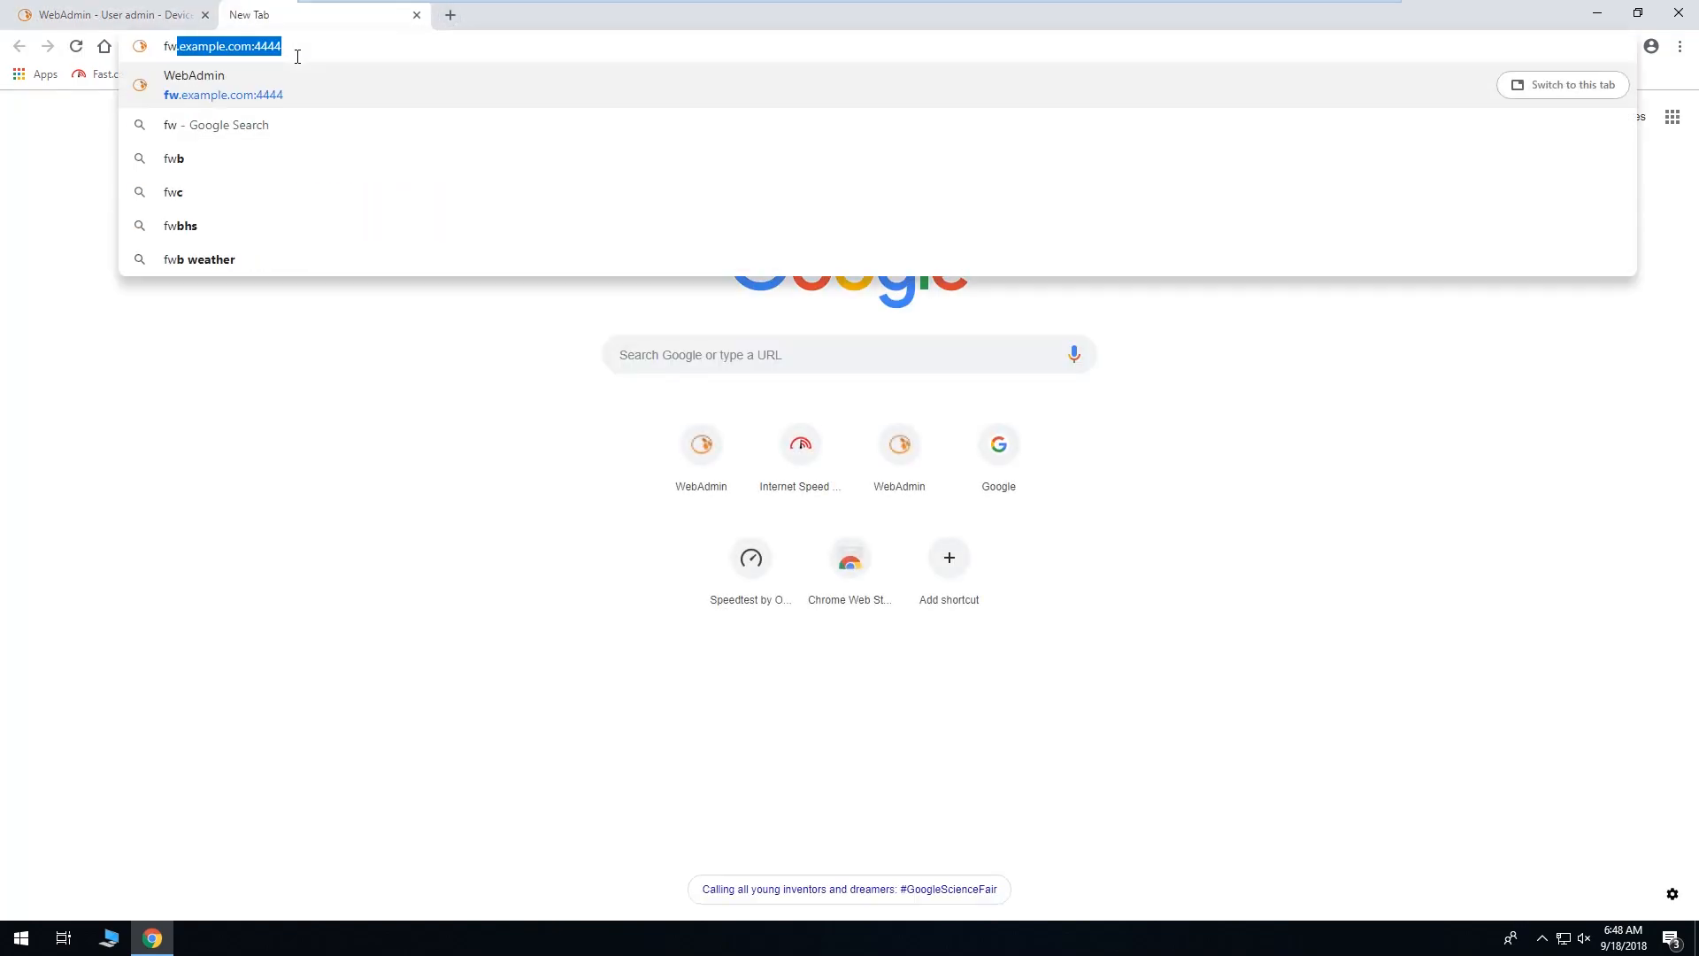
key(End)
key(BackSpace)
key(BackSpace)
key(BackSpace)
key(BackSpace)
key(BackSpace)
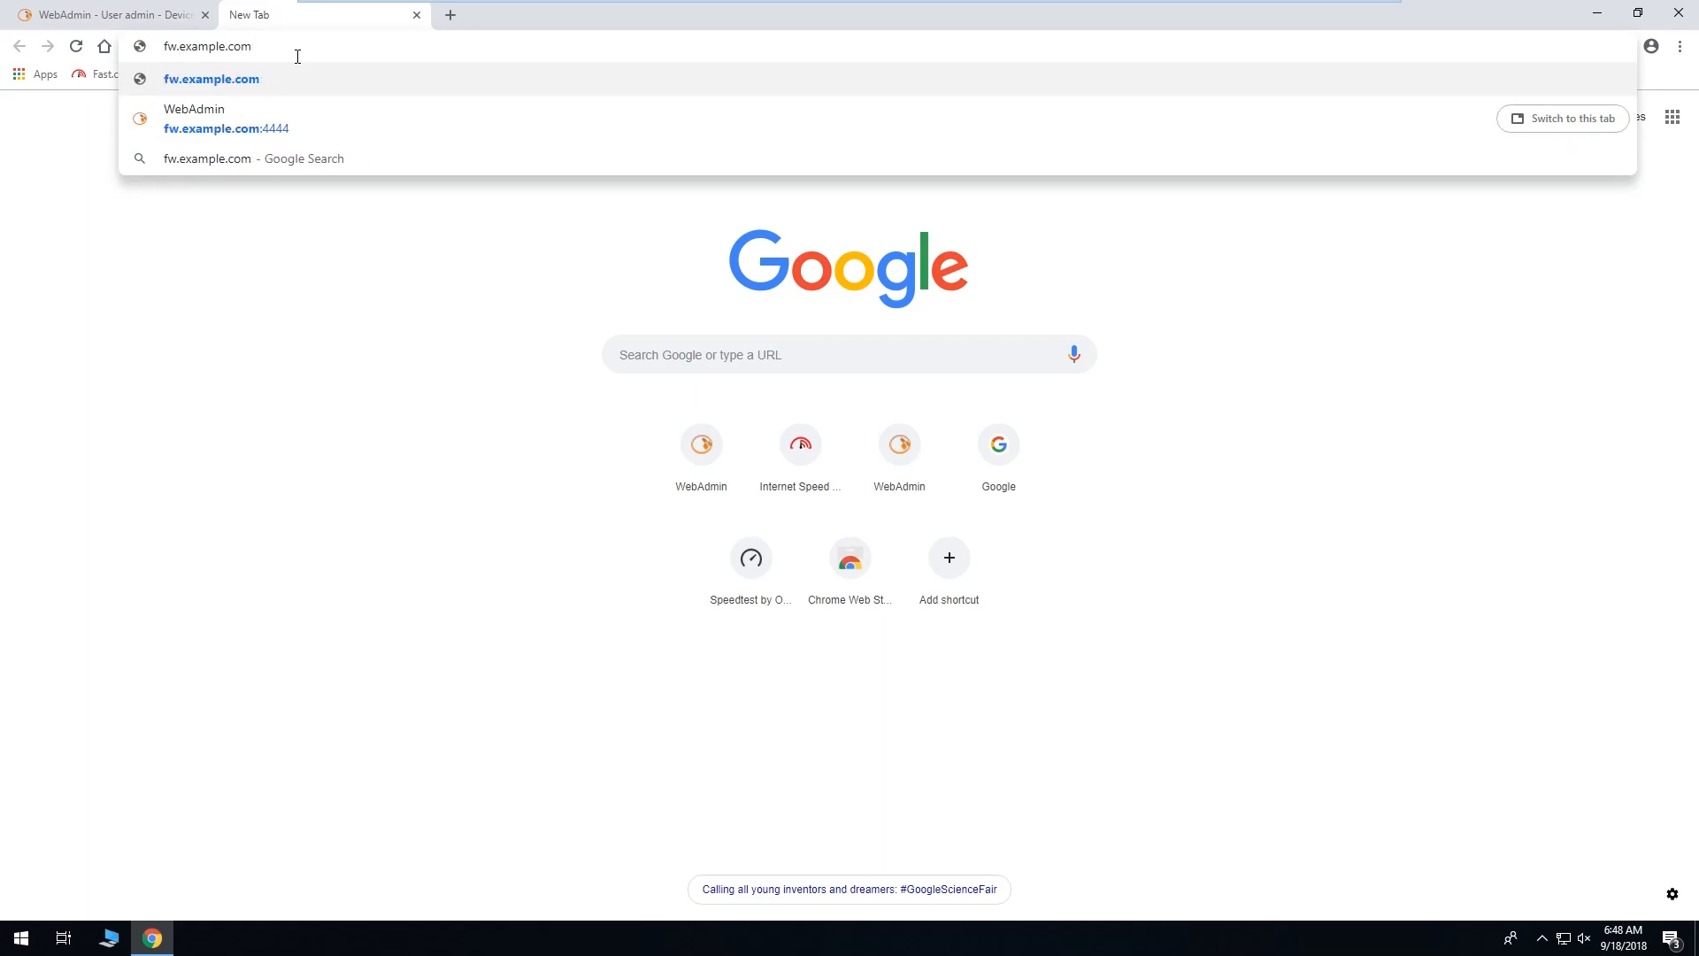
text(https://)
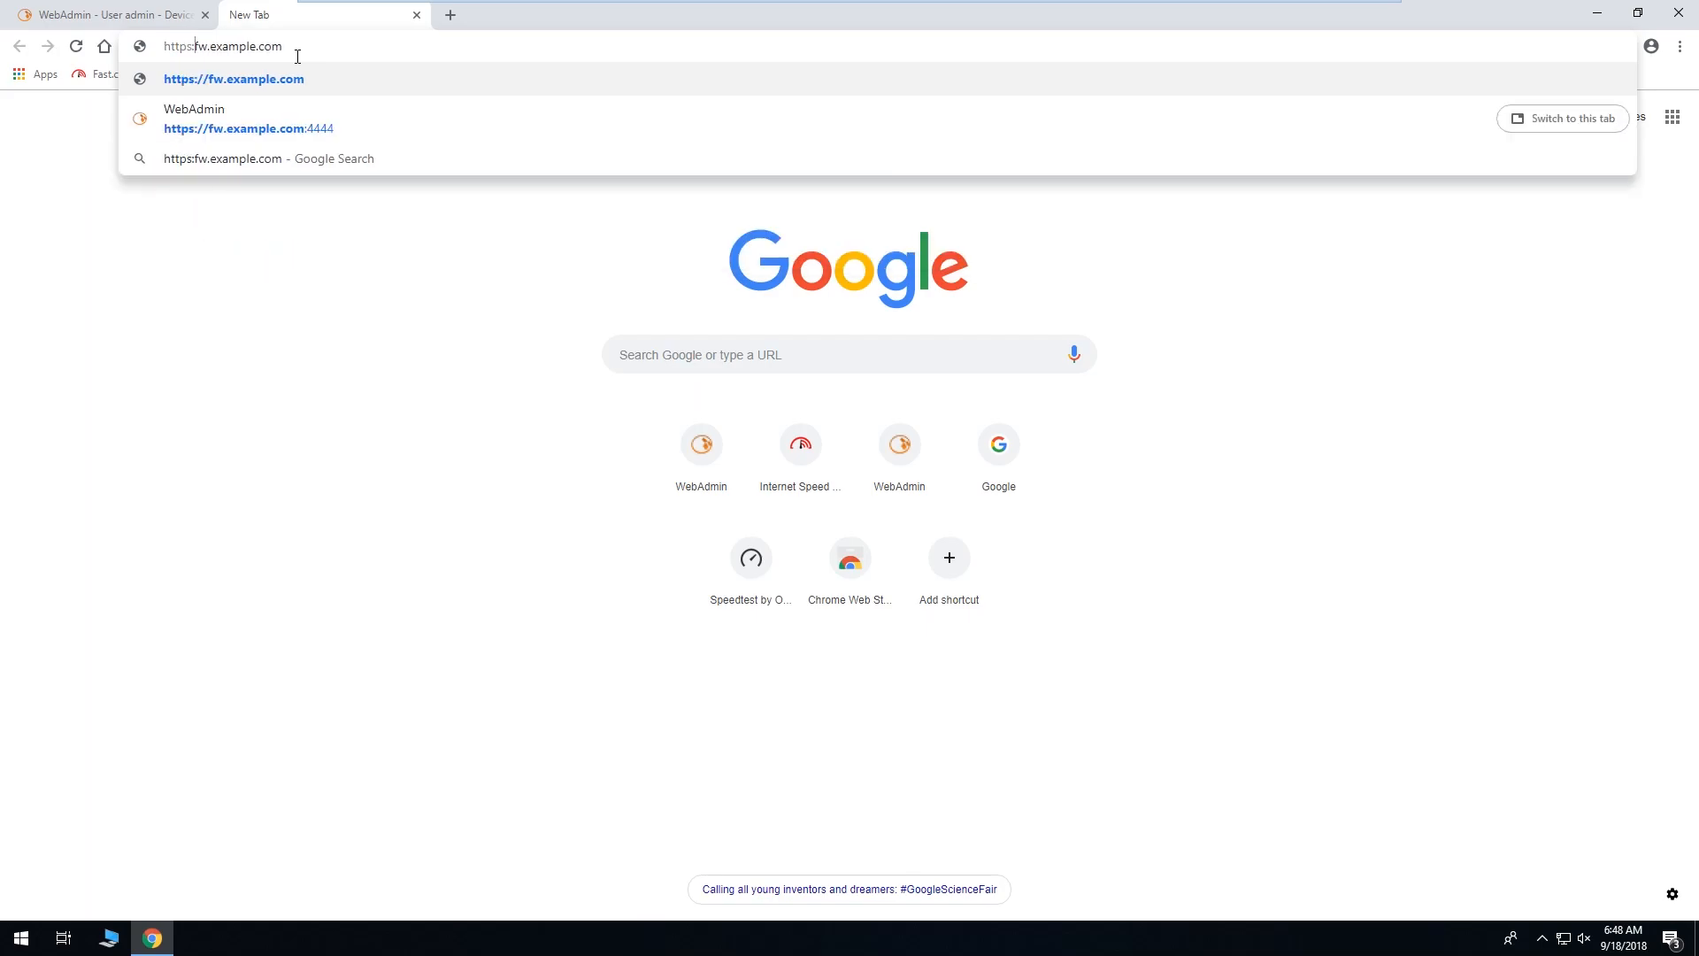
key(Return)
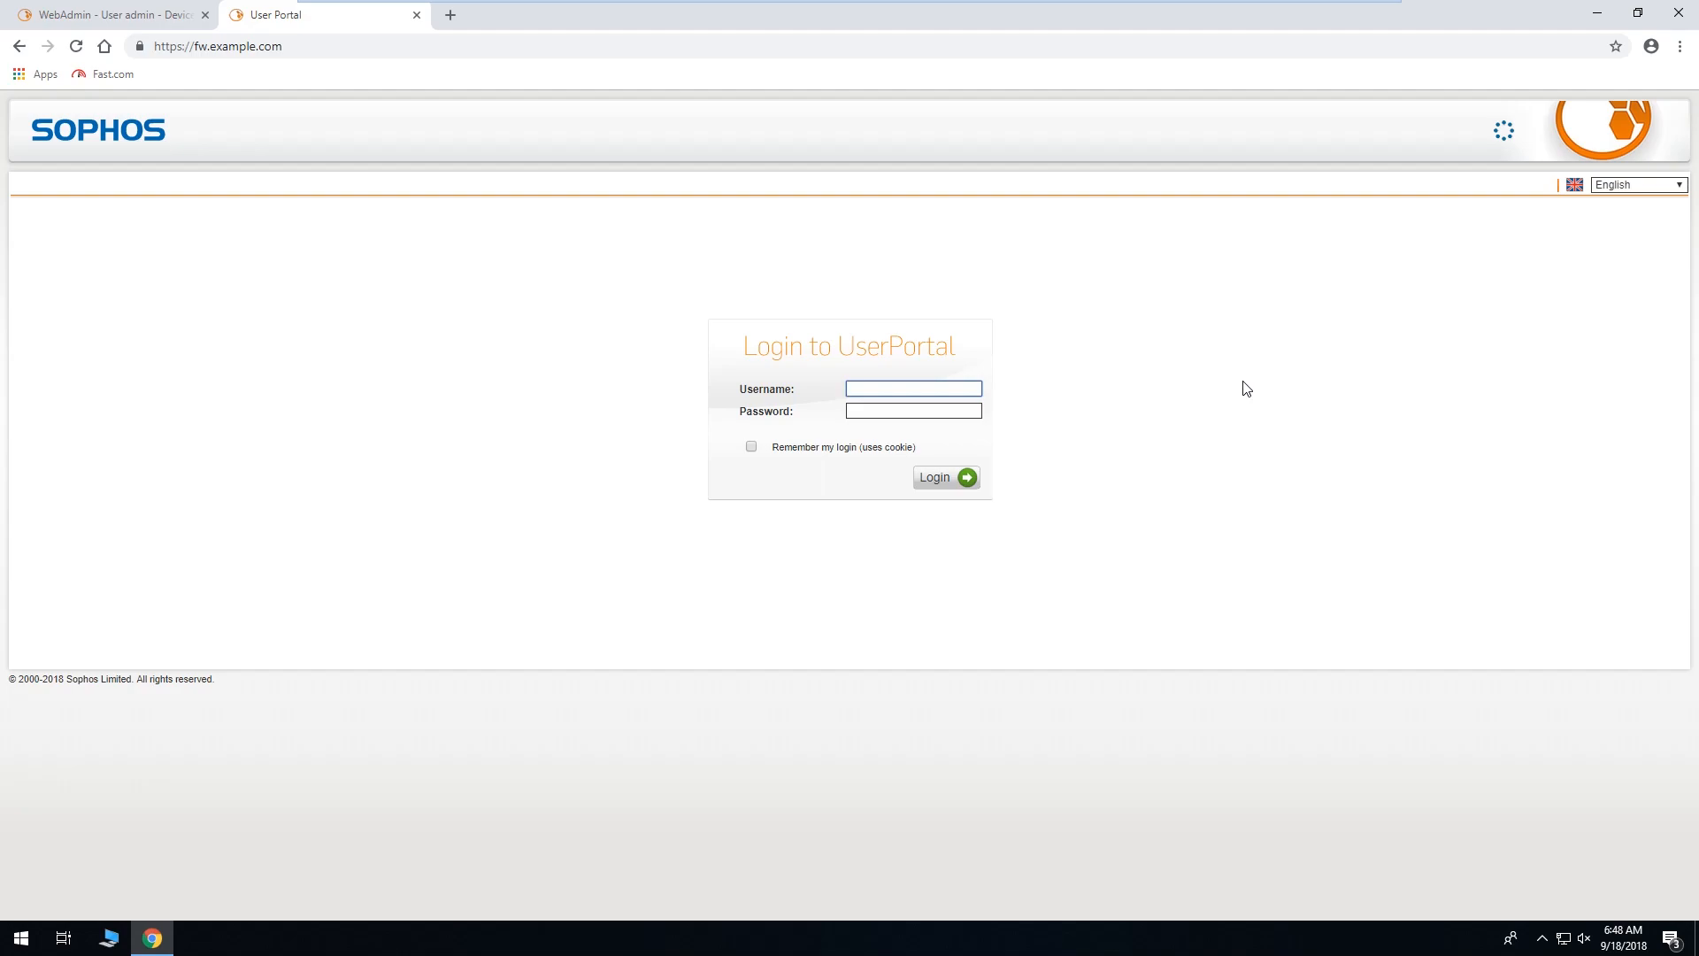
Log in to the User Portal with the end user's username and password, declining to save the password.
key(Tab)
text(********)
key(Return)
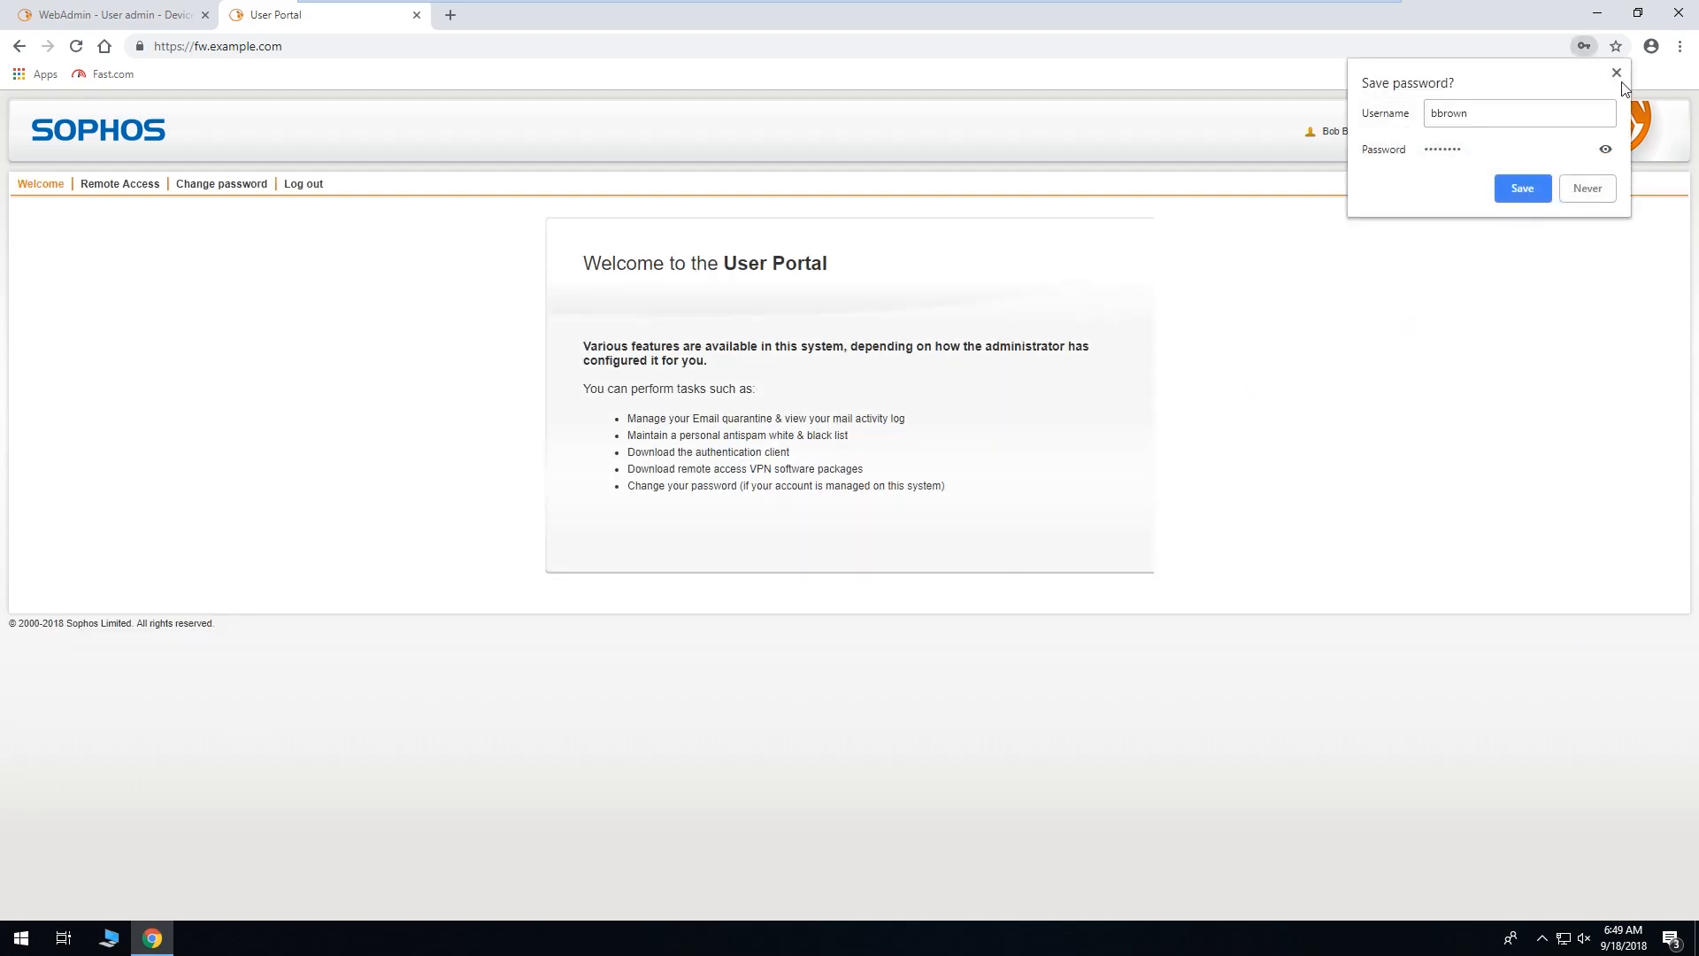
click(1617, 73)
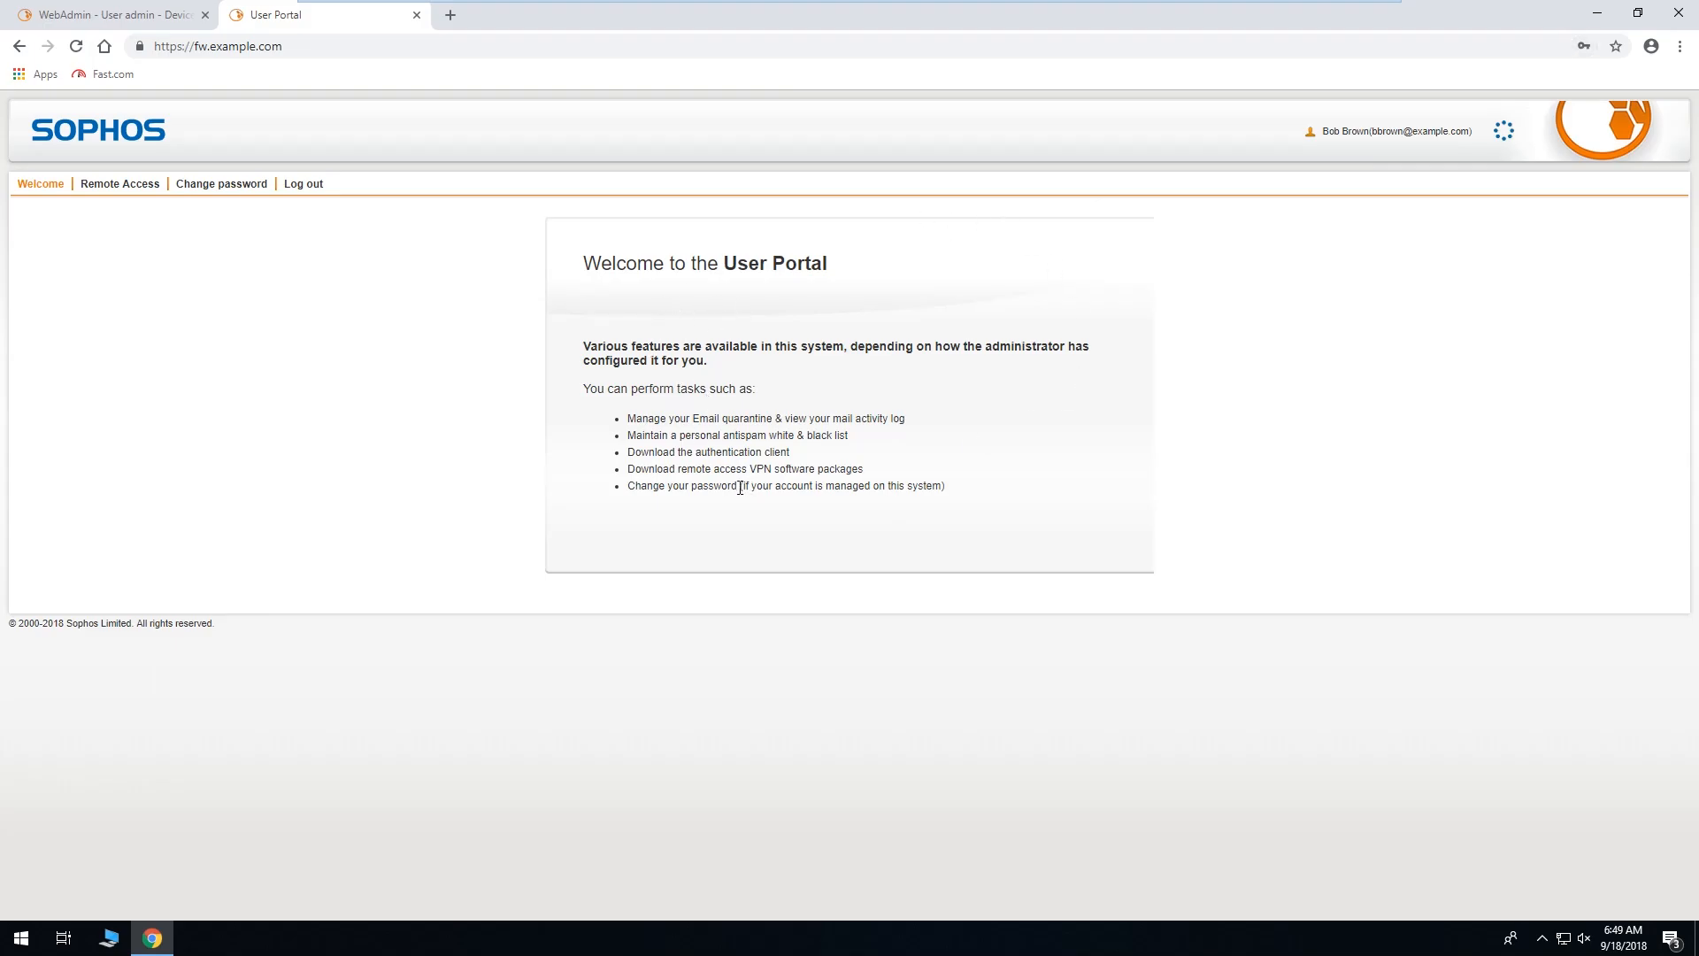
click(157, 10)
scroll(770, 535, down, 5)
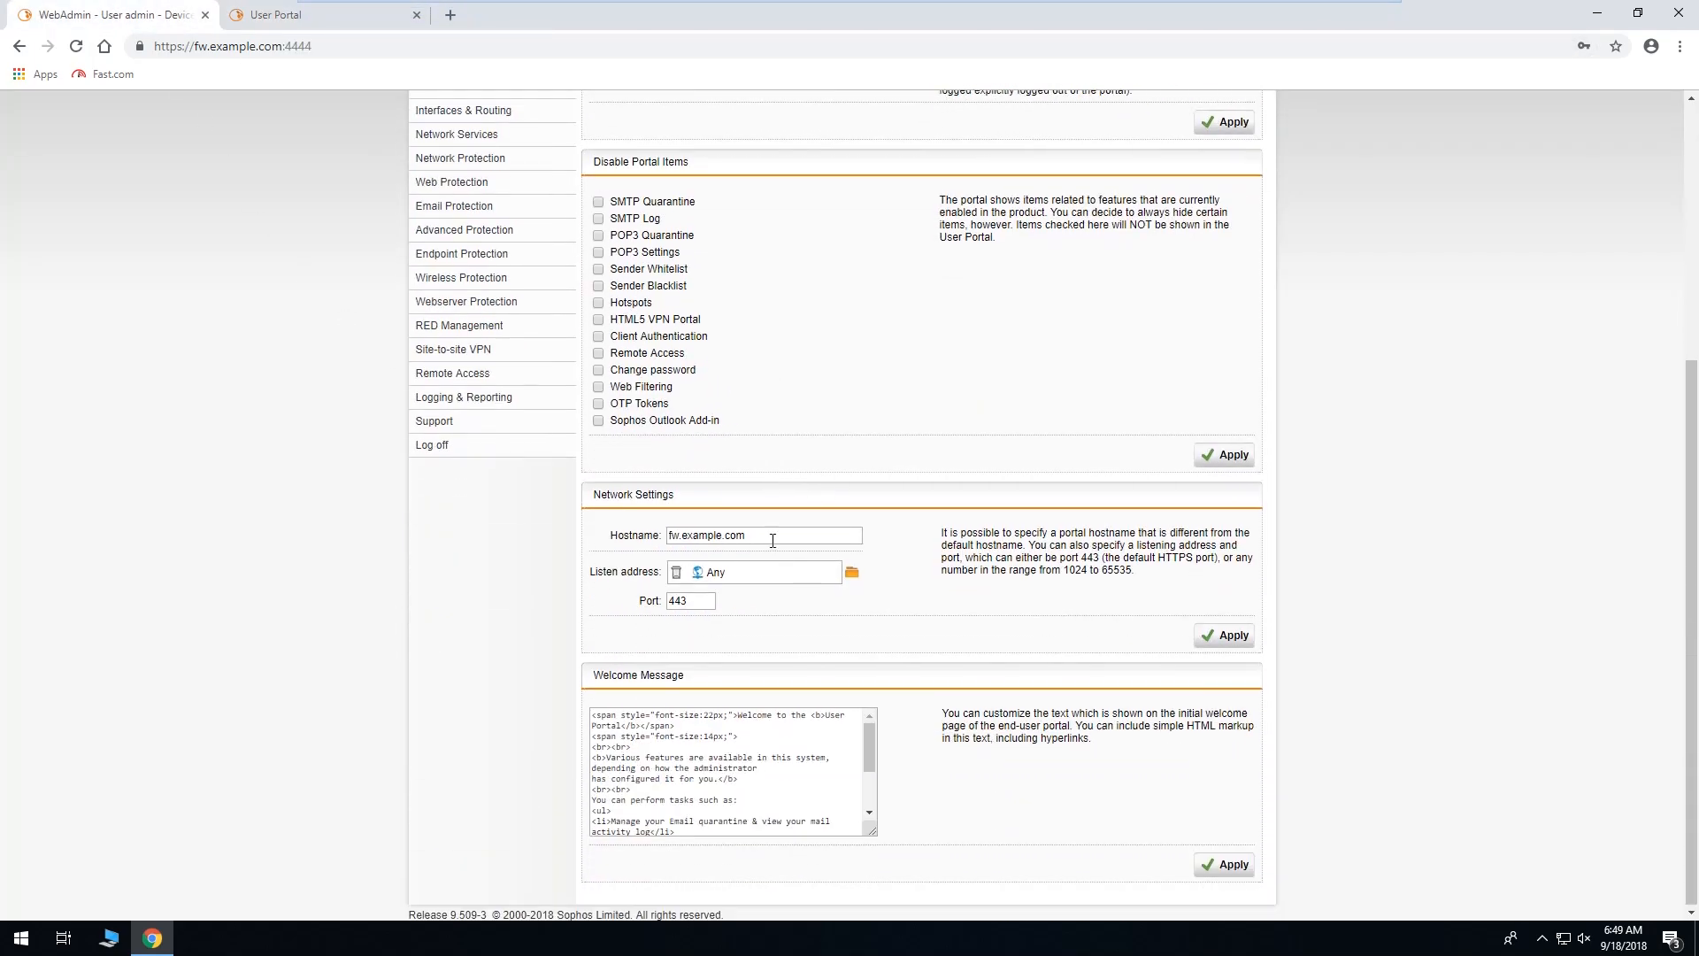
drag(742, 713, 809, 714)
double_click(613, 726)
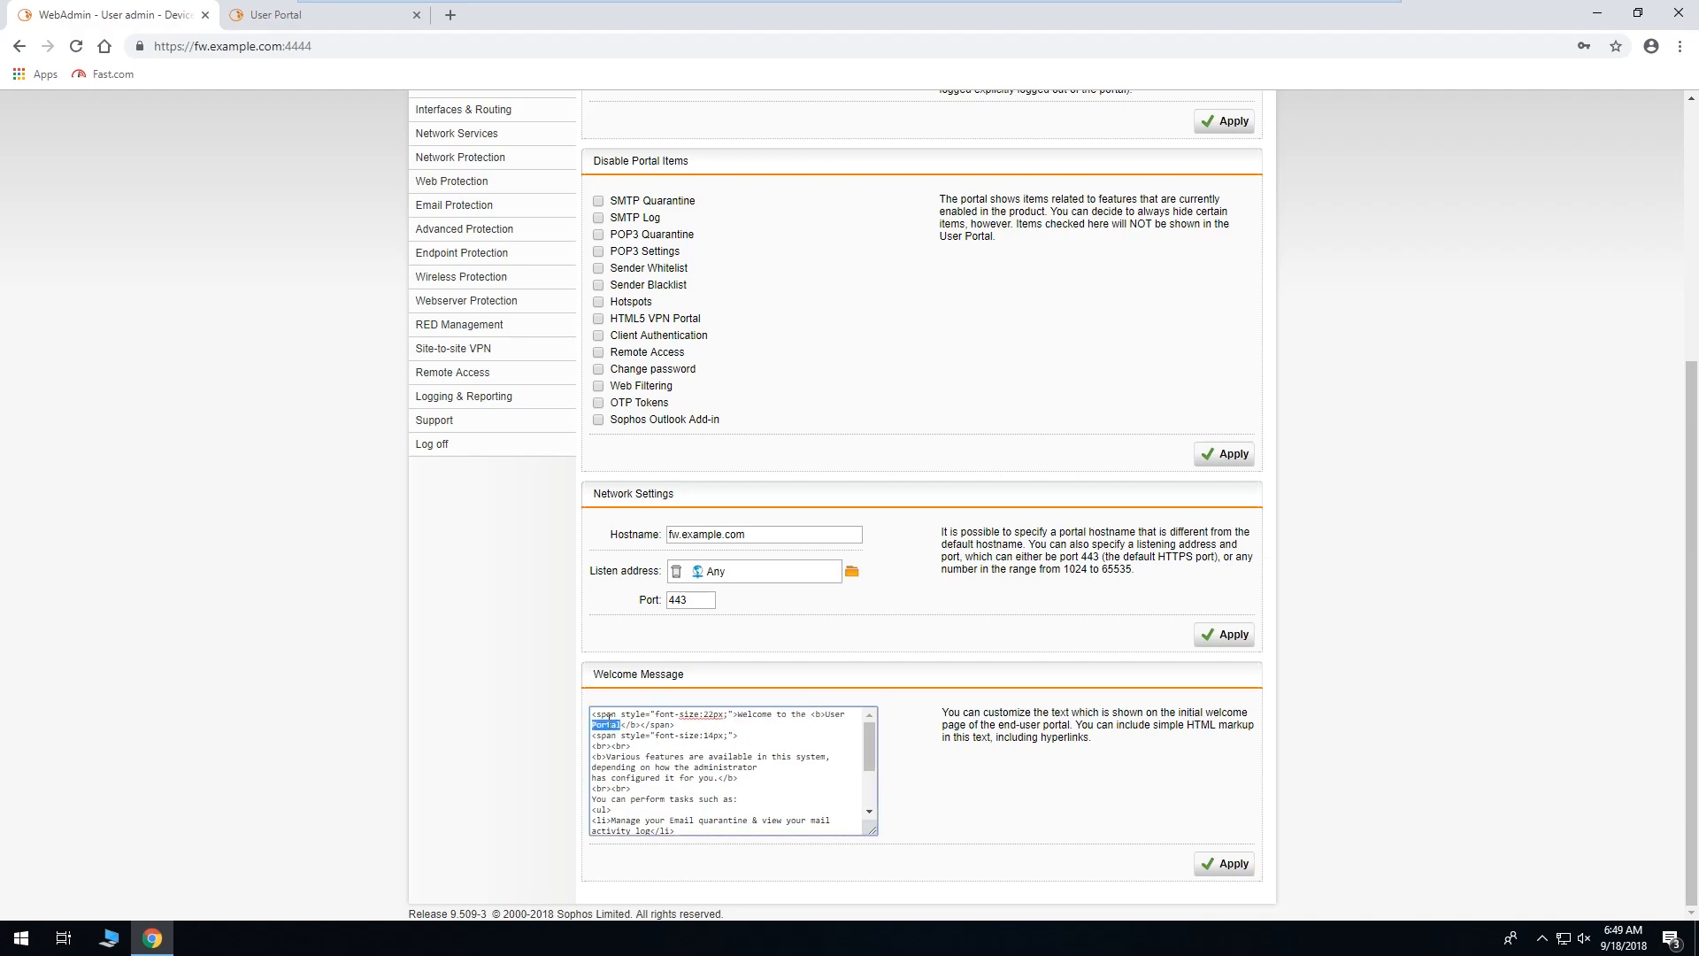
click(305, 13)
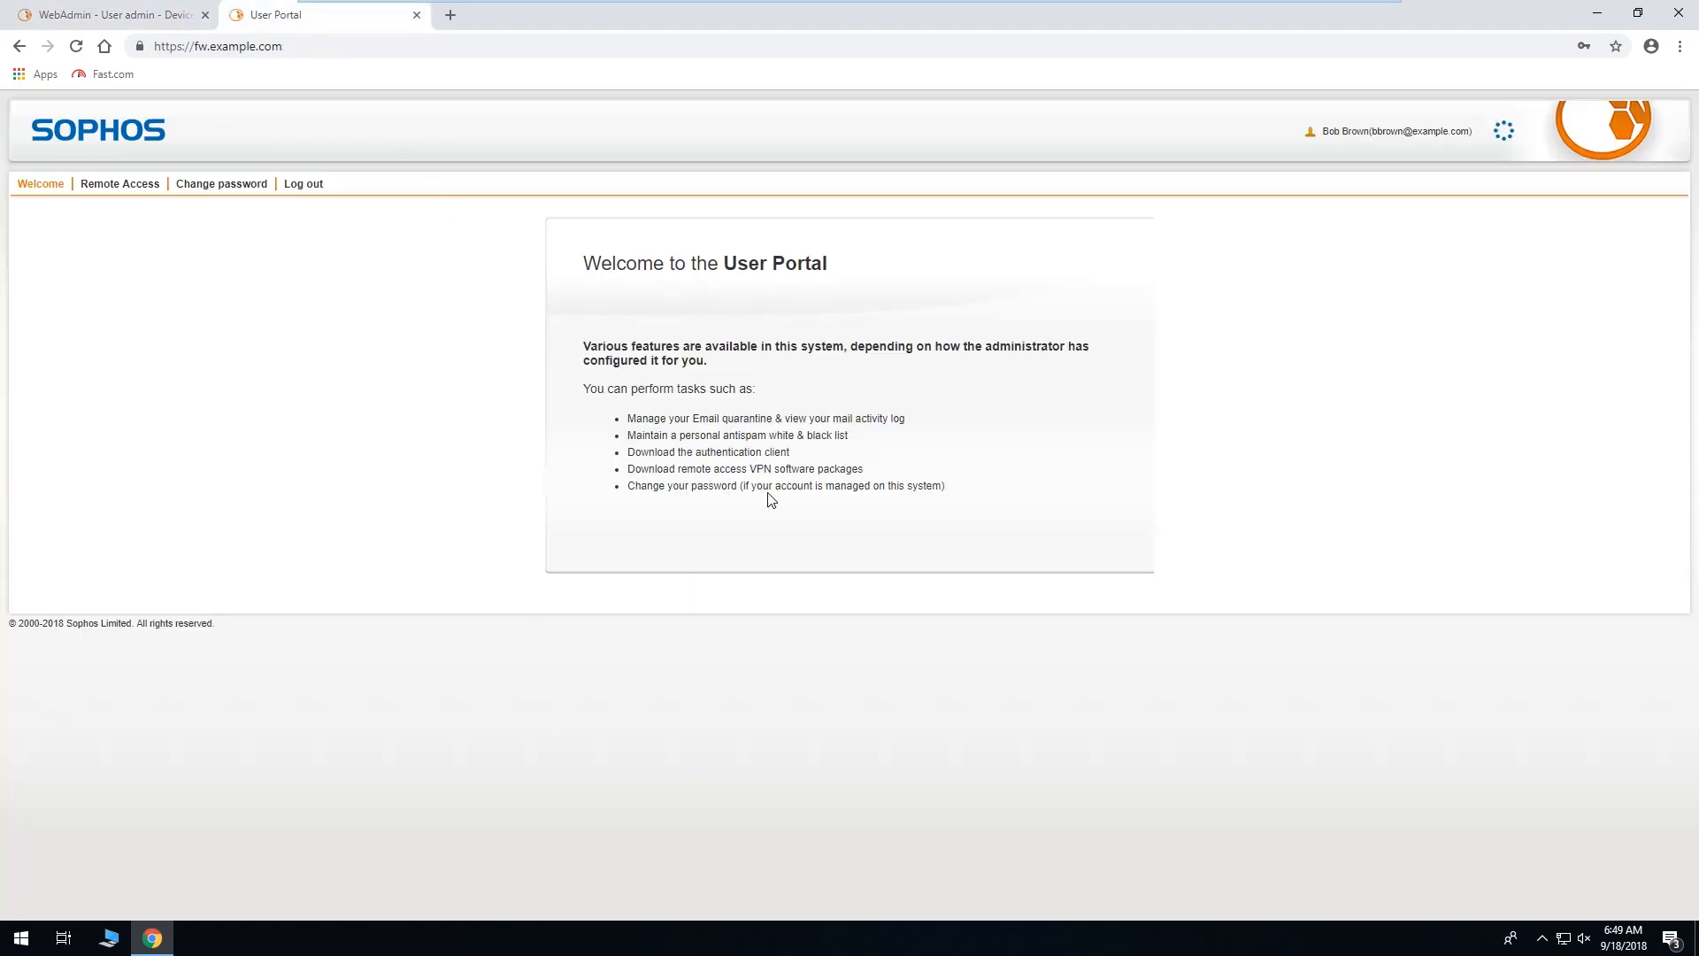
drag(582, 263, 839, 277)
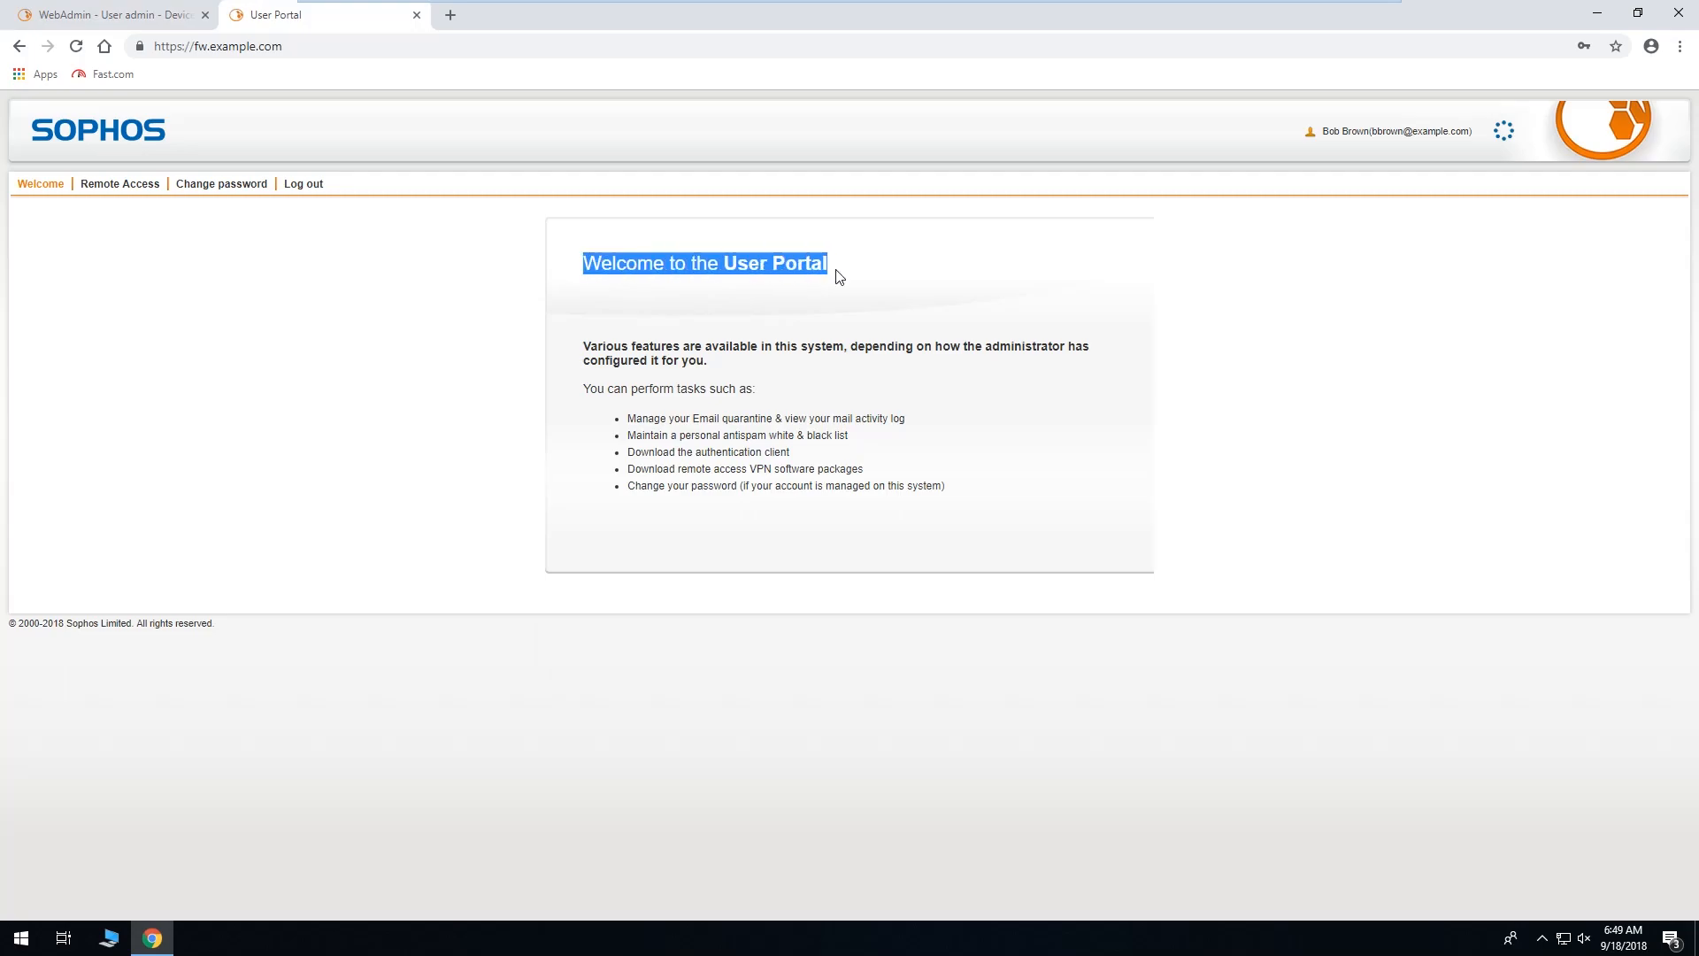
click(862, 383)
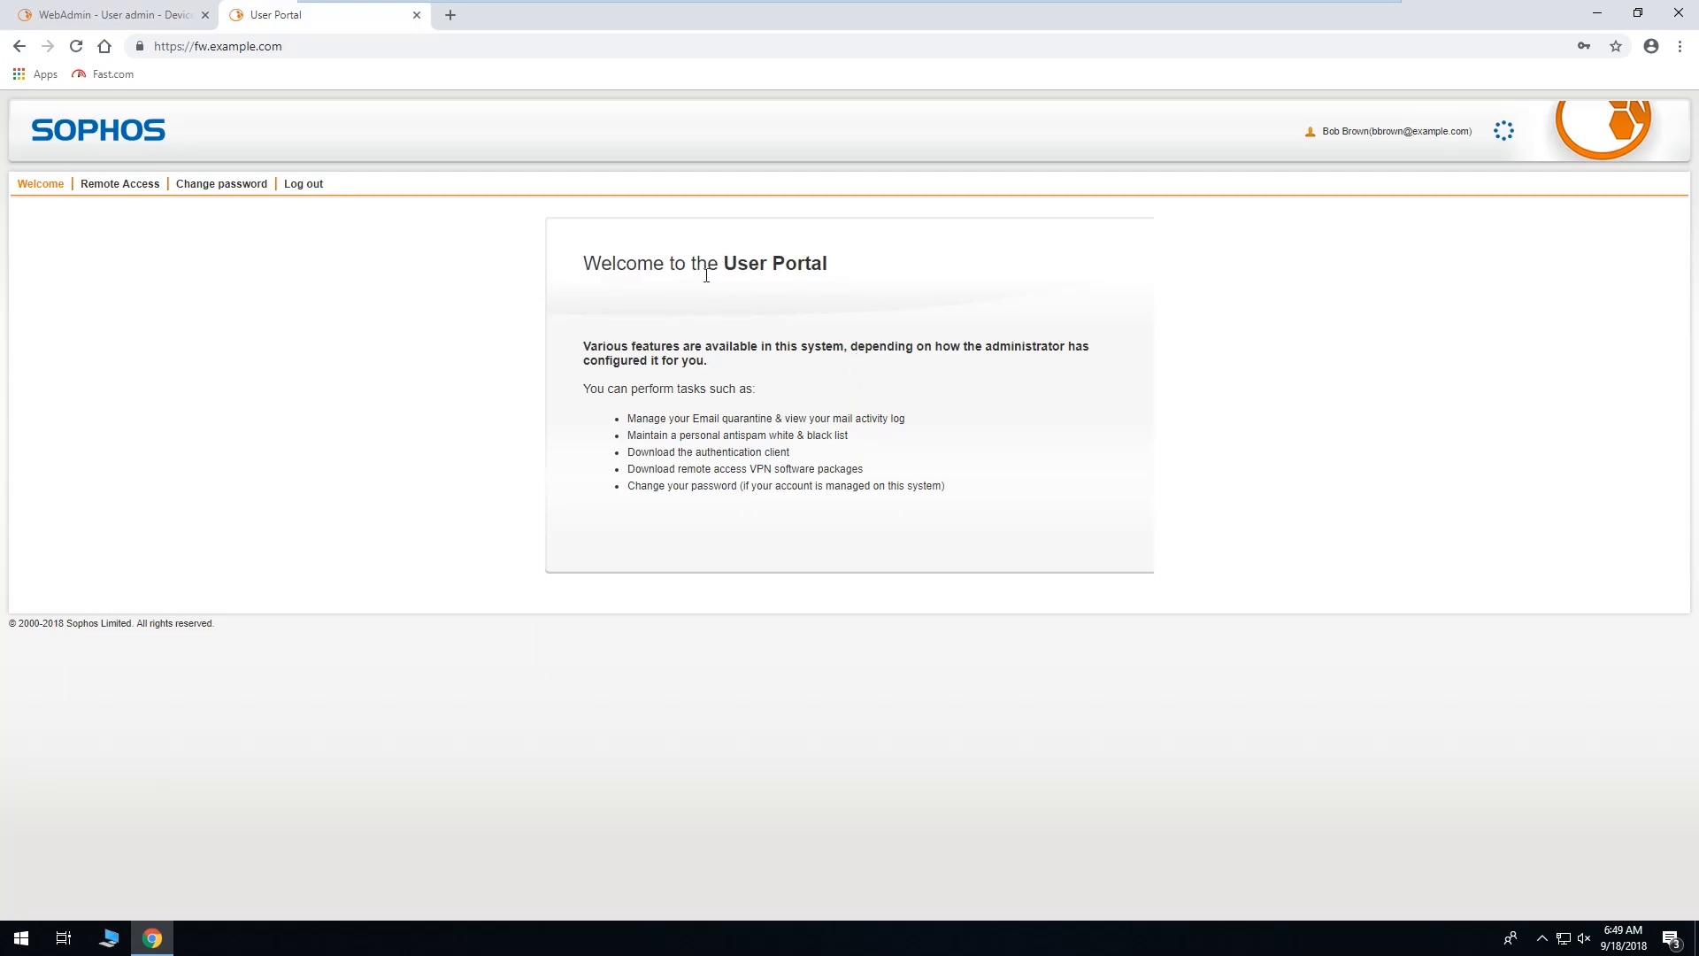
click(115, 14)
scroll(790, 785, down, 3)
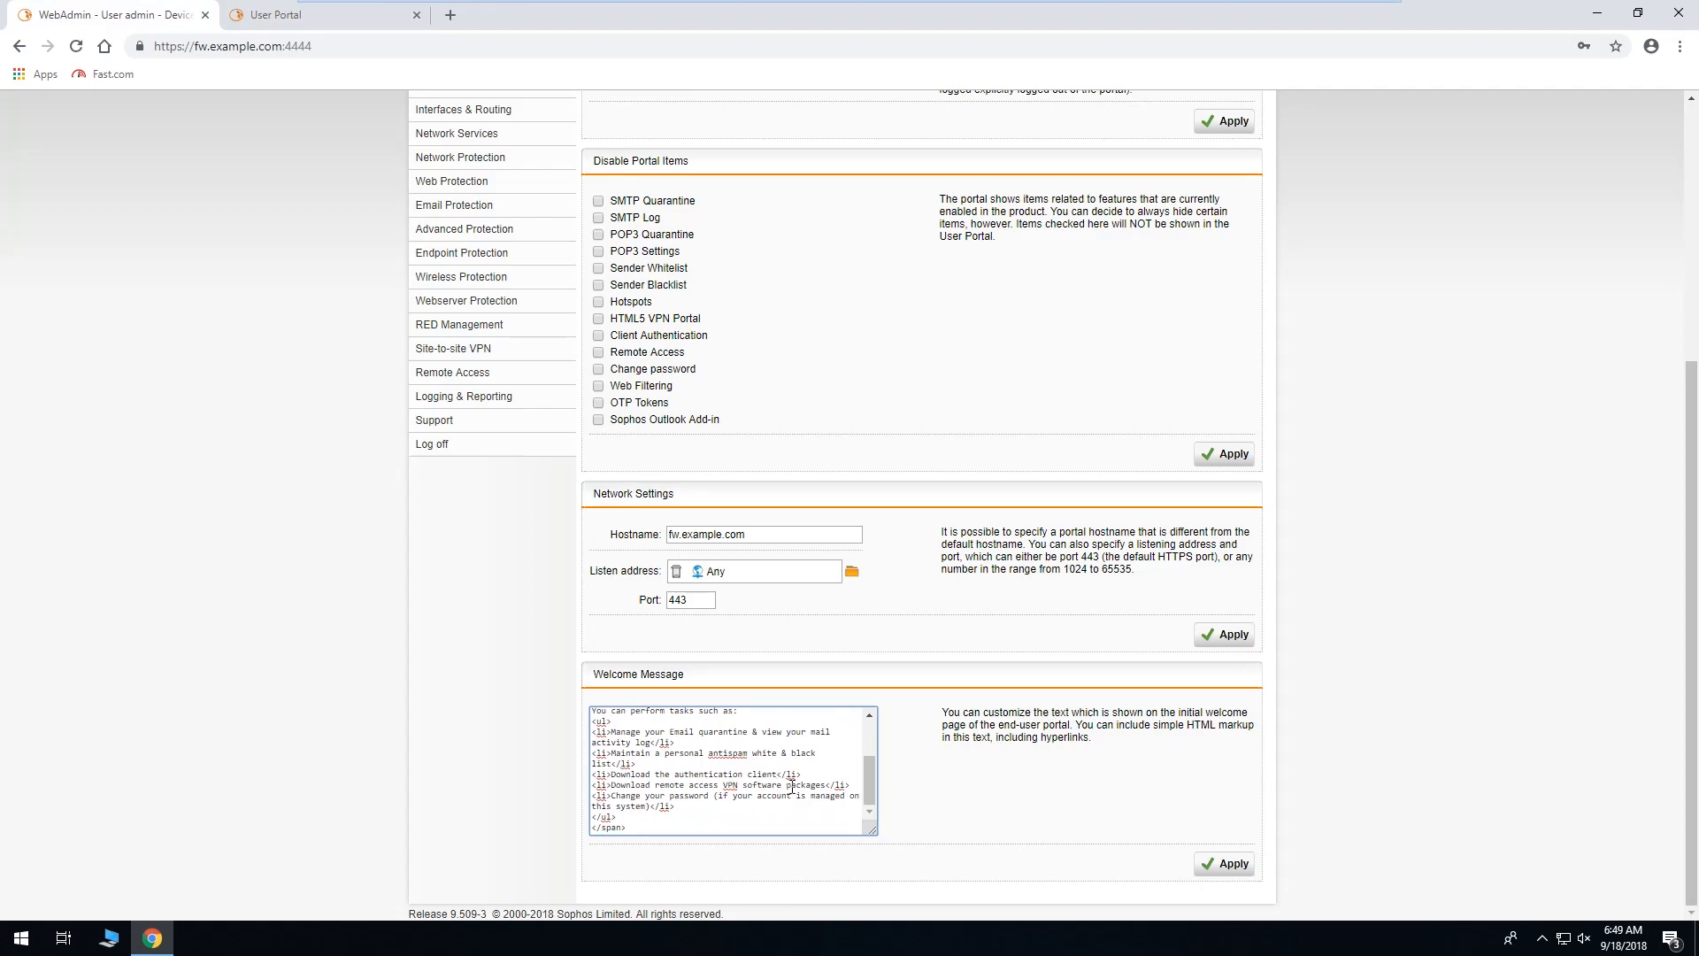
scroll(790, 785, up, 3)
click(799, 739)
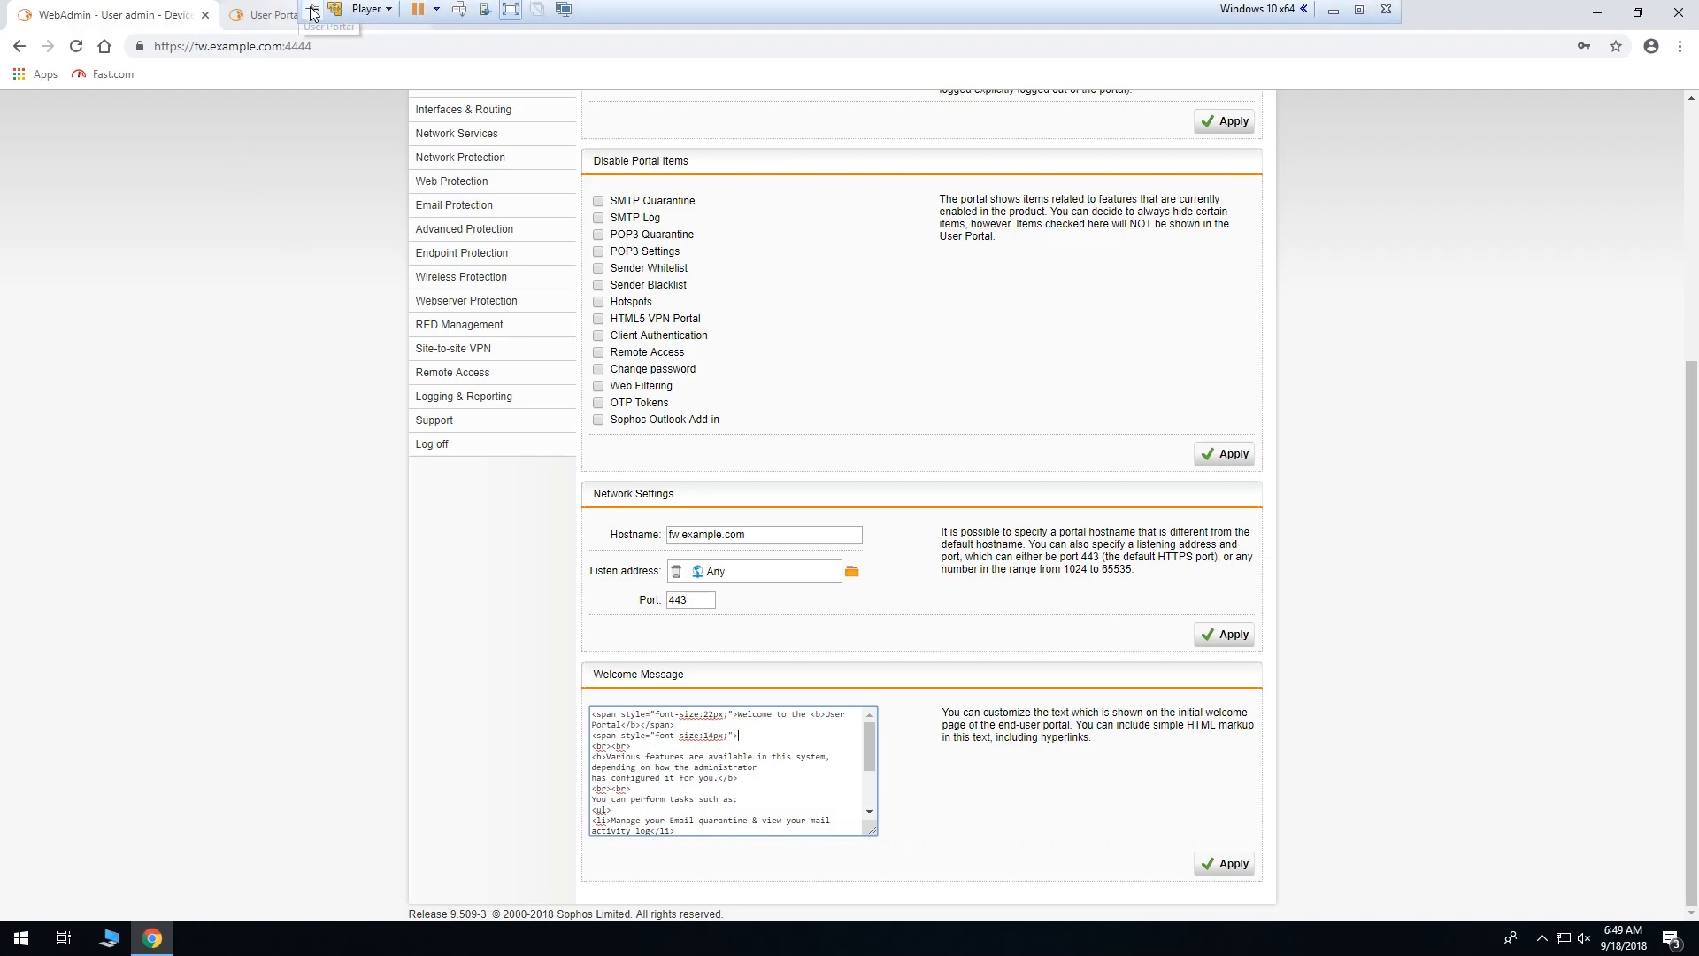
click(269, 15)
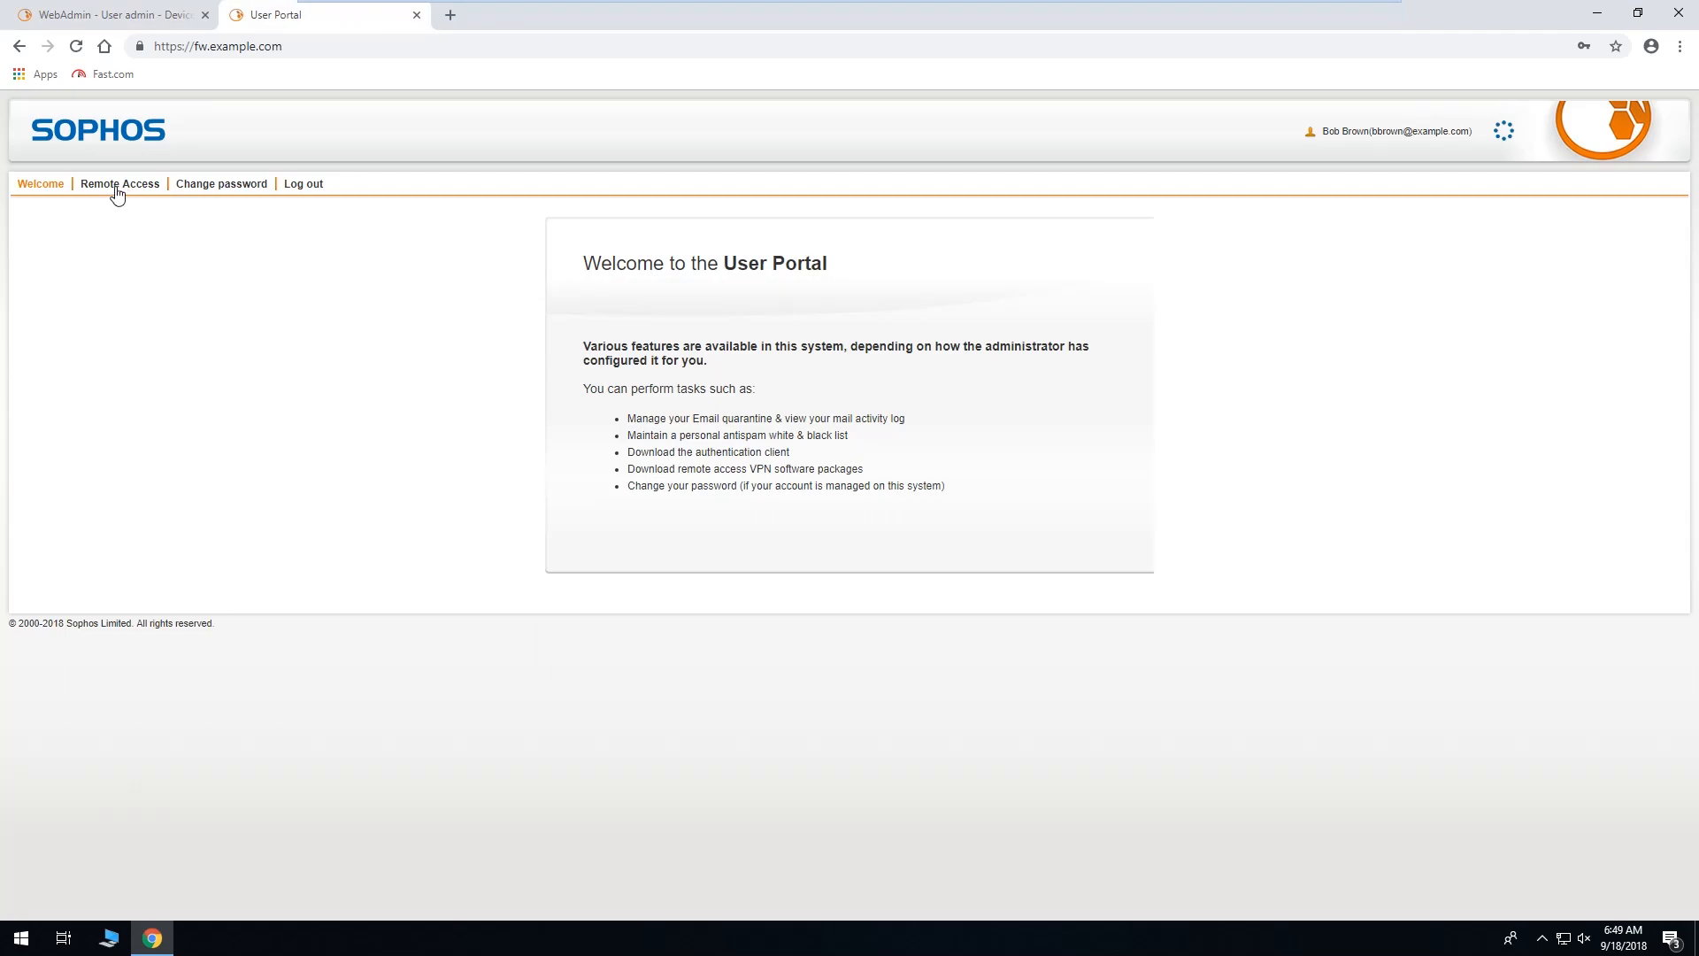
Go from the portal's Change password page to the Remote Access download page.
click(221, 188)
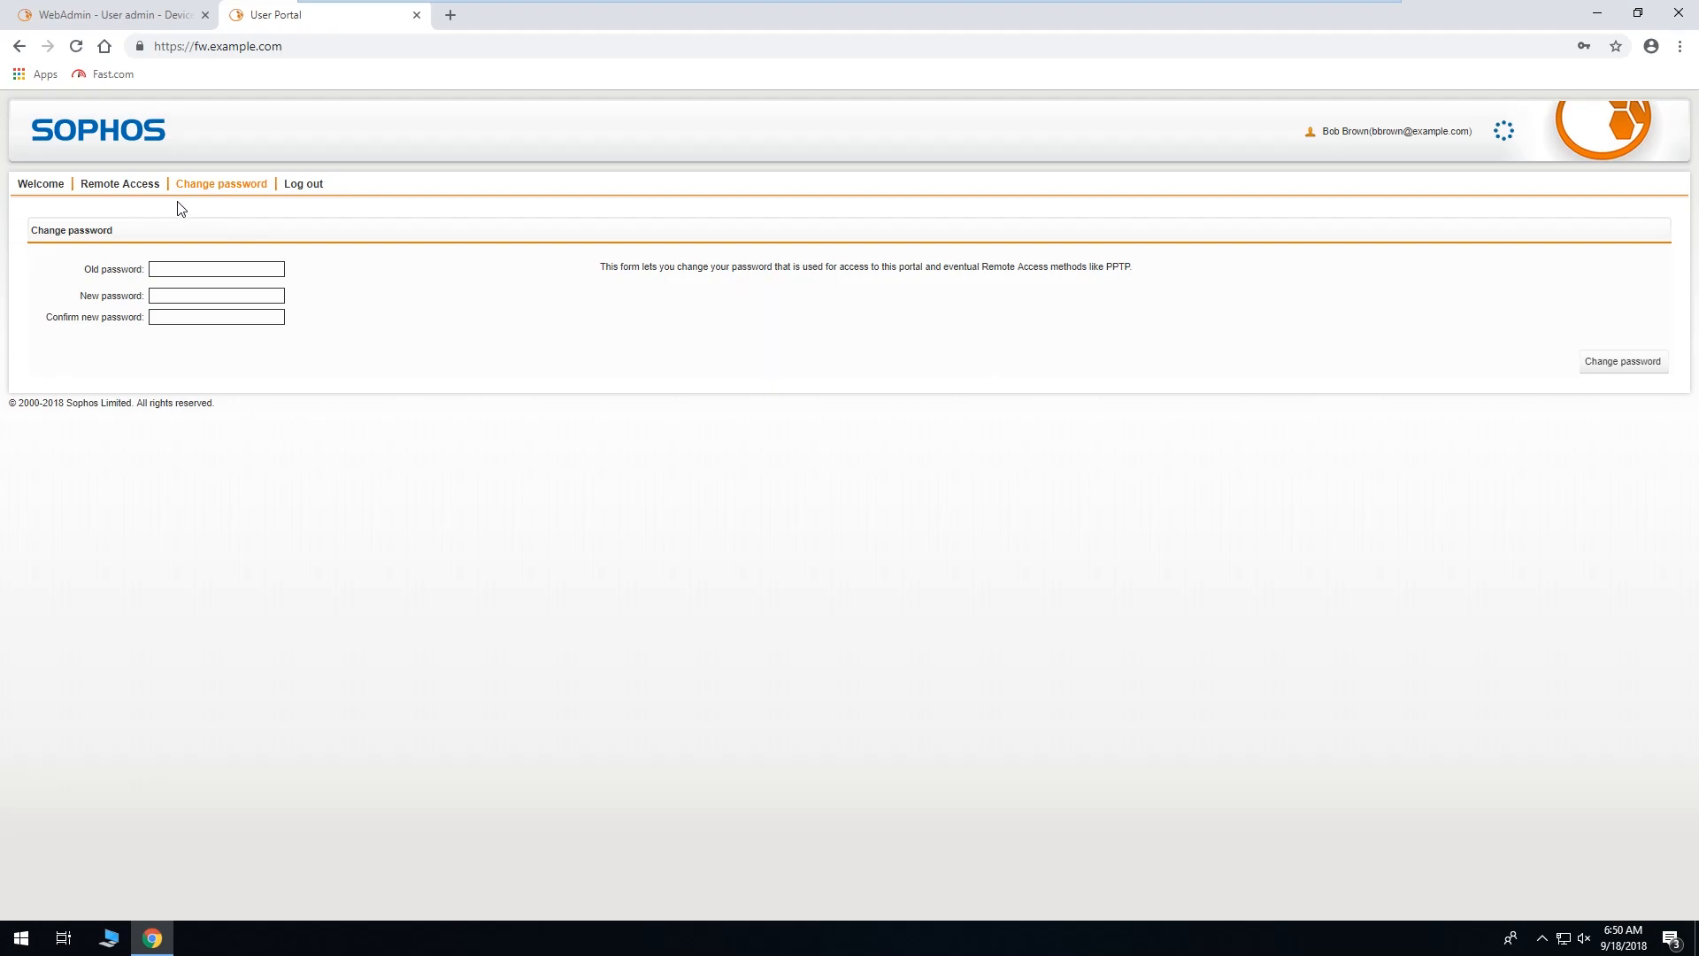
click(119, 186)
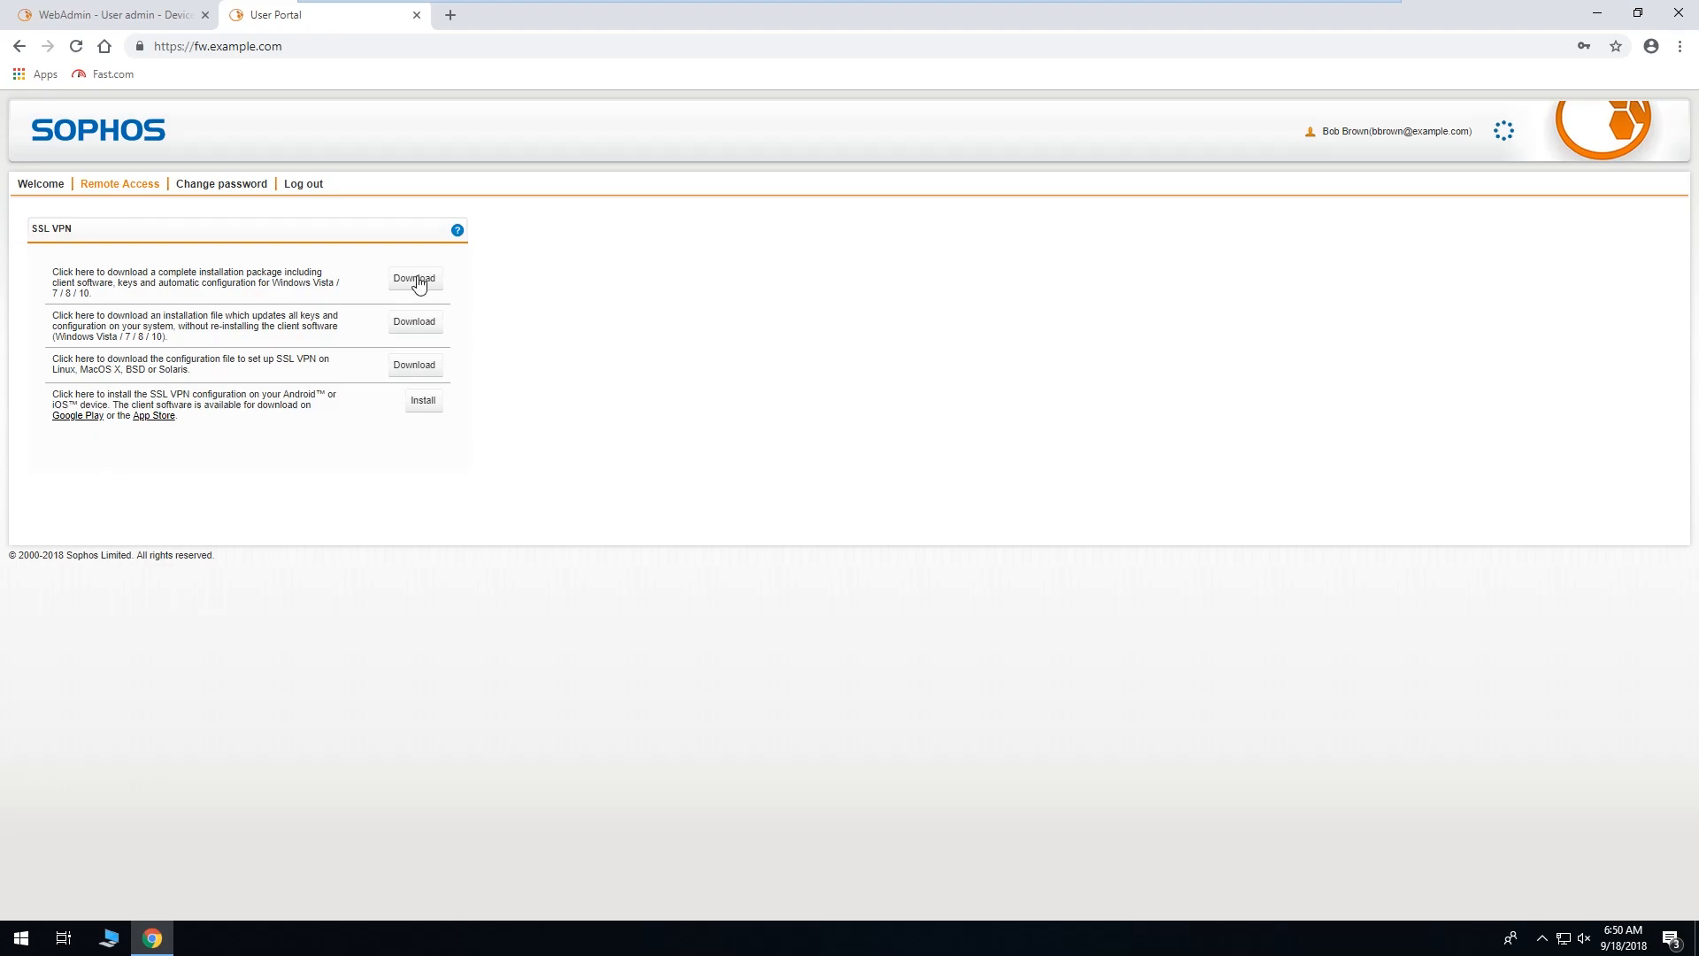
Download the complete Windows SSL VPN package and run the sslvpn_inst .exe installer.
click(419, 281)
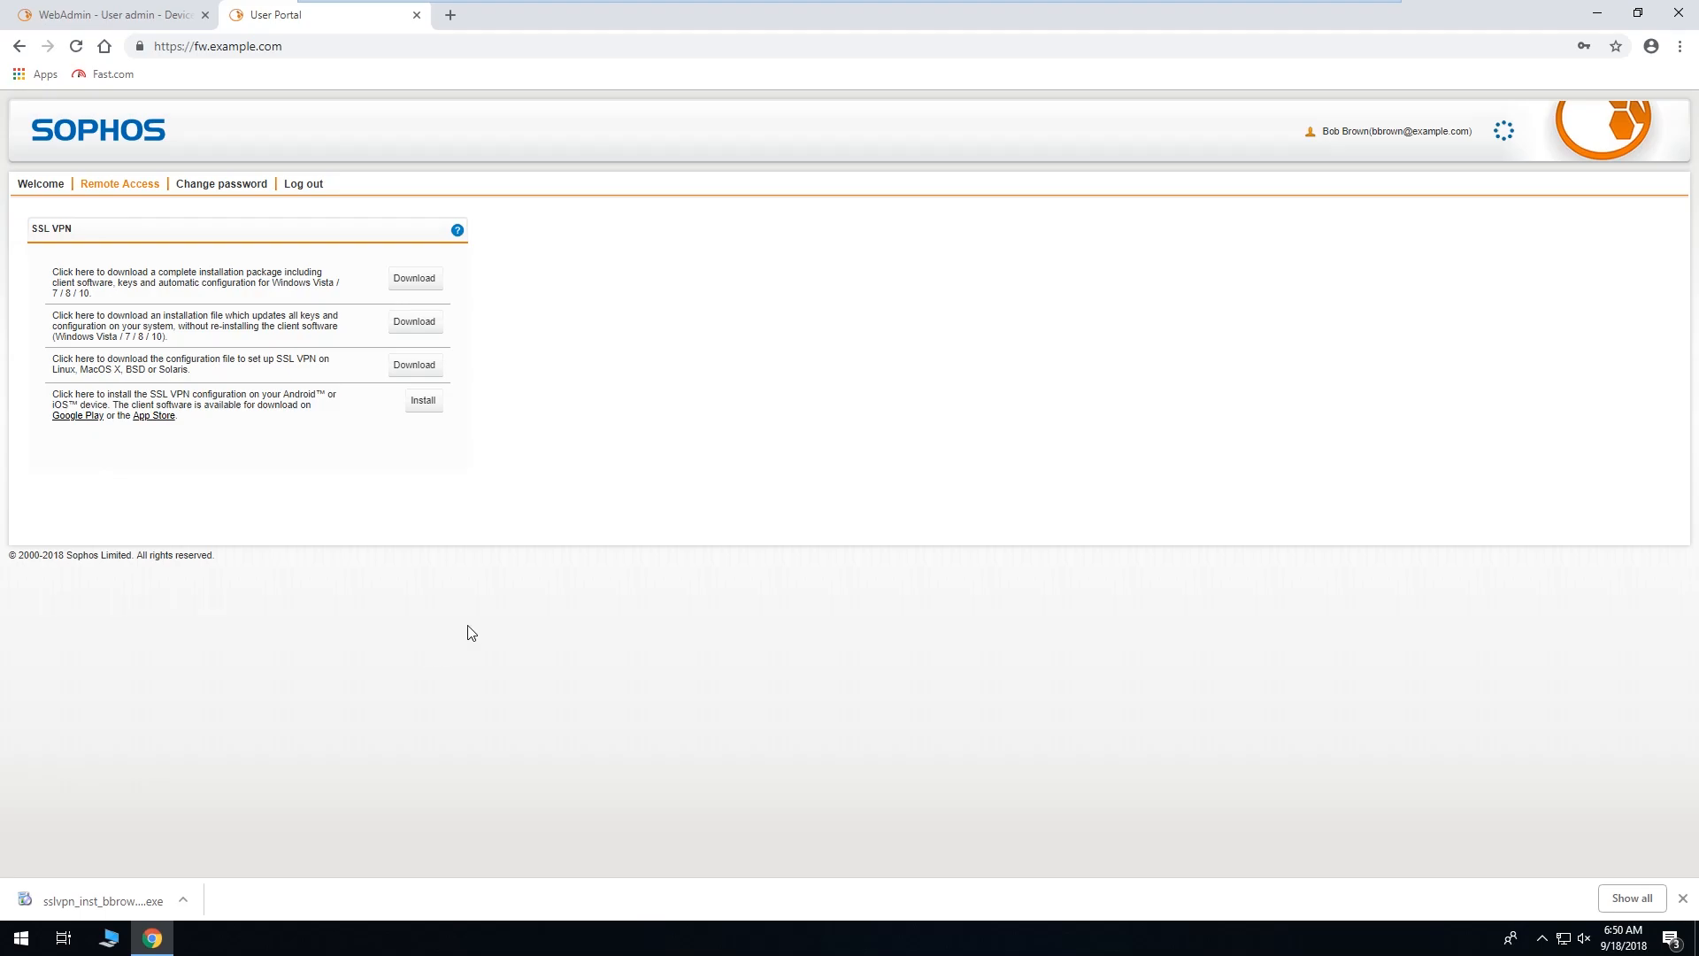
click(140, 903)
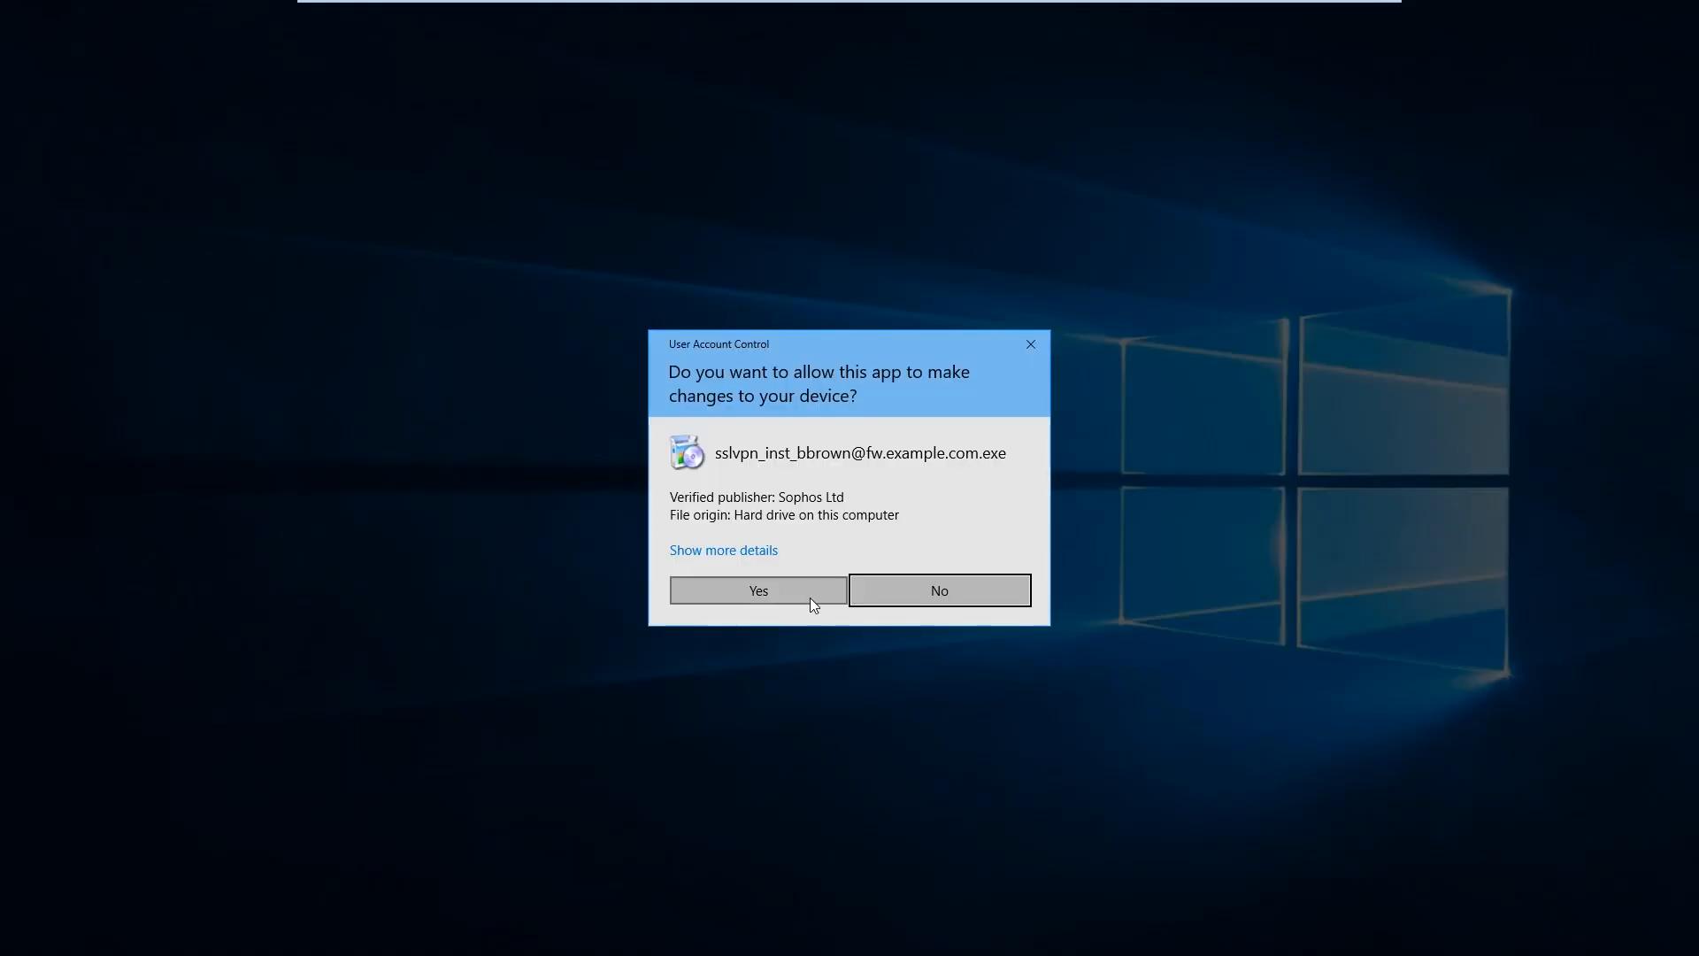
Install Sophos SSL VPN Client 2.1 to the default folder with its network adapter driver.
click(805, 590)
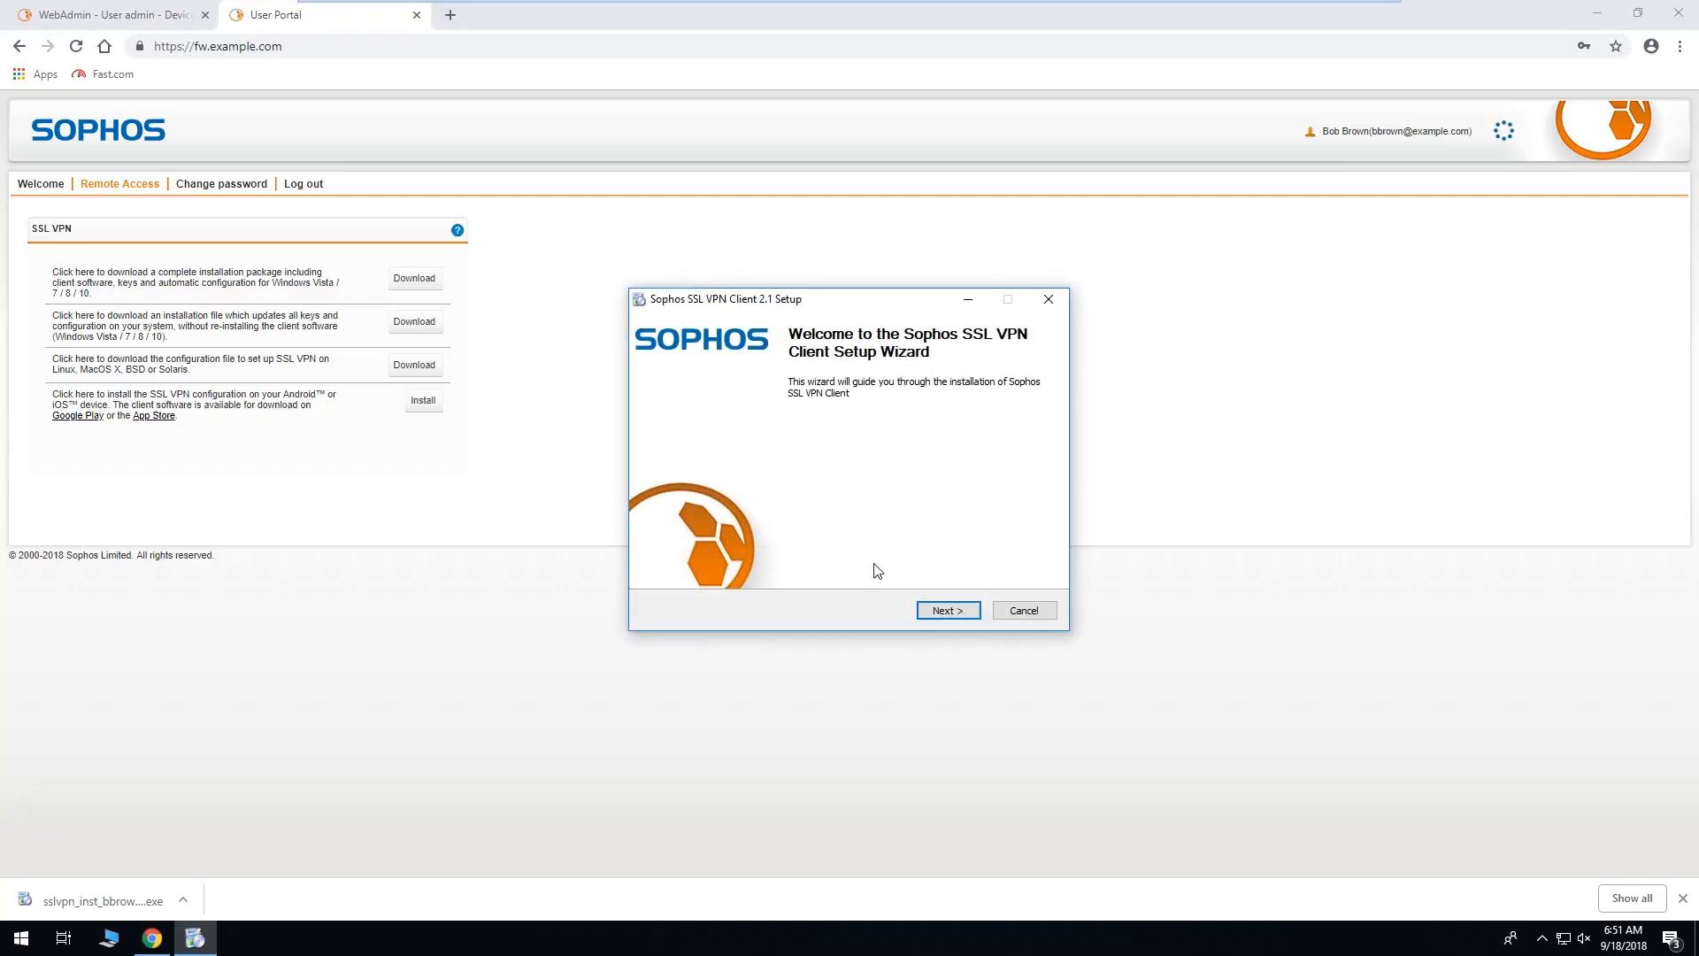
click(950, 612)
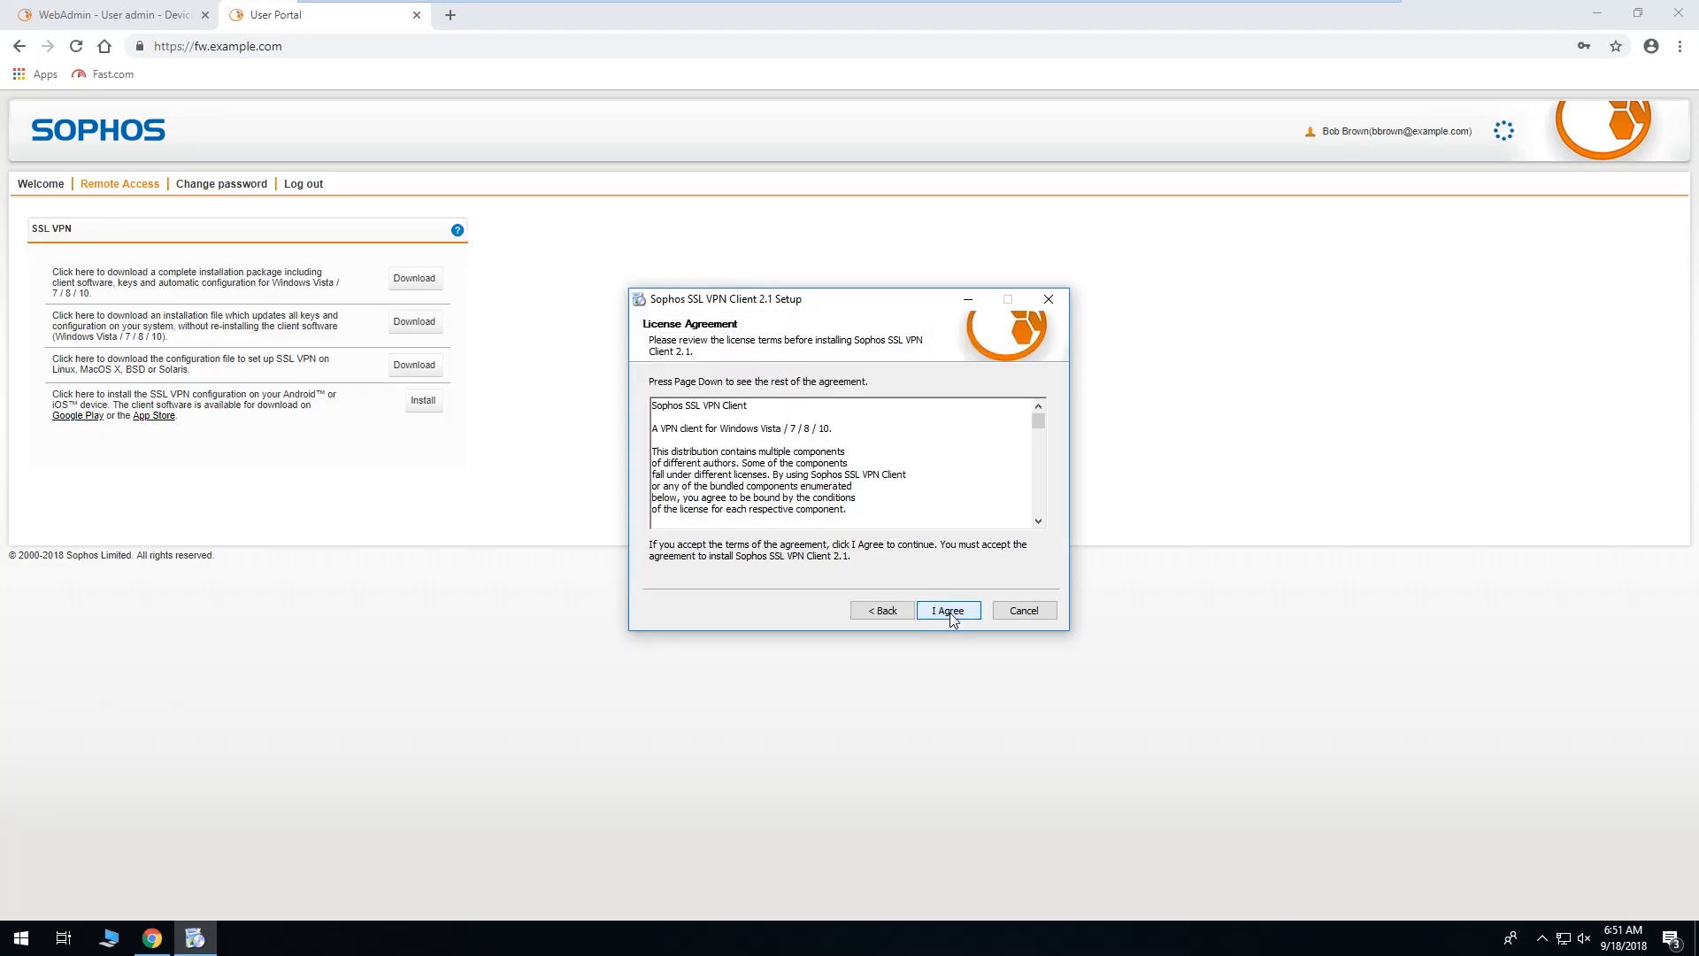
click(950, 611)
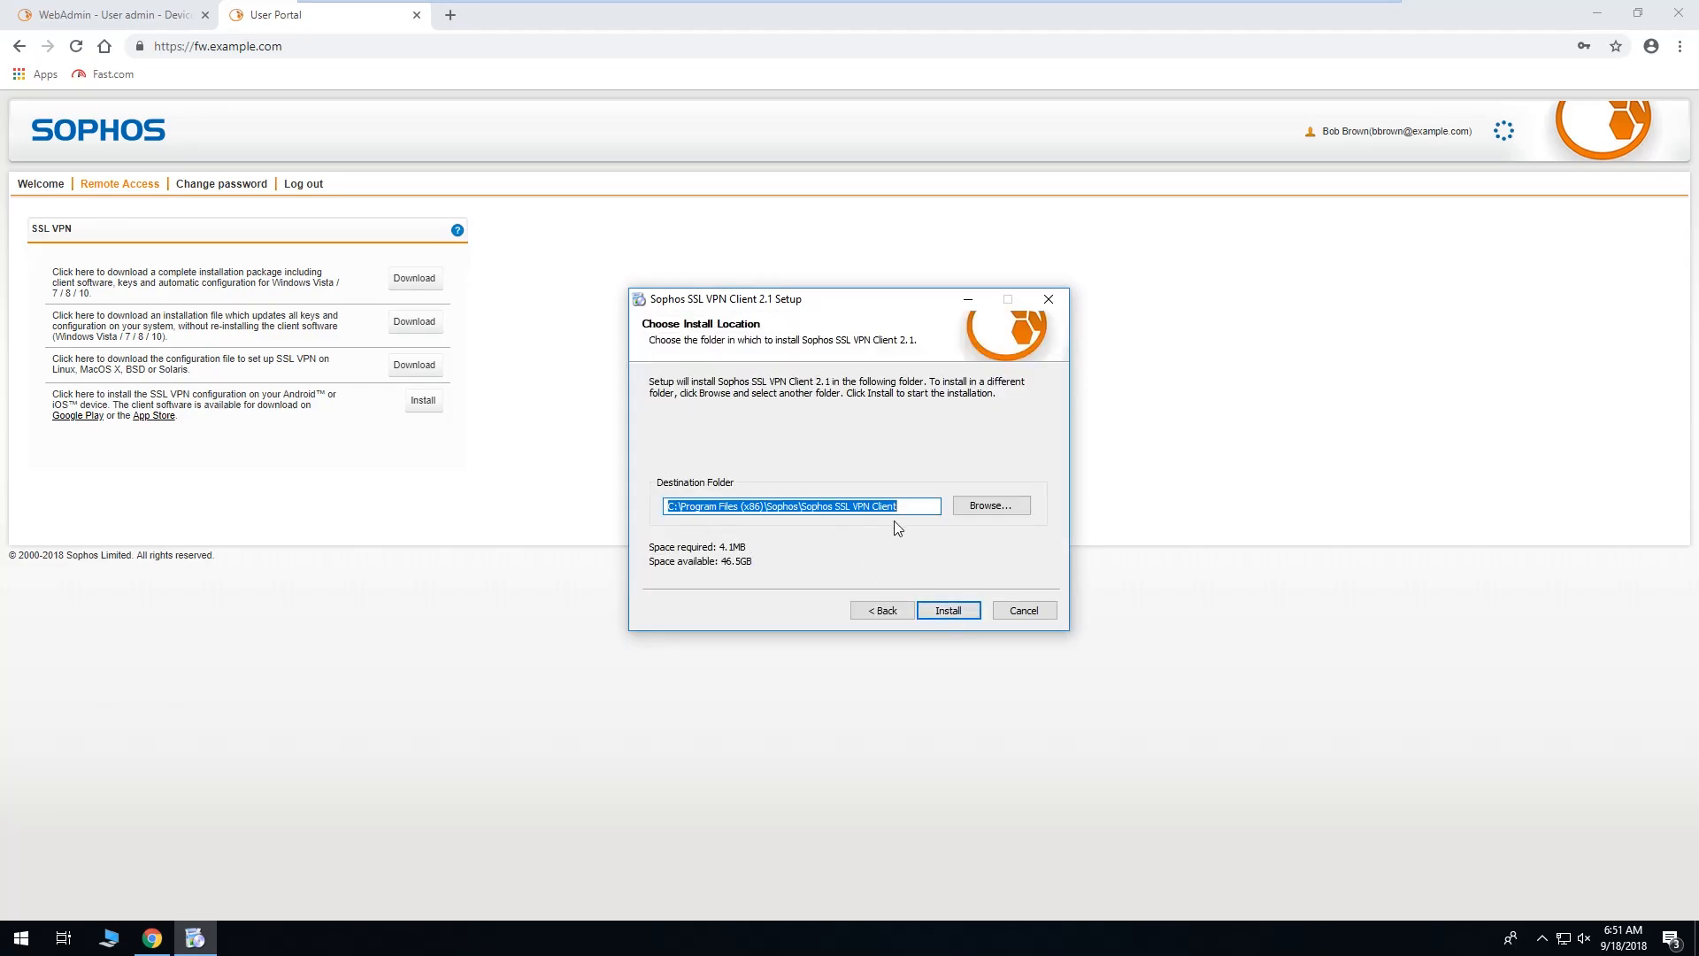
click(949, 613)
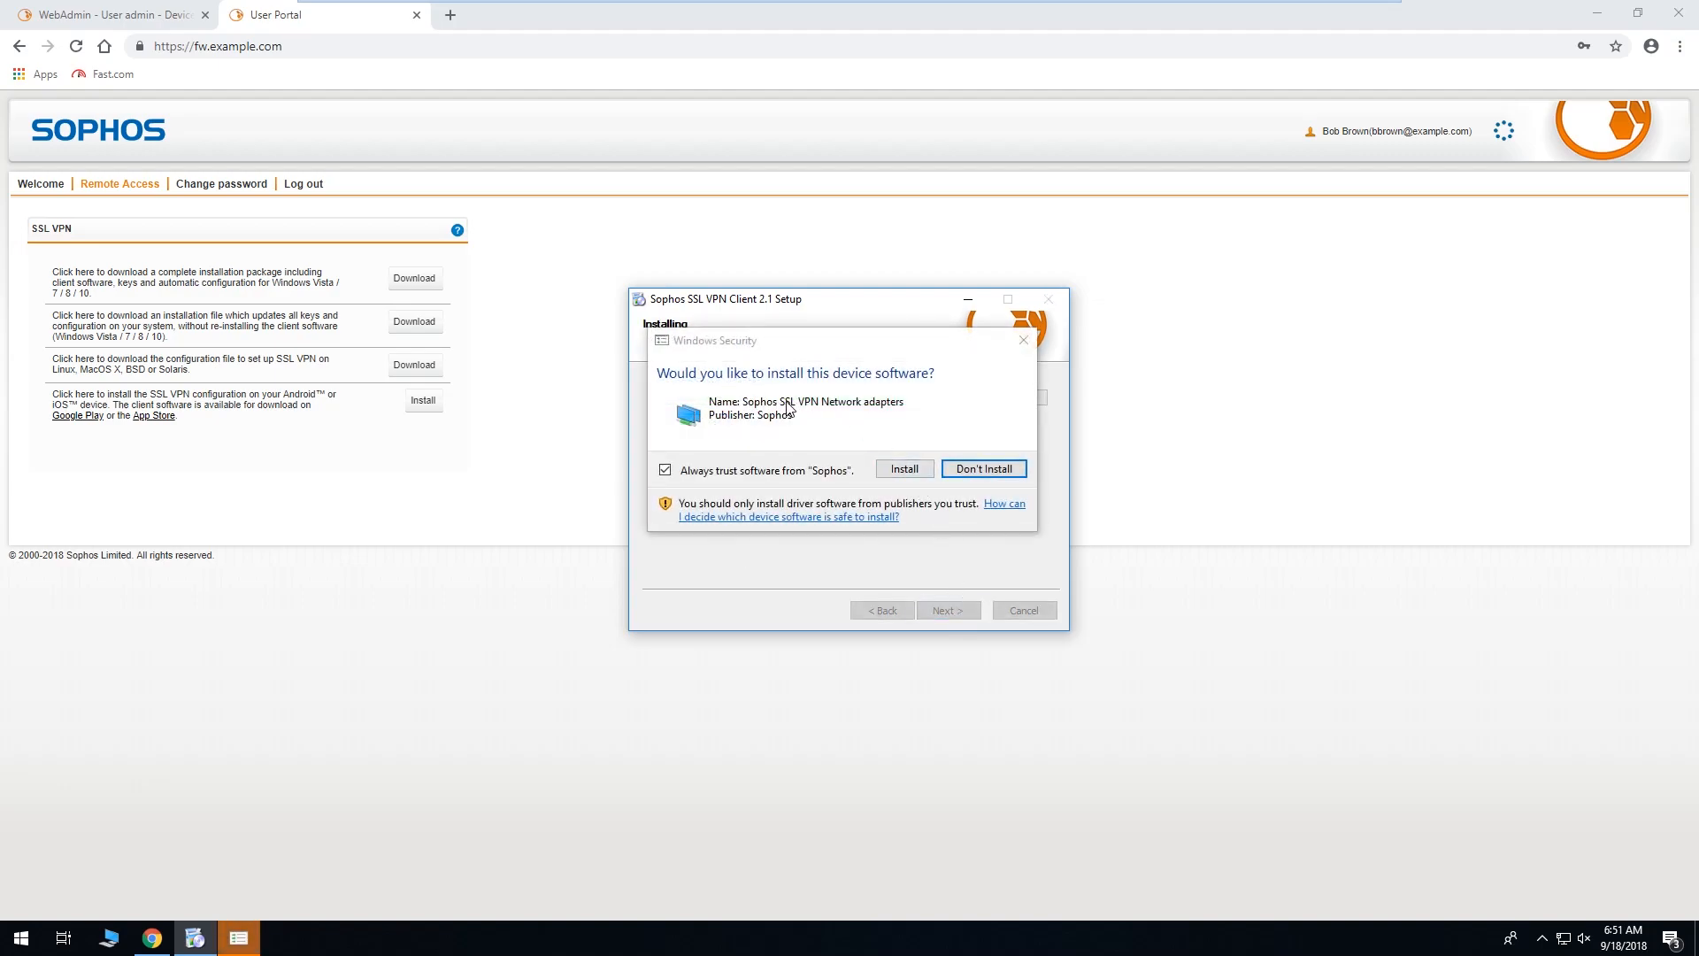
click(905, 471)
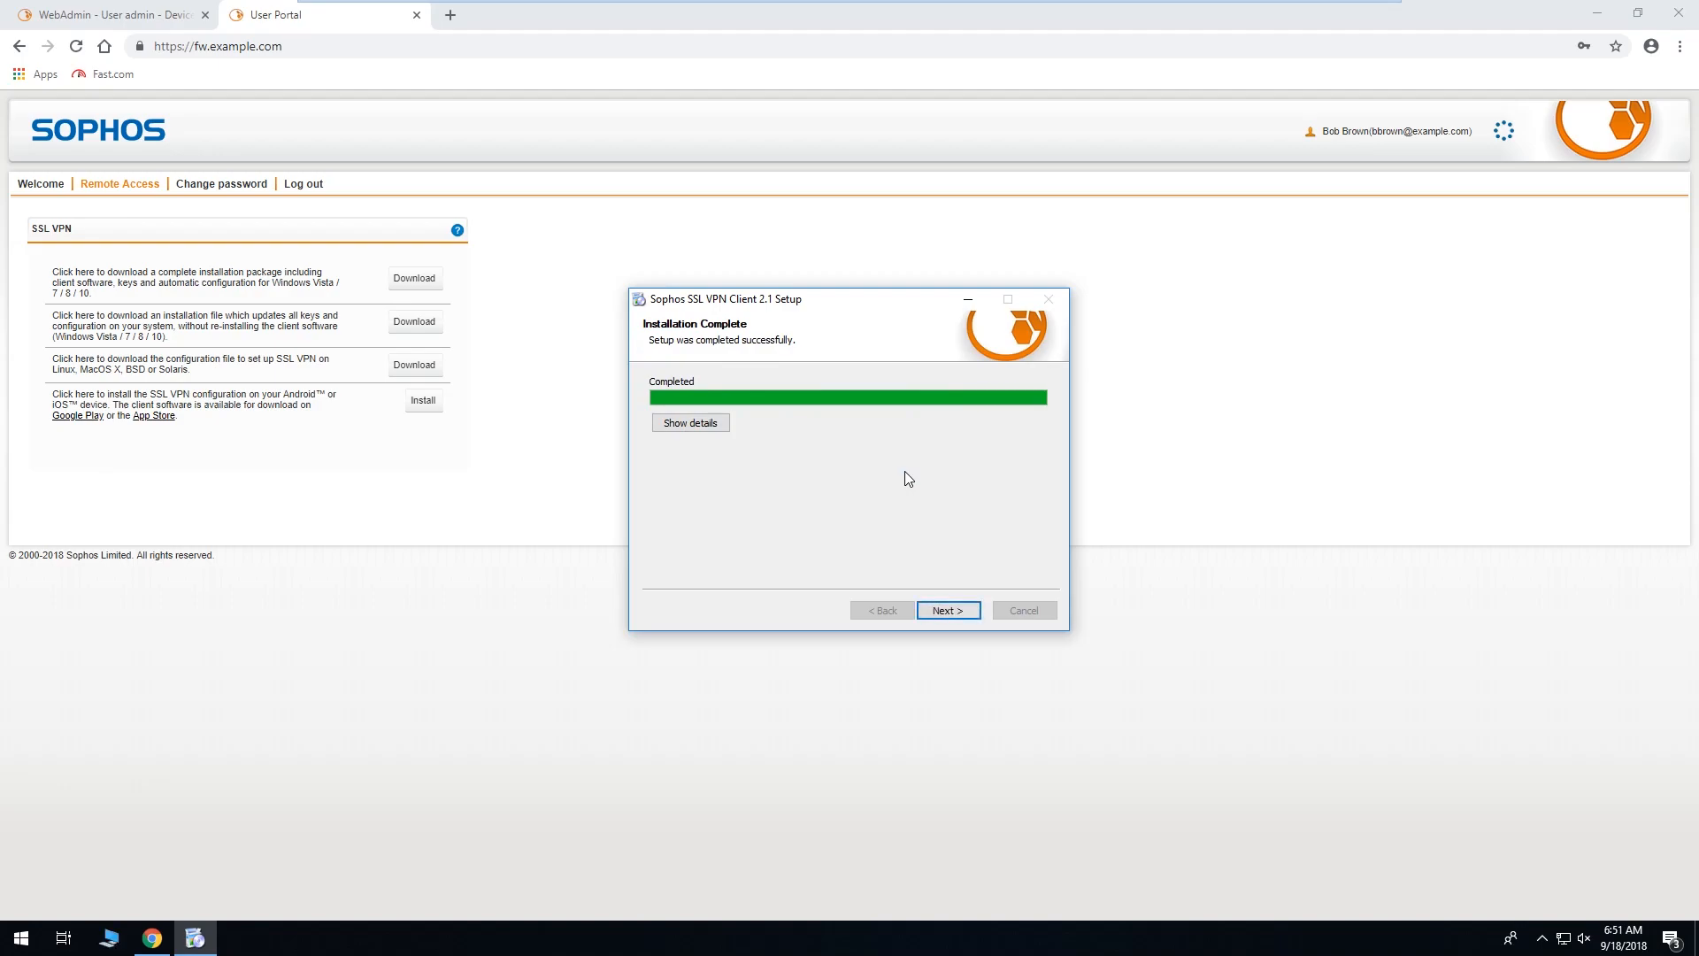
click(951, 613)
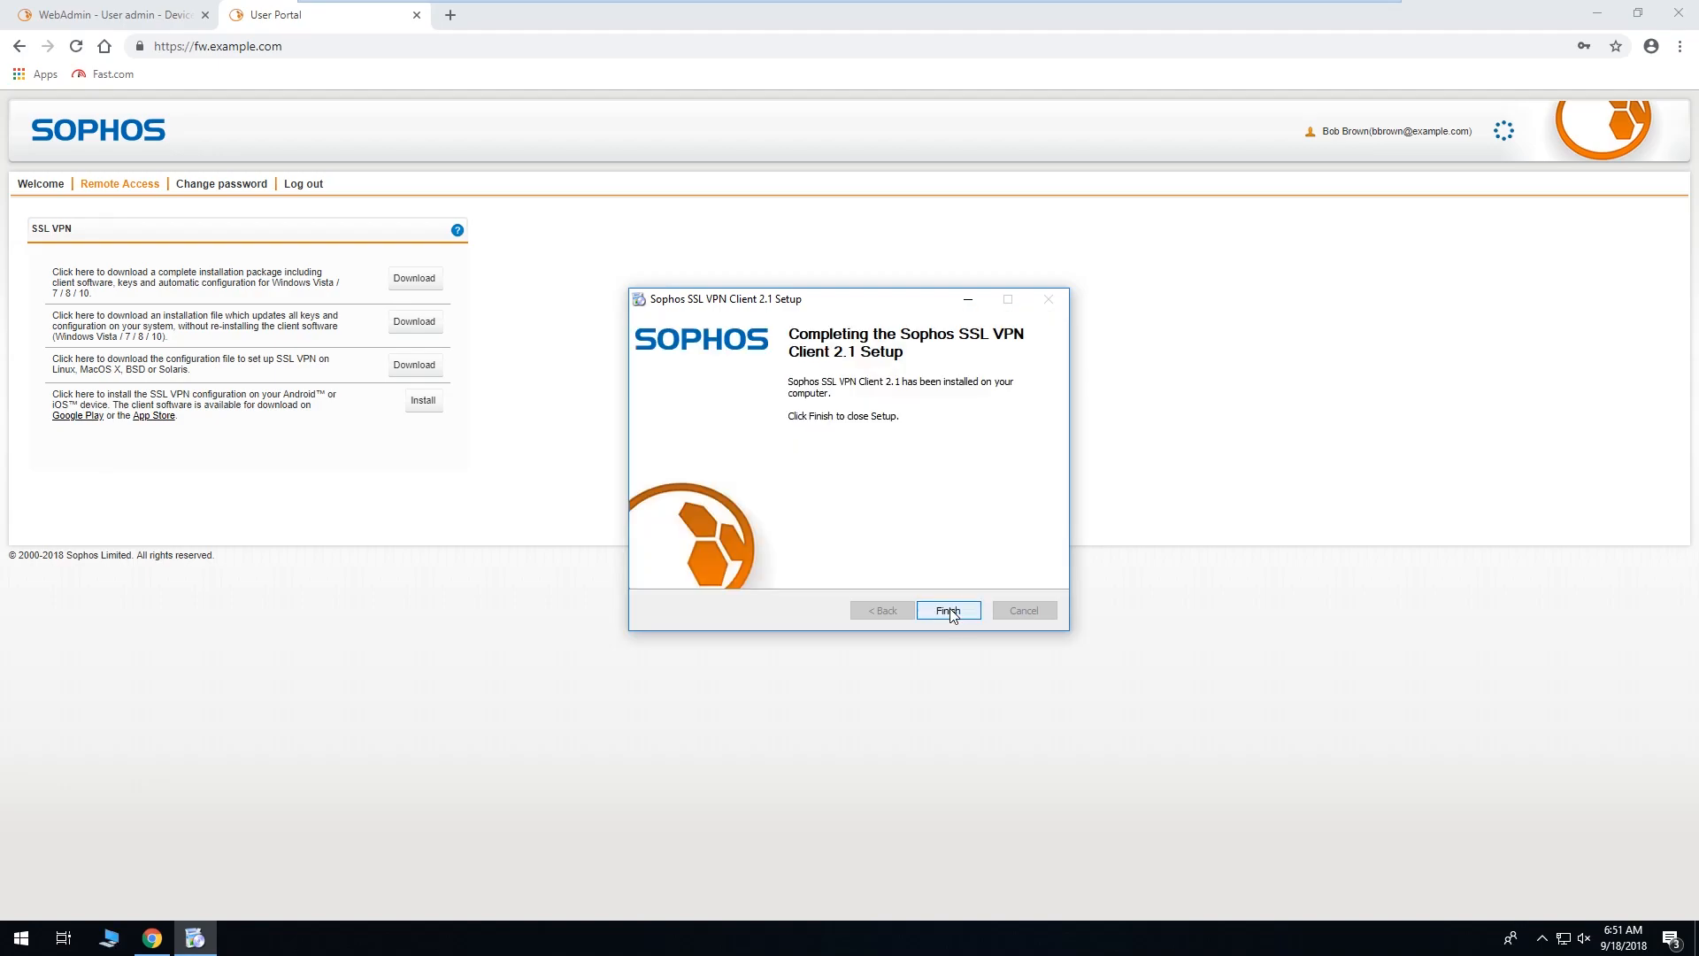
click(948, 611)
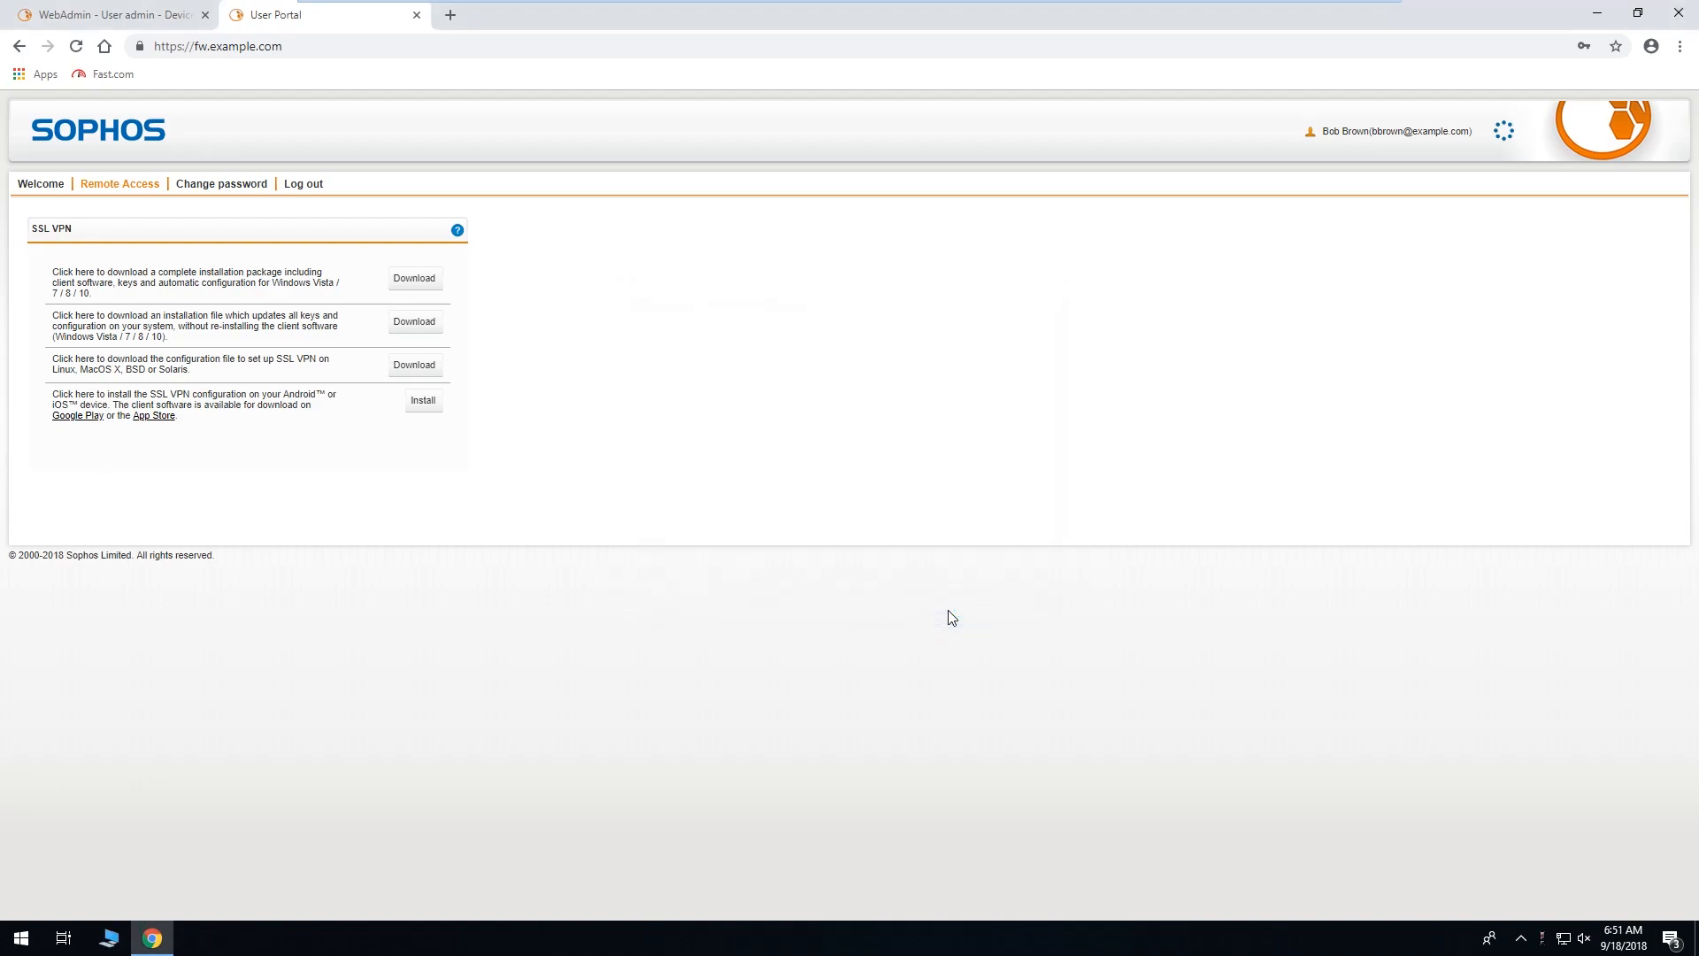
Minimize Chrome and launch Sophos SSL VPN Client from the Start menu's Recently added list.
click(1598, 13)
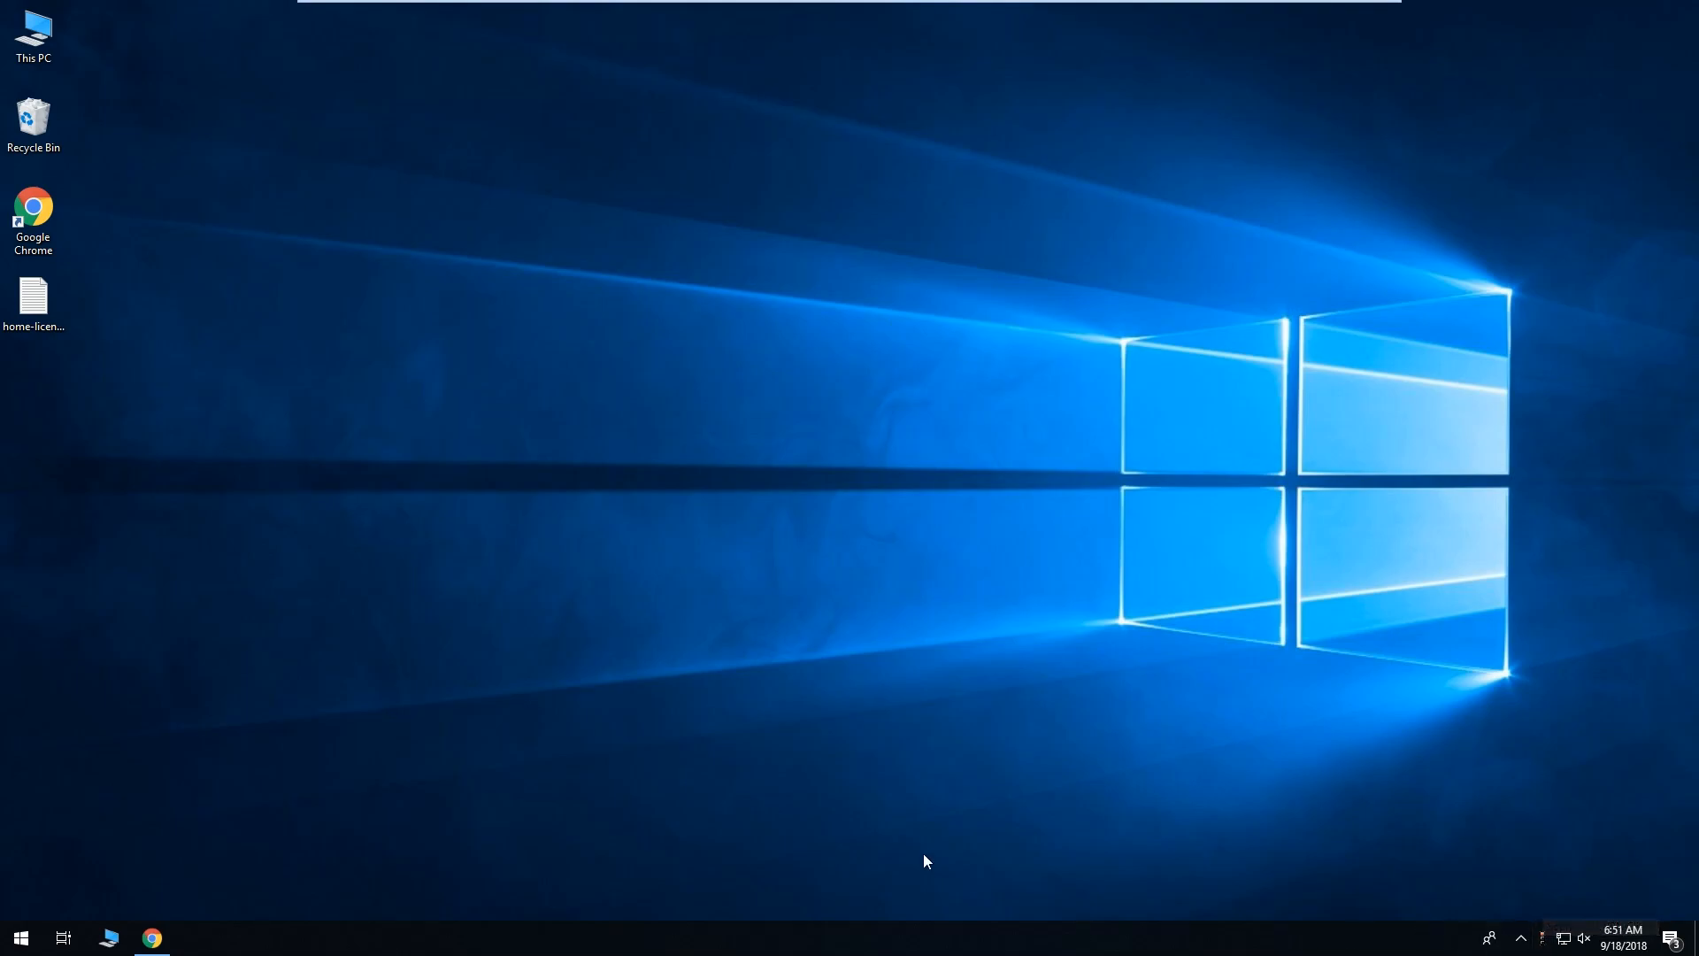
click(18, 947)
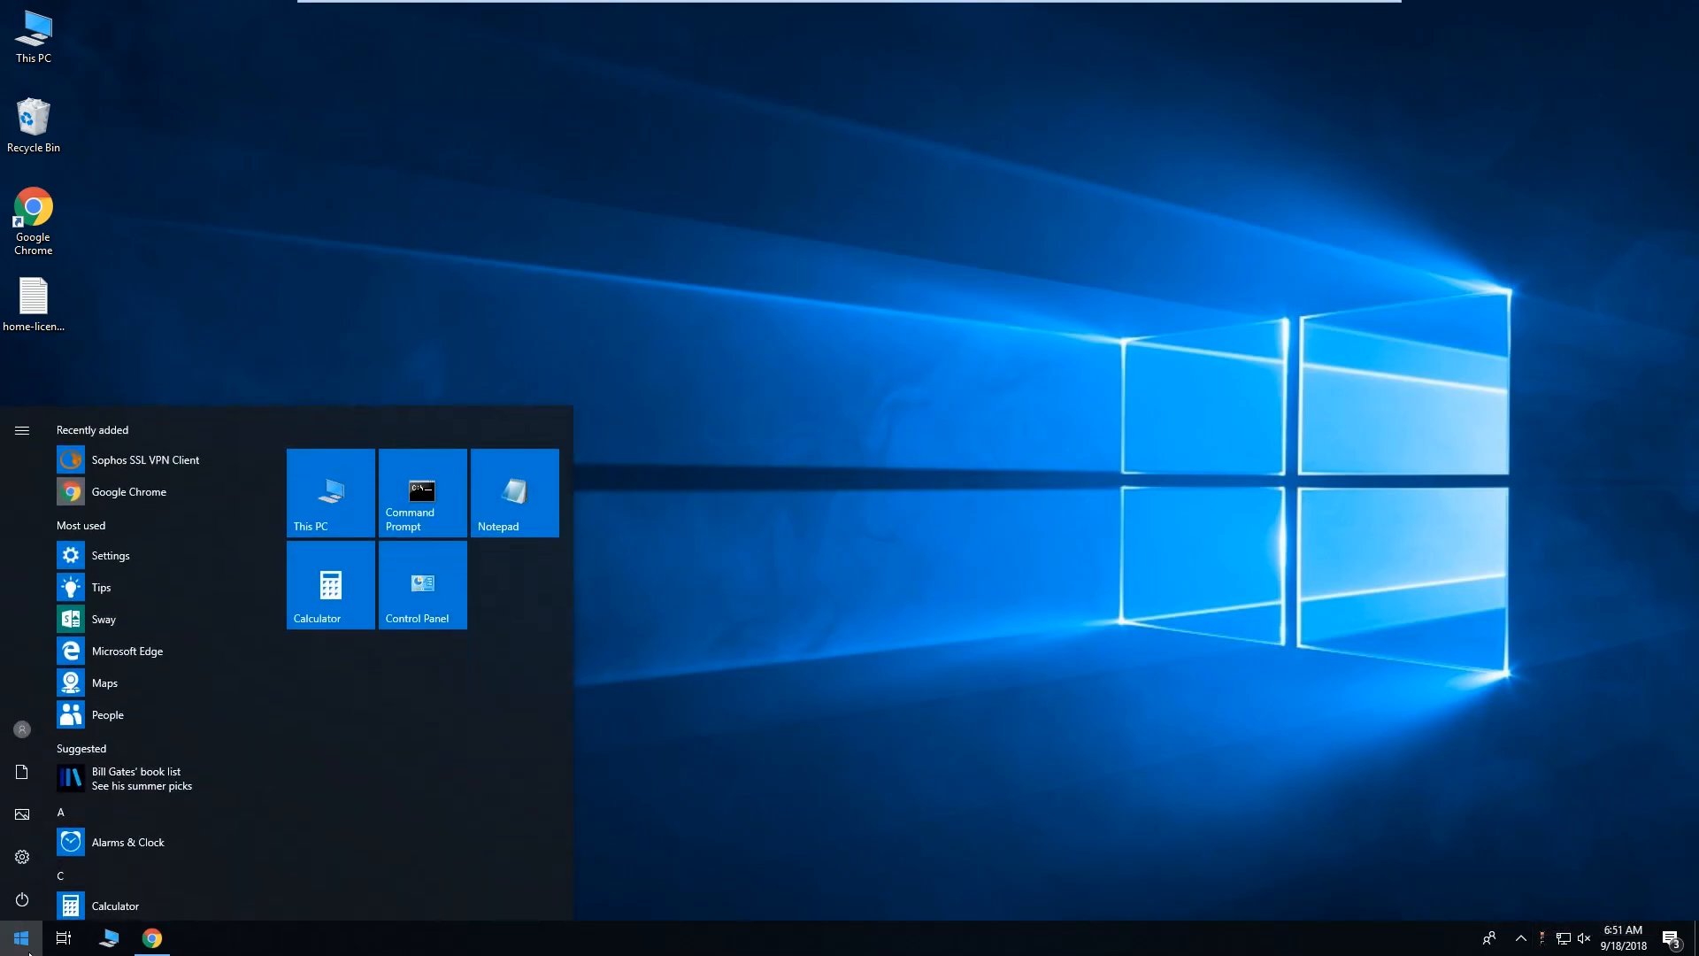
click(161, 462)
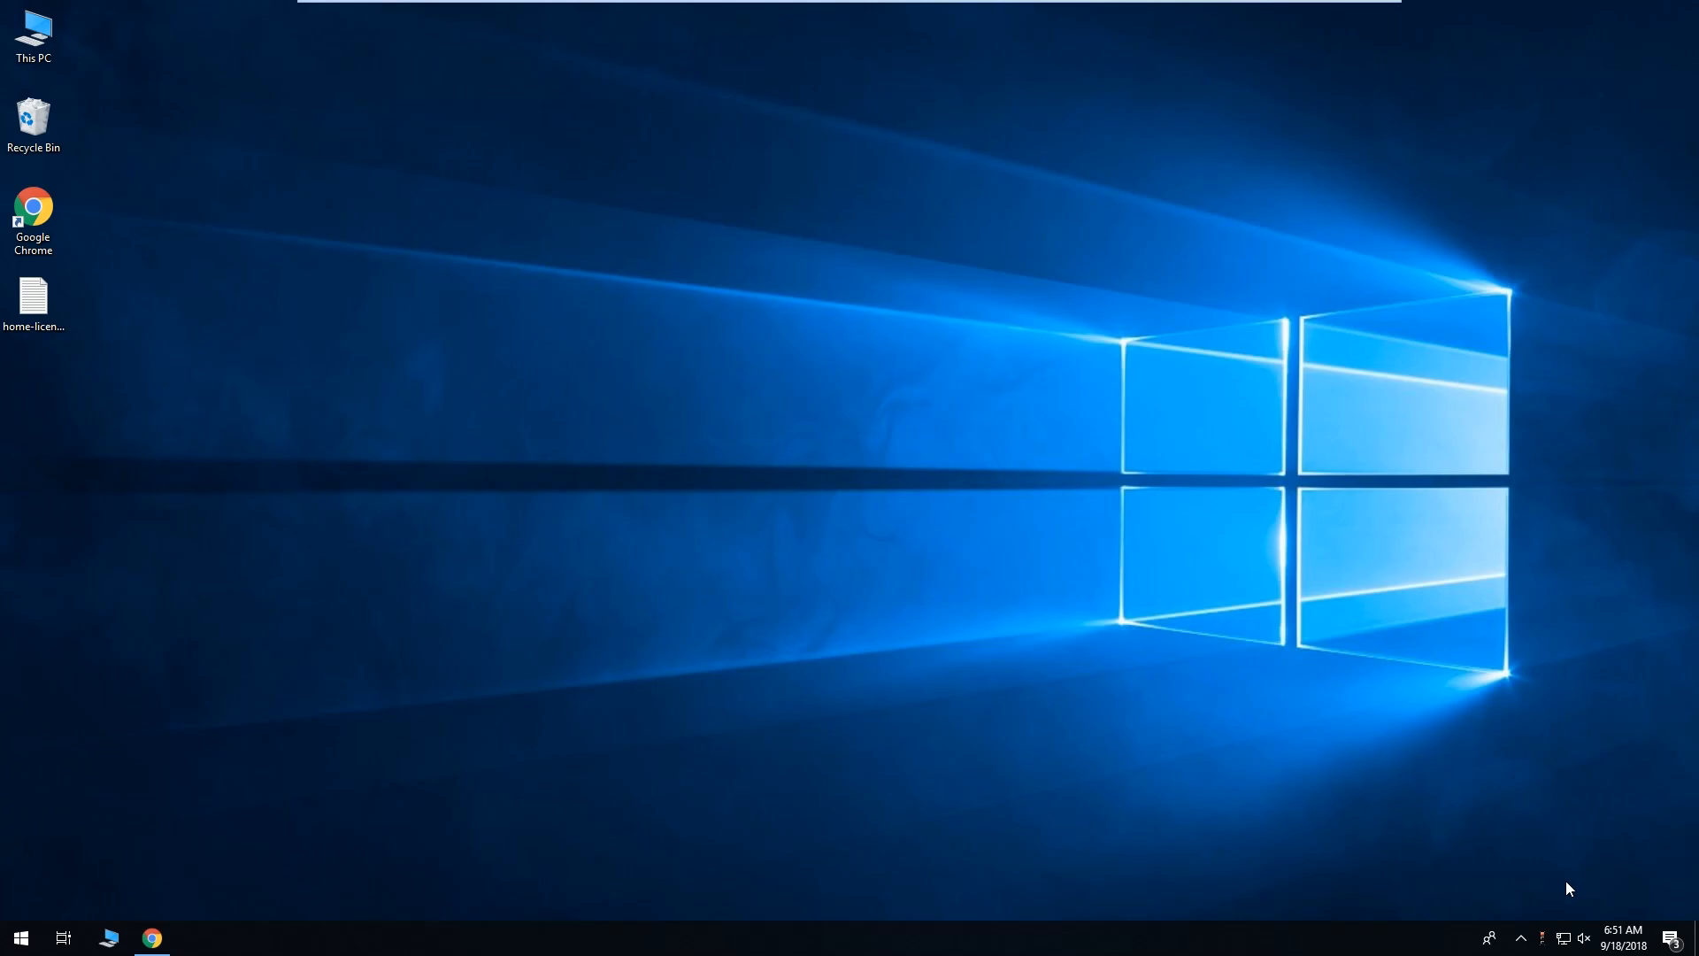
Review the VPN client's General and Proxy settings and close them unchanged.
right_click(1547, 938)
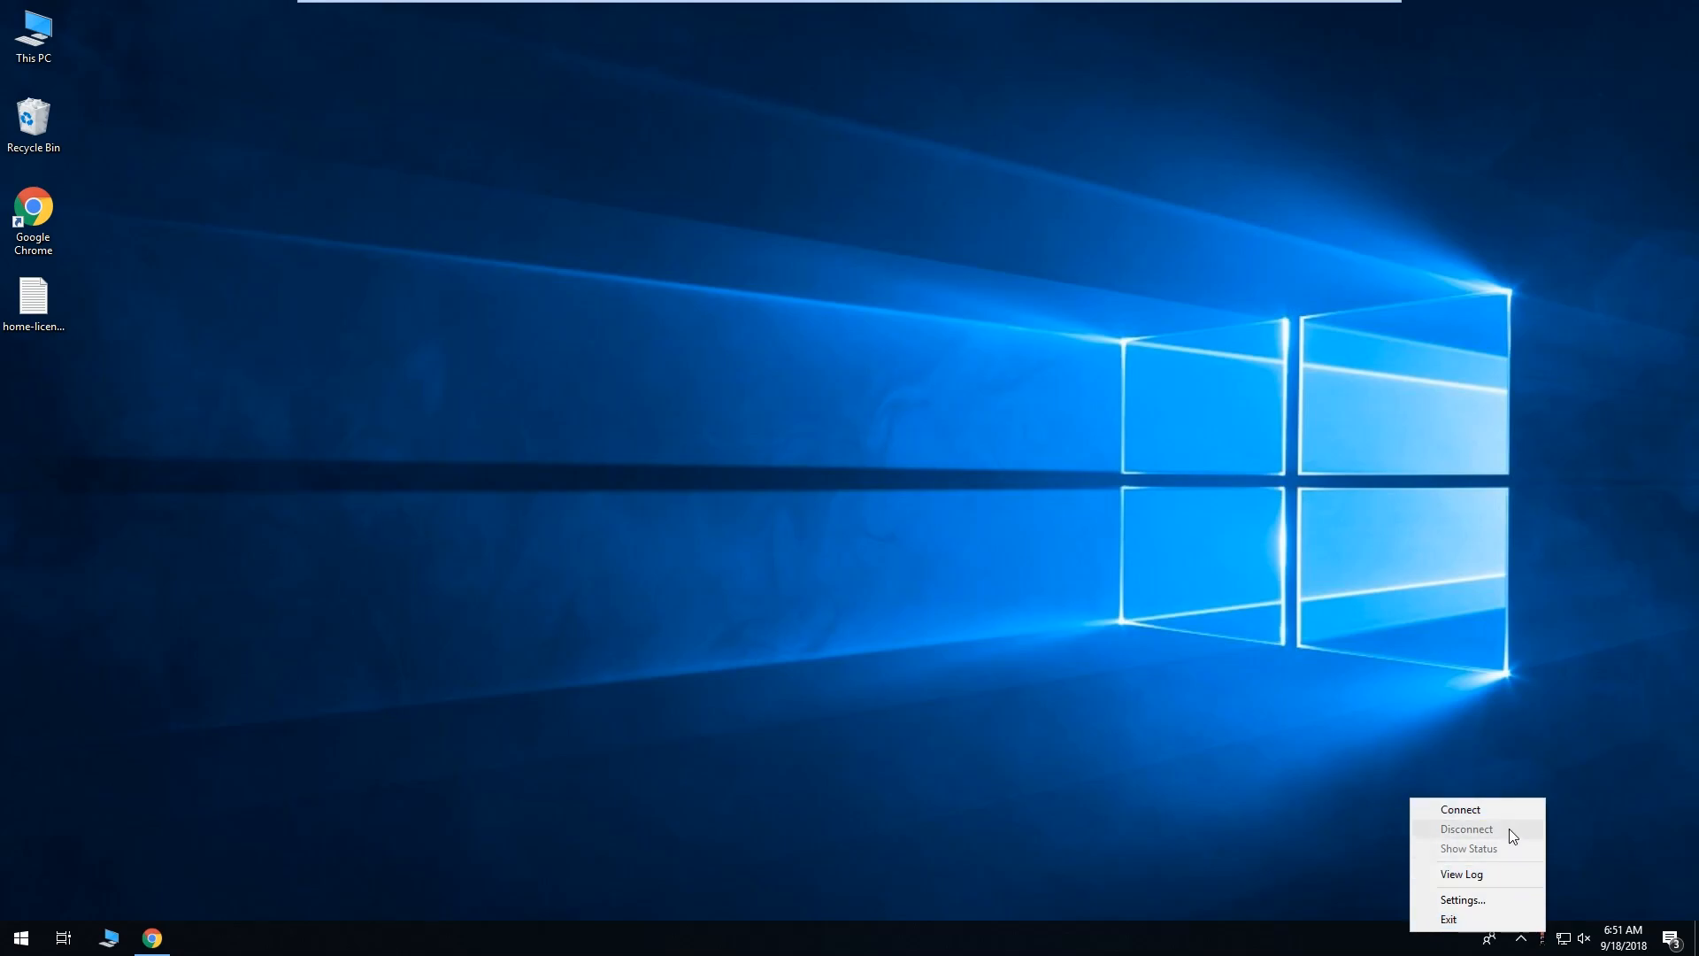
click(1515, 897)
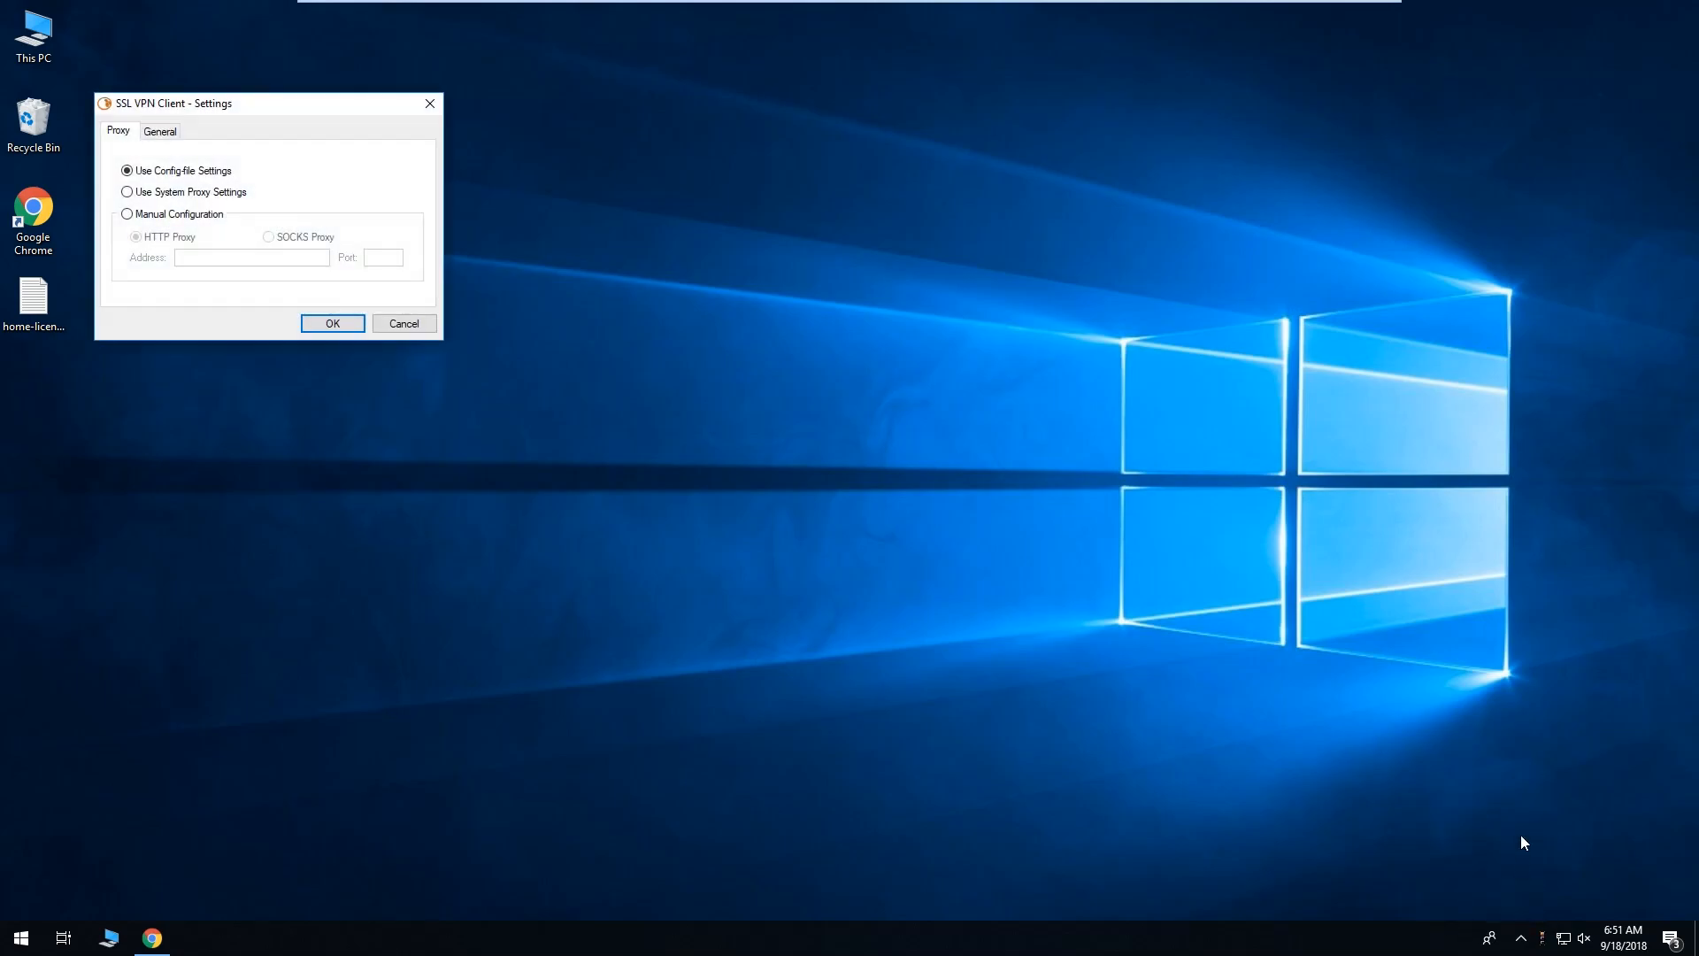
click(174, 133)
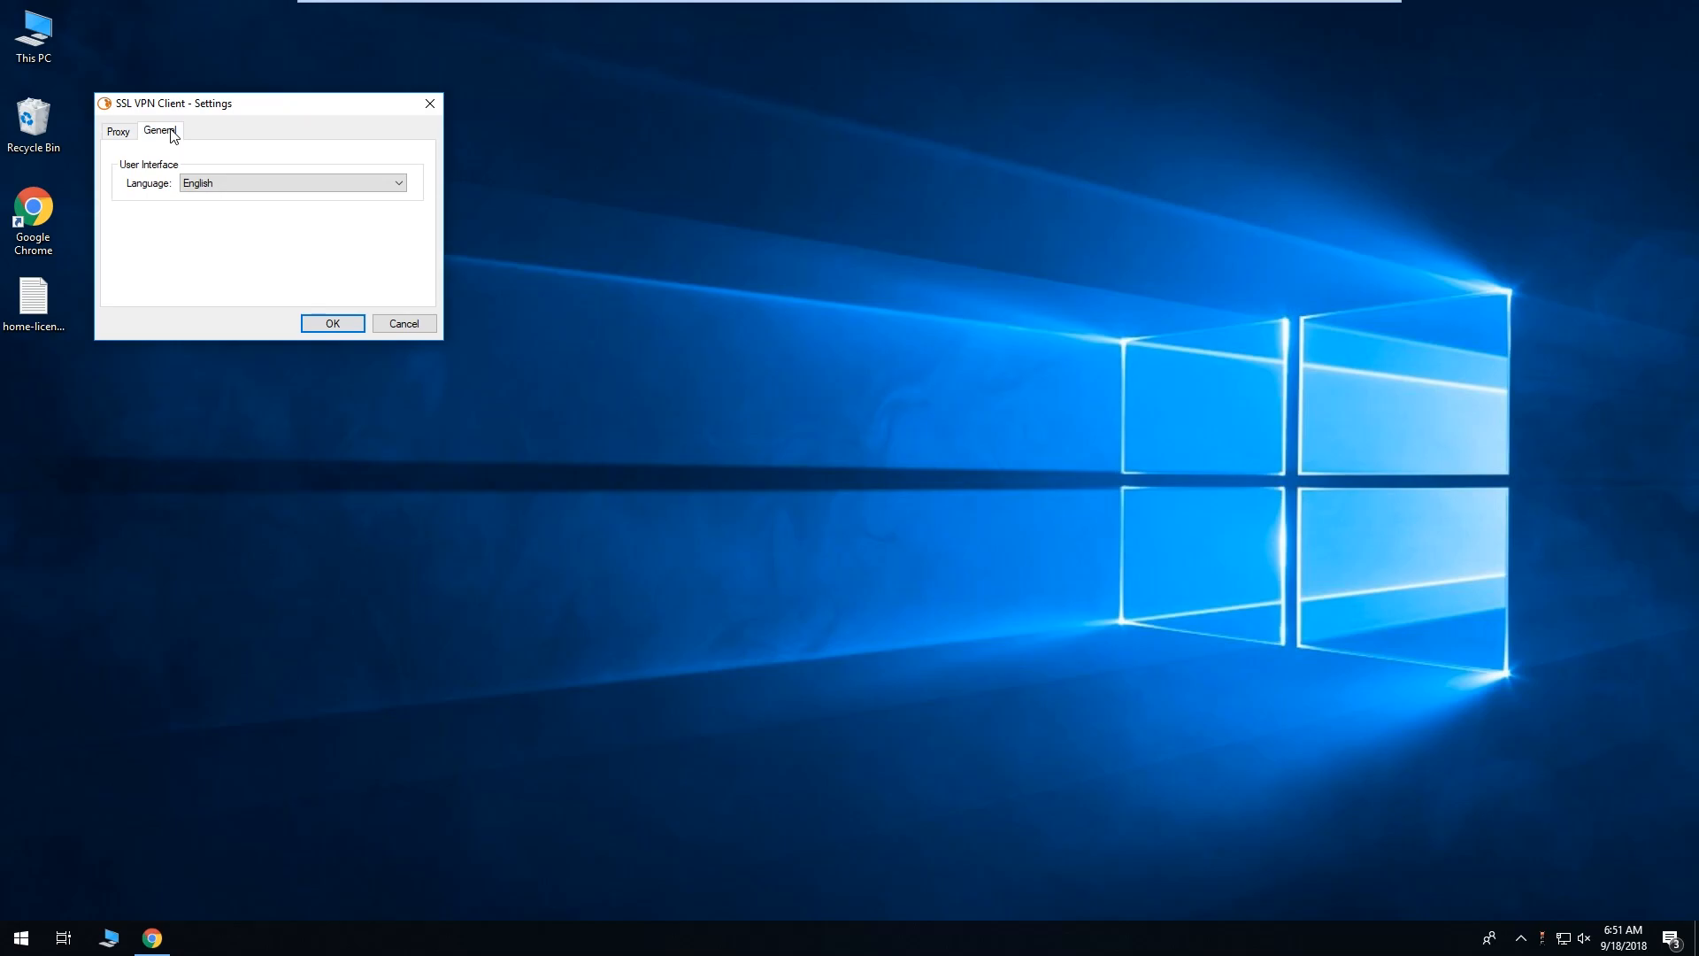
click(130, 134)
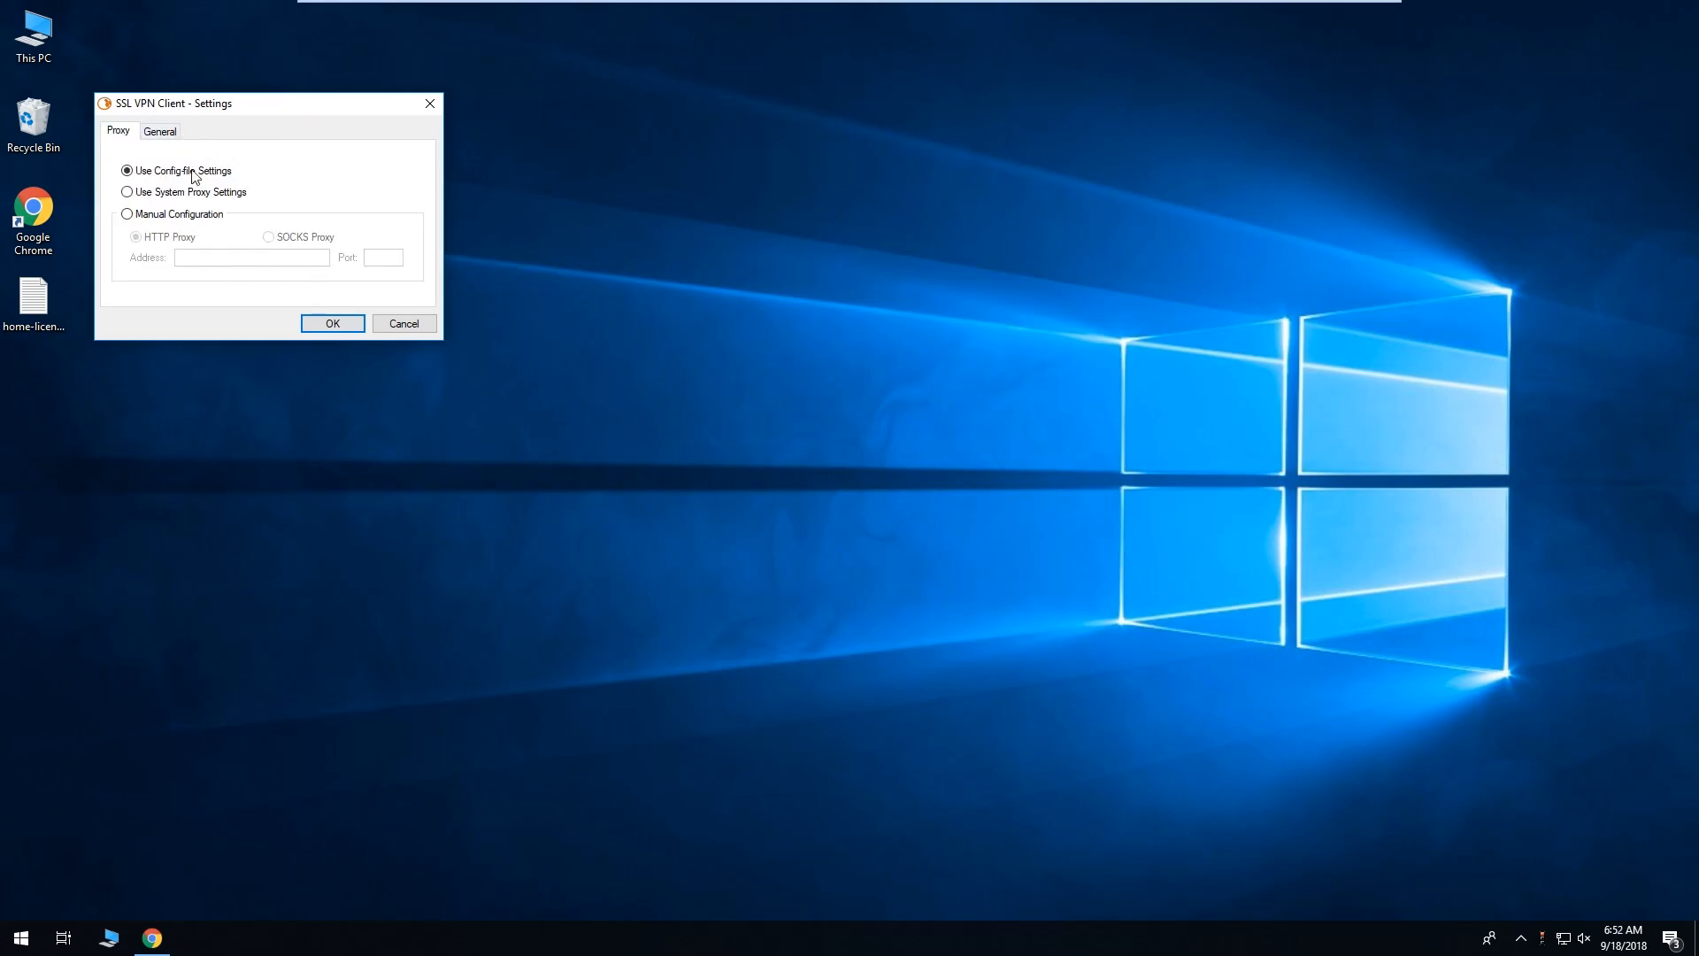
click(428, 106)
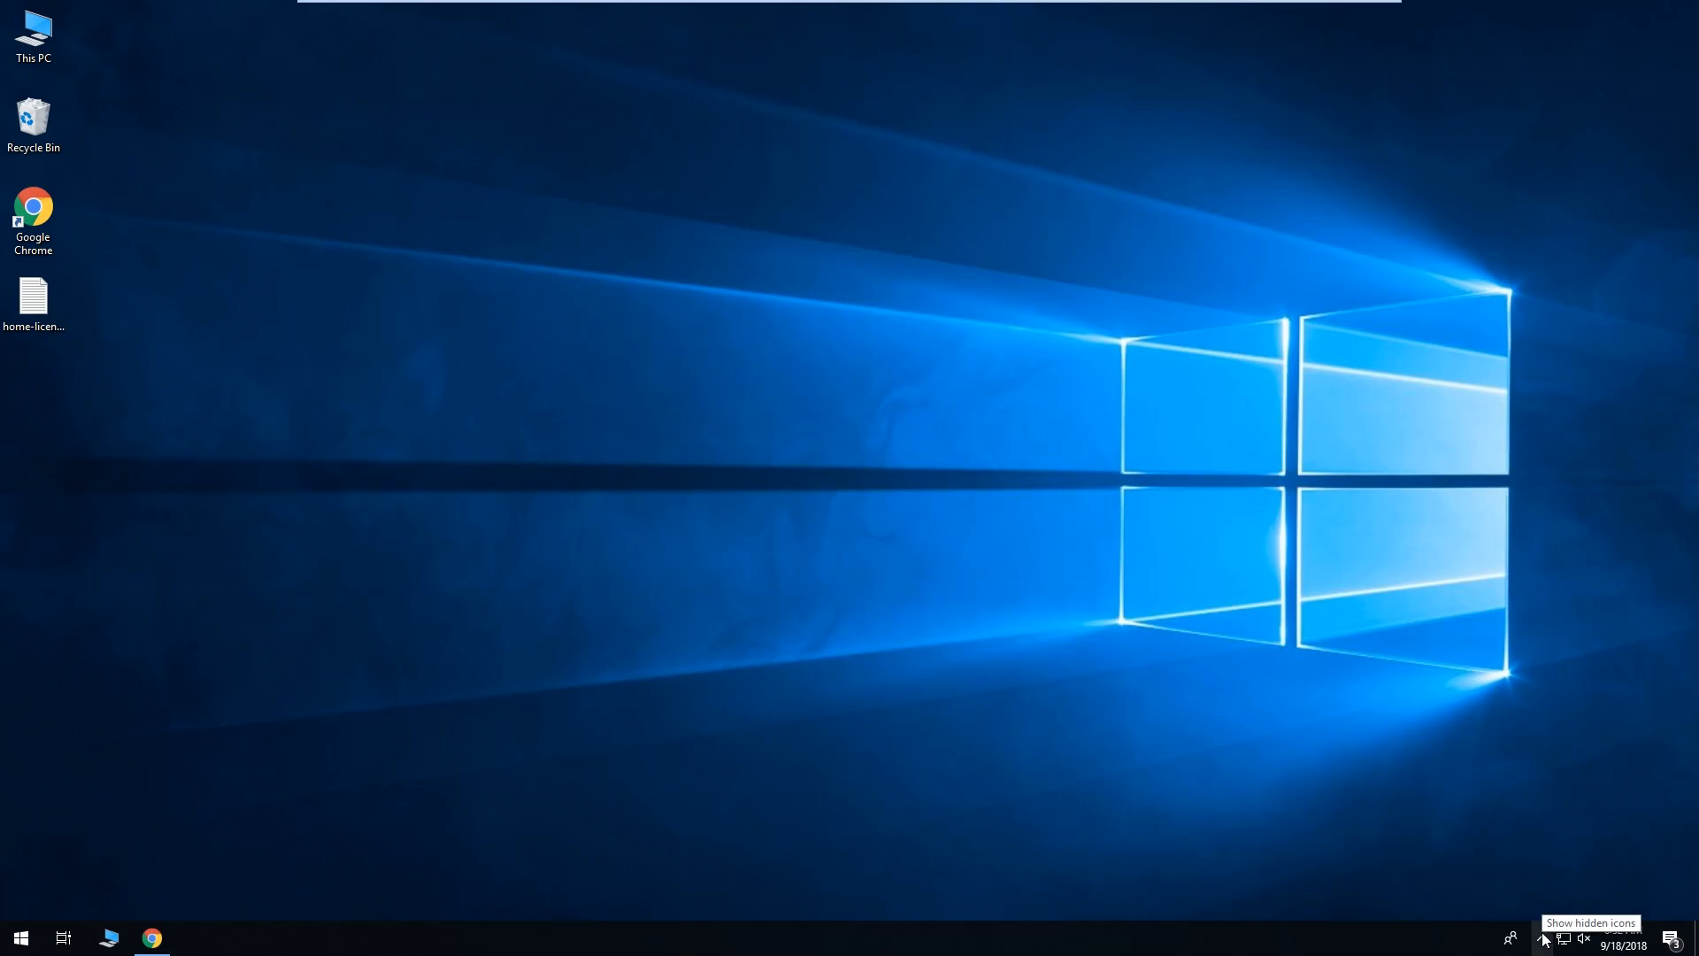
Choose Connect from the SSL VPN tray icon's menu to start the connection.
right_click(1543, 940)
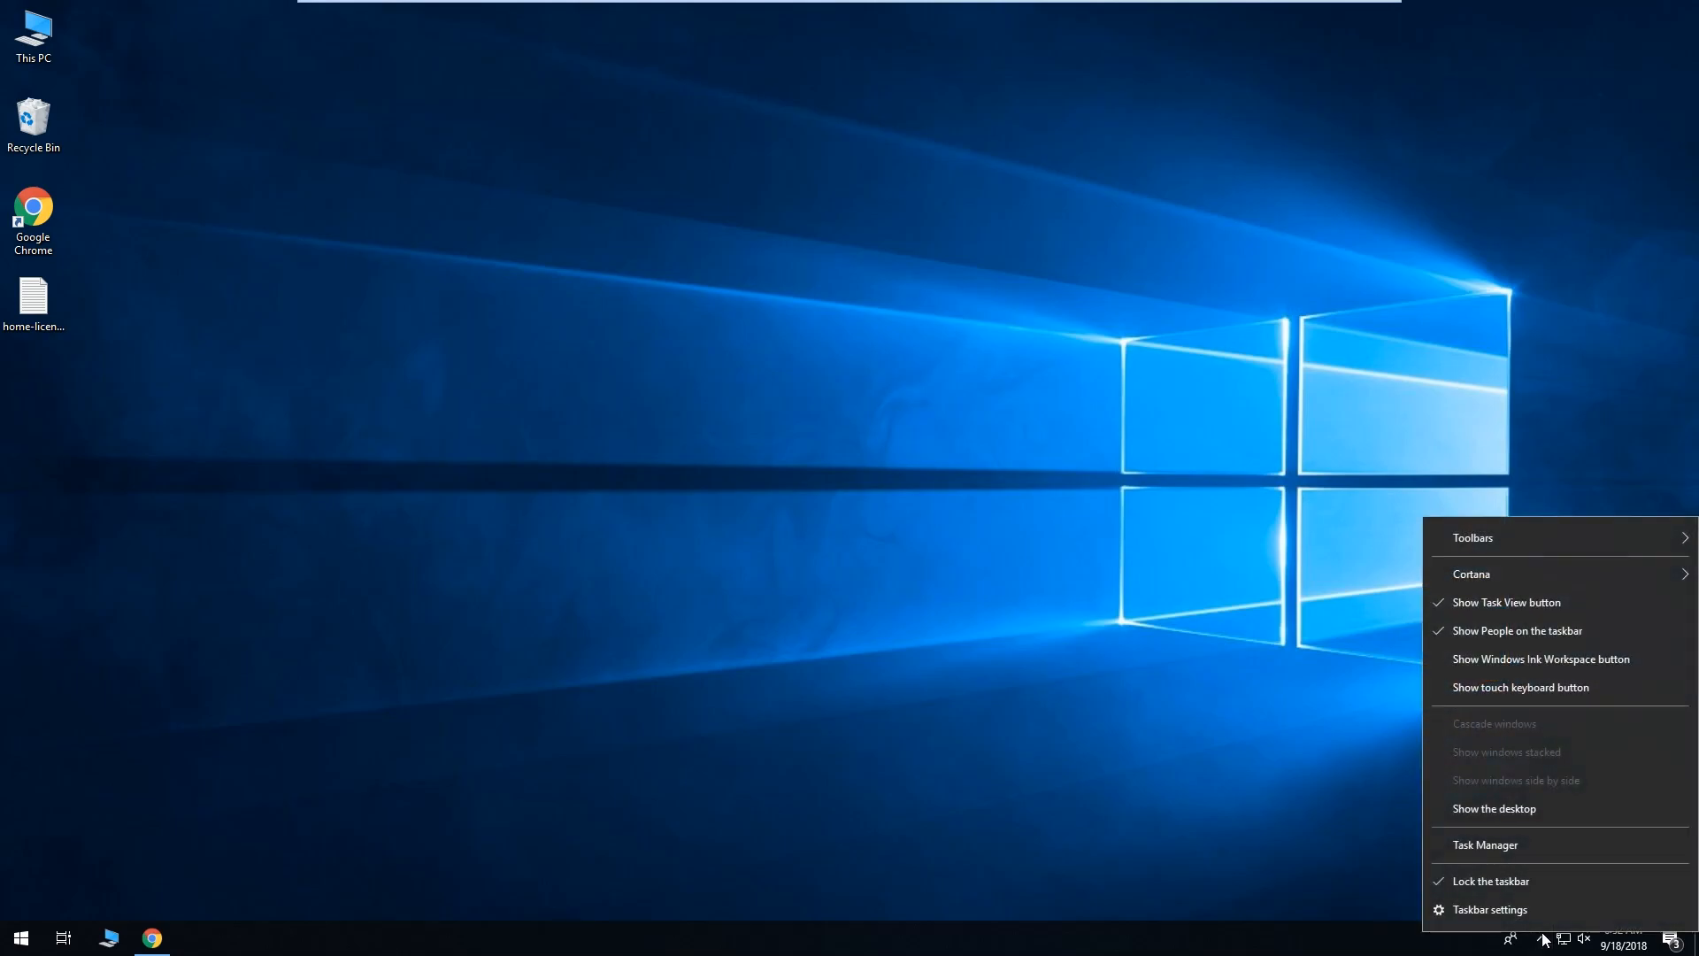
click(1411, 896)
click(1541, 930)
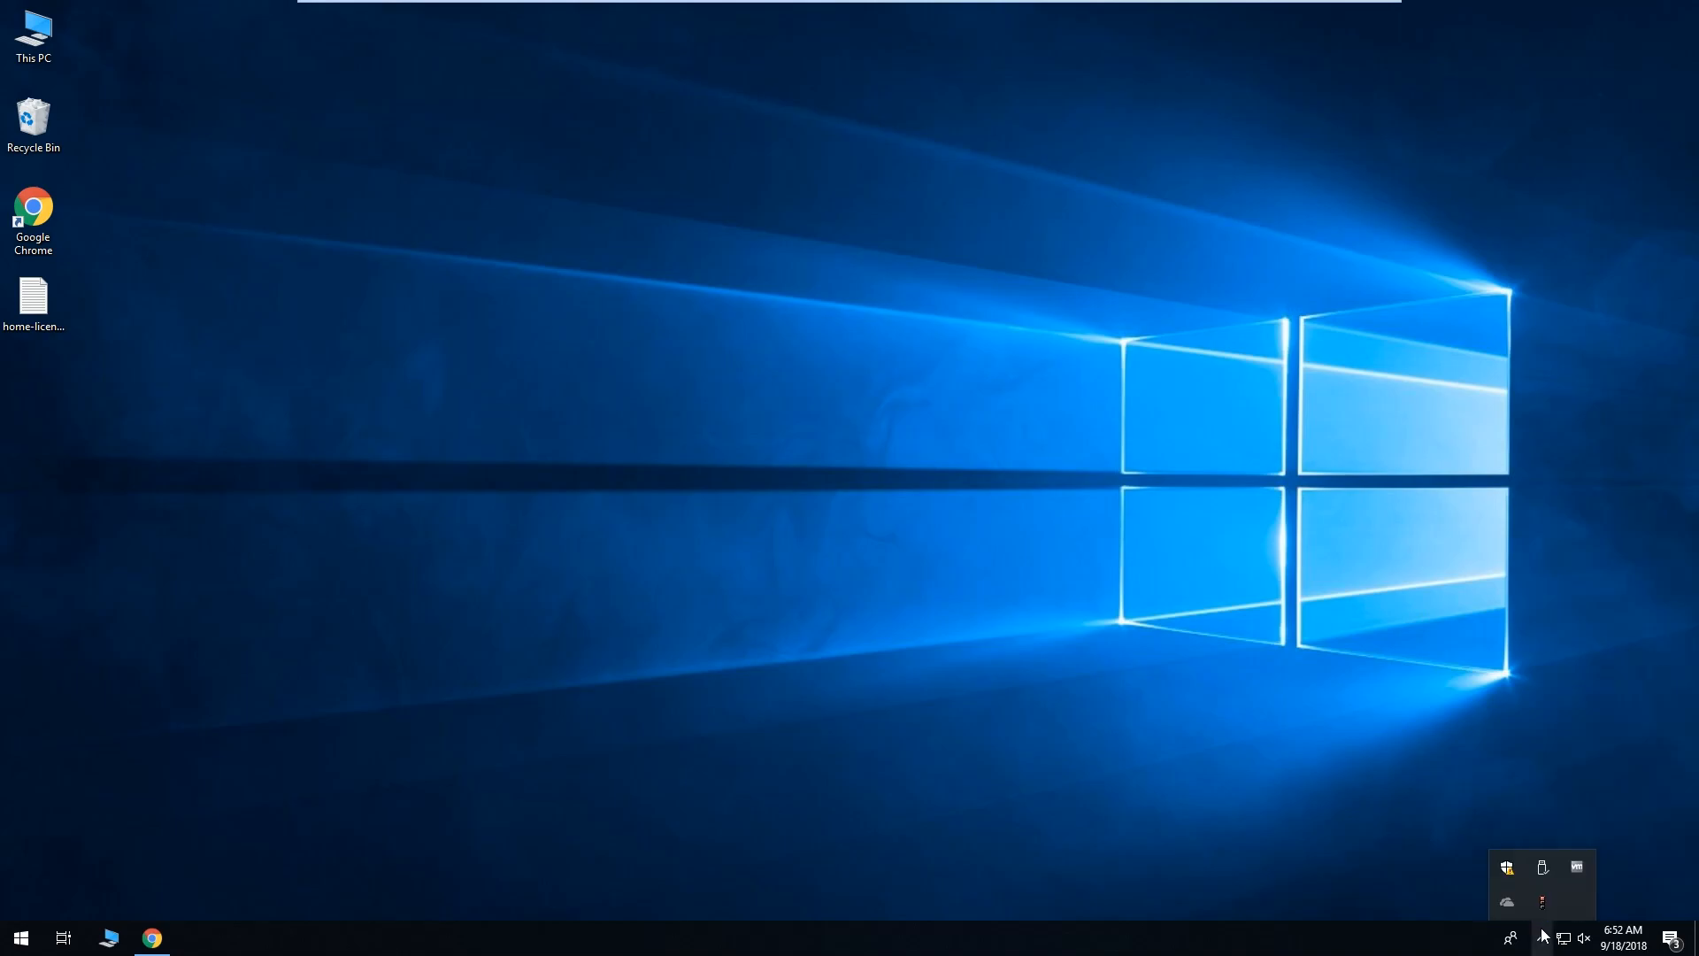
right_click(1549, 901)
click(1501, 778)
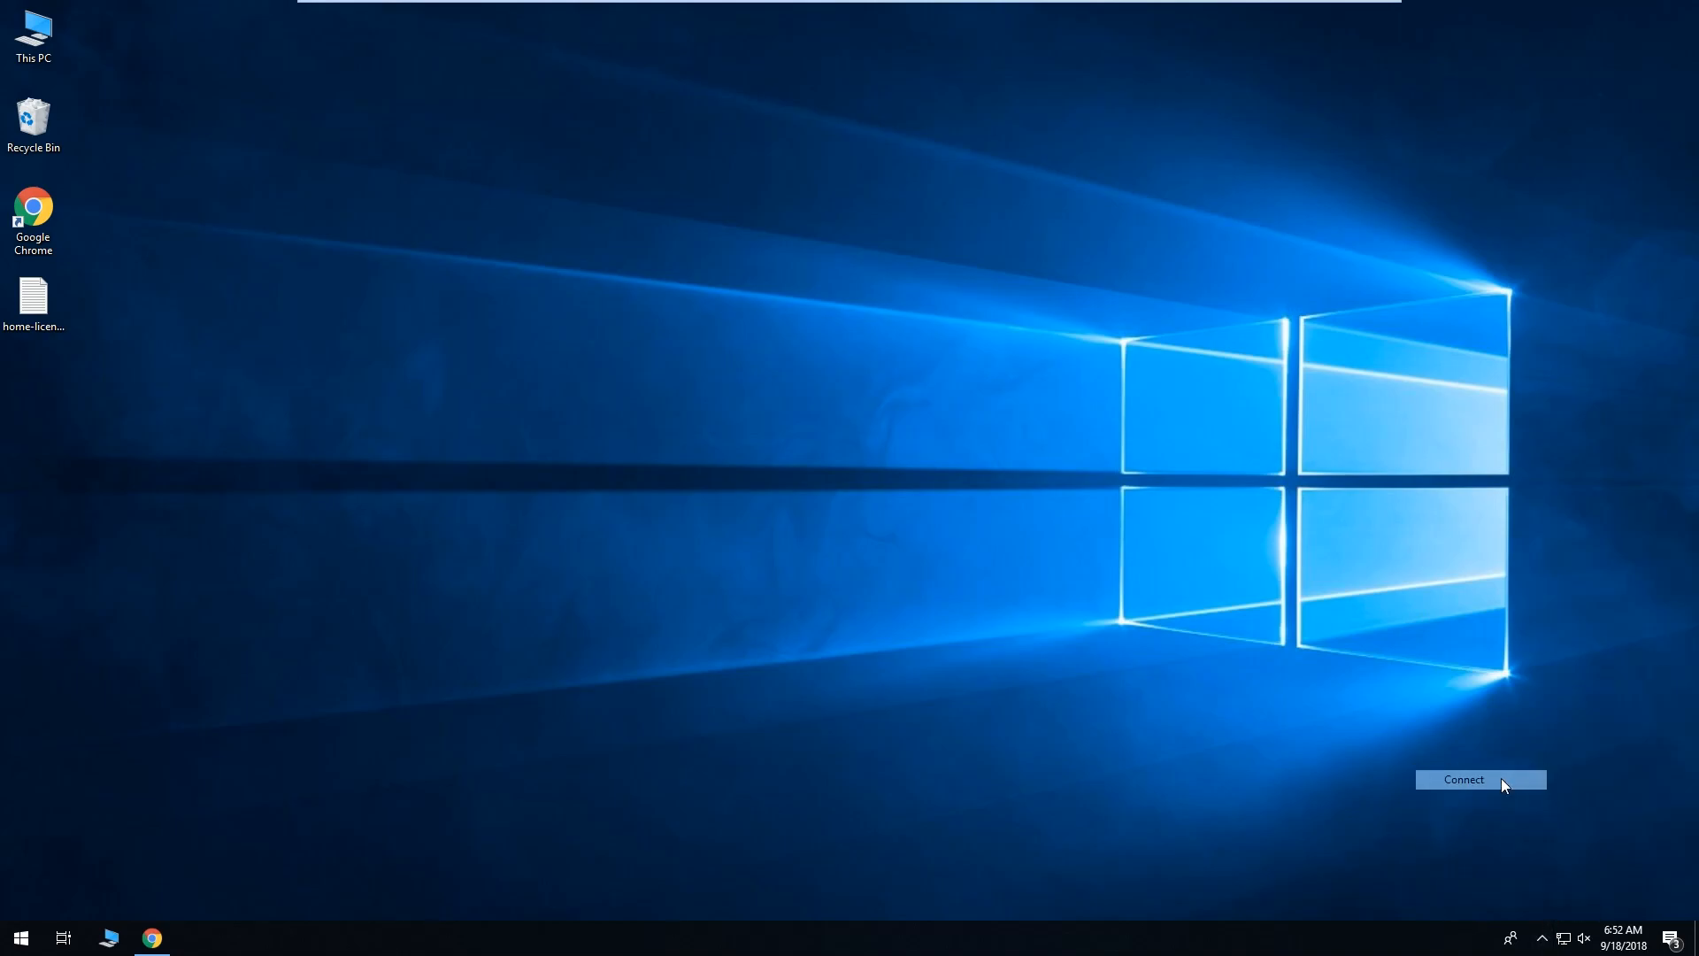
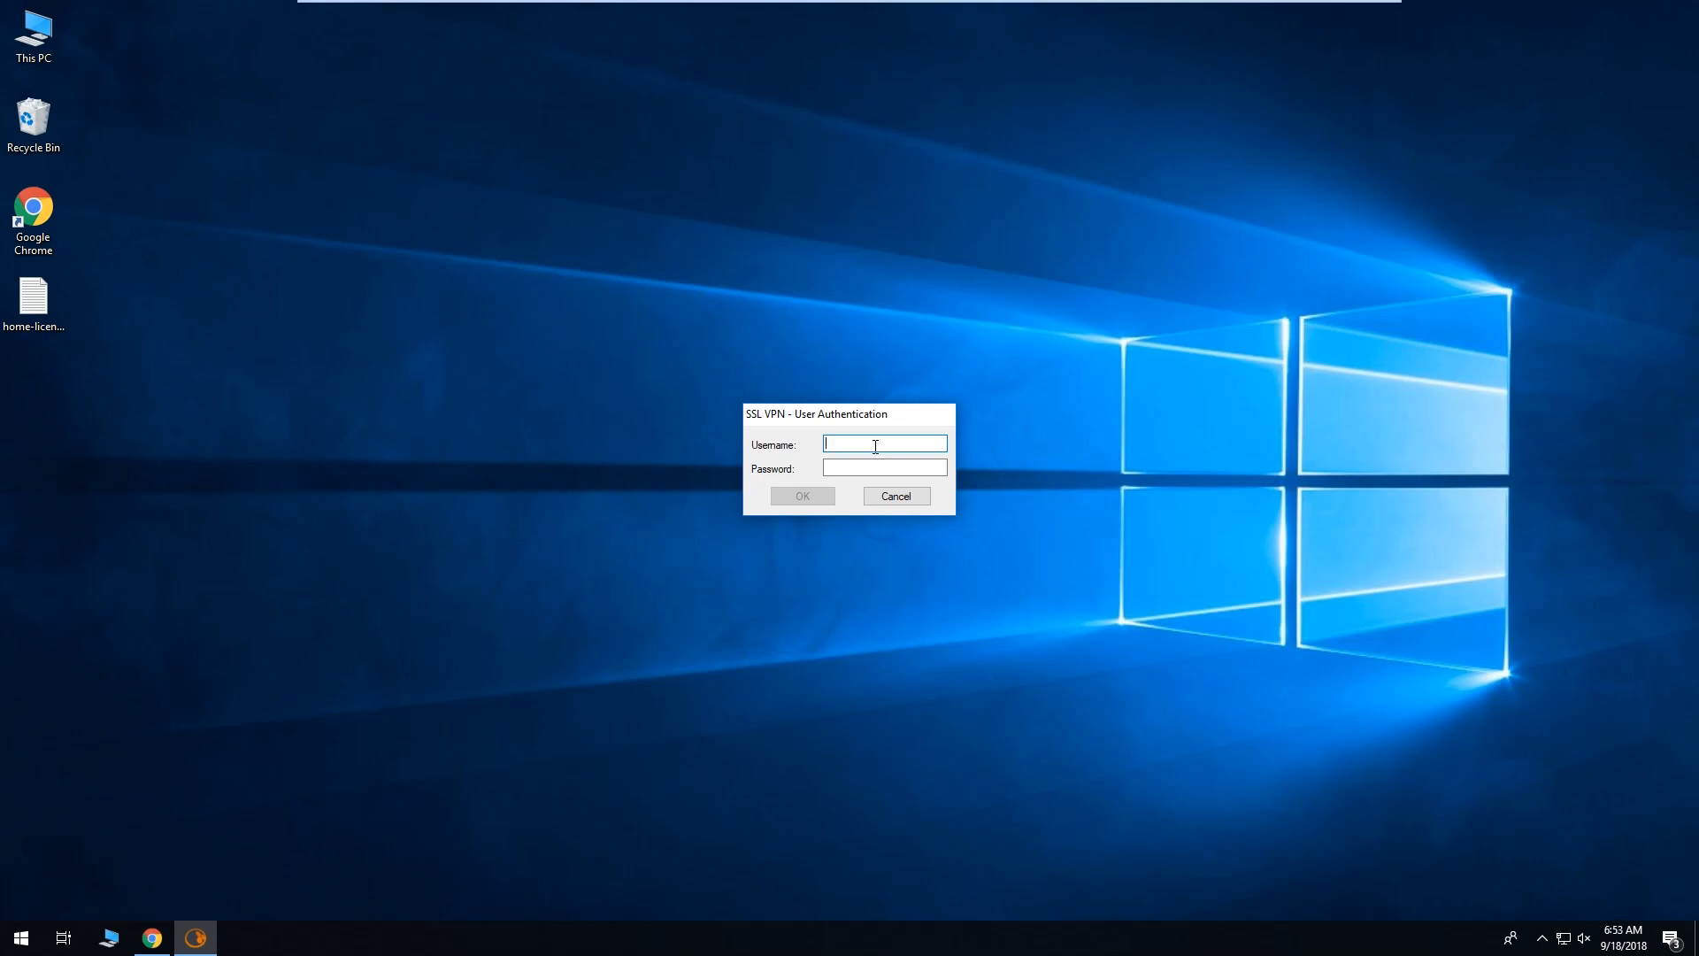
Sign in to the SSL VPN client with the user's username and password.
key(Tab)
text(Password1)
key(Return)
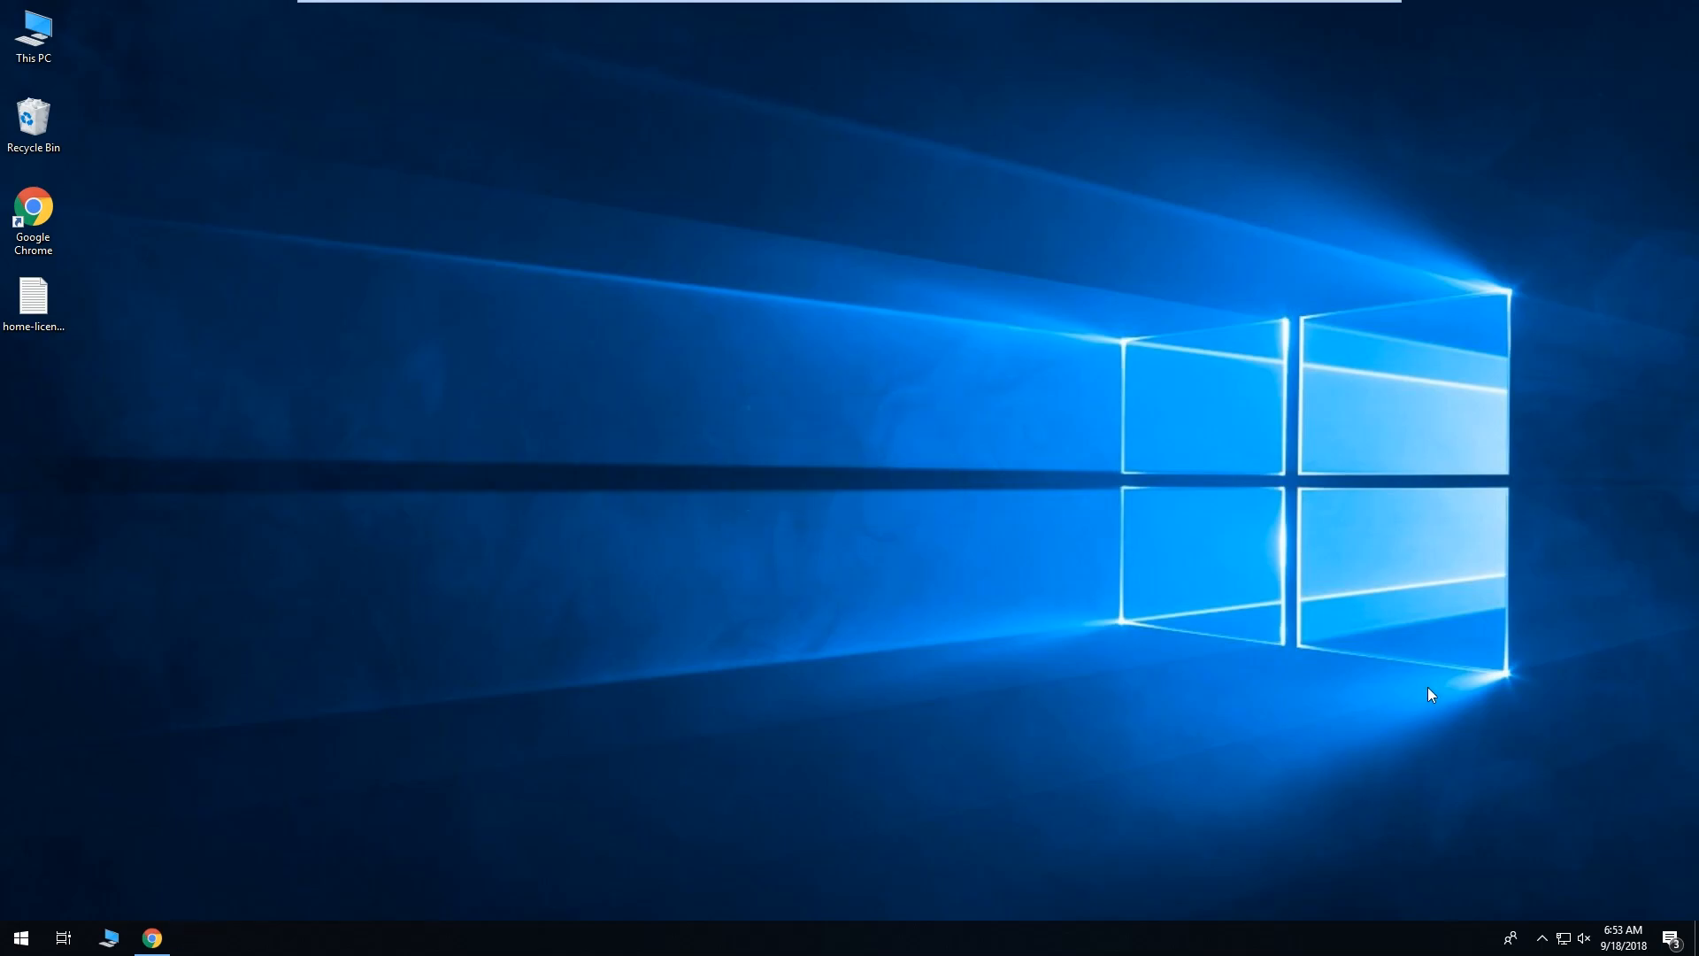
Open the VPN status log from the Sophos tray icon, confirm Connected, and close it.
click(1541, 943)
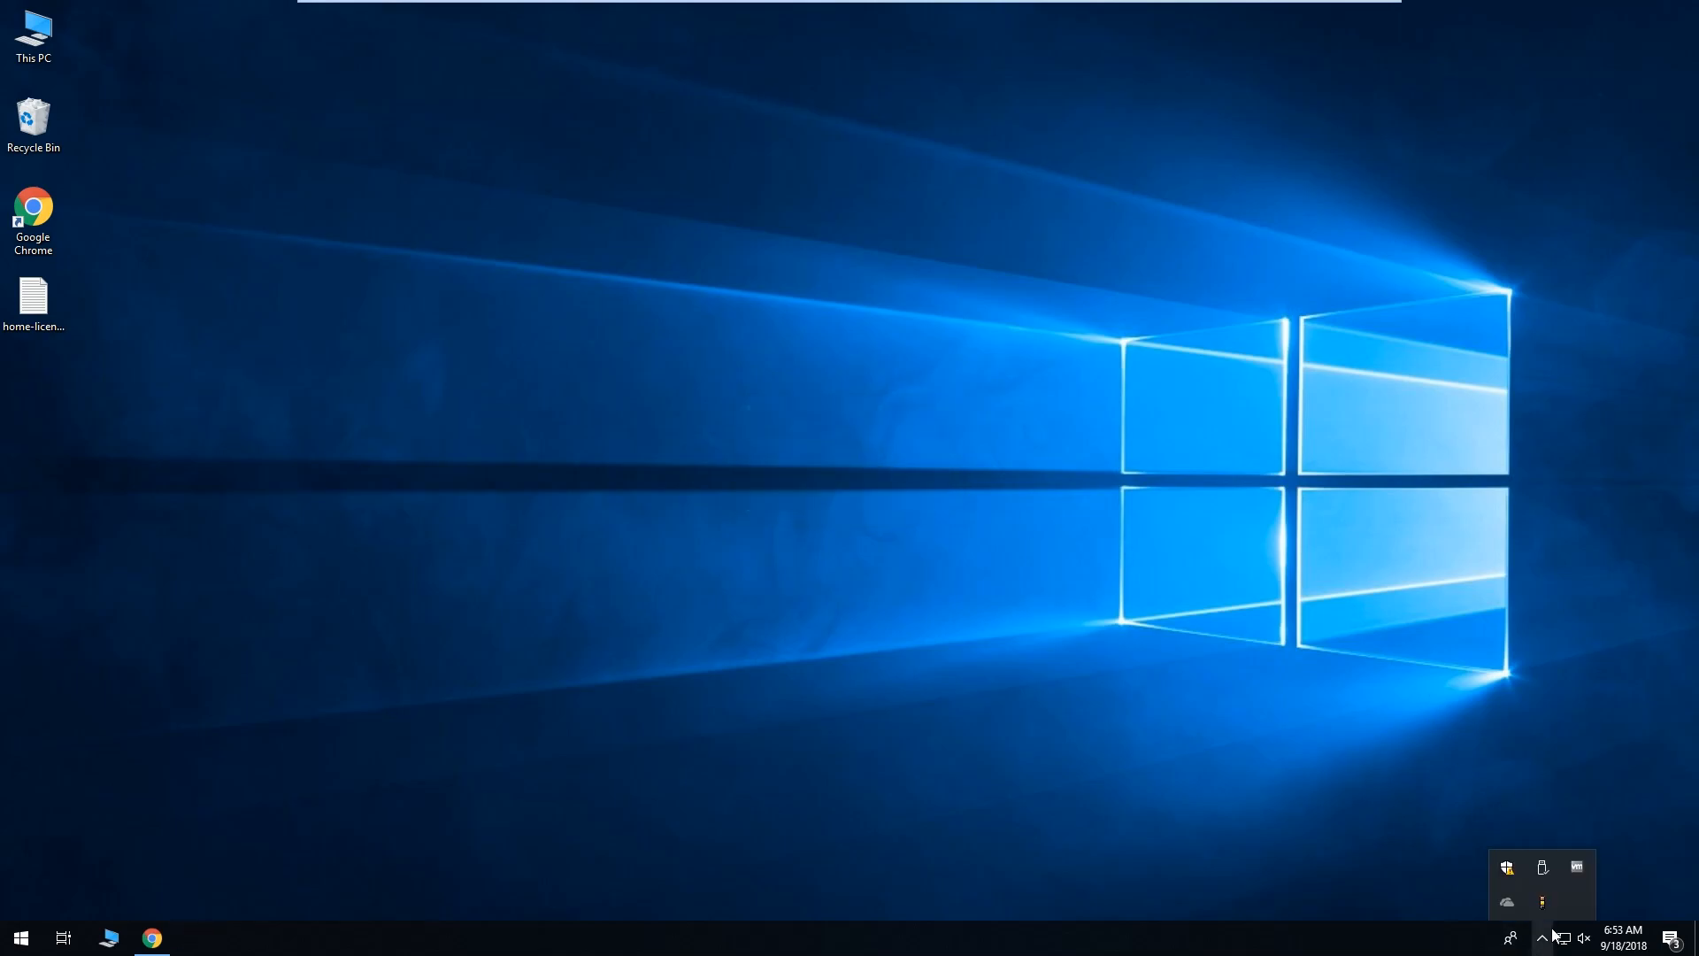
mouse_move(1551, 911)
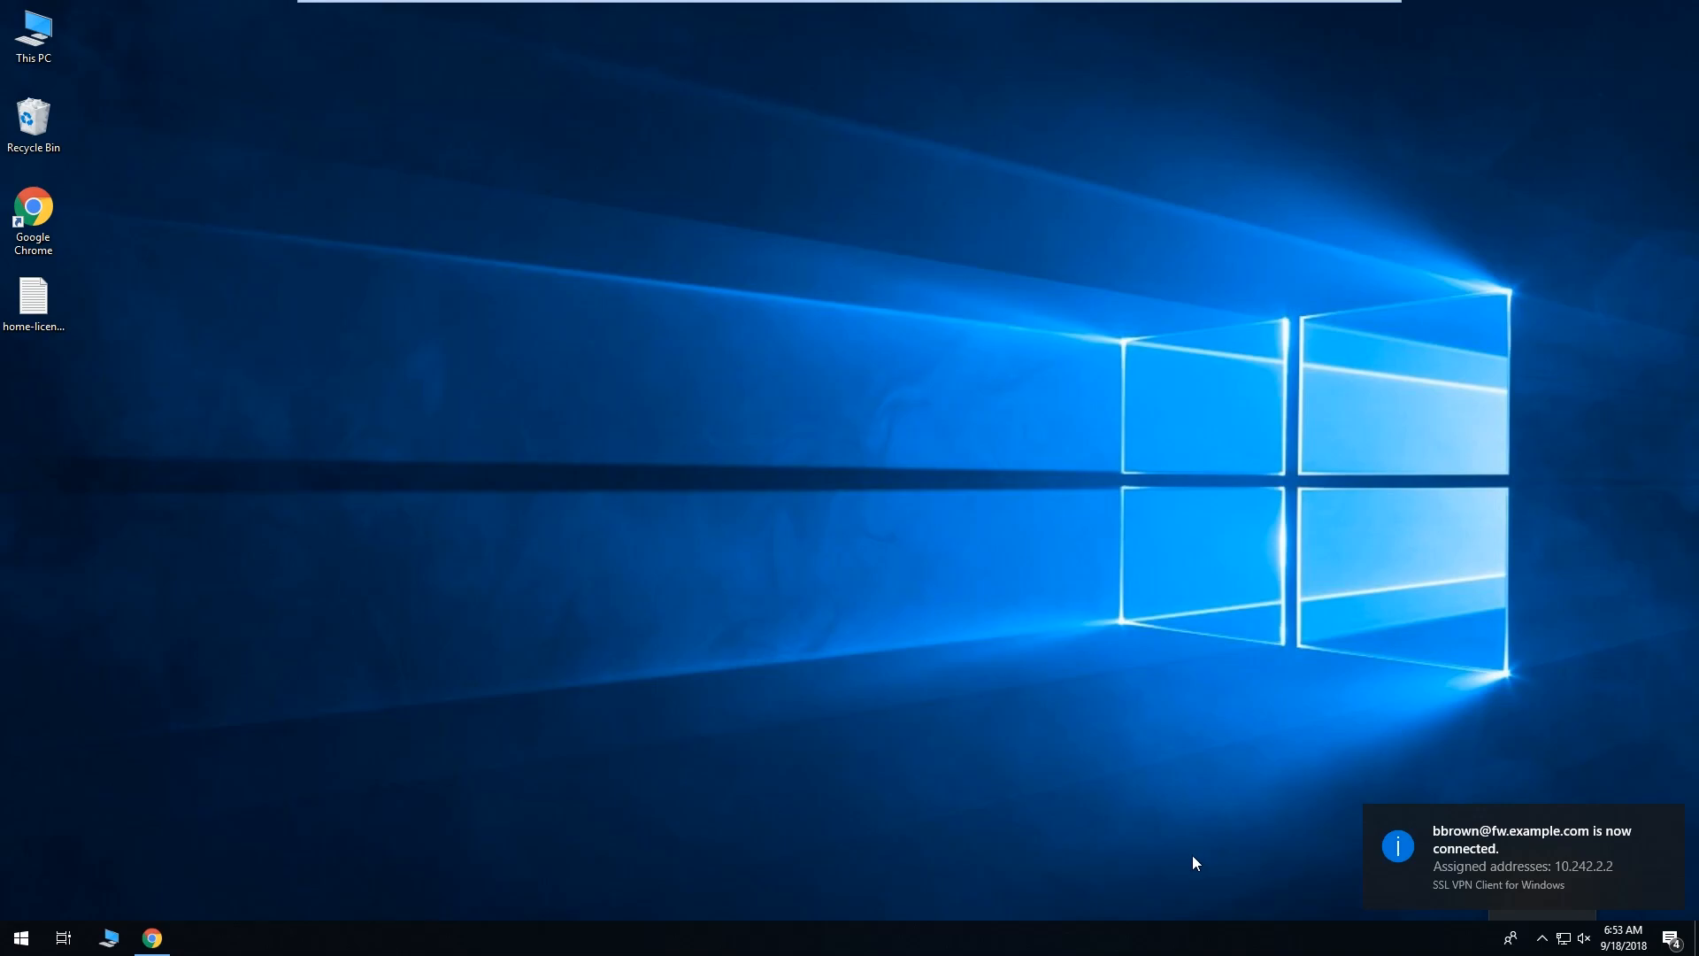
click(1543, 940)
mouse_move(1544, 906)
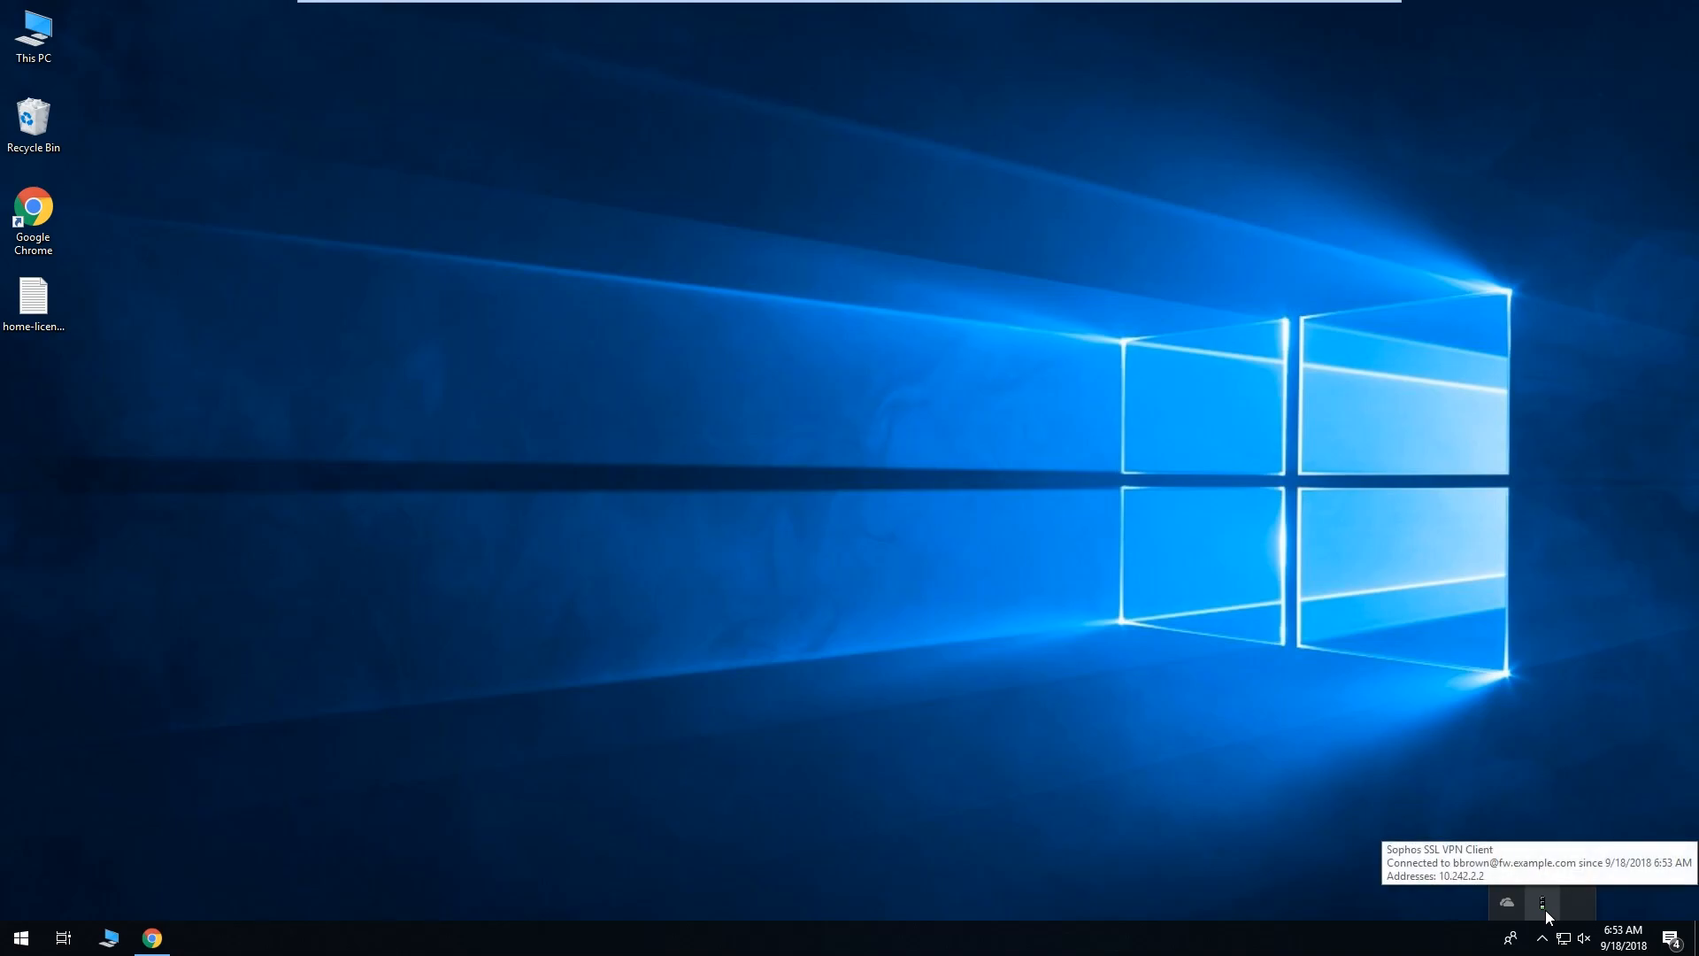
right_click(1544, 906)
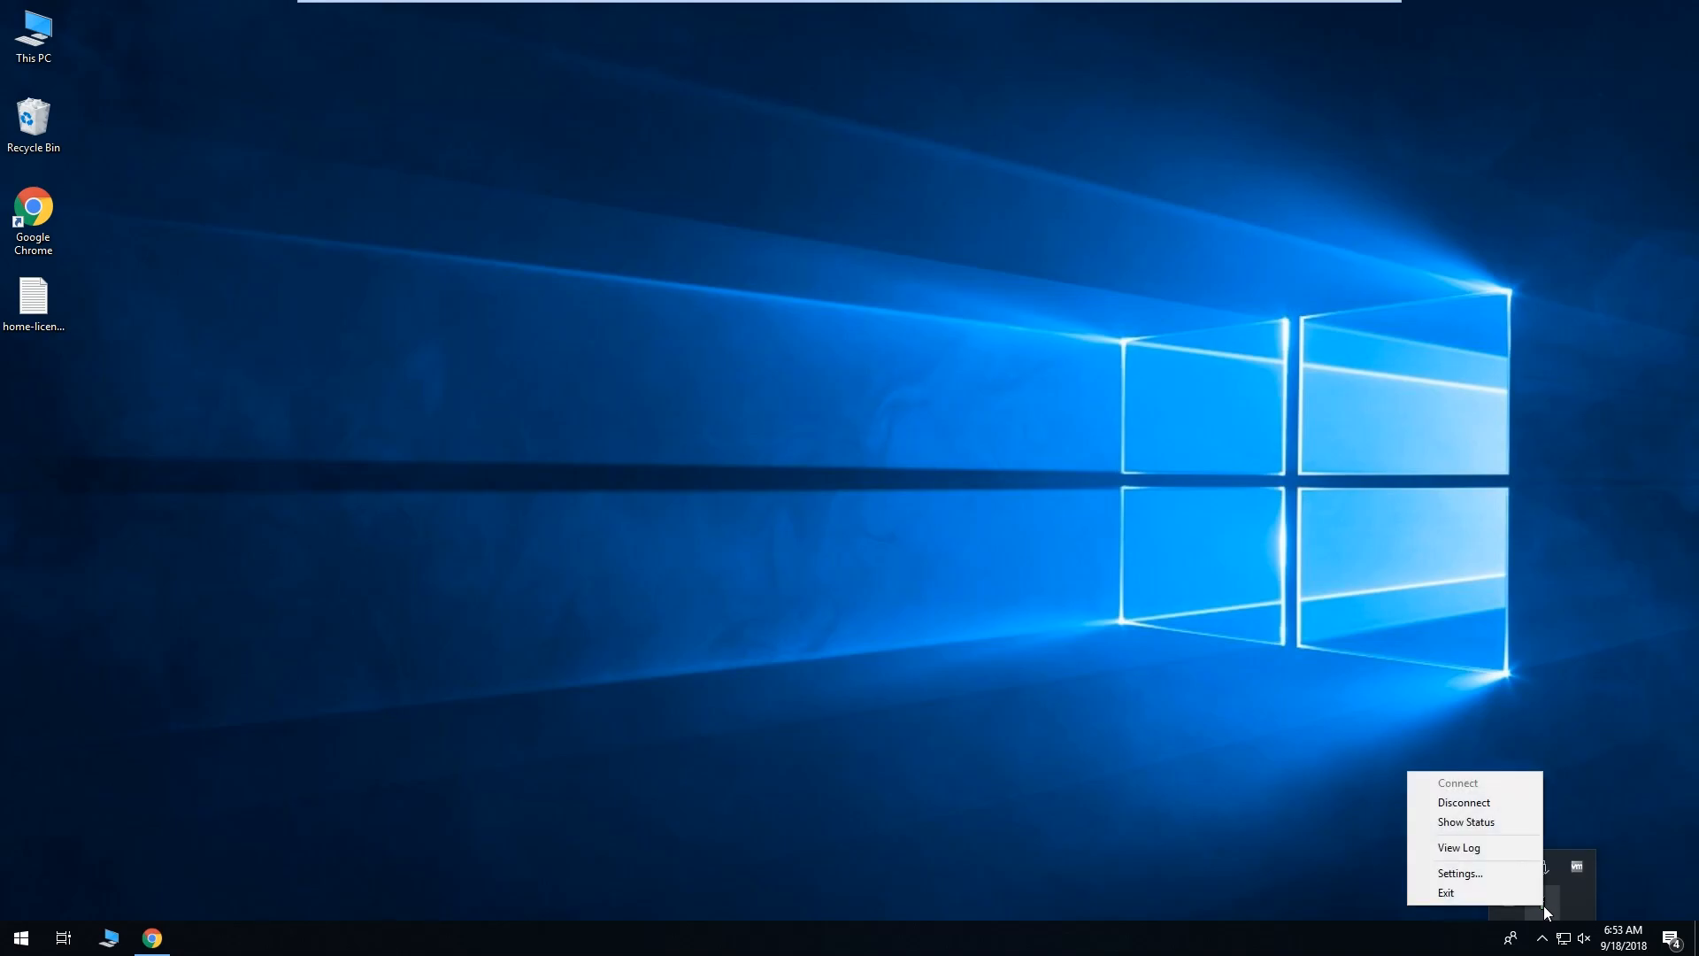
click(1502, 823)
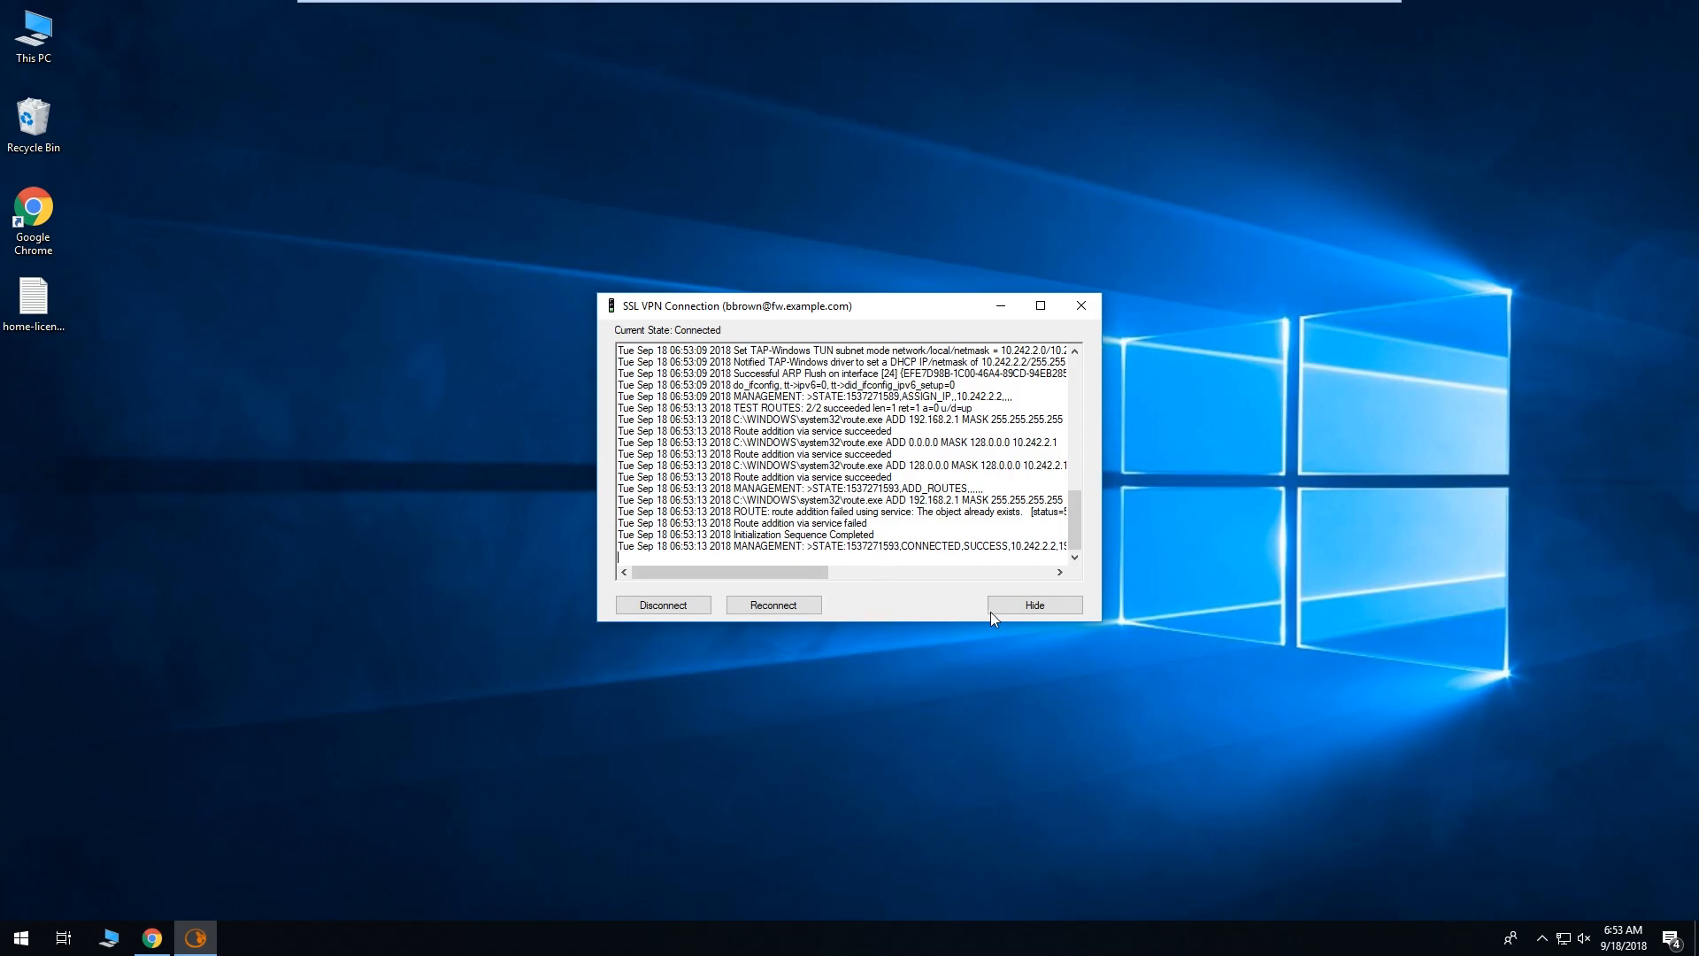
click(1081, 305)
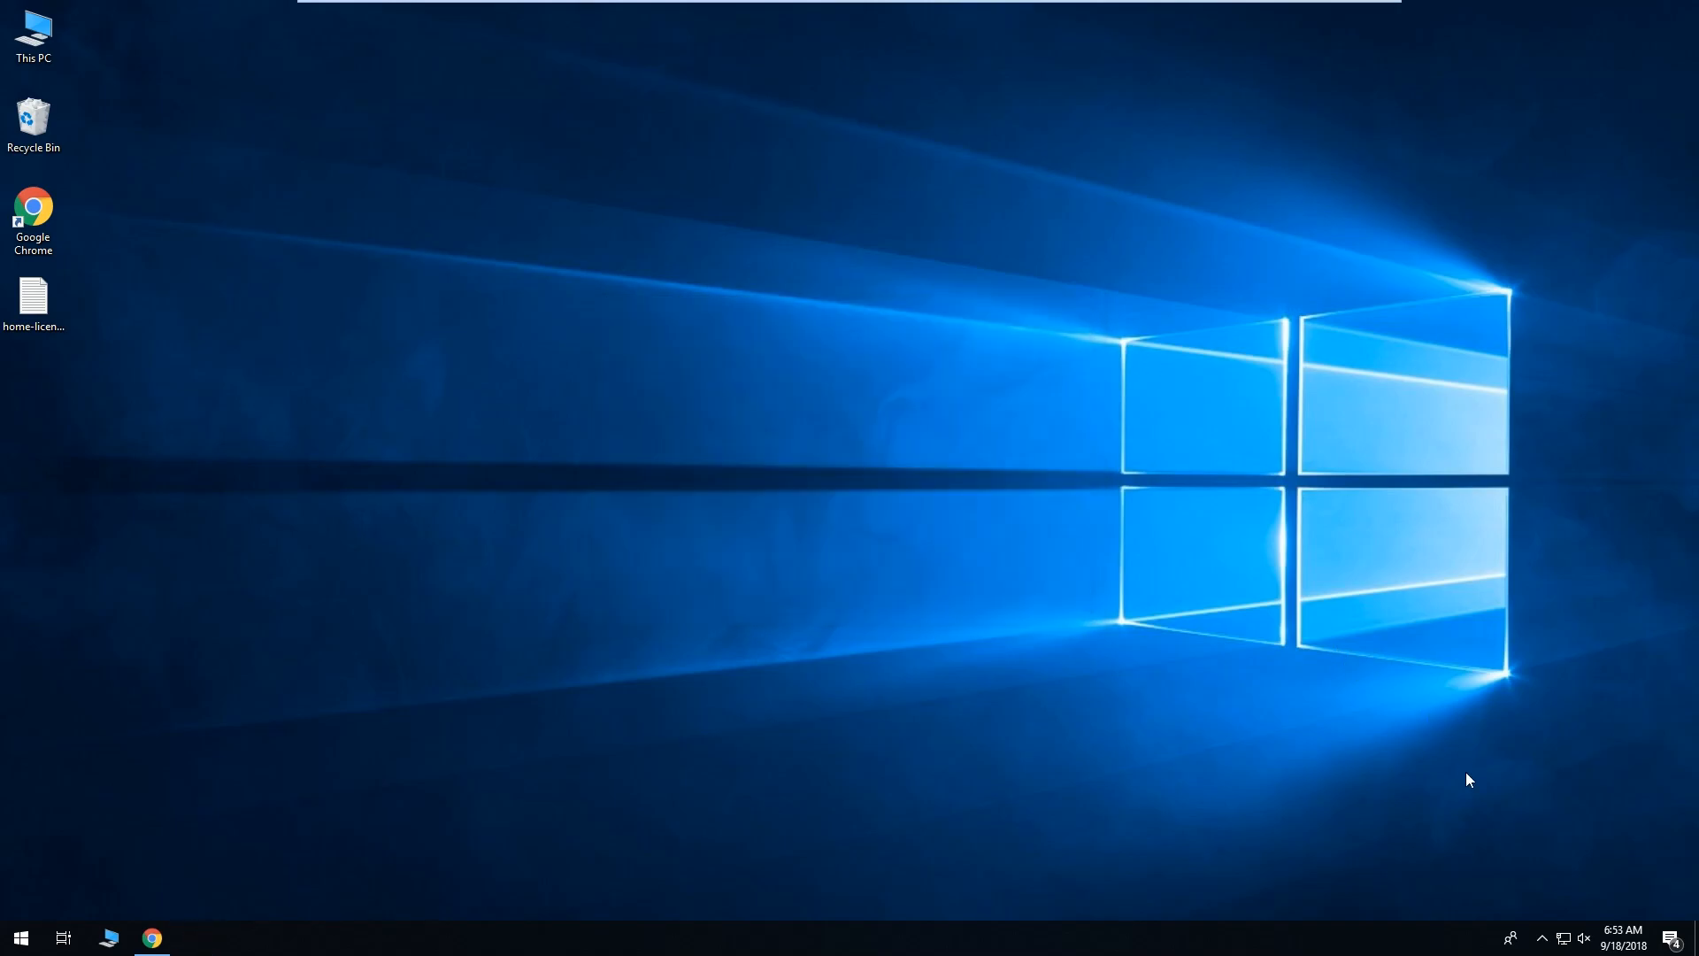
Check Remote Access Status lists one online user at 10.242.2.2, then minimize the browser.
click(1542, 938)
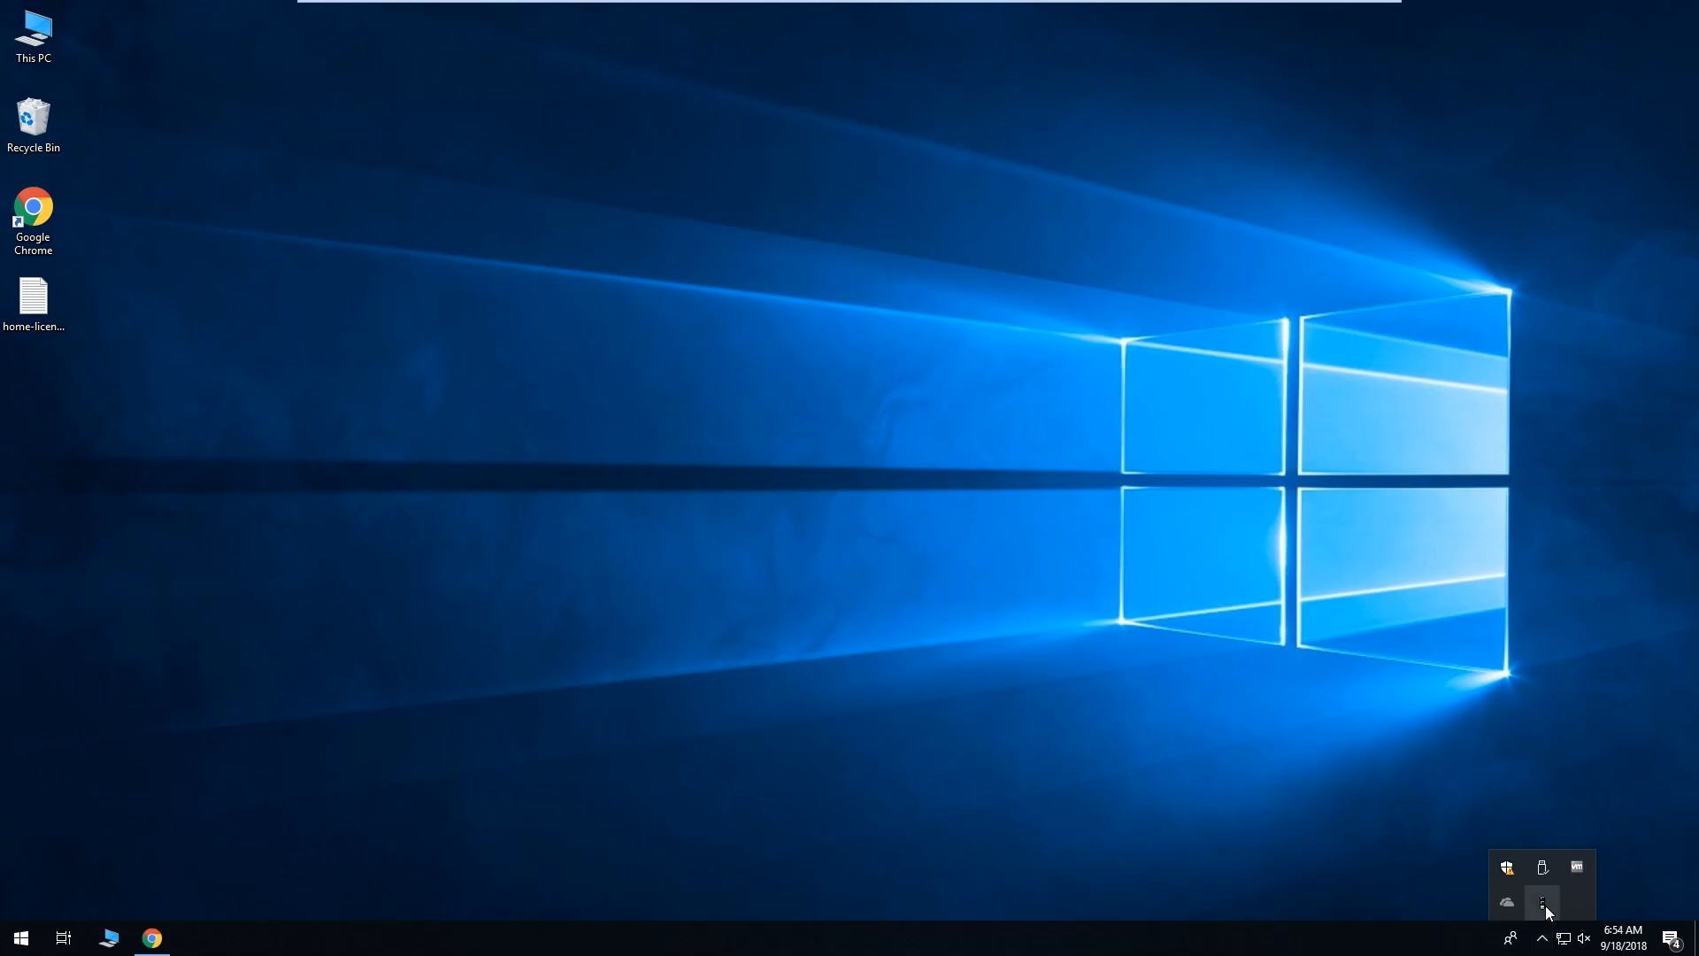
click(905, 730)
click(152, 938)
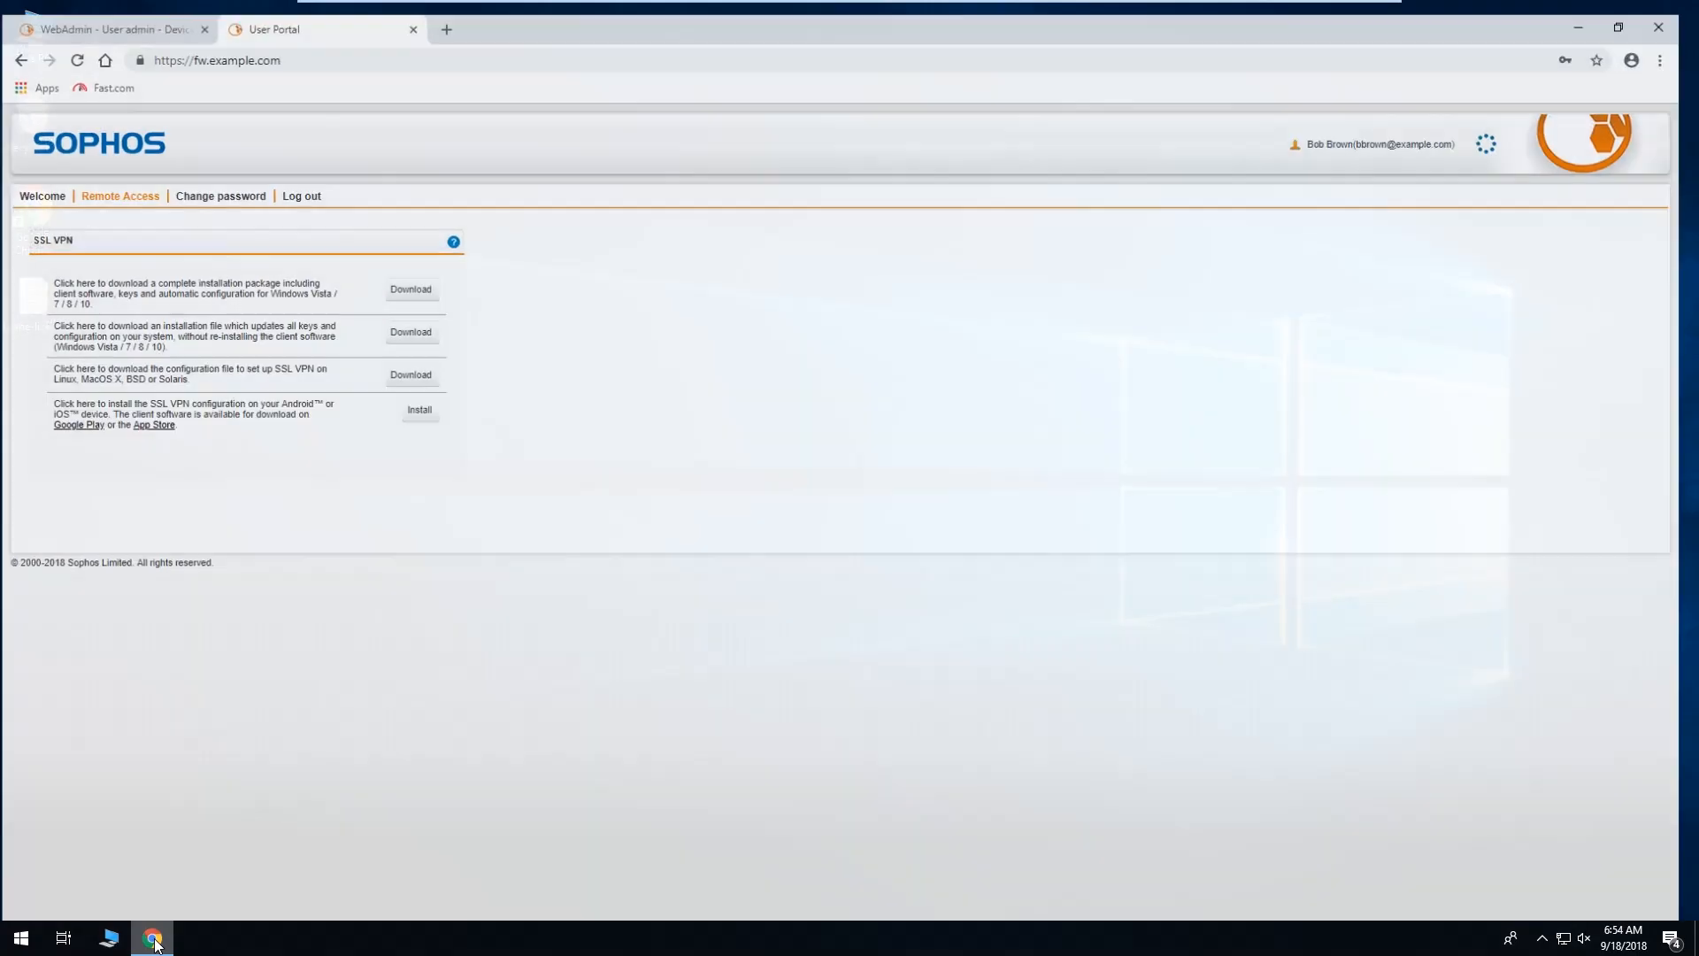
click(122, 12)
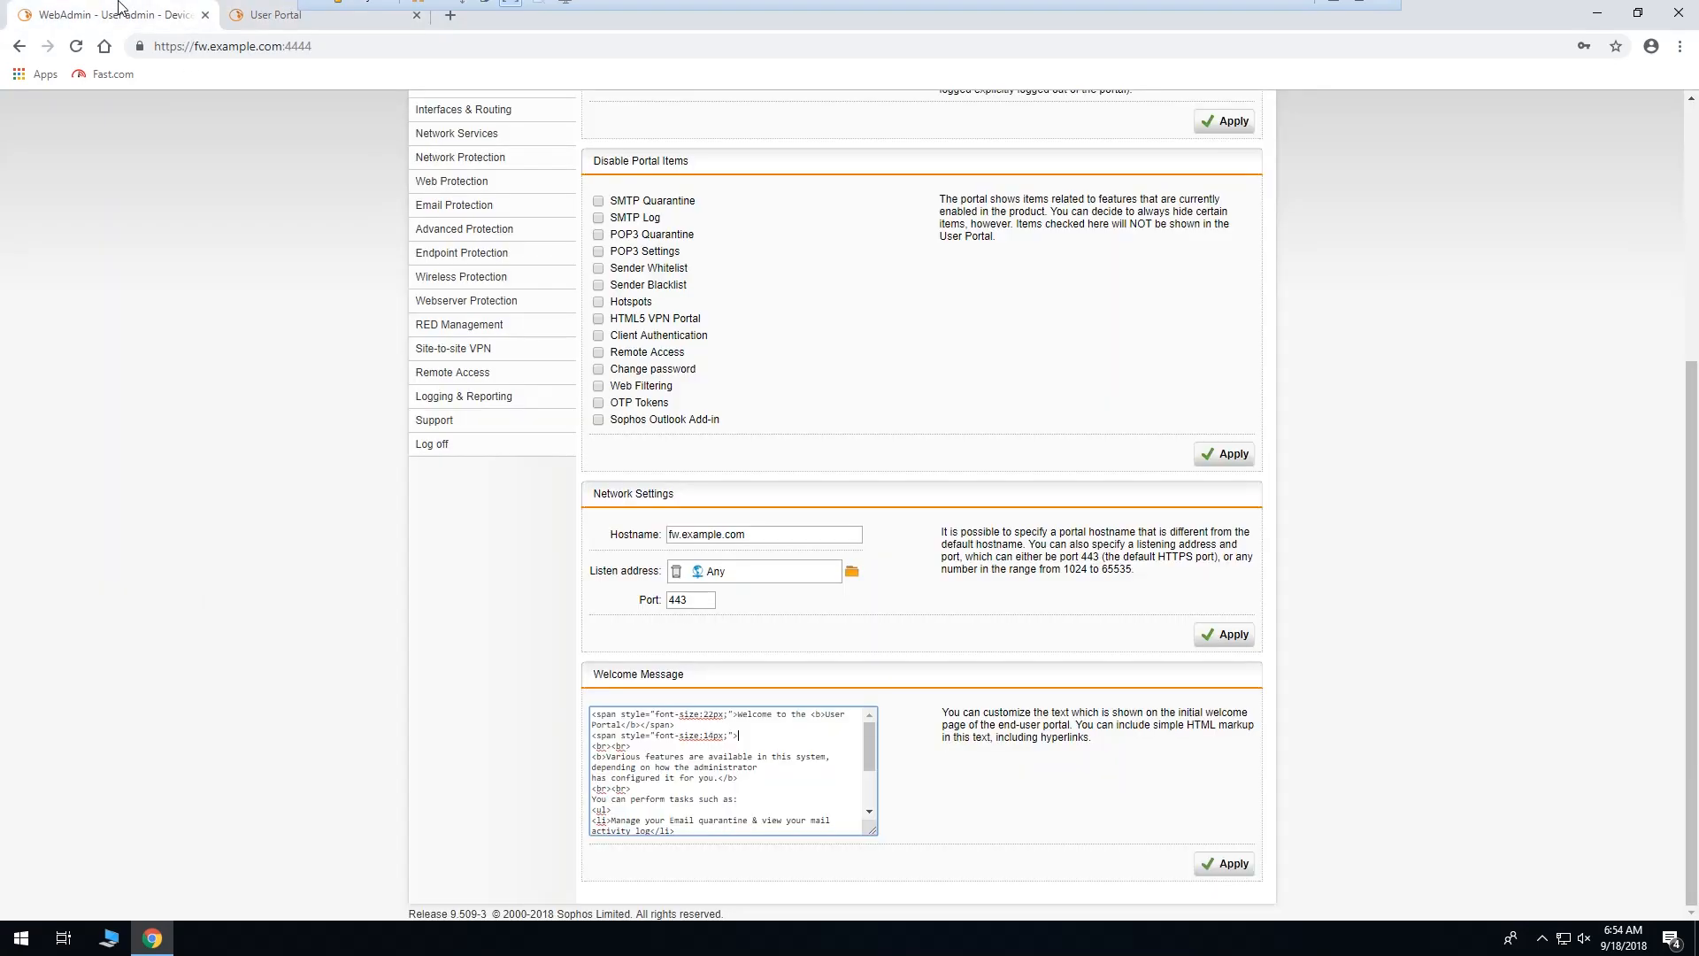
click(450, 373)
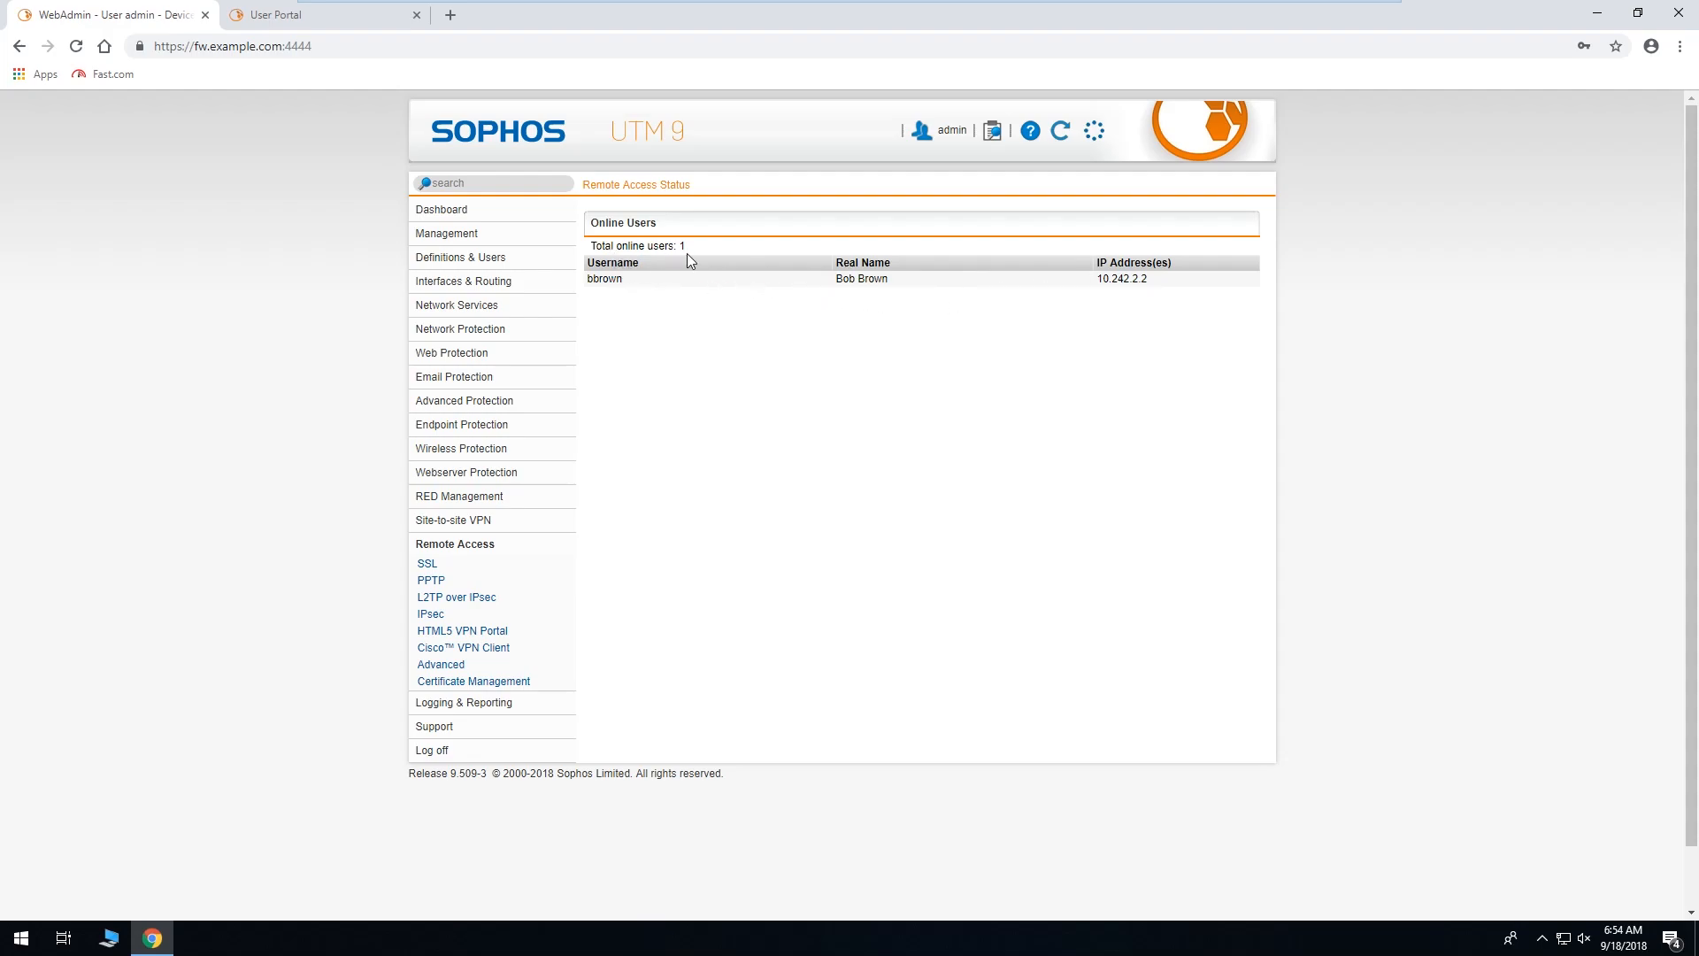
click(1579, 18)
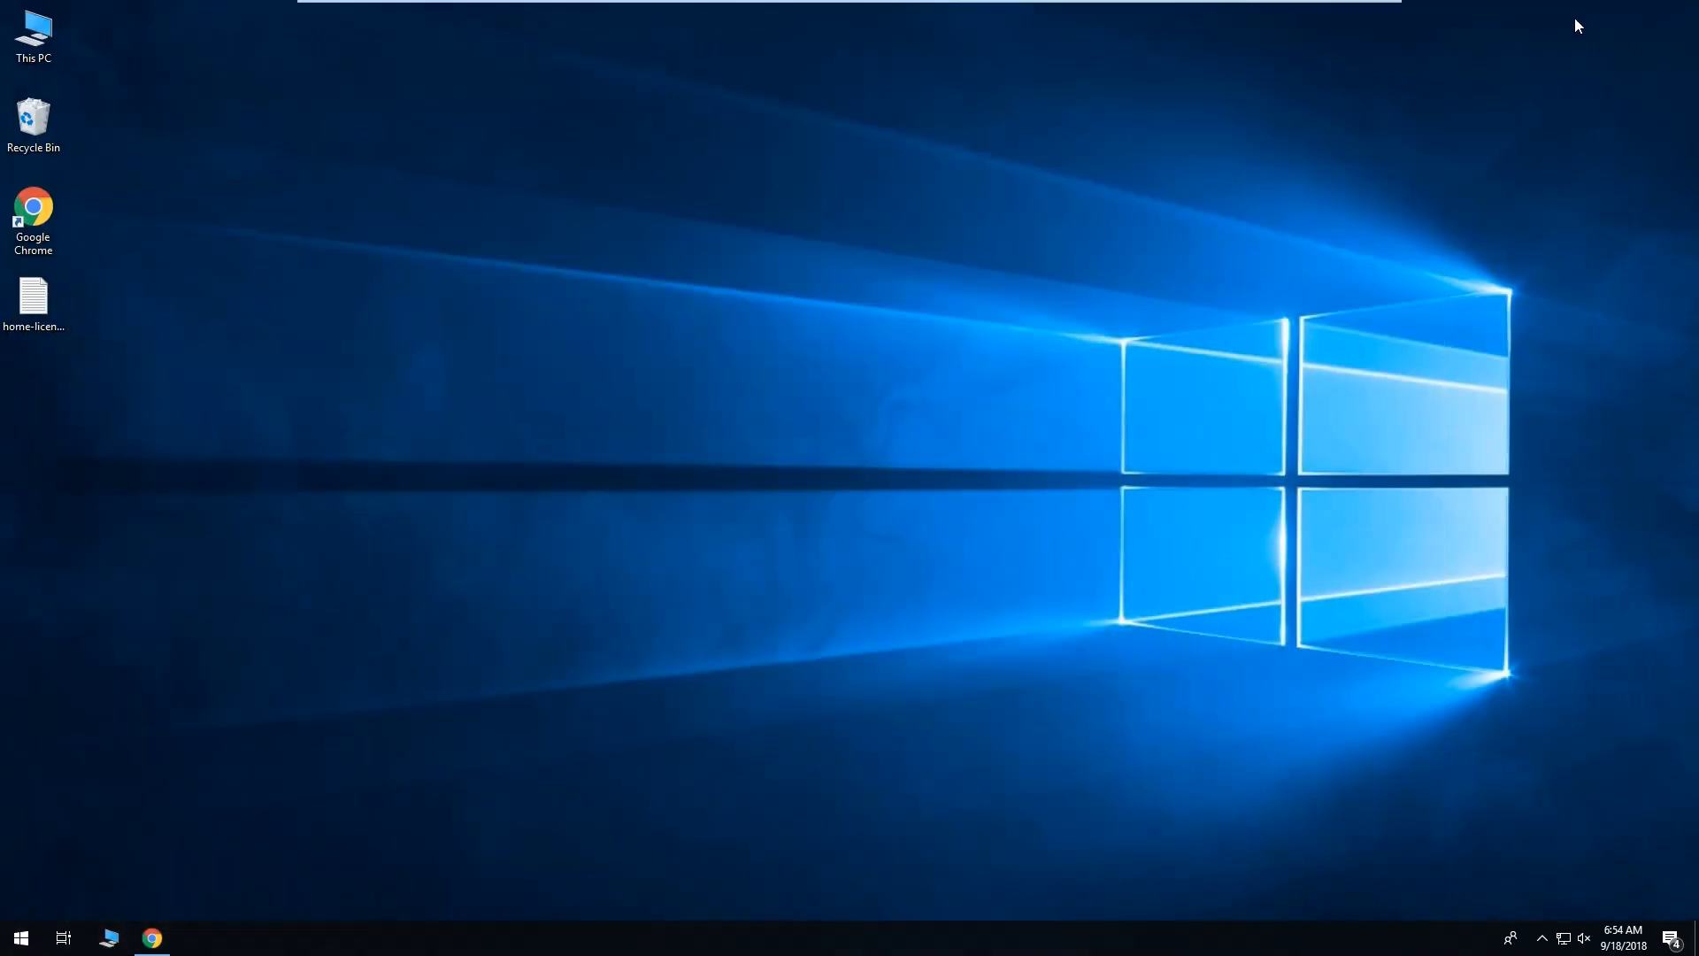
Disconnect the VPN tunnel from the Sophos tray icon's menu.
click(1542, 938)
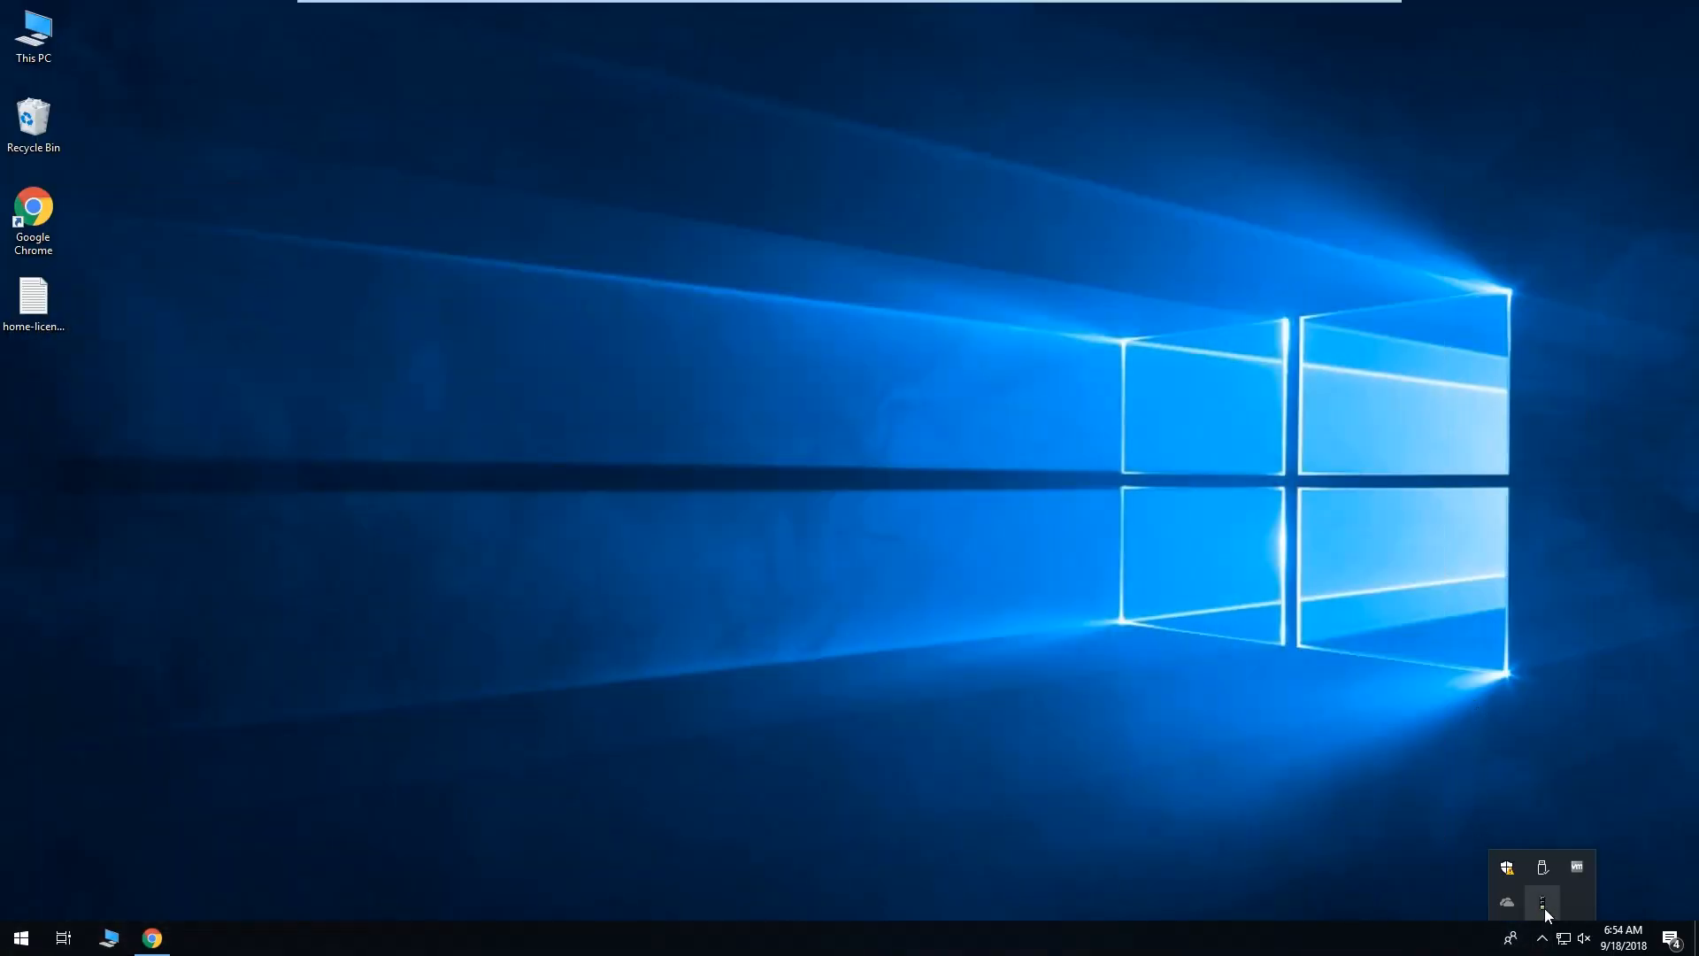
right_click(1544, 905)
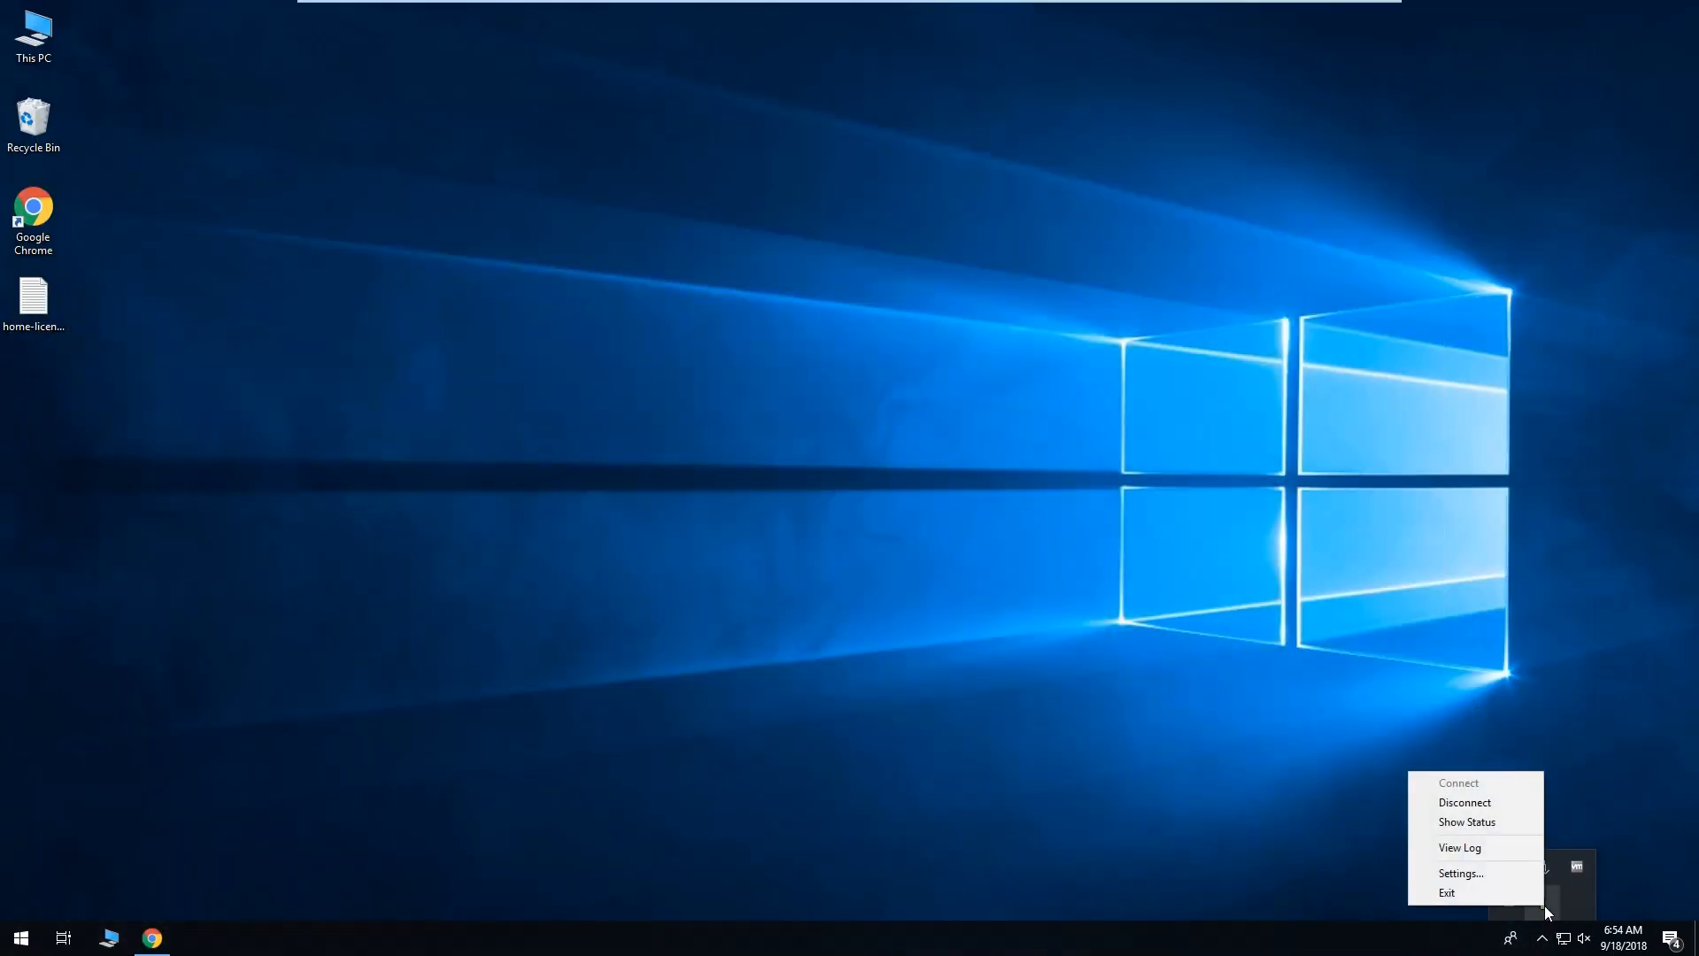
click(1492, 803)
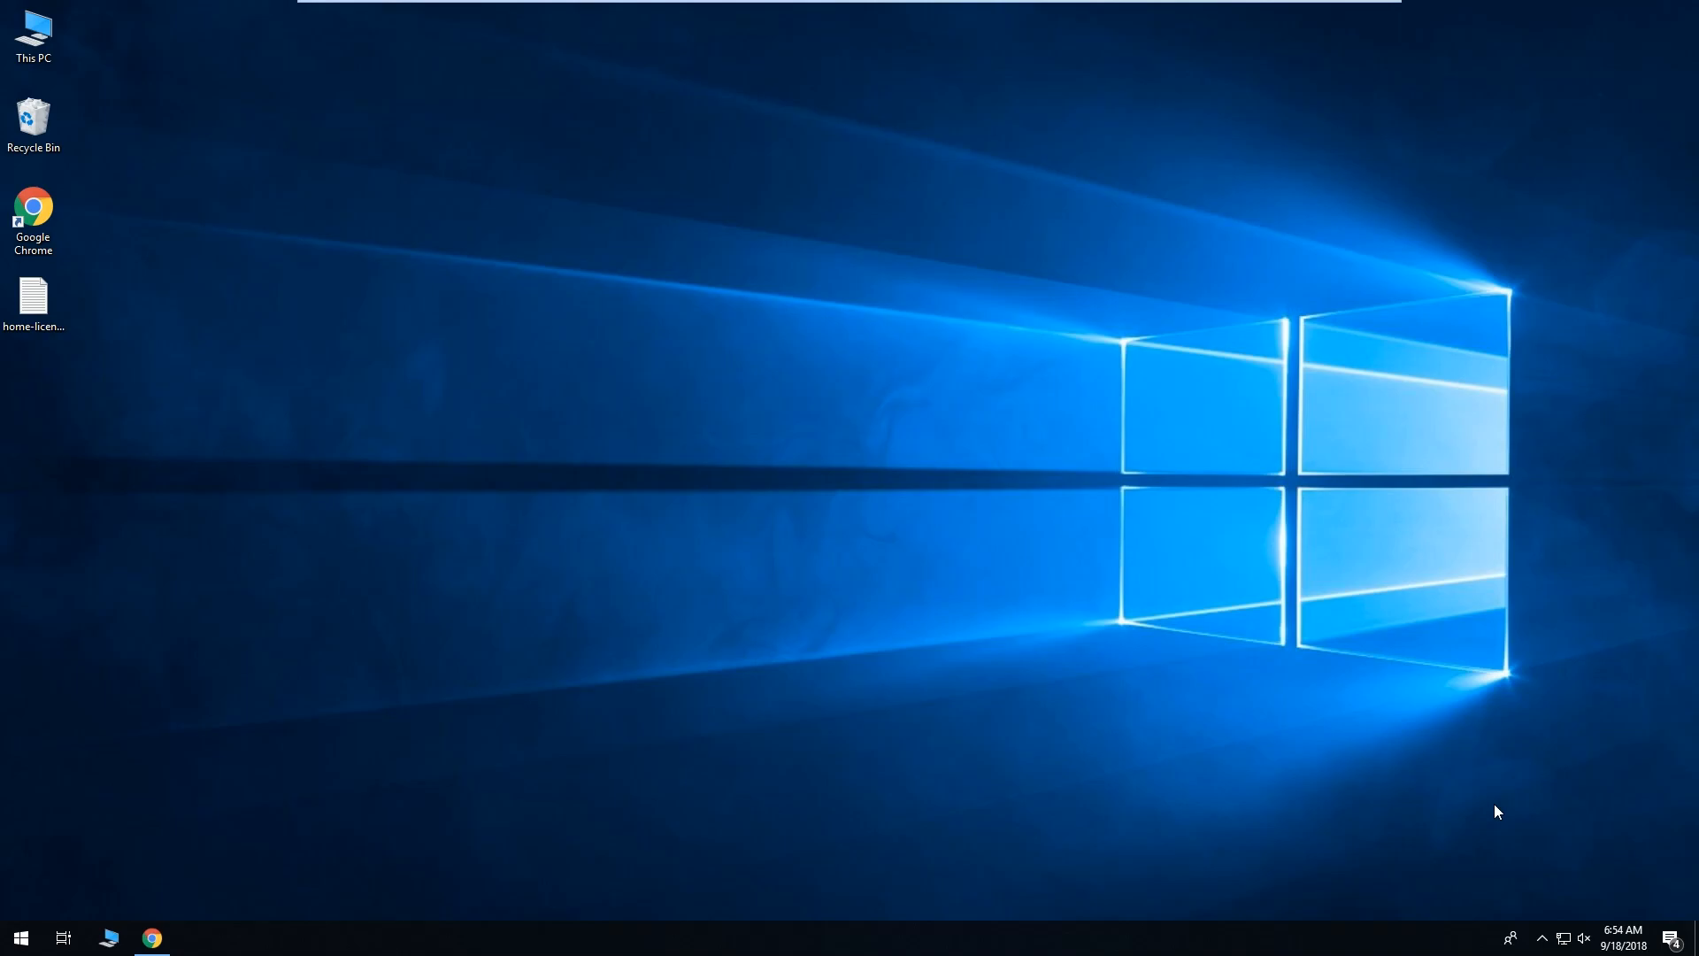
Reconnect the VPN tunnel and bring the WebAdmin browser window back.
click(1541, 940)
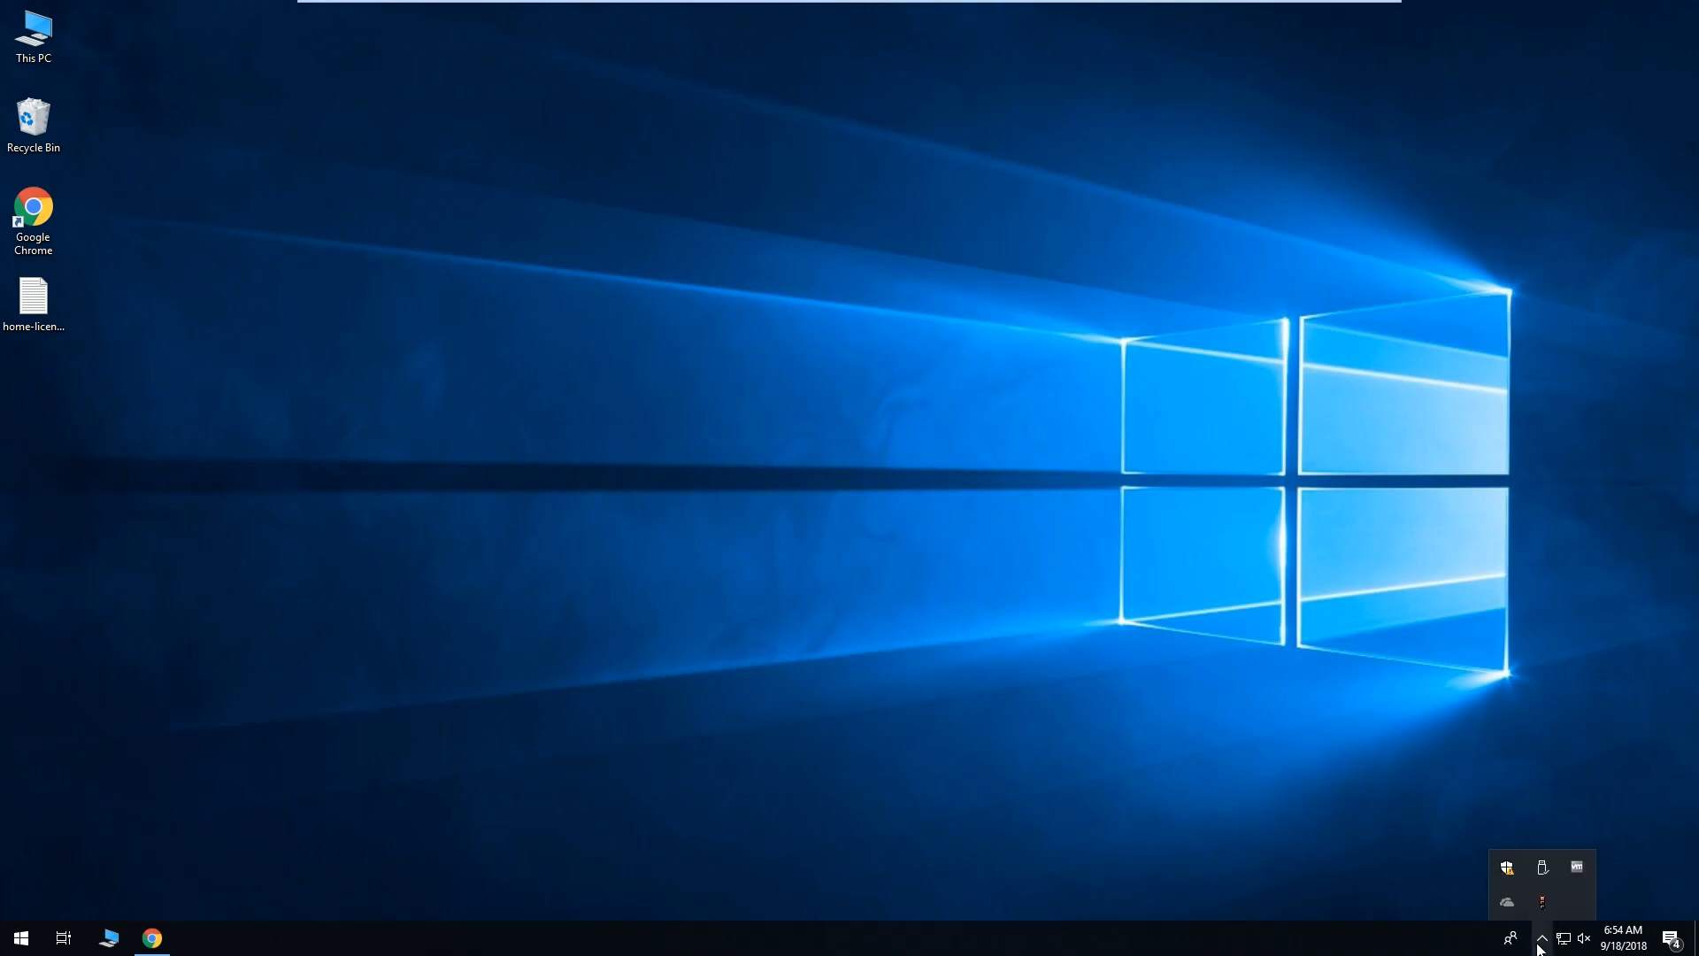
right_click(1543, 910)
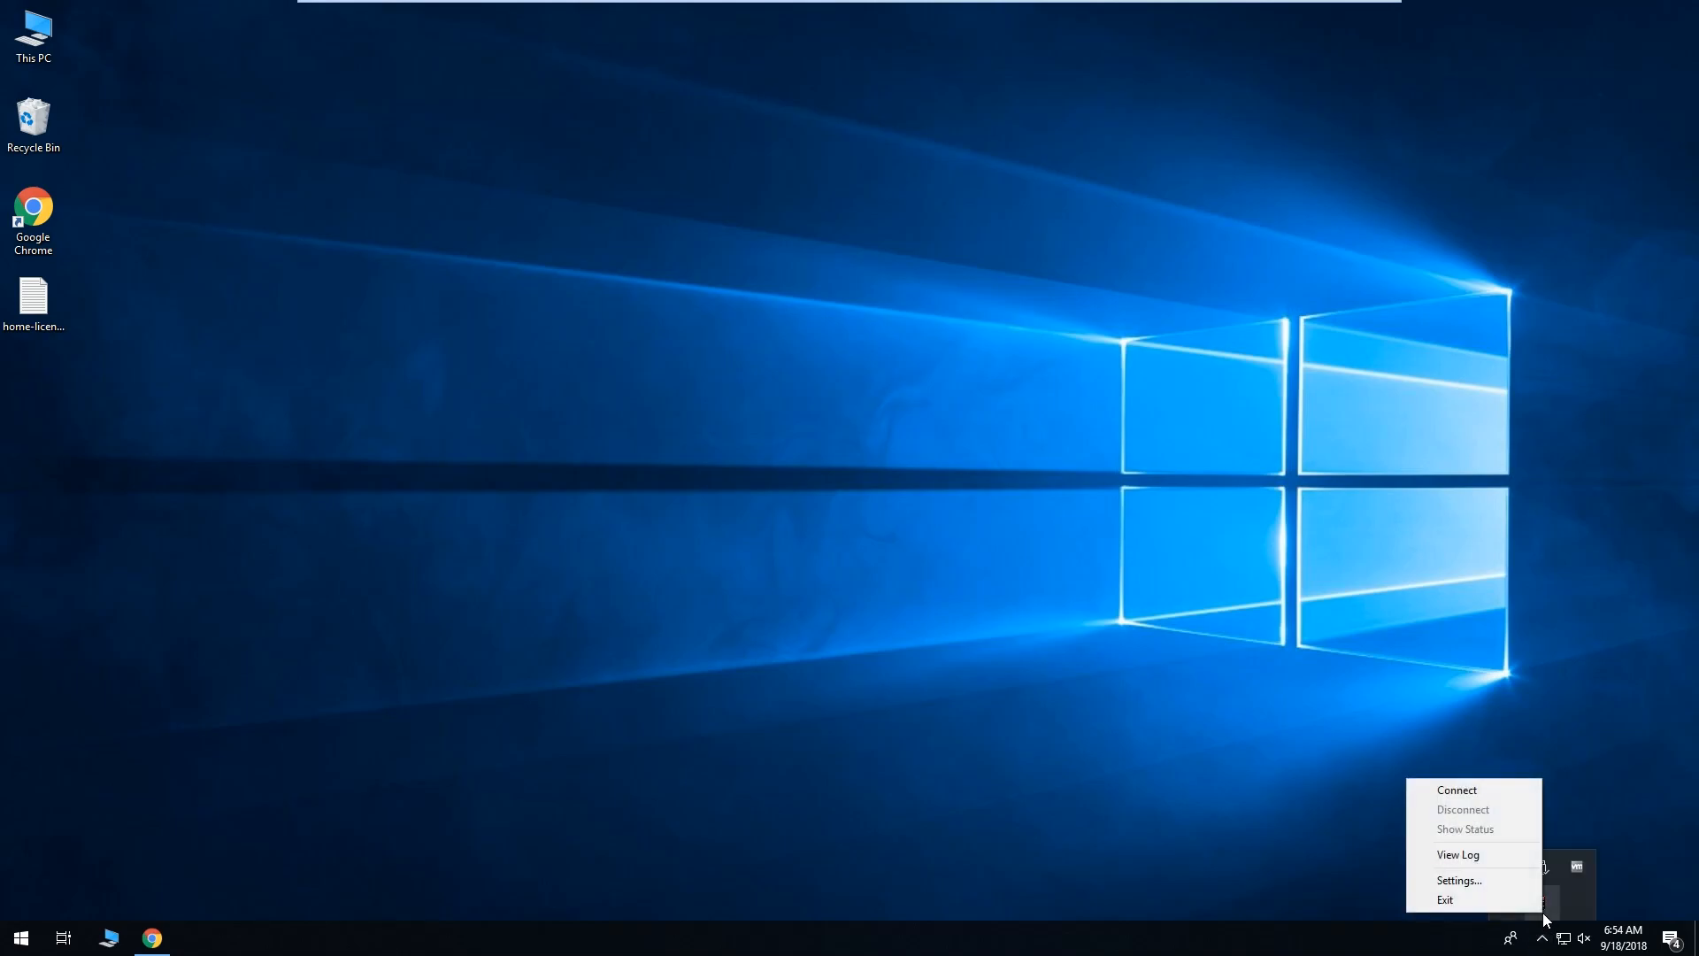
click(1497, 790)
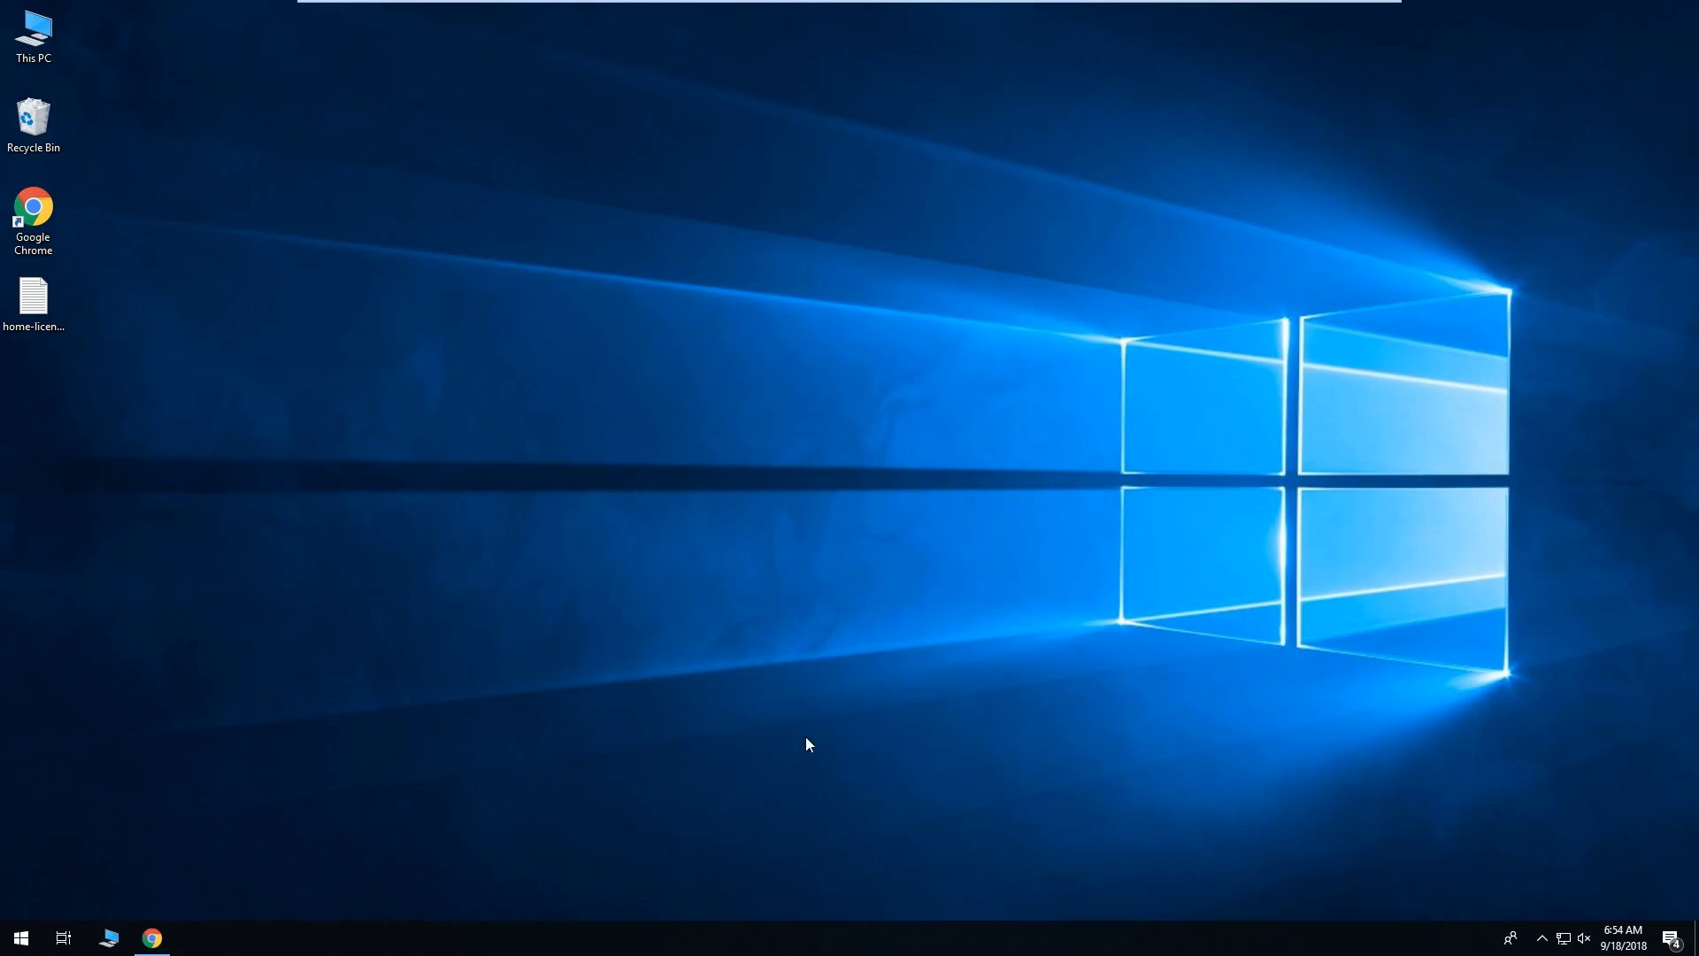
click(152, 940)
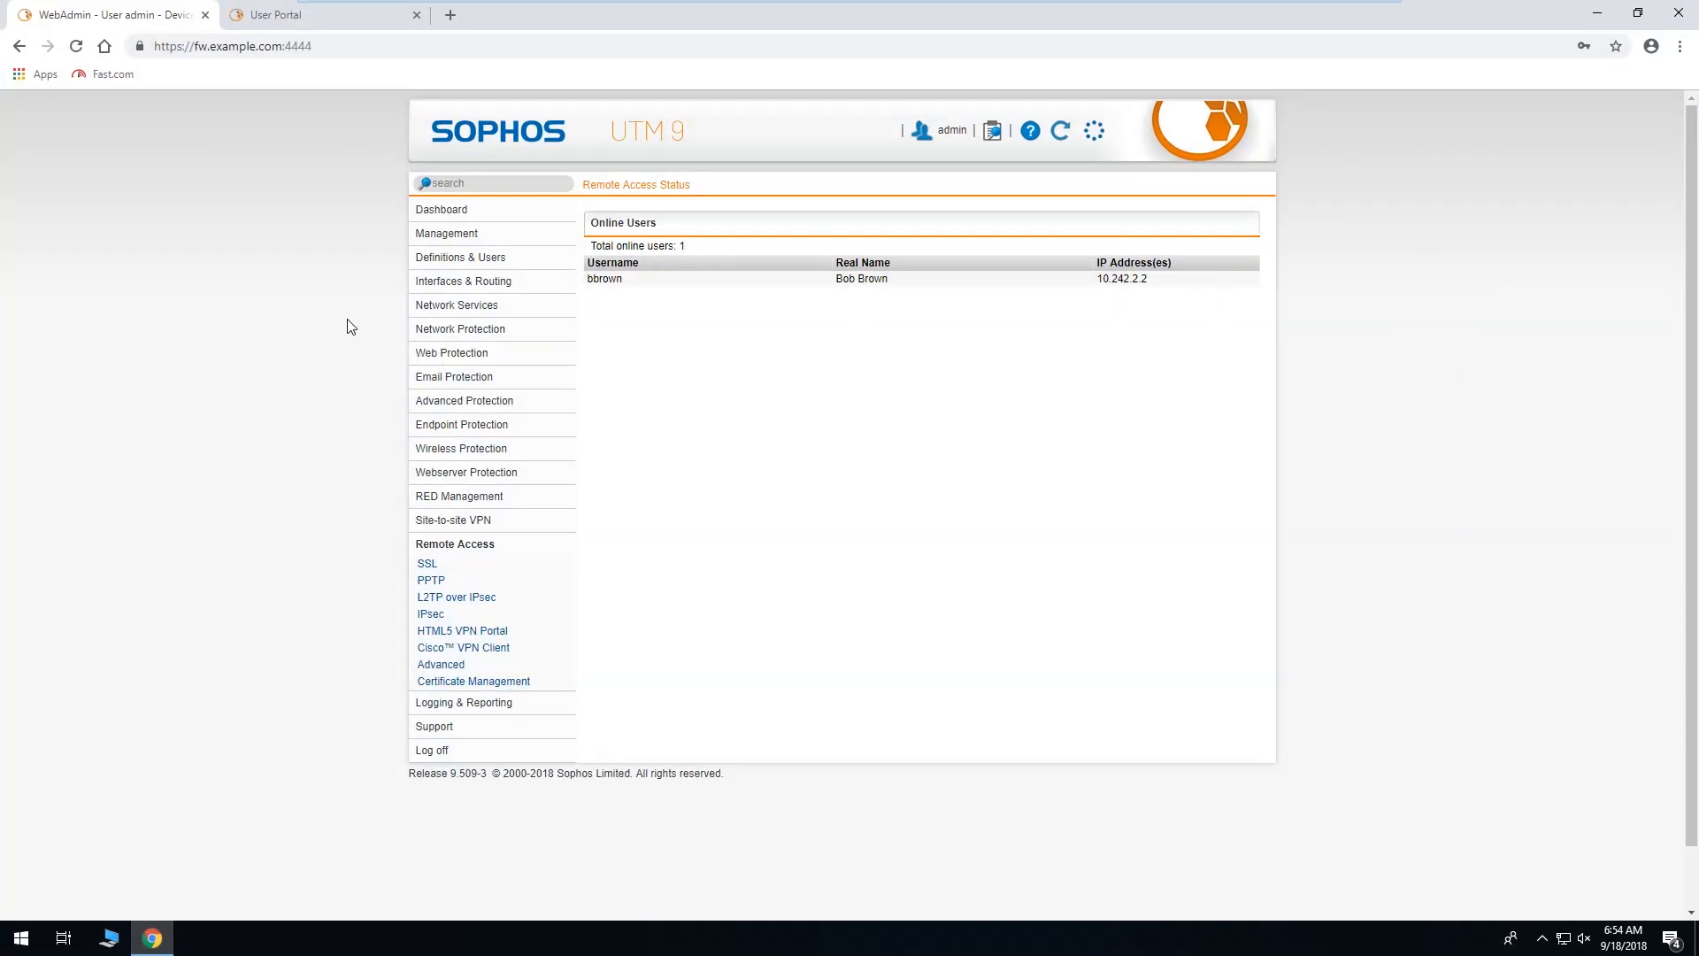
Reload the now-empty online users report, check the Internal 192.168.2.1 and External interface addresses, then return to Remote Access Status.
click(1061, 137)
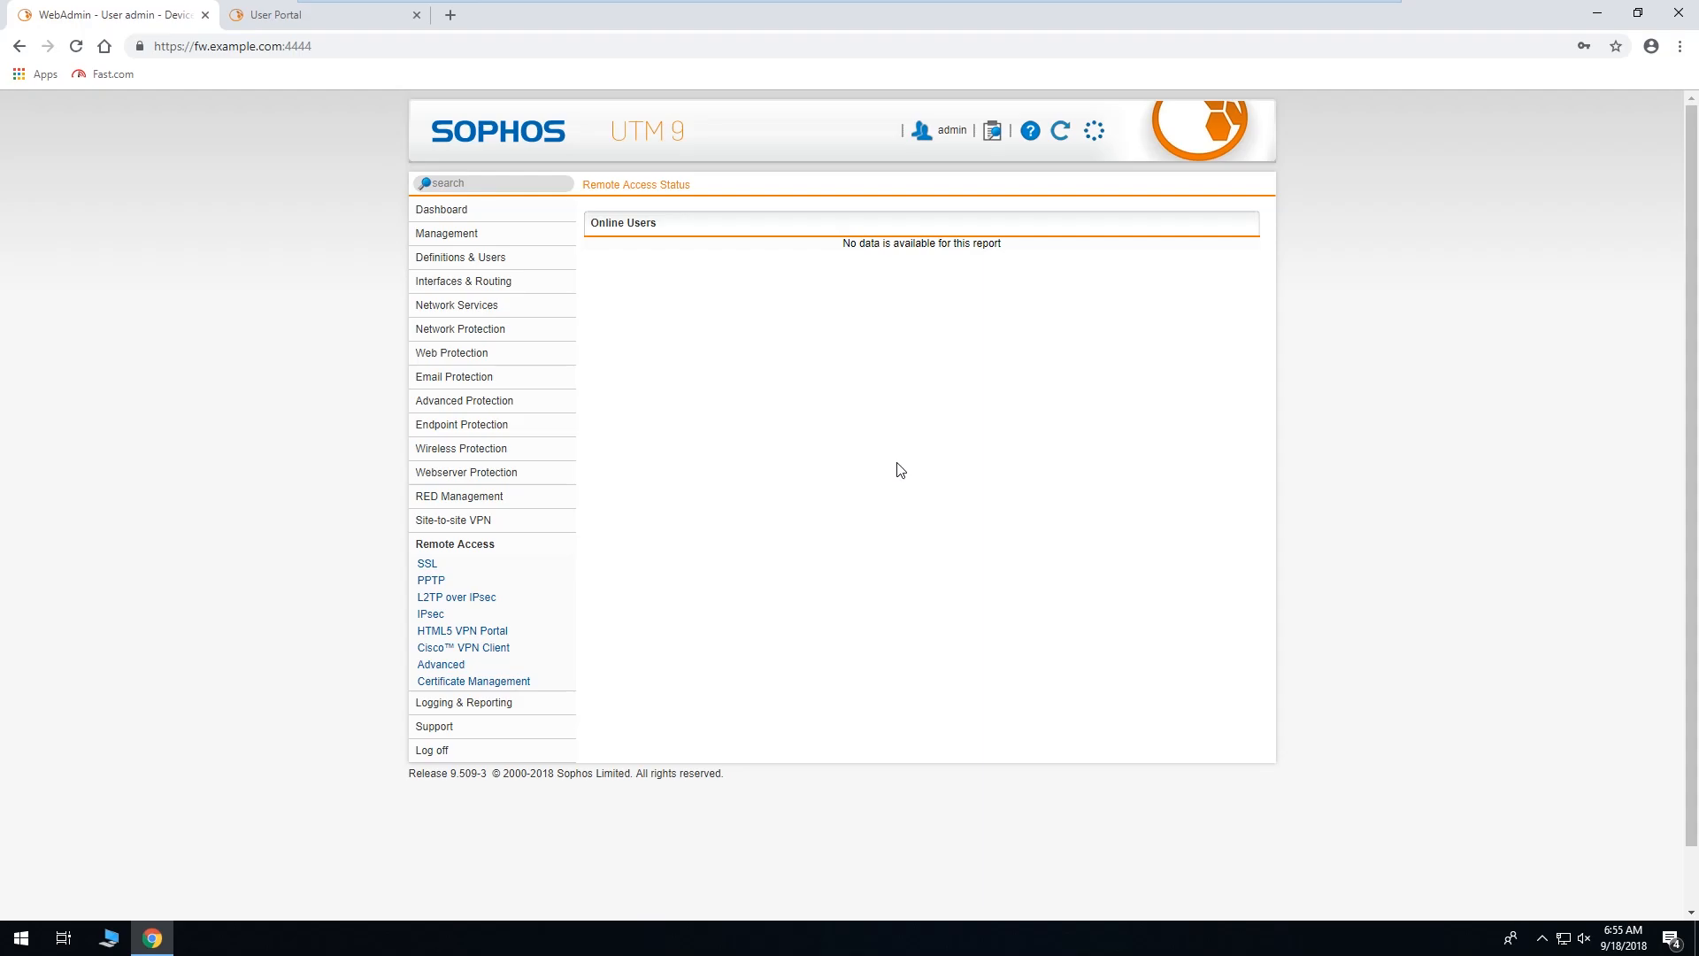
click(517, 281)
click(496, 307)
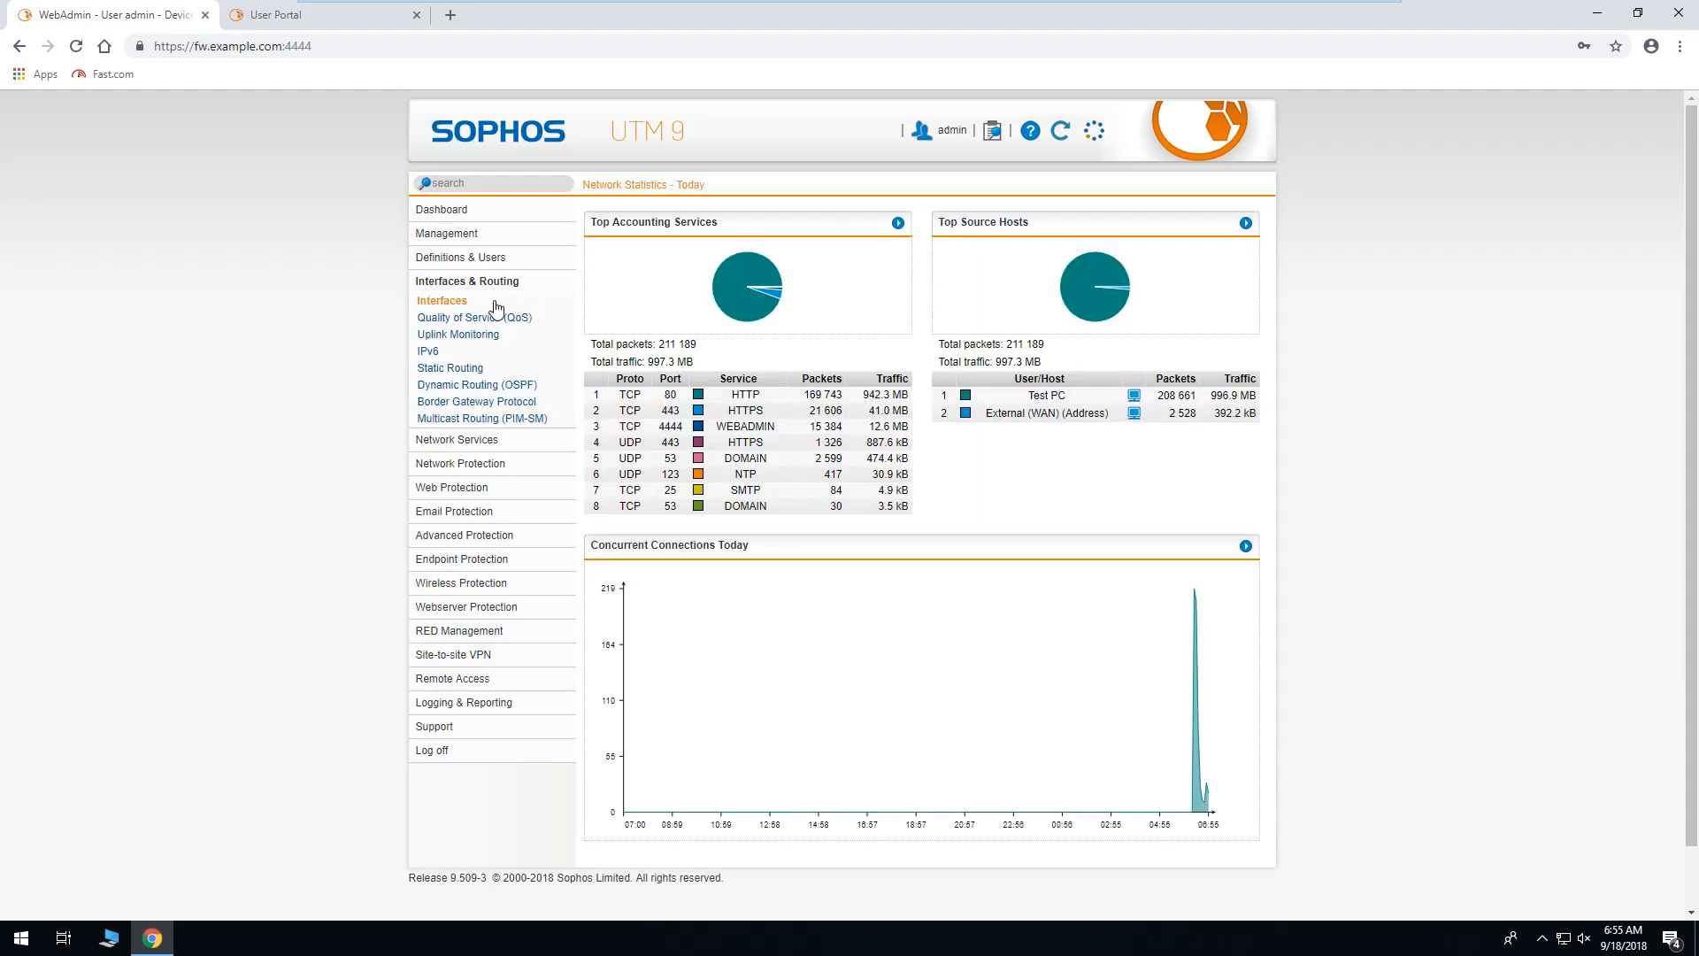
drag(872, 391, 927, 393)
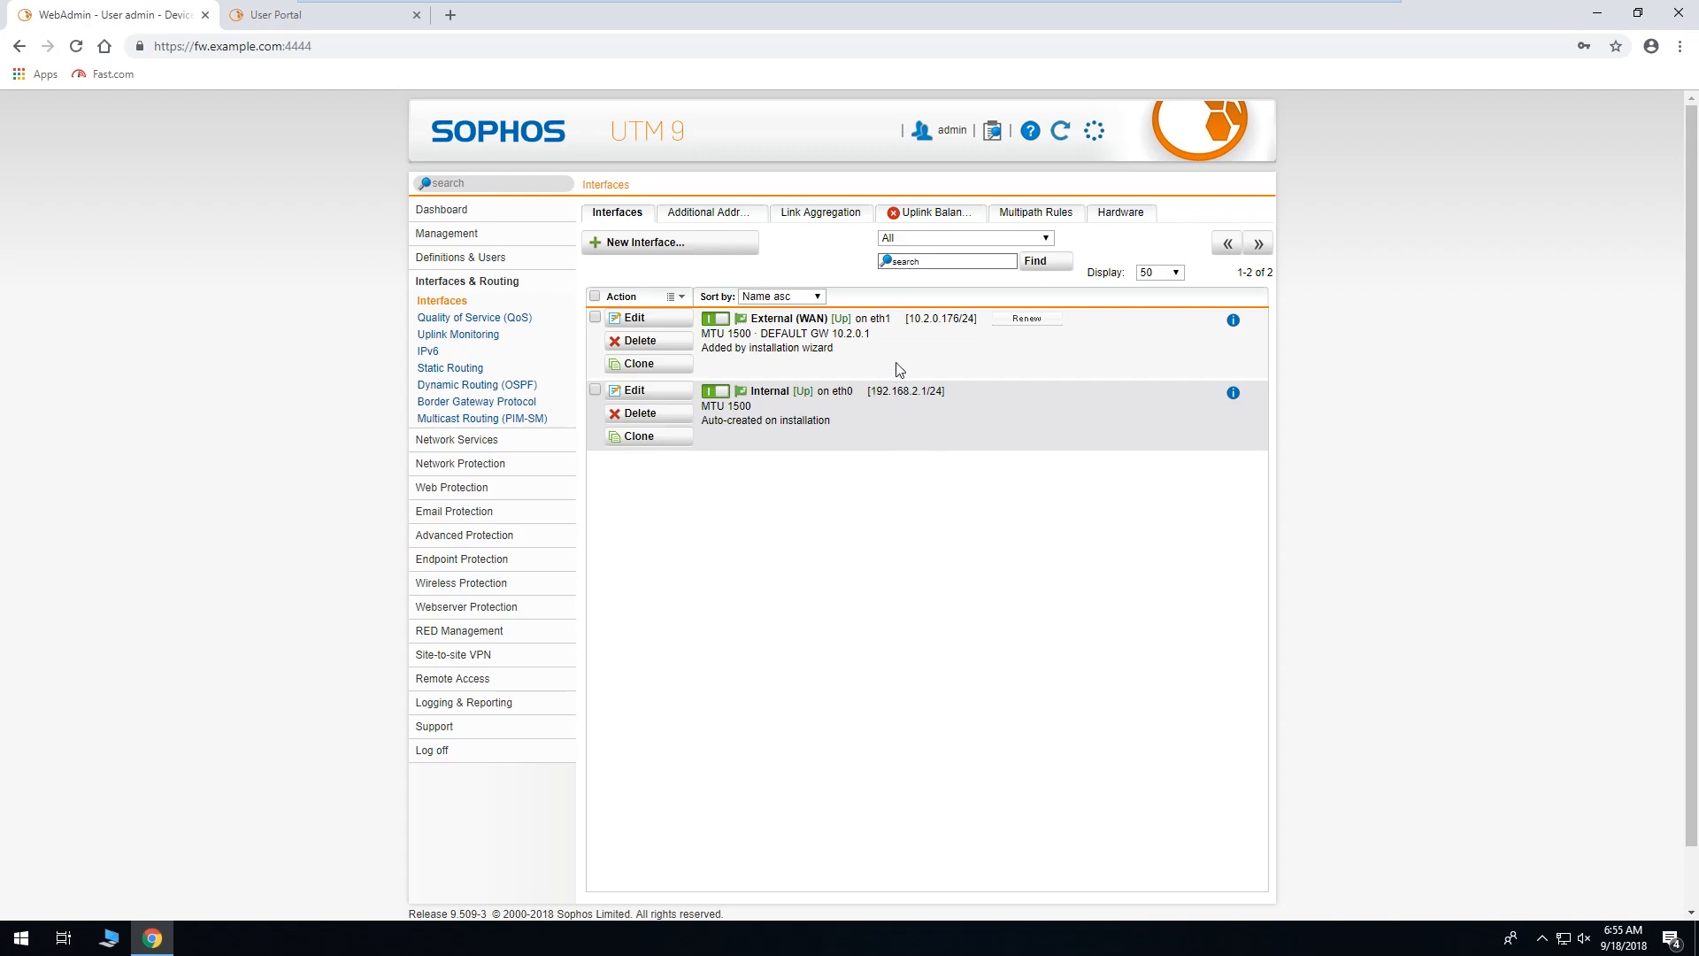
mouse_move(907, 318)
mouse_down()
mouse_move(946, 320)
mouse_move(930, 333)
mouse_up()
click(930, 332)
click(534, 682)
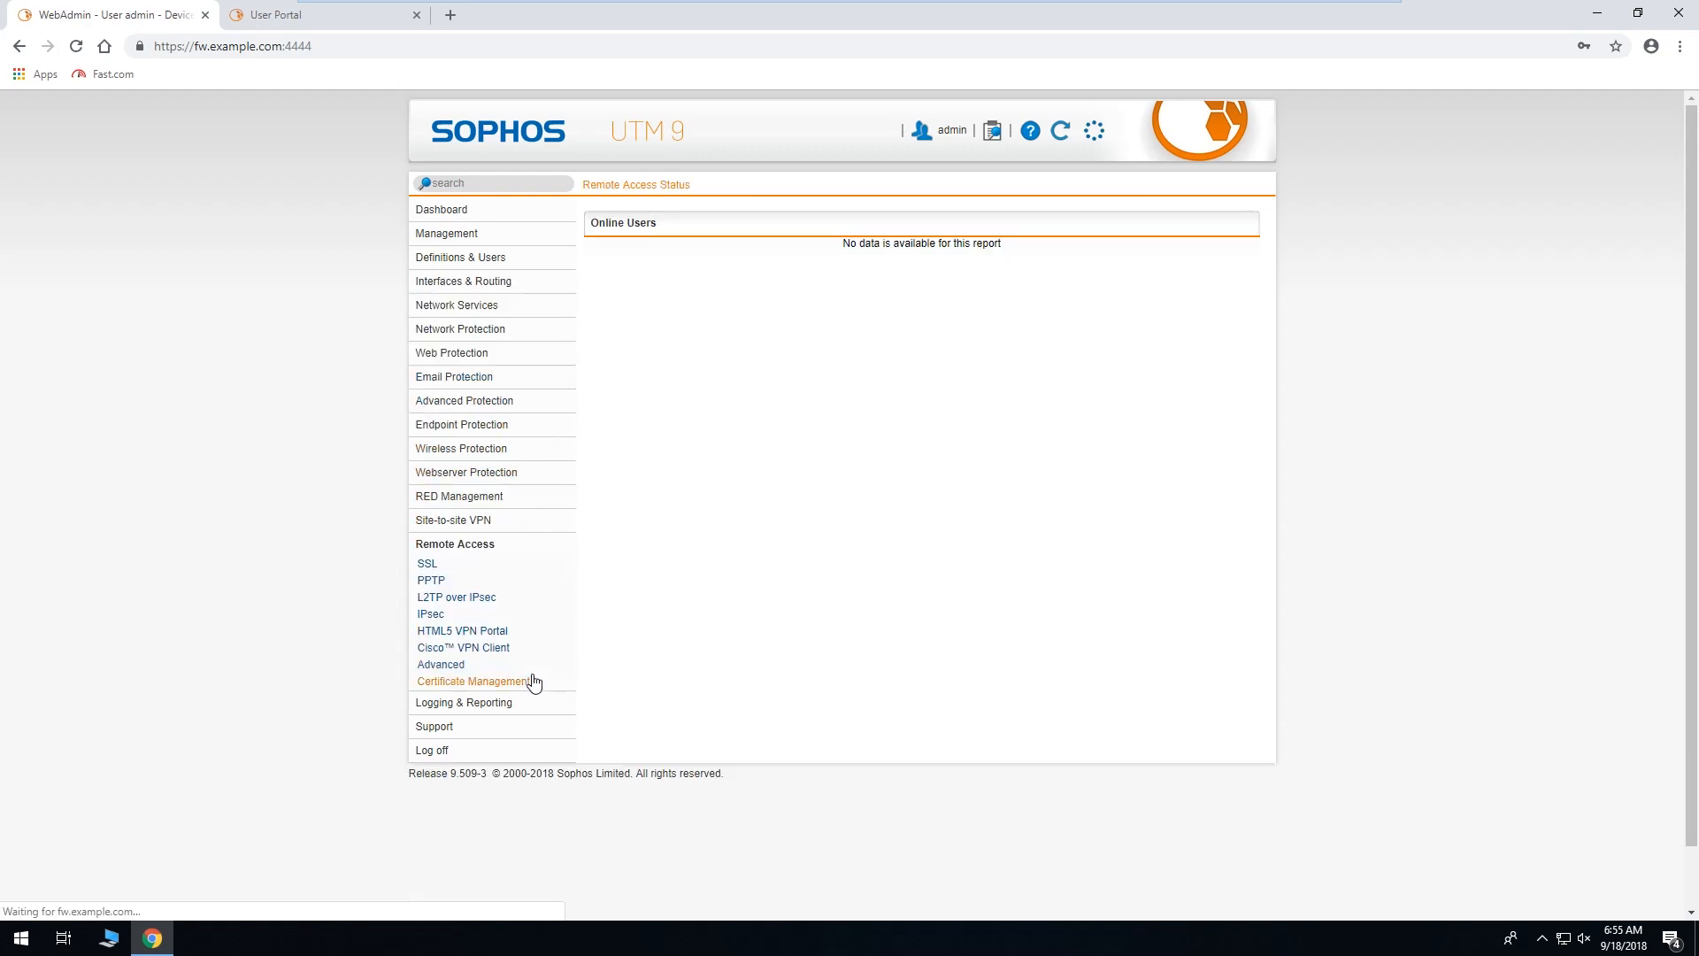
Go to Remote Access SSL settings showing TCP port 443 on Any with VPN Pool (SSL) 10.242.2.0/24.
click(466, 670)
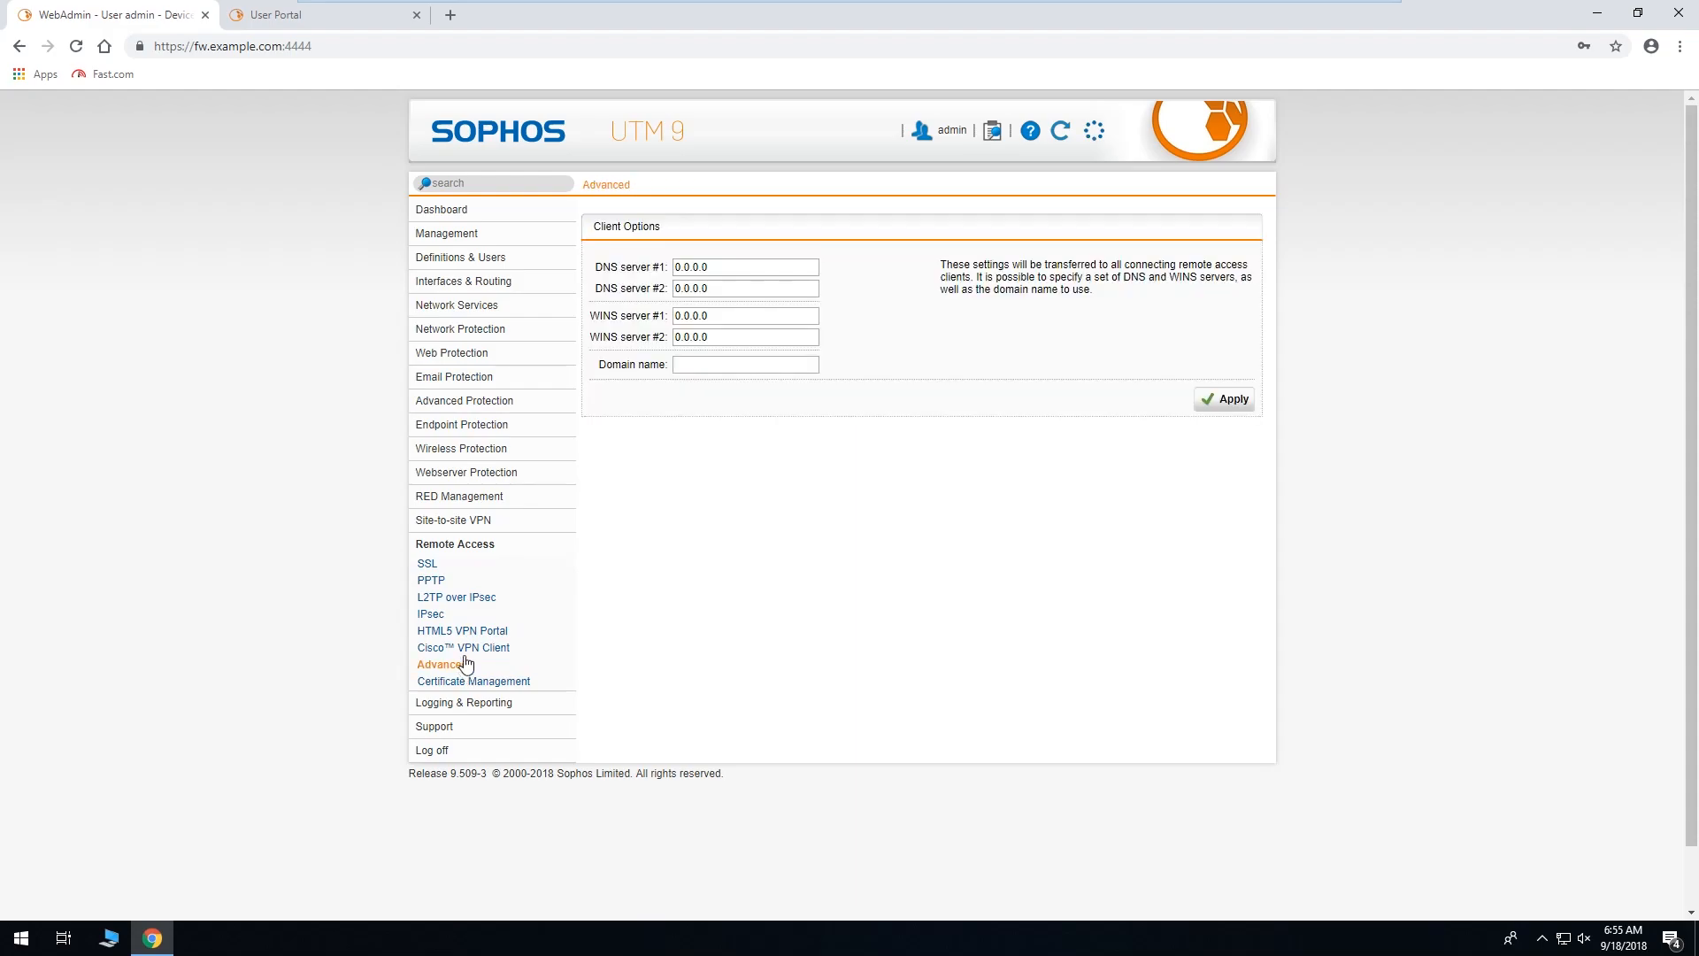
click(458, 567)
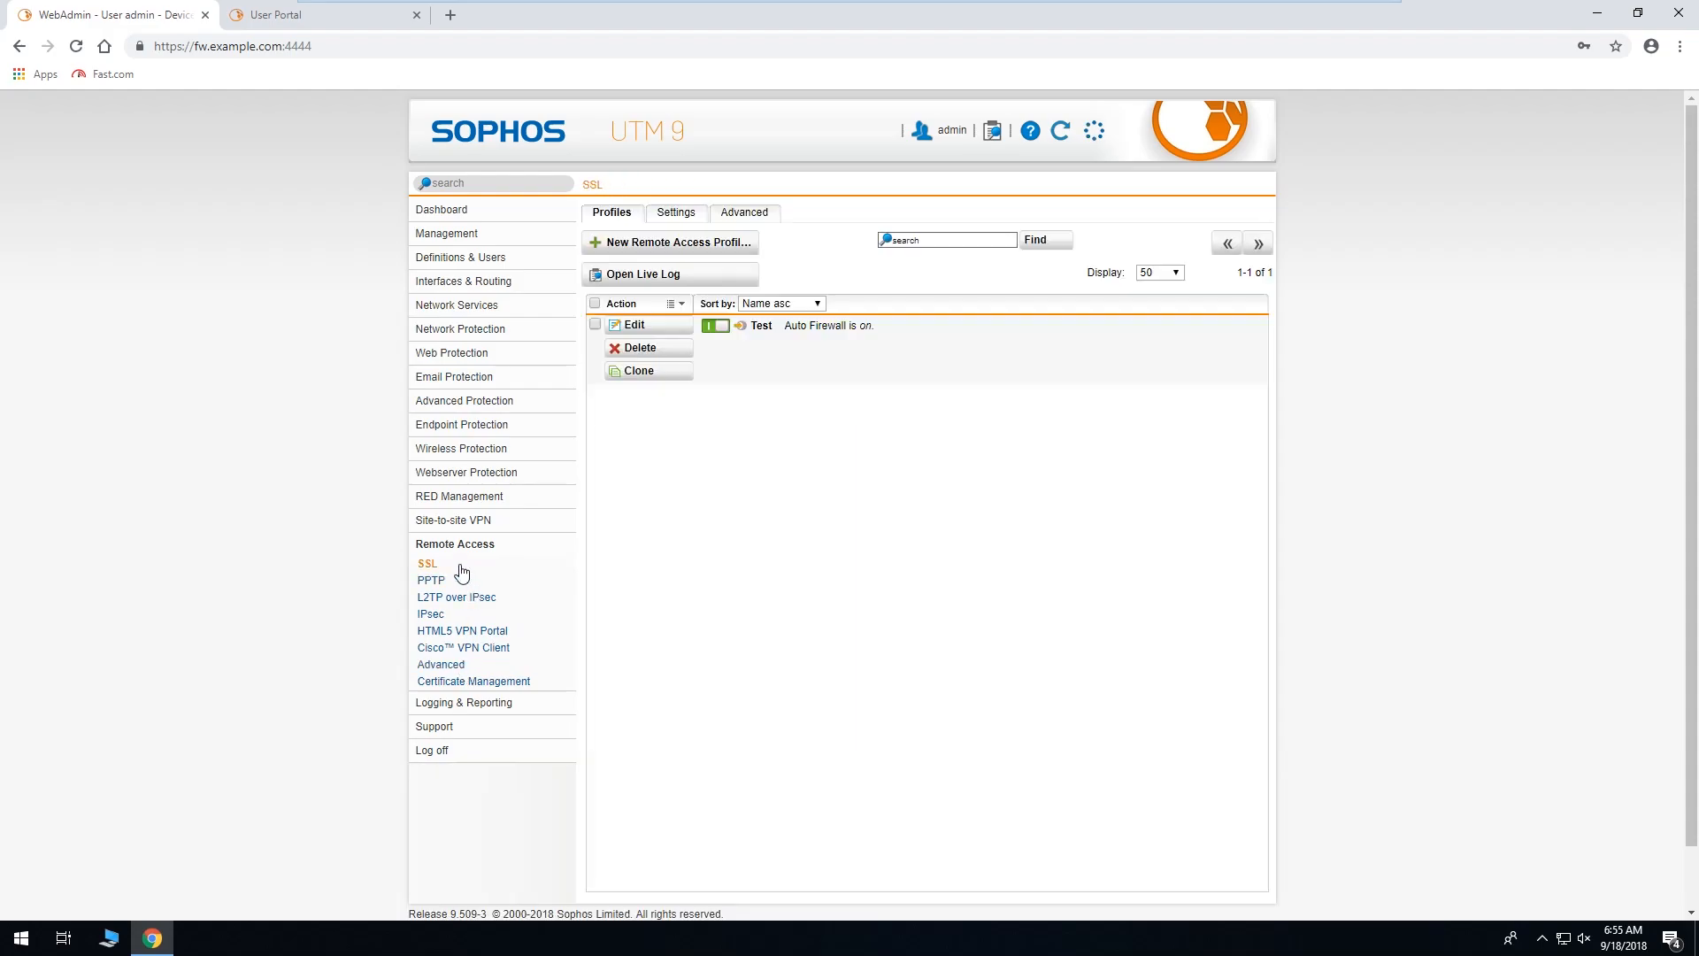
click(676, 217)
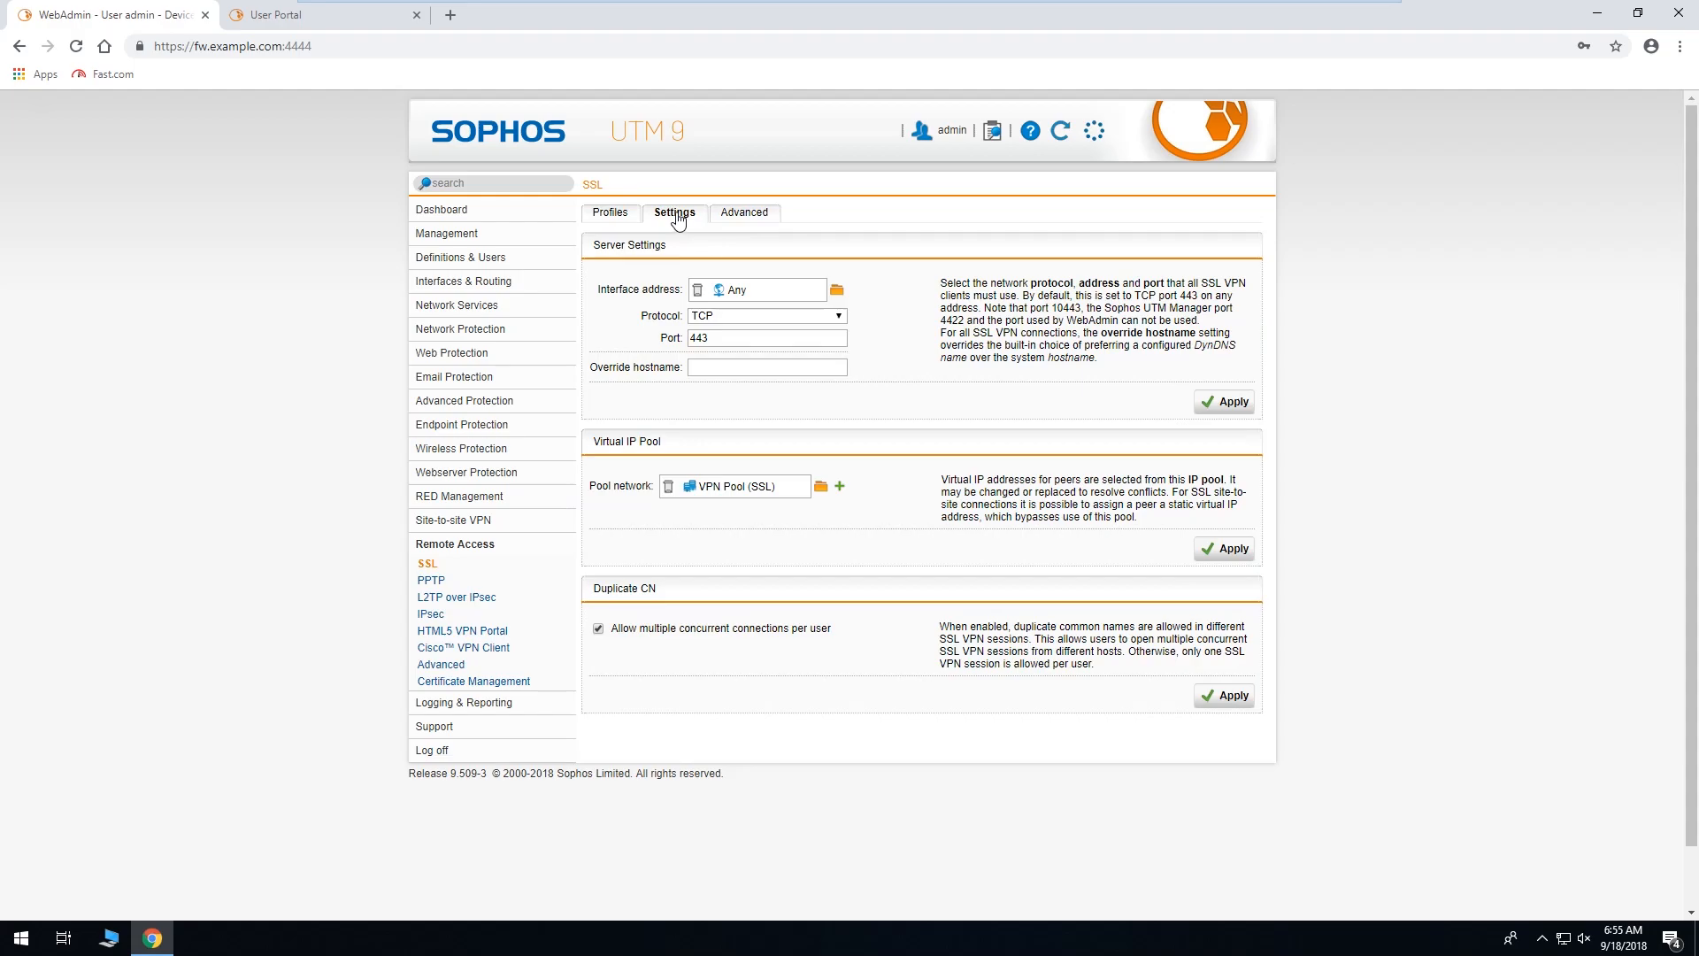
mouse_move(723, 493)
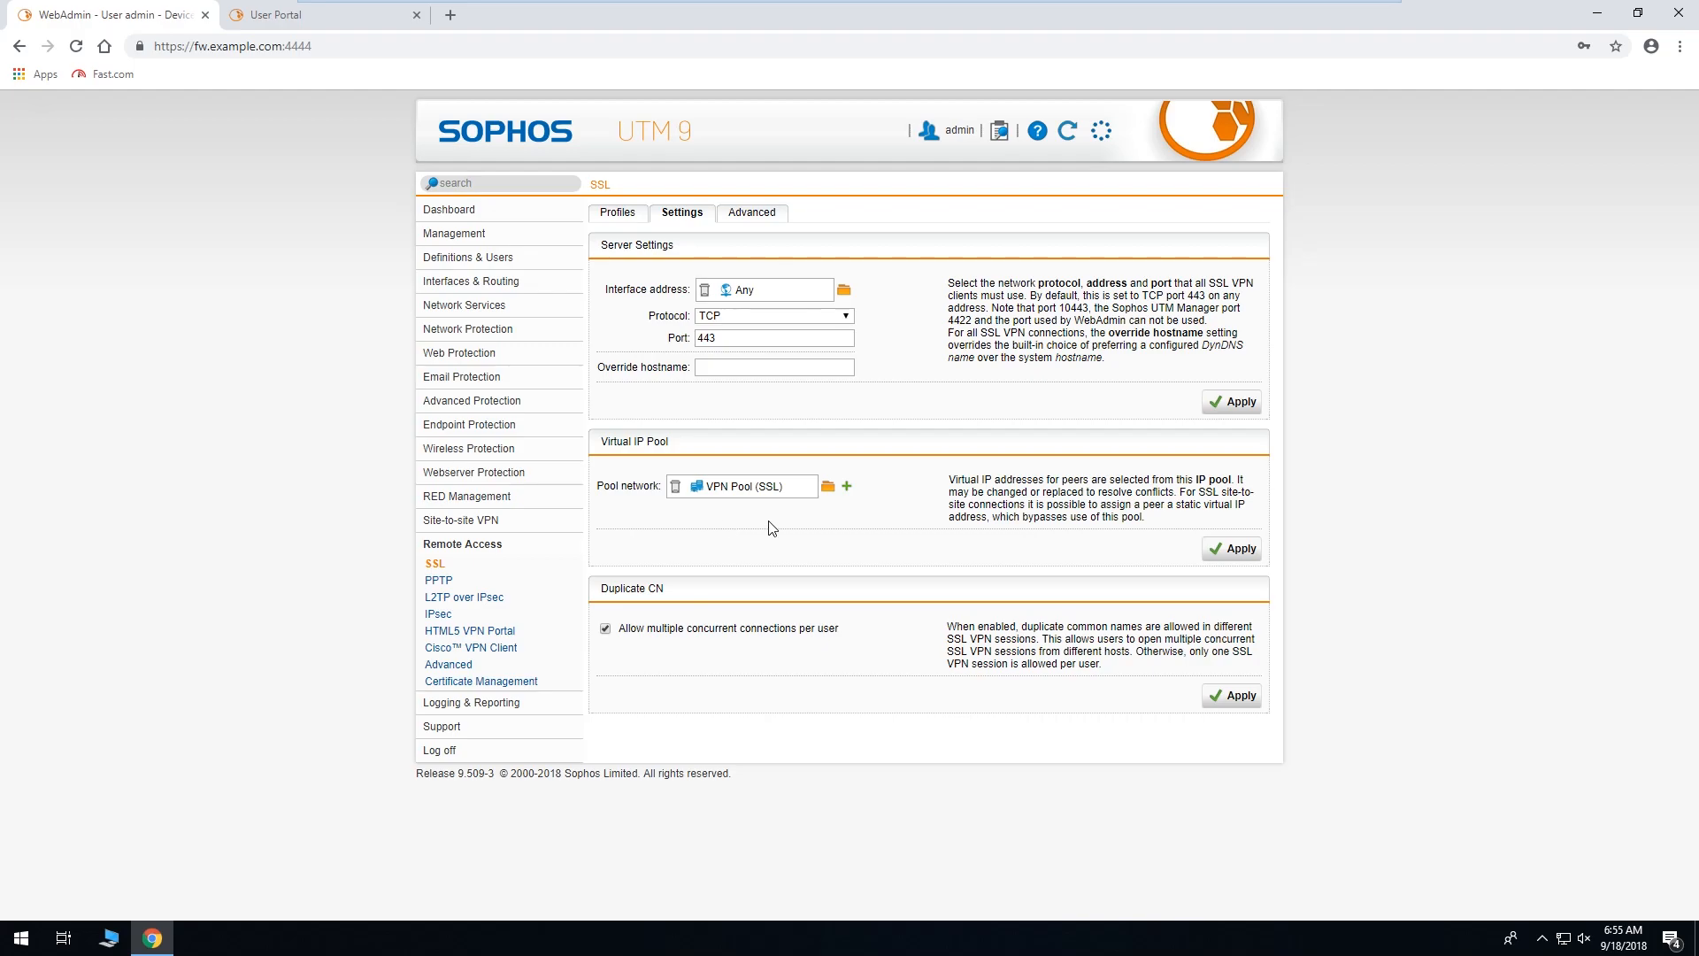
Open the Test profile, cancel without changes, and return to the SSL Settings tab.
mouse_move(764, 491)
click(618, 213)
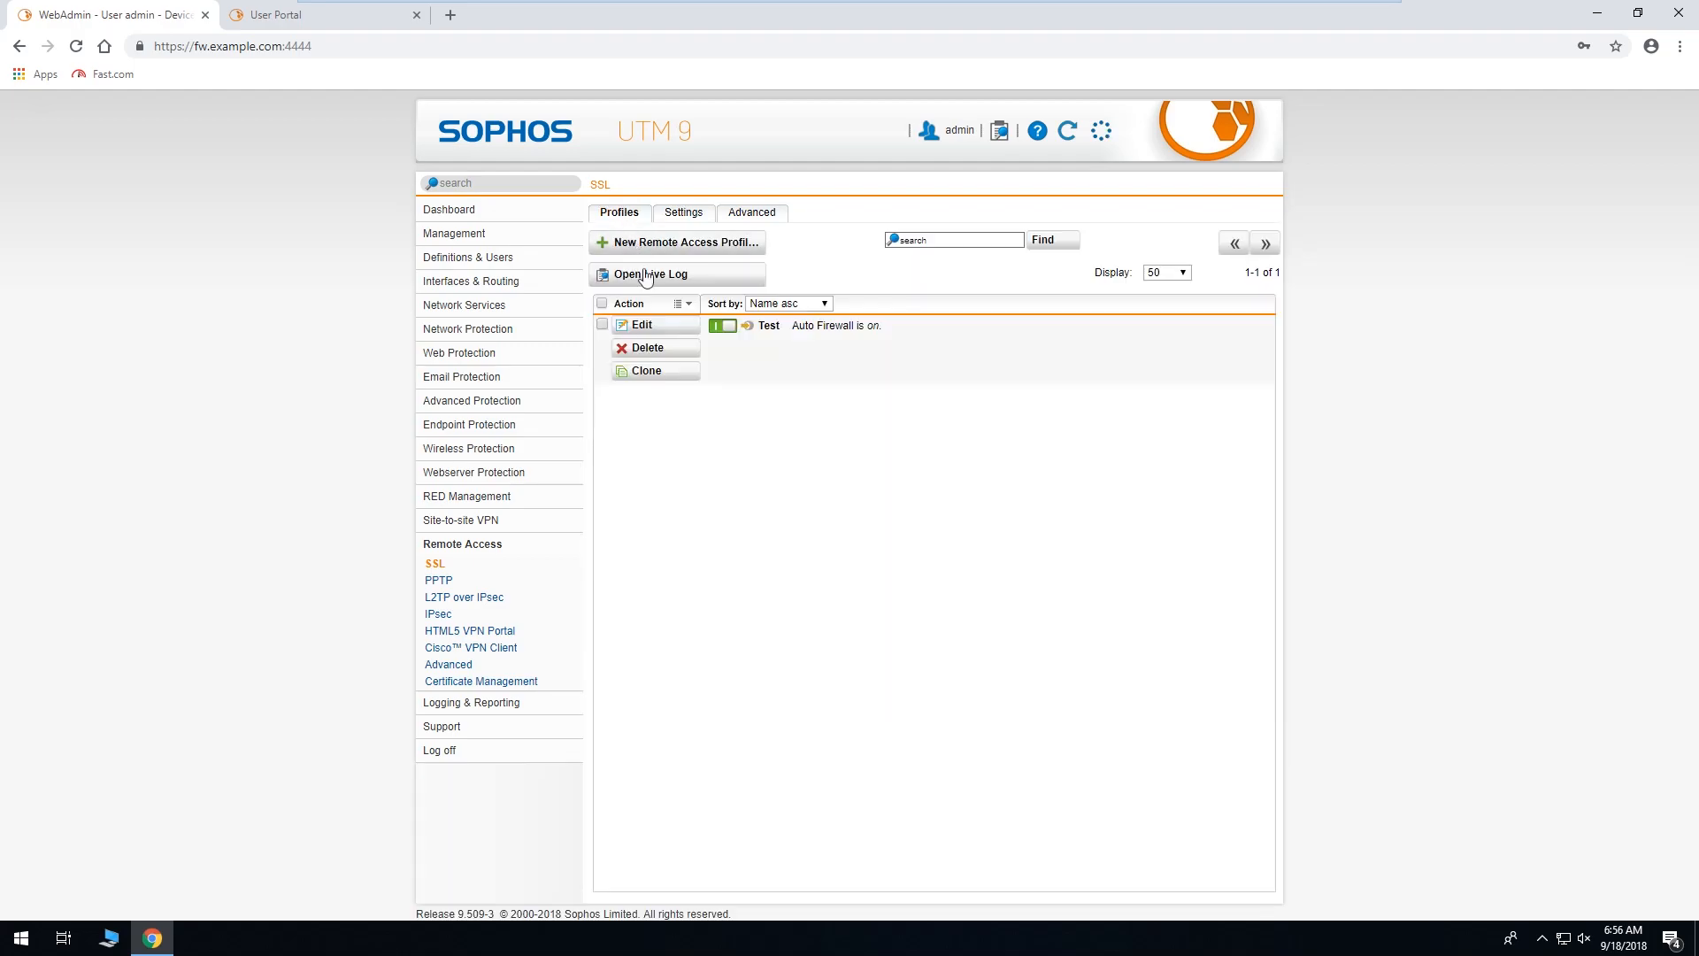
click(657, 325)
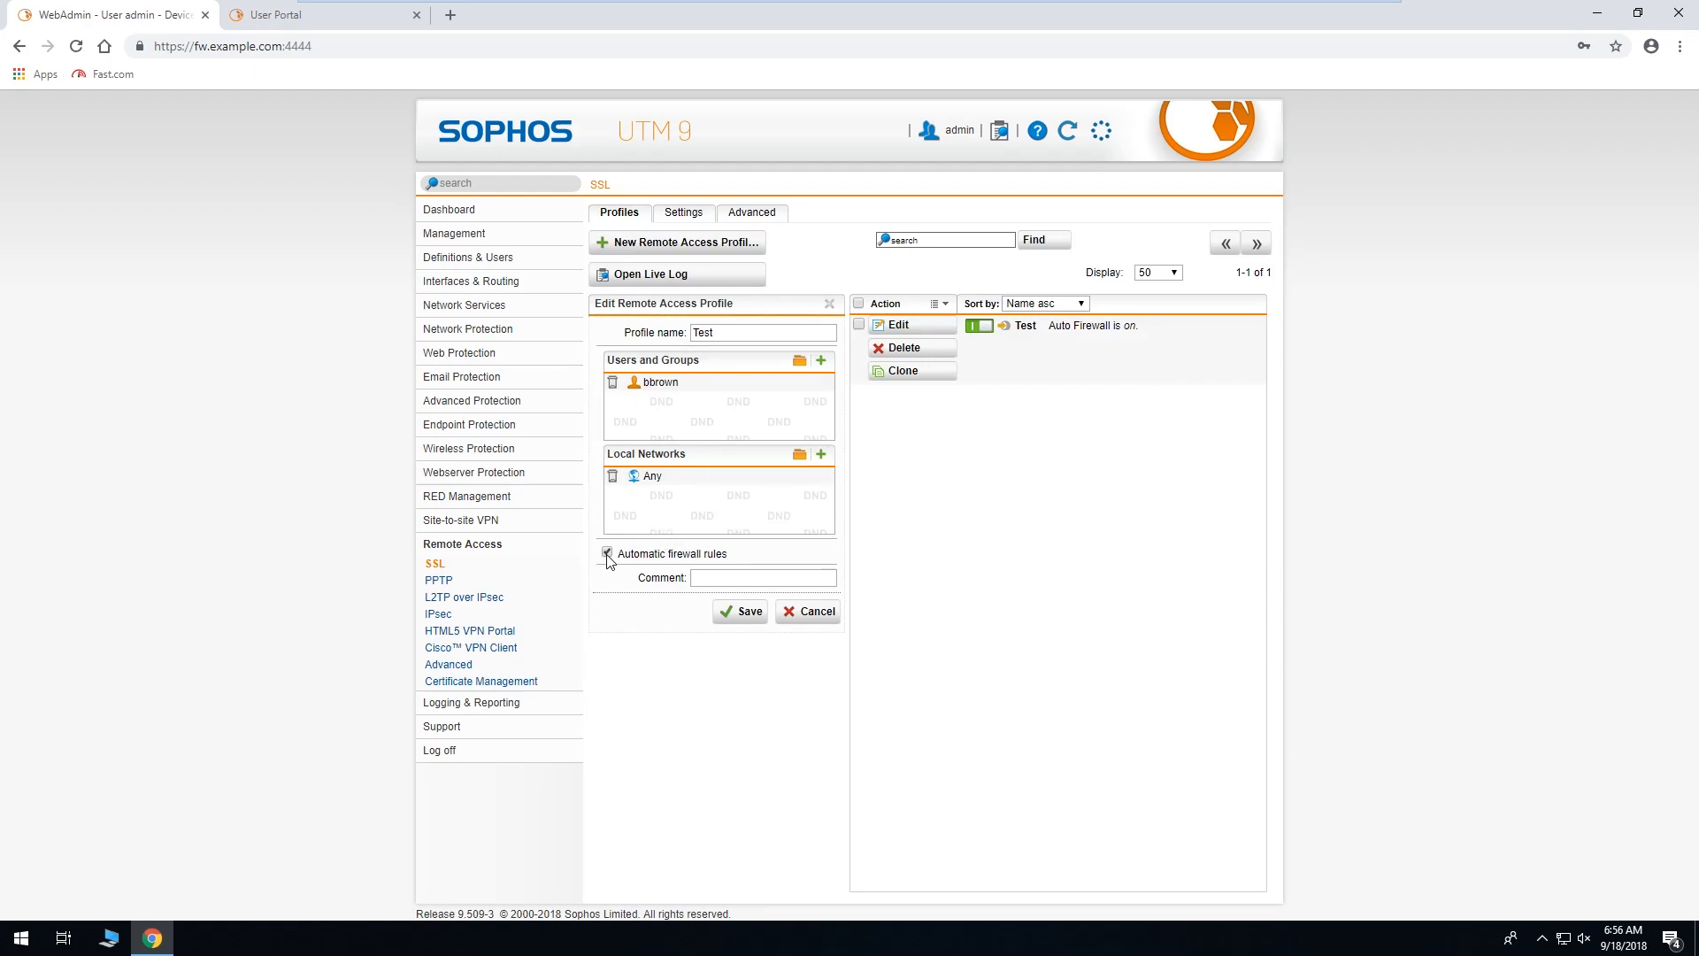
click(807, 611)
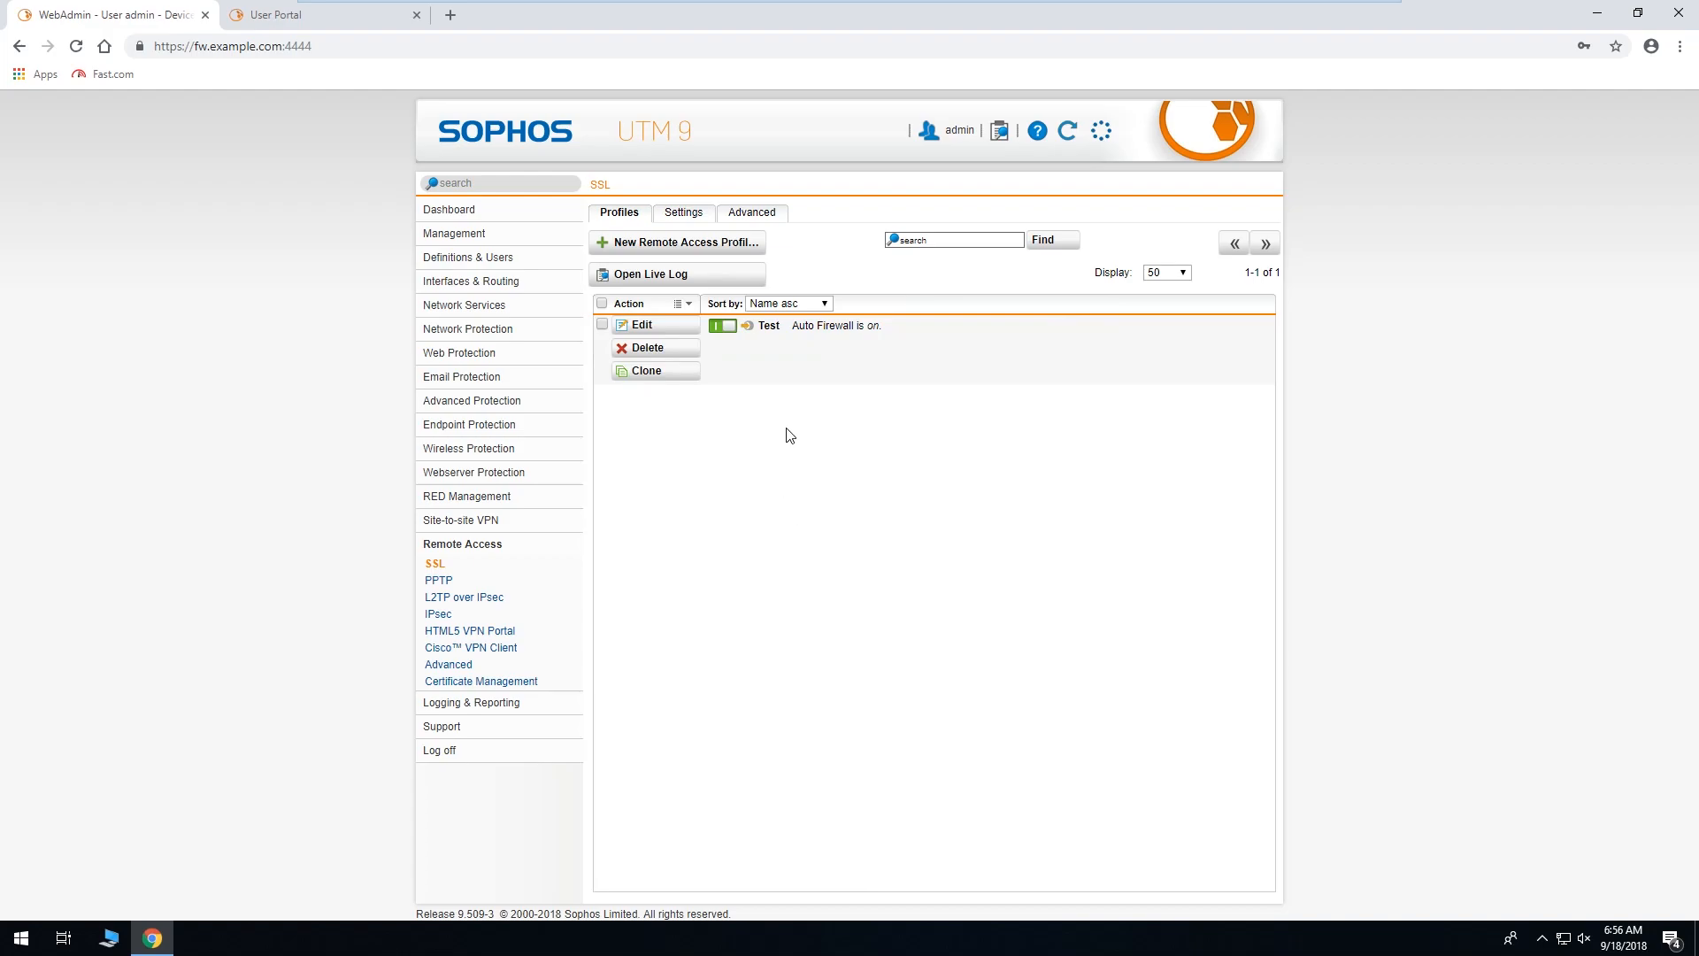
click(778, 221)
click(695, 217)
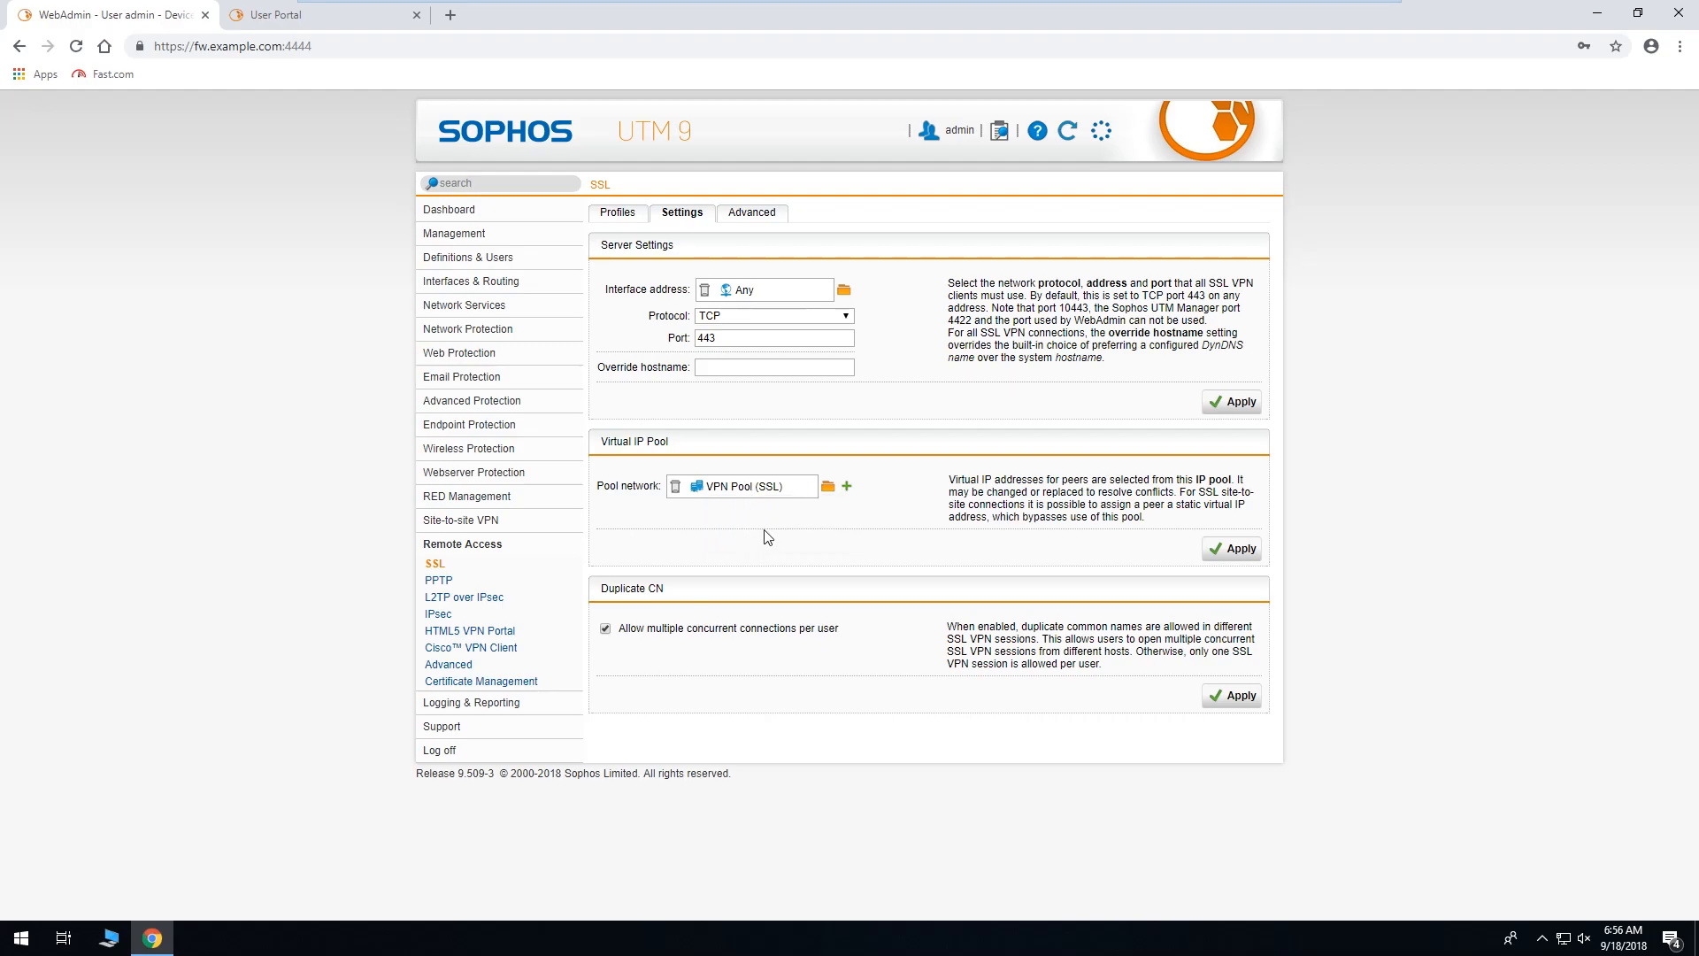
Inspect the VPN Pool (SSL) 10.242.2.0/24 definition unchanged, then view Advanced crypto: AES-128-CBC, SHA1, 2048-bit.
click(763, 489)
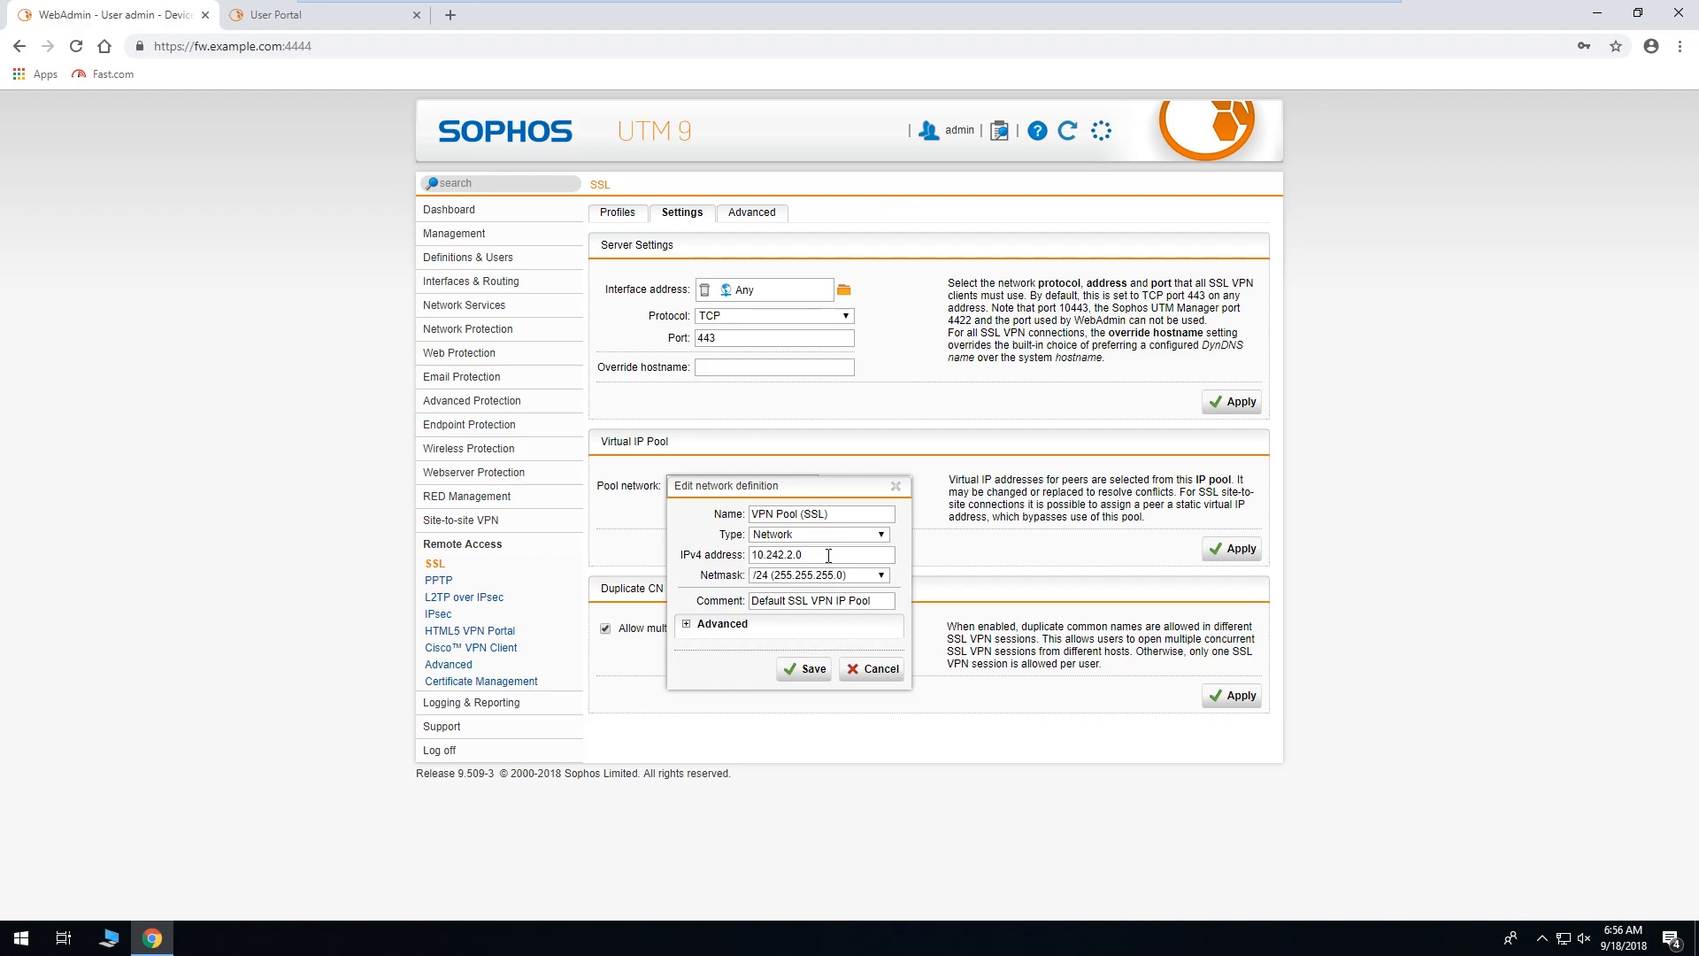
click(874, 670)
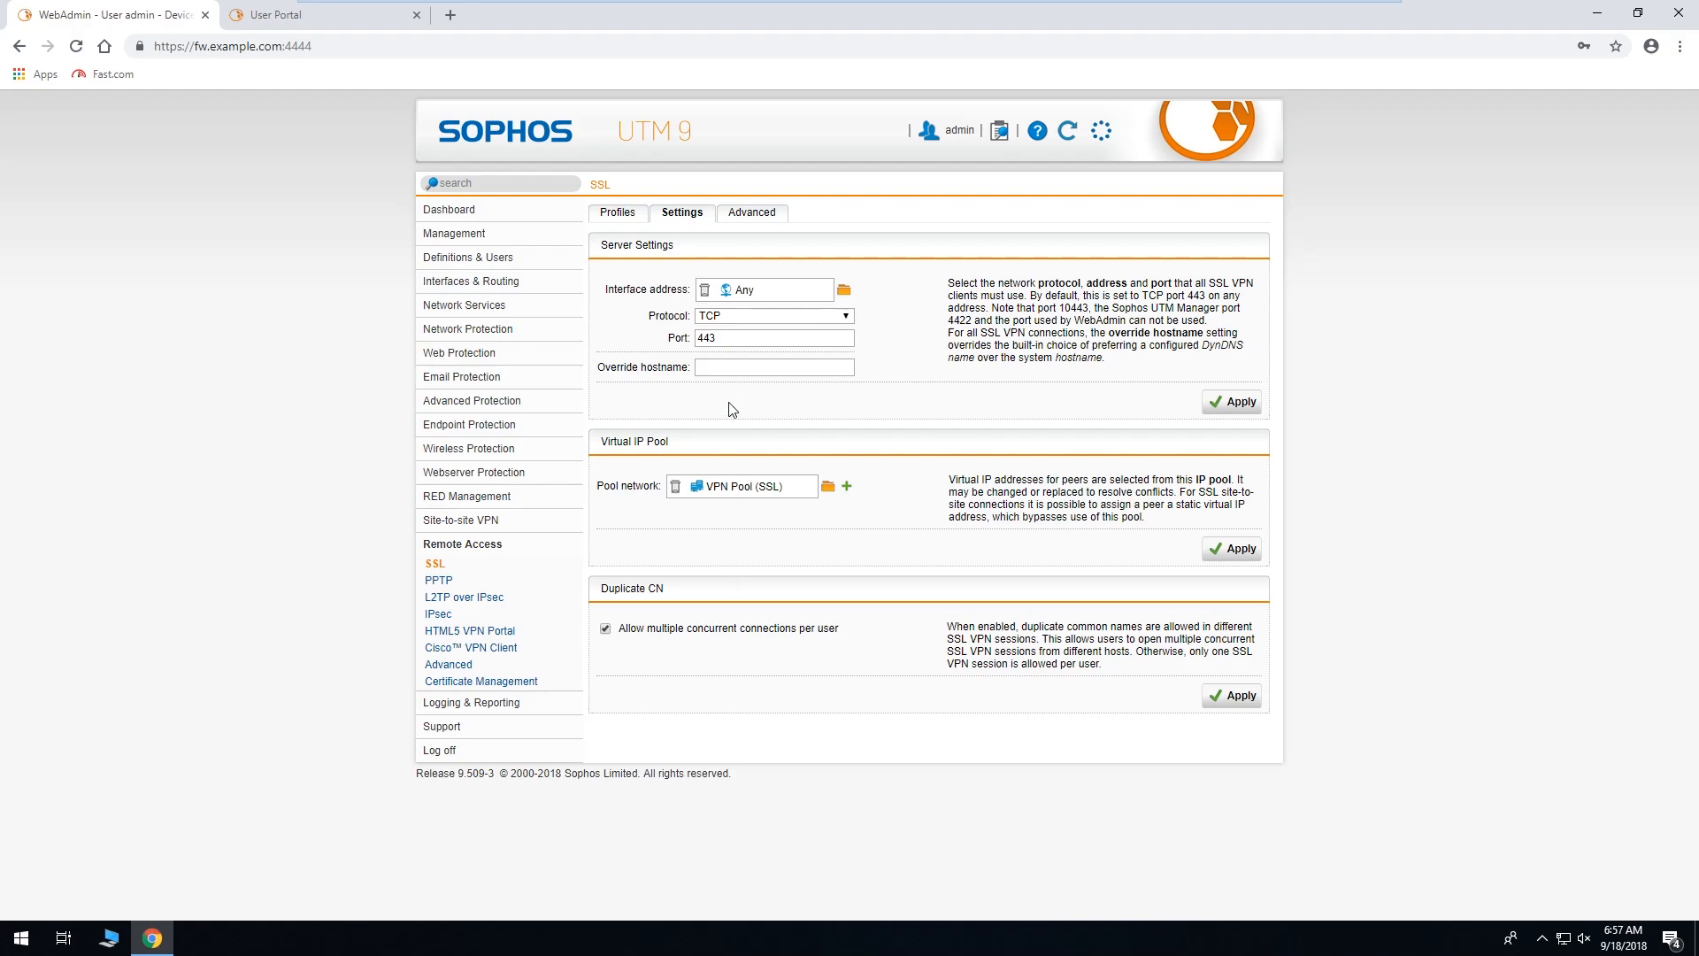
click(750, 214)
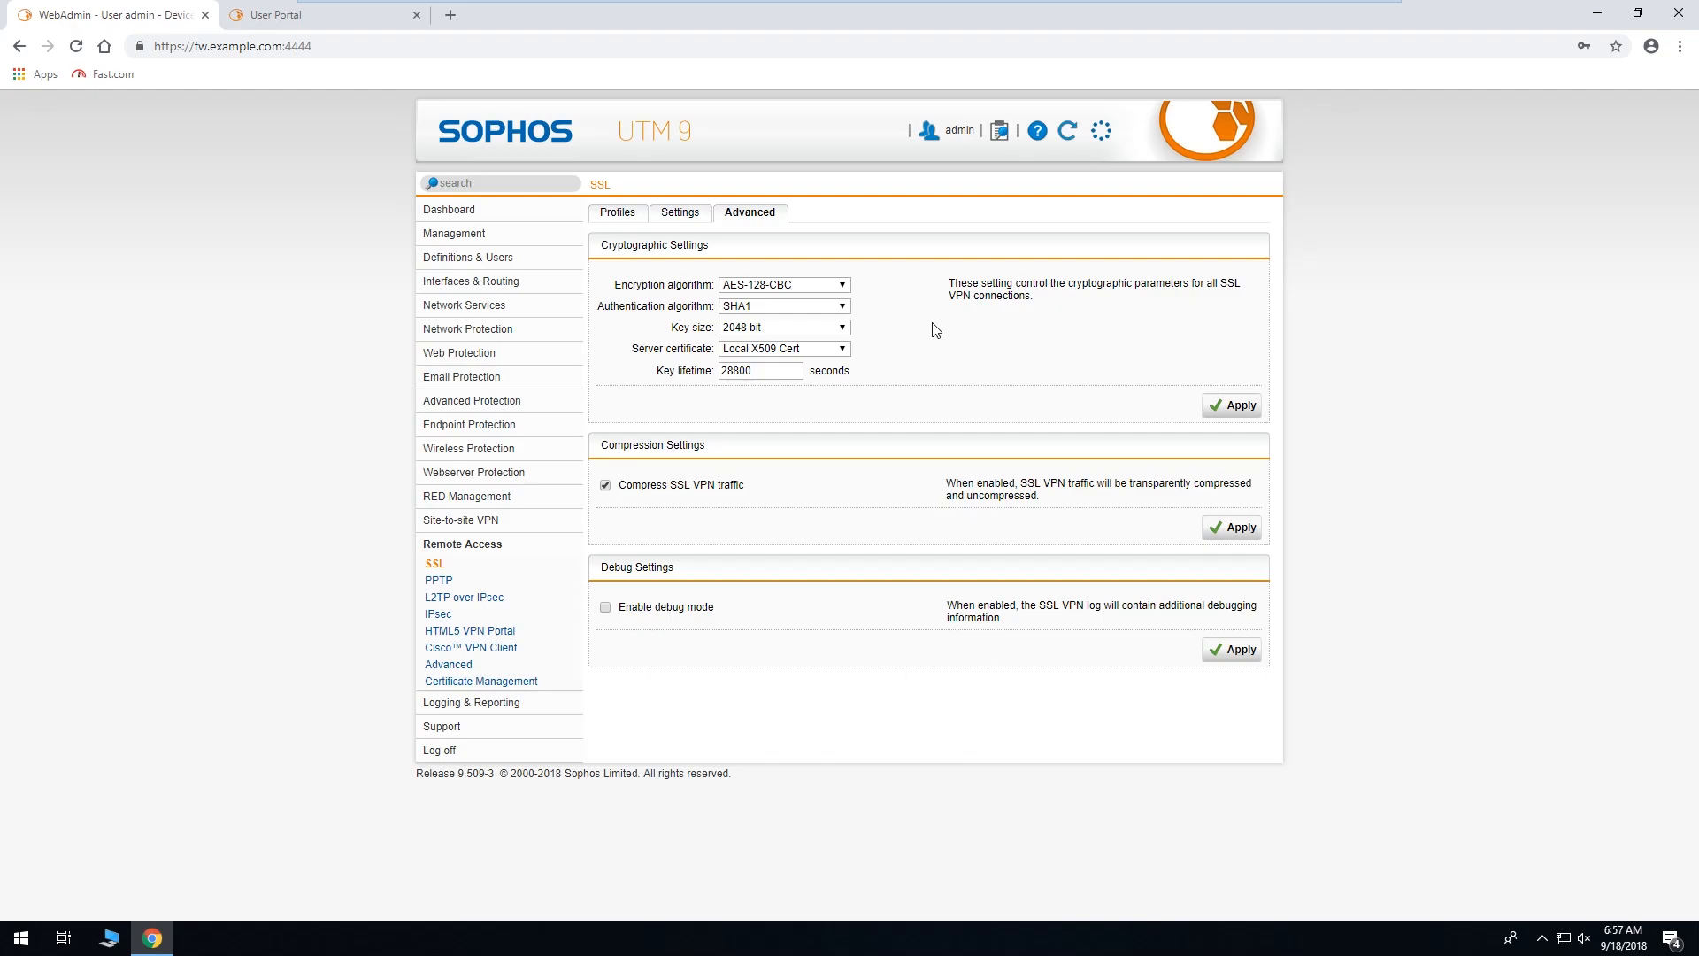
Apply AES-256-CBC encryption, SHA2 512 authentication and 4096-bit key size, then minimize the browser.
click(841, 288)
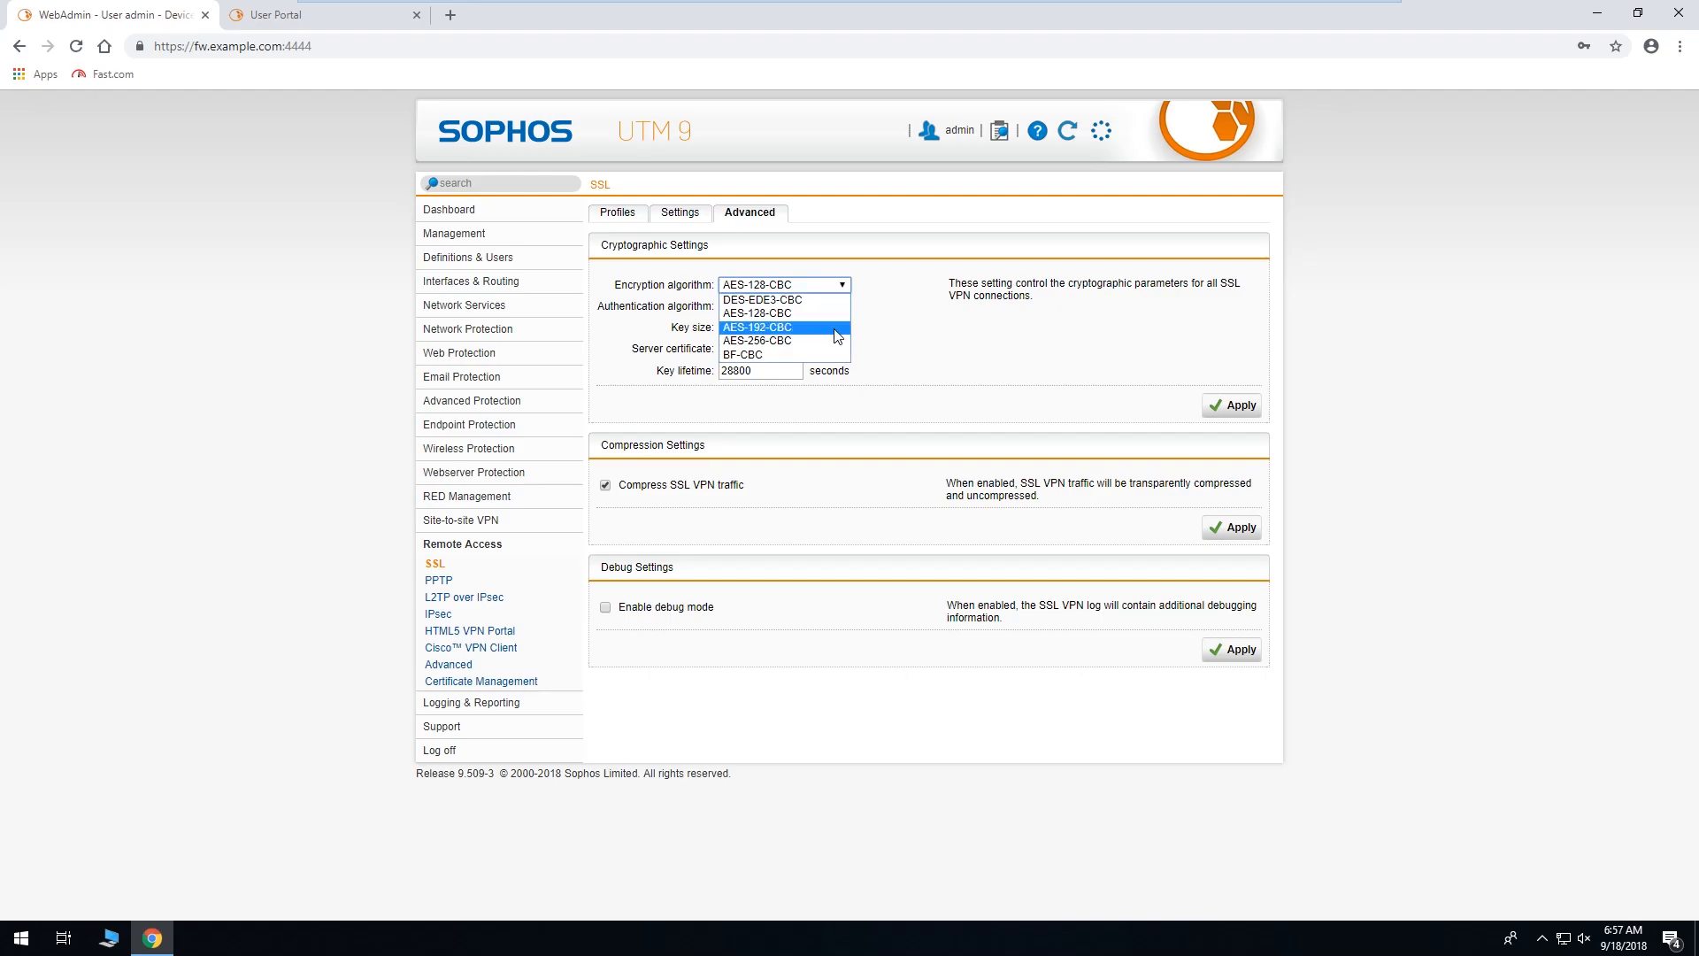
click(832, 342)
click(837, 309)
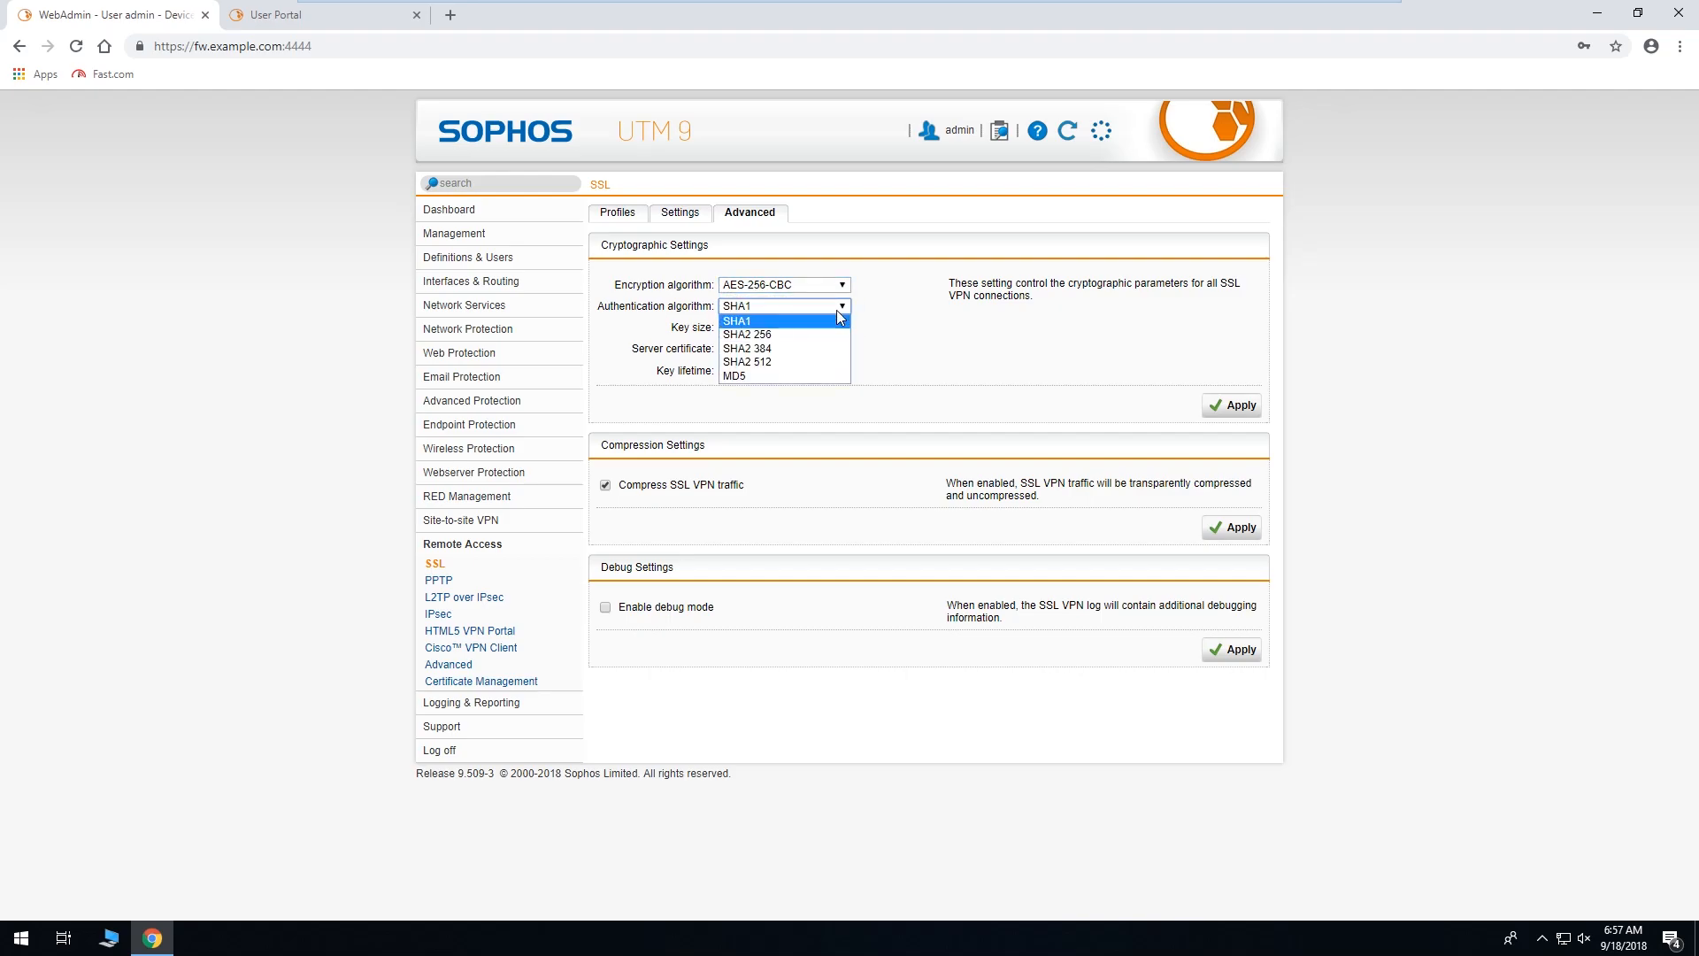
click(834, 361)
click(842, 327)
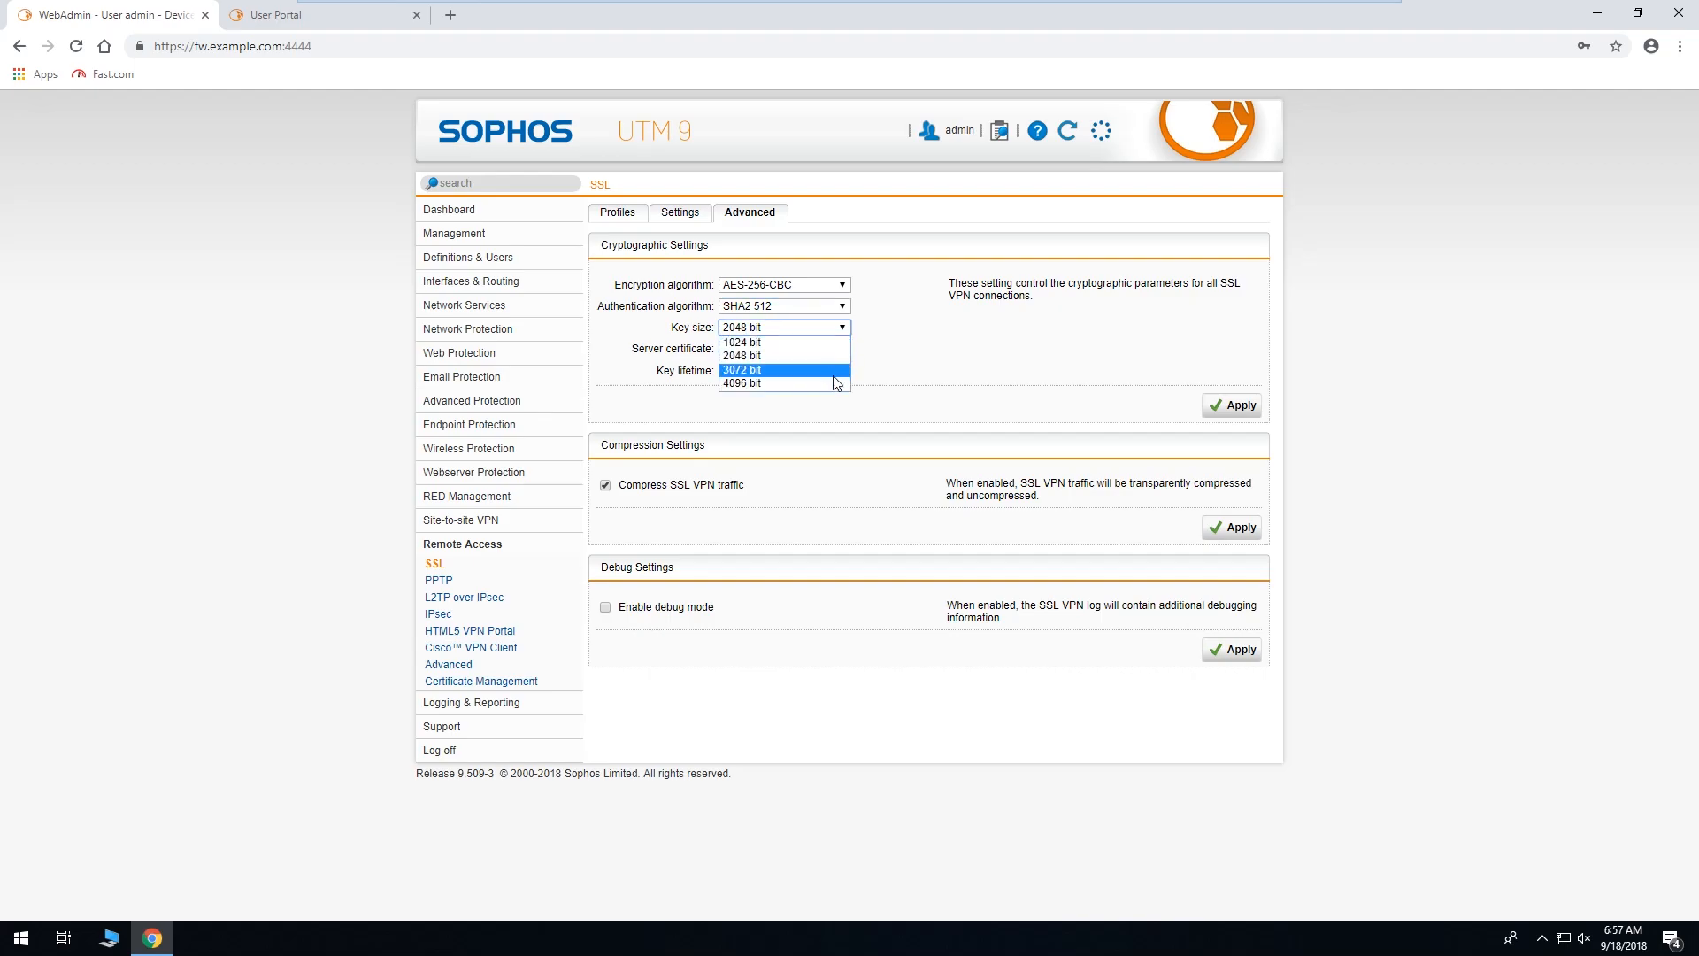
click(835, 383)
click(1222, 412)
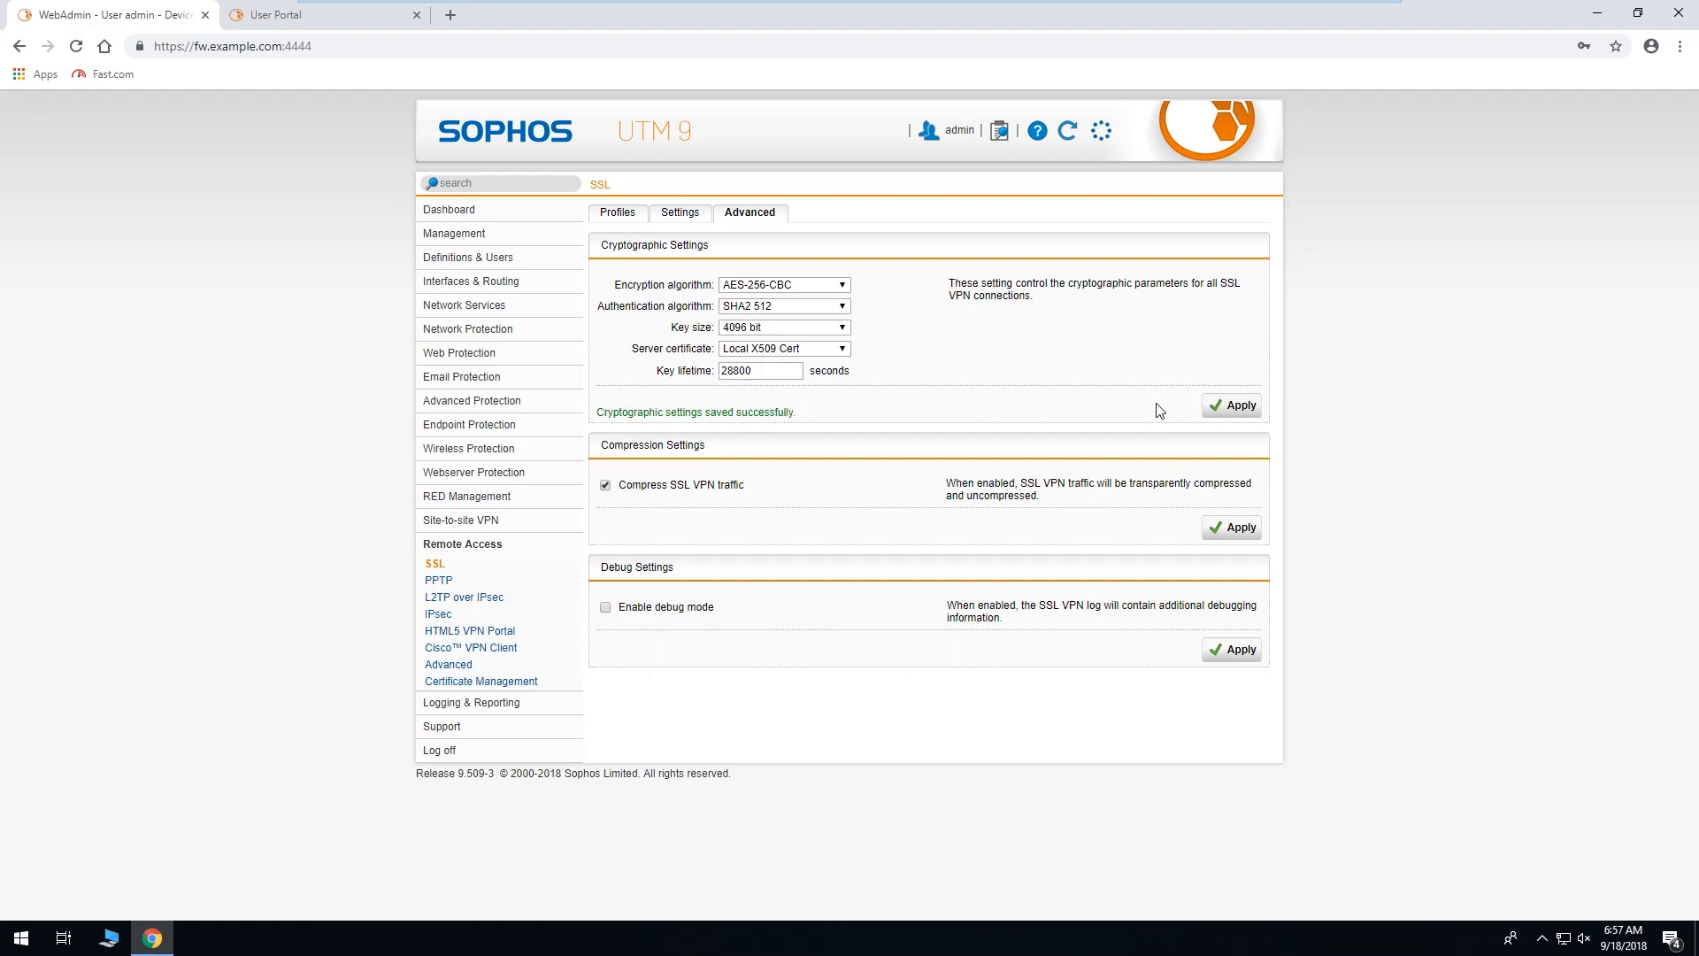
click(1595, 11)
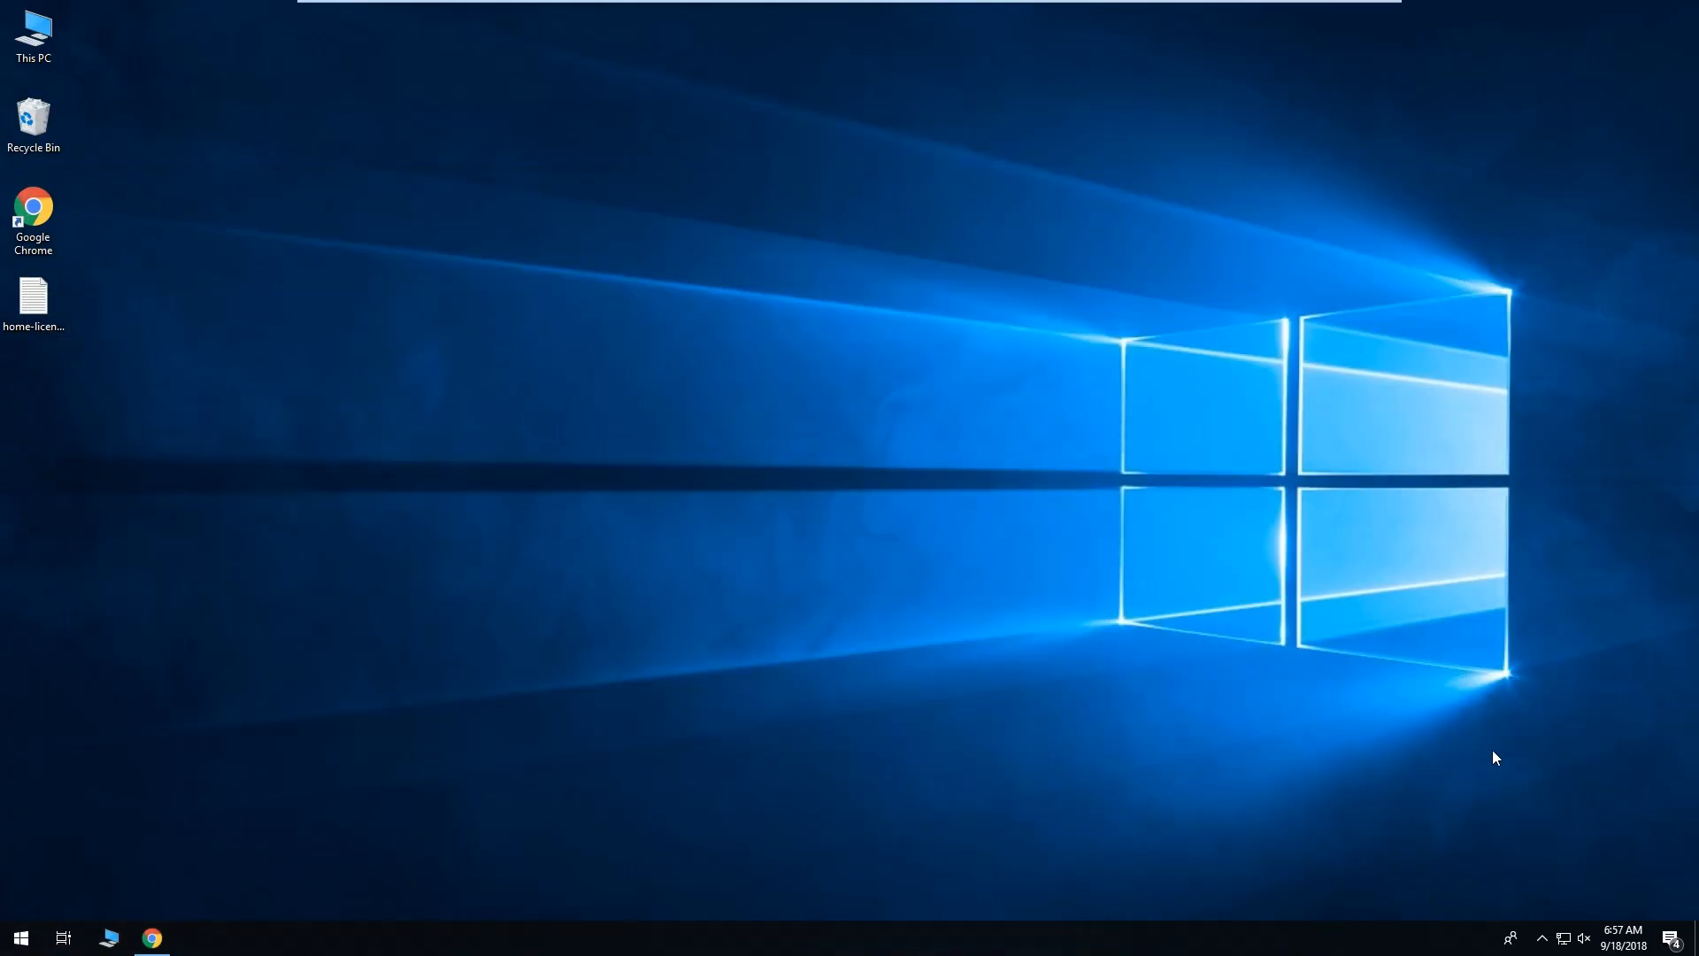
Connect from the Sophos tray icon, signing in with the user's username and password.
click(1544, 936)
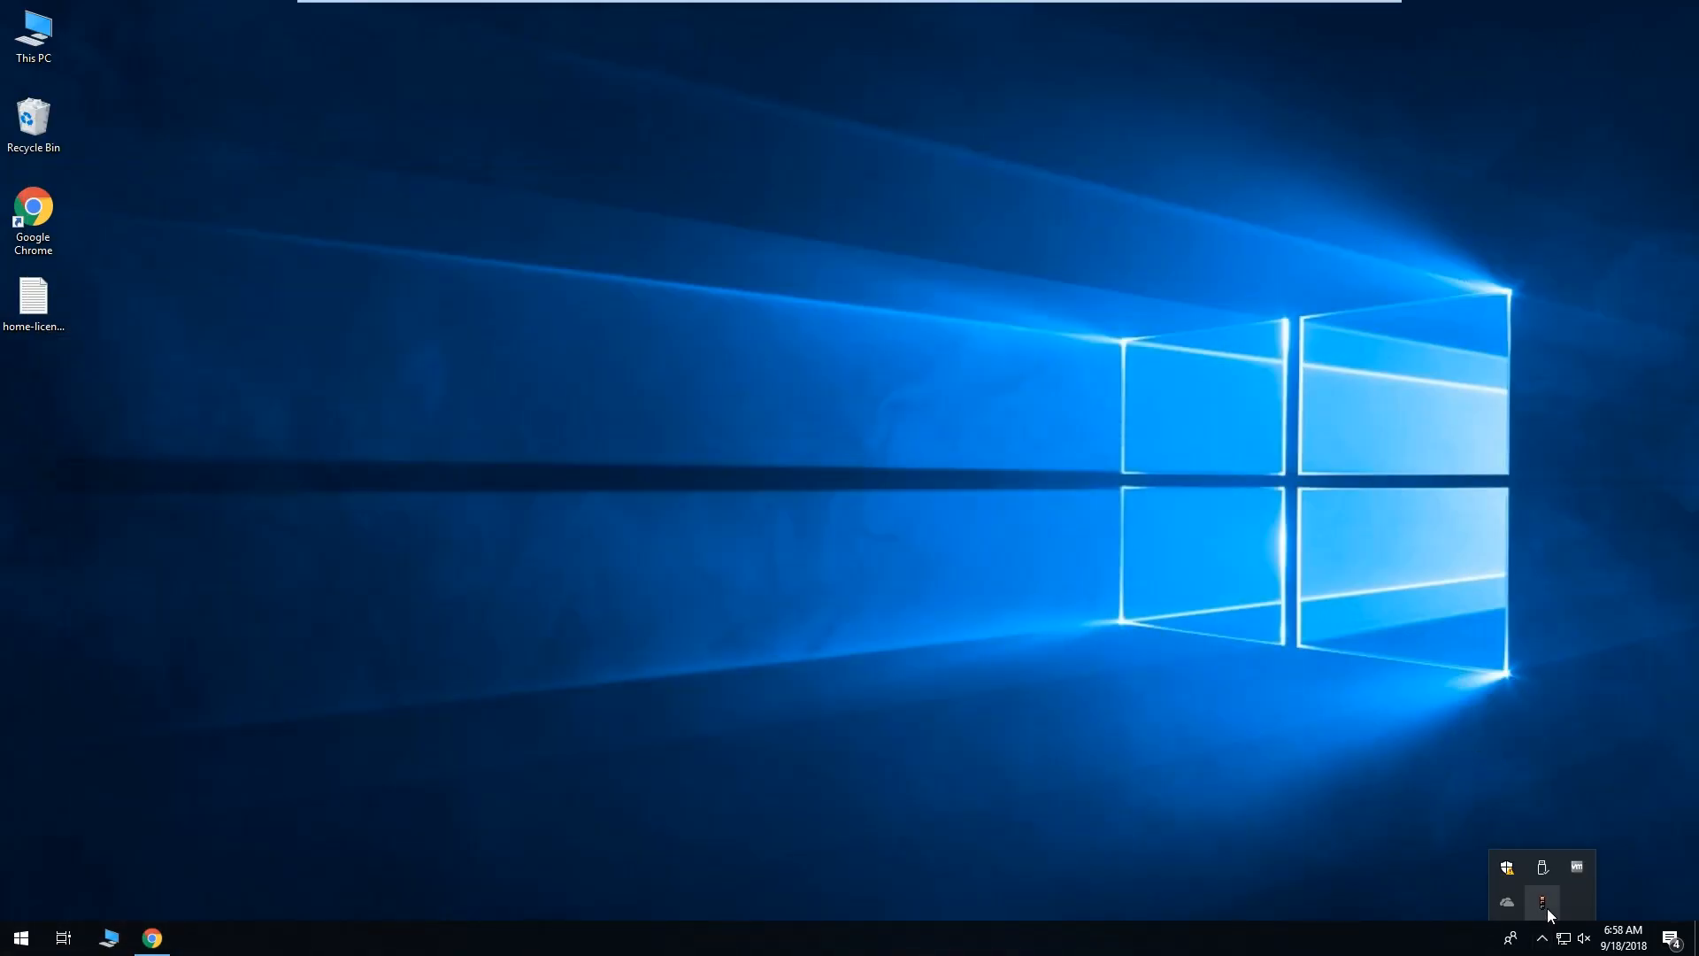
right_click(1547, 907)
click(1501, 785)
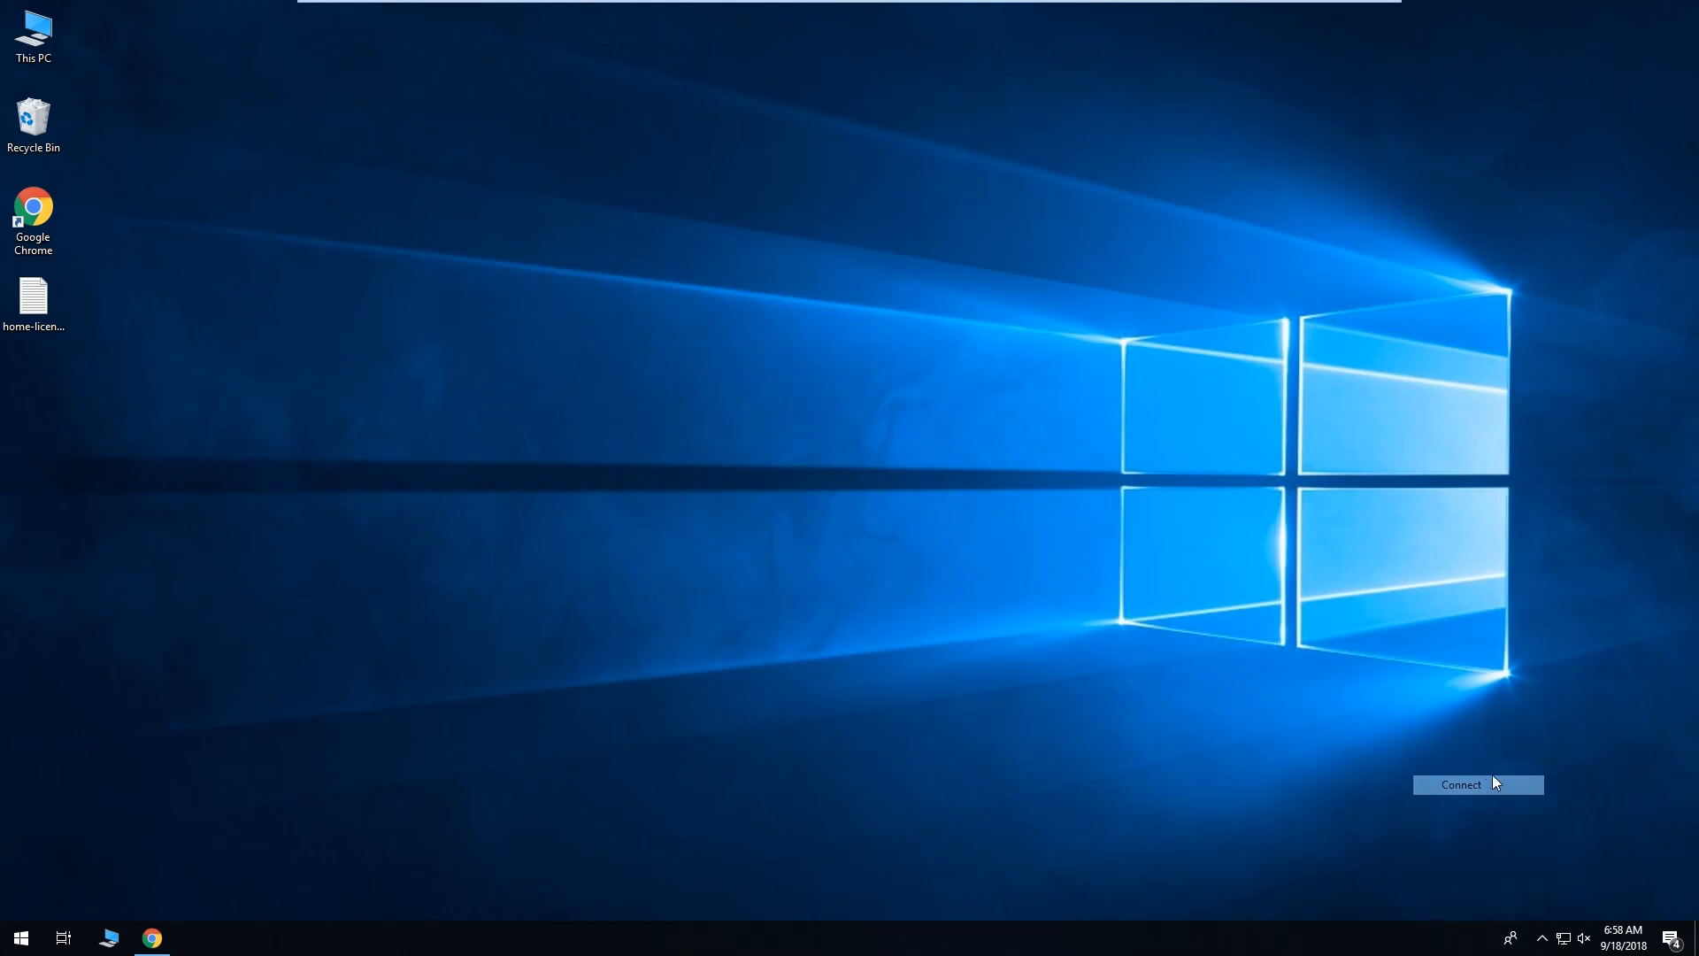
key(Tab)
text(••••••••)
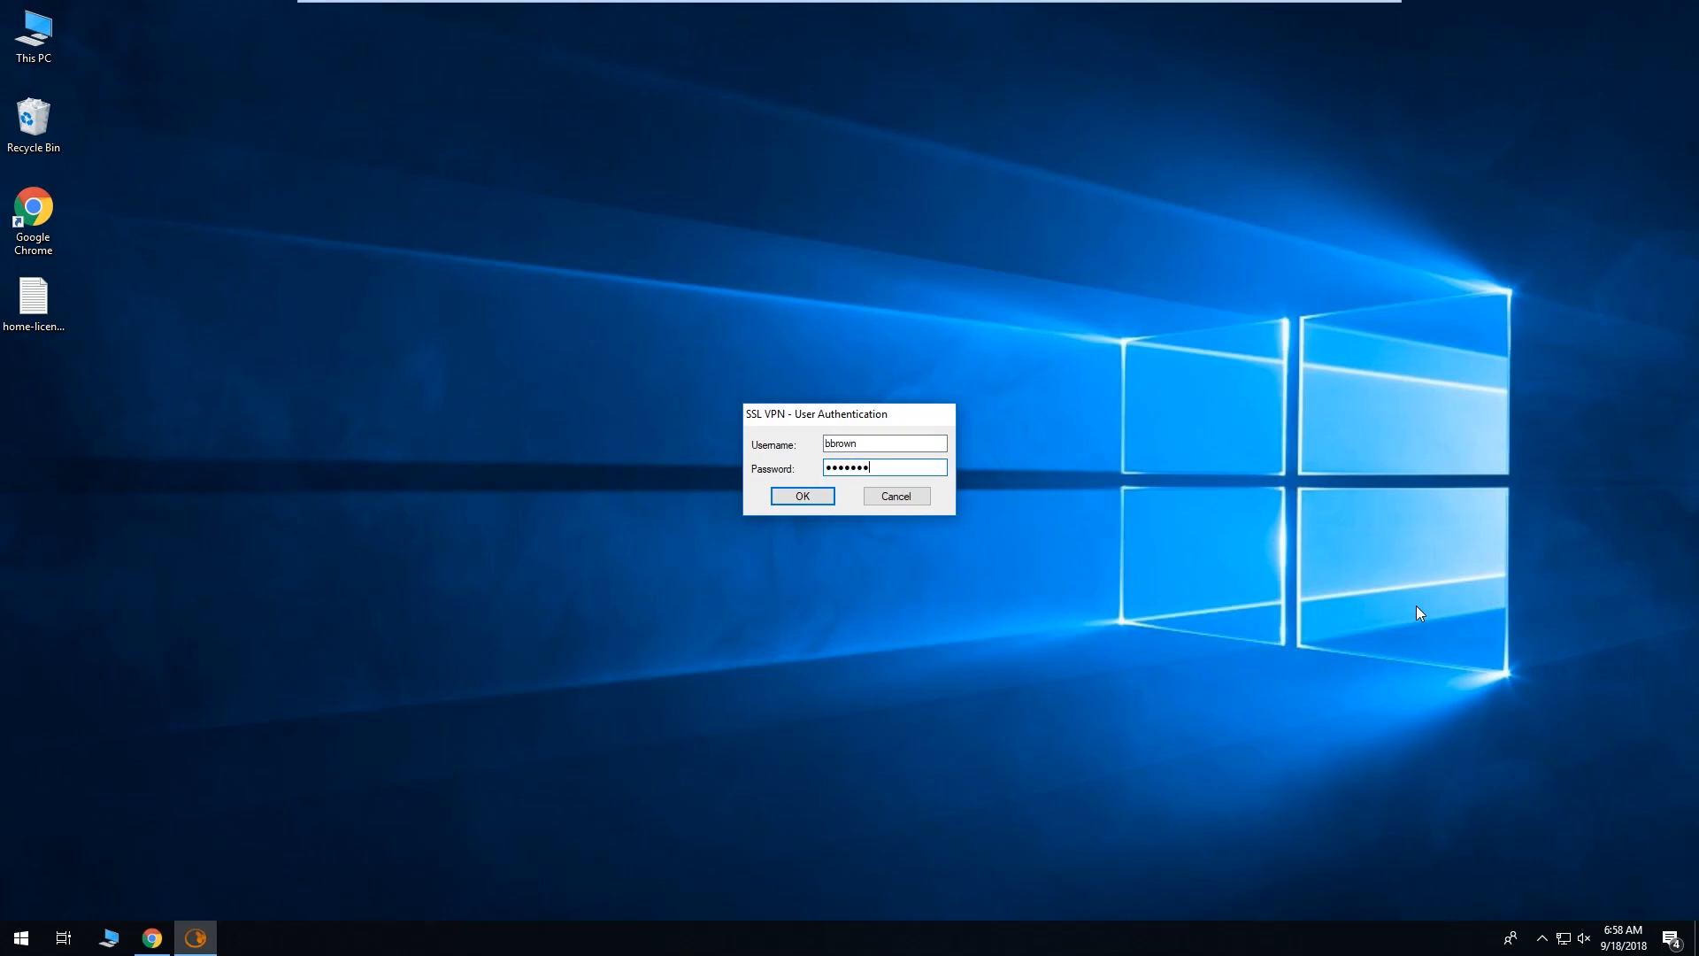
key(Return)
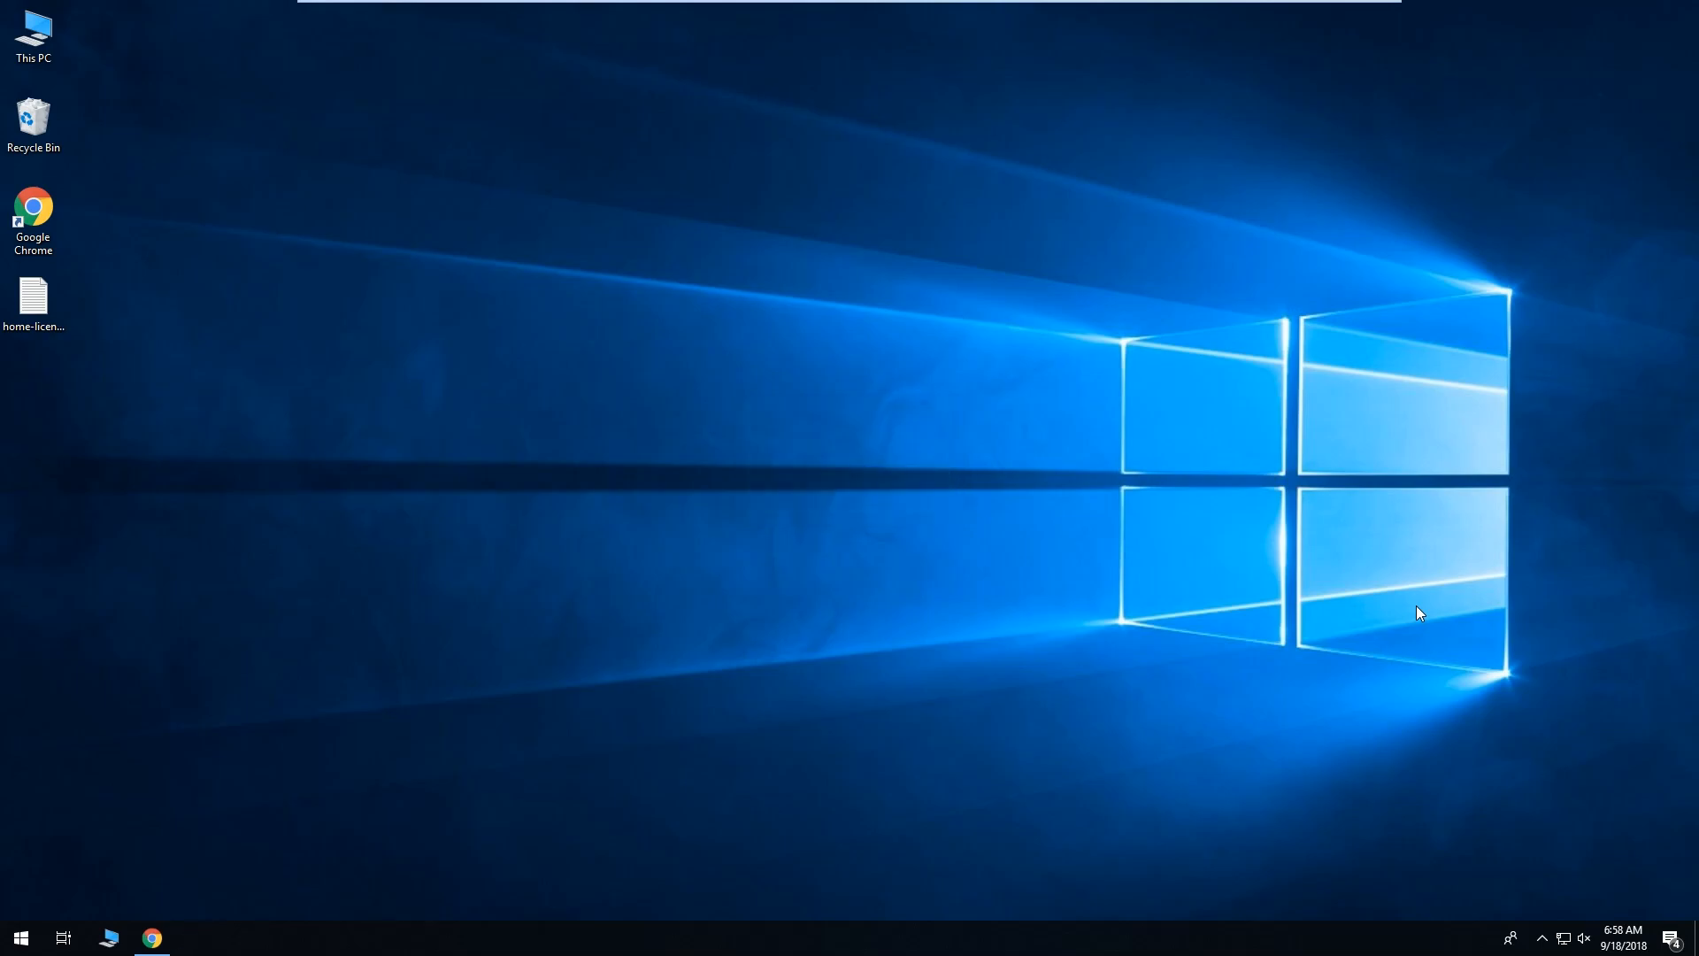
click(1540, 940)
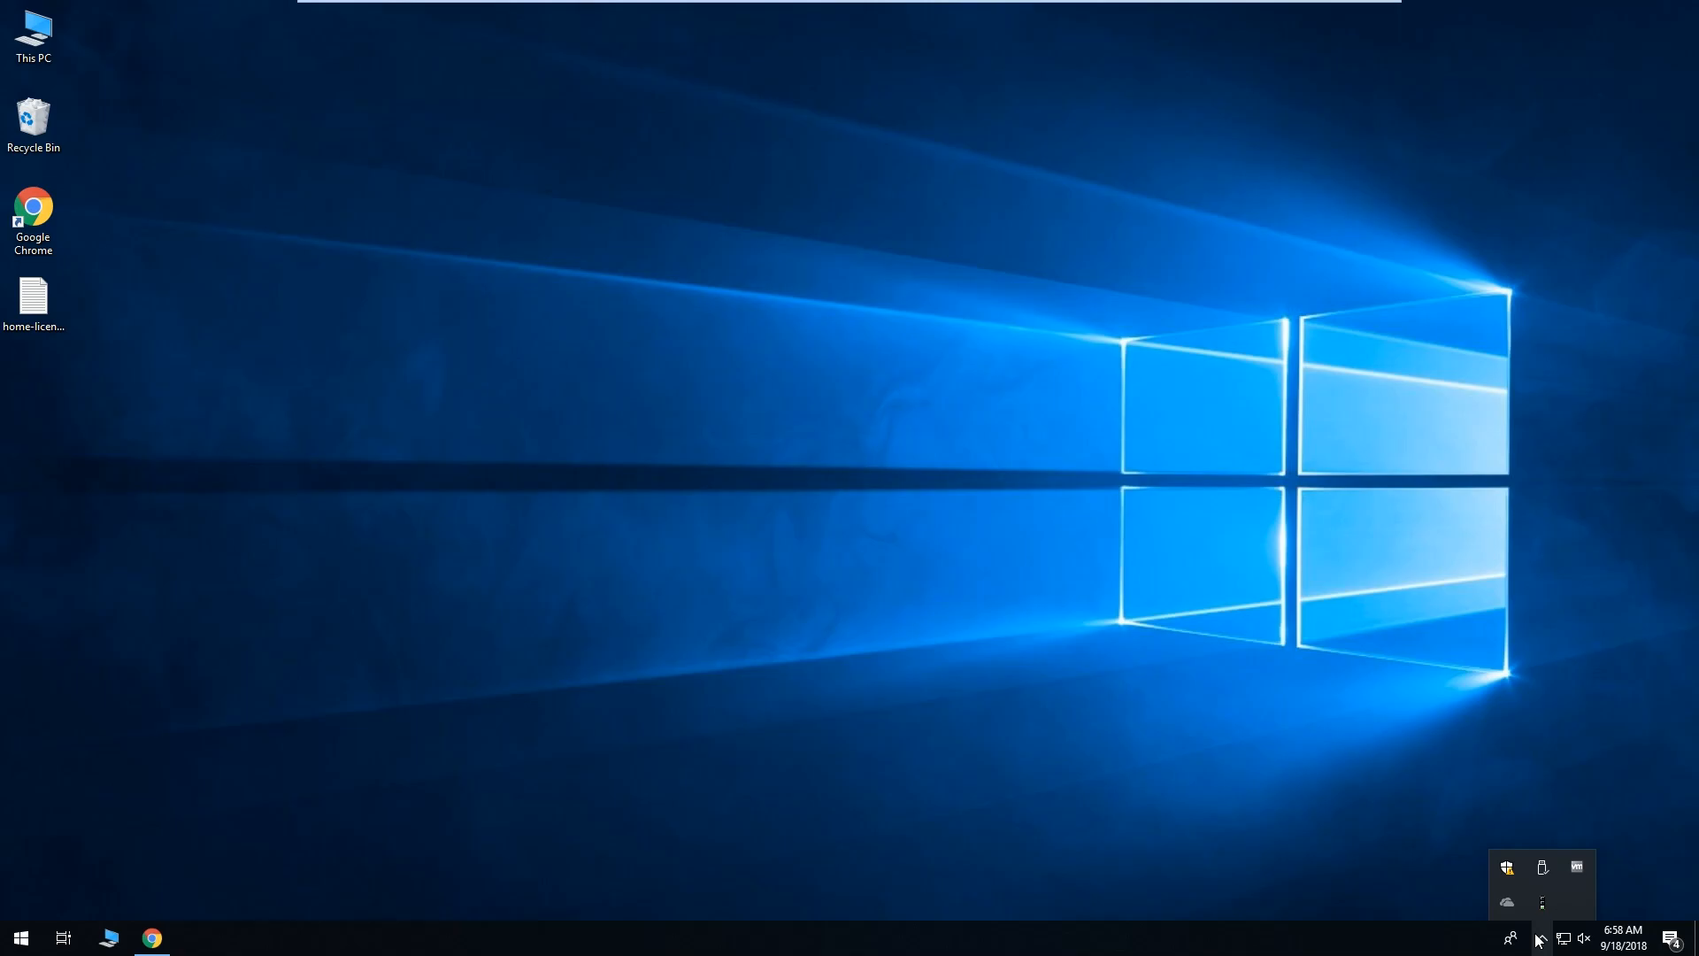
Open the VPN log and mark the cipher mismatch WARNING line.
right_click(1544, 905)
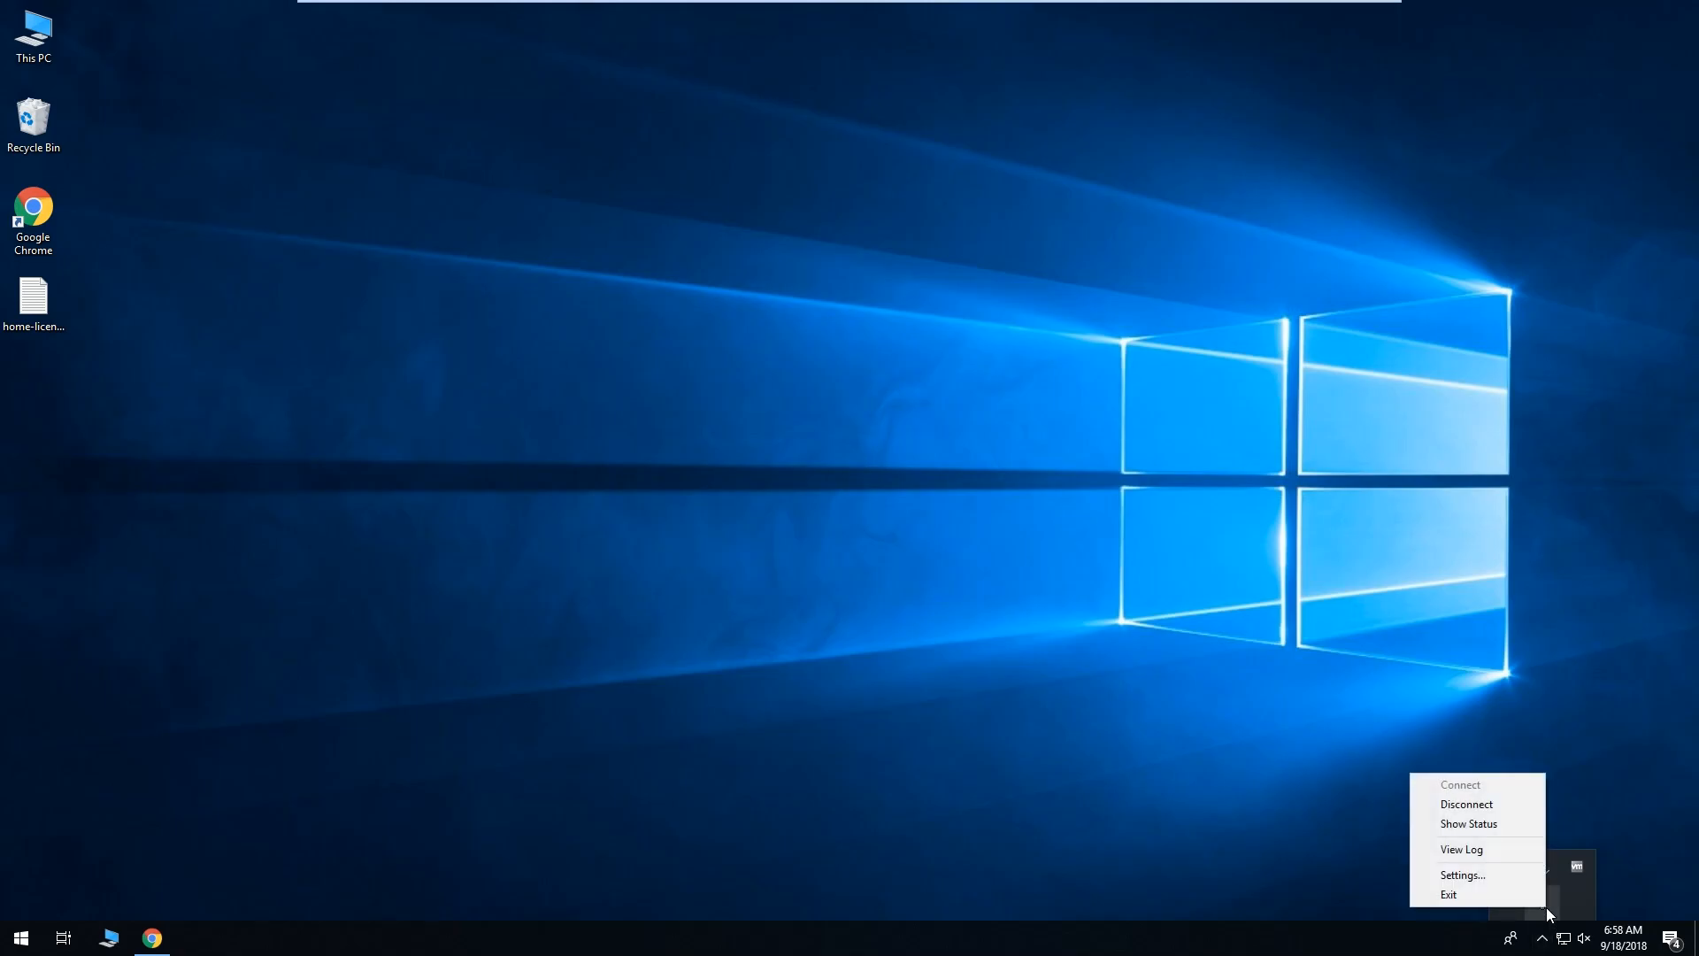
click(1511, 848)
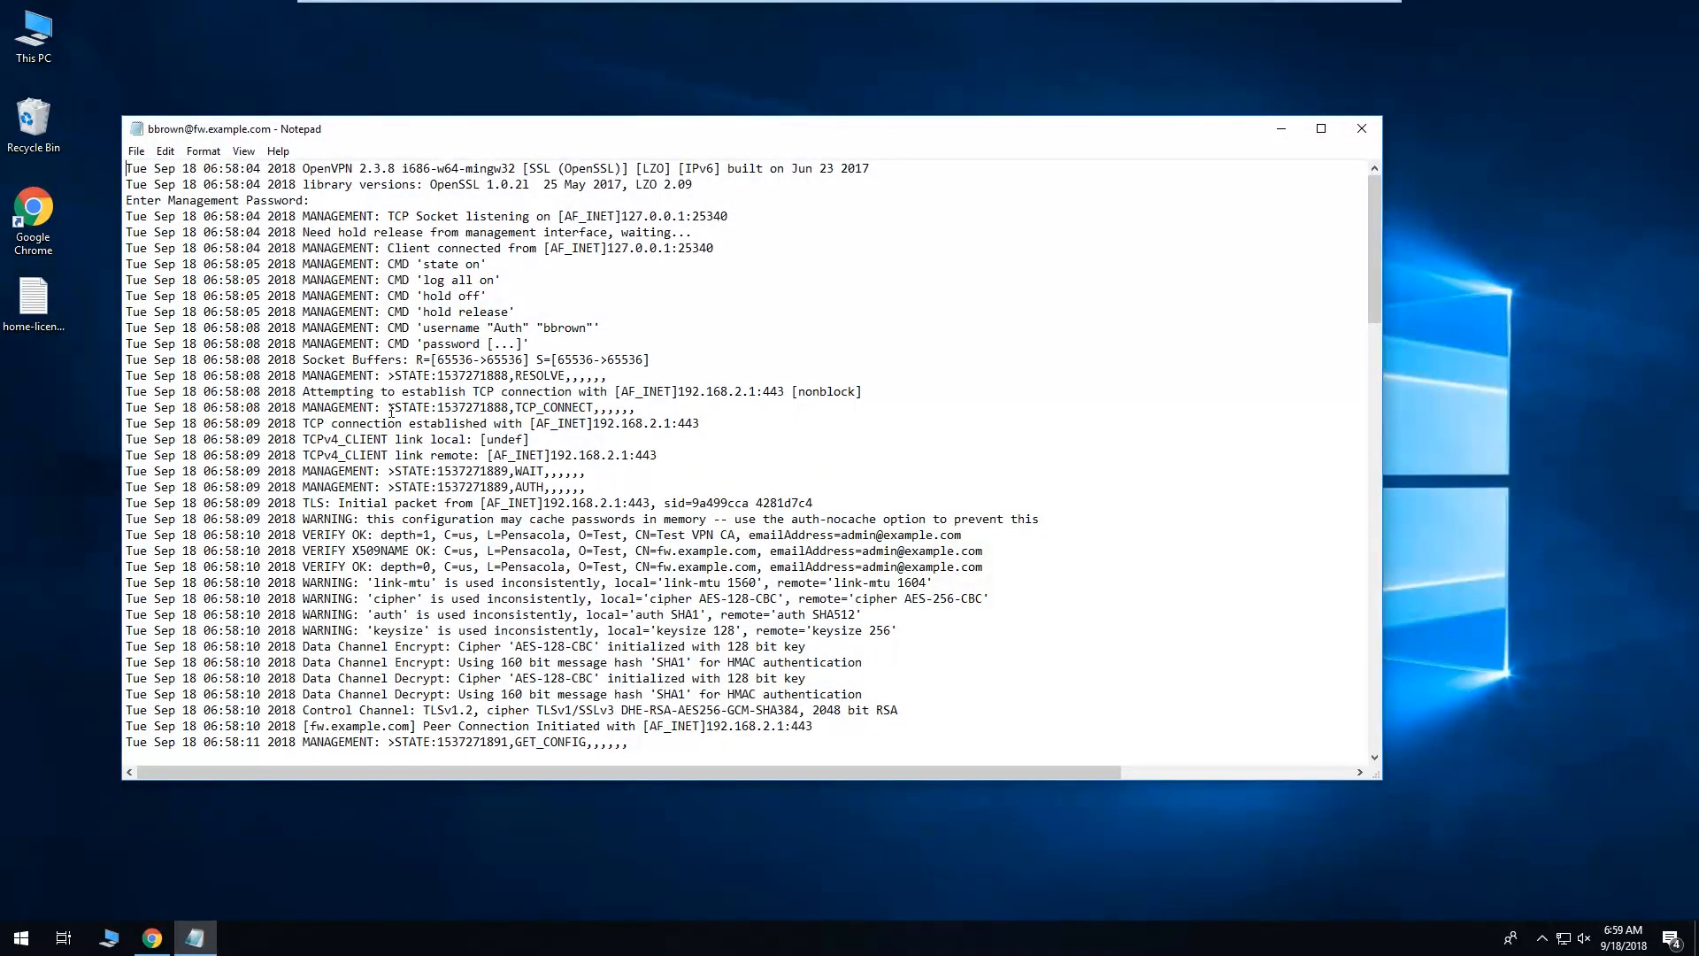
scroll(391, 411, down, 3)
scroll(391, 410, down, 1)
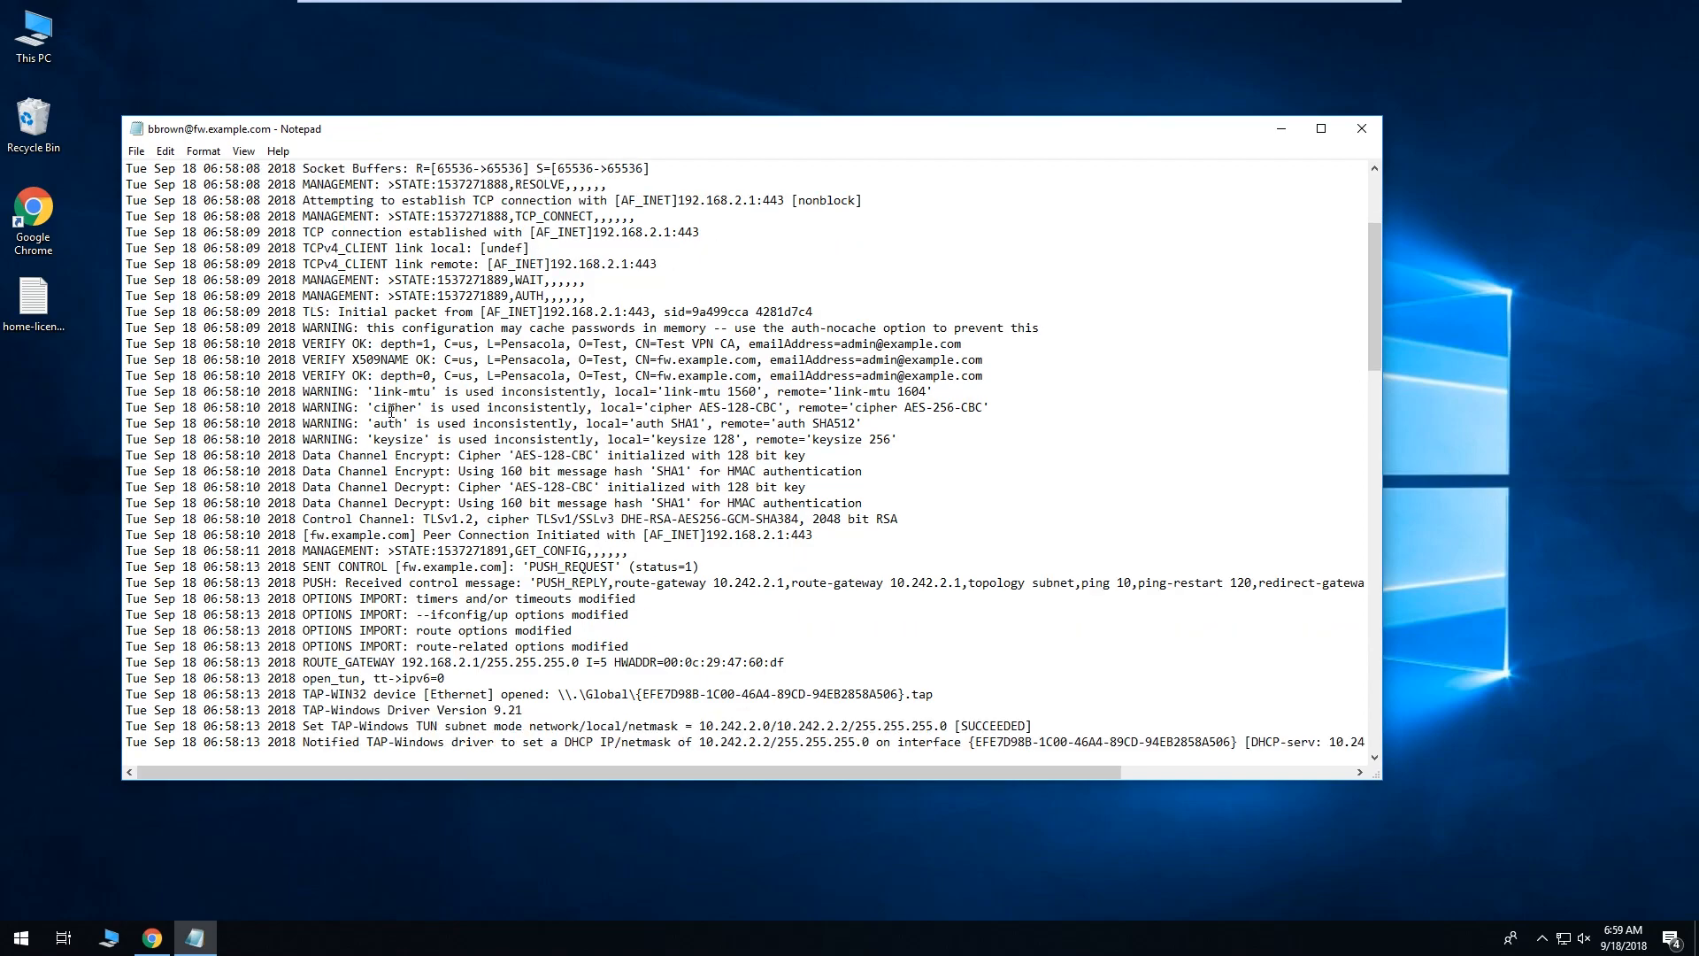
drag(303, 409, 989, 409)
Highlight the server AES-256-CBC and local AES-128-CBC ciphers and the Data Channel Encrypt line.
scroll(984, 409, down, 1)
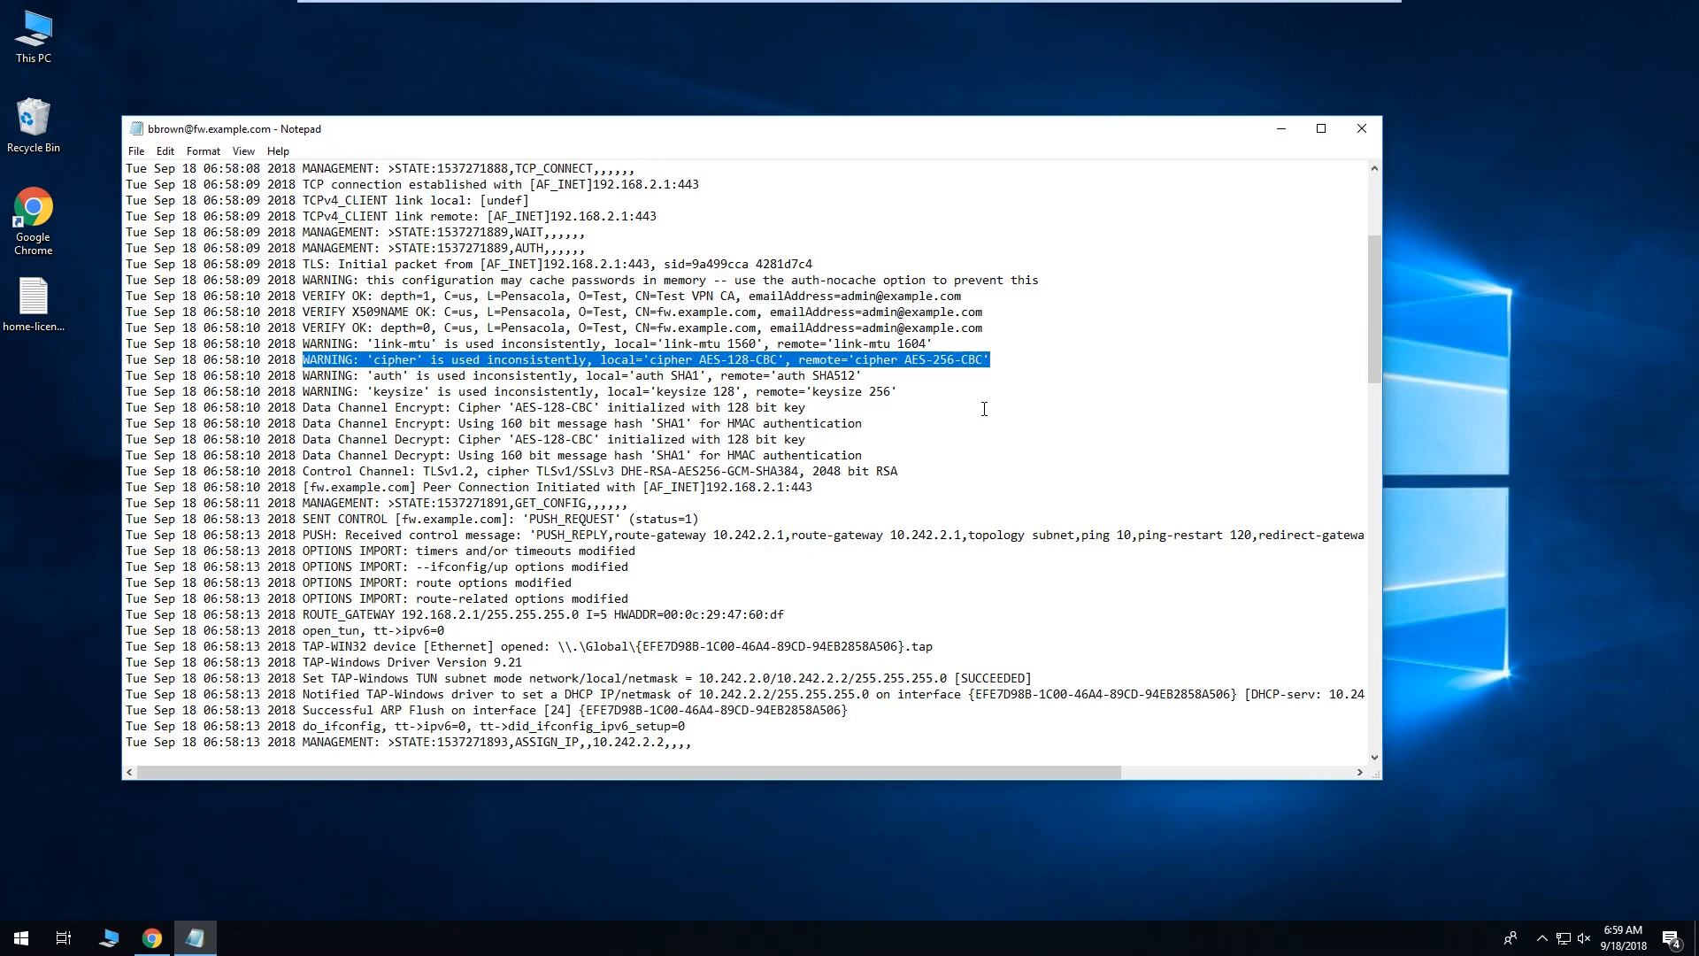
click(904, 360)
drag(904, 359, 973, 357)
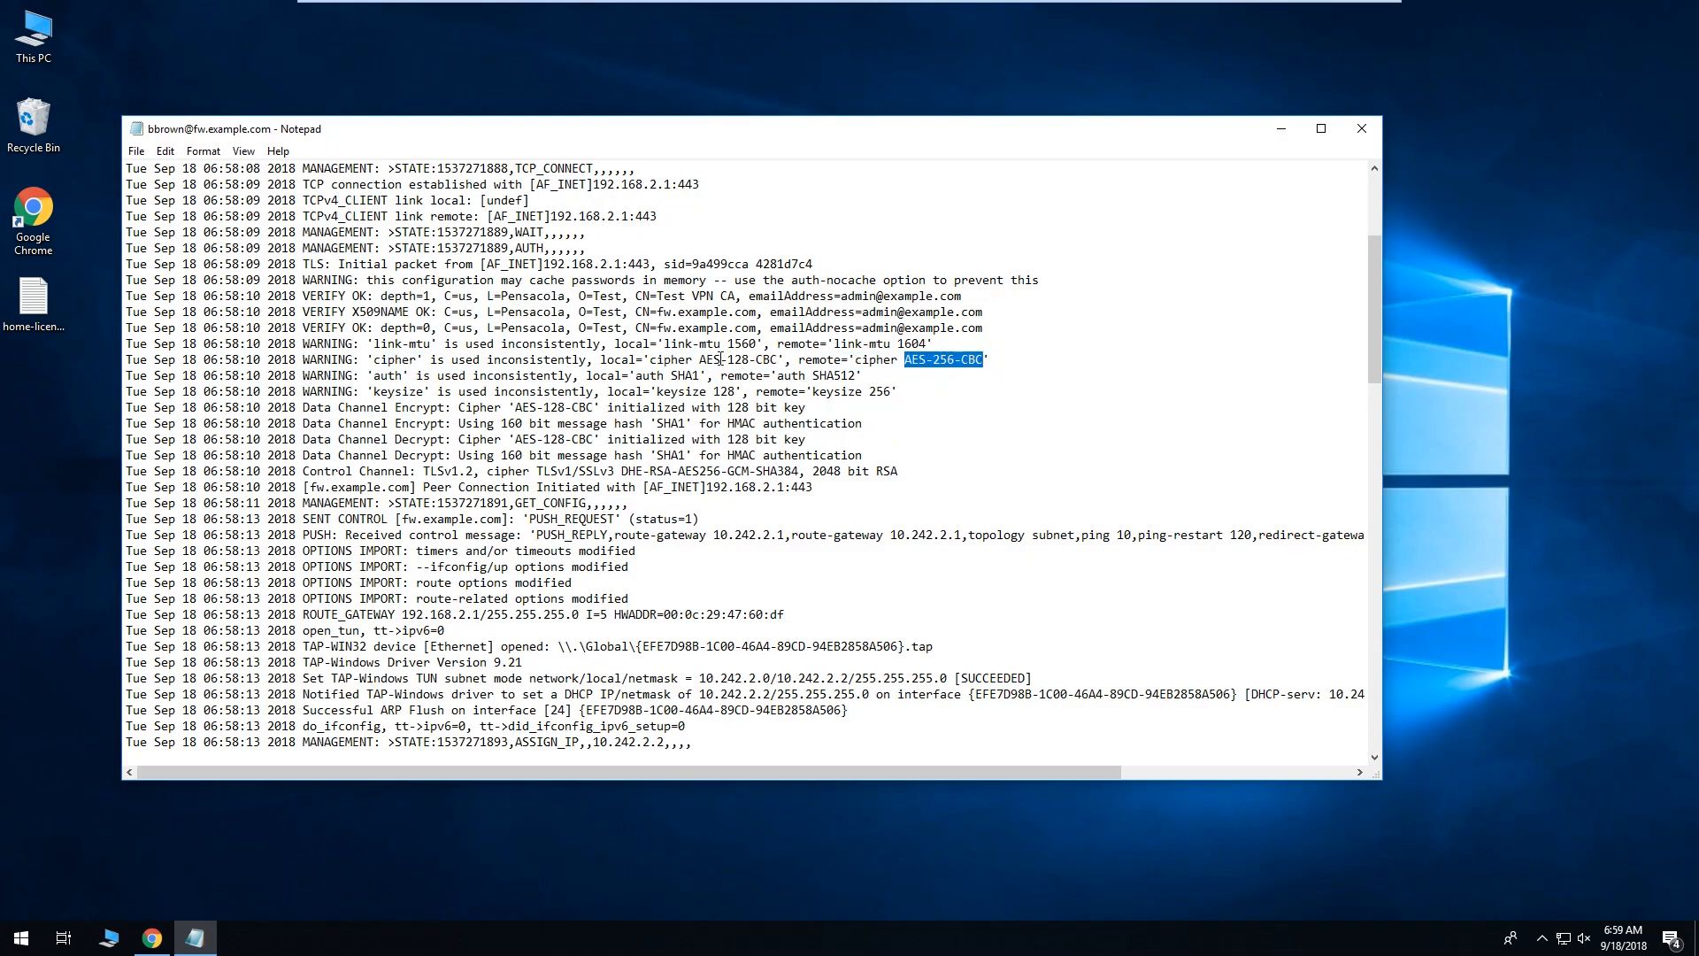
drag(699, 359, 774, 354)
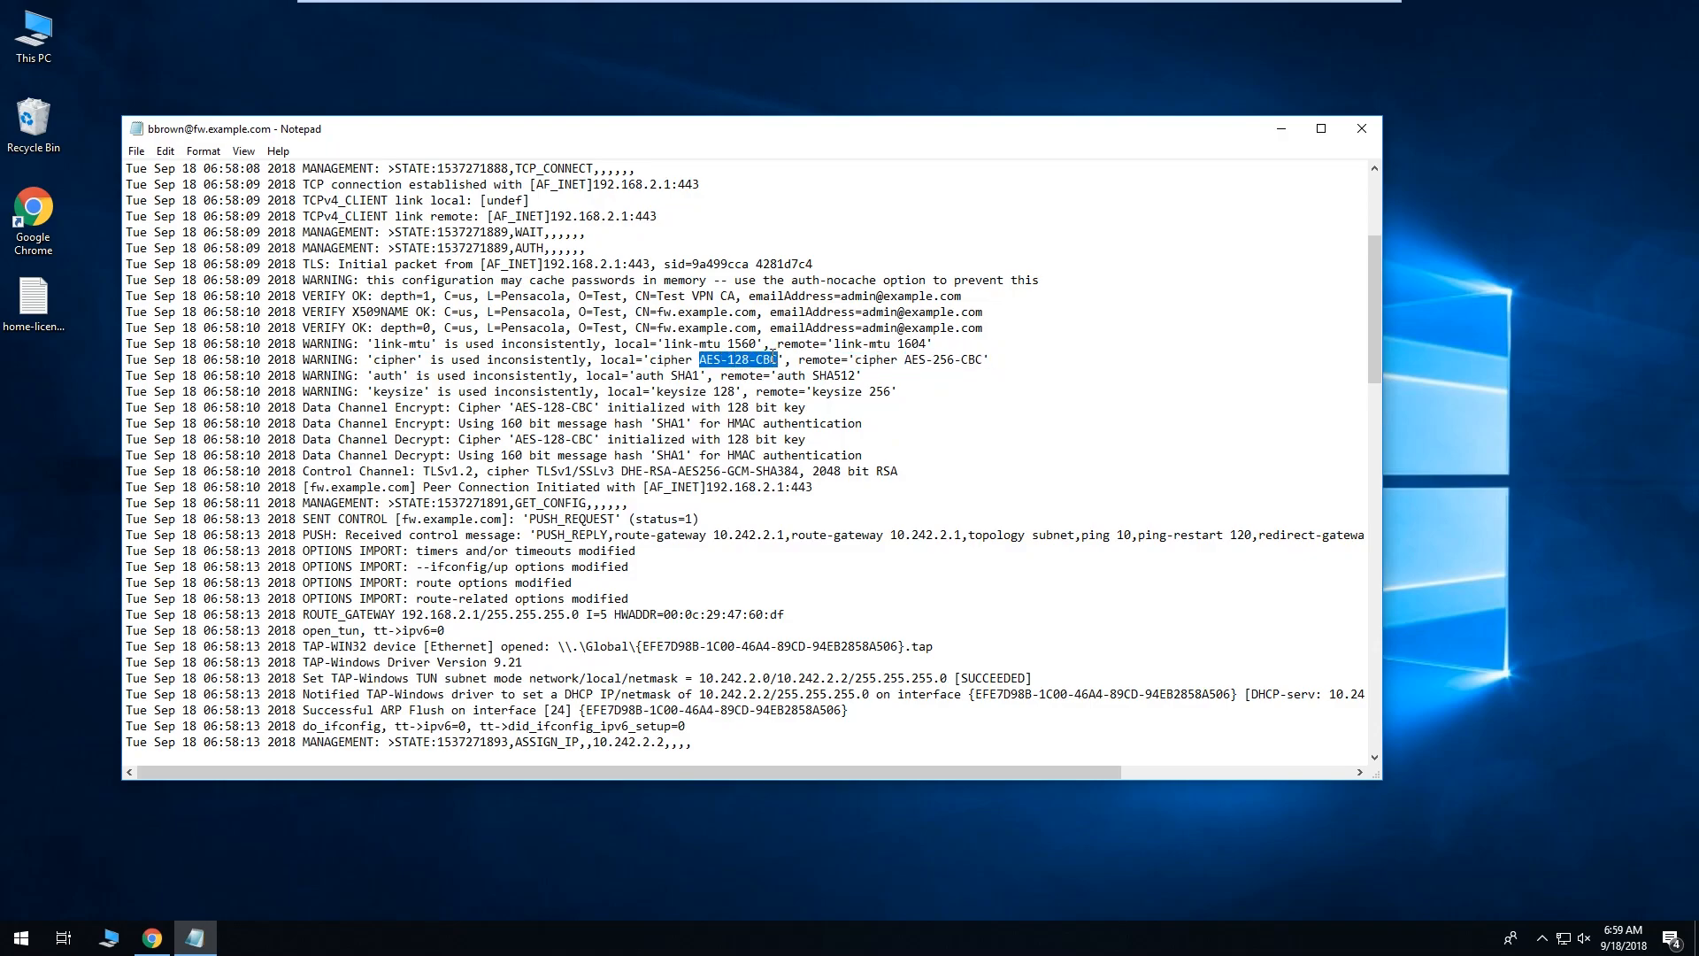
scroll(609, 338, down, 2)
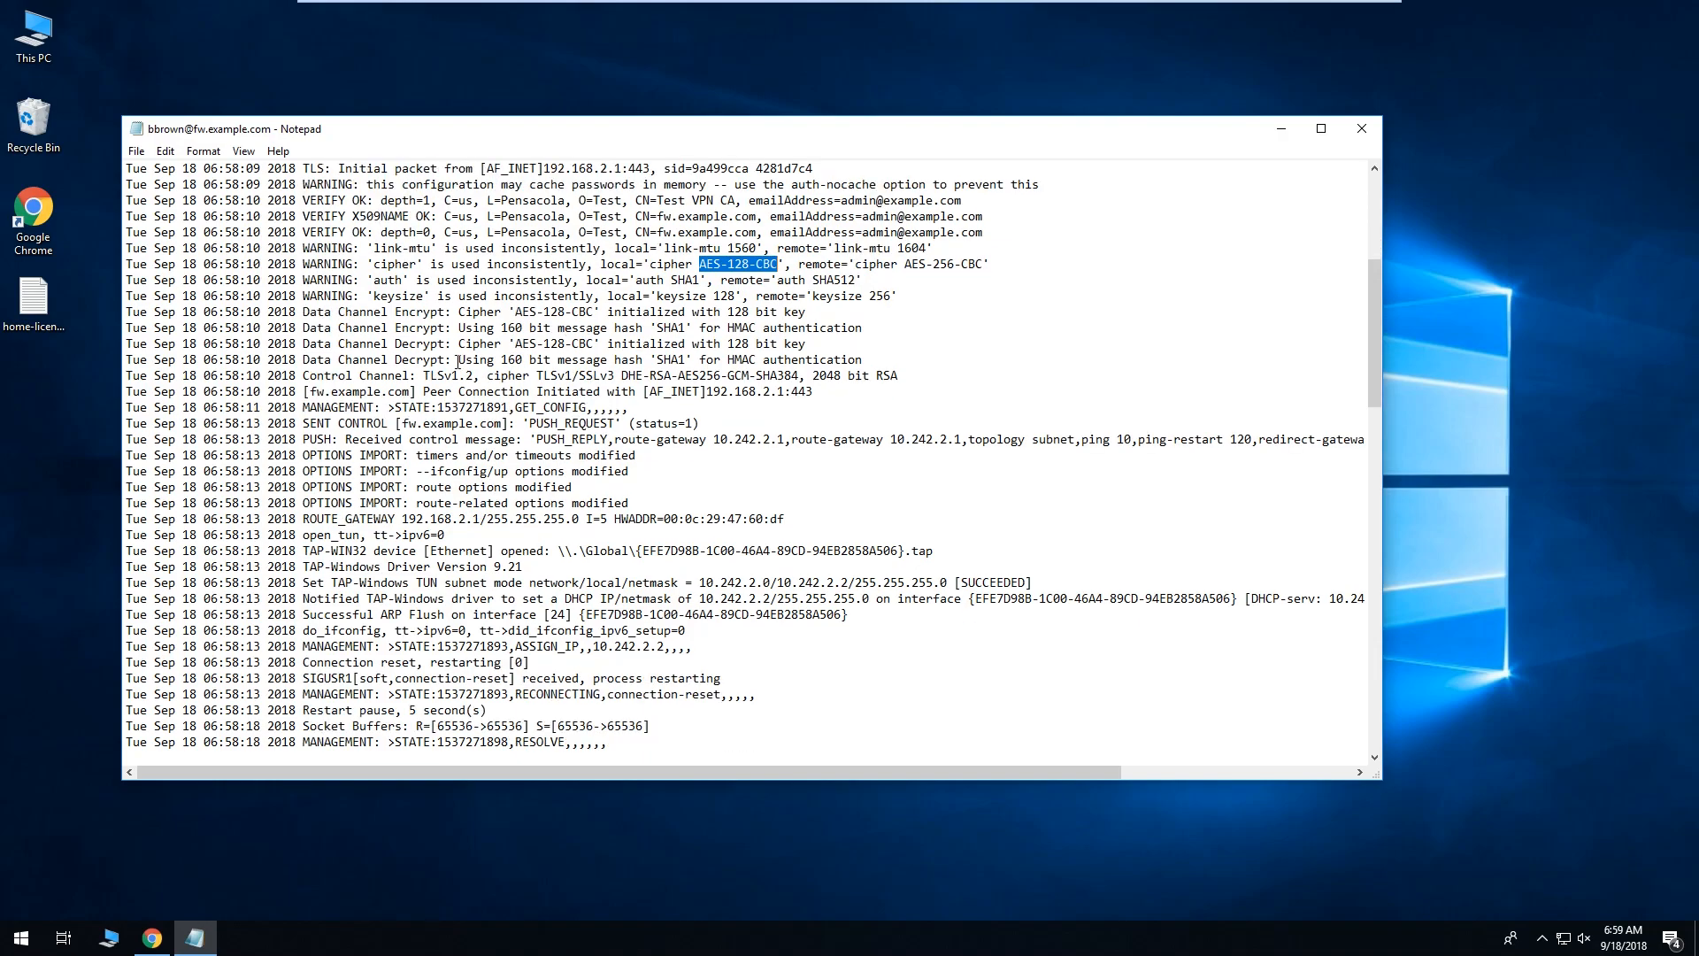
drag(307, 312, 814, 318)
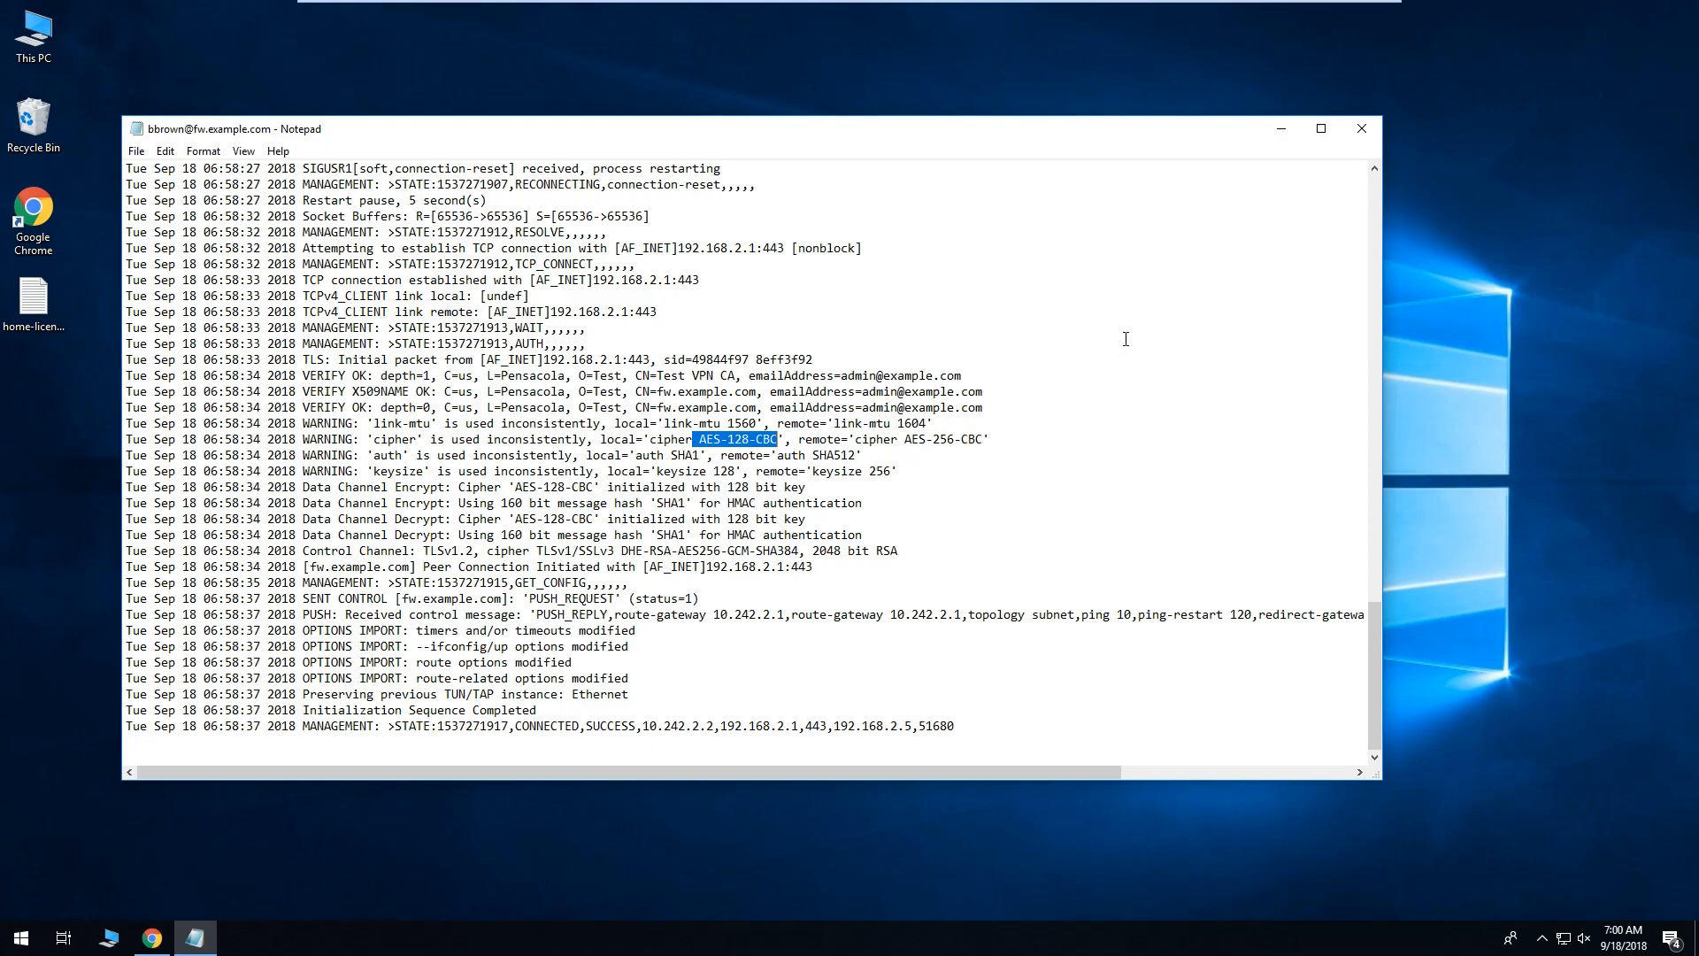
Close the VPN log and disconnect the VPN from the Sophos tray icon.
click(1361, 129)
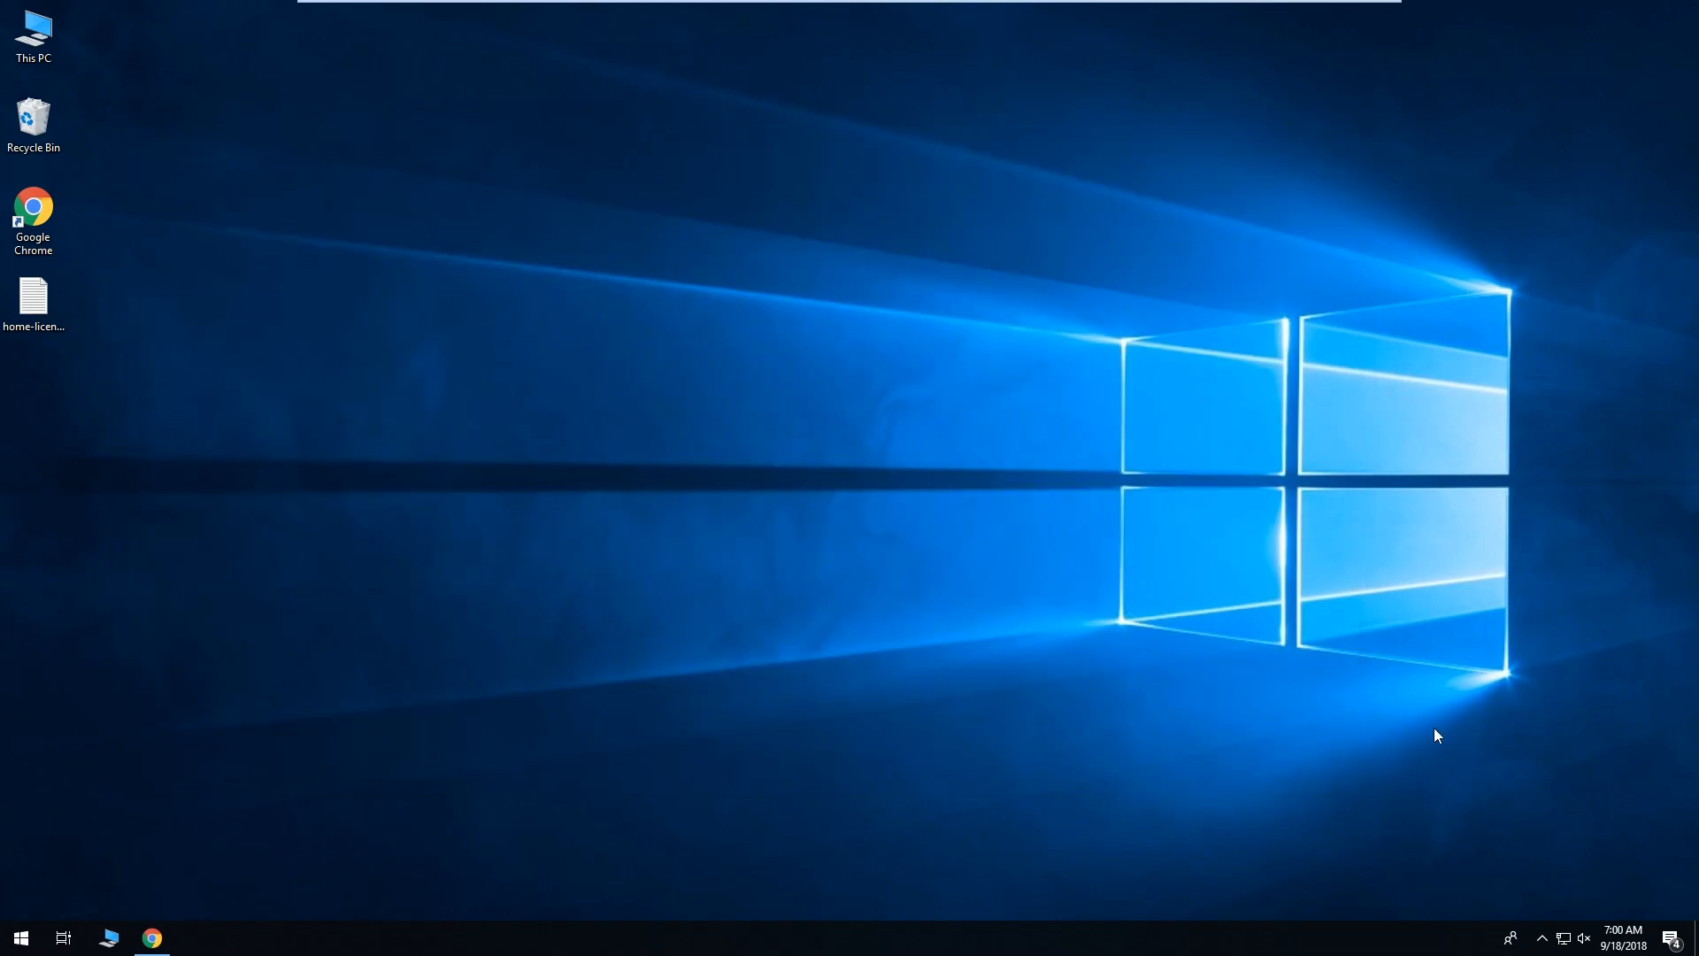
click(1542, 938)
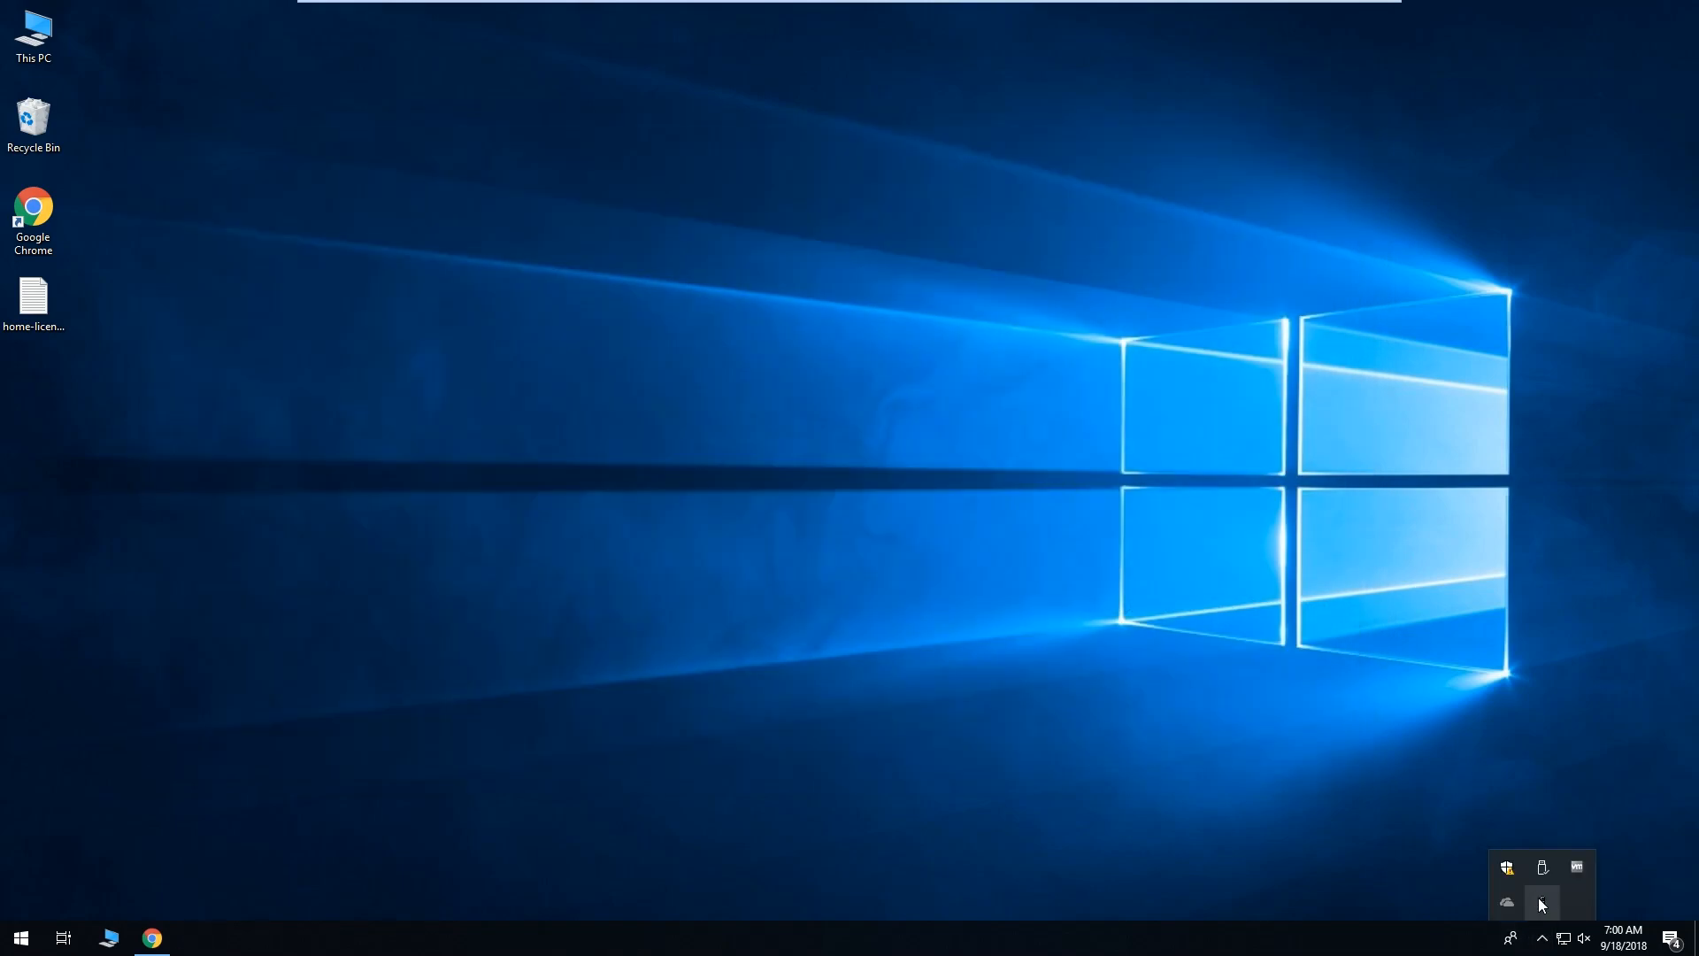
right_click(1538, 899)
click(1490, 801)
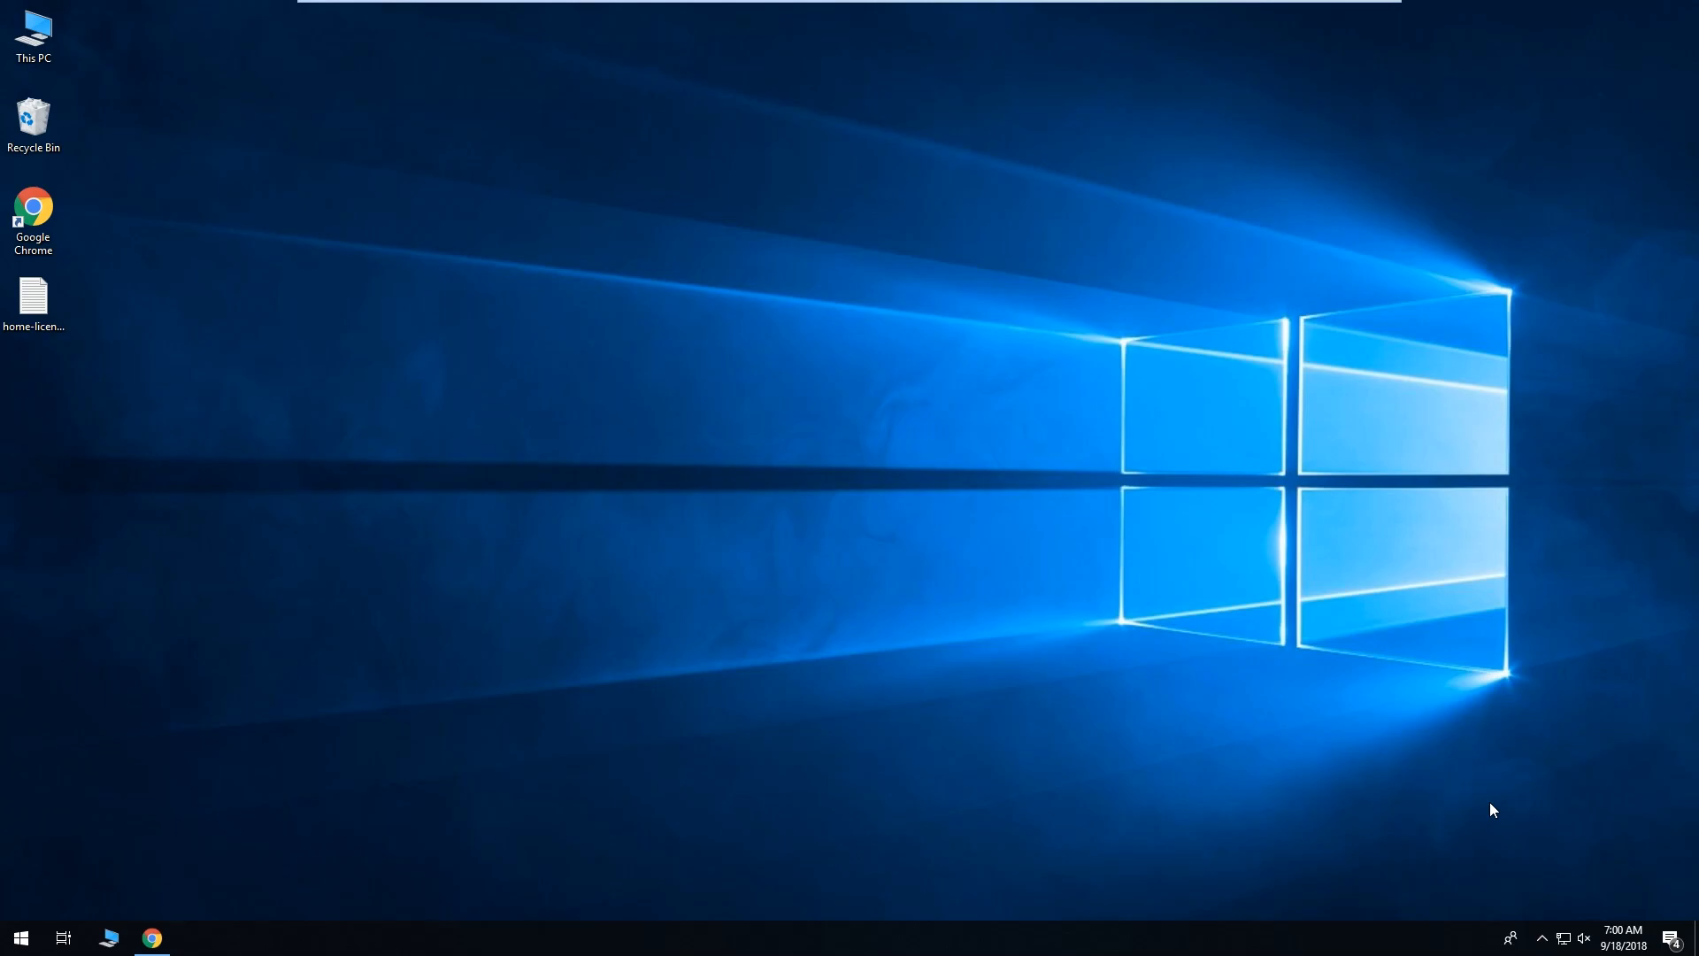
Exit the Sophos SSL VPN Client and return to the WebAdmin browser window.
click(1542, 938)
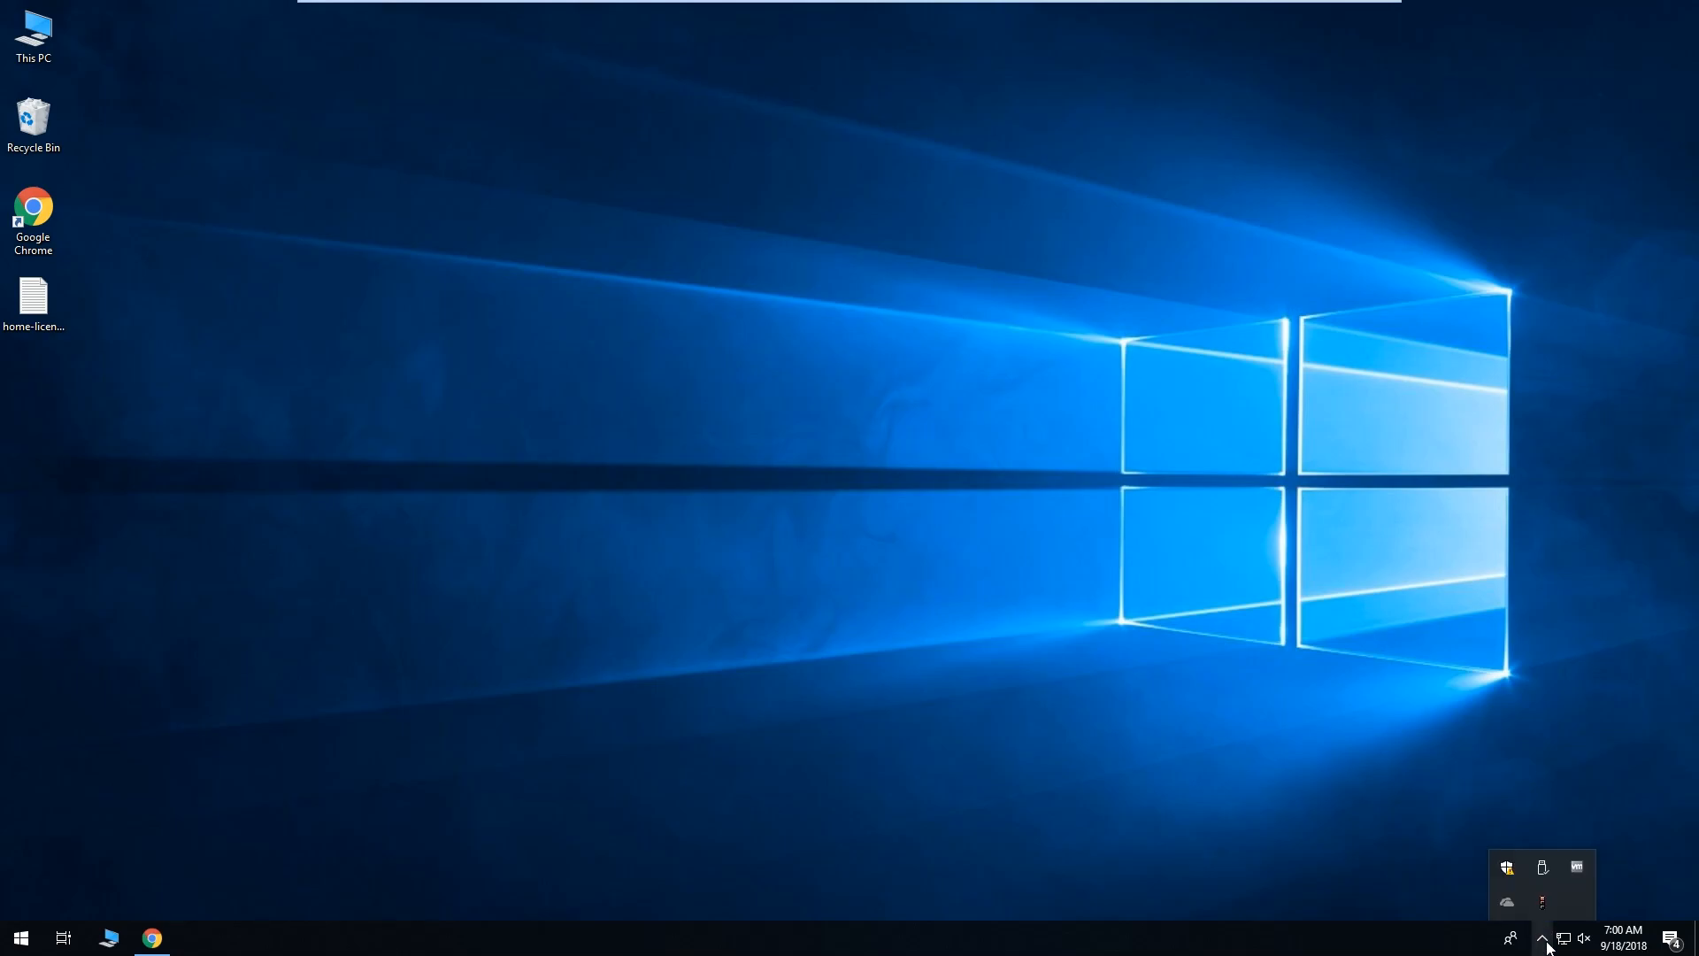
right_click(1543, 910)
click(1509, 897)
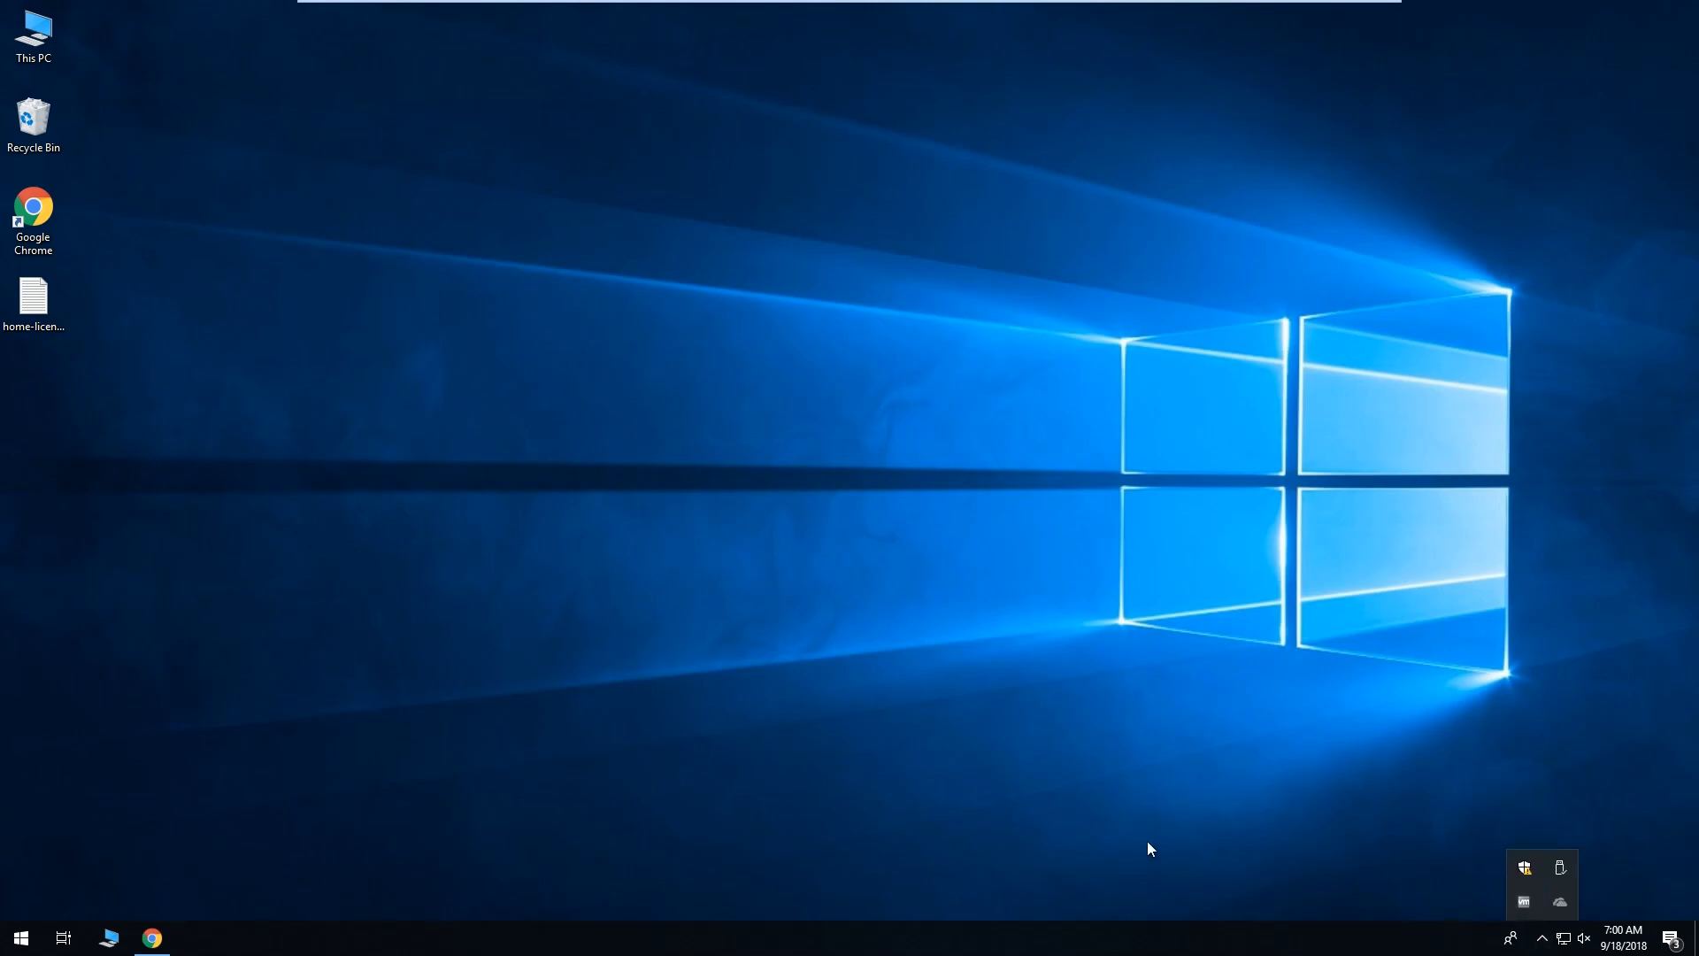
click(164, 938)
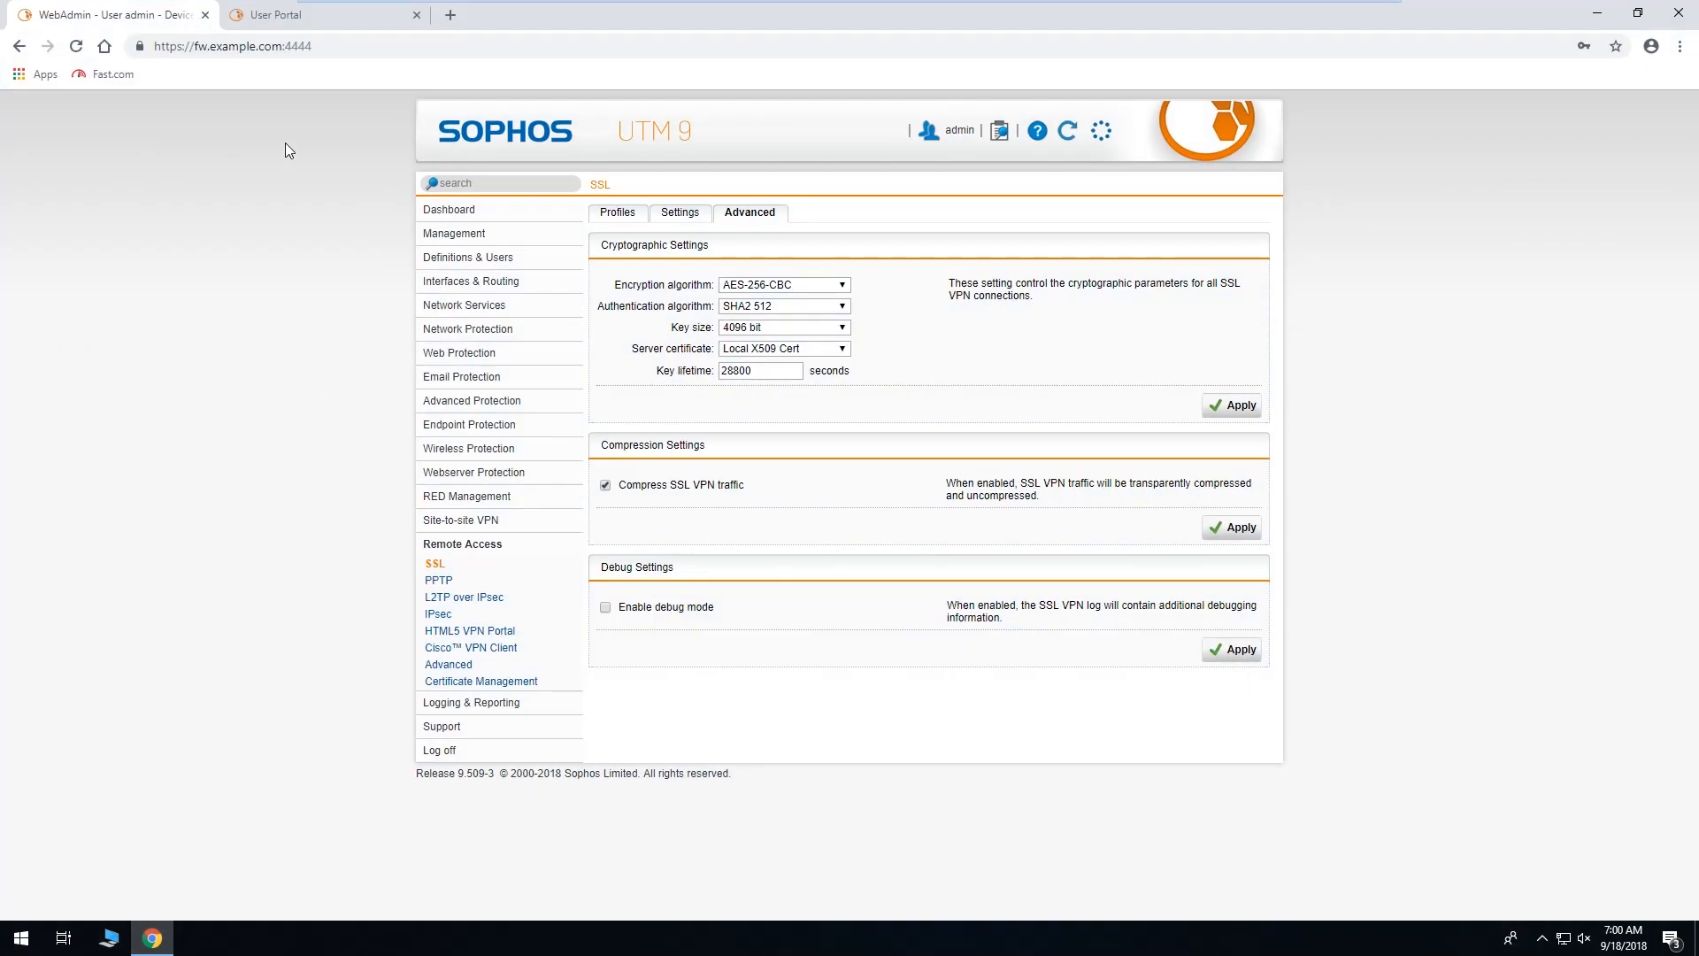
From the User Portal, download the 132 KB Windows configuration-update installer and run it.
click(266, 15)
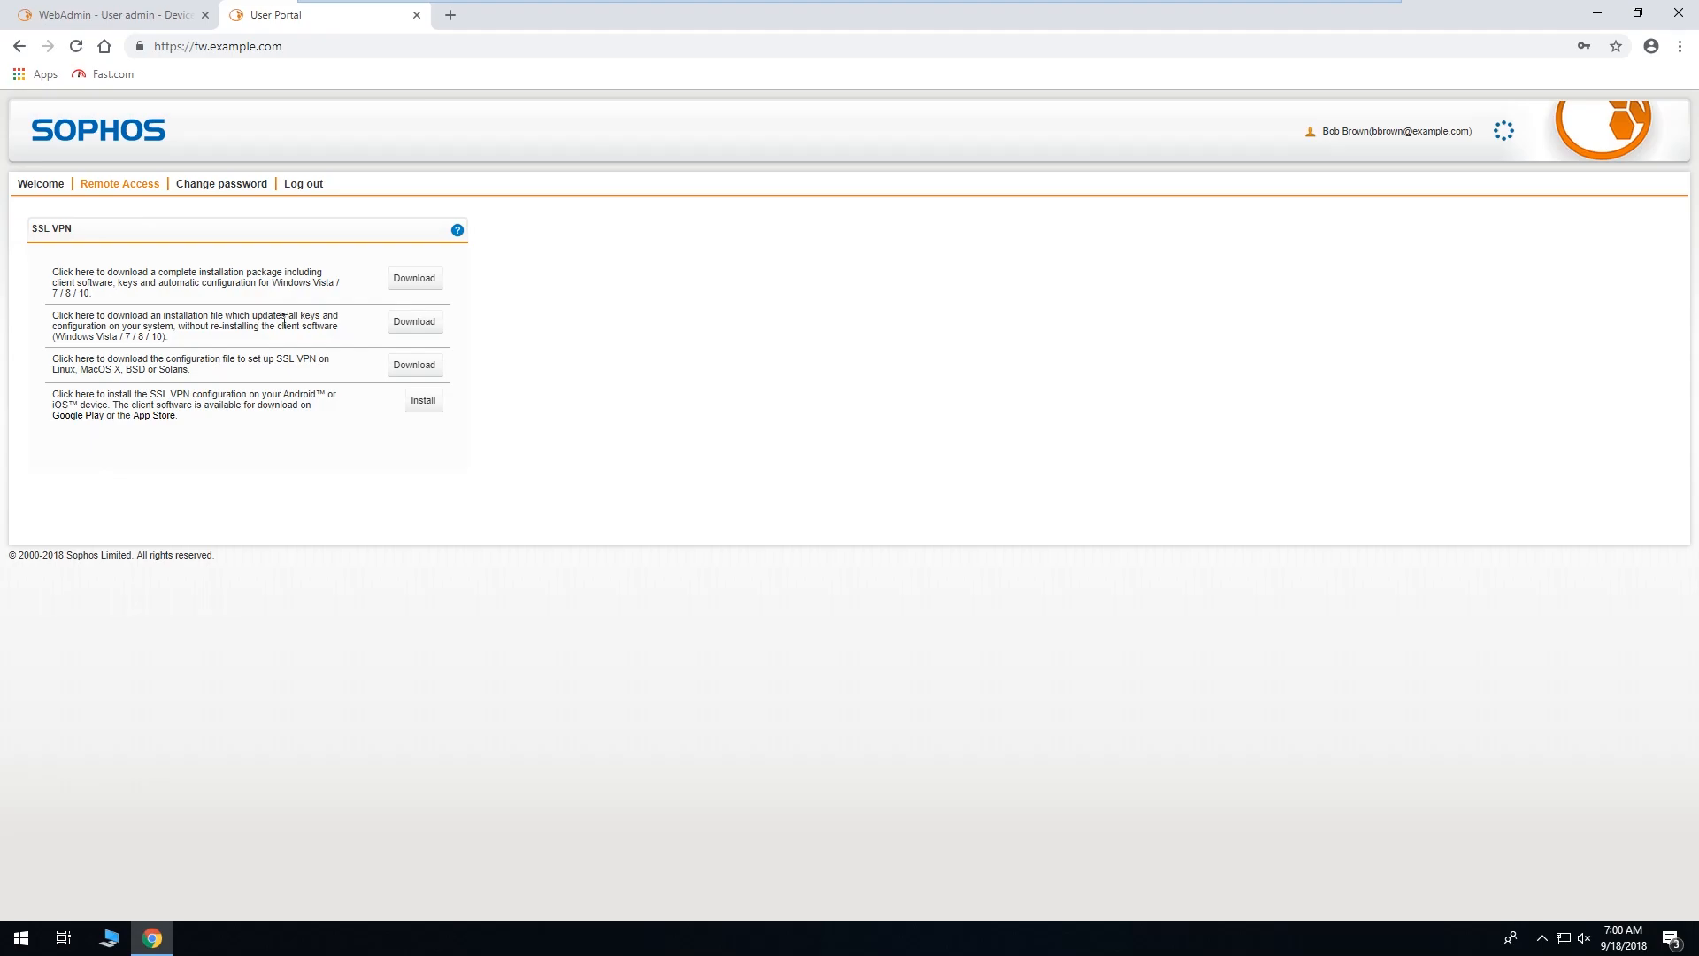
click(408, 327)
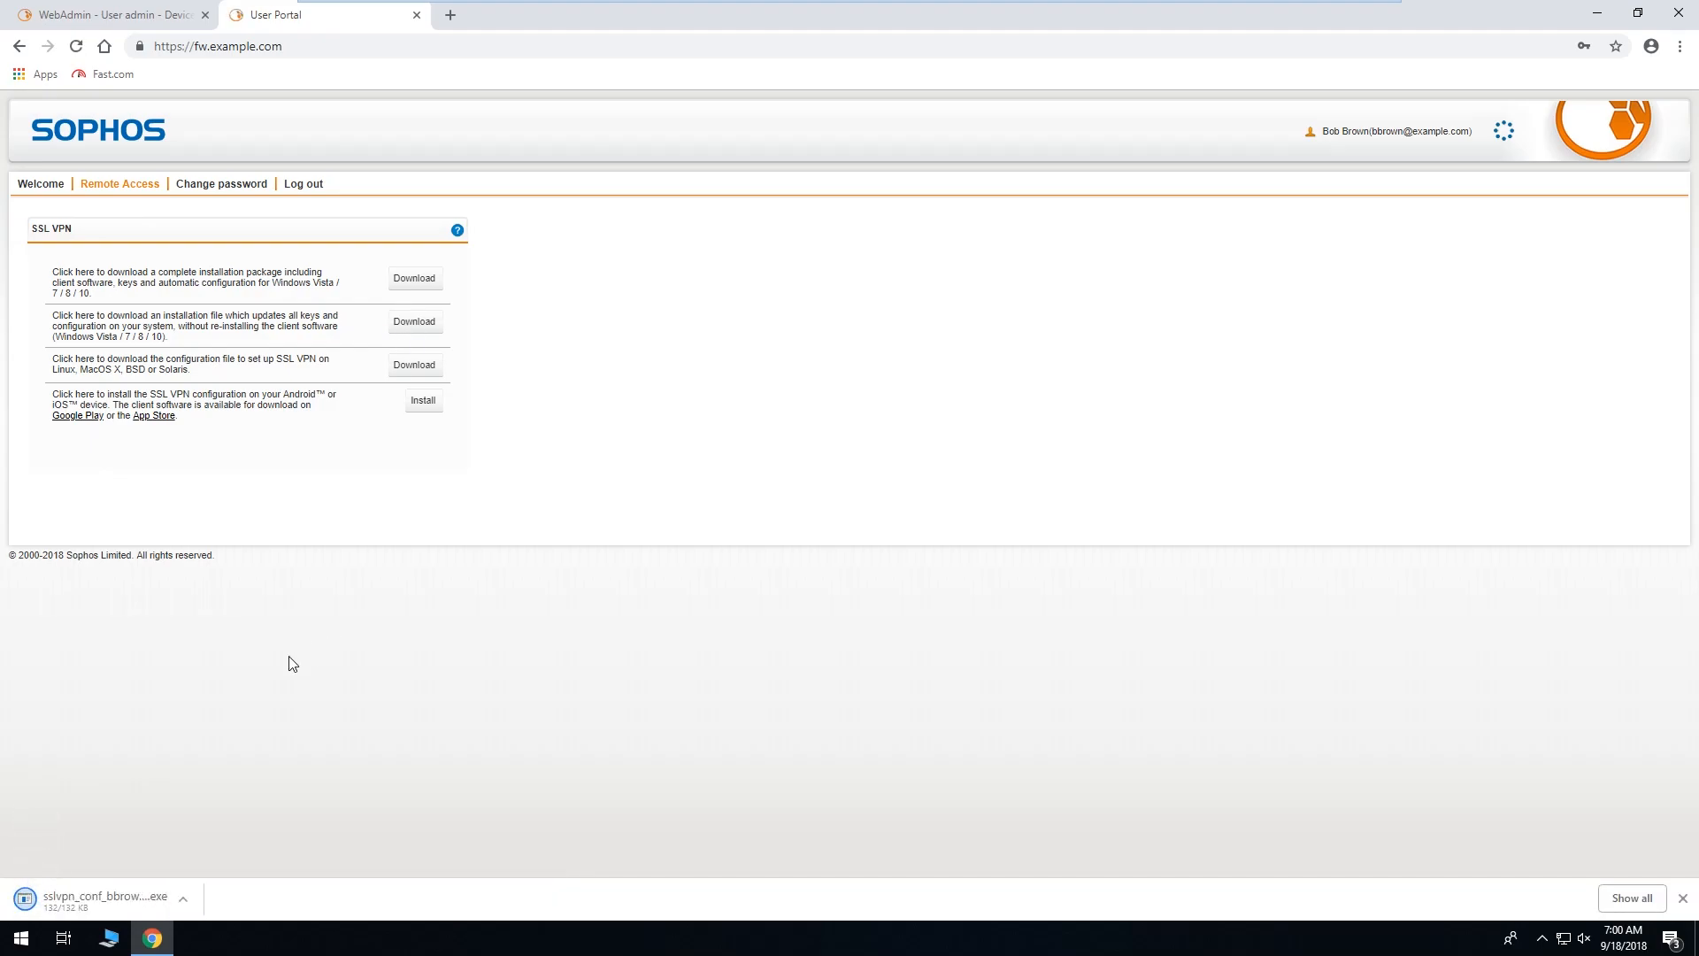
click(126, 896)
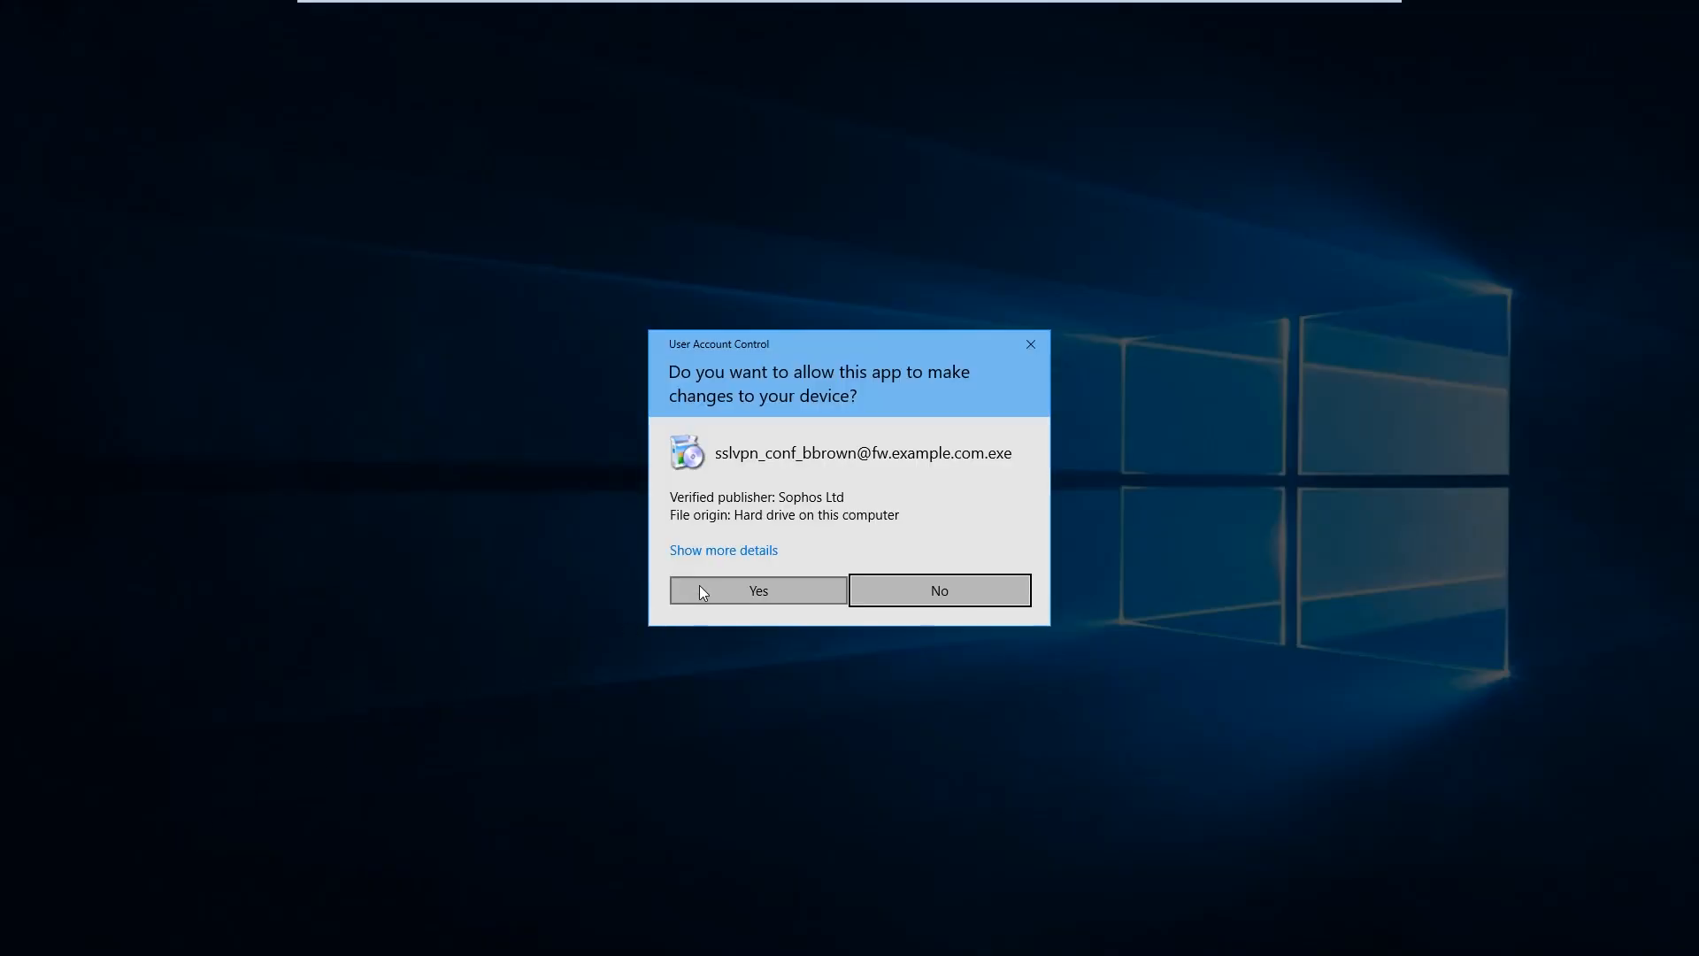
Approve and run the Sophos SSL VPN Client configuration Setup through to completion.
click(703, 588)
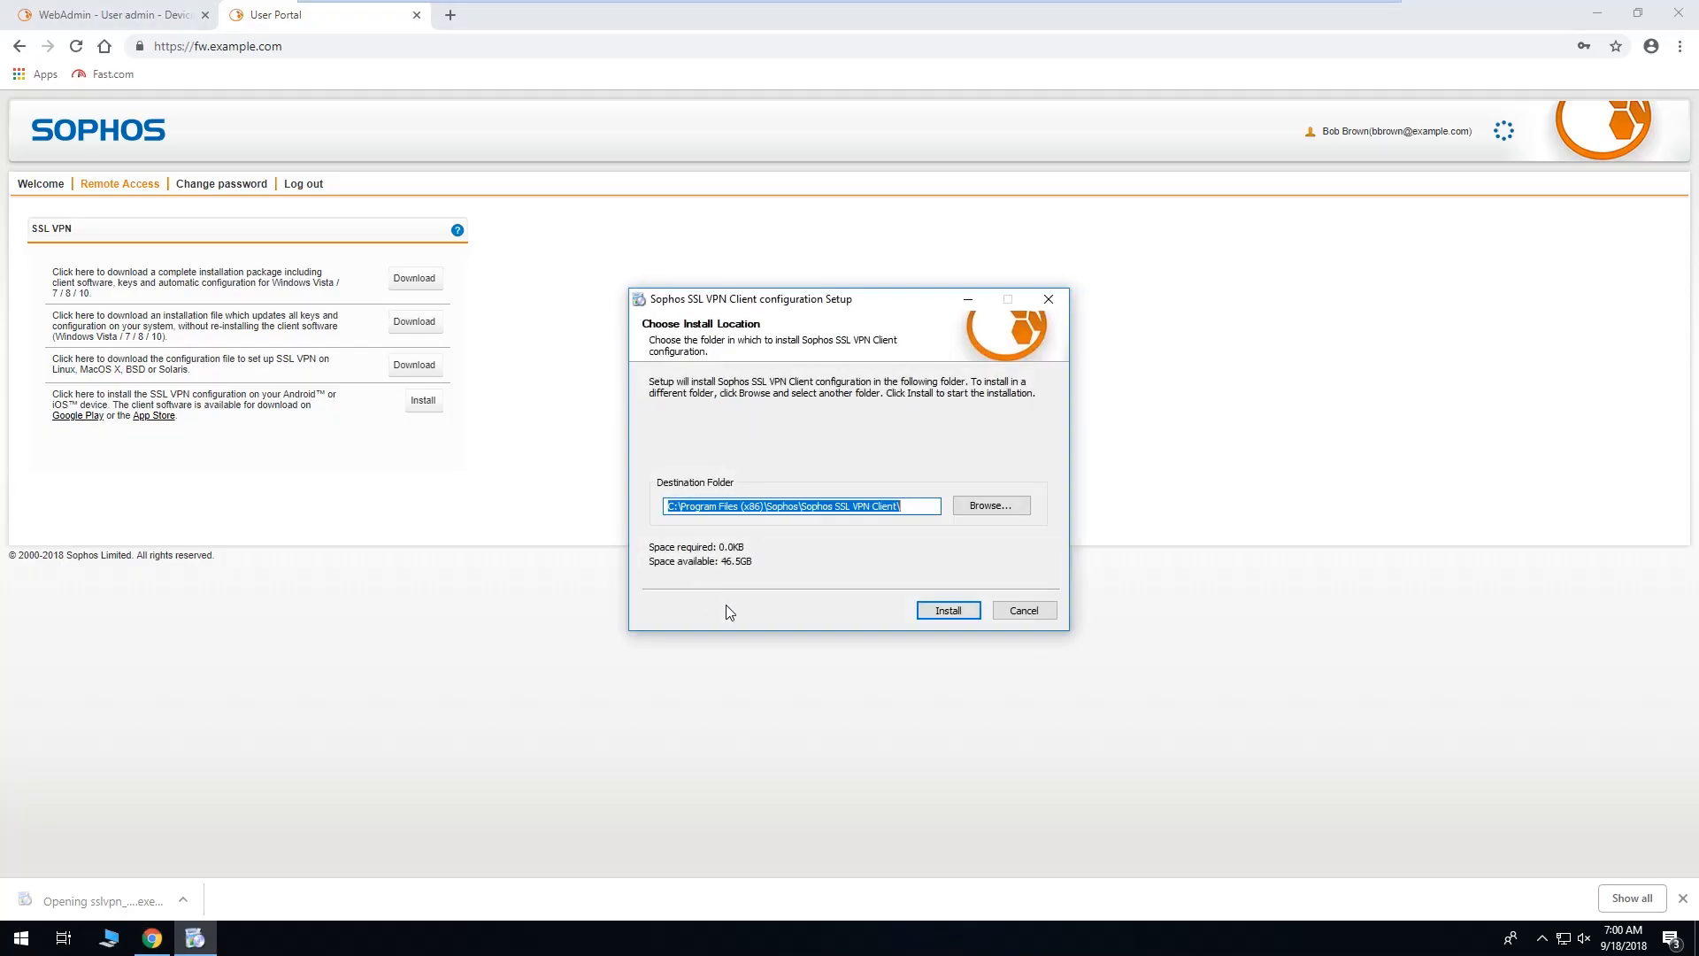
click(937, 618)
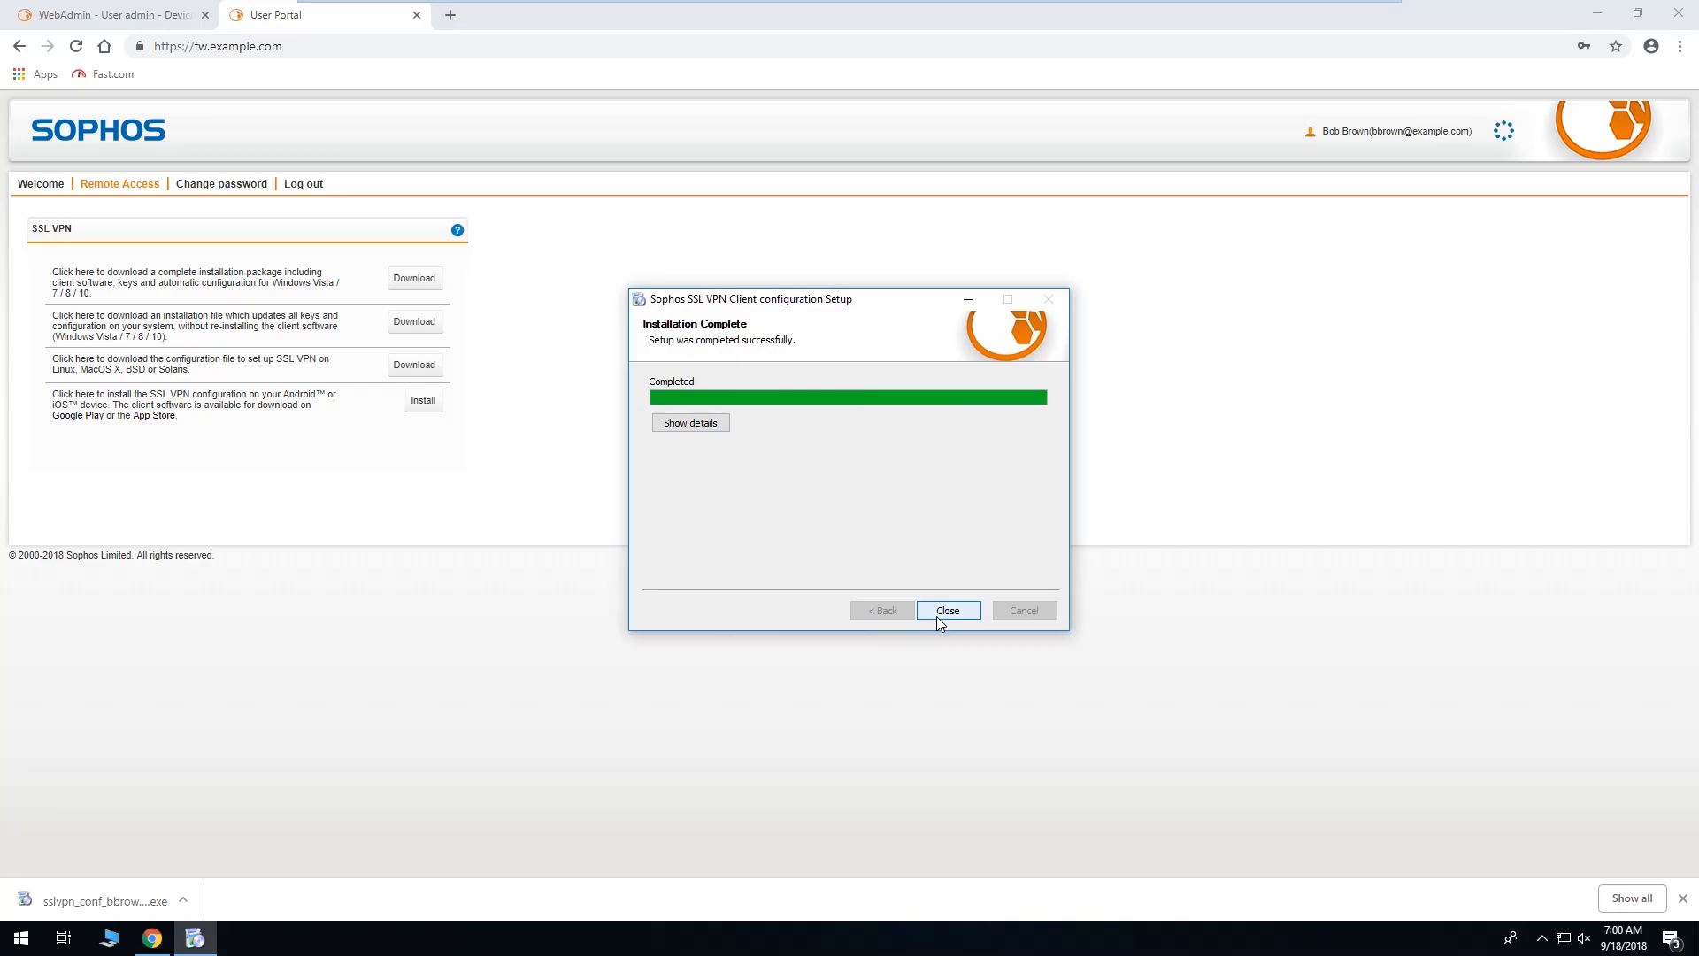
click(937, 618)
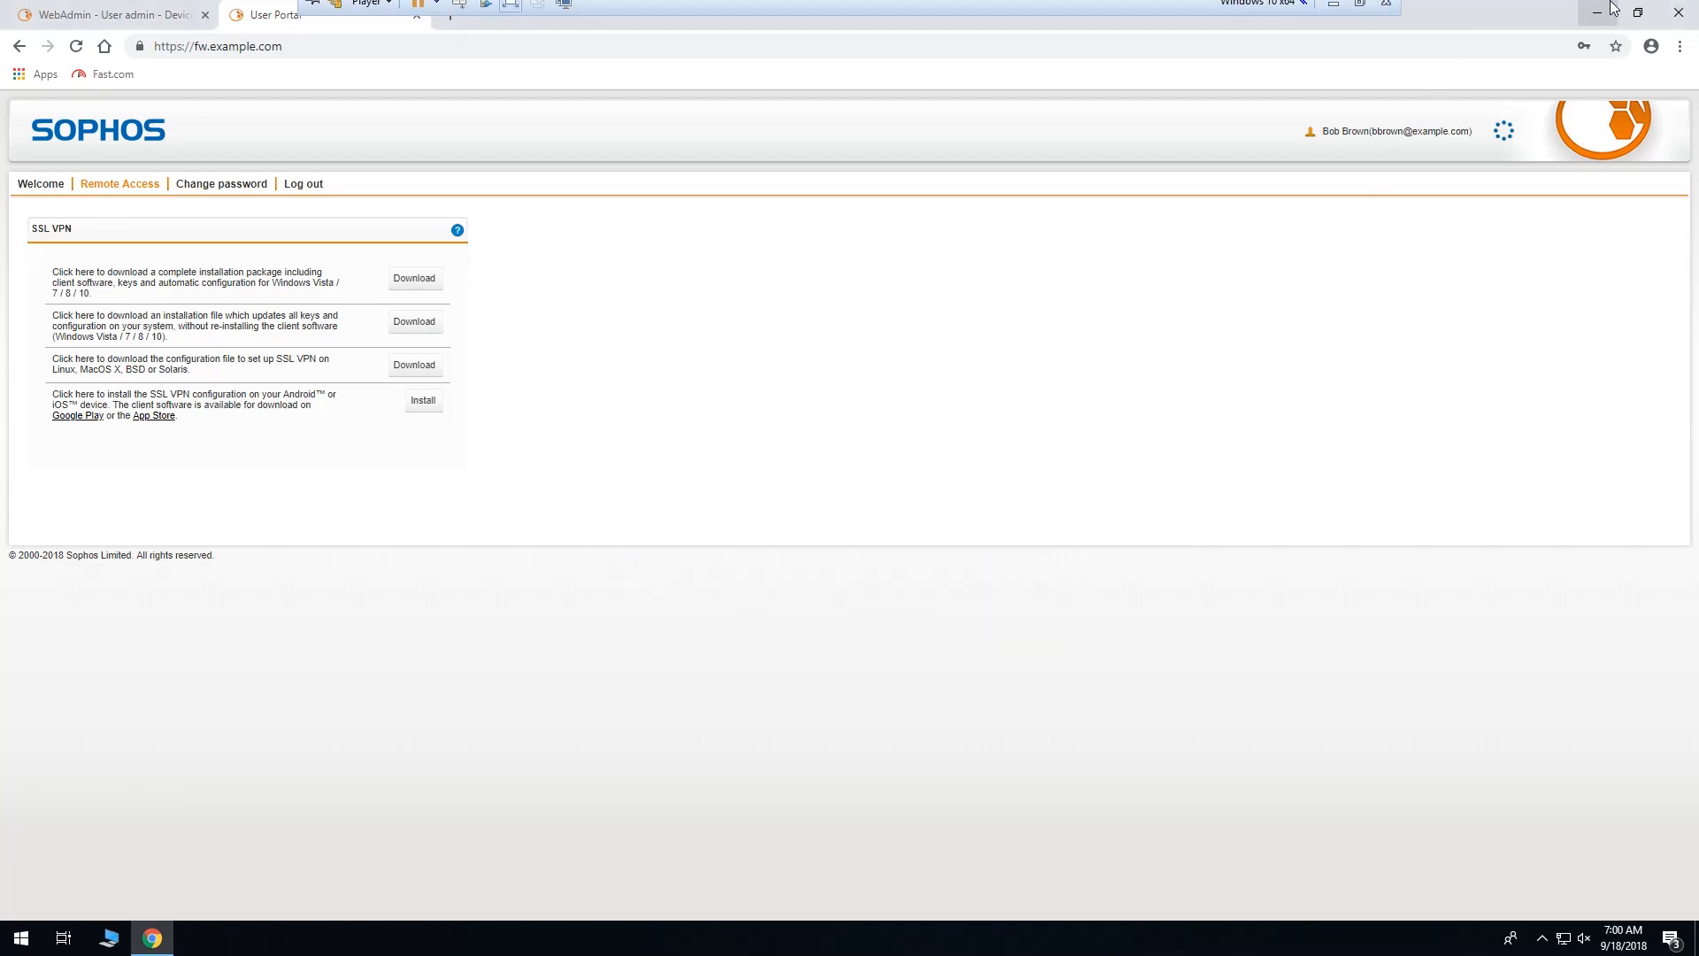
Minimise Chrome and answer the compatibility prompt with 'This program installed correctly'.
click(1597, 12)
click(1542, 940)
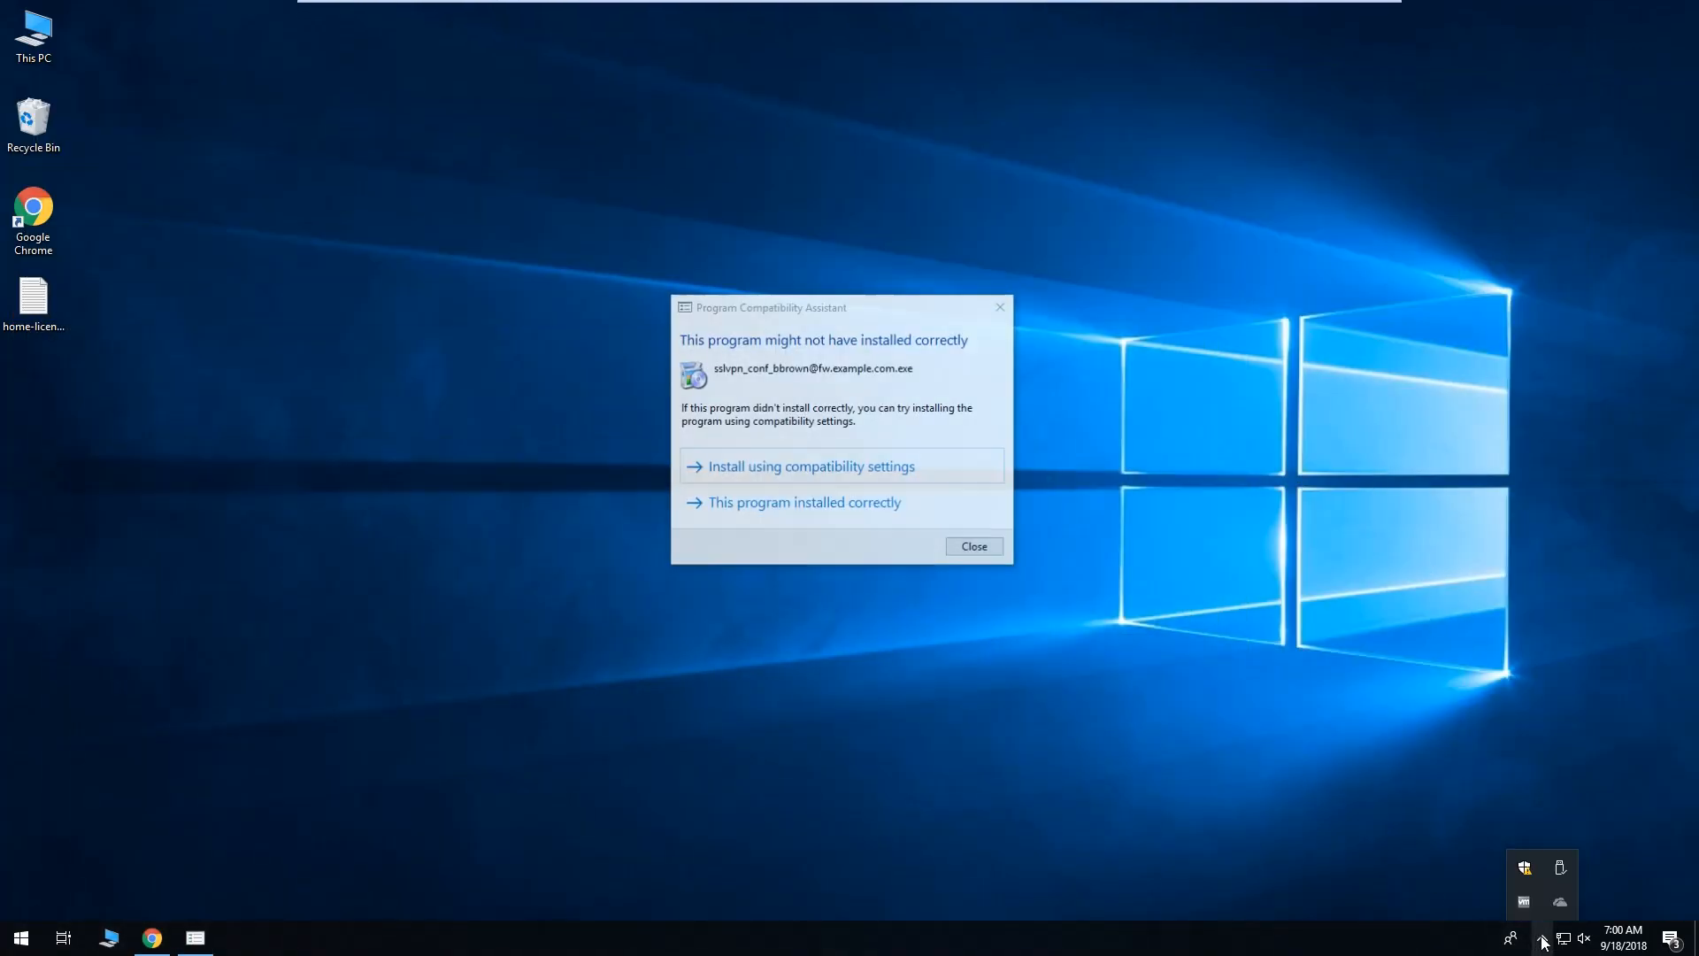
click(1542, 940)
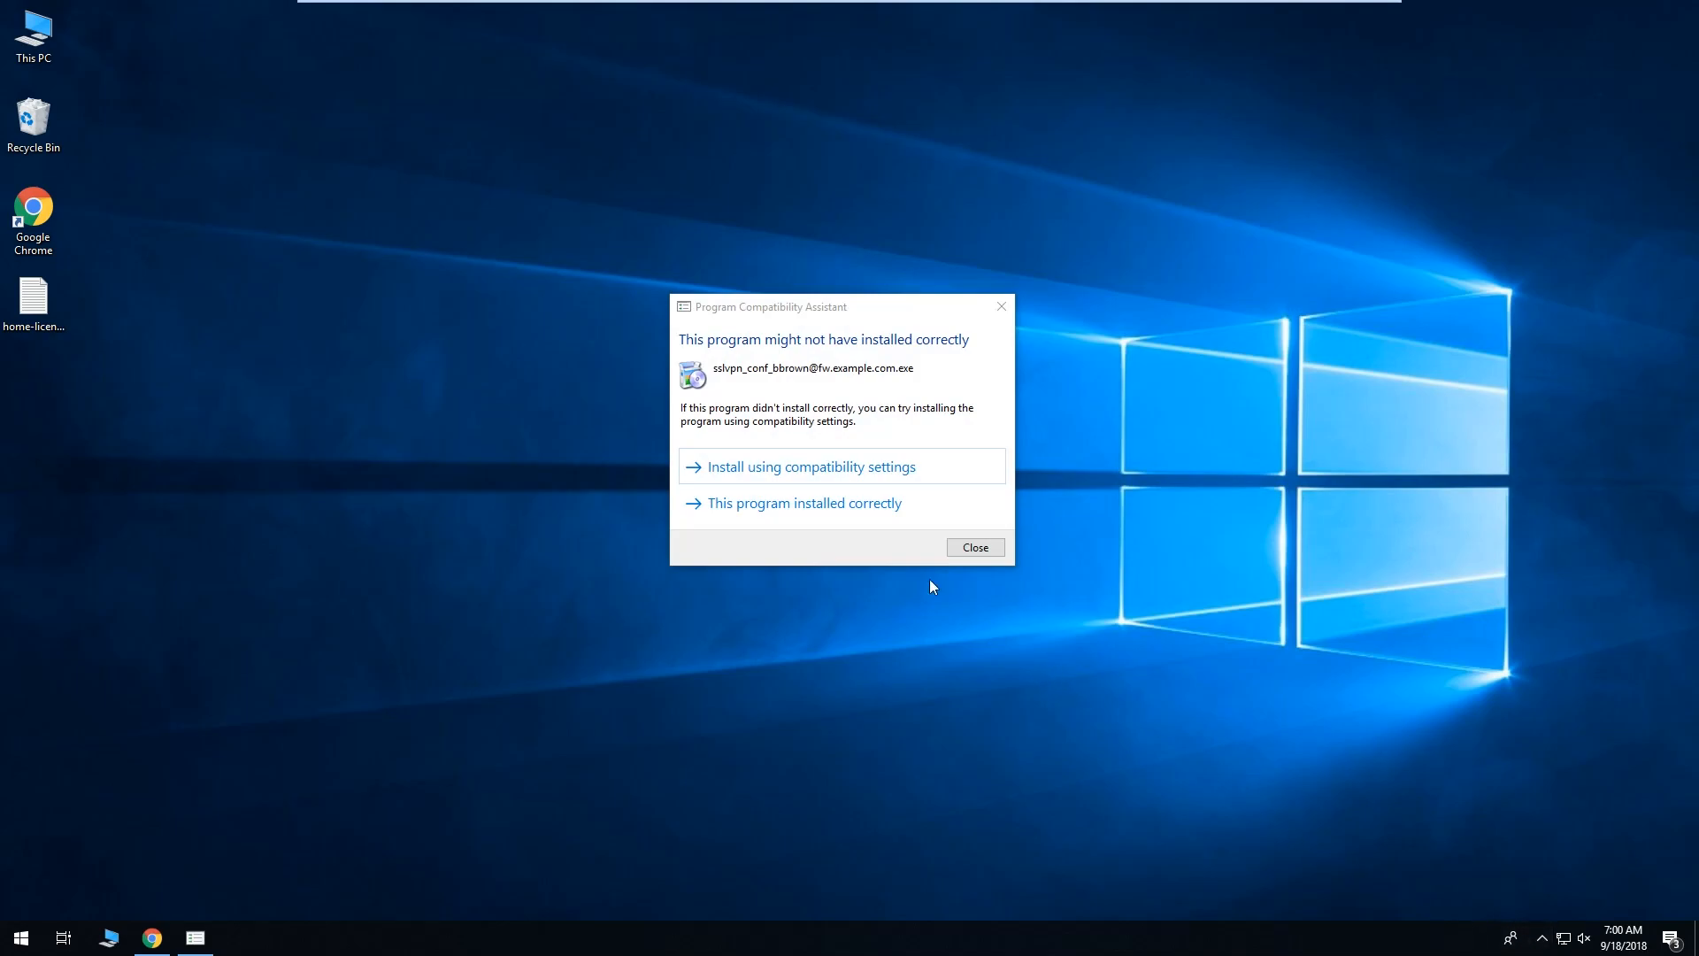
click(846, 505)
click(21, 937)
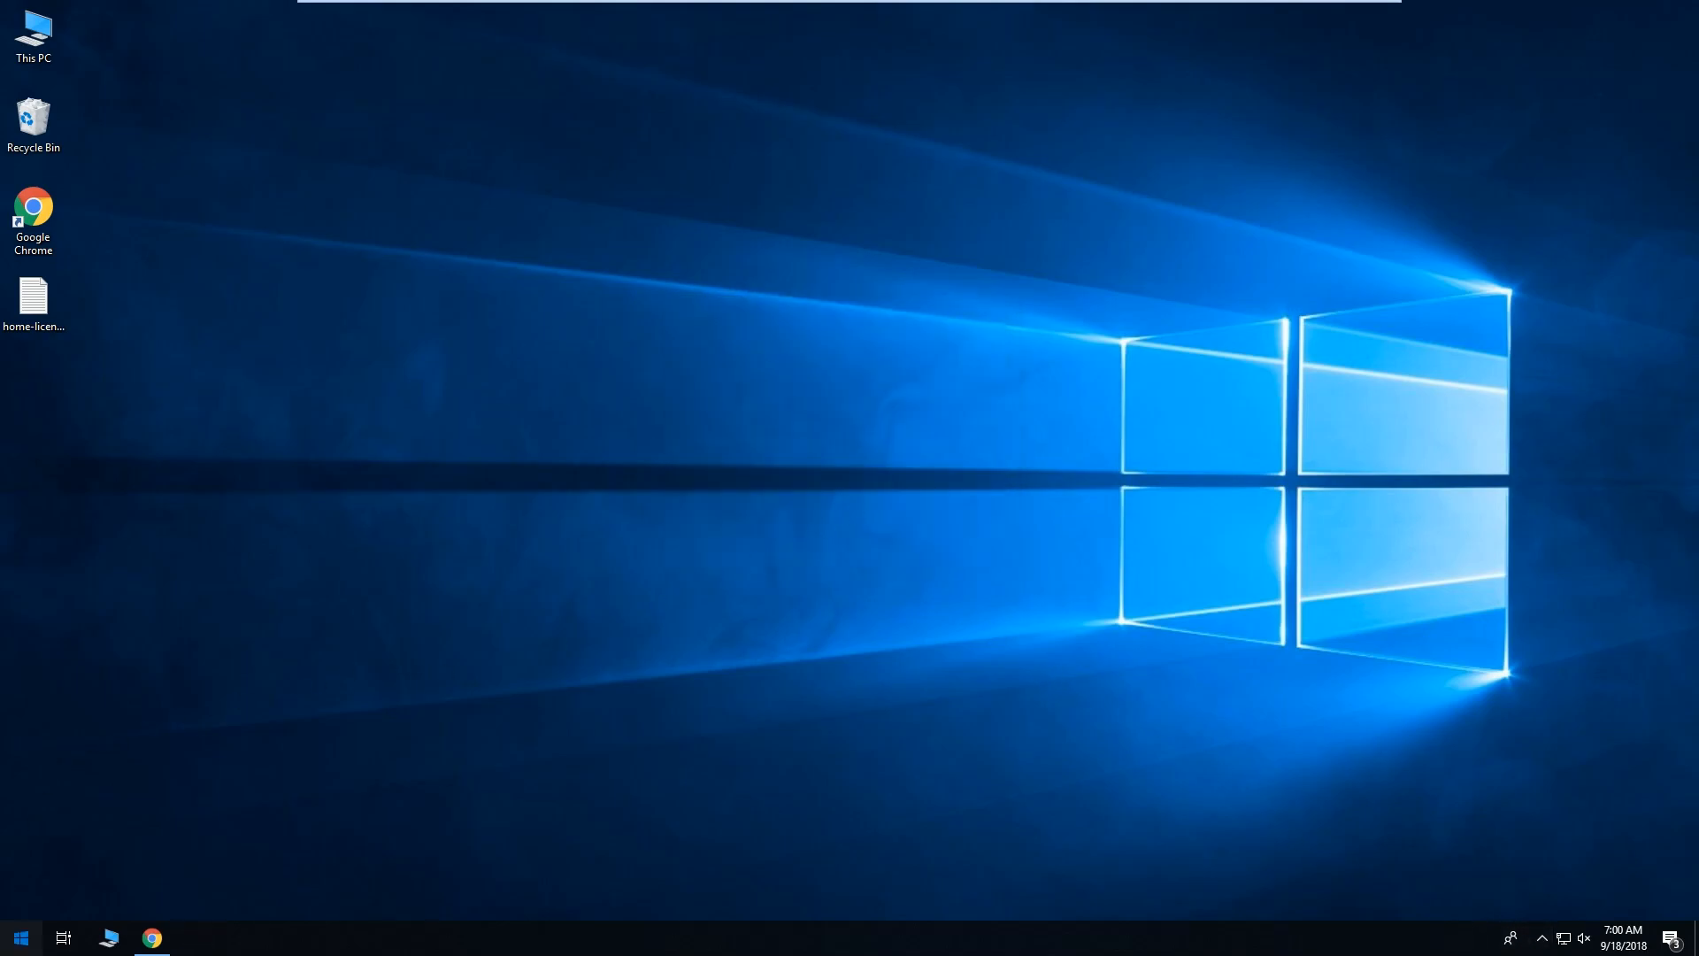
Launch the Sophos SSL VPN Client and connect with the user's username and password.
click(130, 460)
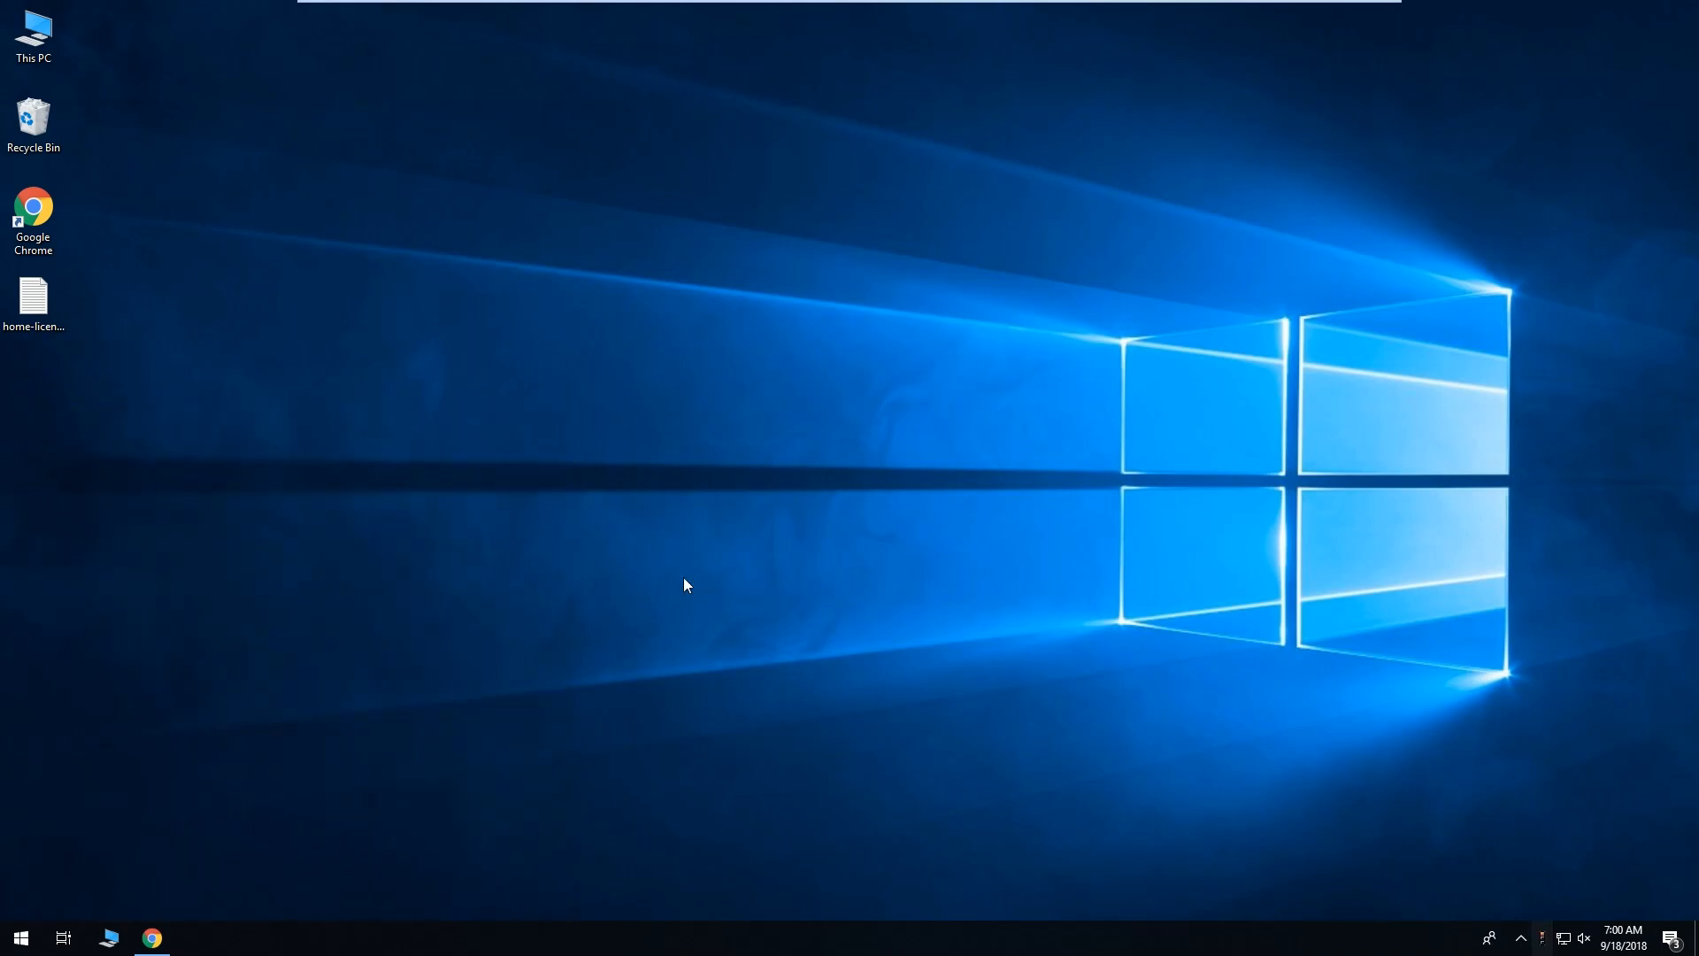
right_click(1547, 942)
click(1520, 816)
key(Tab)
text(*******)
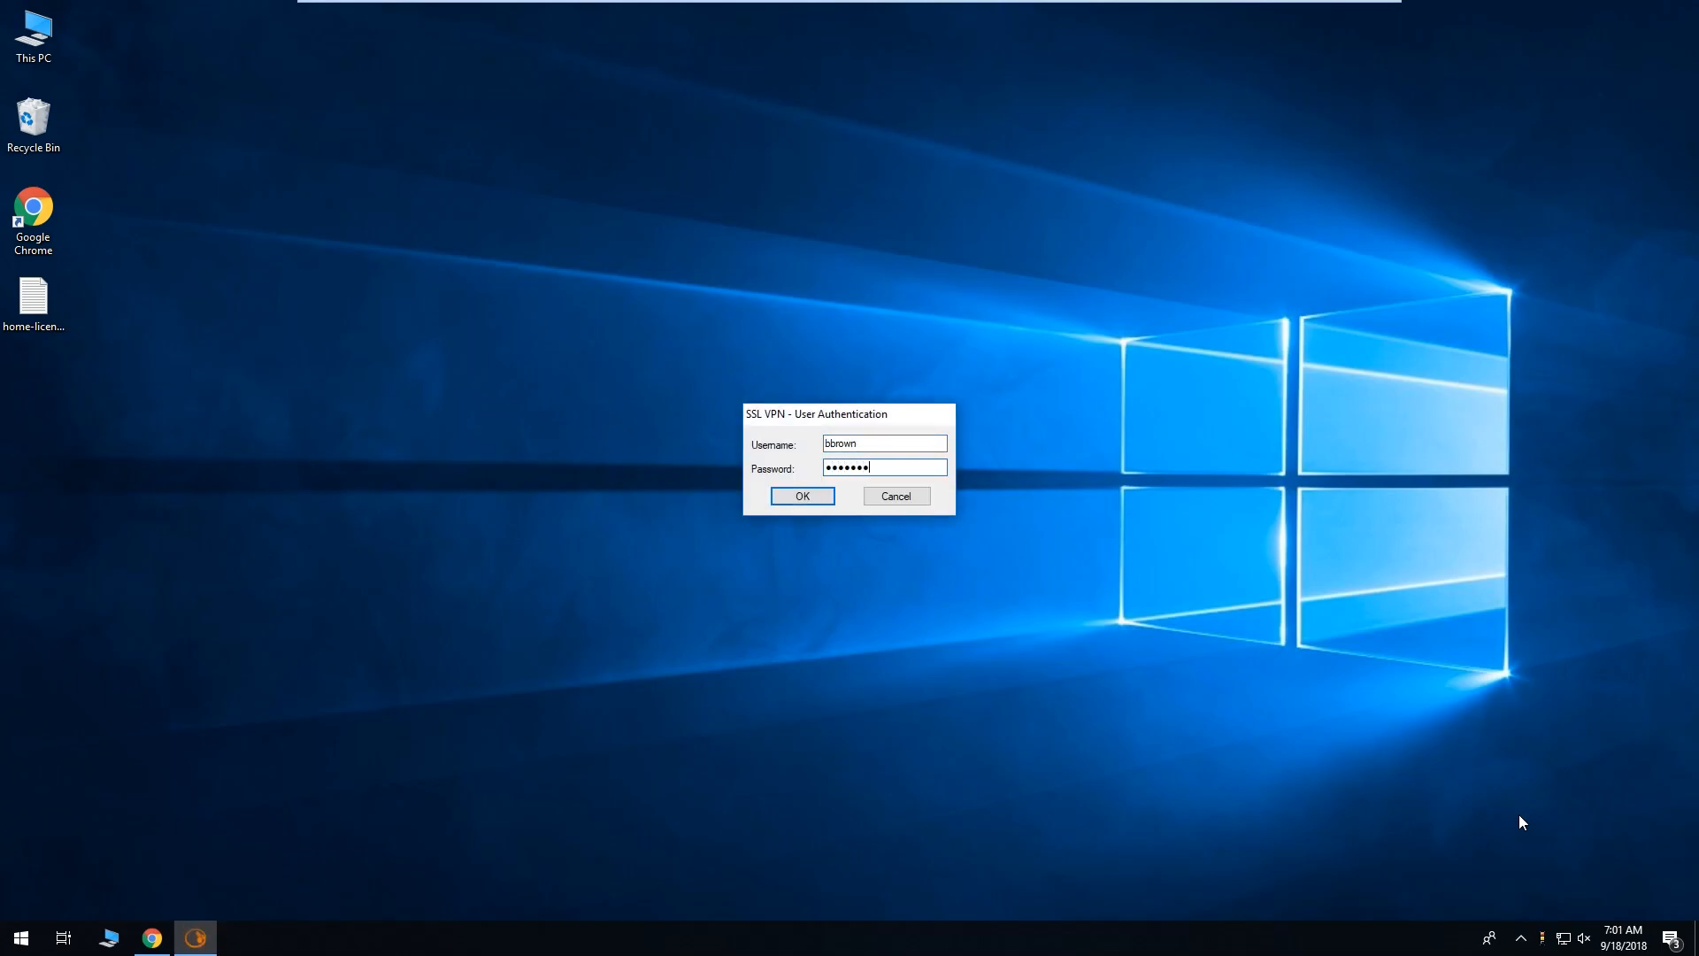
key(Return)
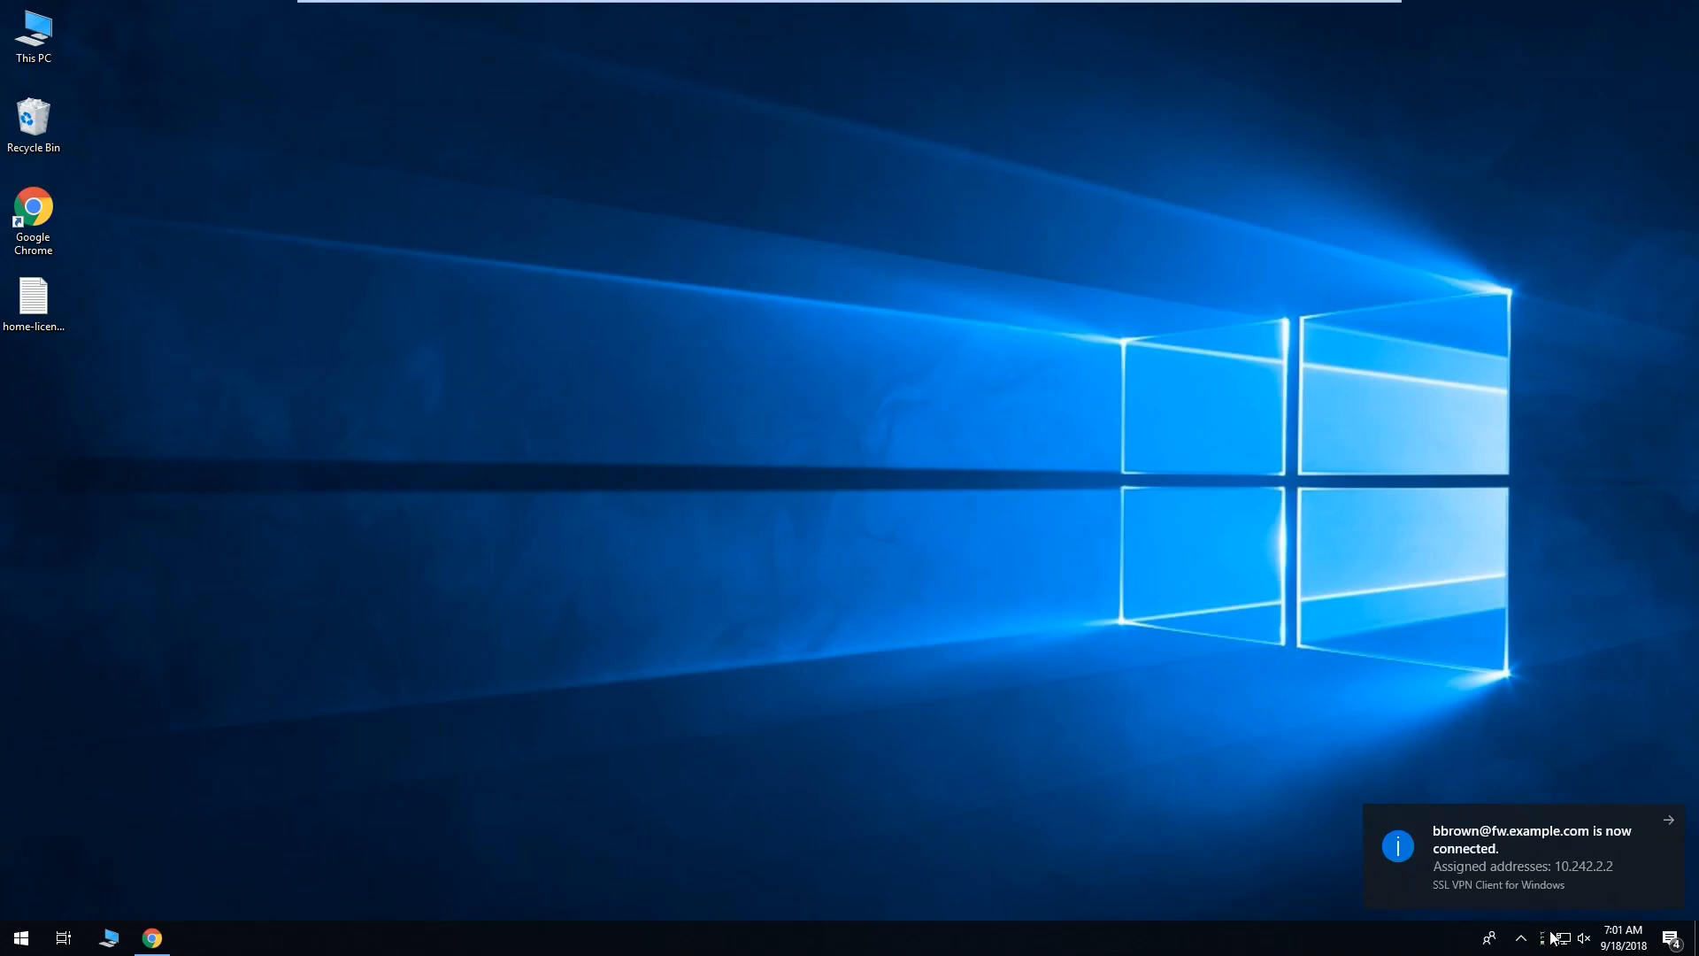
right_click(1515, 938)
click(1370, 852)
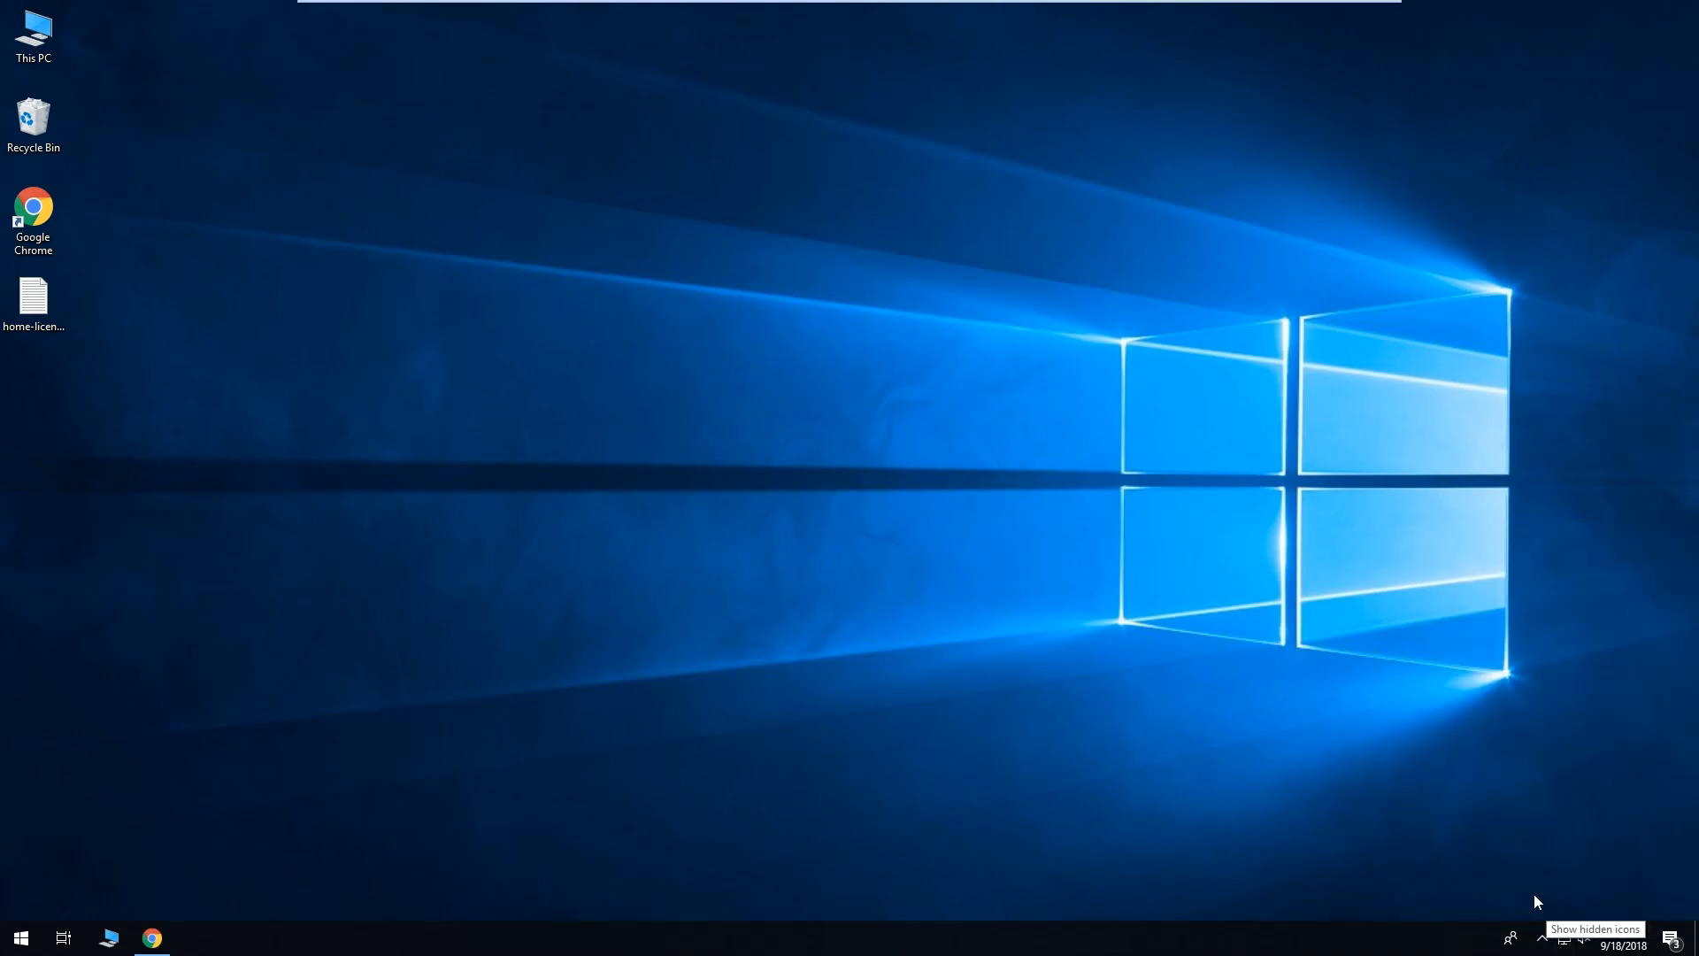
click(1542, 939)
Open the VPN log and highlight the AES-256-CBC data channel cipher.
right_click(1549, 899)
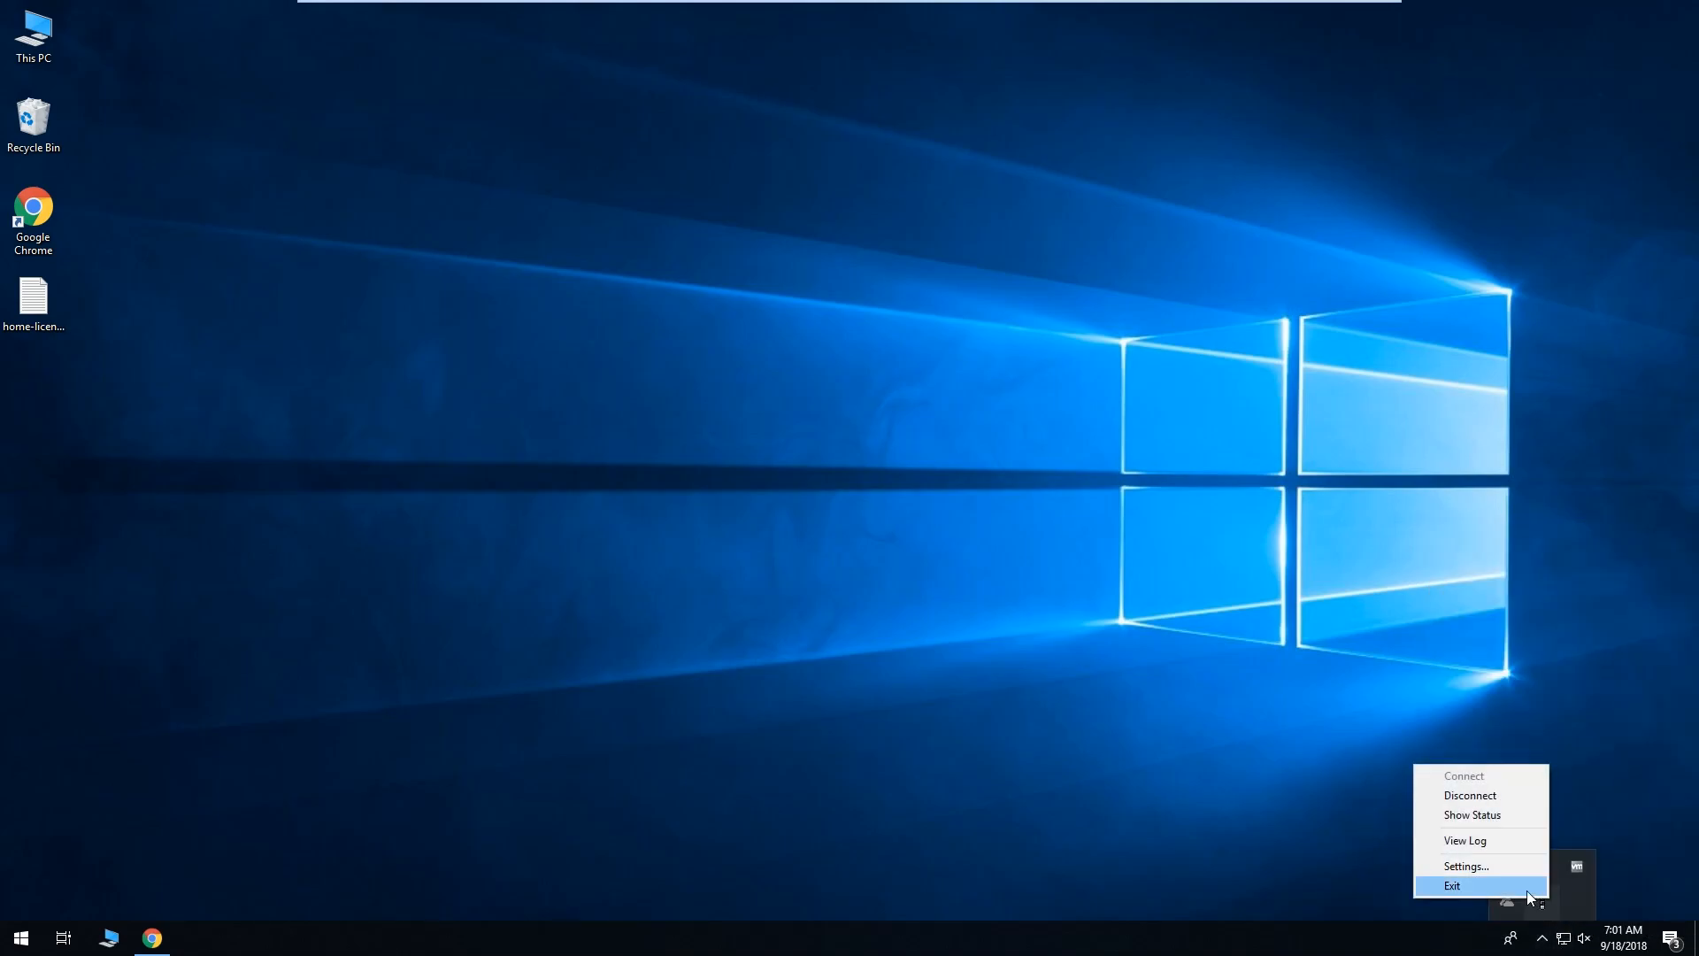
click(1501, 844)
scroll(1100, 534, down, 8)
scroll(979, 485, up, 8)
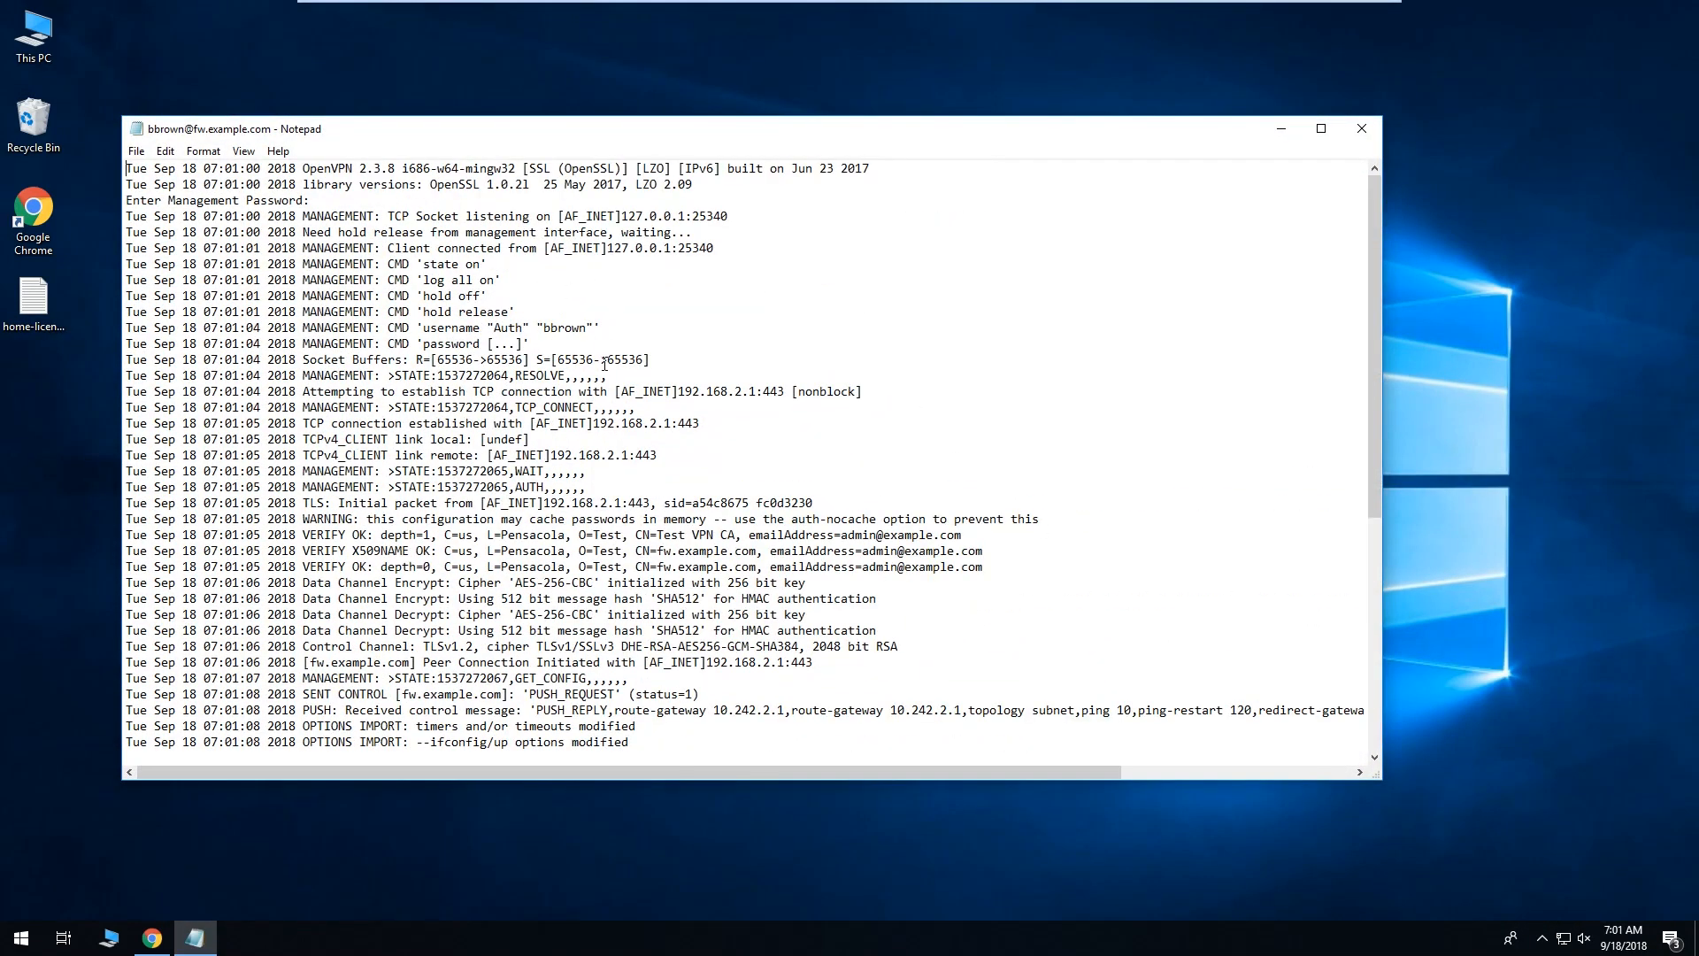
scroll(605, 364, down, 4)
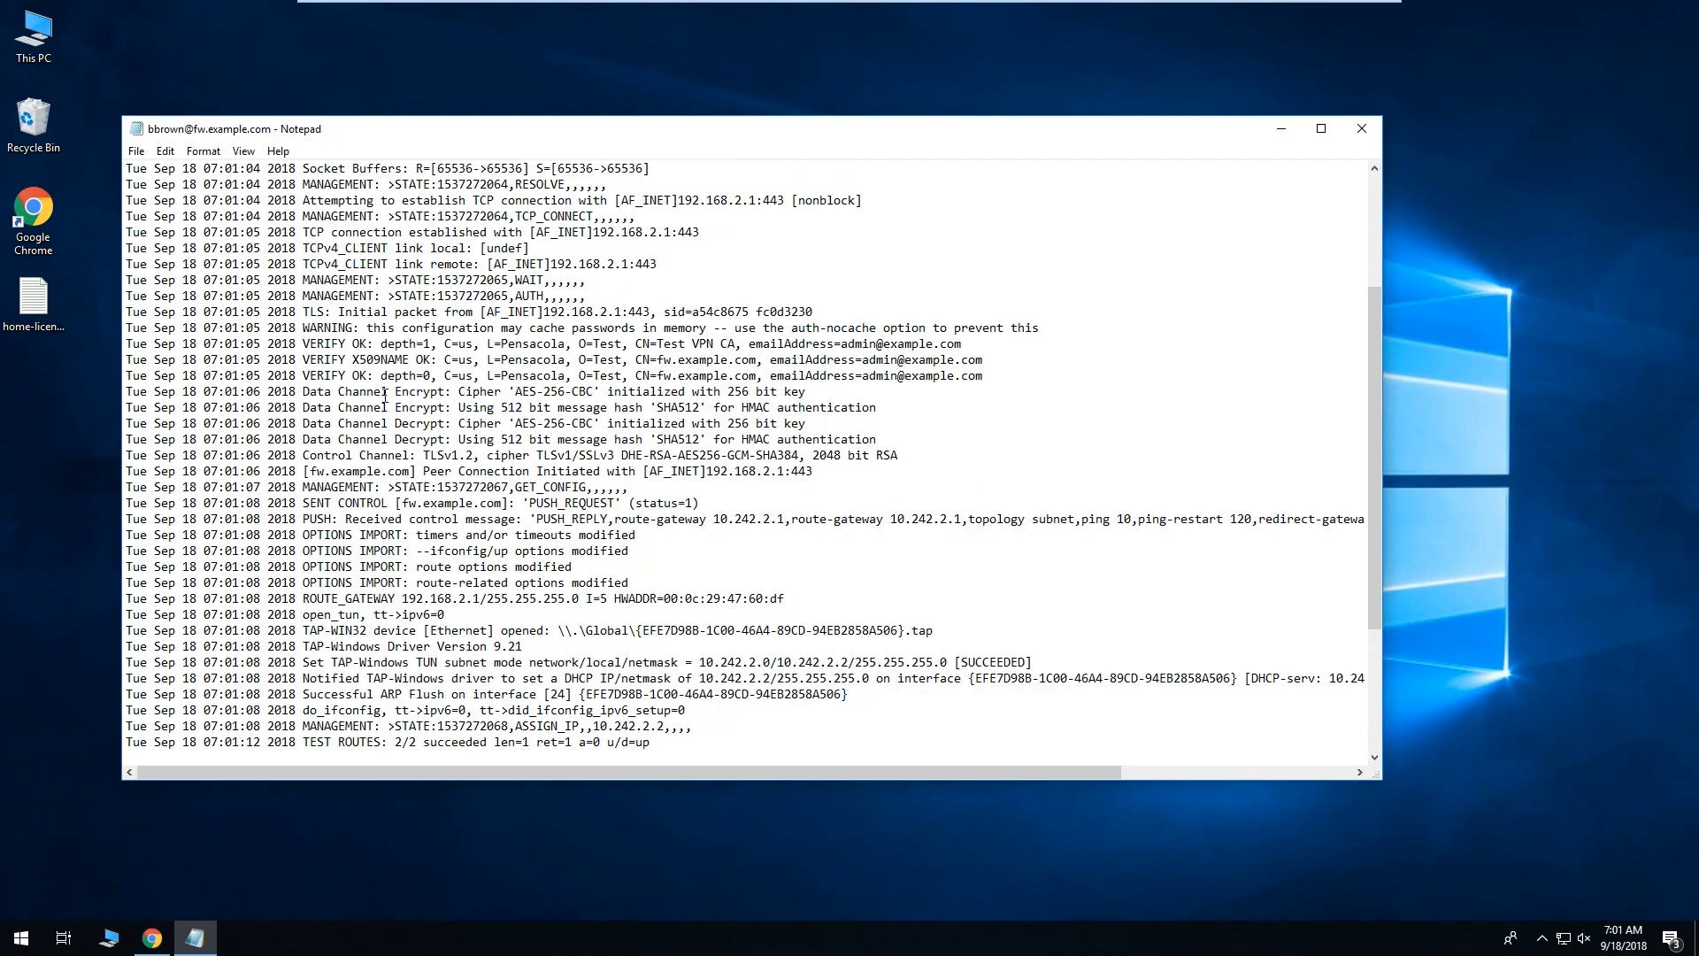
drag(515, 392, 591, 399)
scroll(626, 416, down, 5)
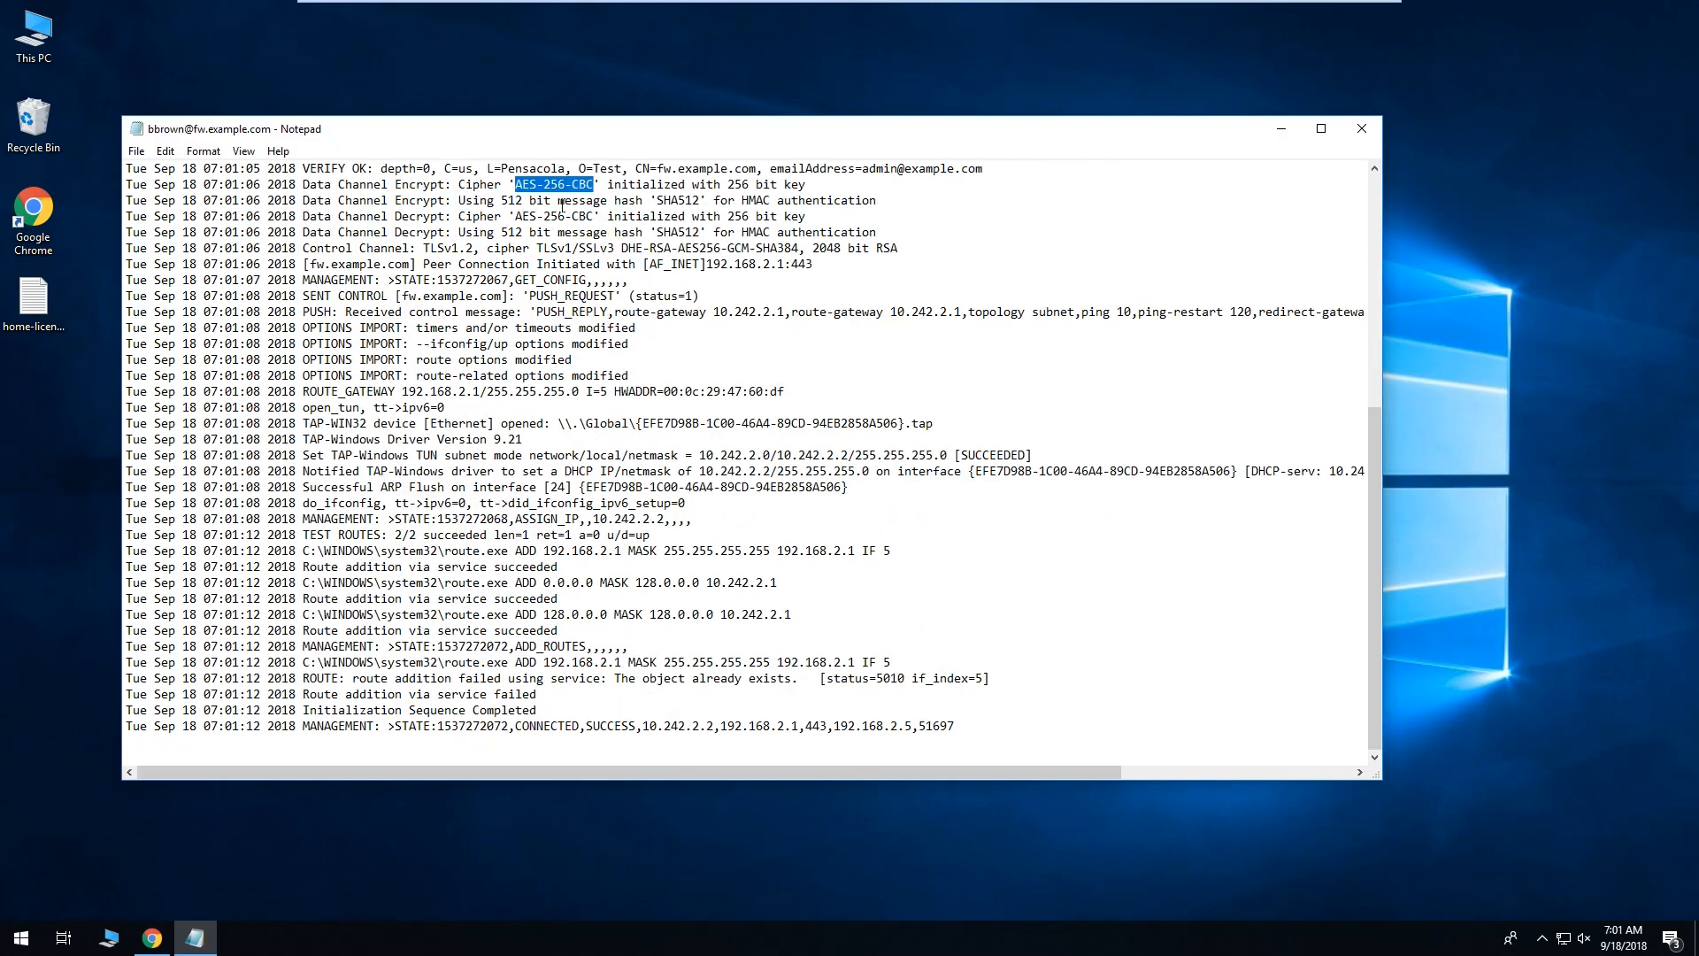
Close the Notepad log and disconnect the VPN from the tray.
click(1361, 129)
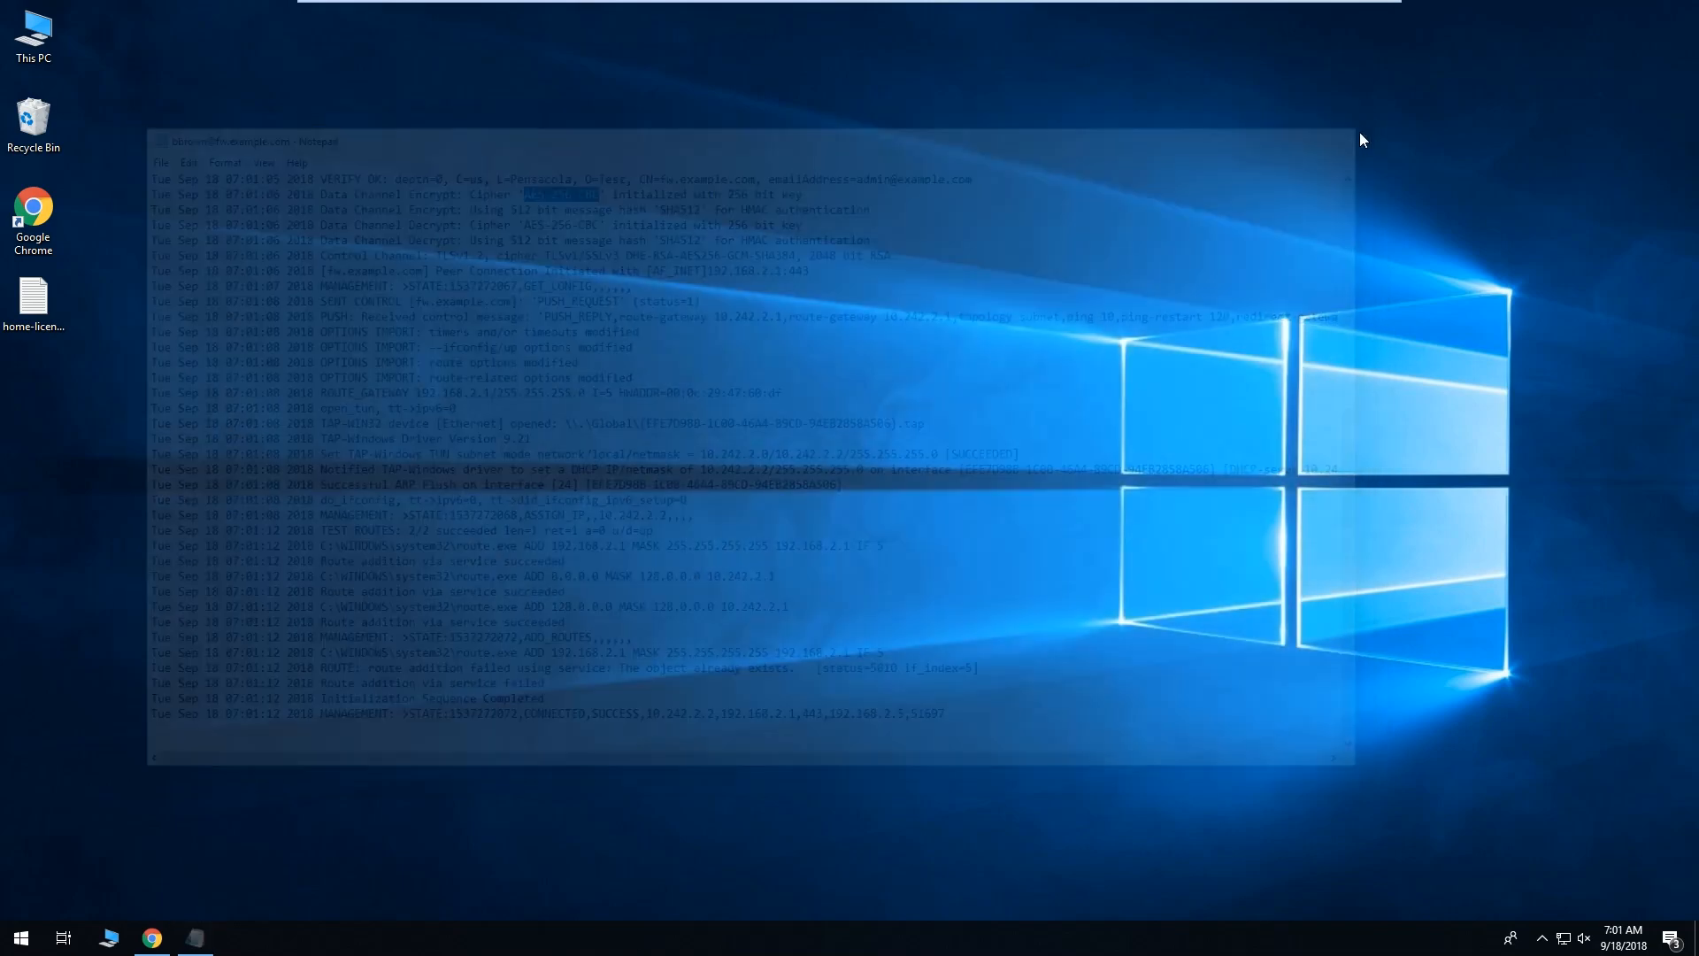
click(1542, 938)
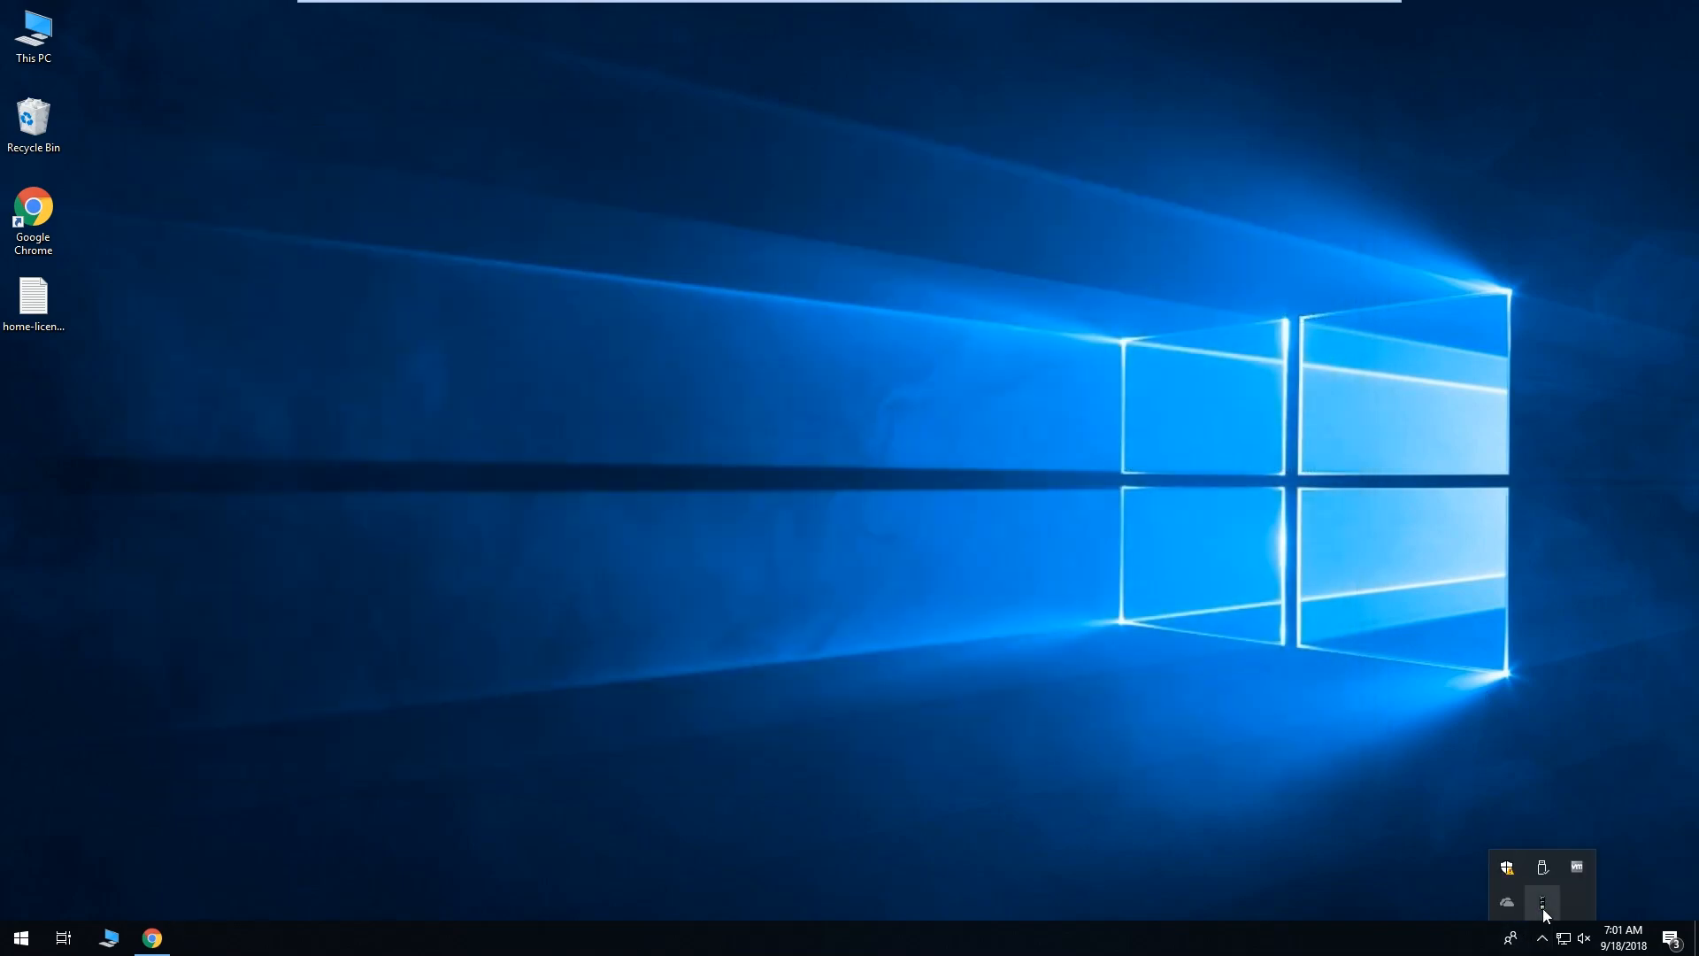
right_click(1543, 908)
click(1486, 808)
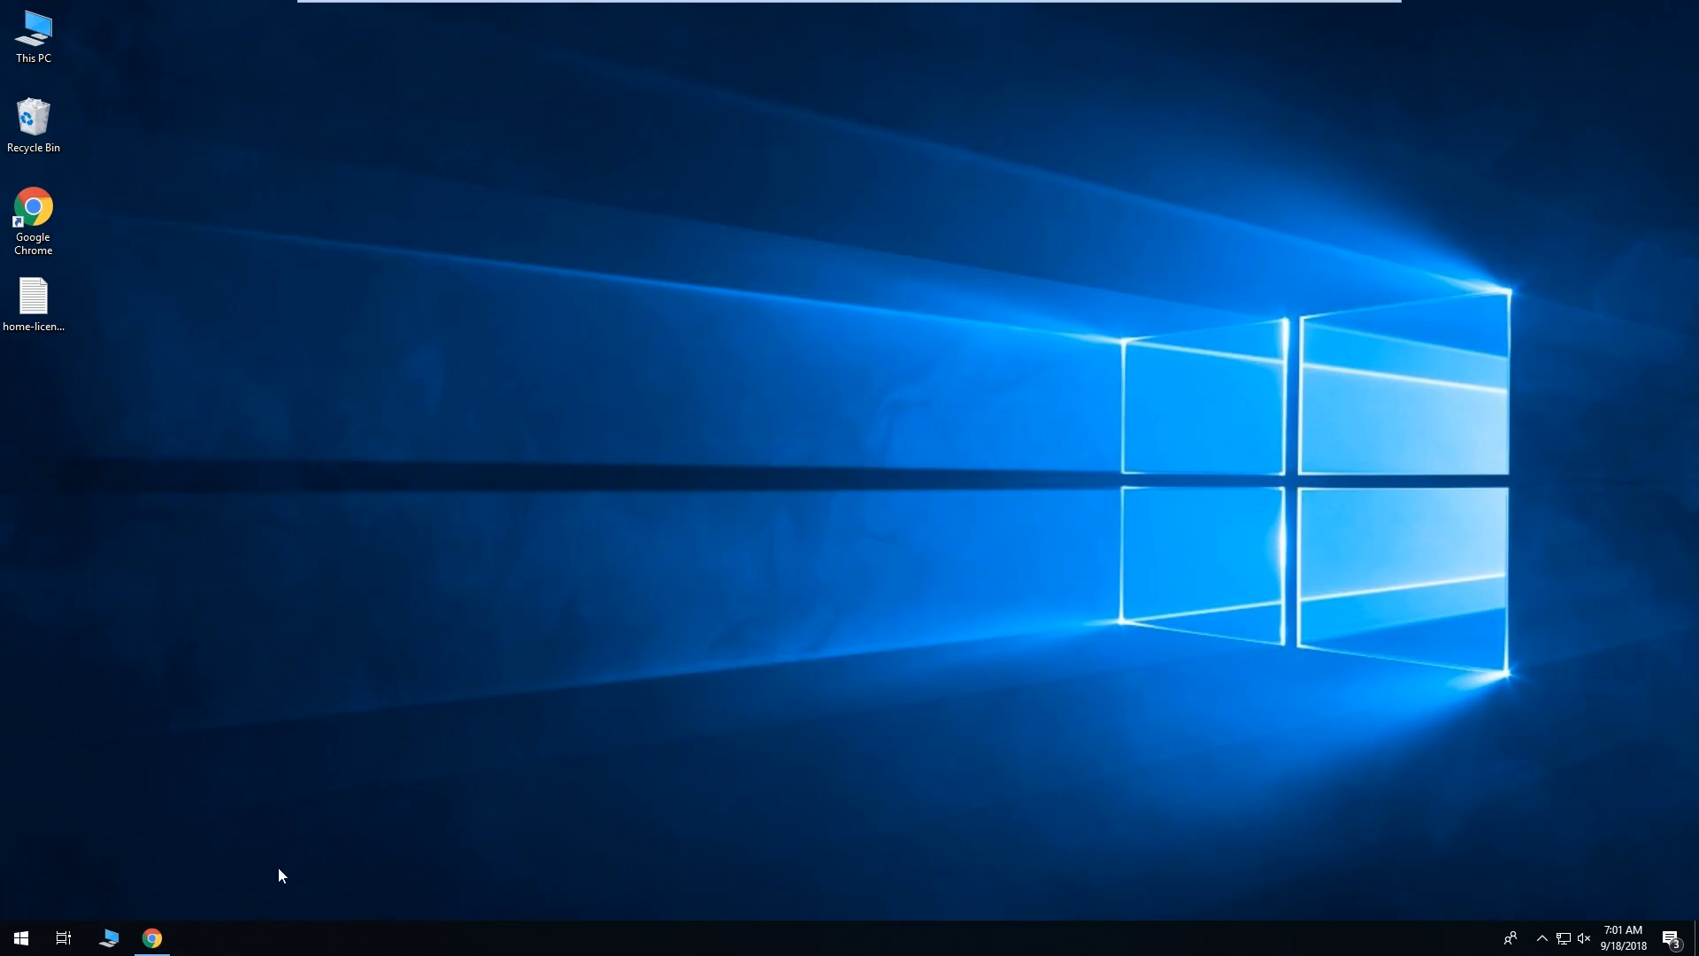
Back in WebAdmin, open Remote Access > Advanced client options, with DNS and WINS at 0.0.0.0.
click(163, 943)
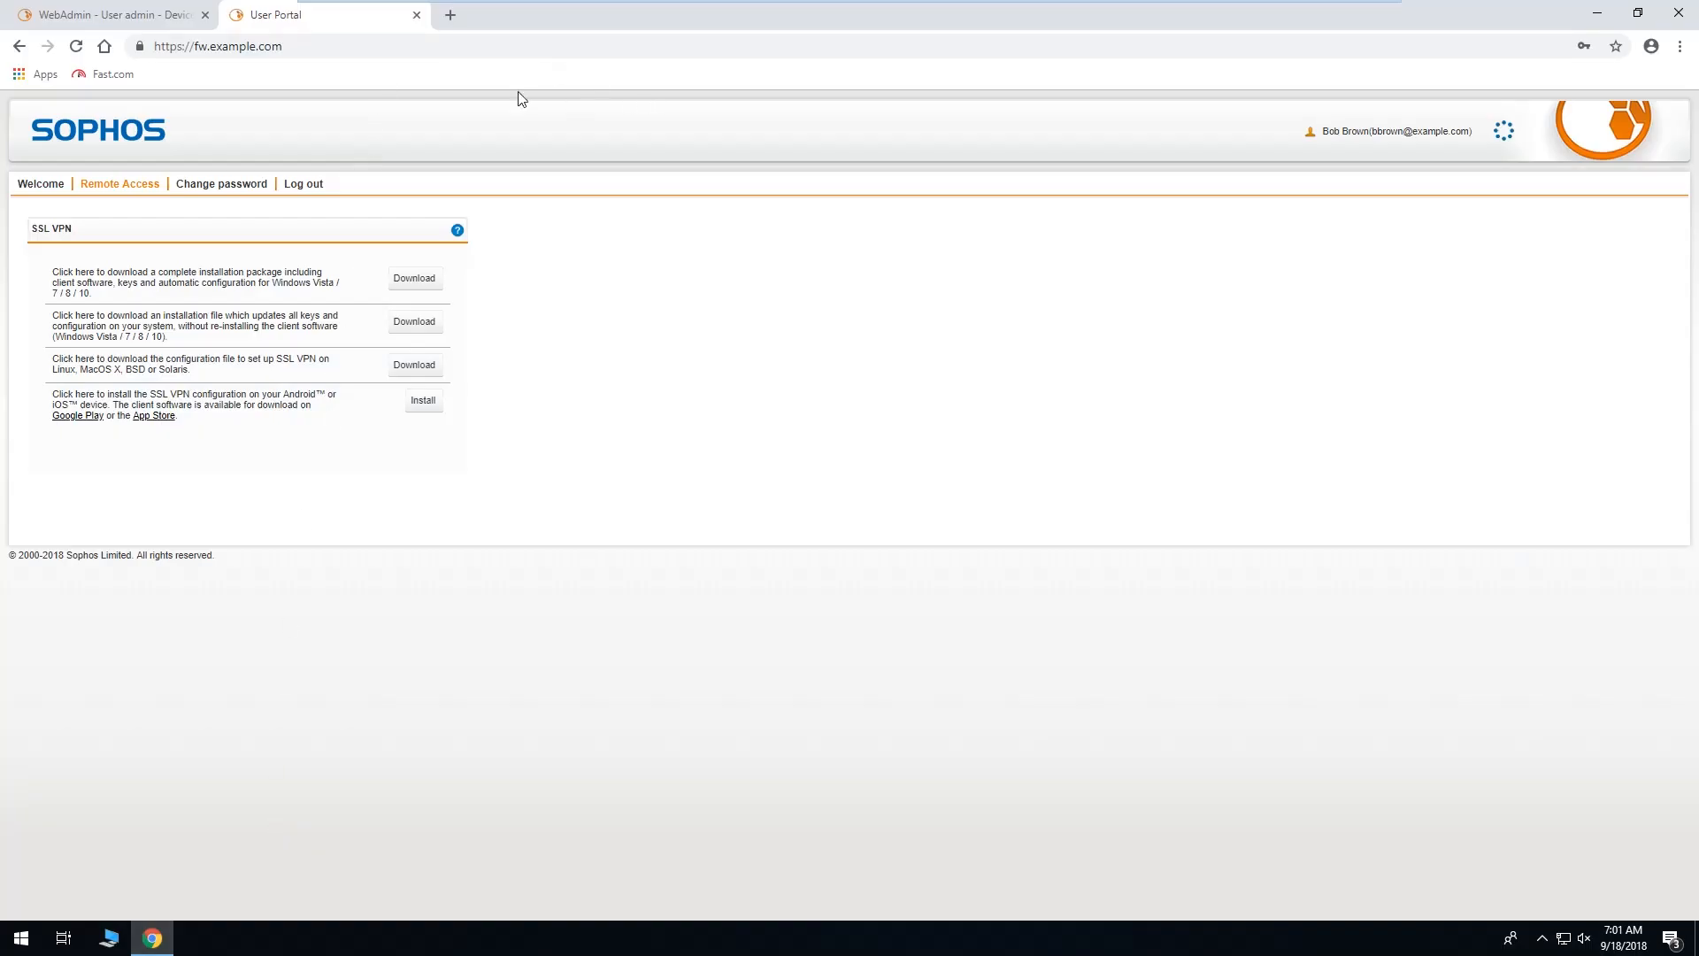
click(101, 14)
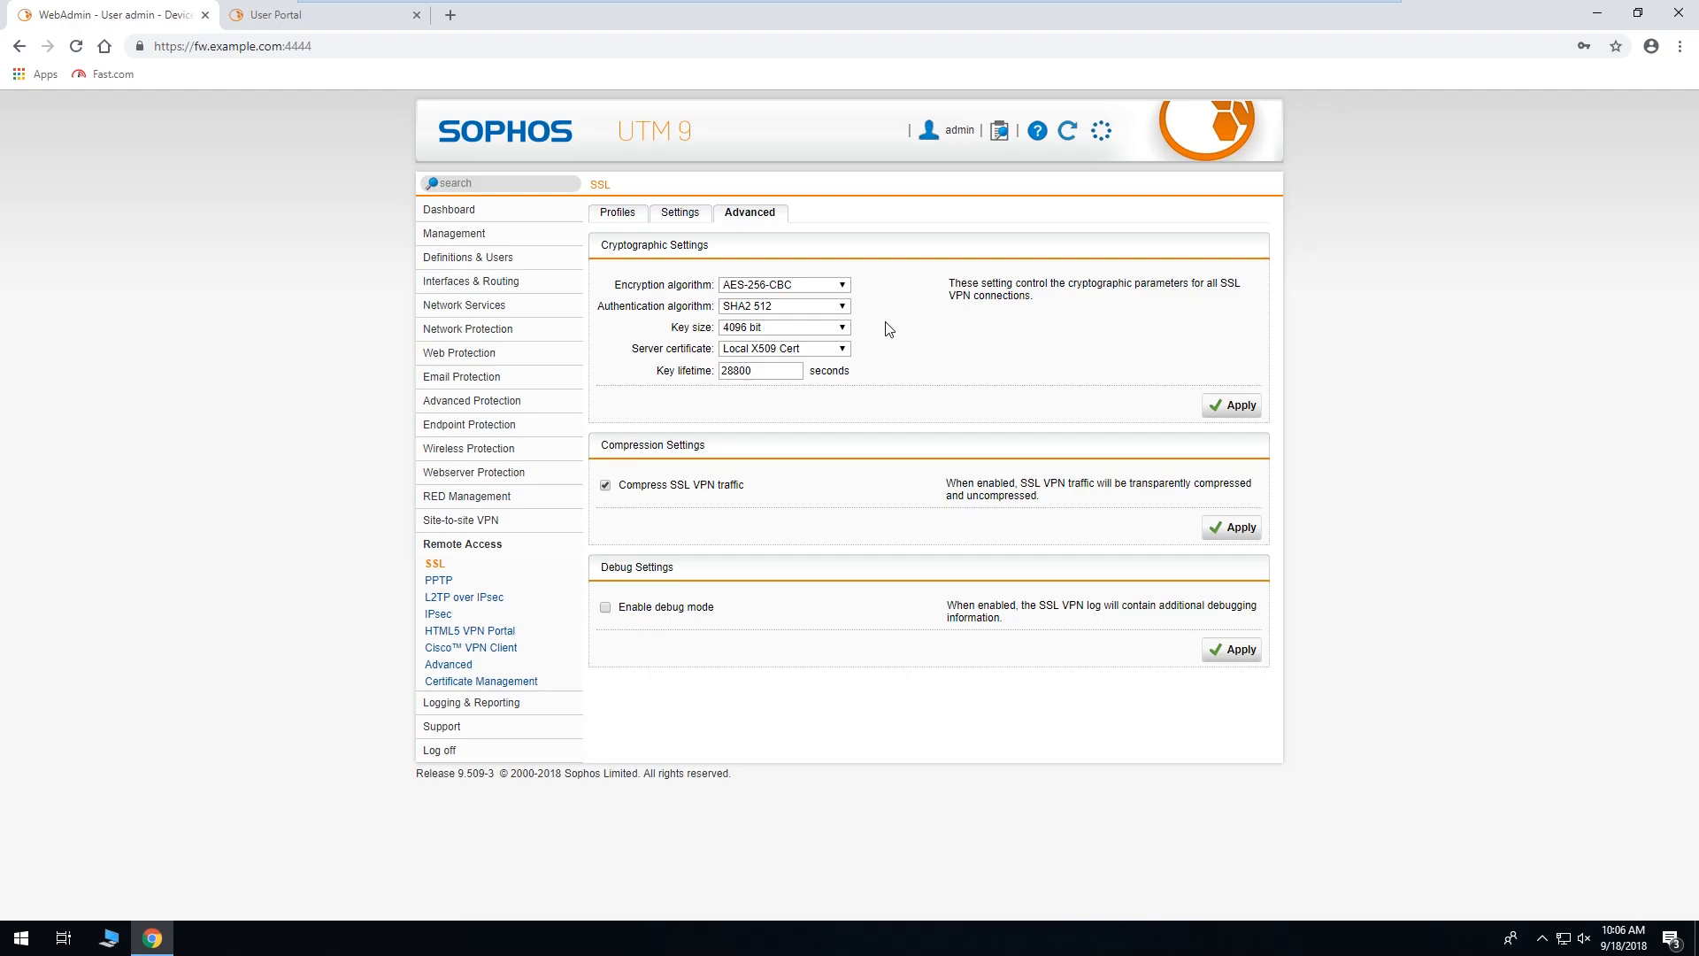
click(465, 669)
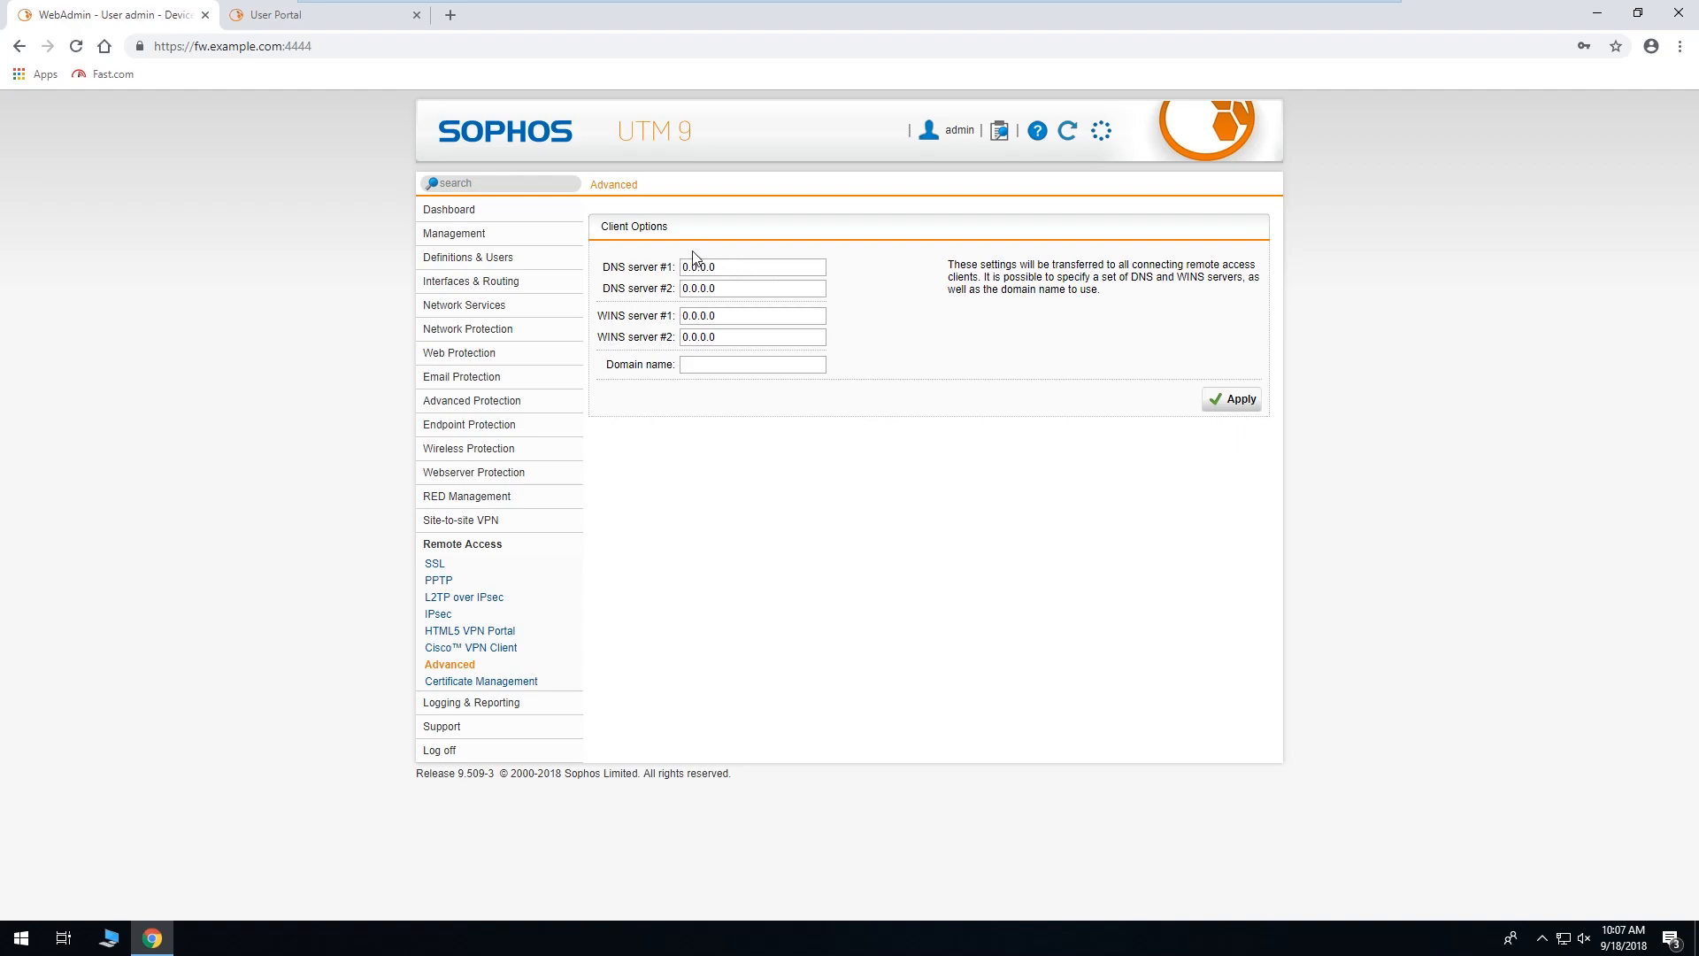
Look up the Internal interface IP 192.168.2.1 and apply it as client DNS server #1.
click(547, 290)
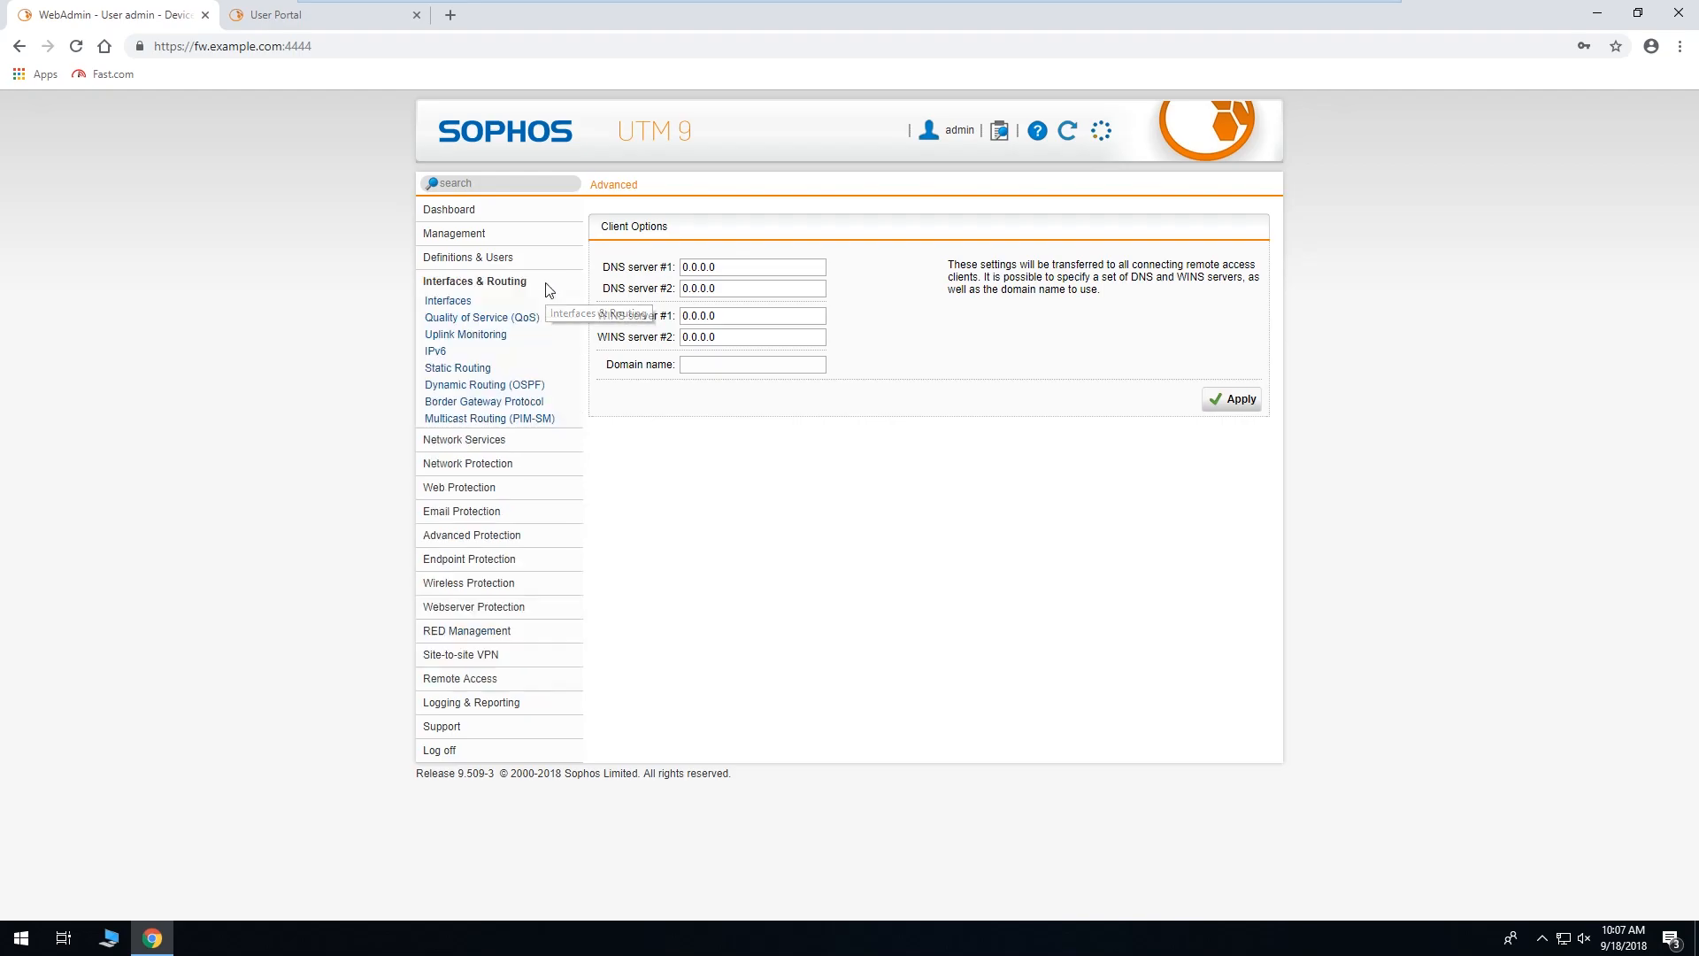
click(476, 305)
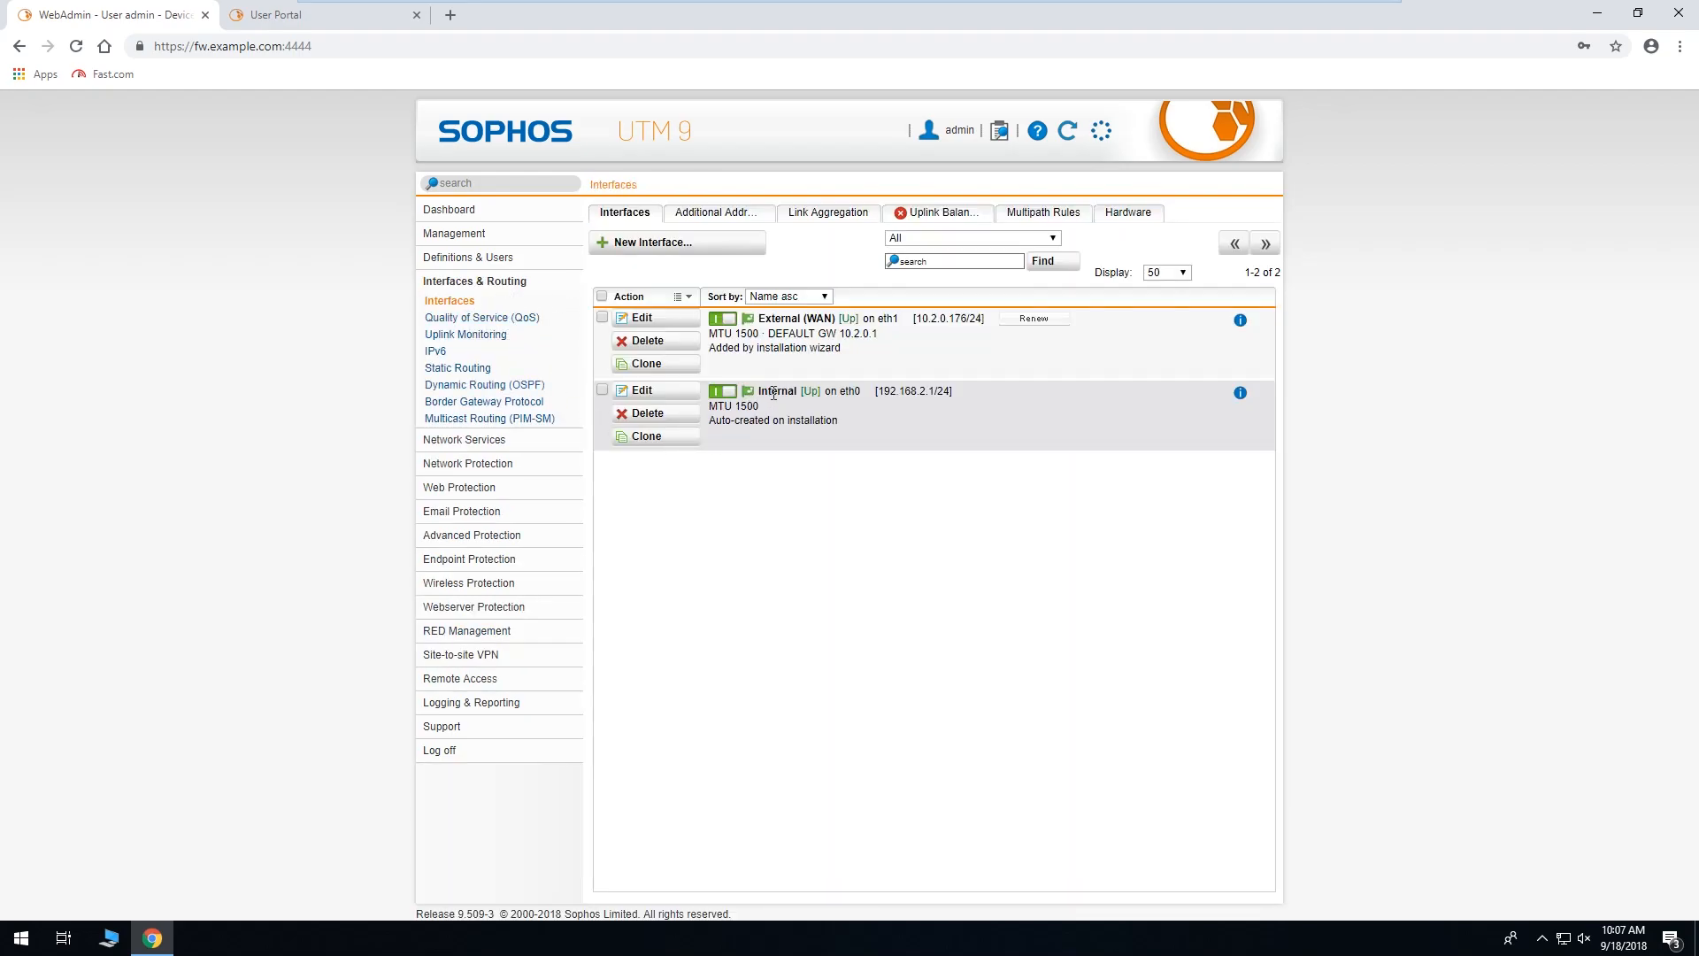
drag(878, 393, 934, 393)
click(455, 679)
click(453, 665)
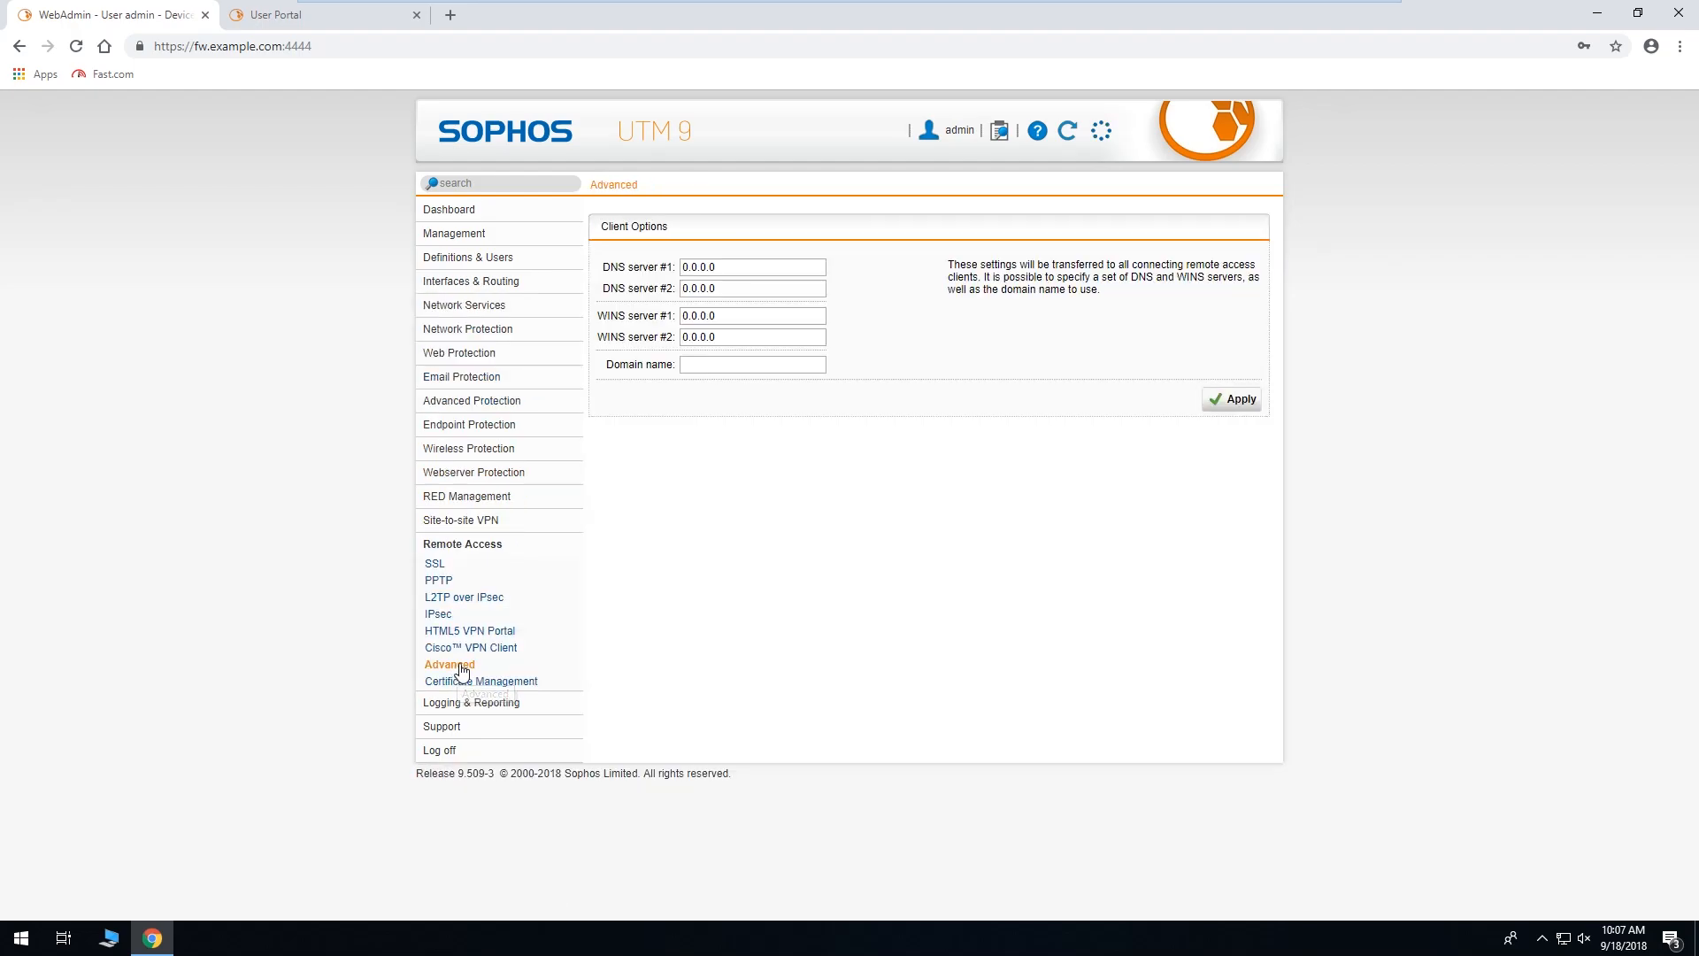
text(192.168.2.1)
click(1236, 410)
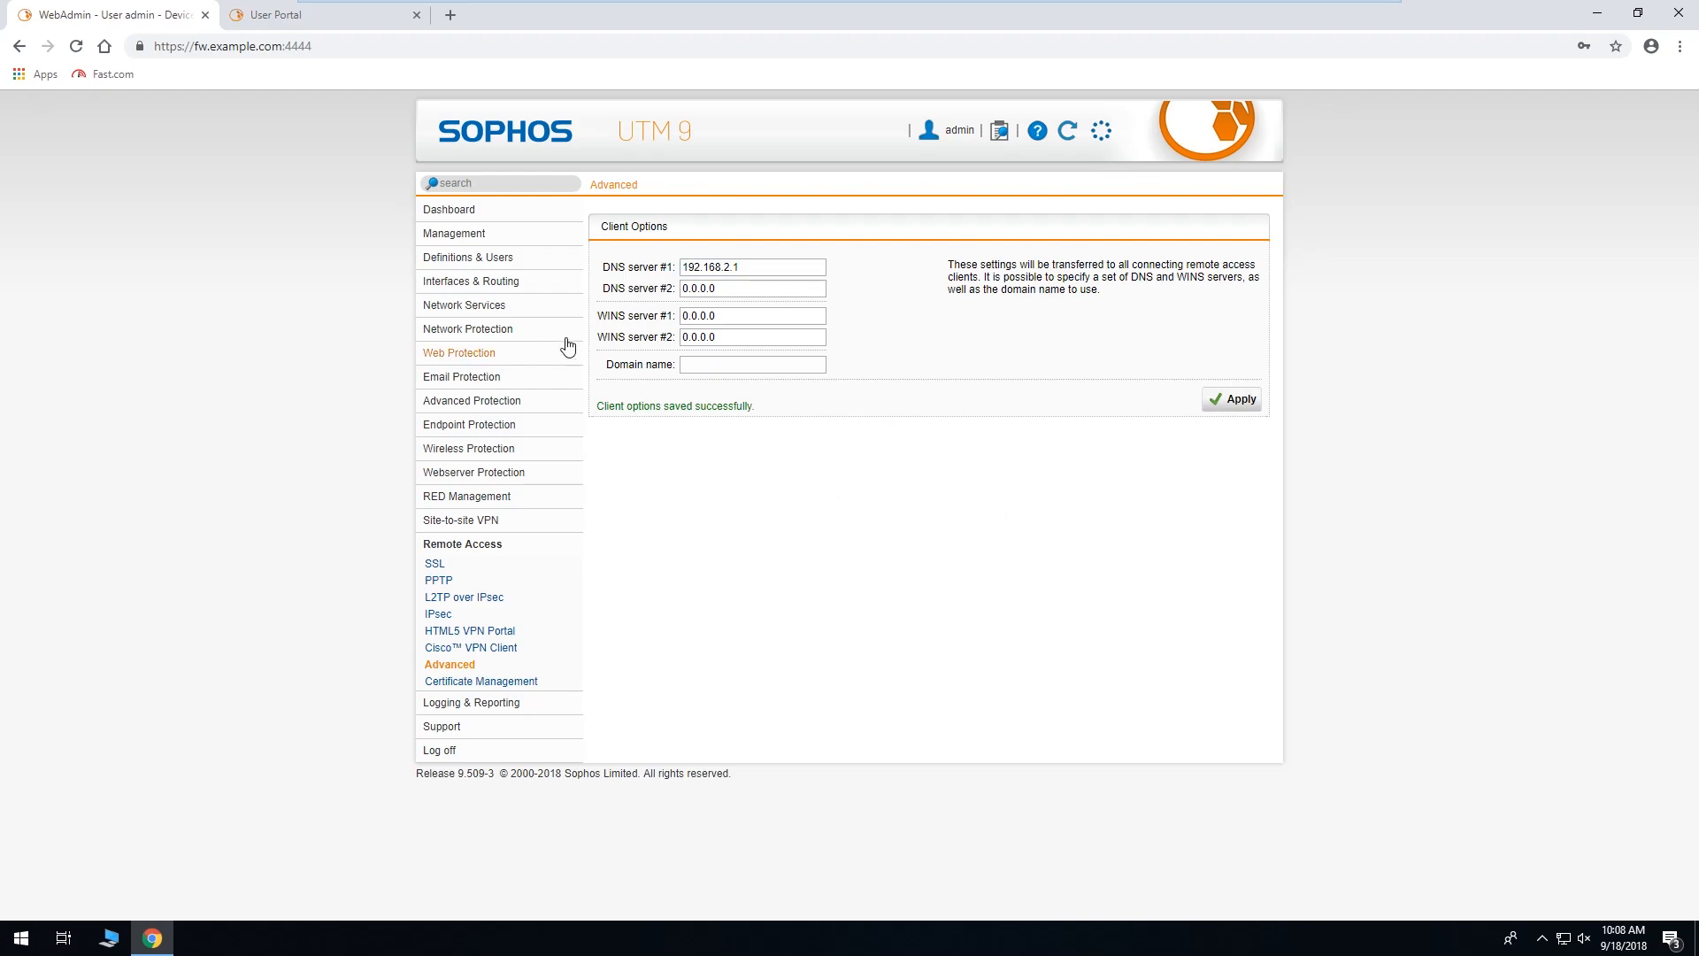
Add VPN Pool (SSL) to the DNS Global allowed networks beside Internal (Network) and apply.
click(539, 311)
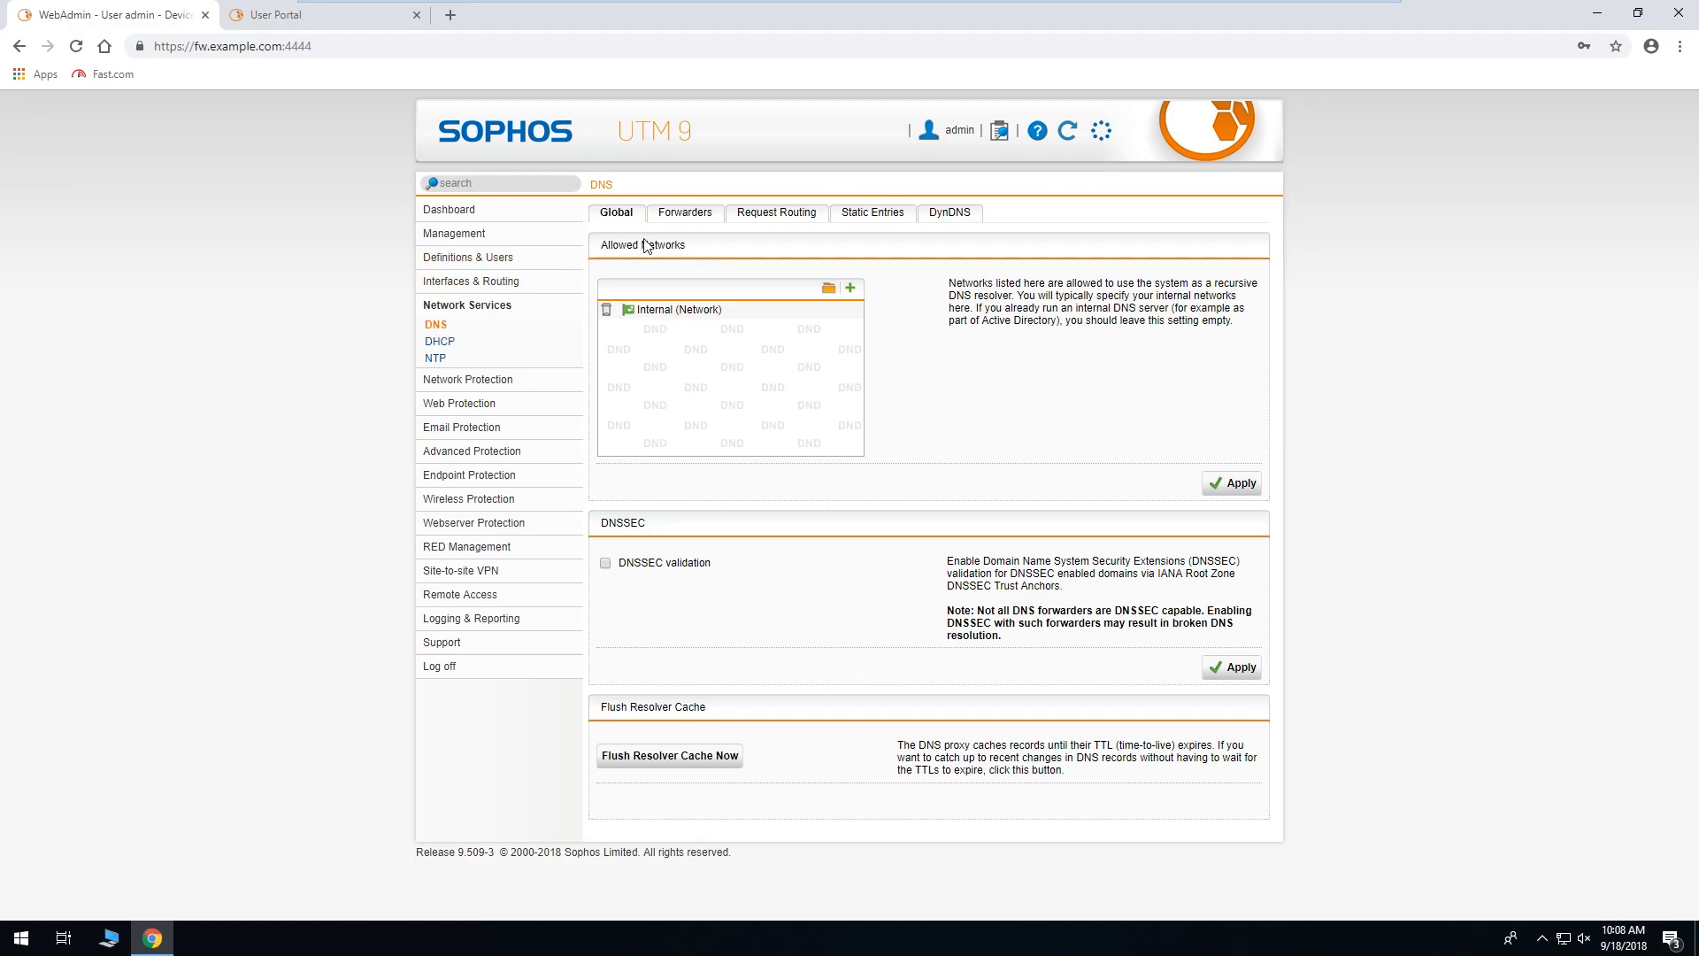
click(829, 290)
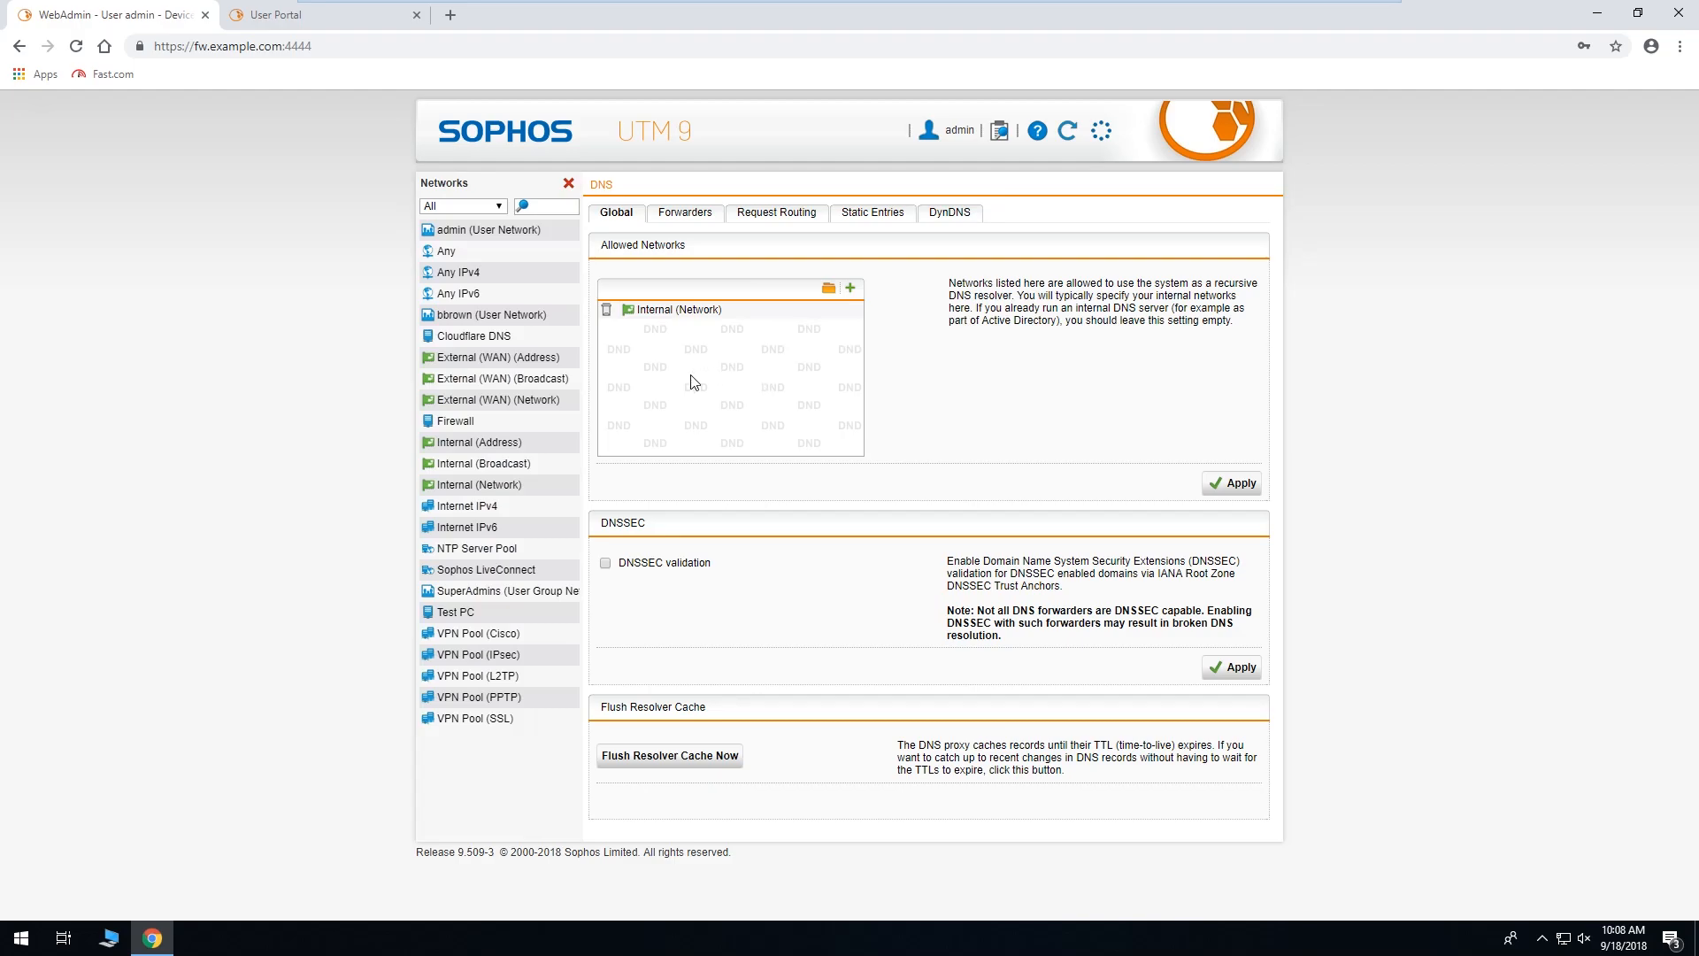
drag(483, 719, 735, 409)
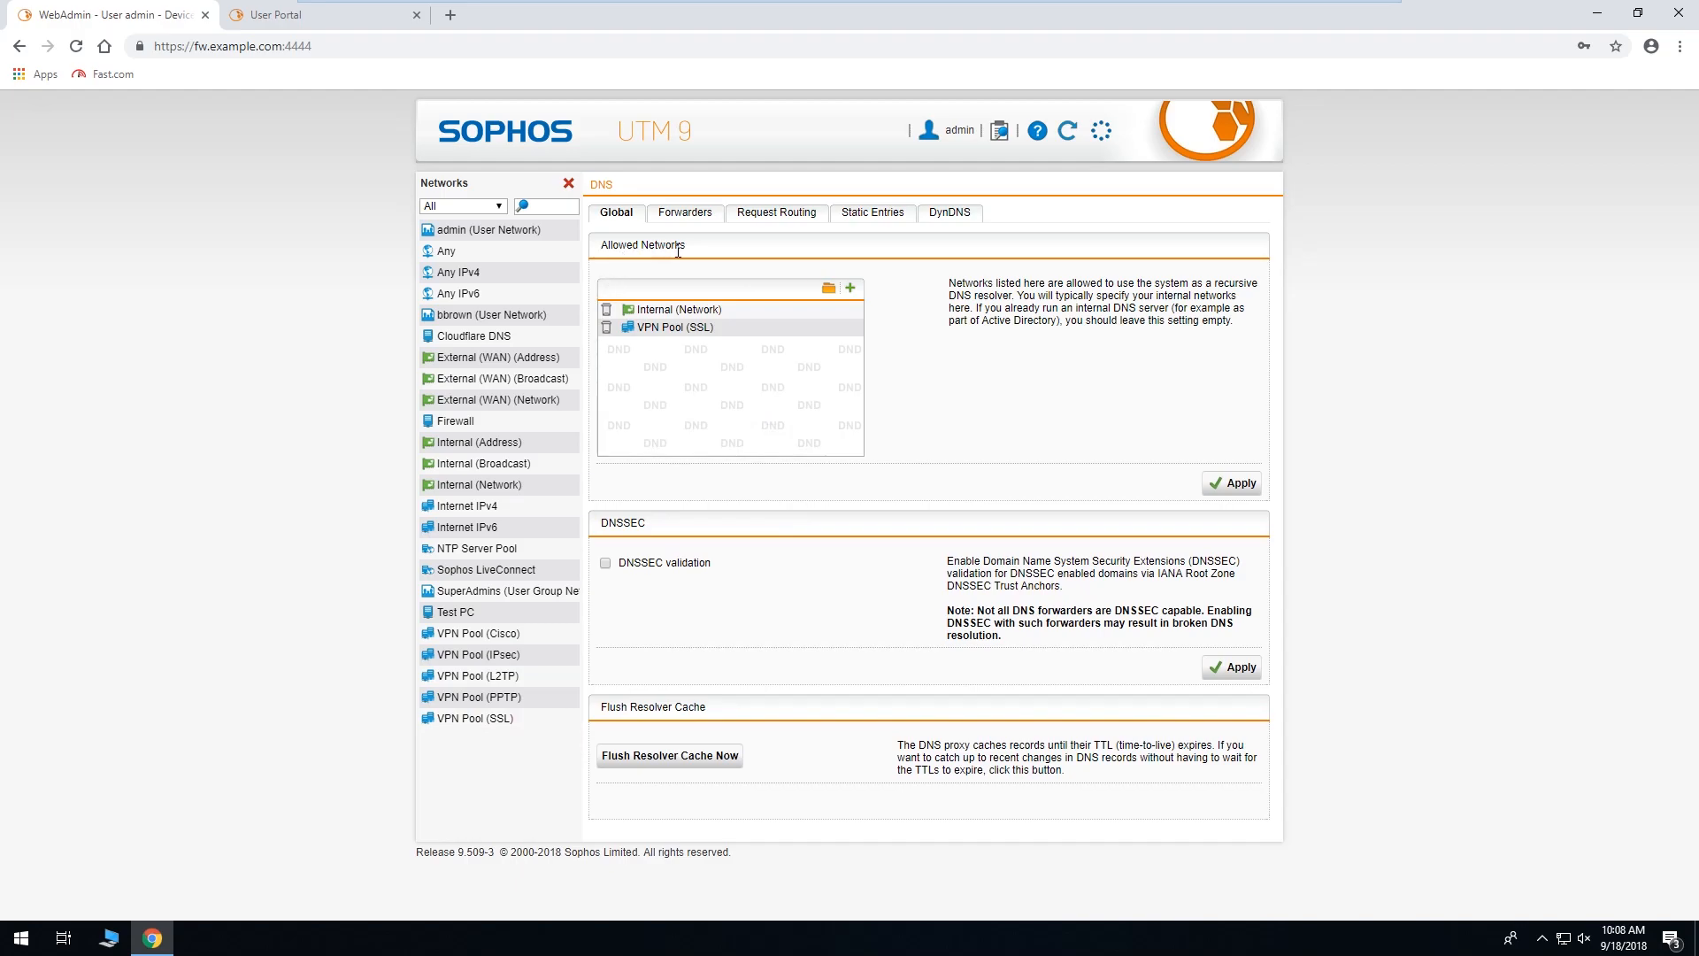
mouse_move(485, 639)
mouse_move(475, 724)
click(1234, 484)
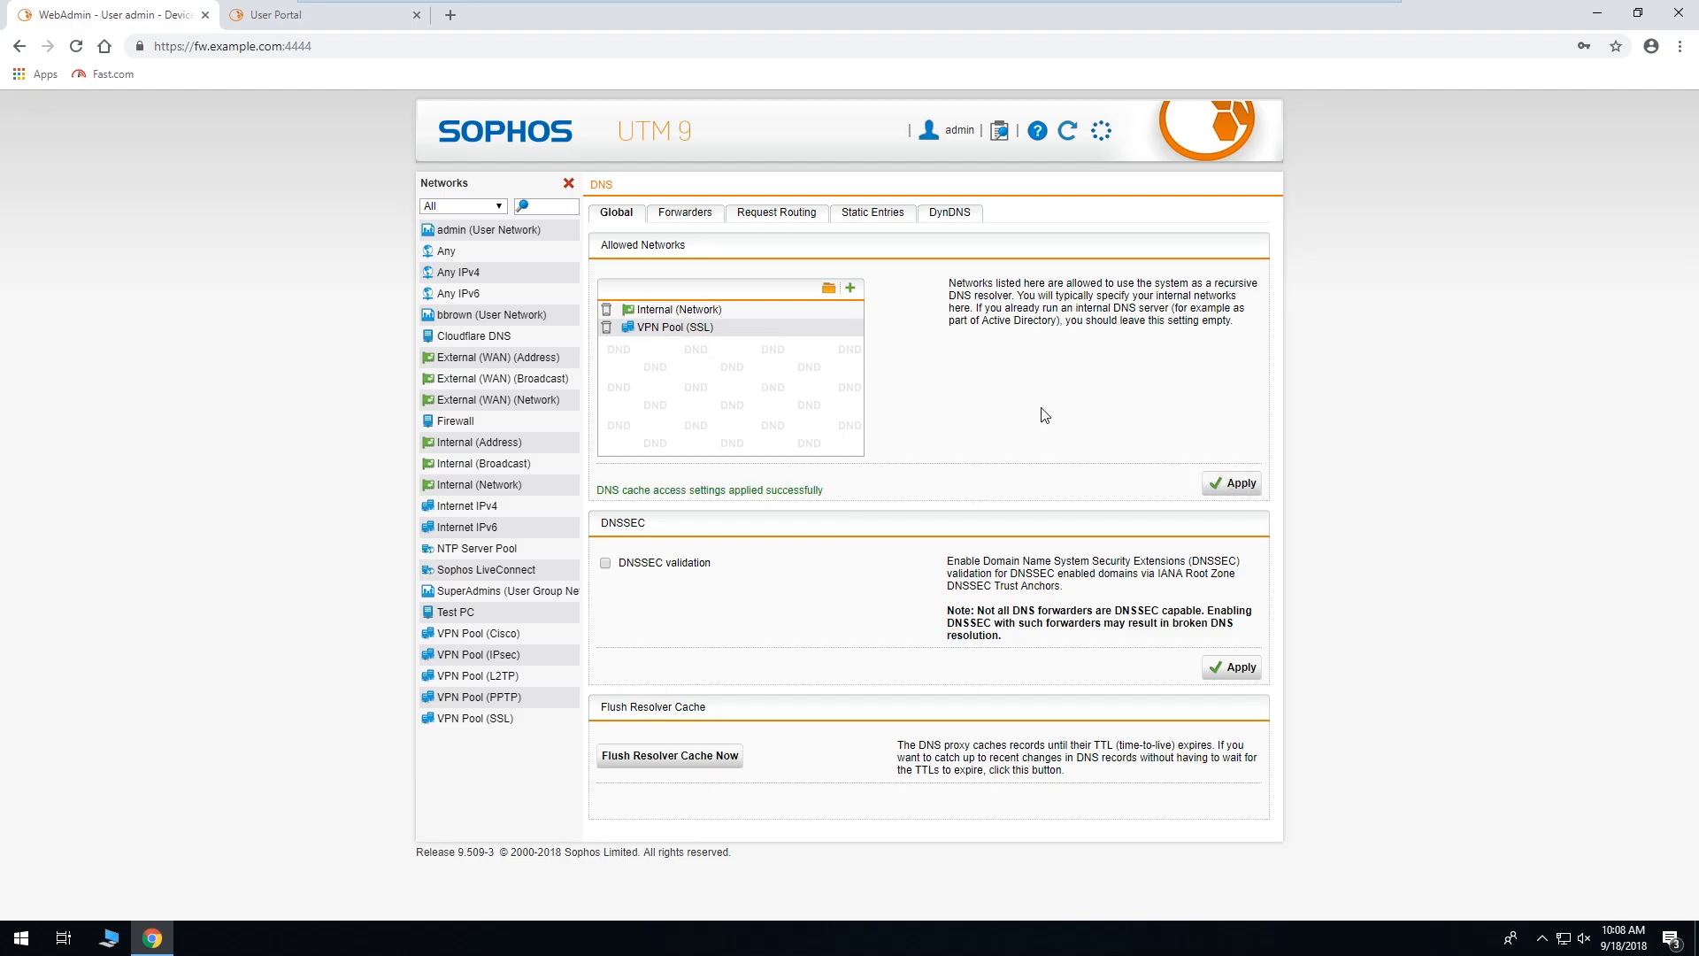
click(568, 183)
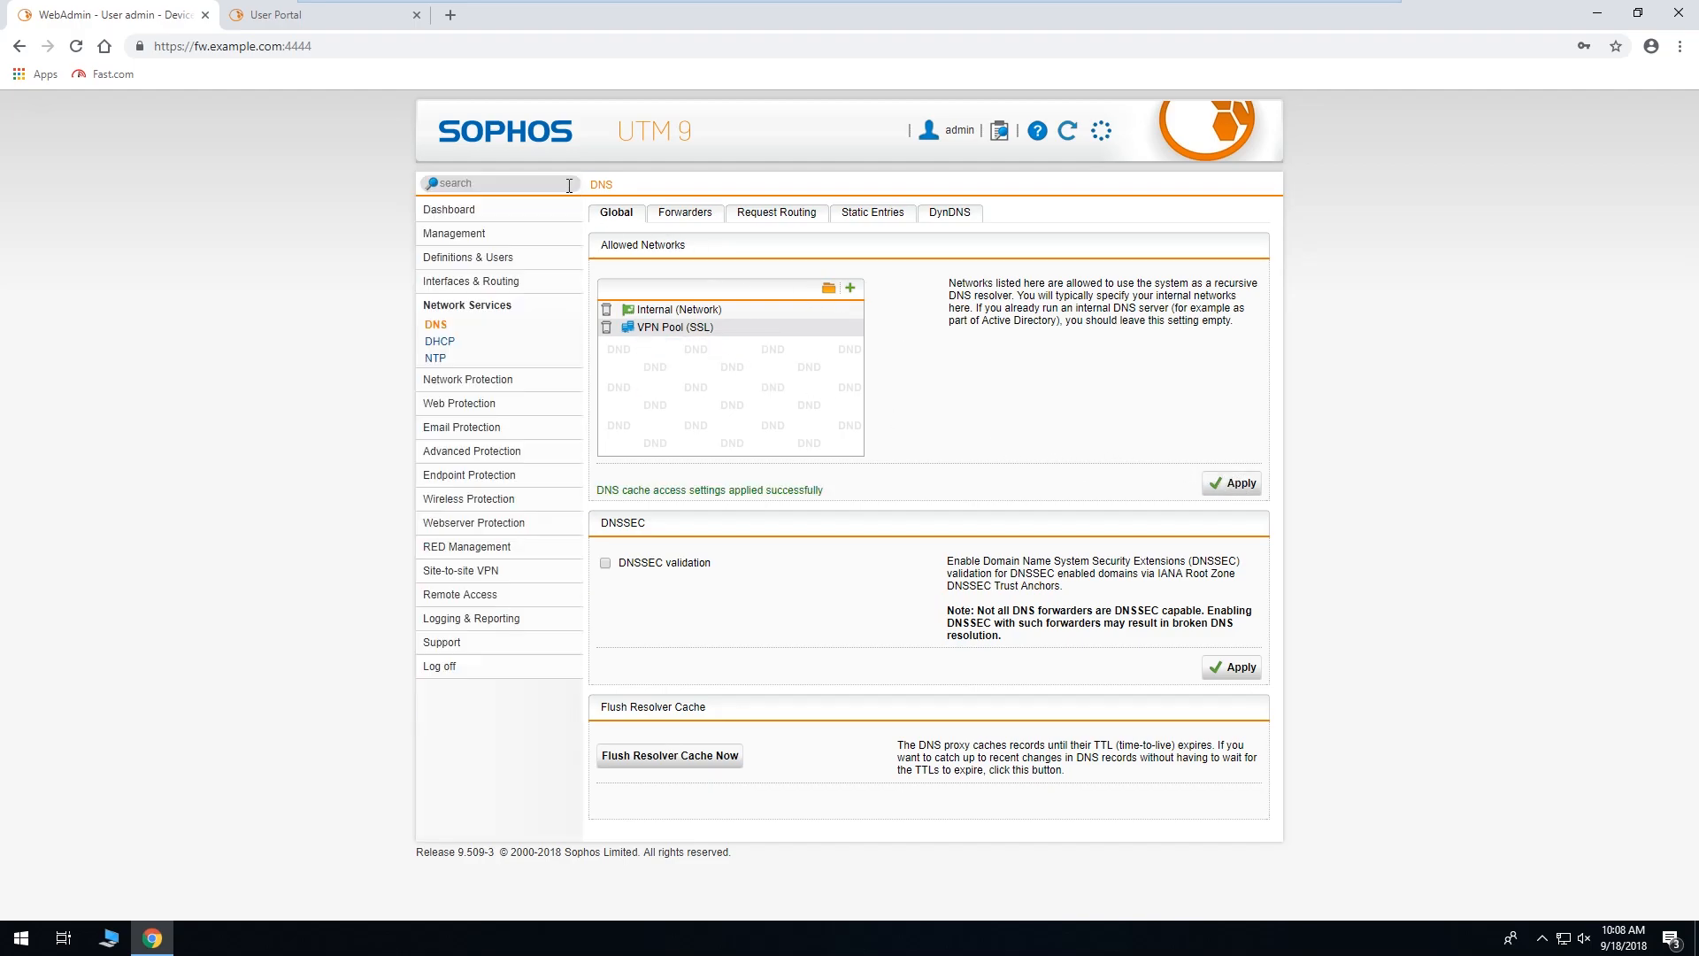
Go to the WebAdmin dashboard, then switch to the User Portal's SSL VPN downloads tab.
click(528, 210)
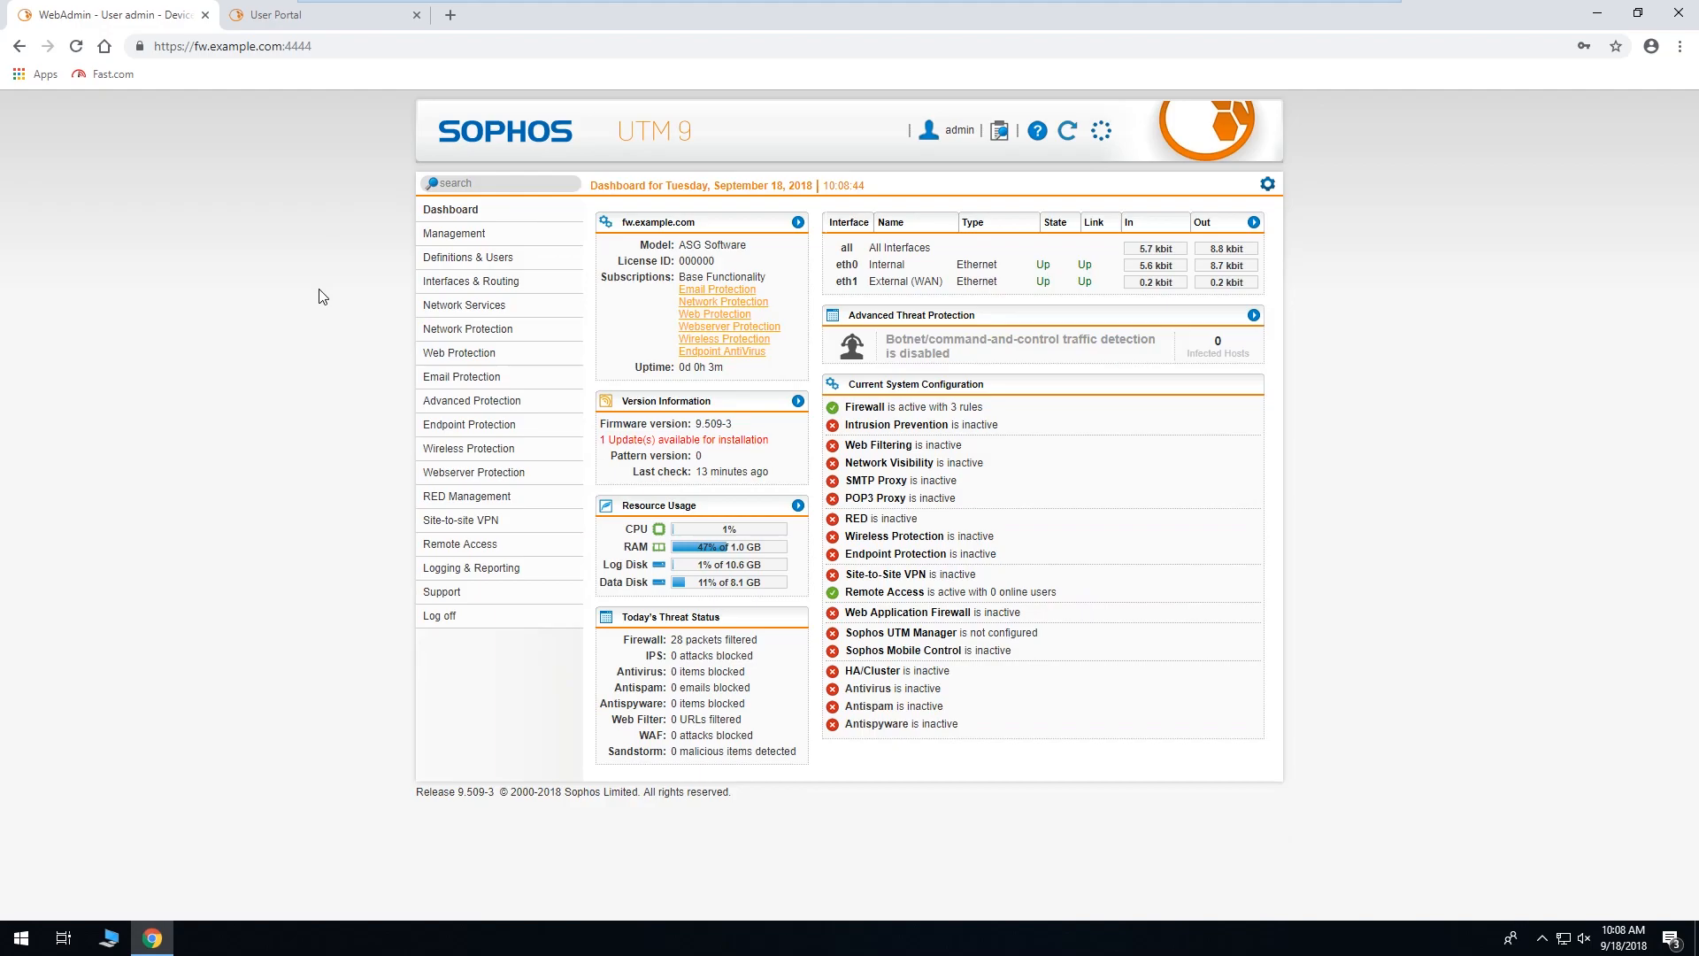
click(341, 25)
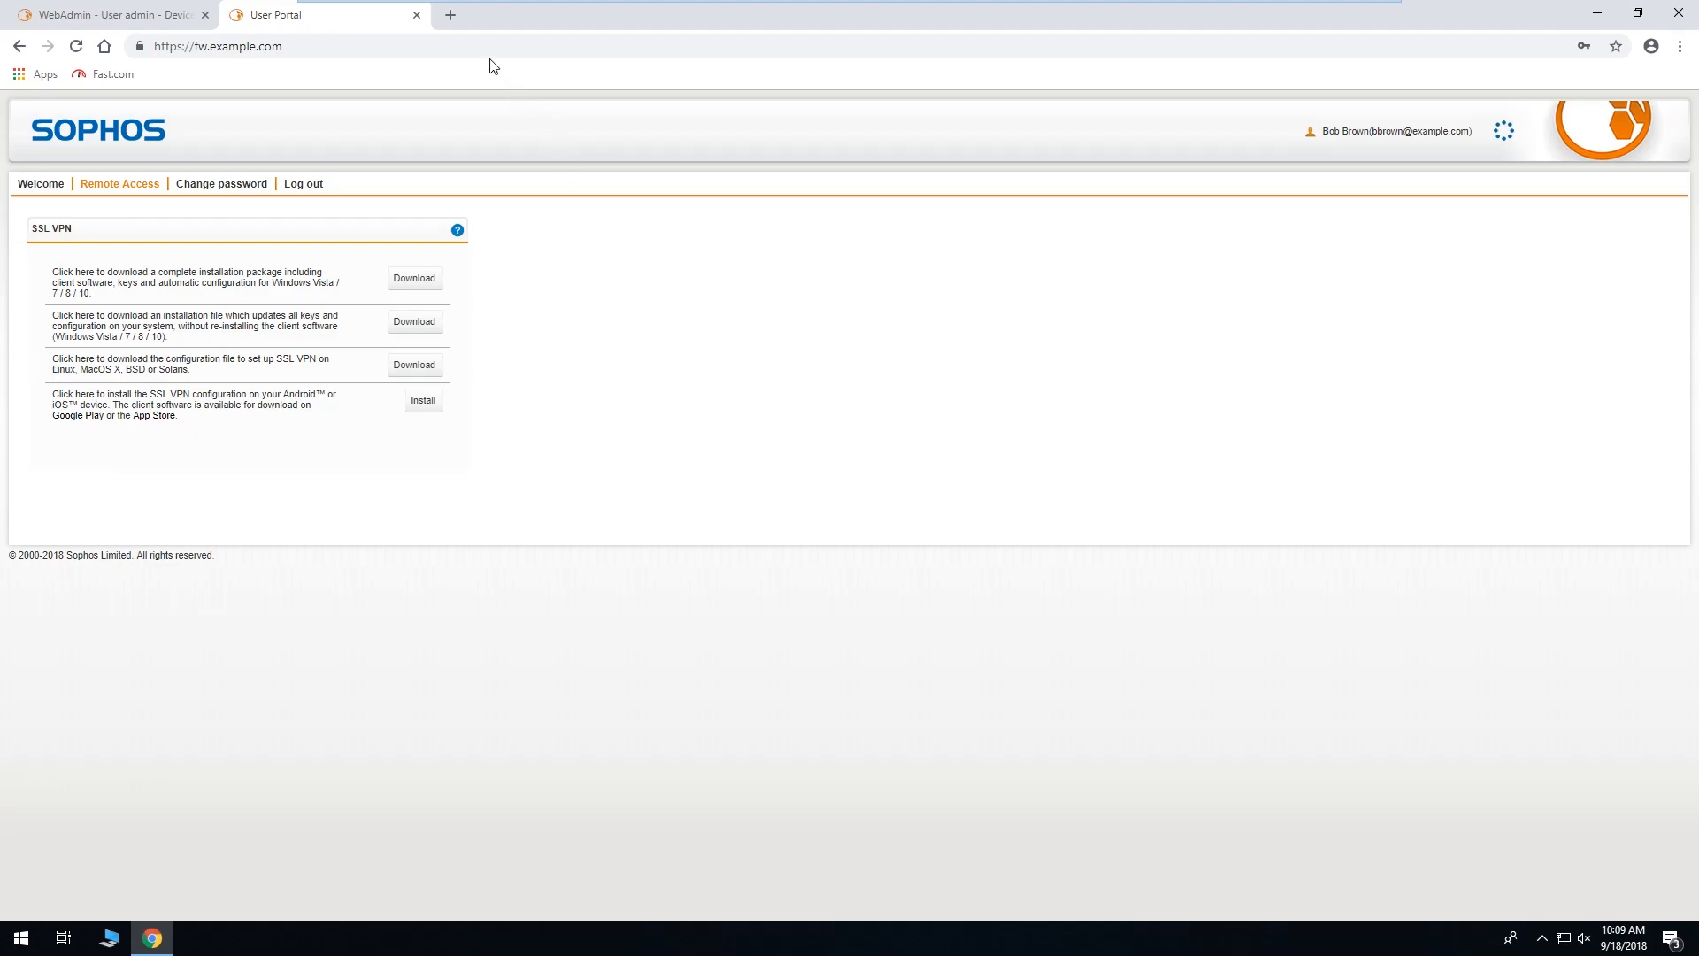
click(451, 16)
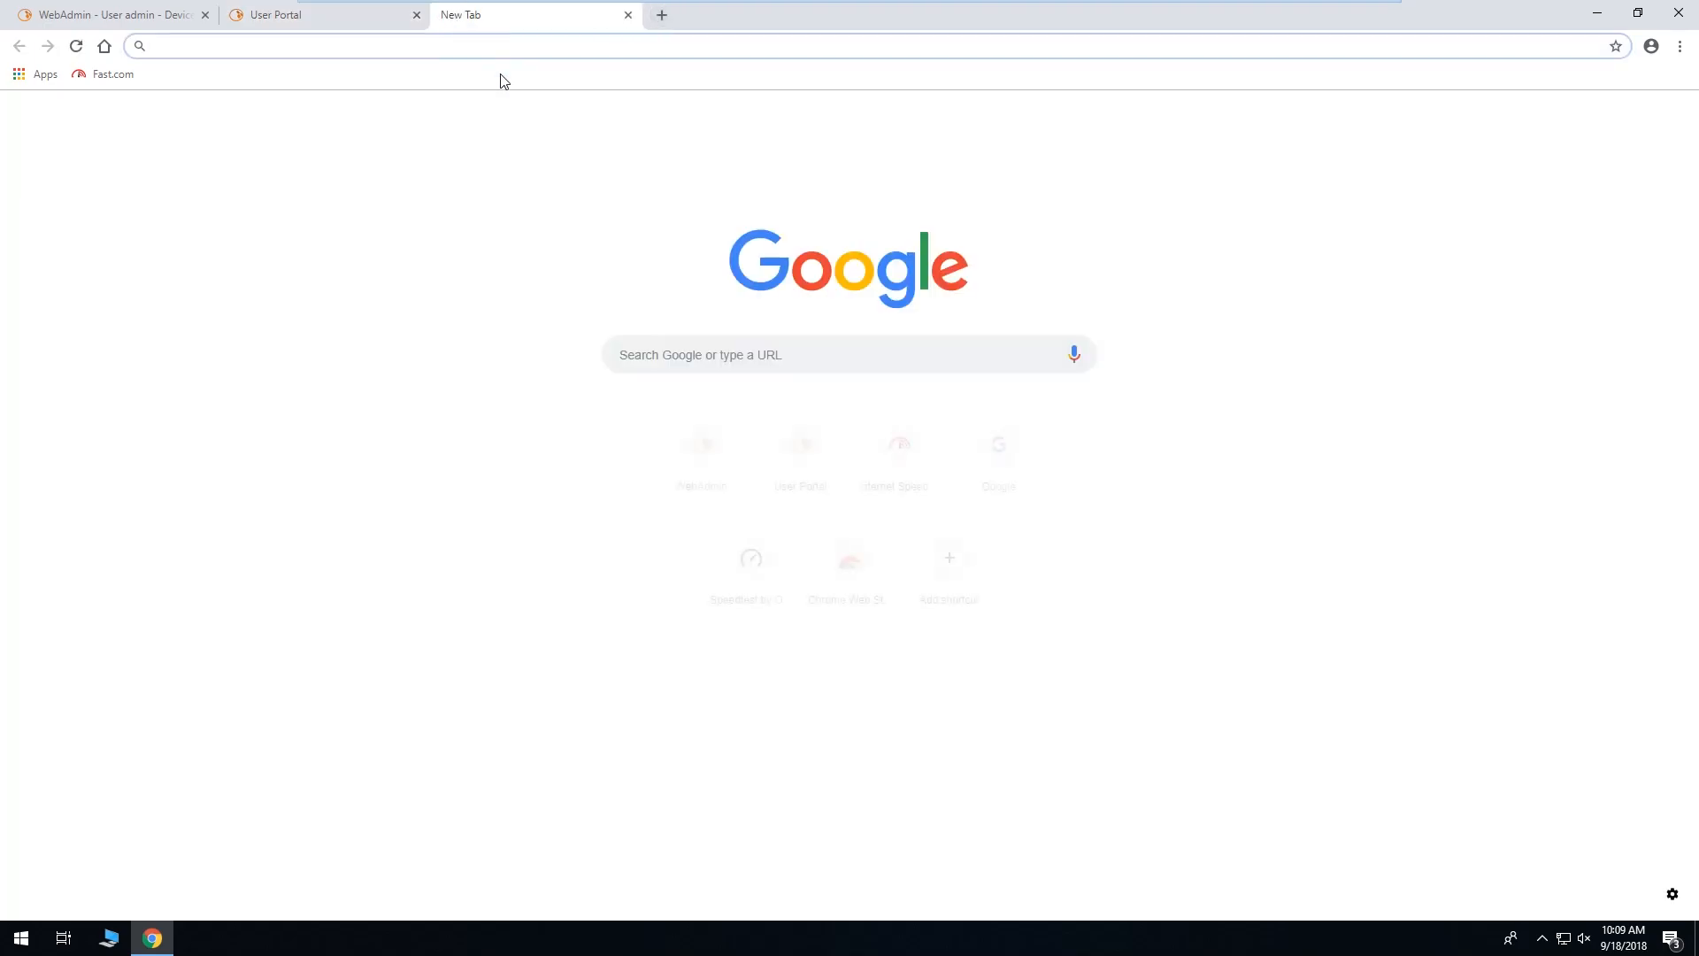
text(tunnelblick)
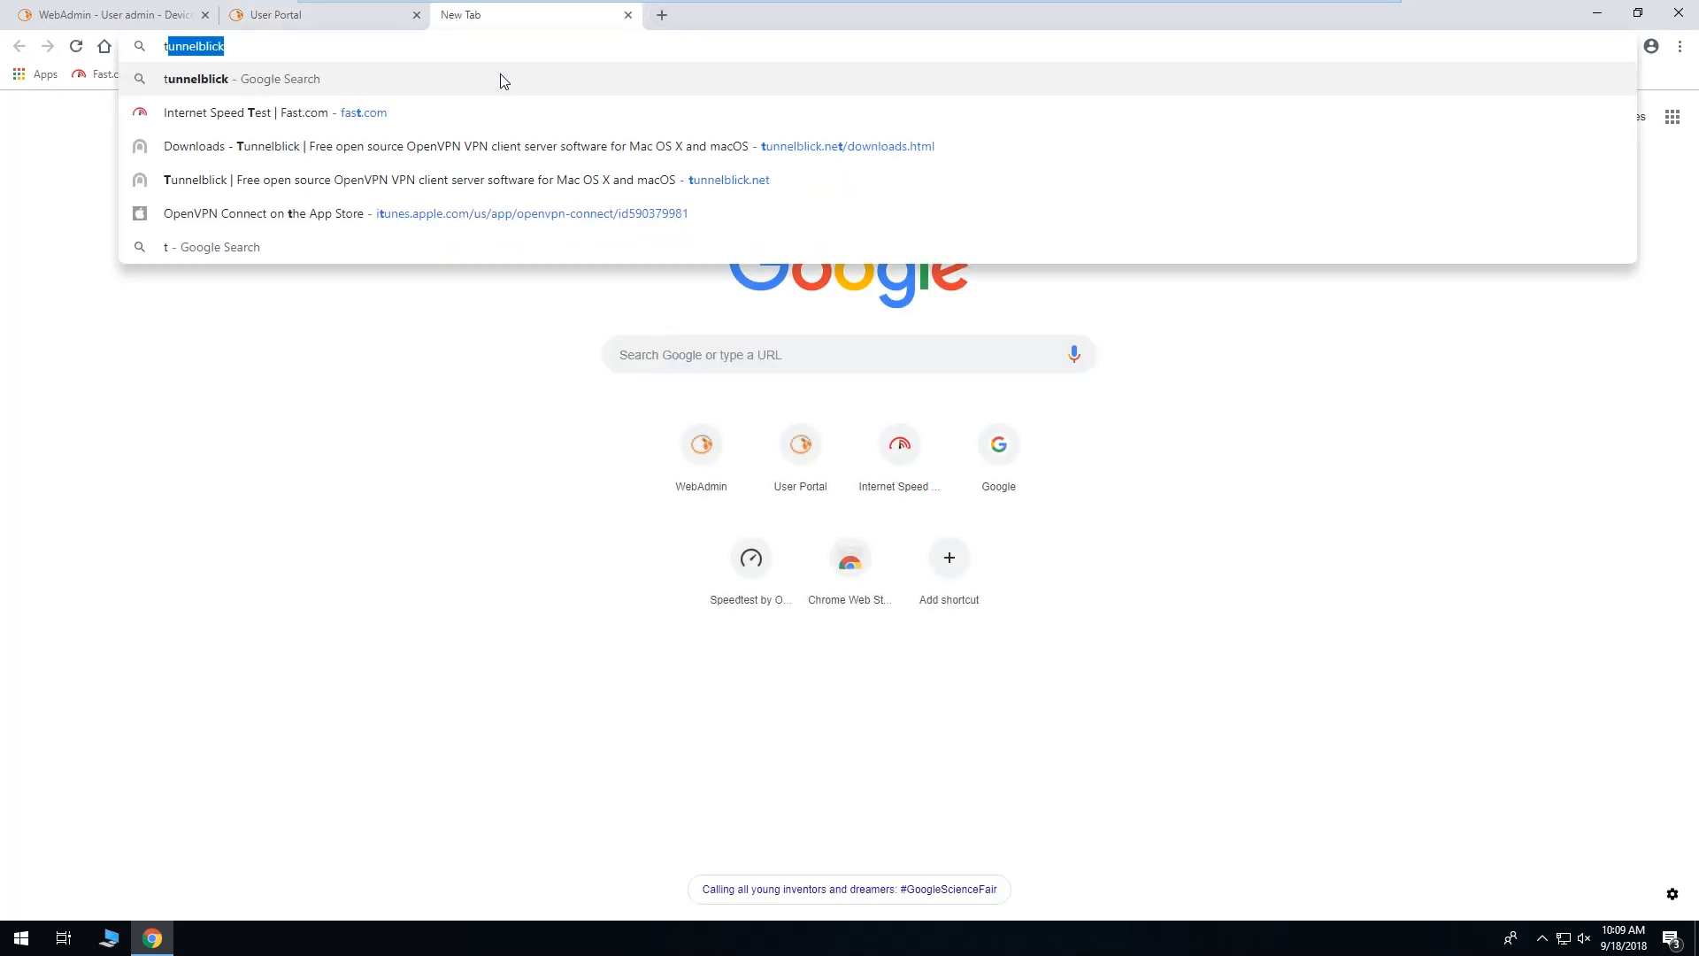
key(Return)
click(212, 317)
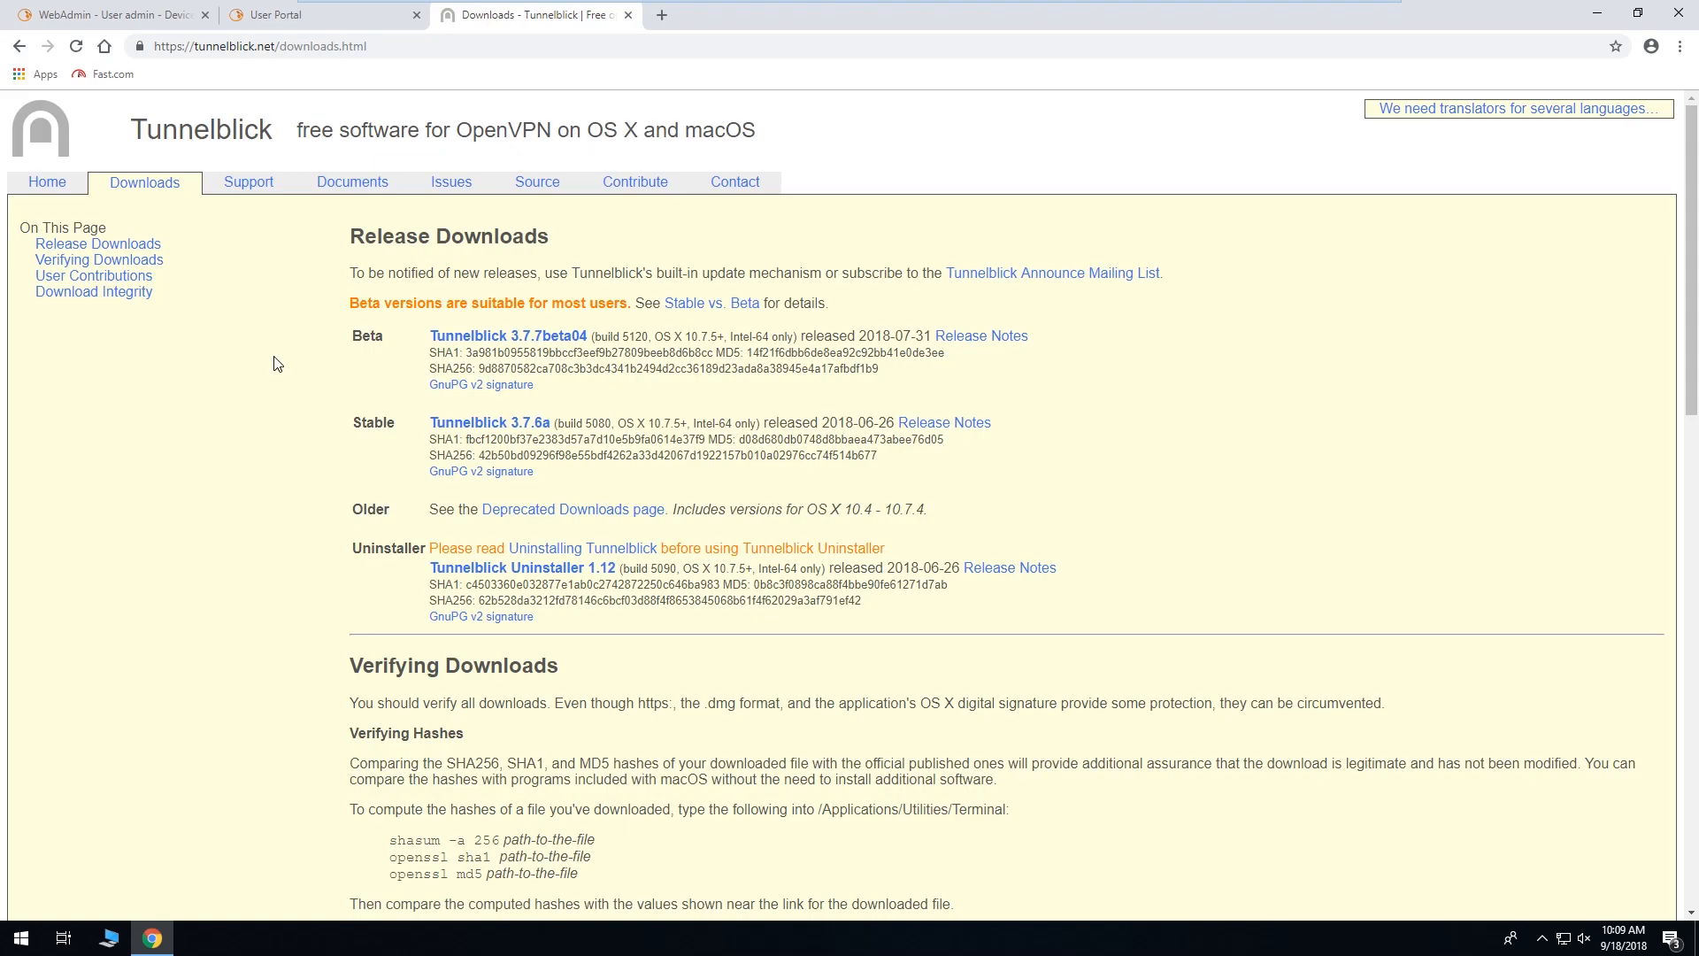
click(600, 40)
text(vi)
key(Return)
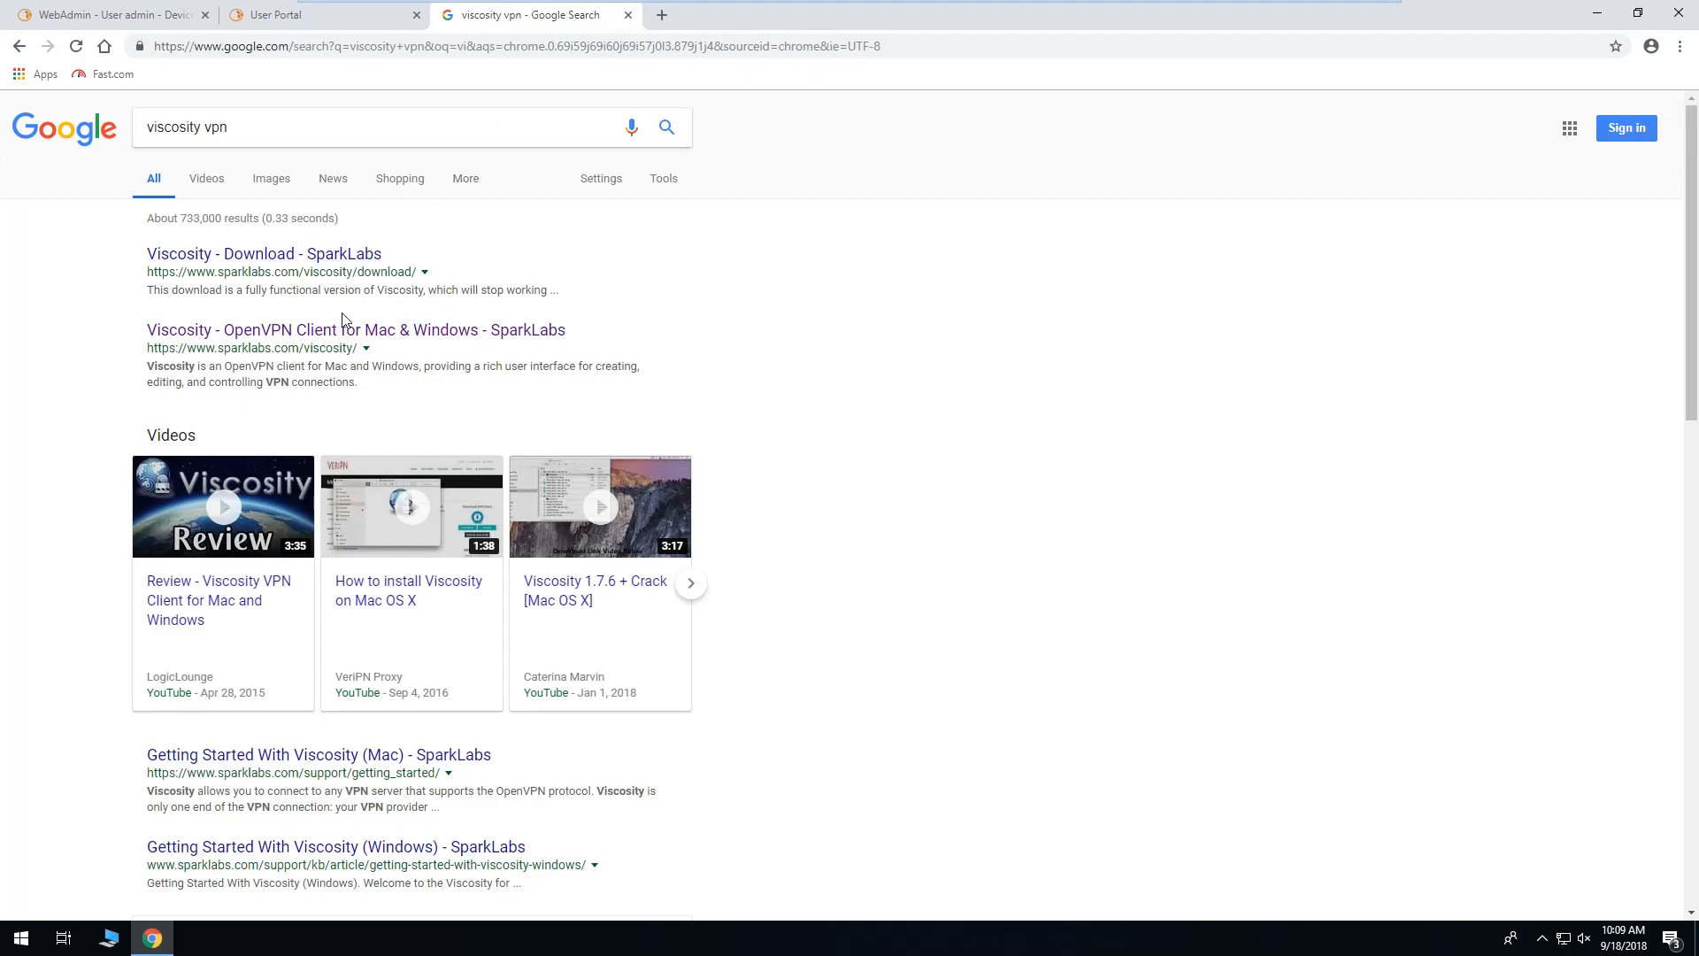
click(341, 333)
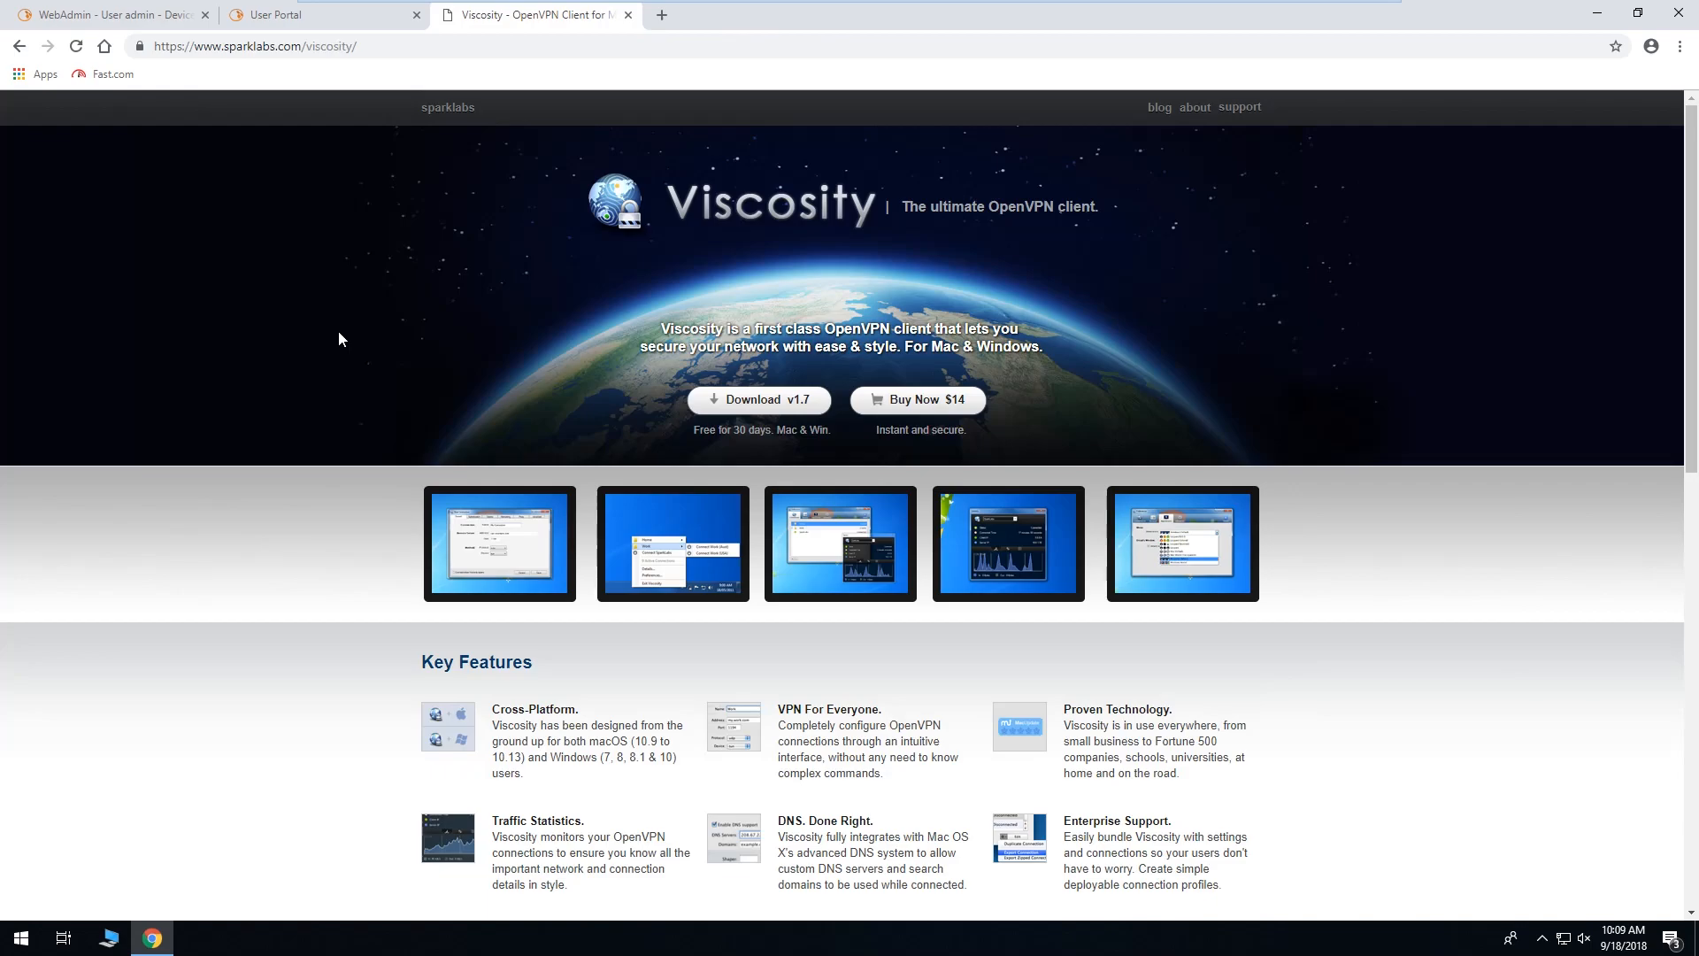
scroll(328, 350, down, 4)
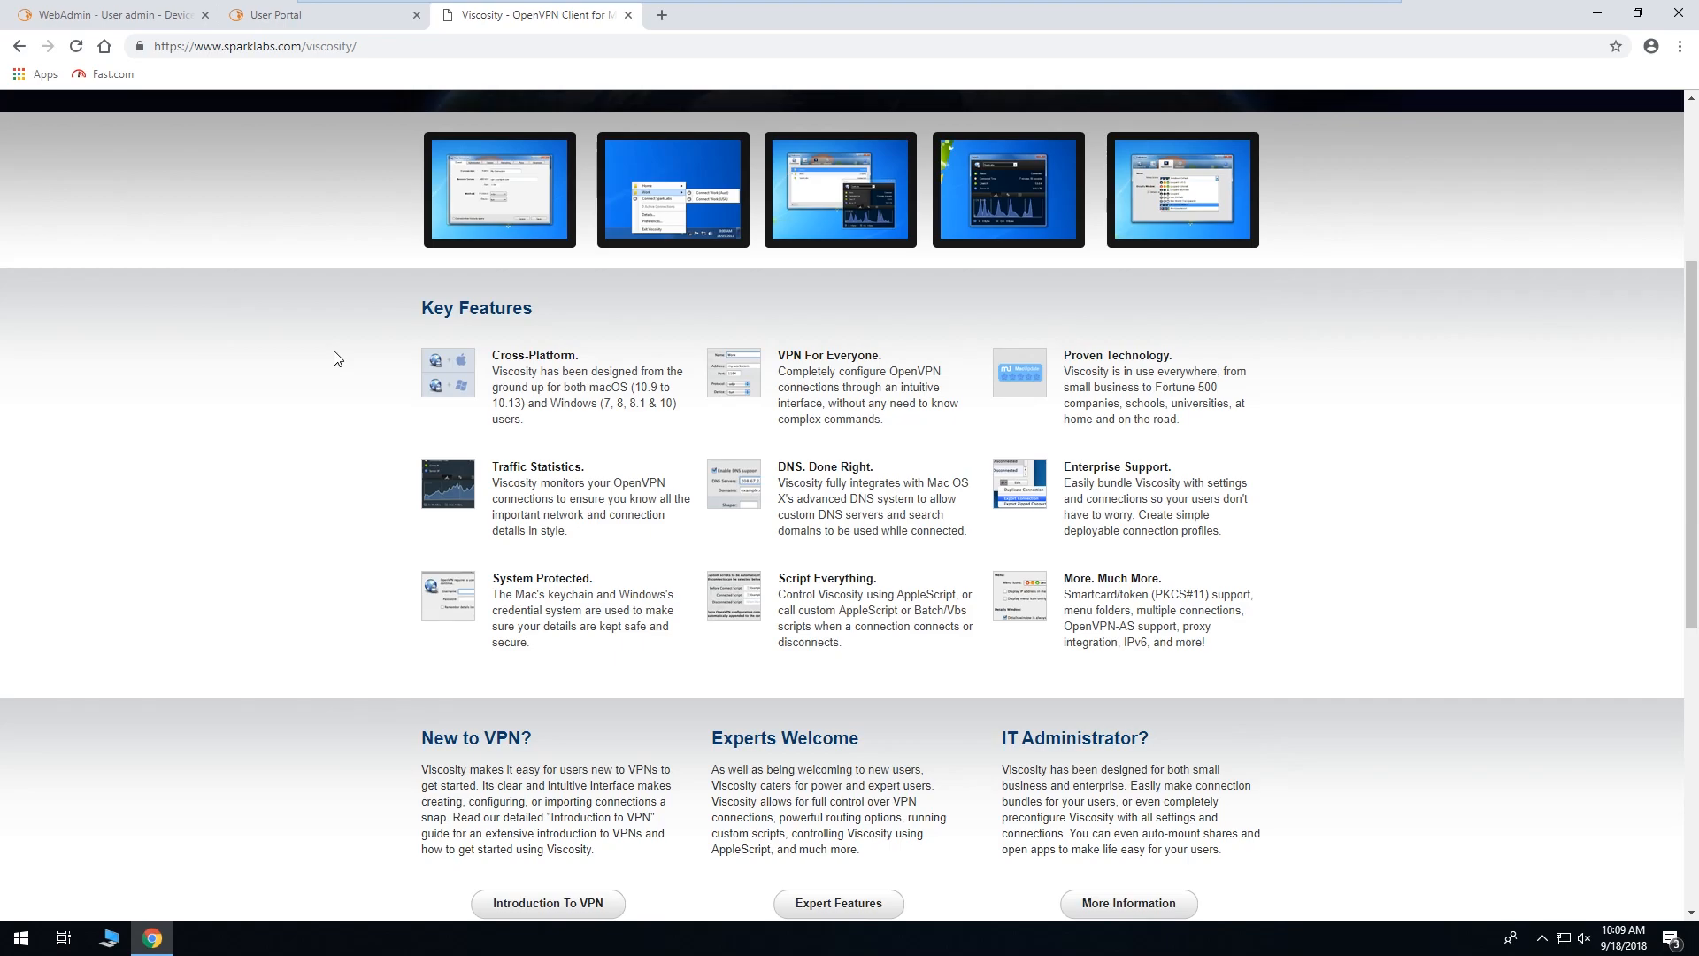
scroll(336, 358, up, 4)
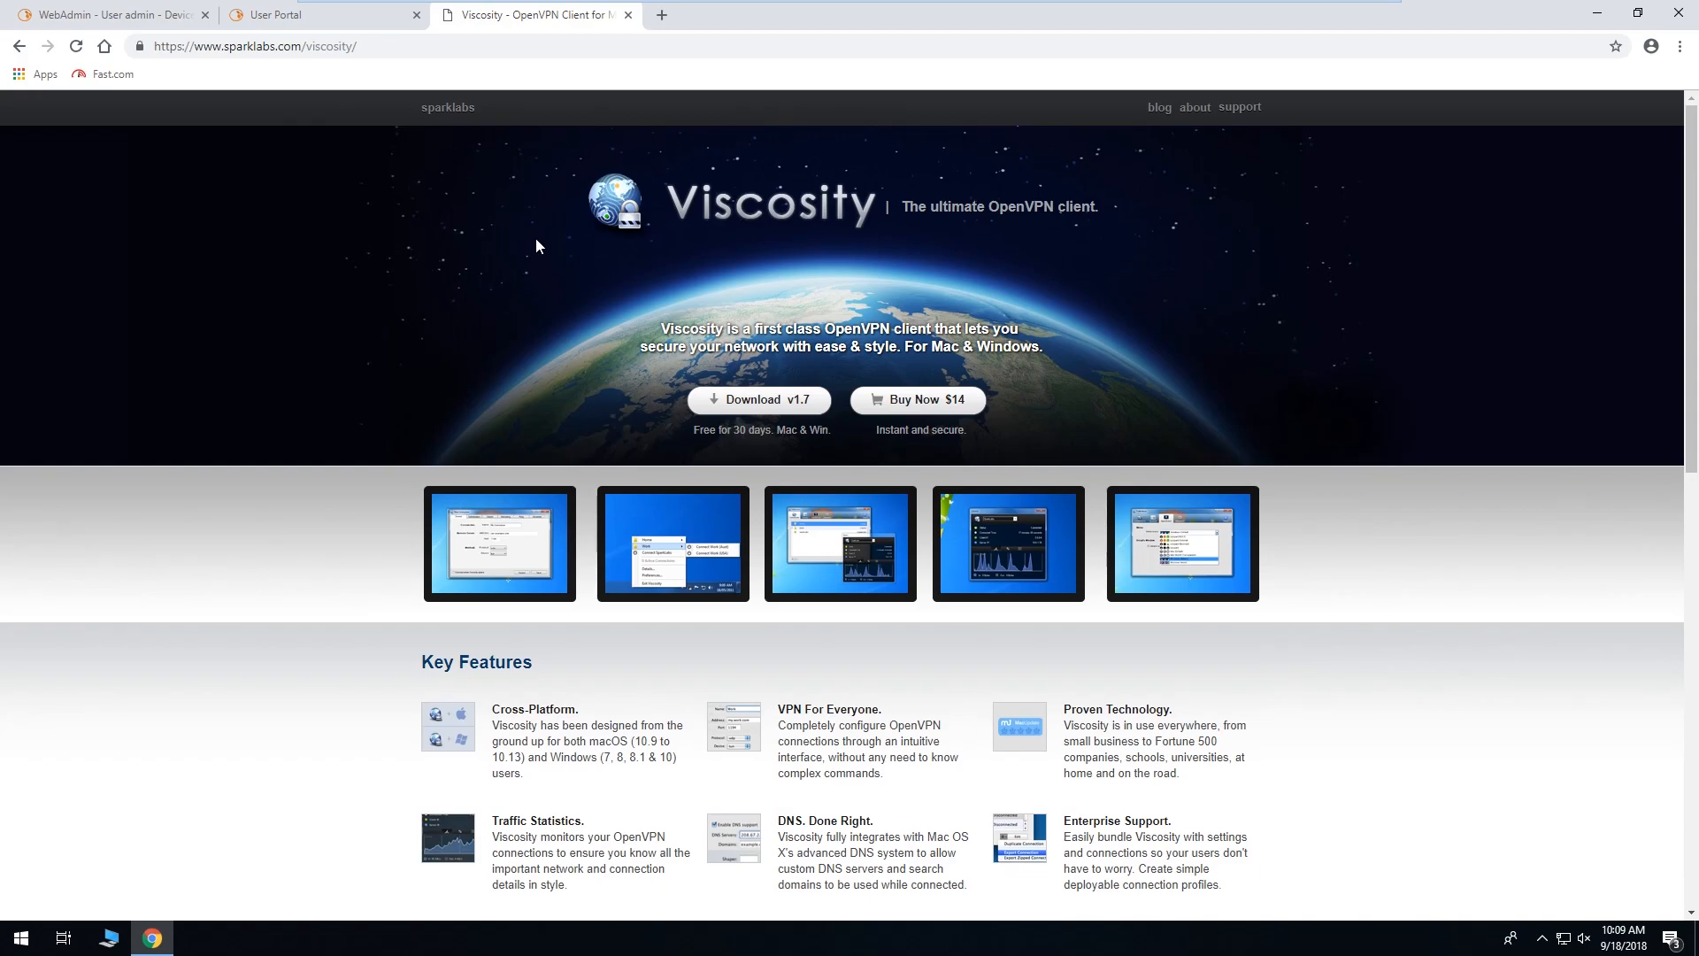
click(628, 14)
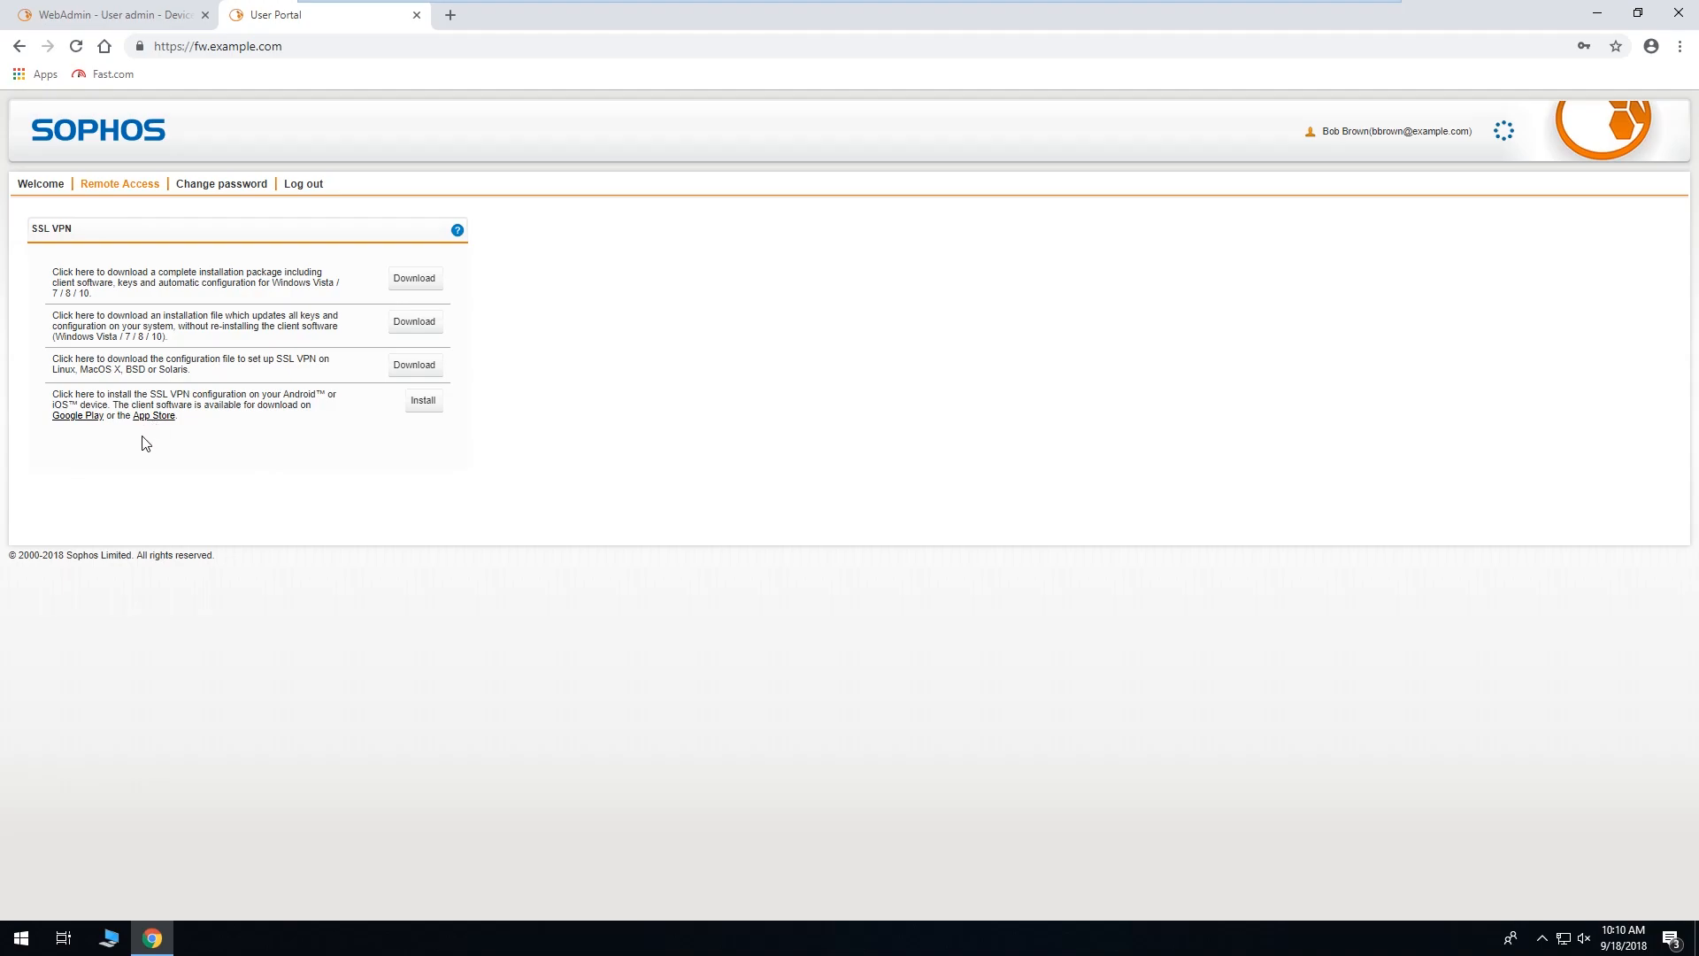
click(75, 420)
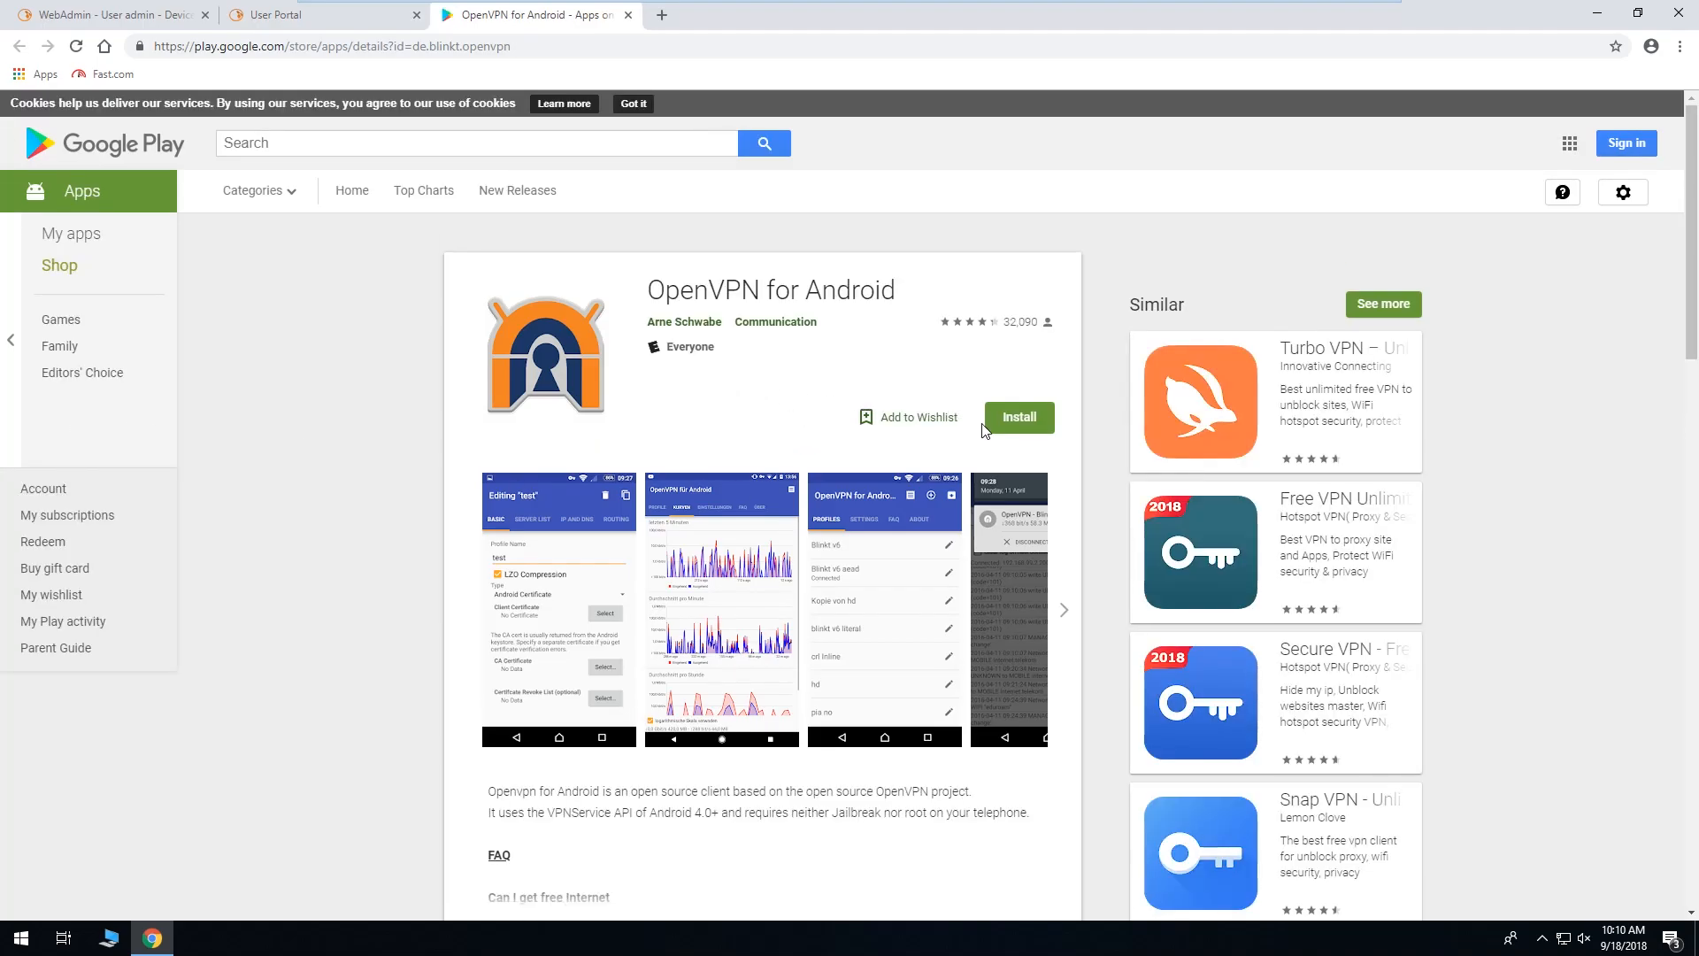
click(628, 16)
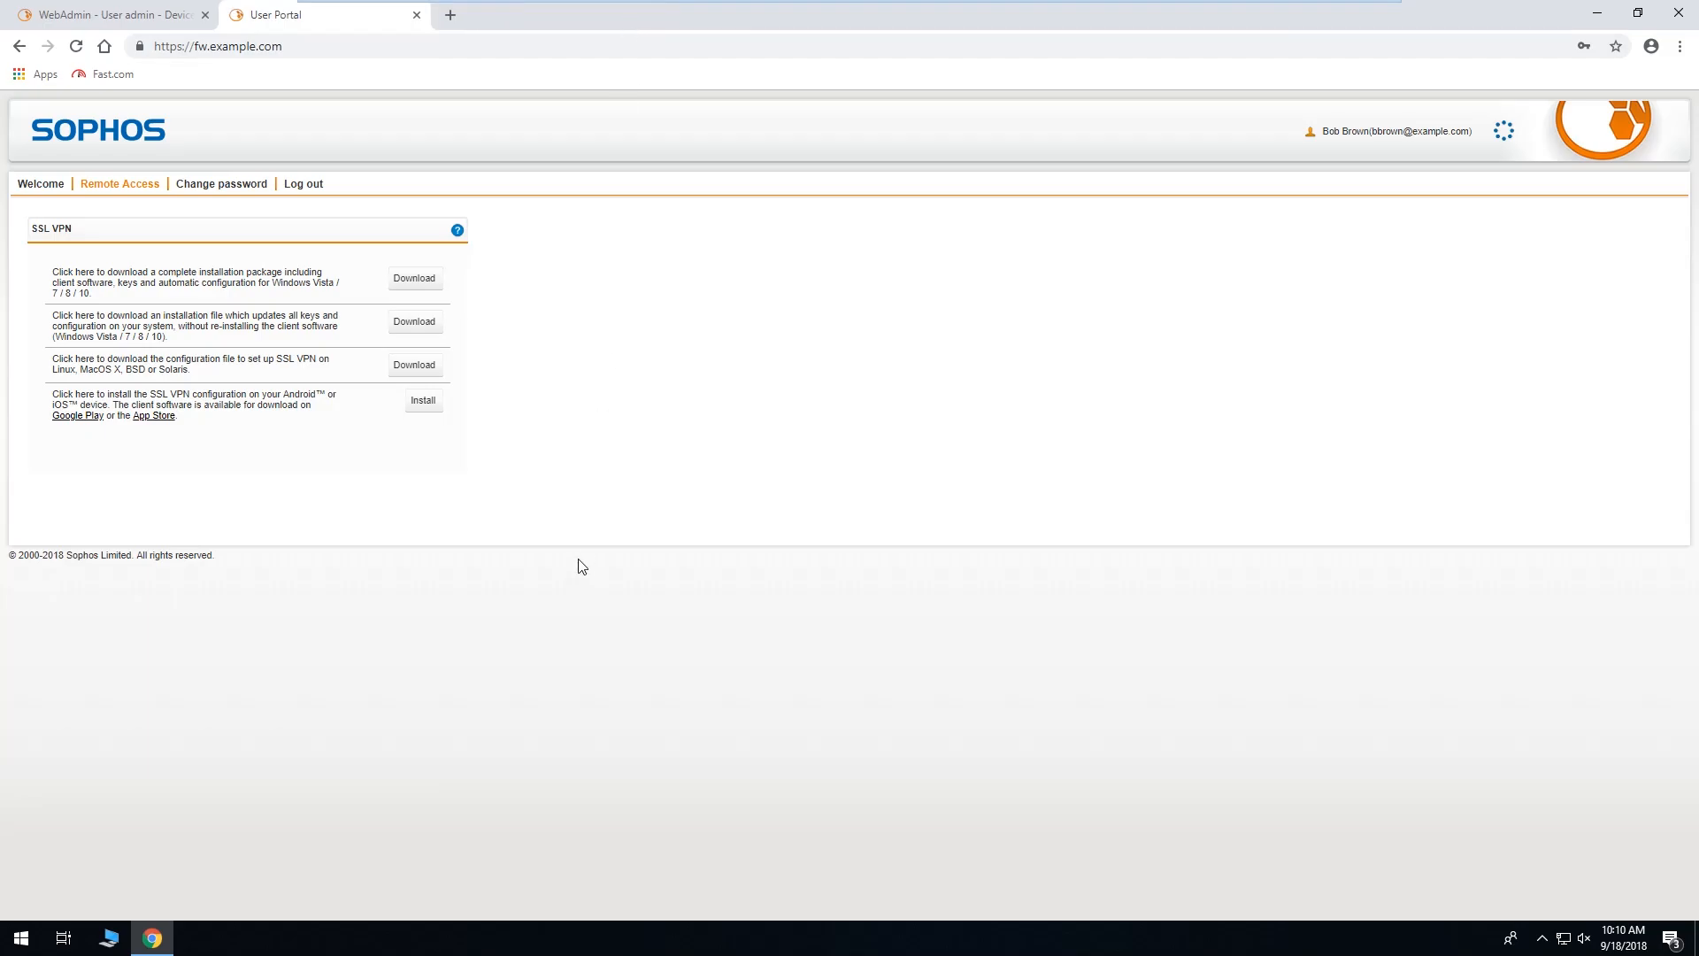
click(148, 418)
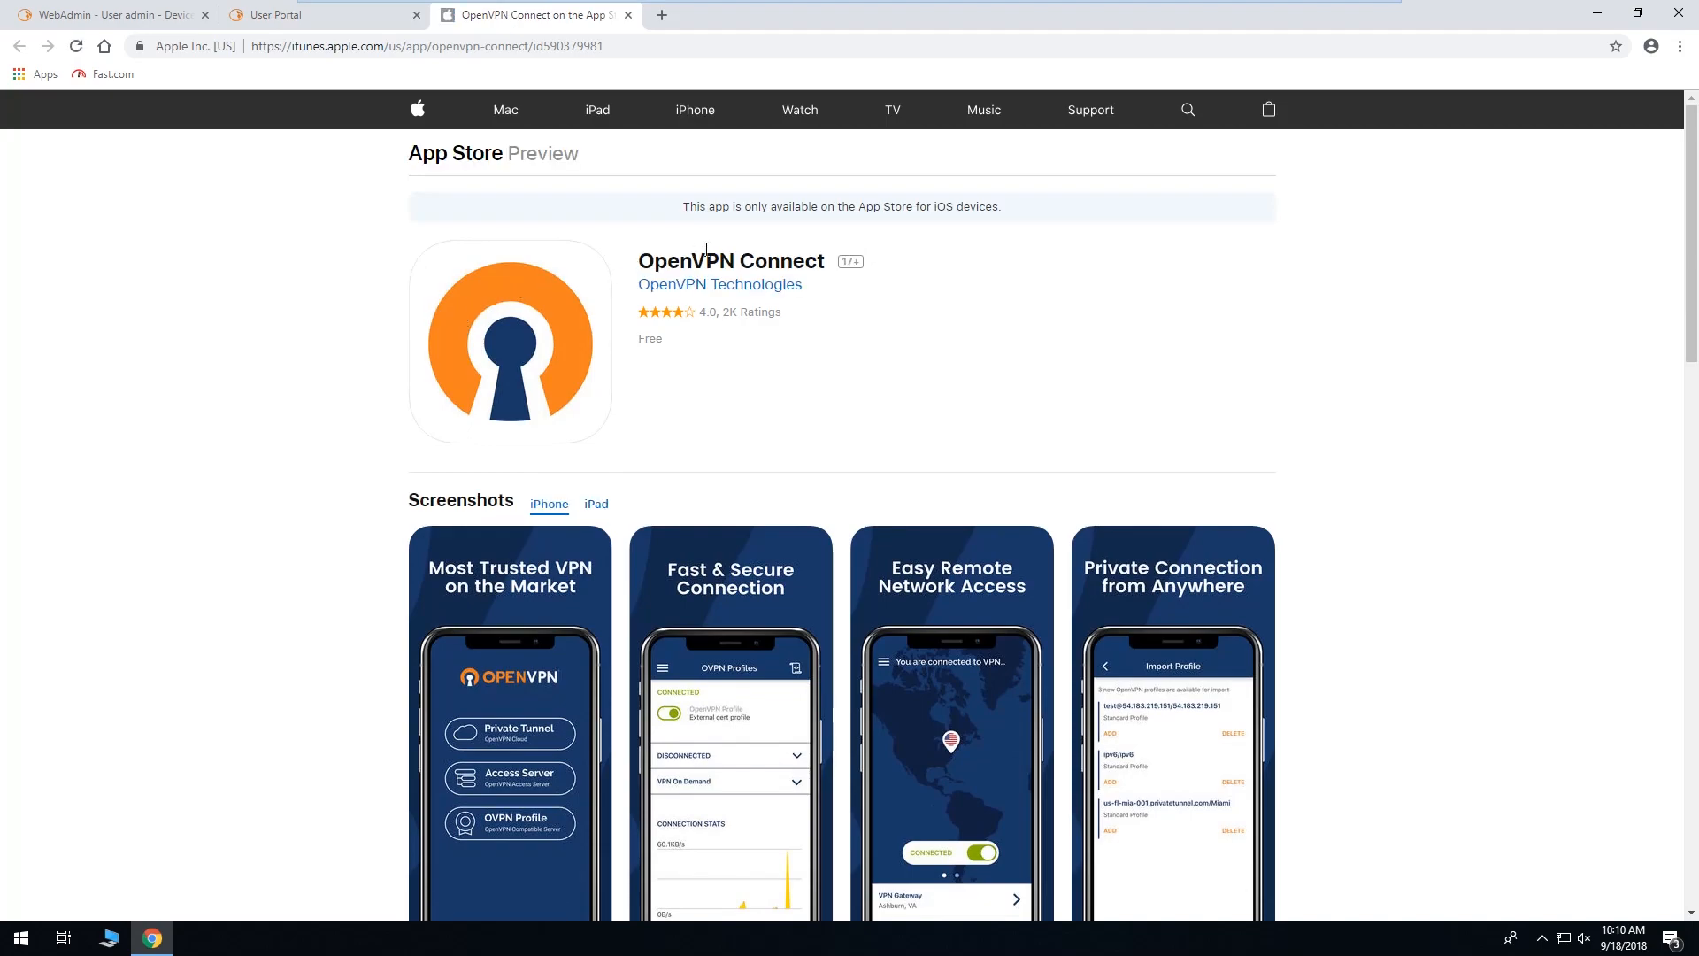
scroll(330, 497, down, 1)
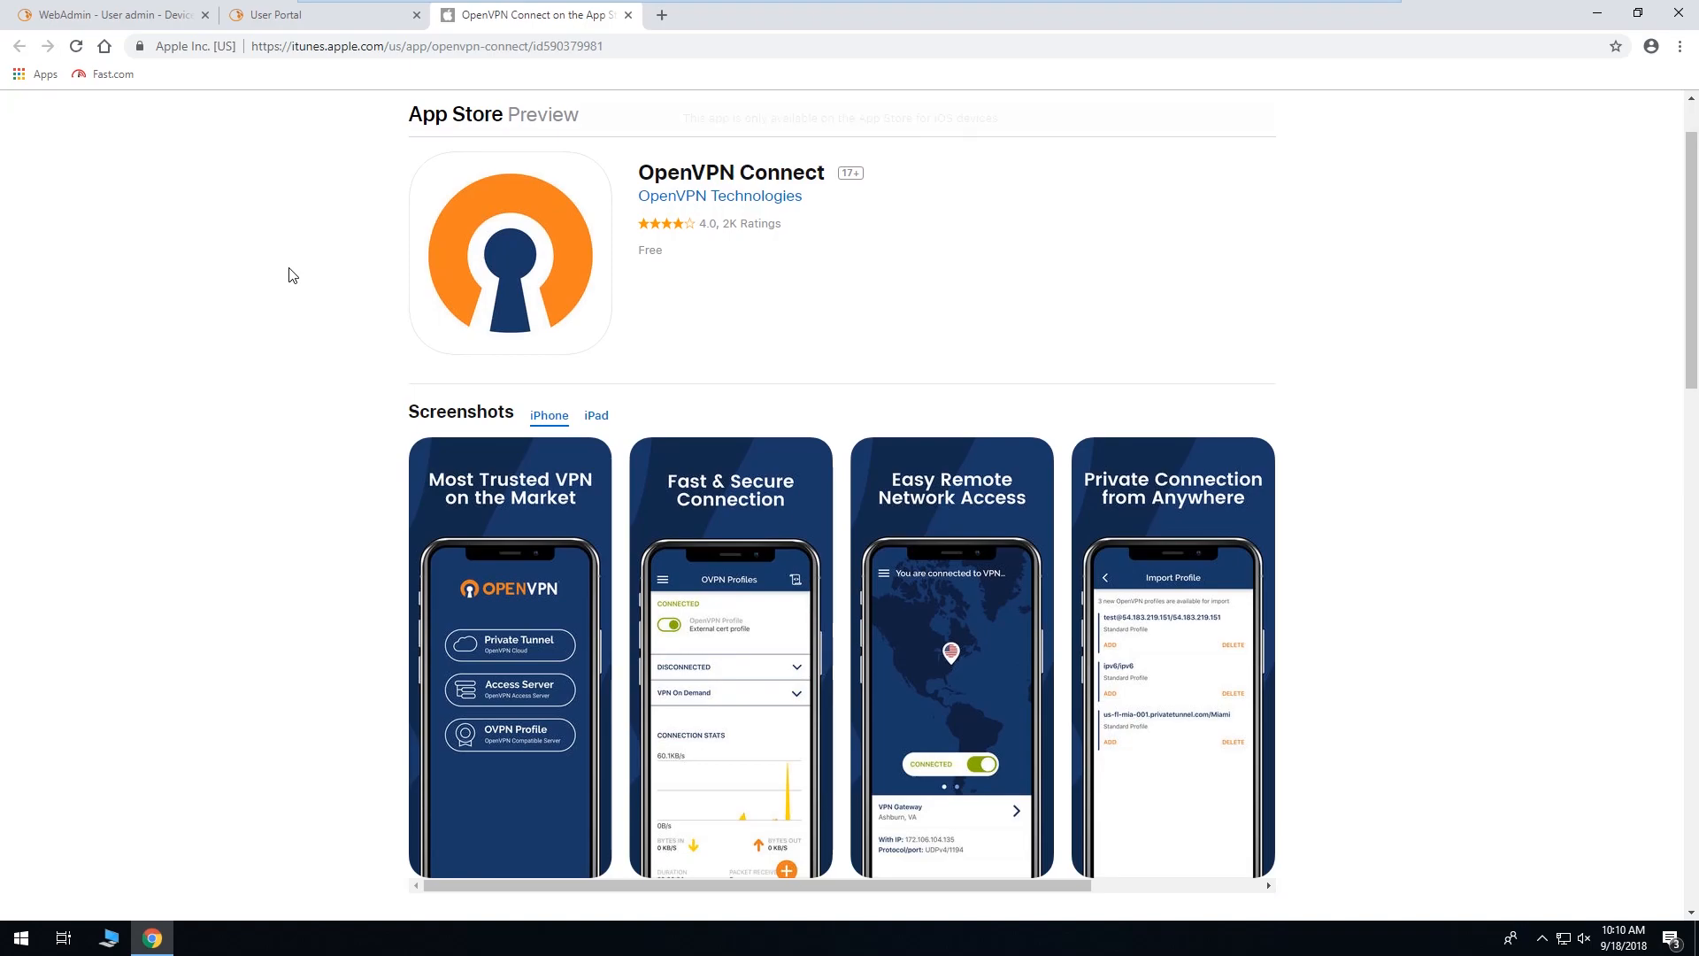
click(628, 15)
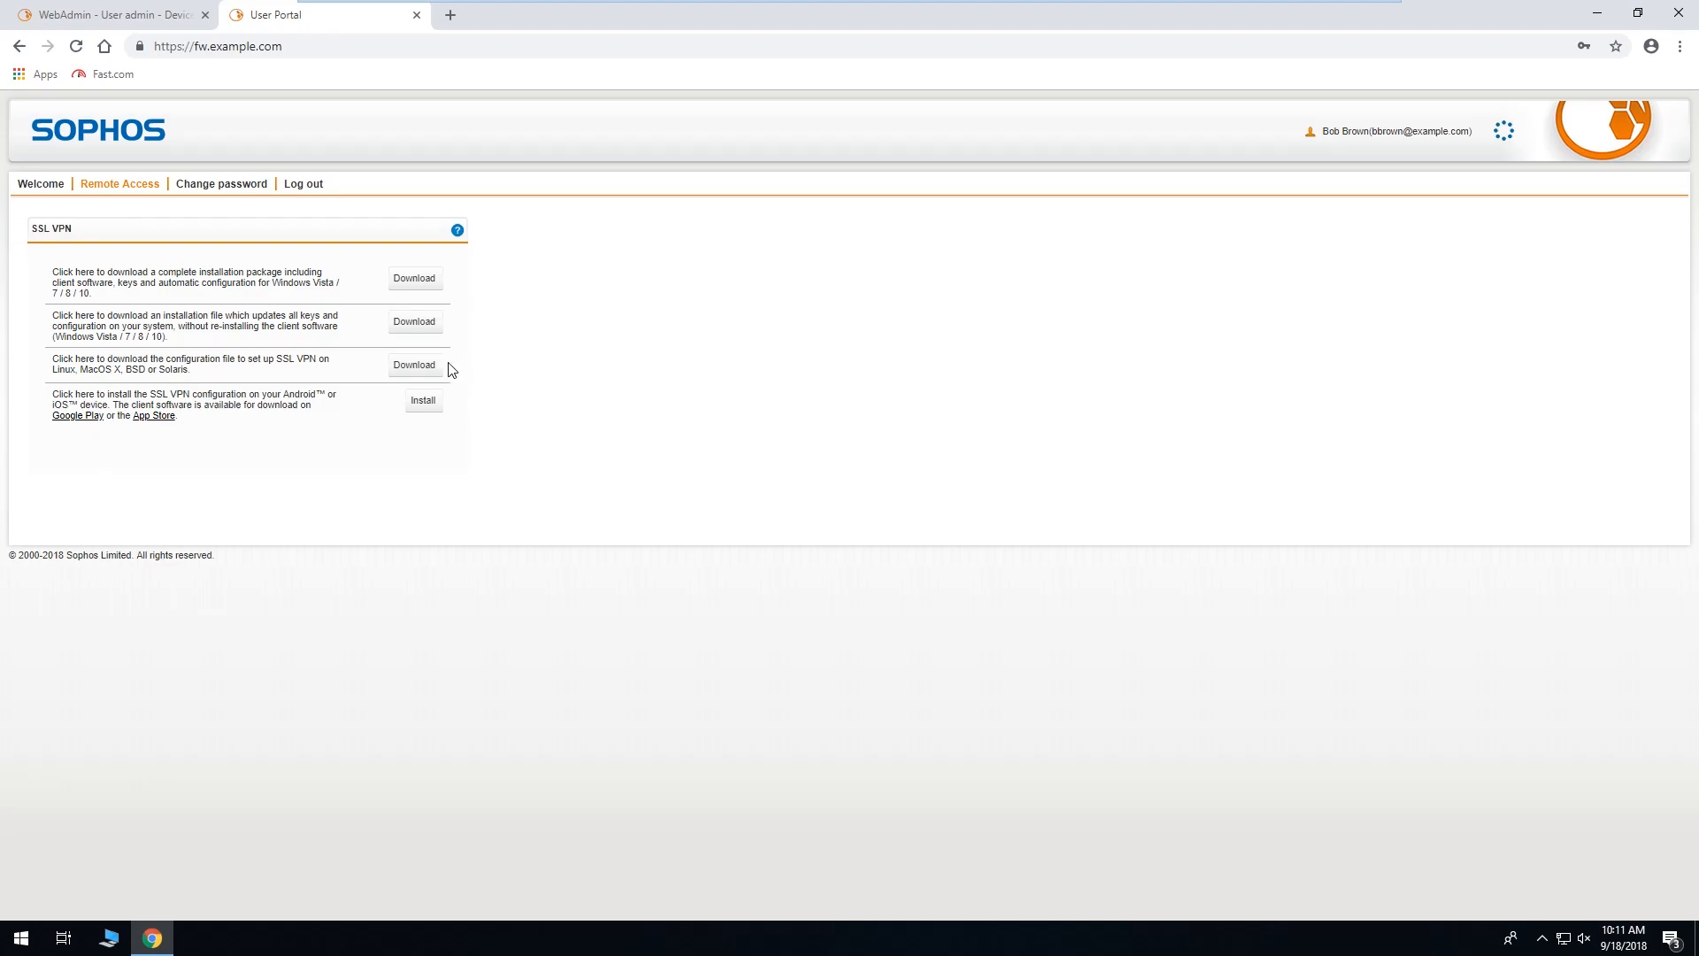
Log out of the User Portal and close its browser tab.
click(309, 186)
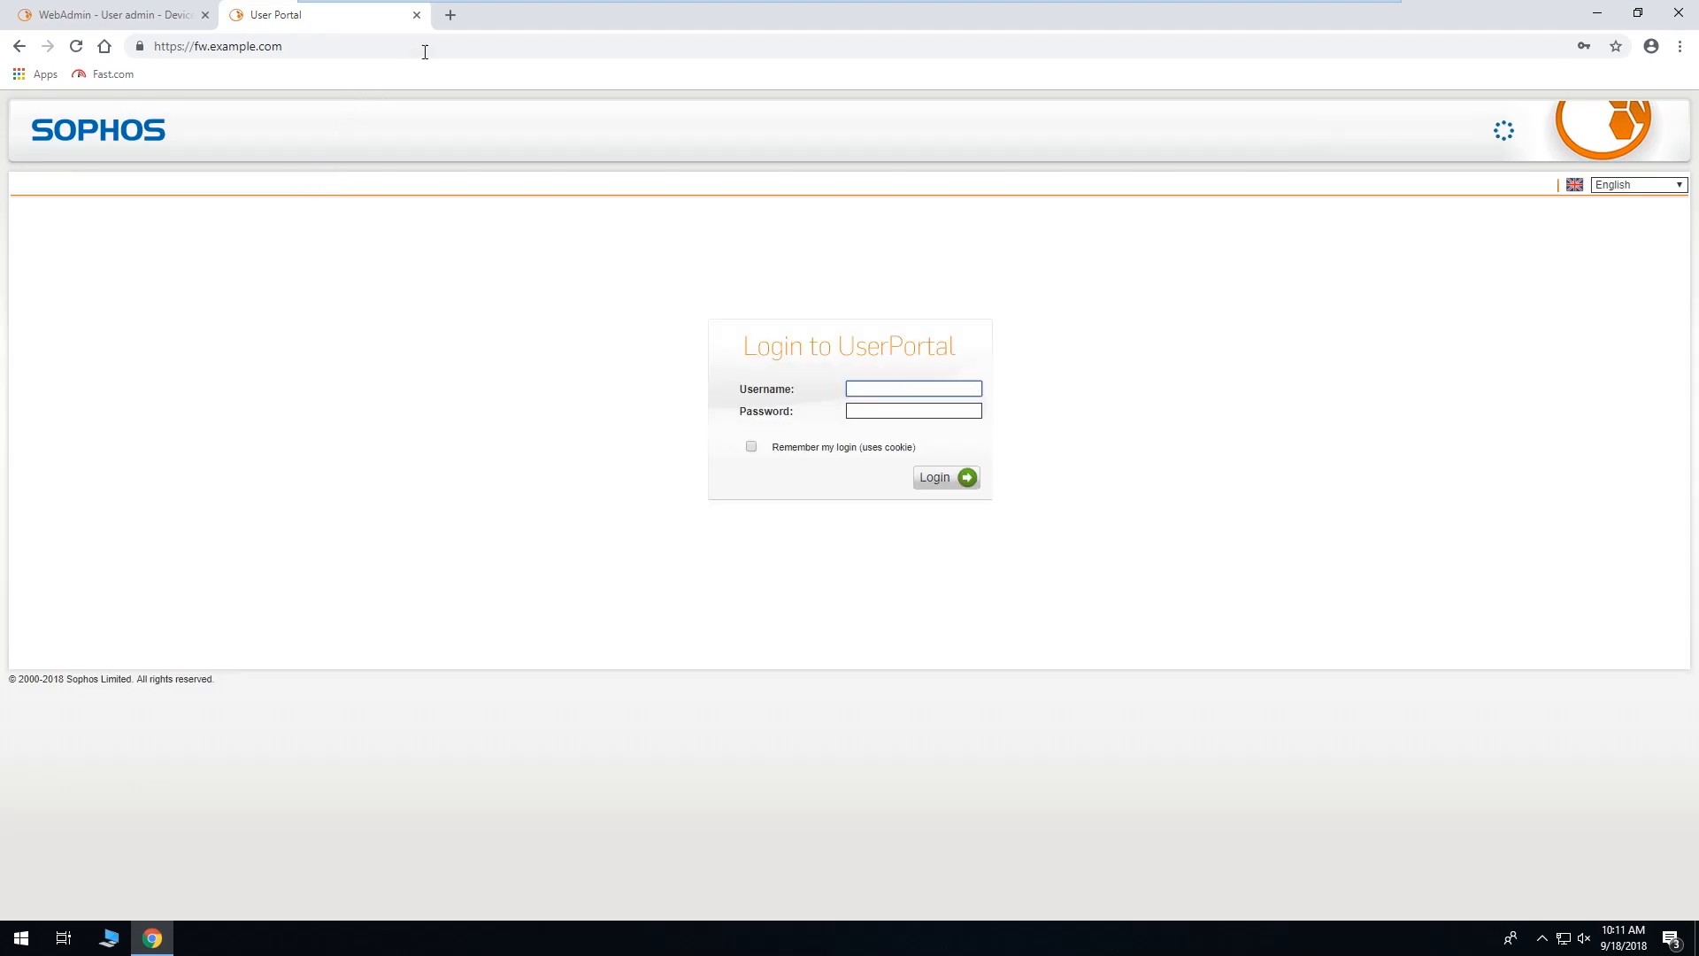
click(416, 15)
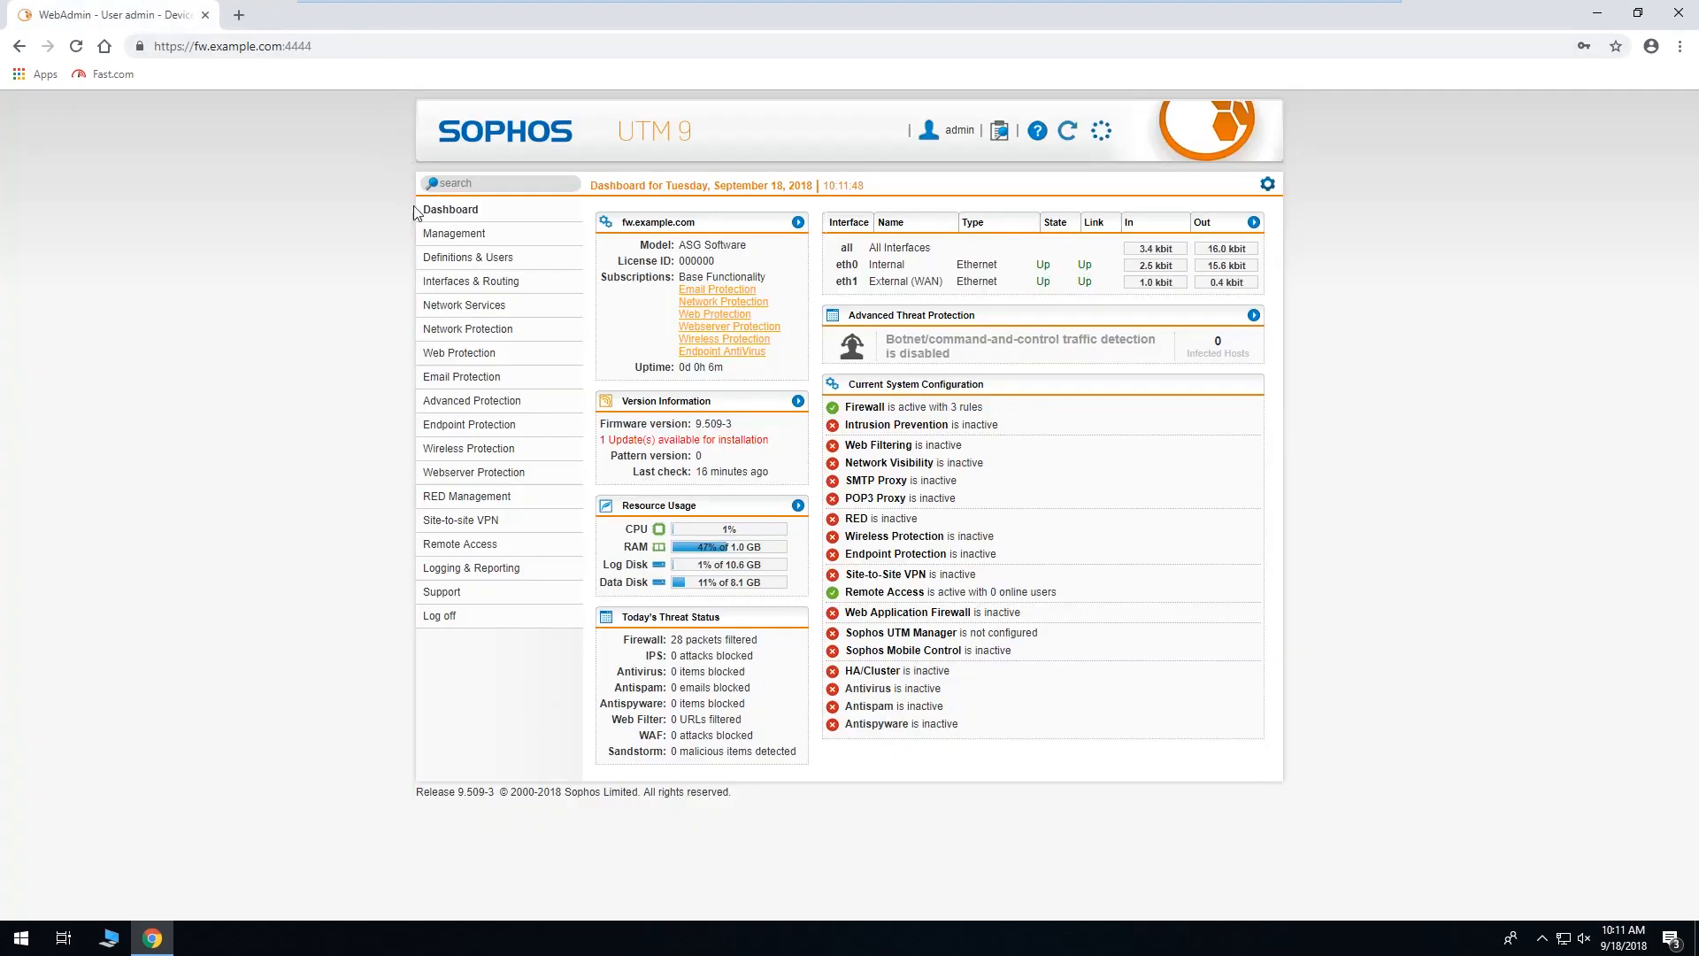